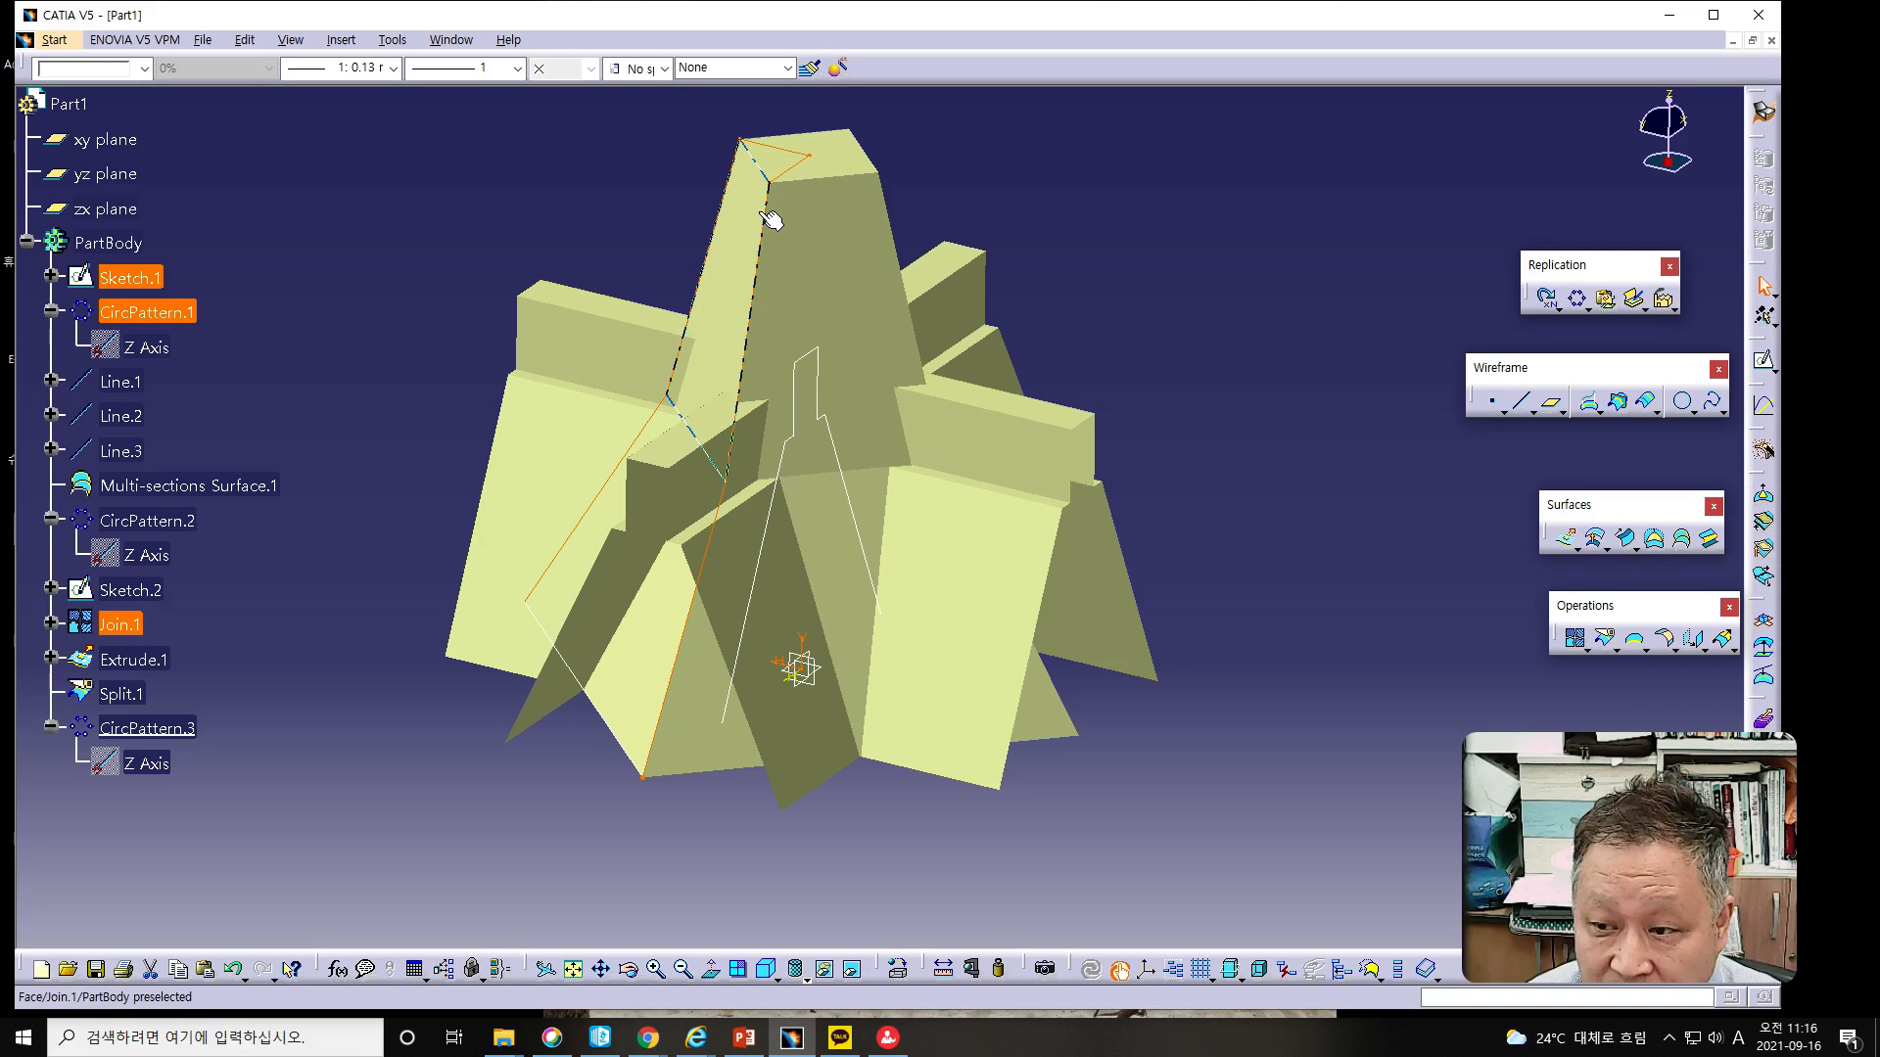
Step: Hide Sketch.1, CircPattern.1, Line.1 to Line.3, Multi-sections Surface.1, CircPattern.2, Join.1 and Sketch.2, leaving only the patterned arm surfaces displayed
ctrl+click(742, 382)
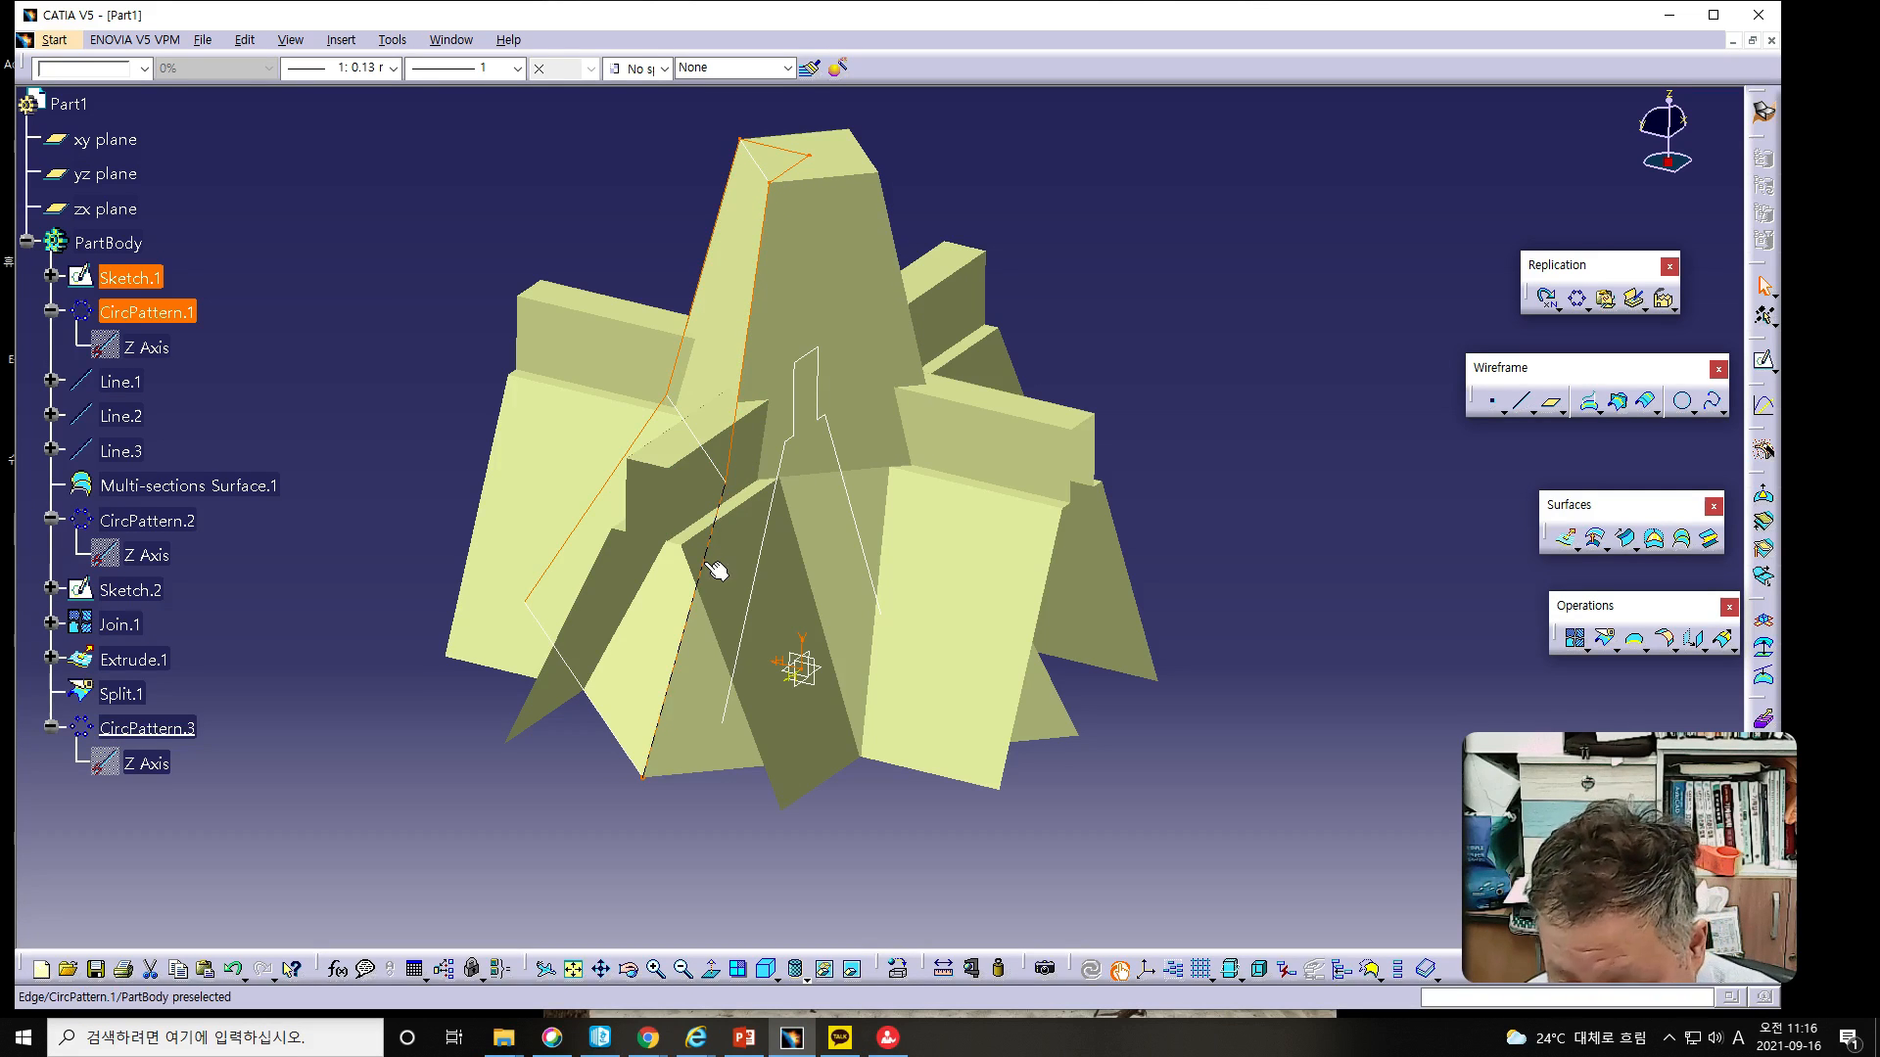
ctrl+click(121, 382)
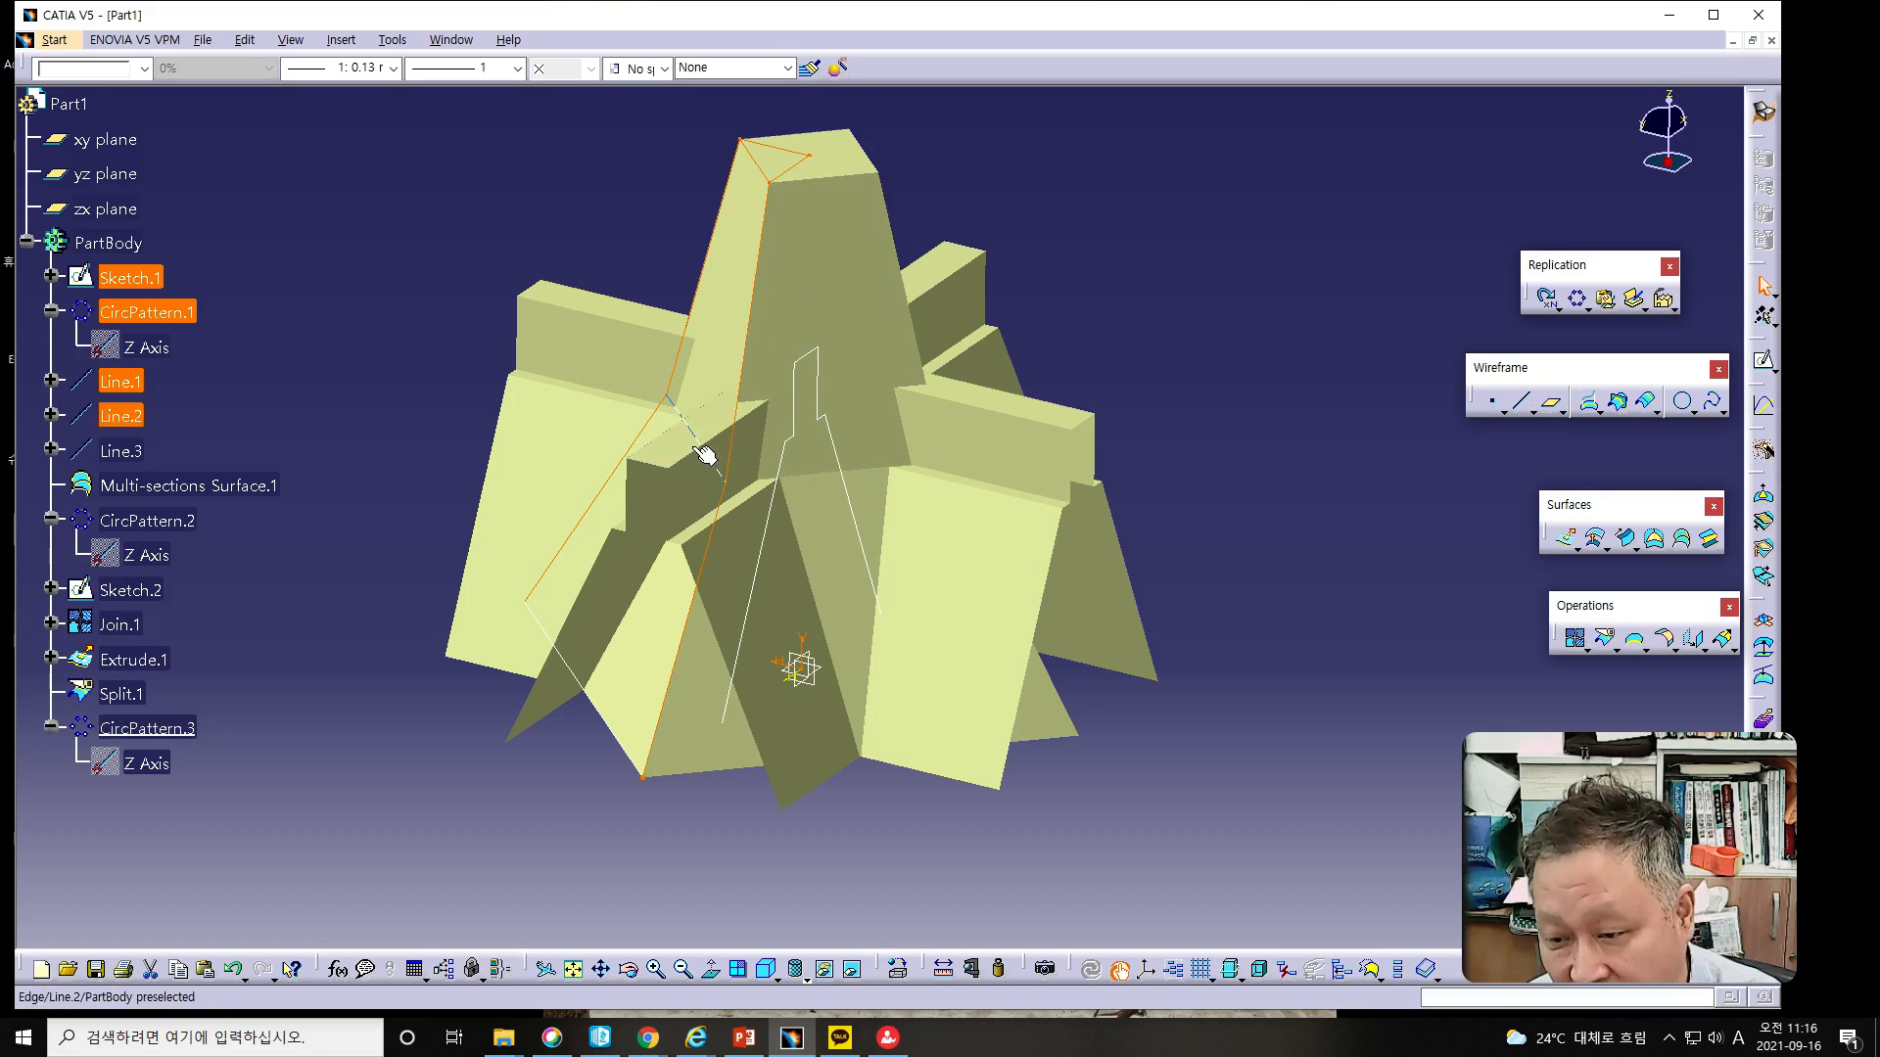
click(118, 416)
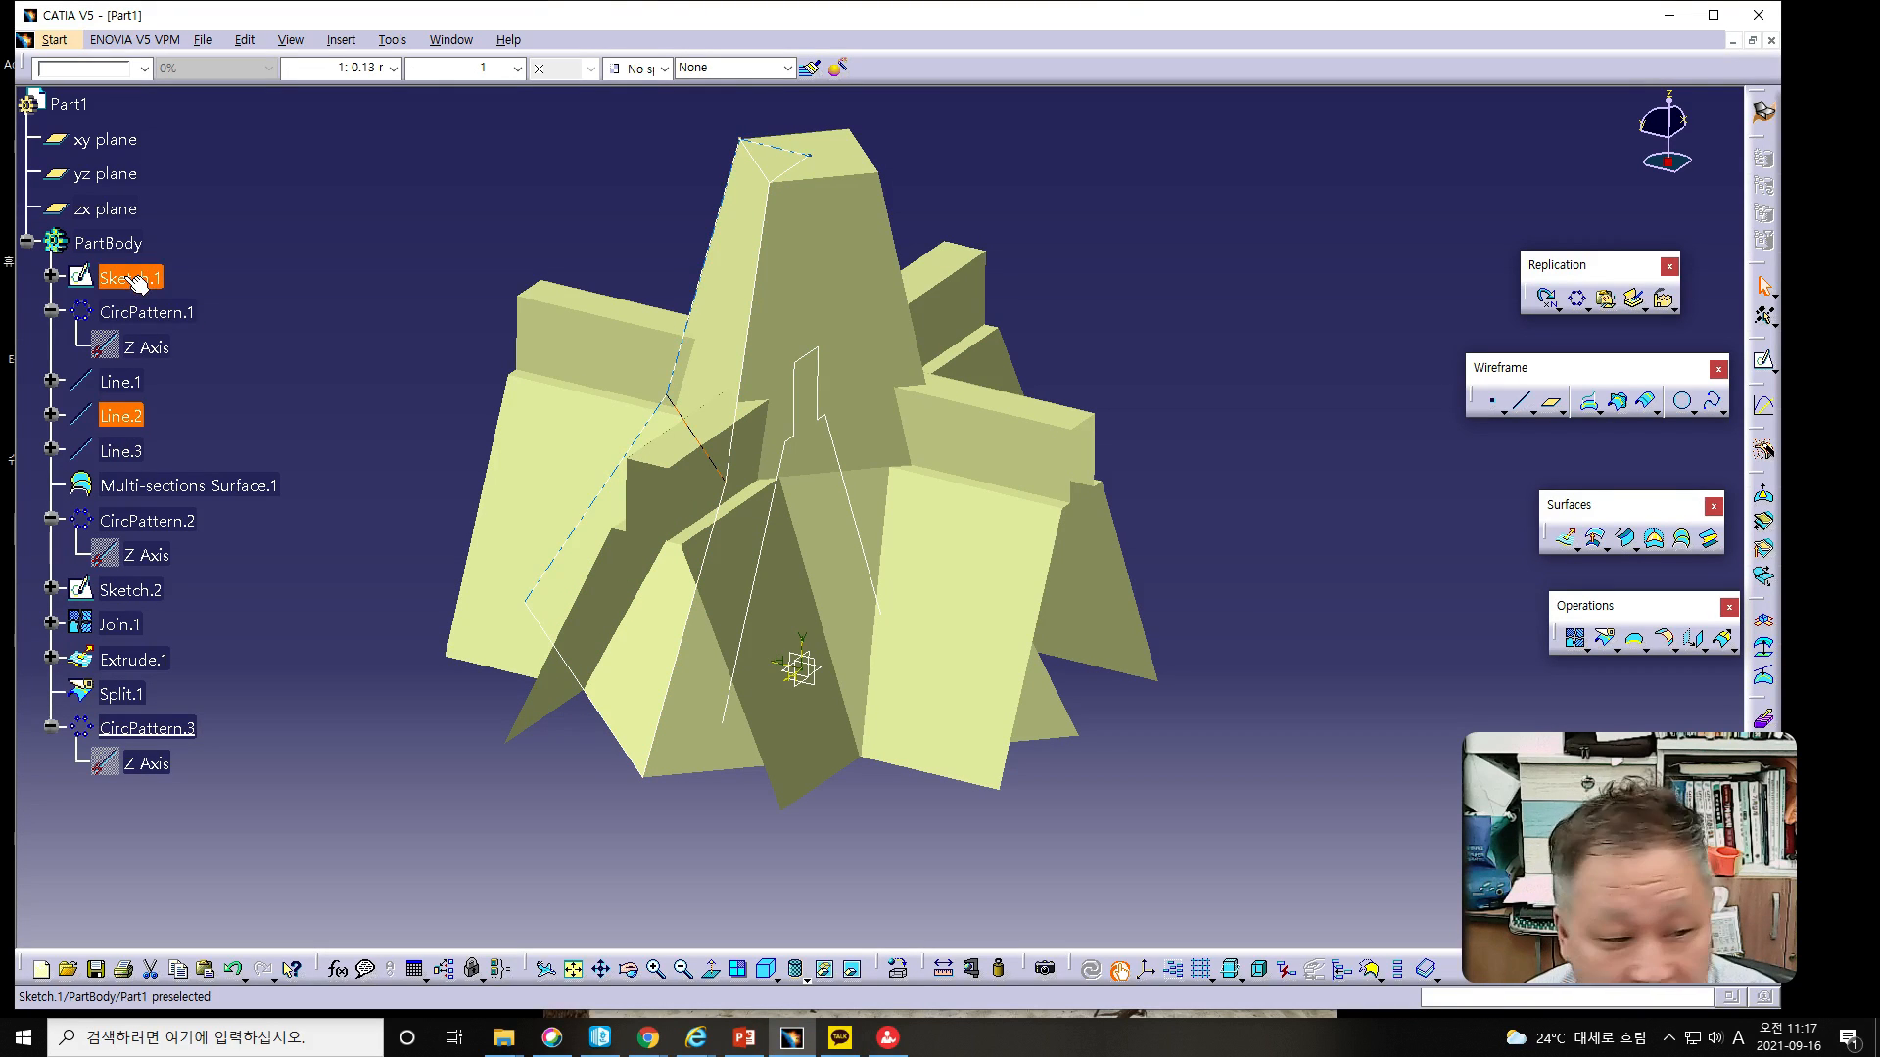
click(142, 313)
ctrl+click(120, 381)
ctrl+click(120, 416)
ctrl+click(145, 451)
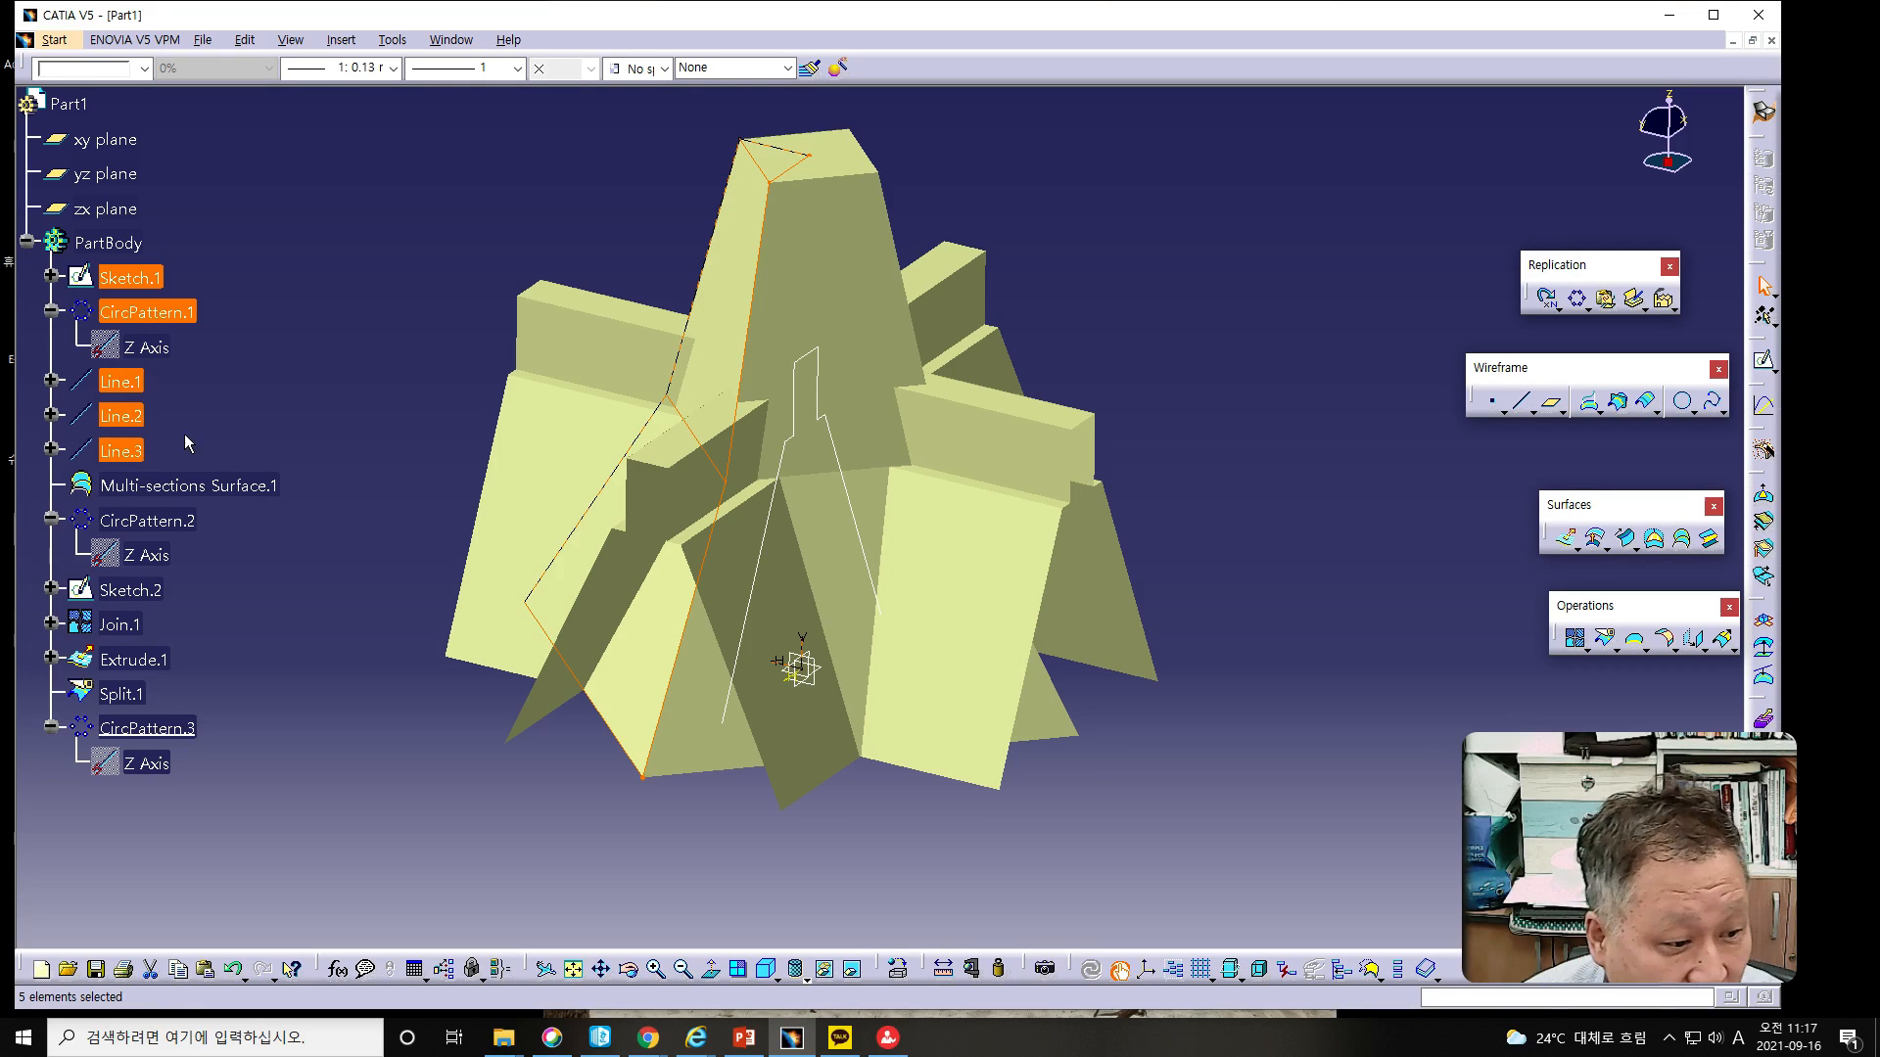
ctrl+click(277, 489)
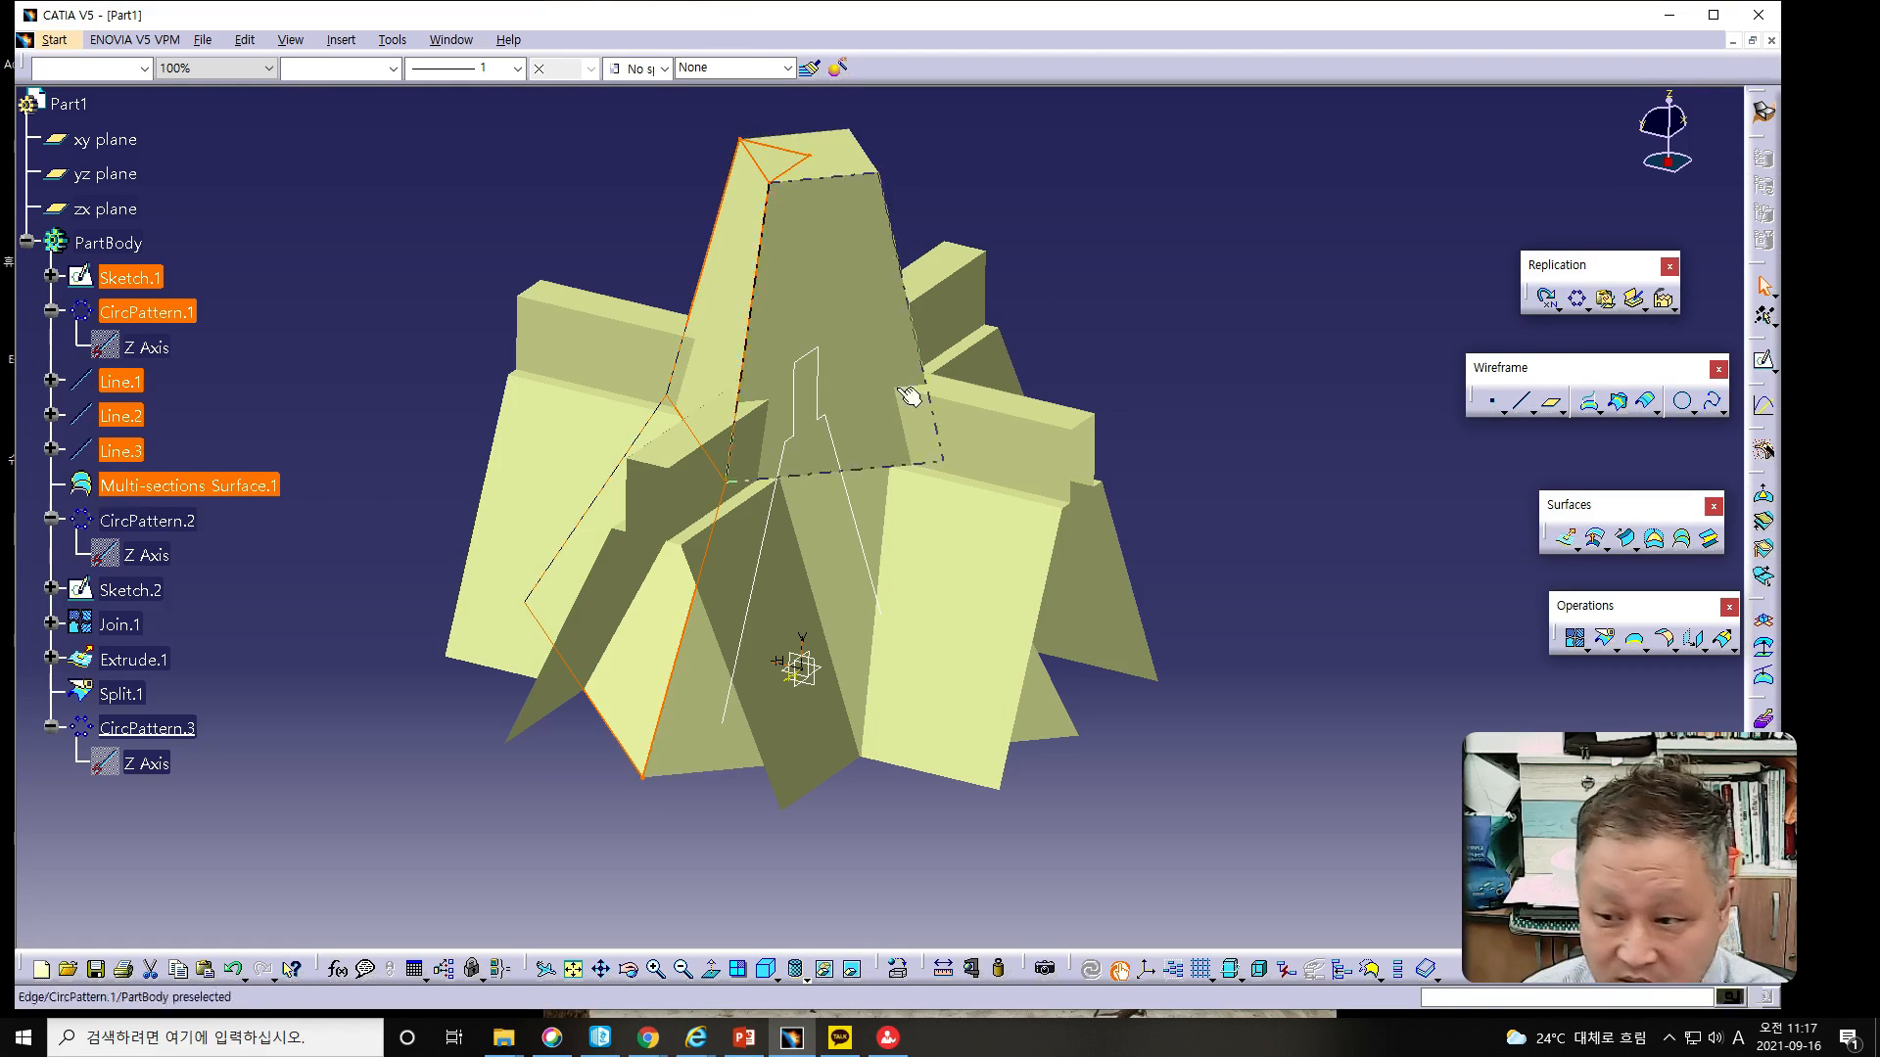
ctrl+click(124, 525)
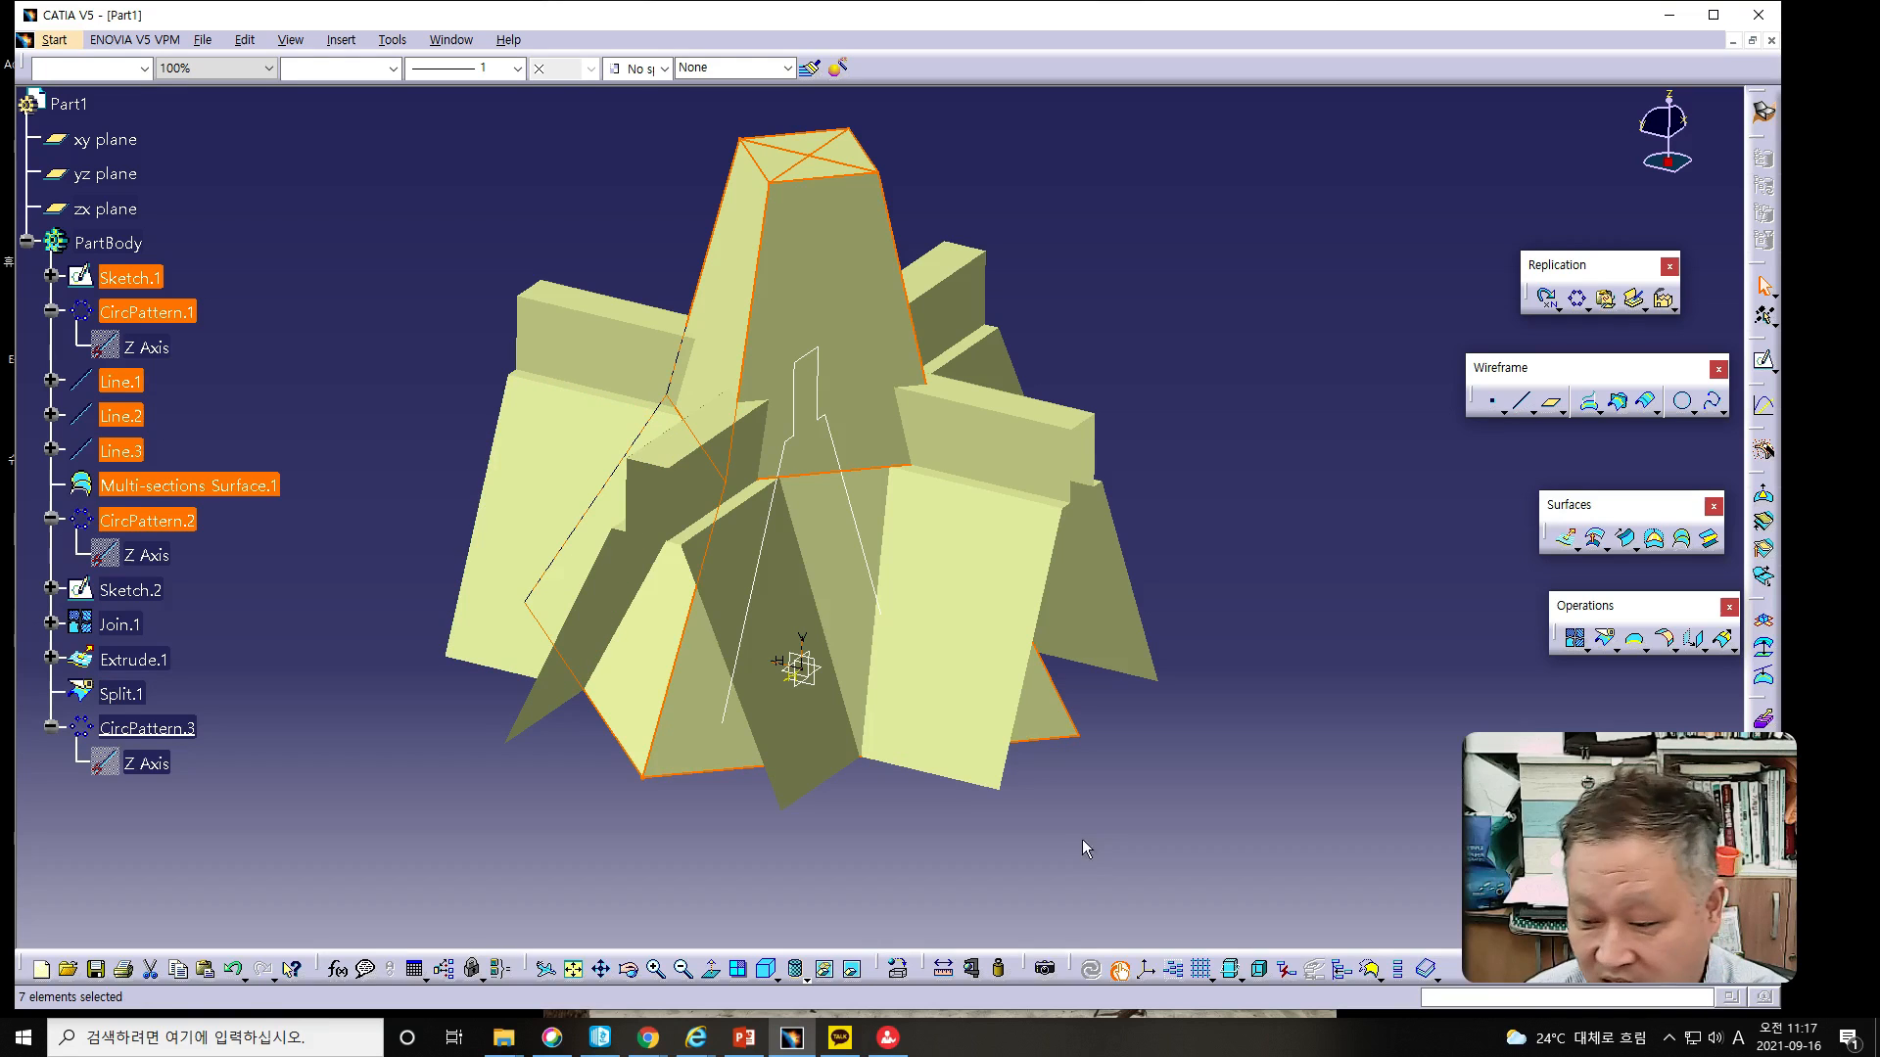
click(826, 969)
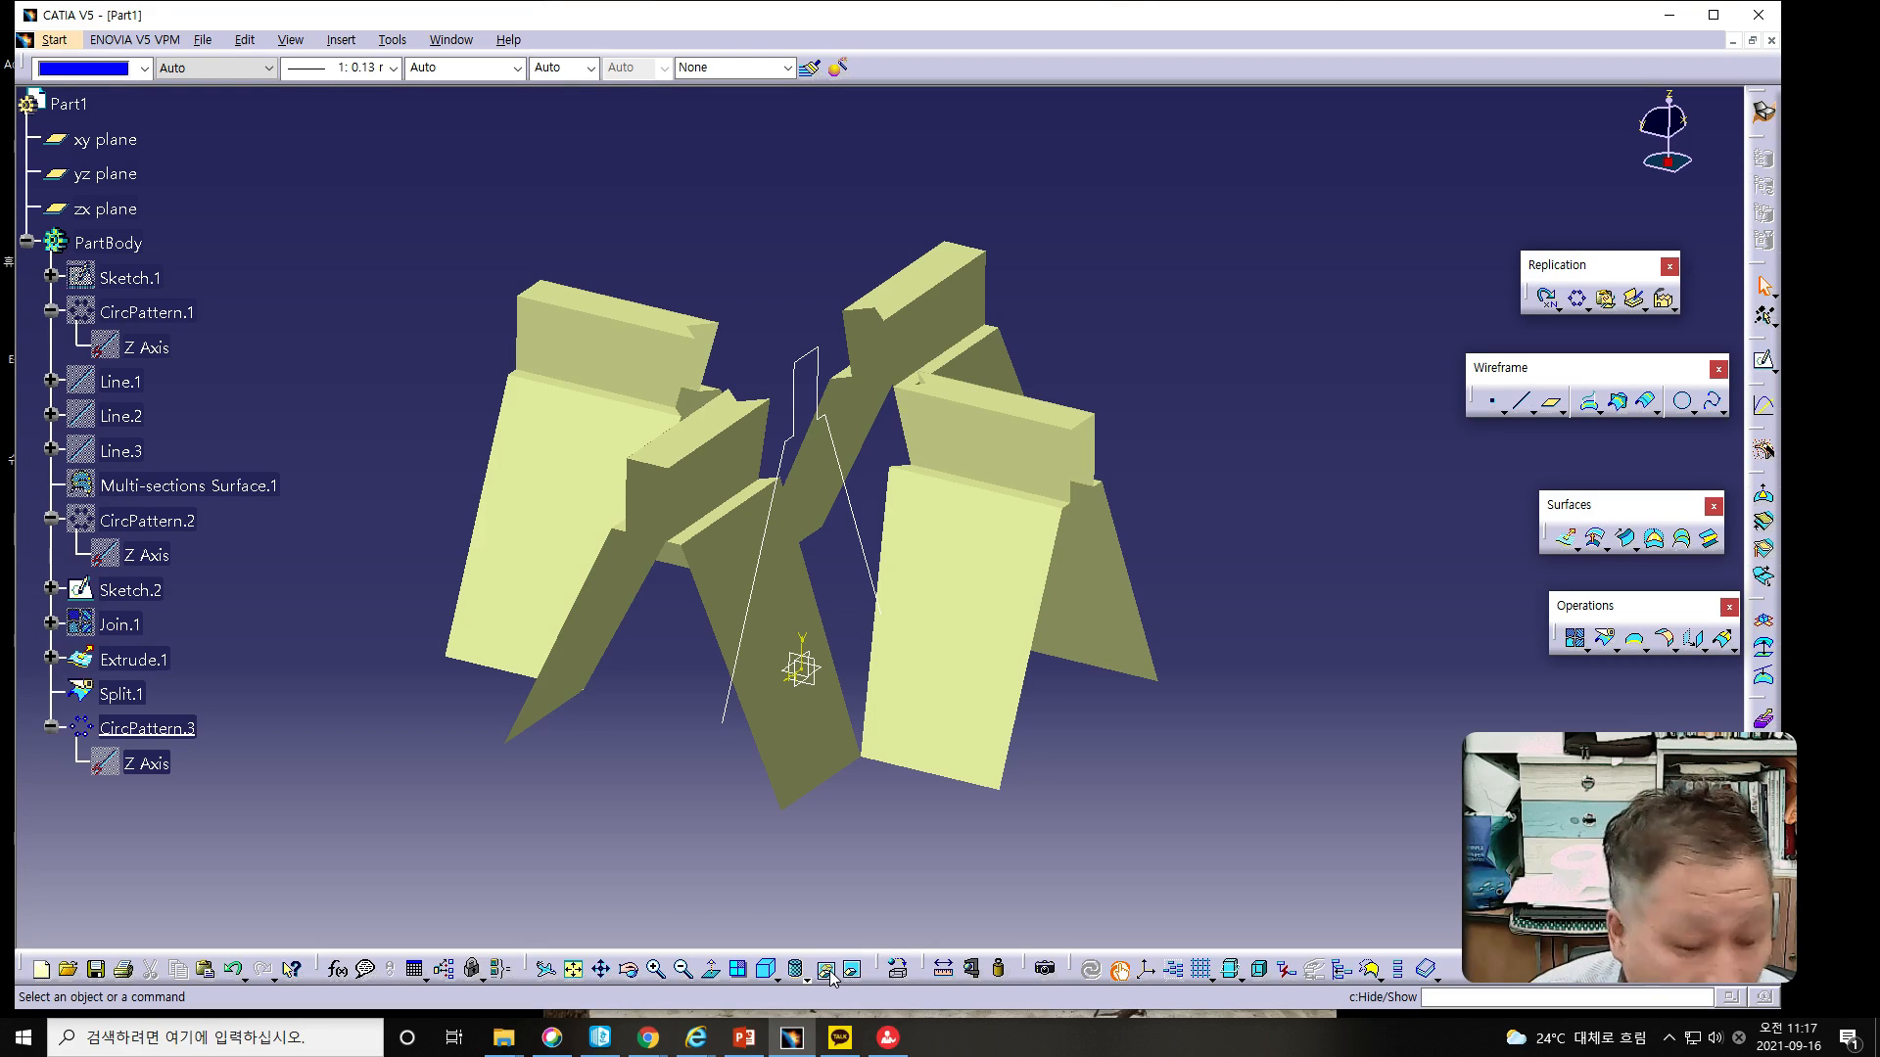
click(146, 592)
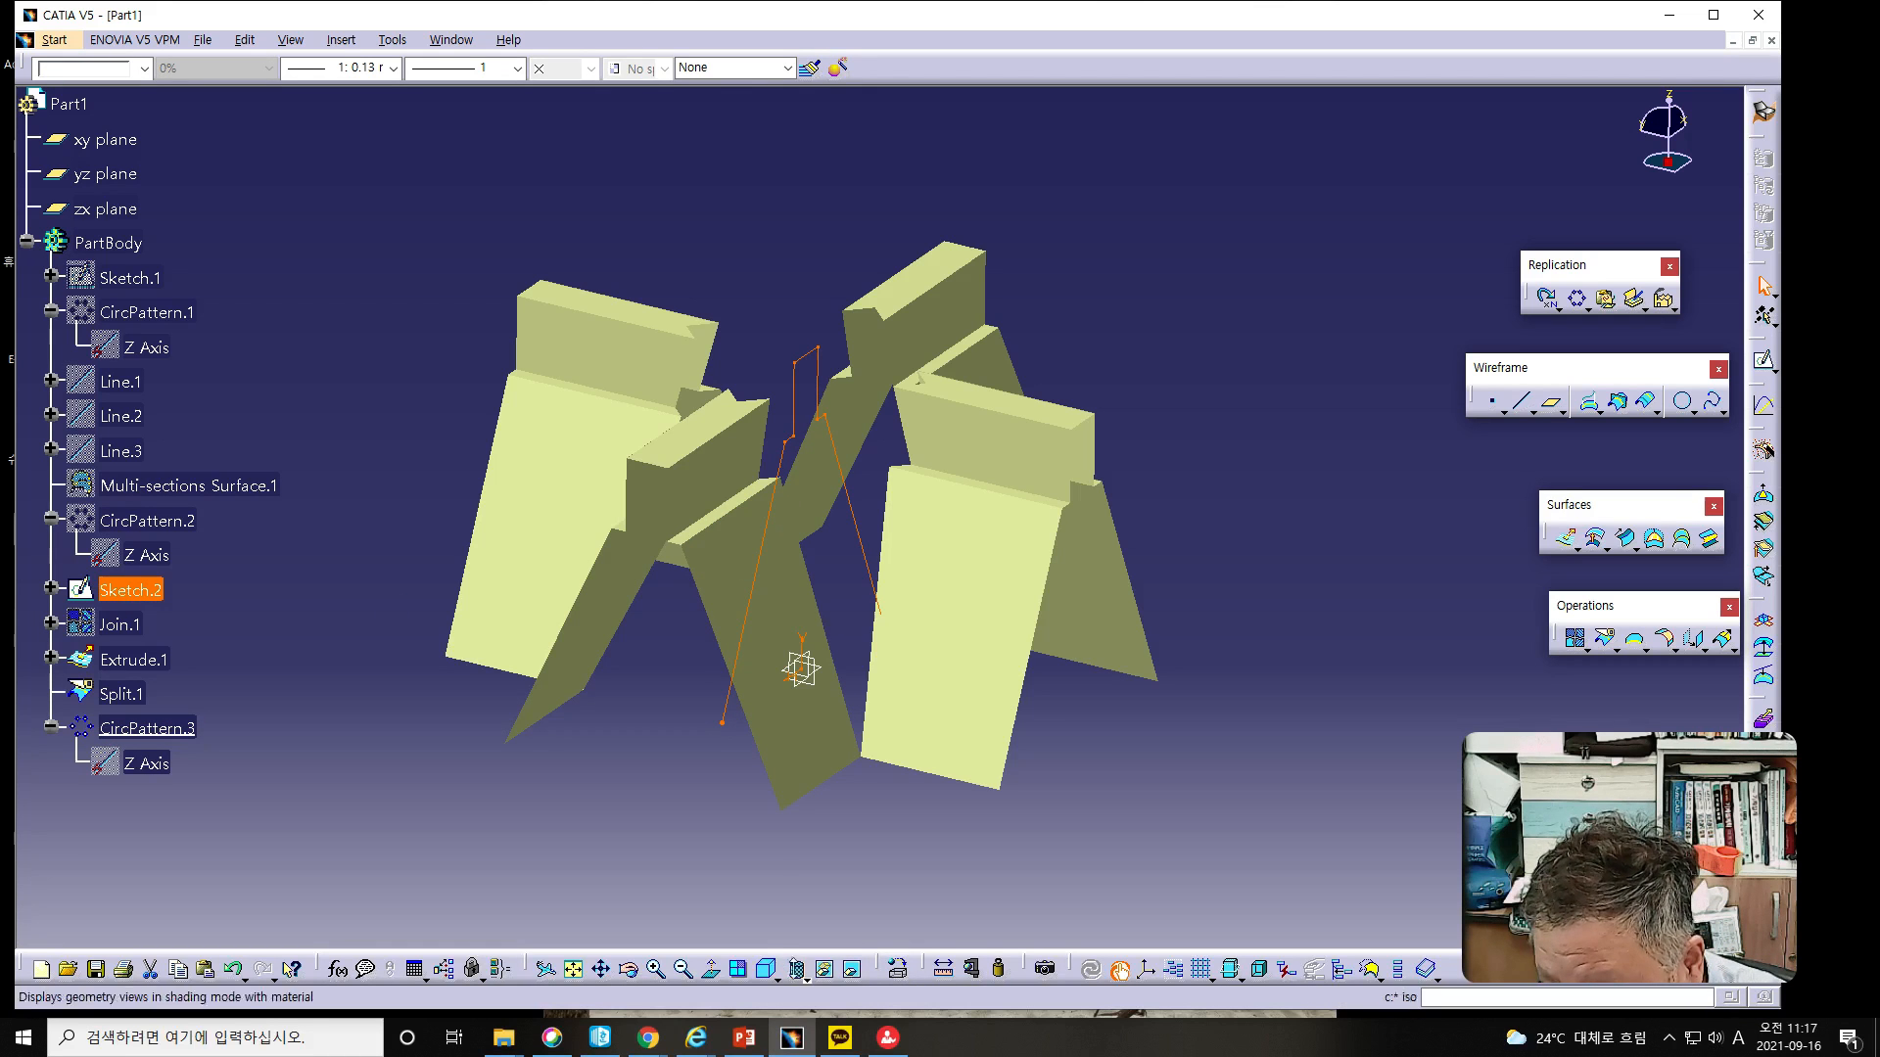
click(825, 972)
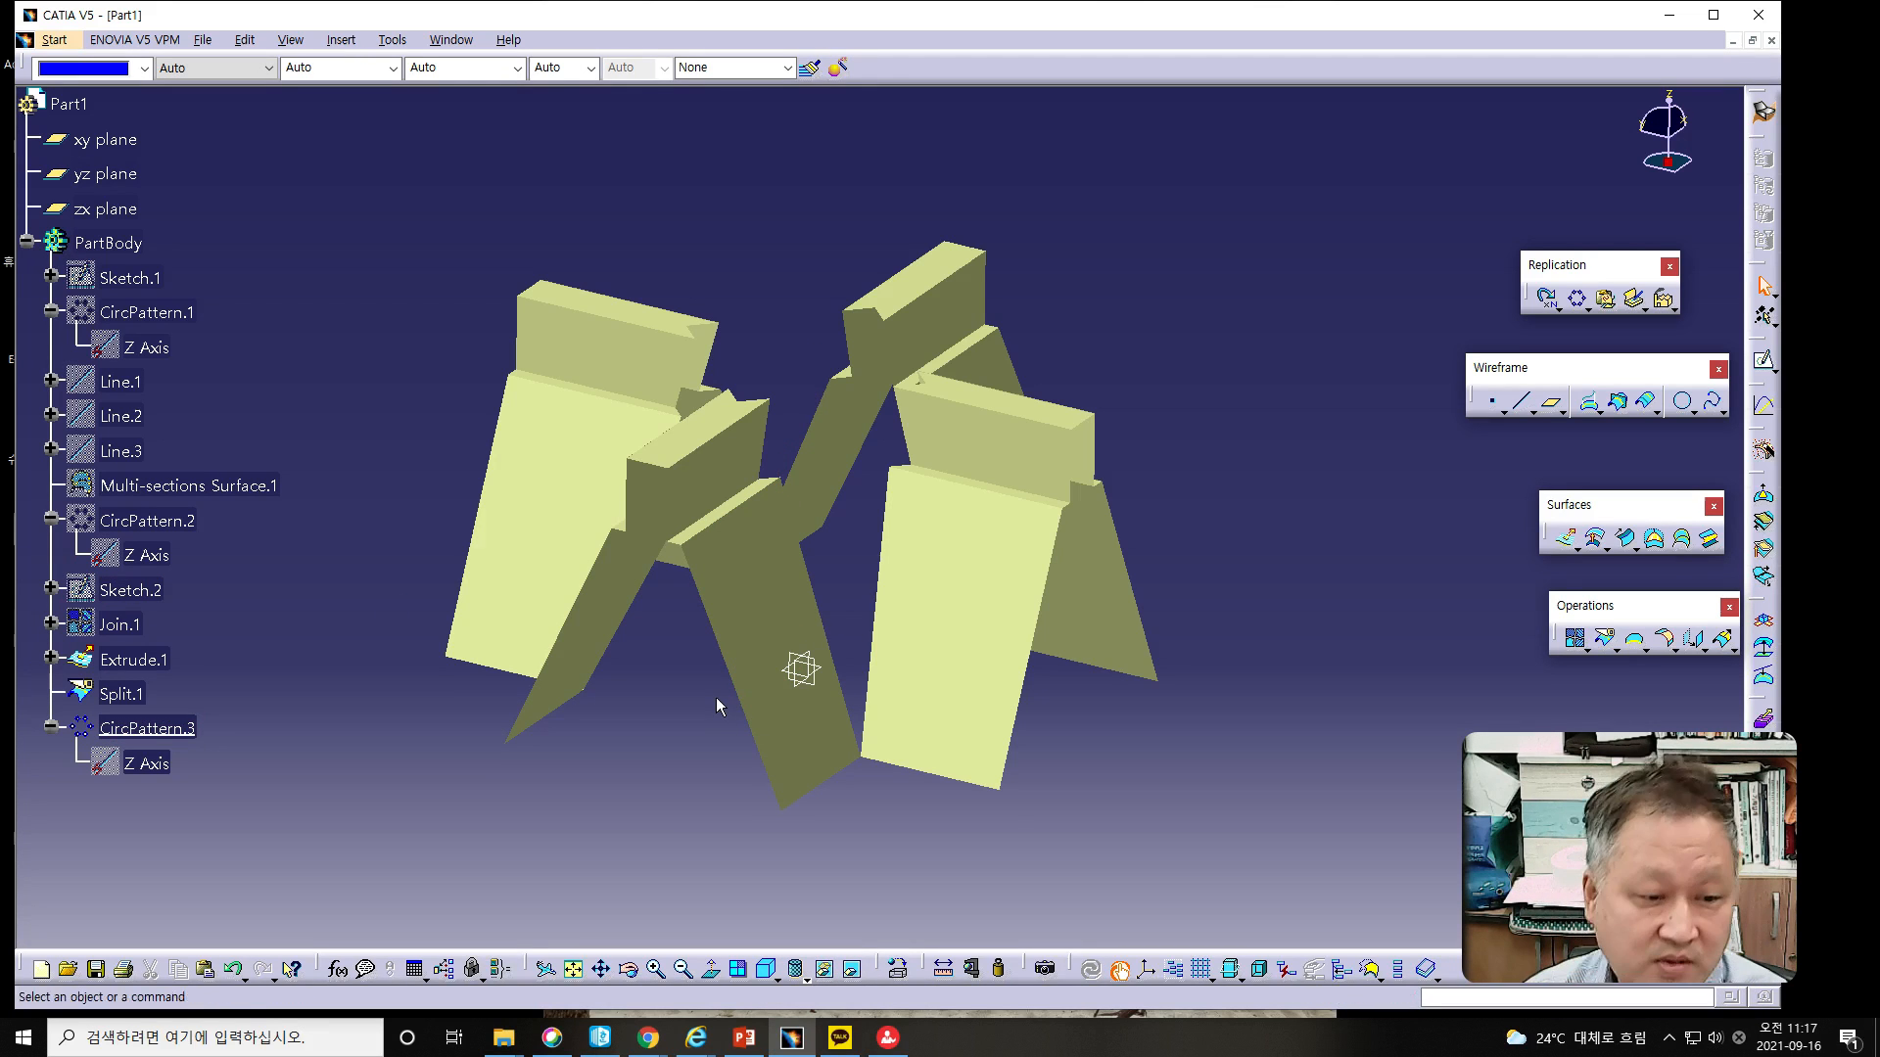
Step: Start a new sketch on the zx plane
middle_drag(715, 690, 910, 747)
middle_drag(1327, 725, 1284, 663)
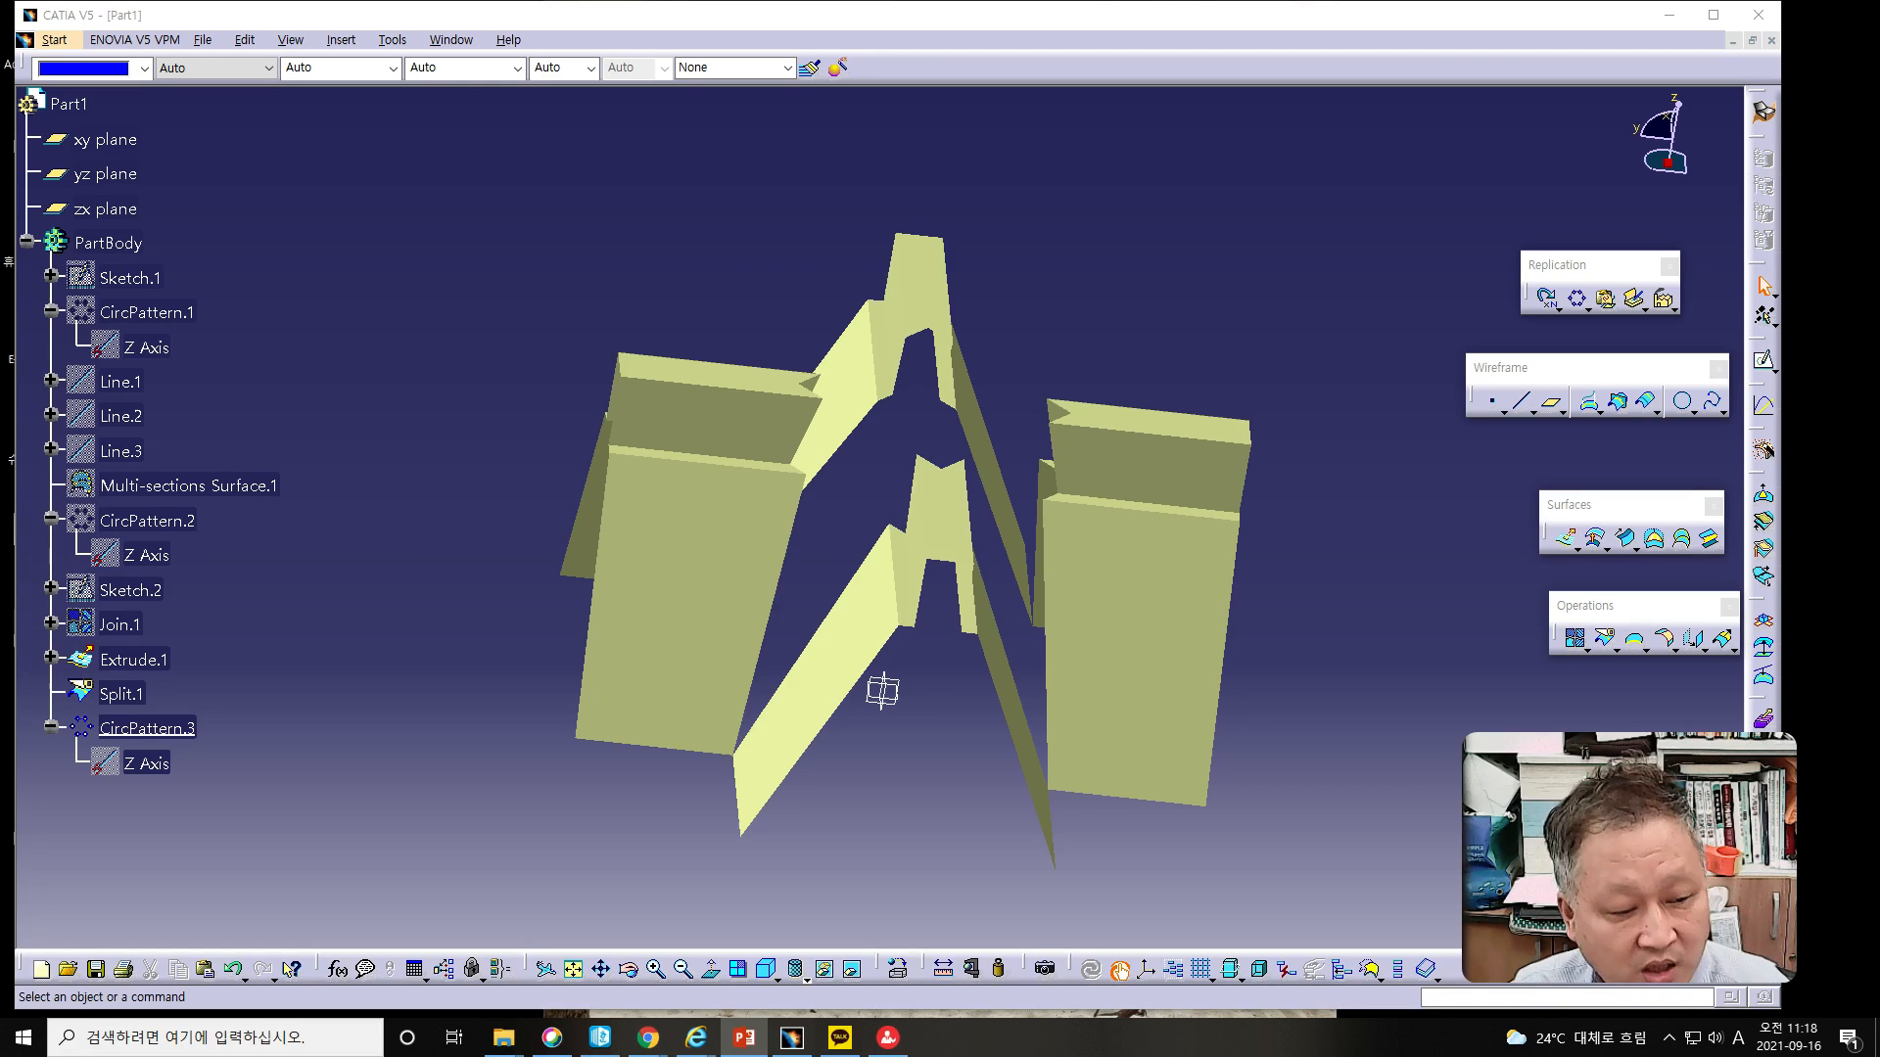
click(115, 215)
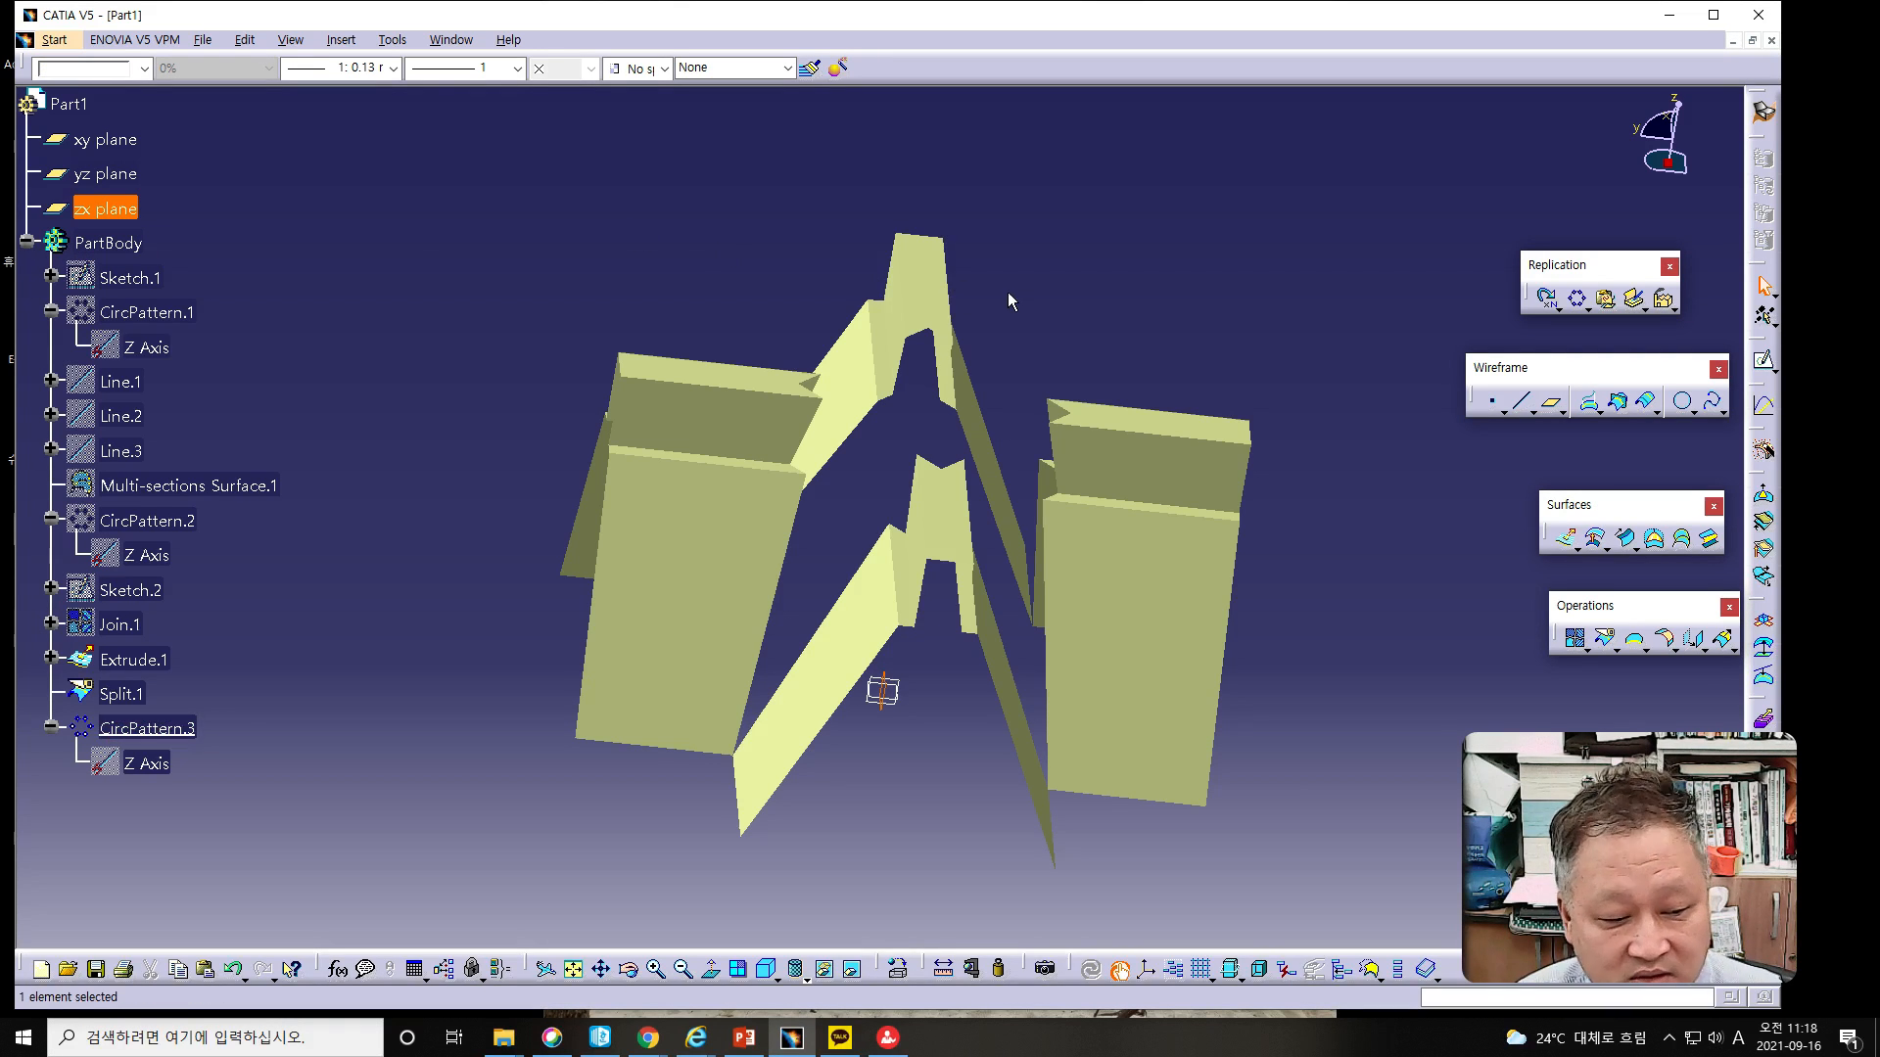
click(1763, 359)
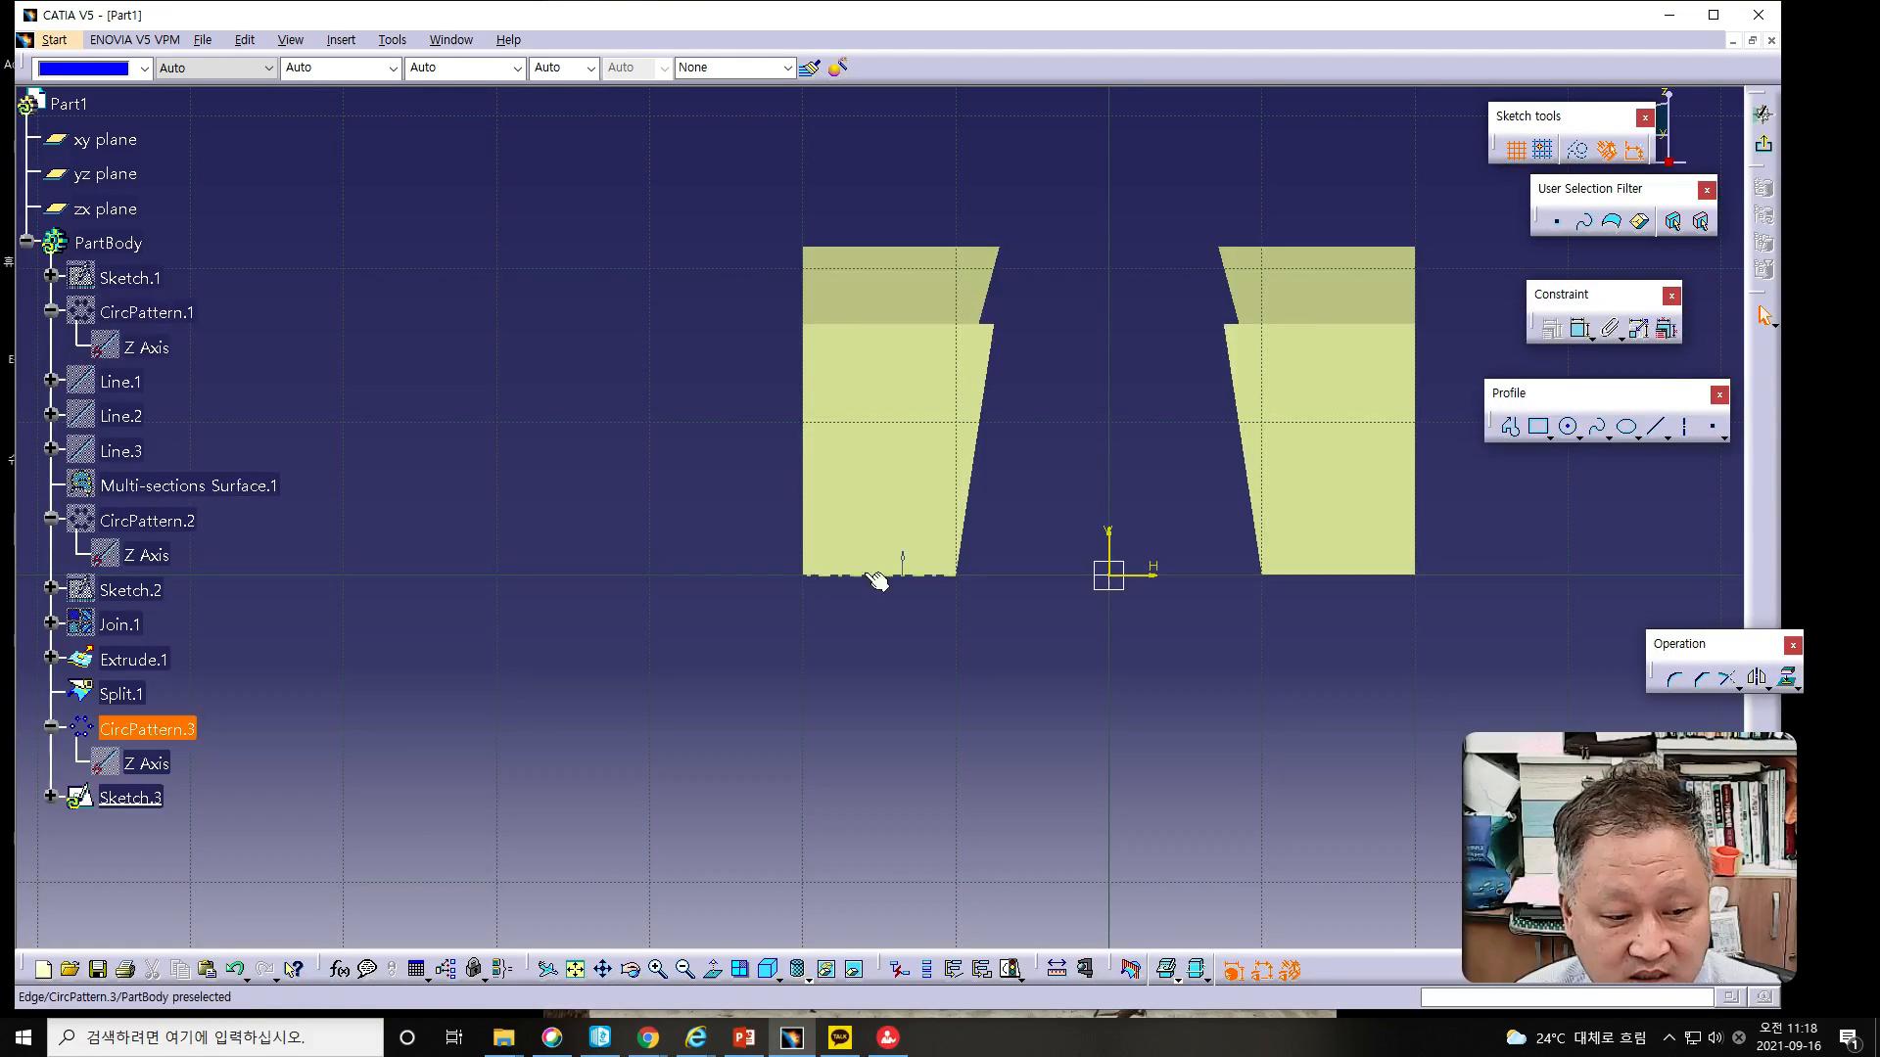
middle_drag(1053, 574, 720, 594)
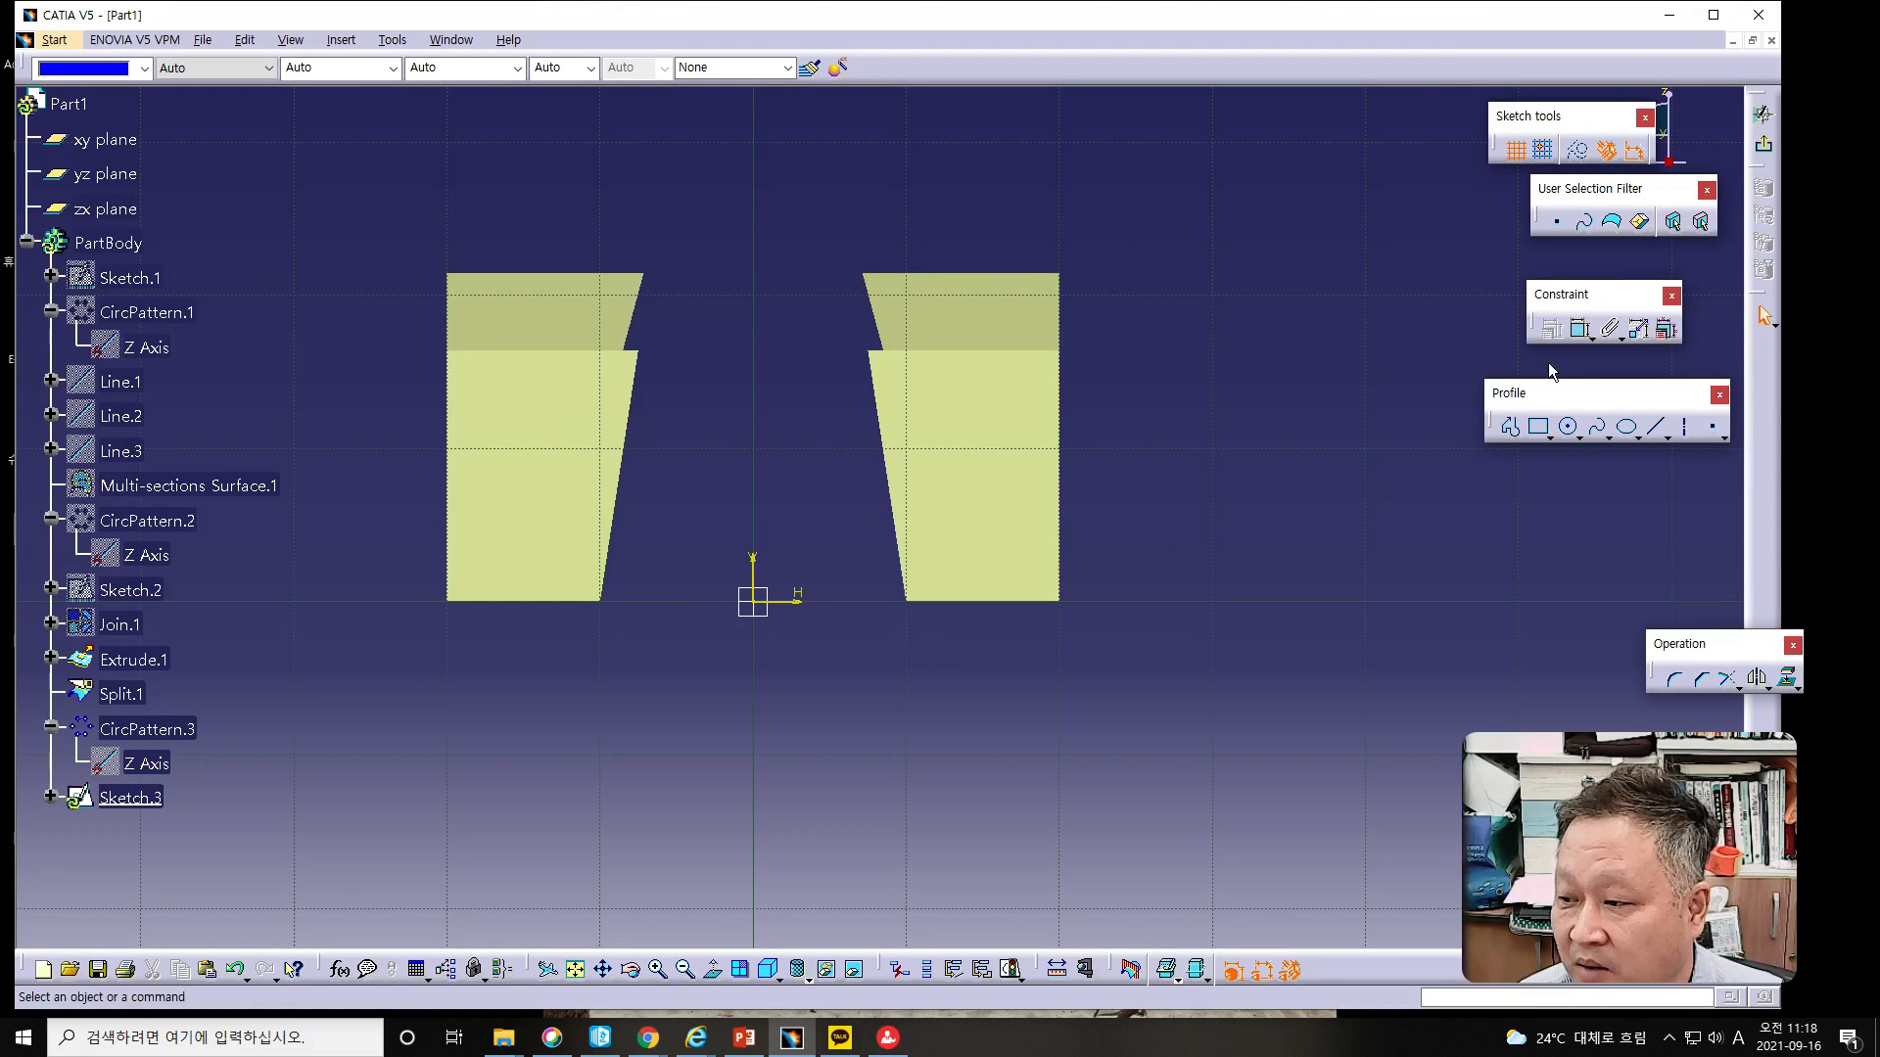
Step: Sketch an open three-line profile: a short horizontal line from the vertical axis above the arms and two slanted lines down to the arm's outer base corner
click(1512, 431)
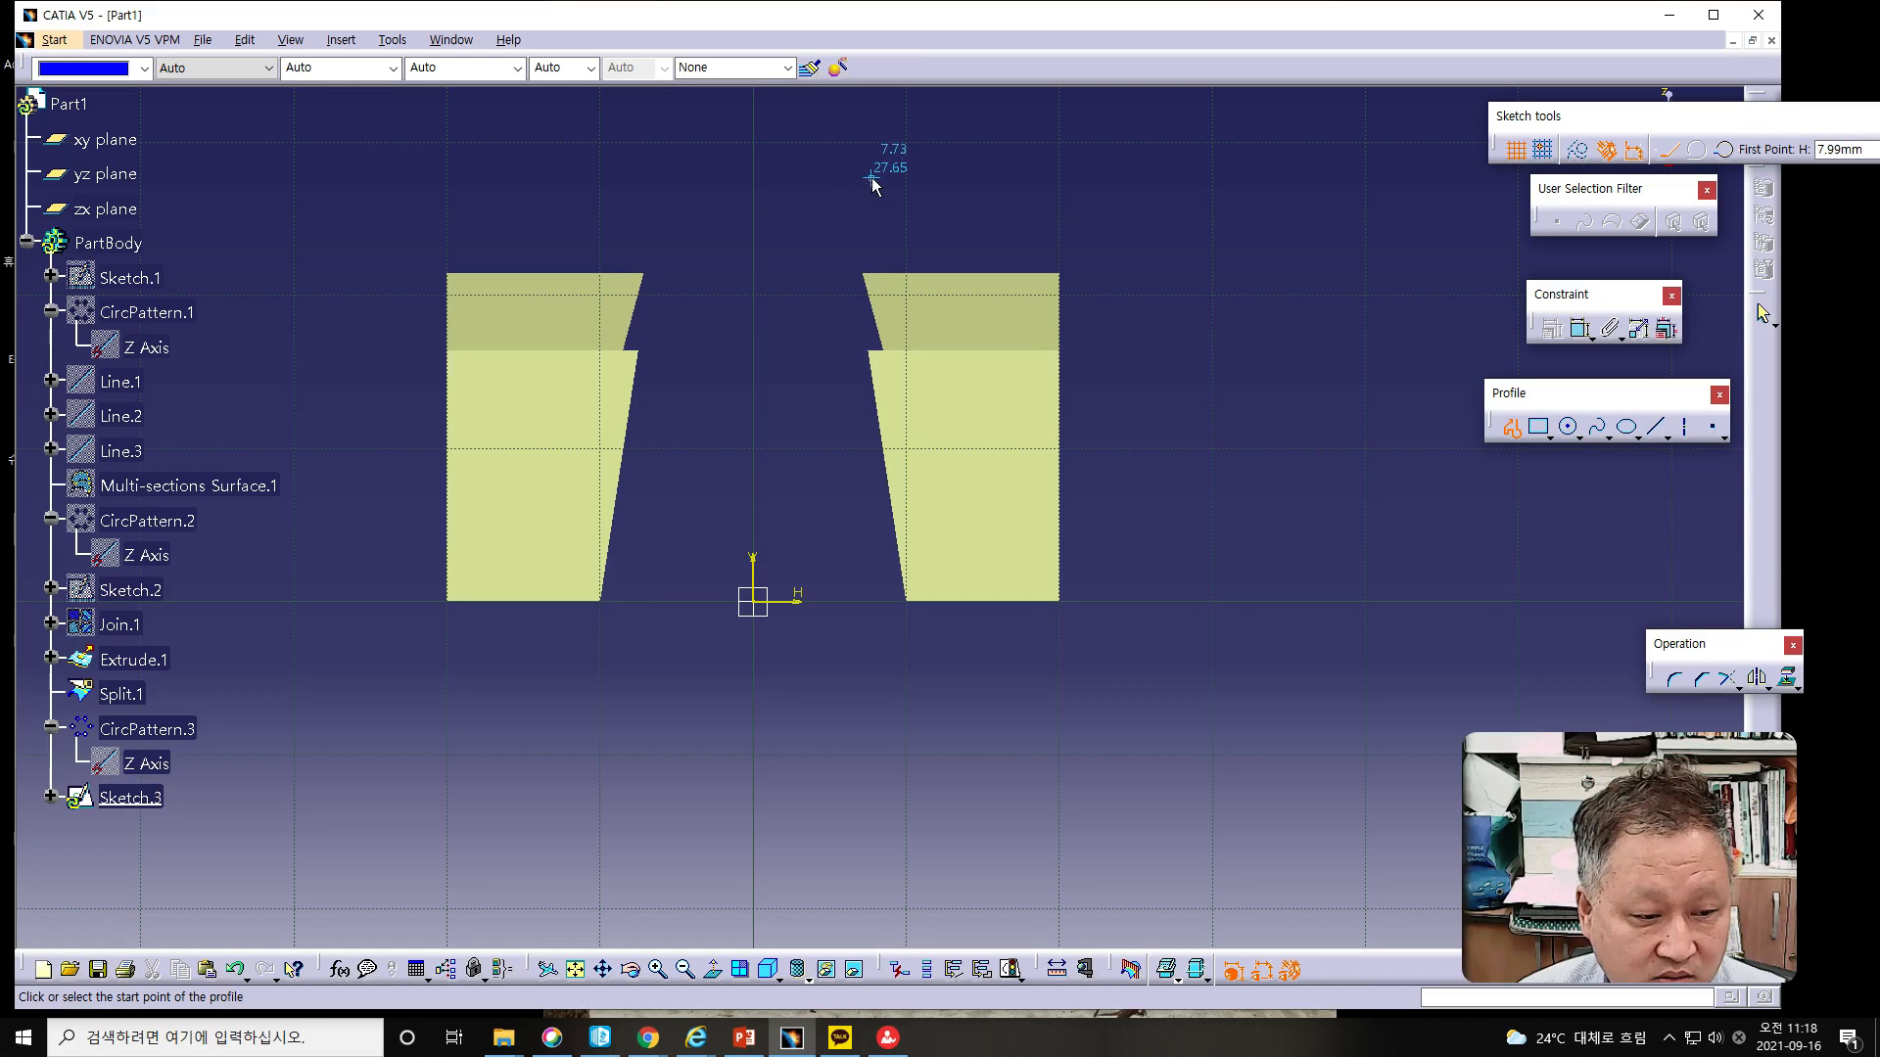
click(753, 128)
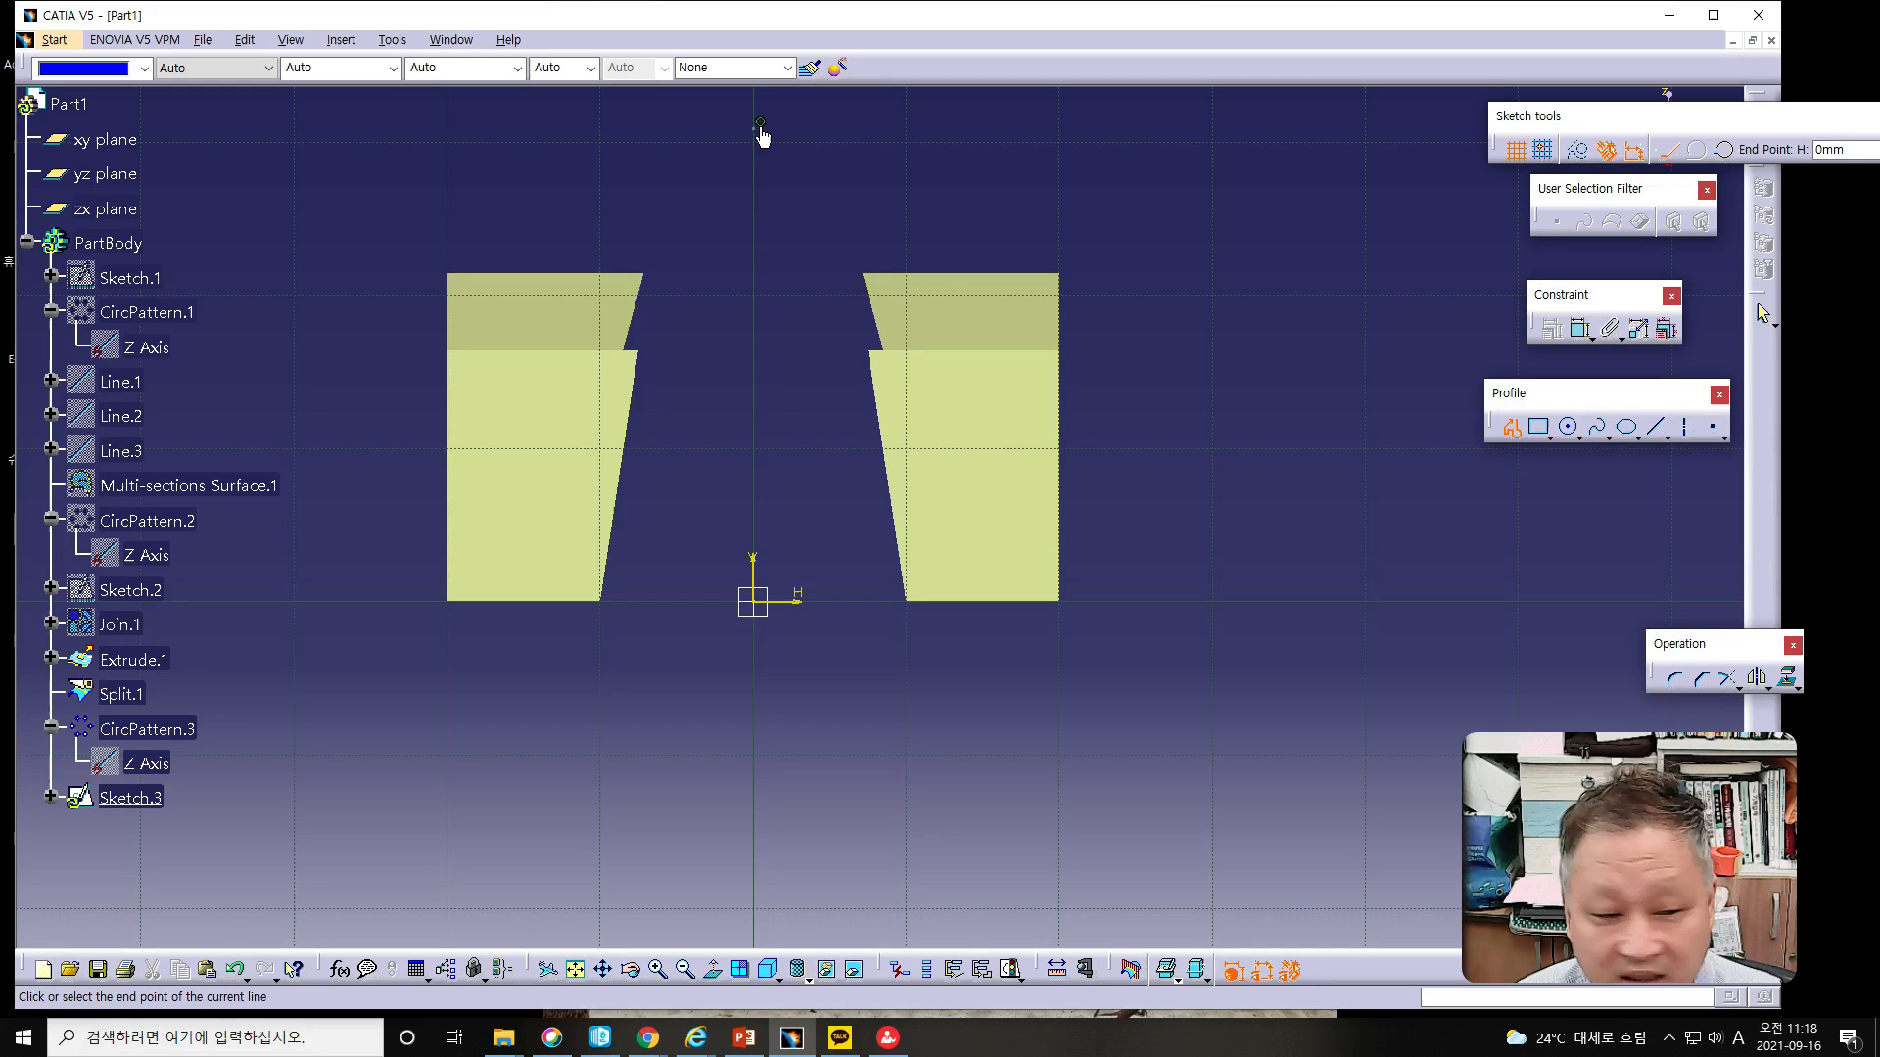
click(818, 128)
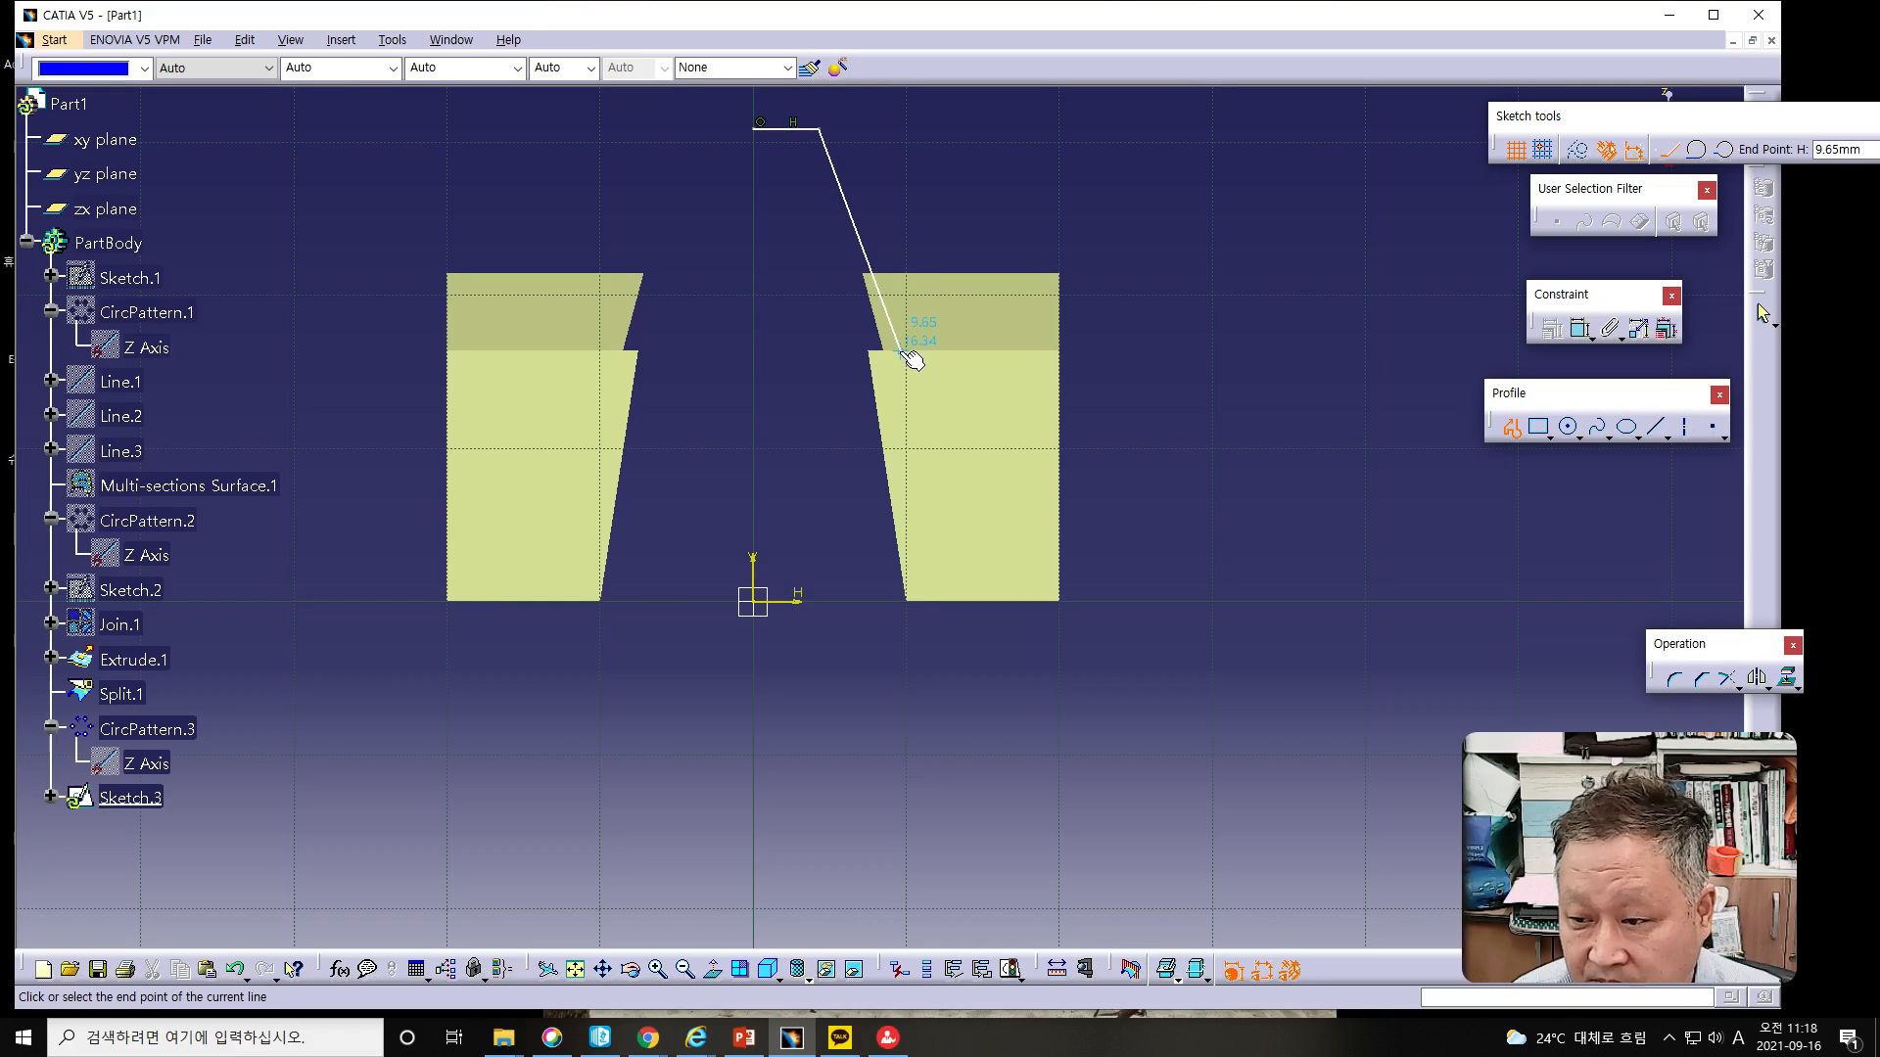
click(903, 353)
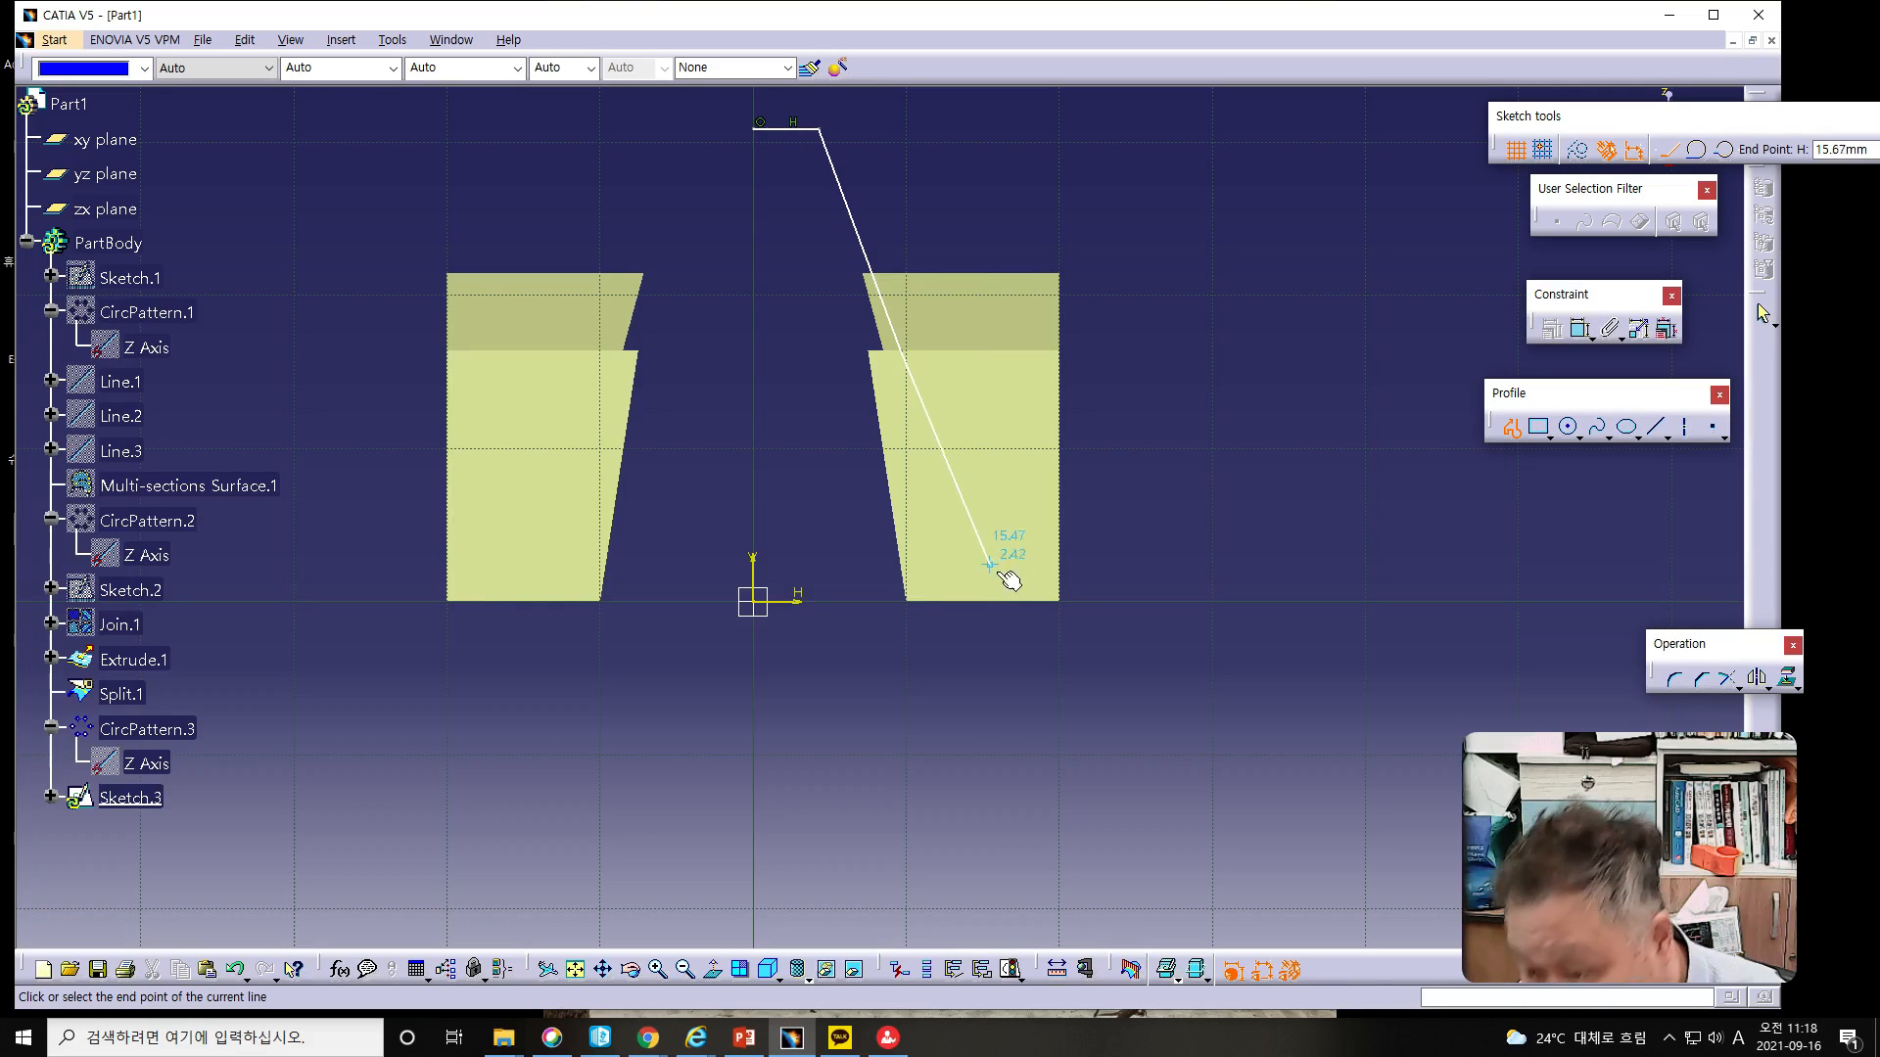
click(1062, 601)
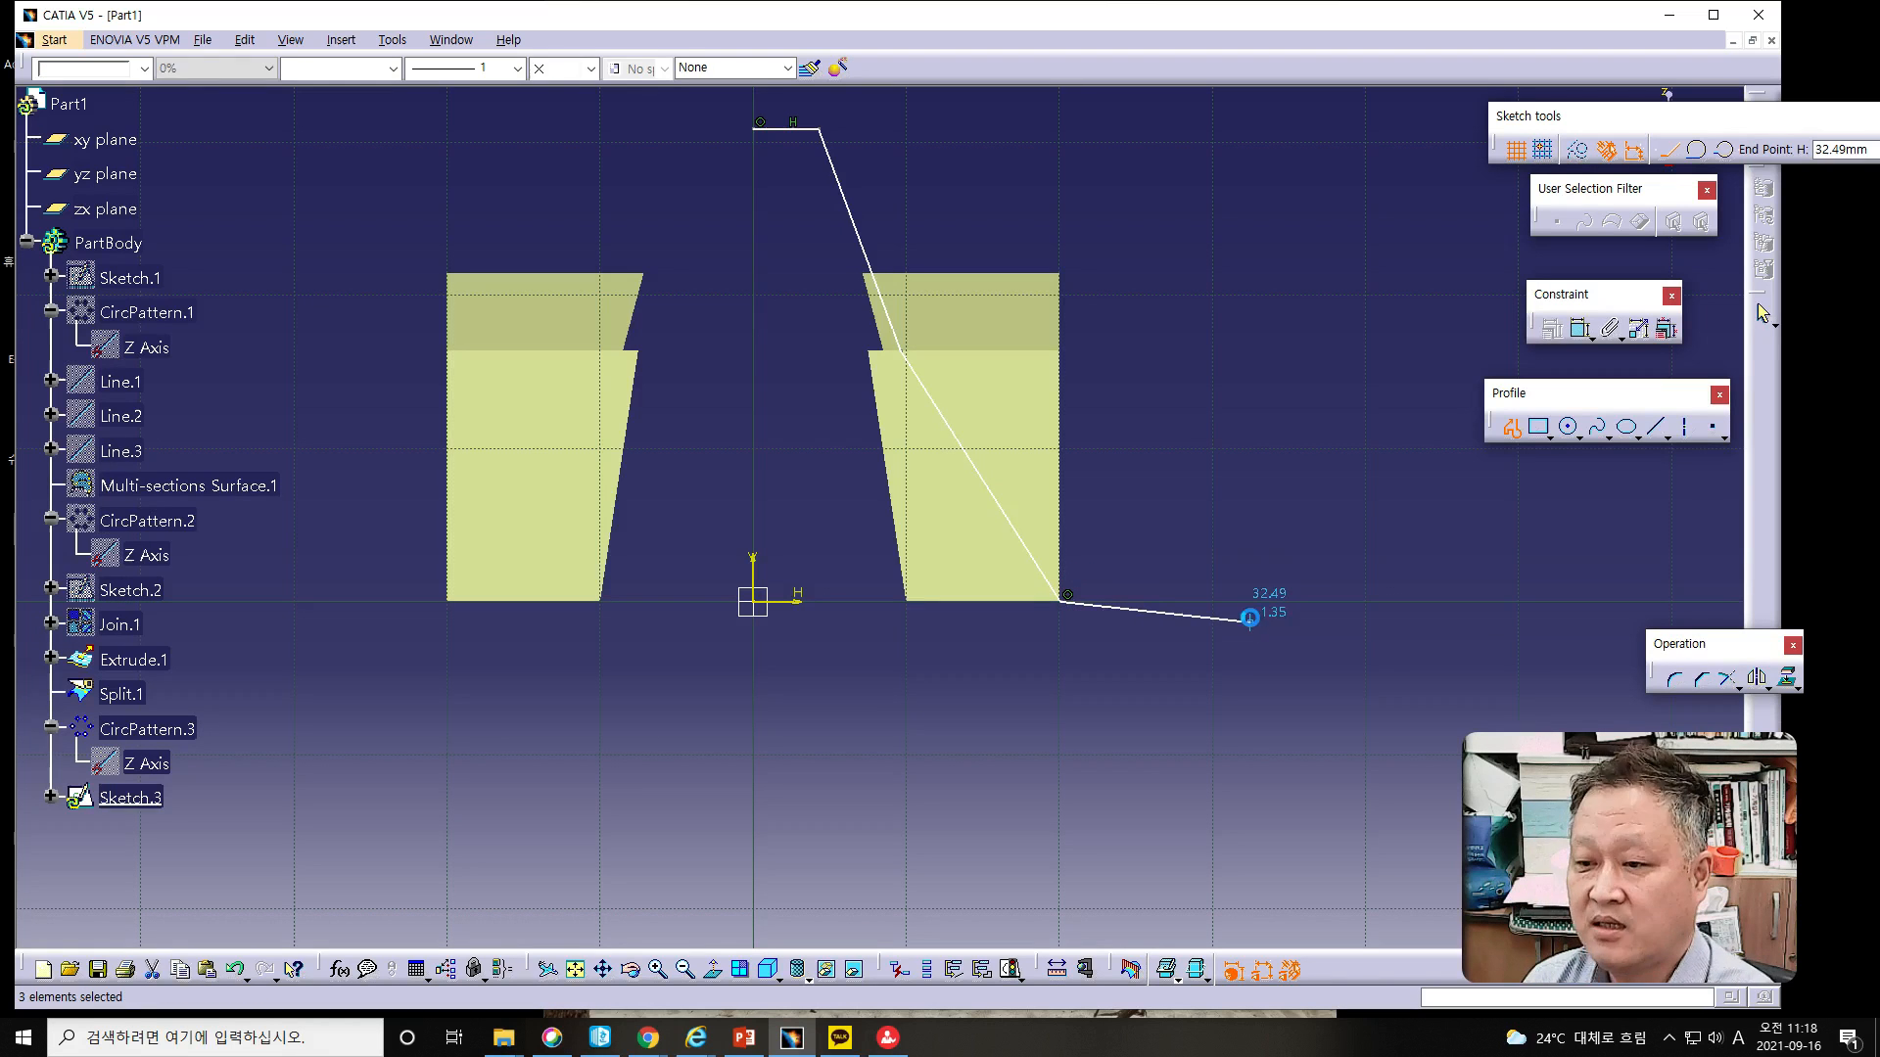
key(Escape)
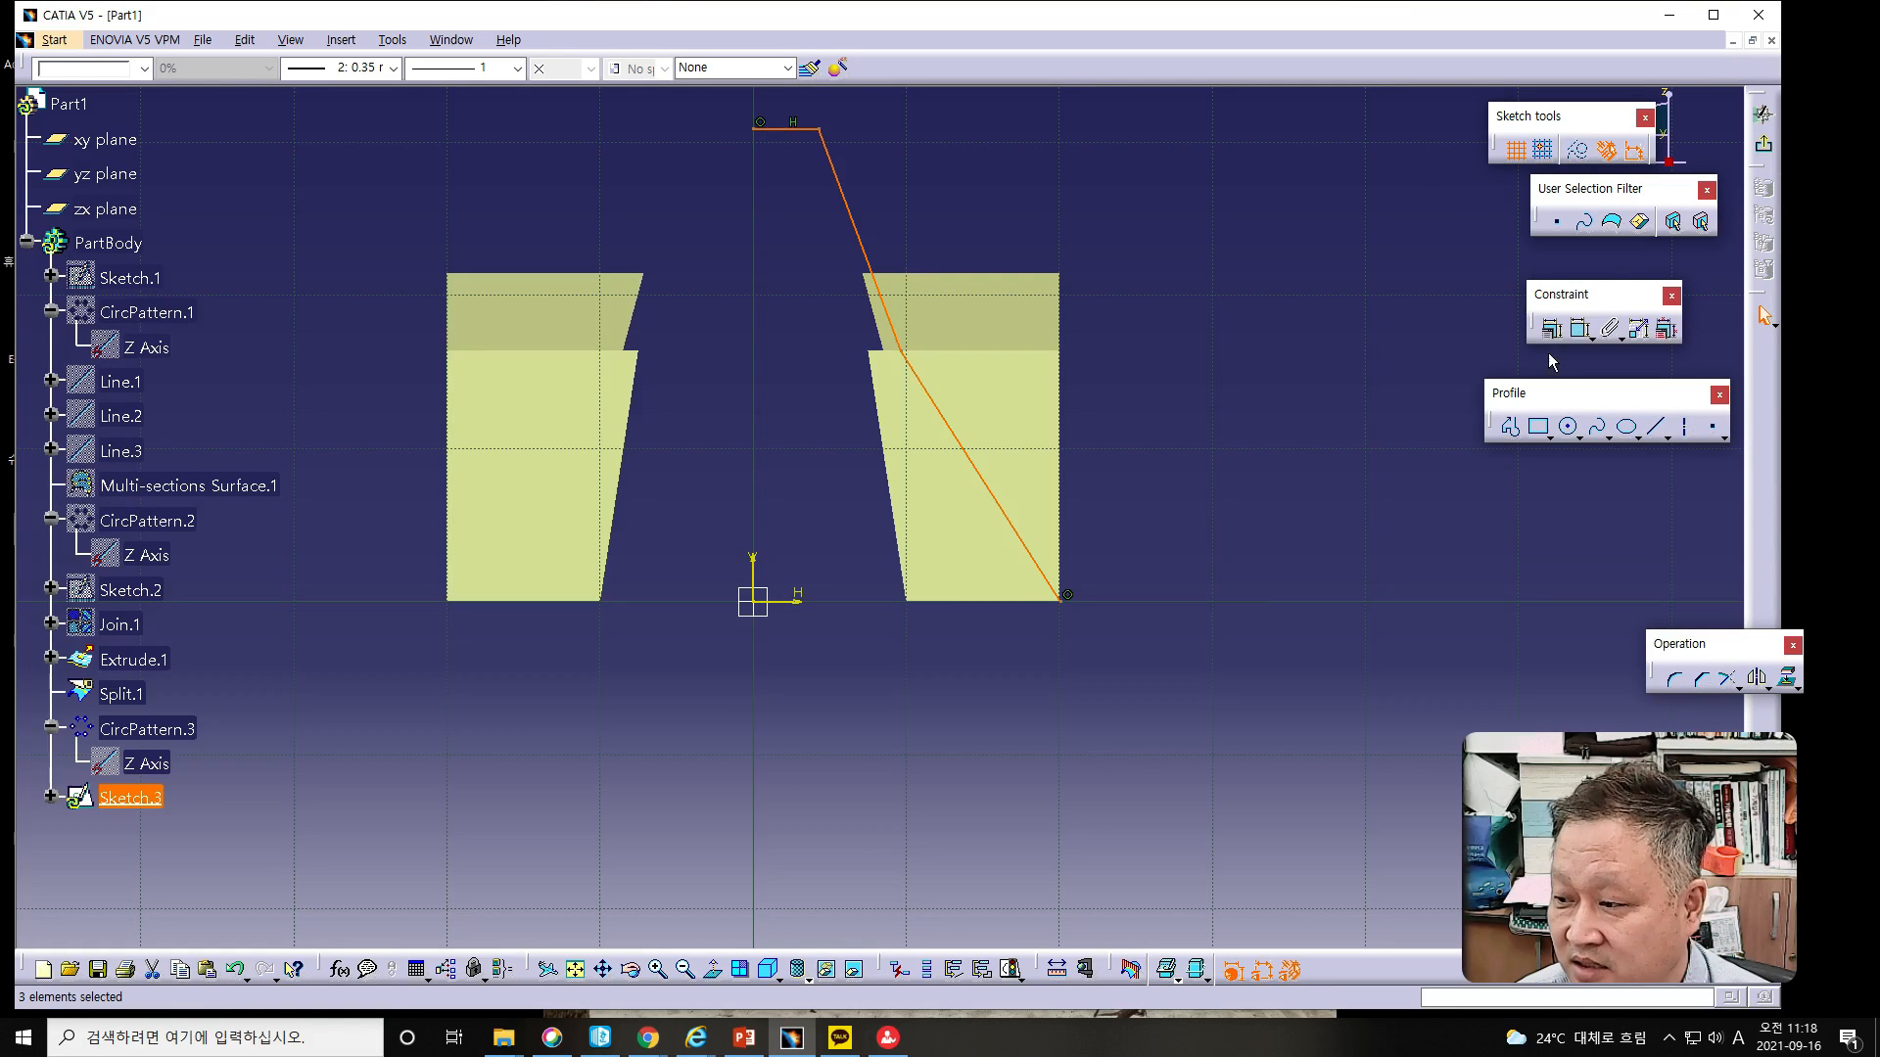
Step: Dimension the profile's short horizontal line to a length of 5 mm
click(1577, 333)
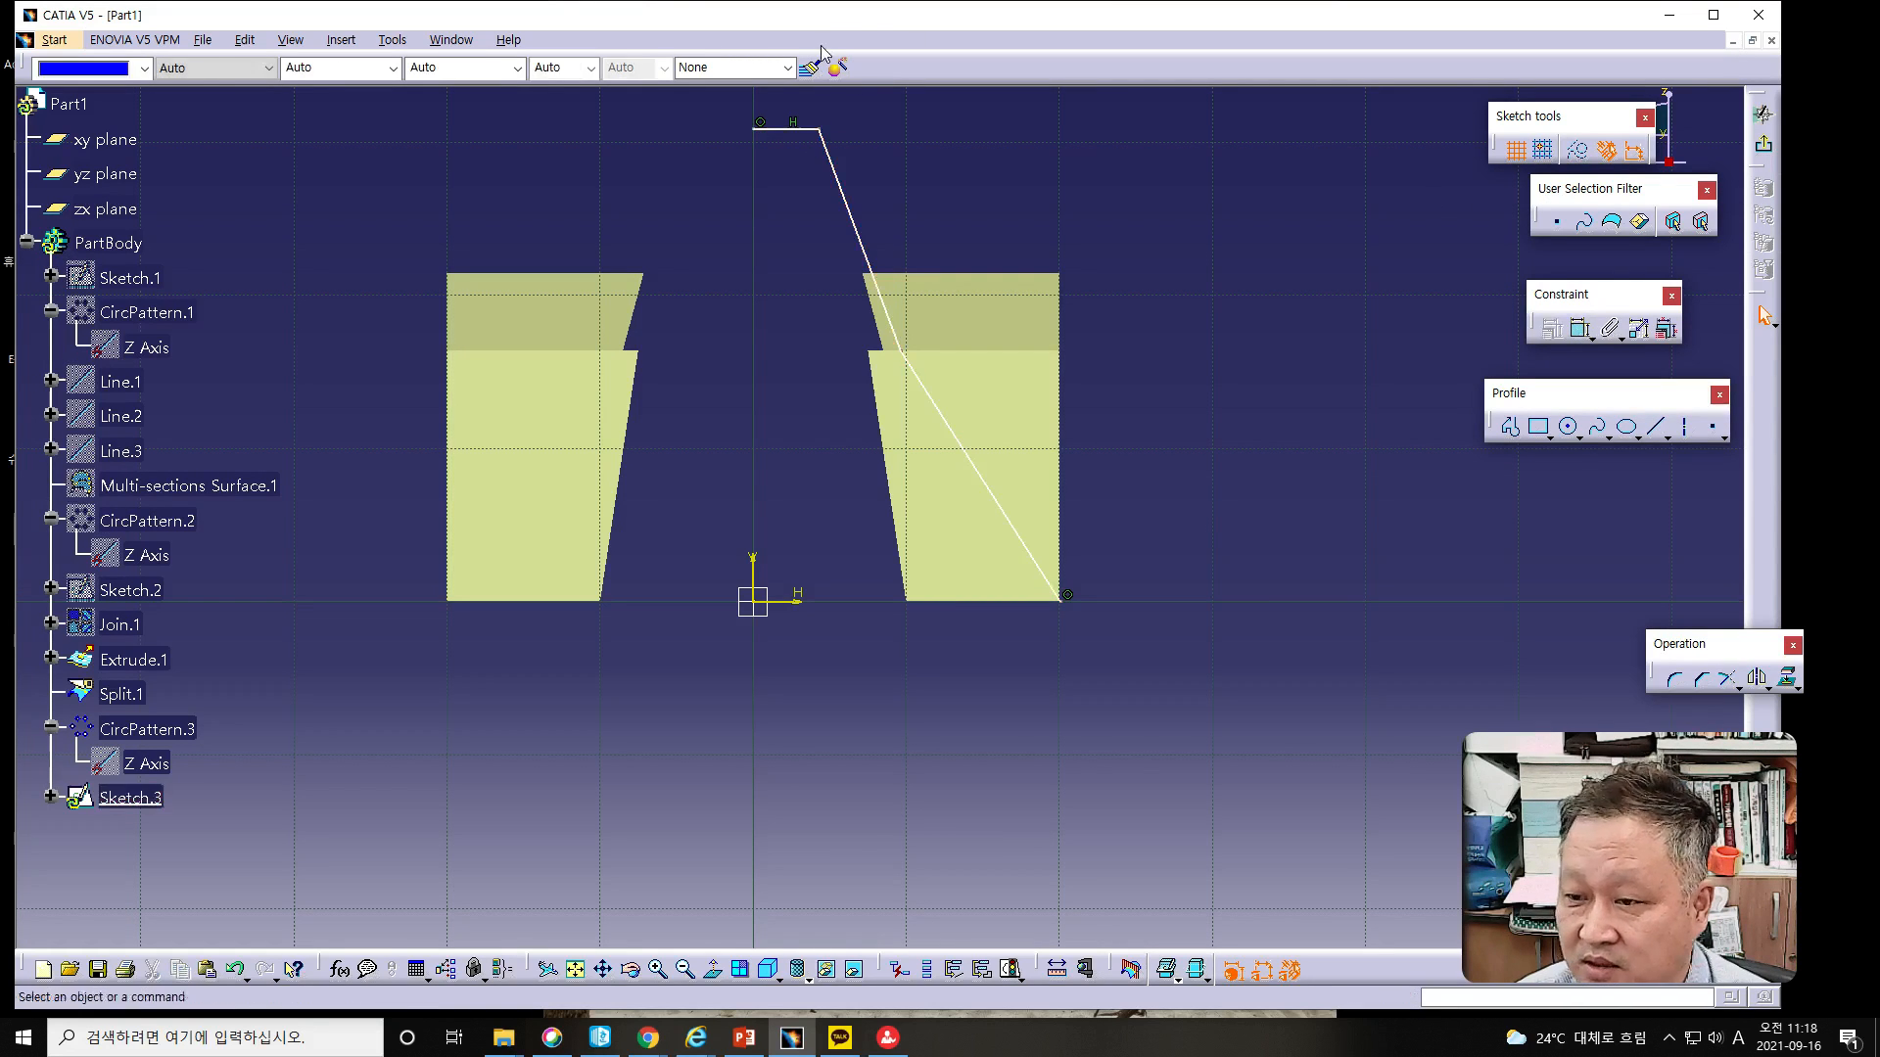
click(800, 128)
click(1581, 328)
click(910, 110)
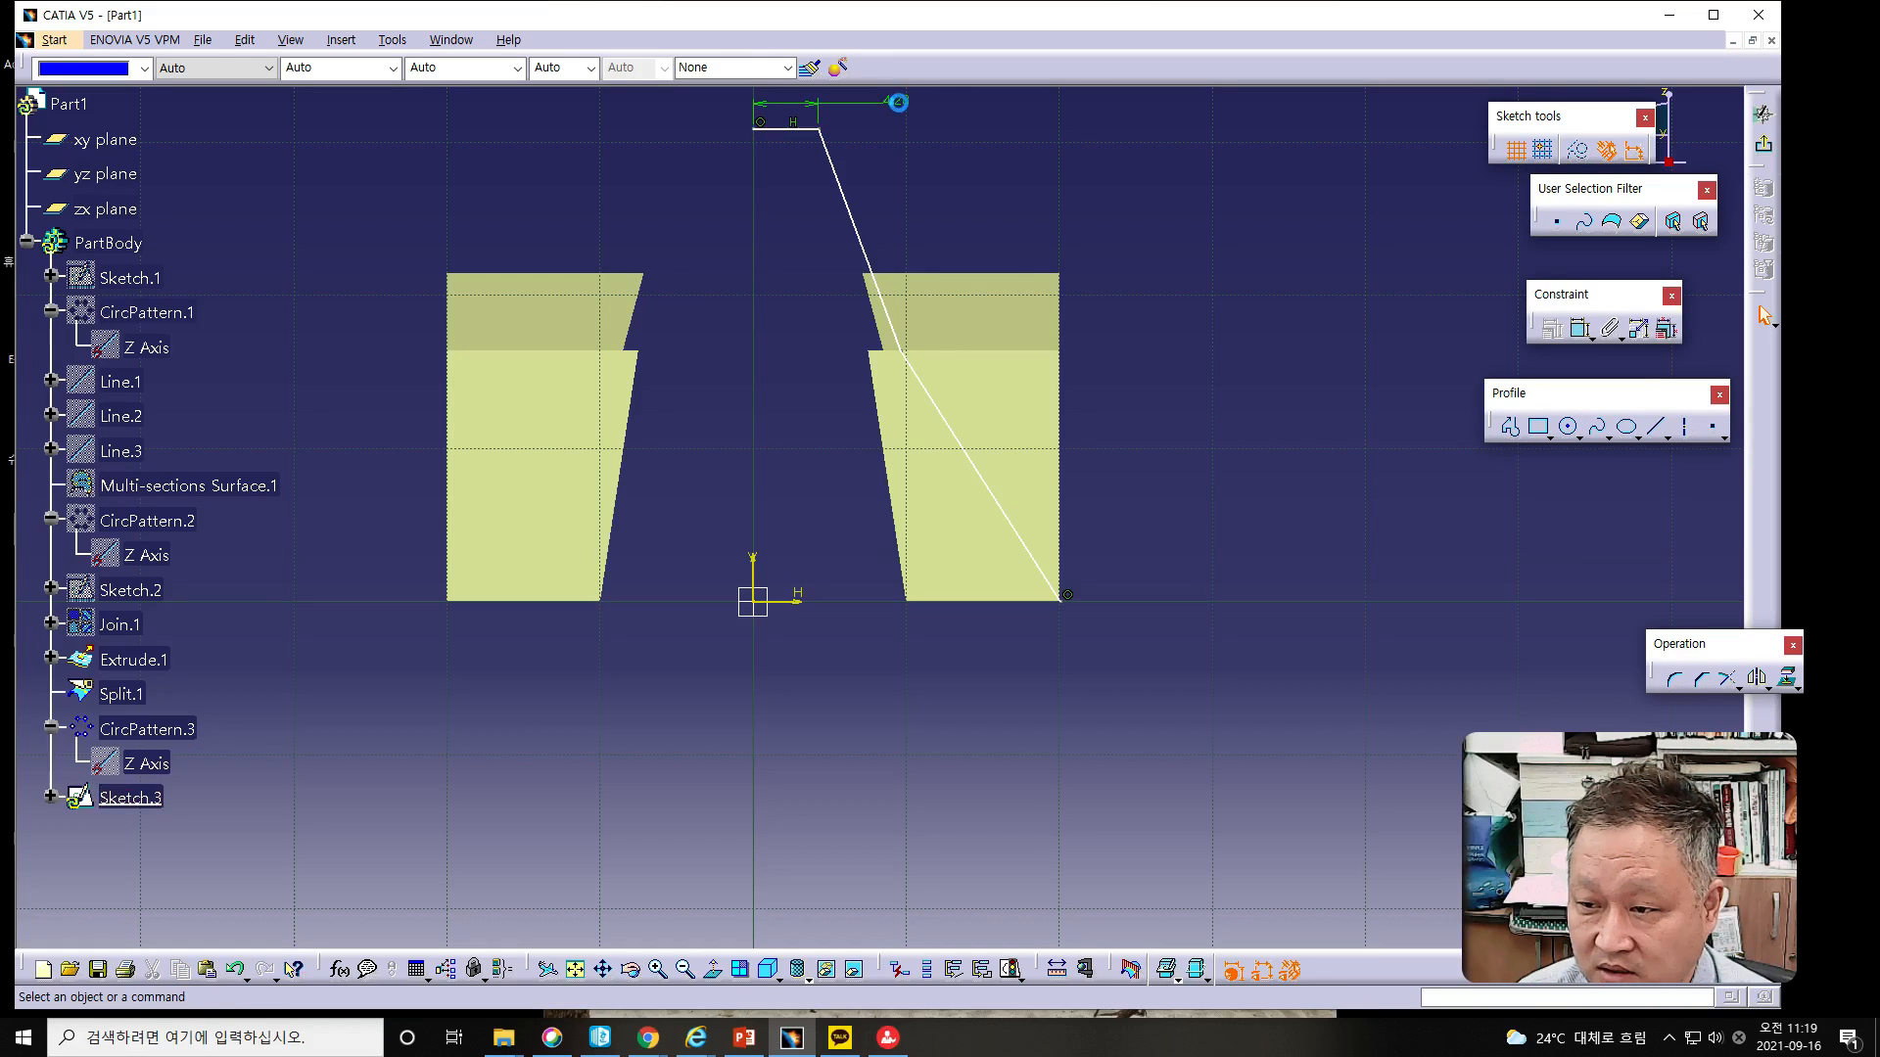
double_click(896, 101)
text(5mm)
key(Return)
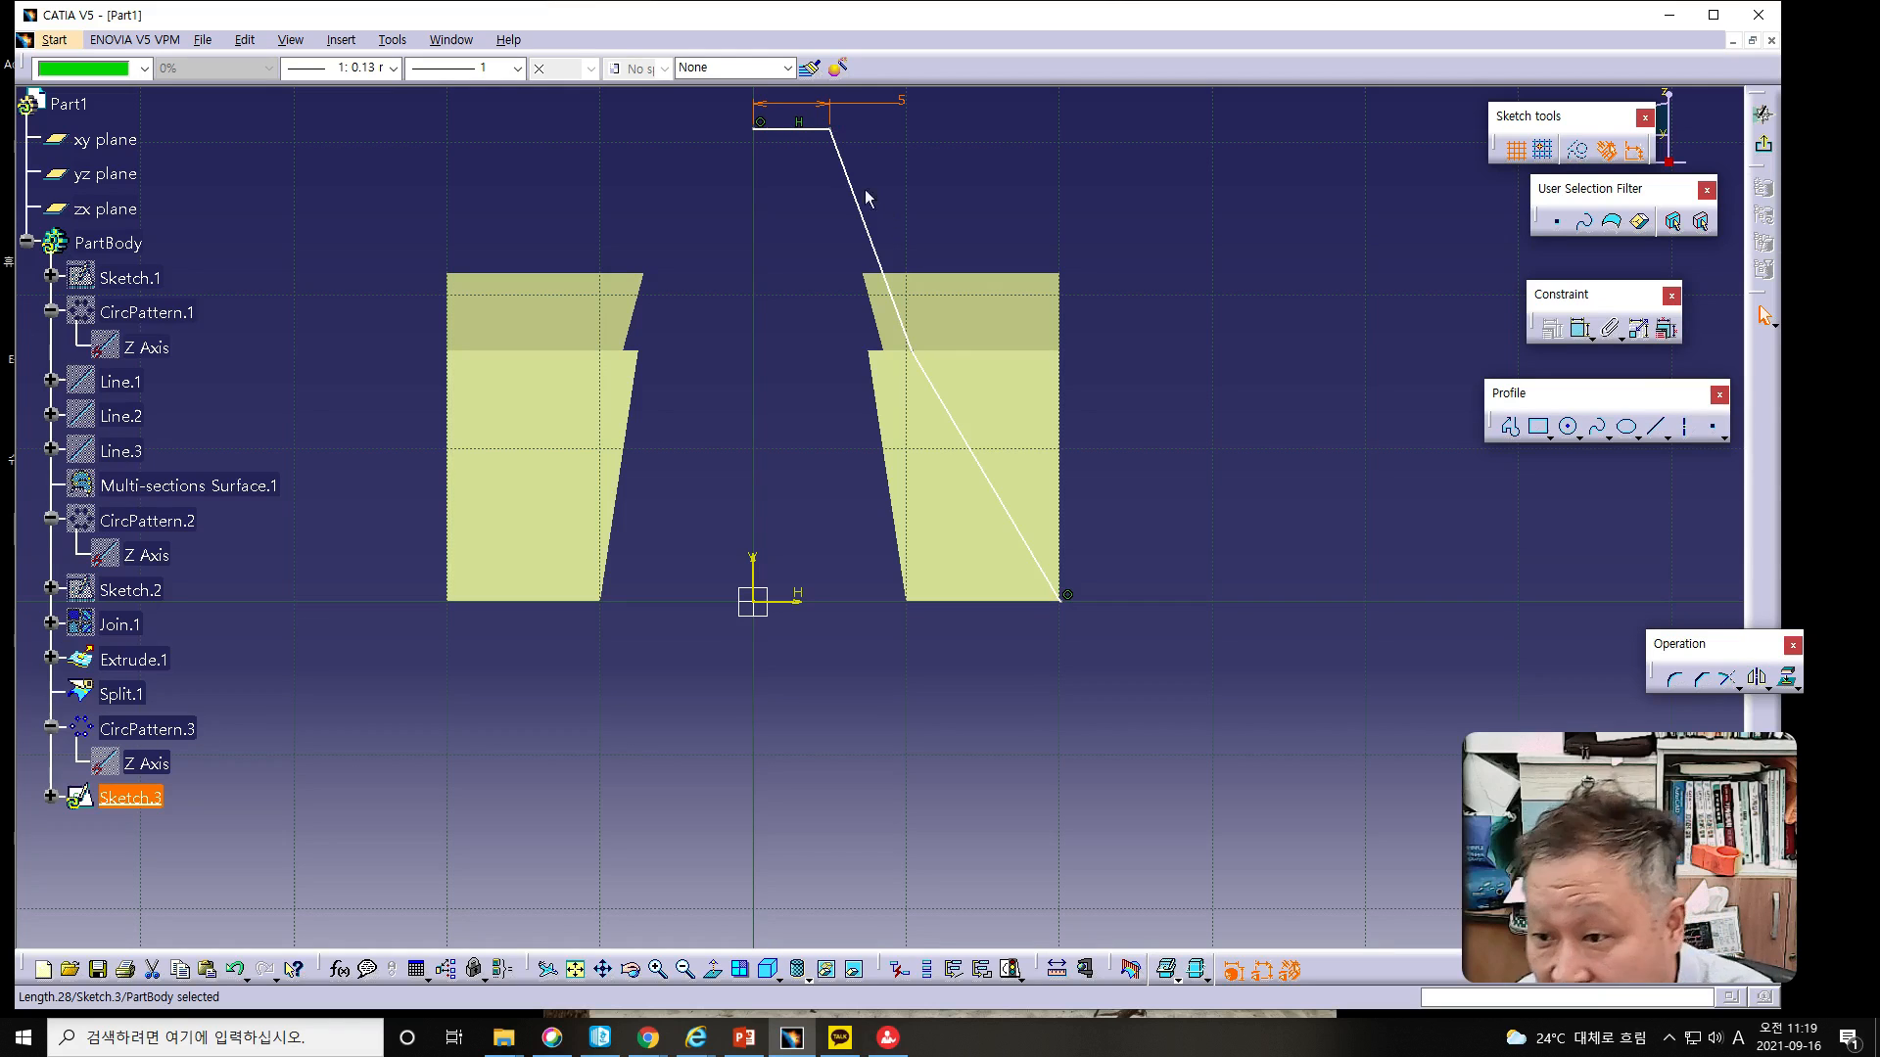
Step: Constrain the horizontal distance between the upper slanted line's two endpoints to 5 mm
click(832, 129)
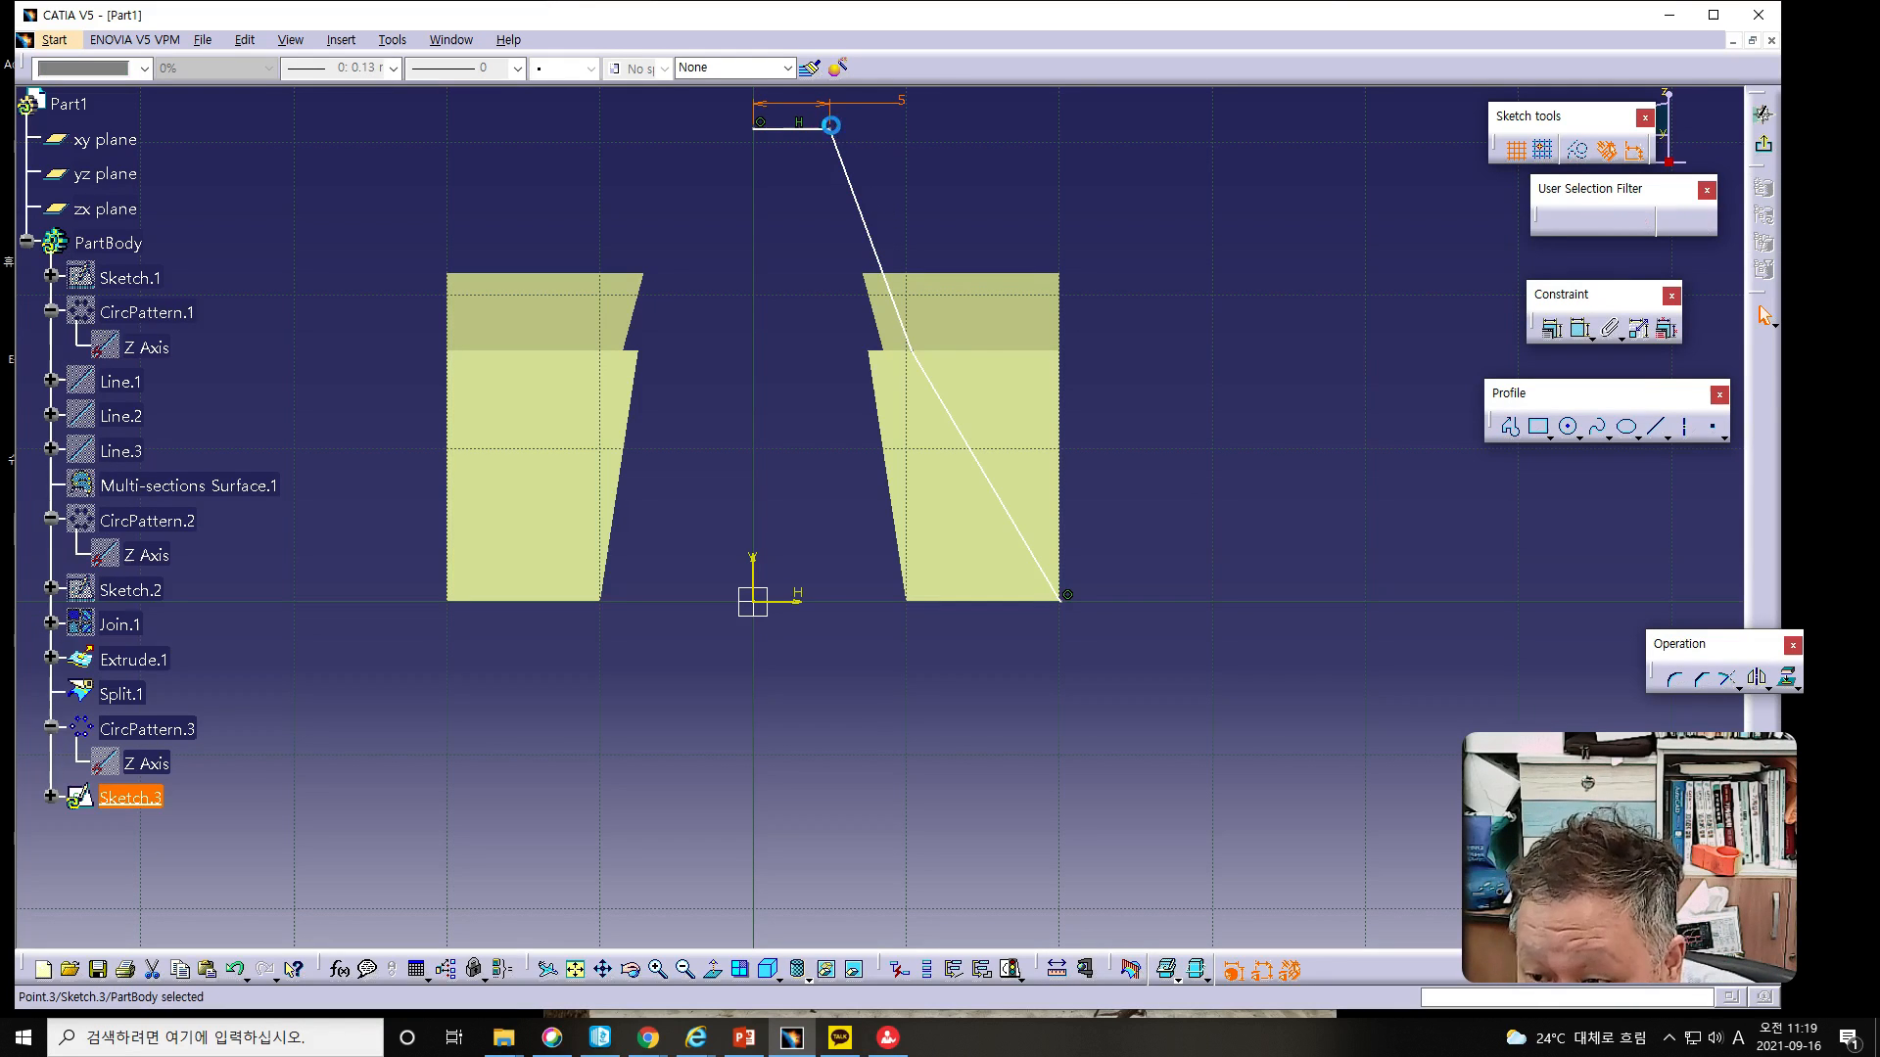
click(912, 351)
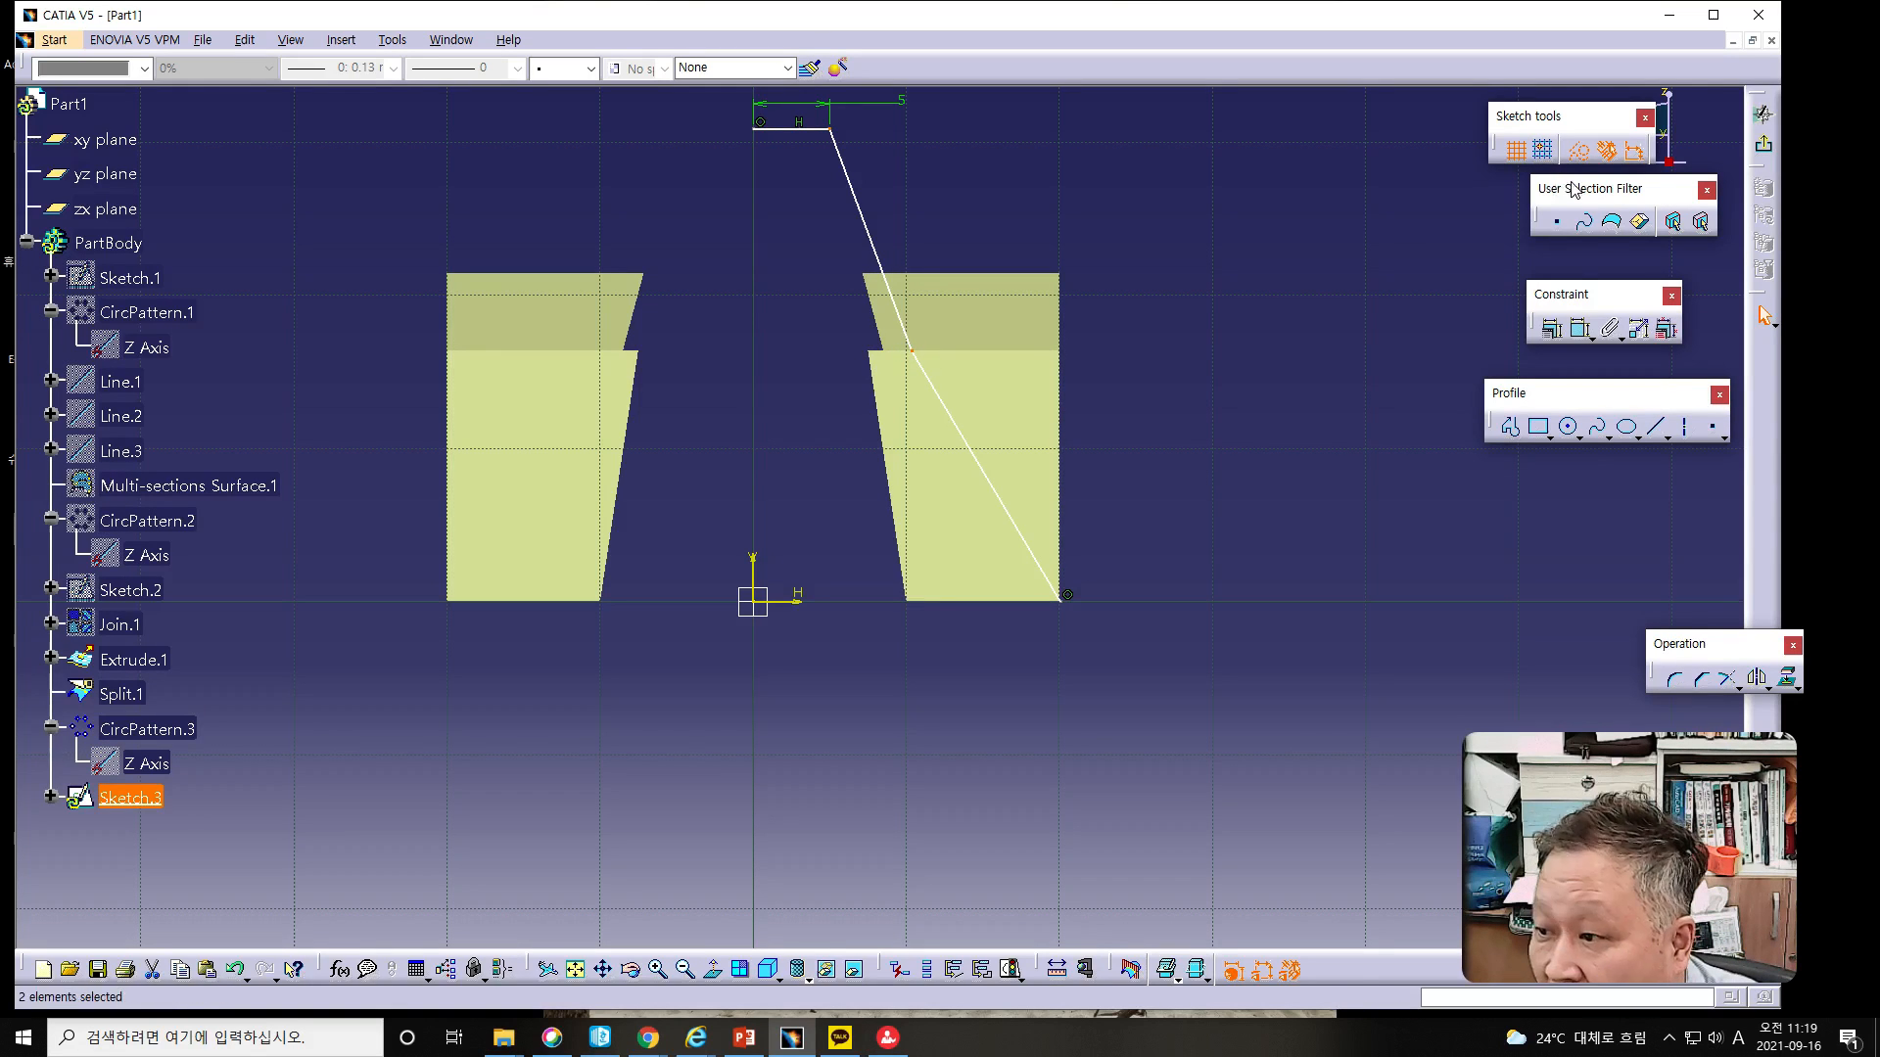
click(1581, 331)
right_click(1024, 164)
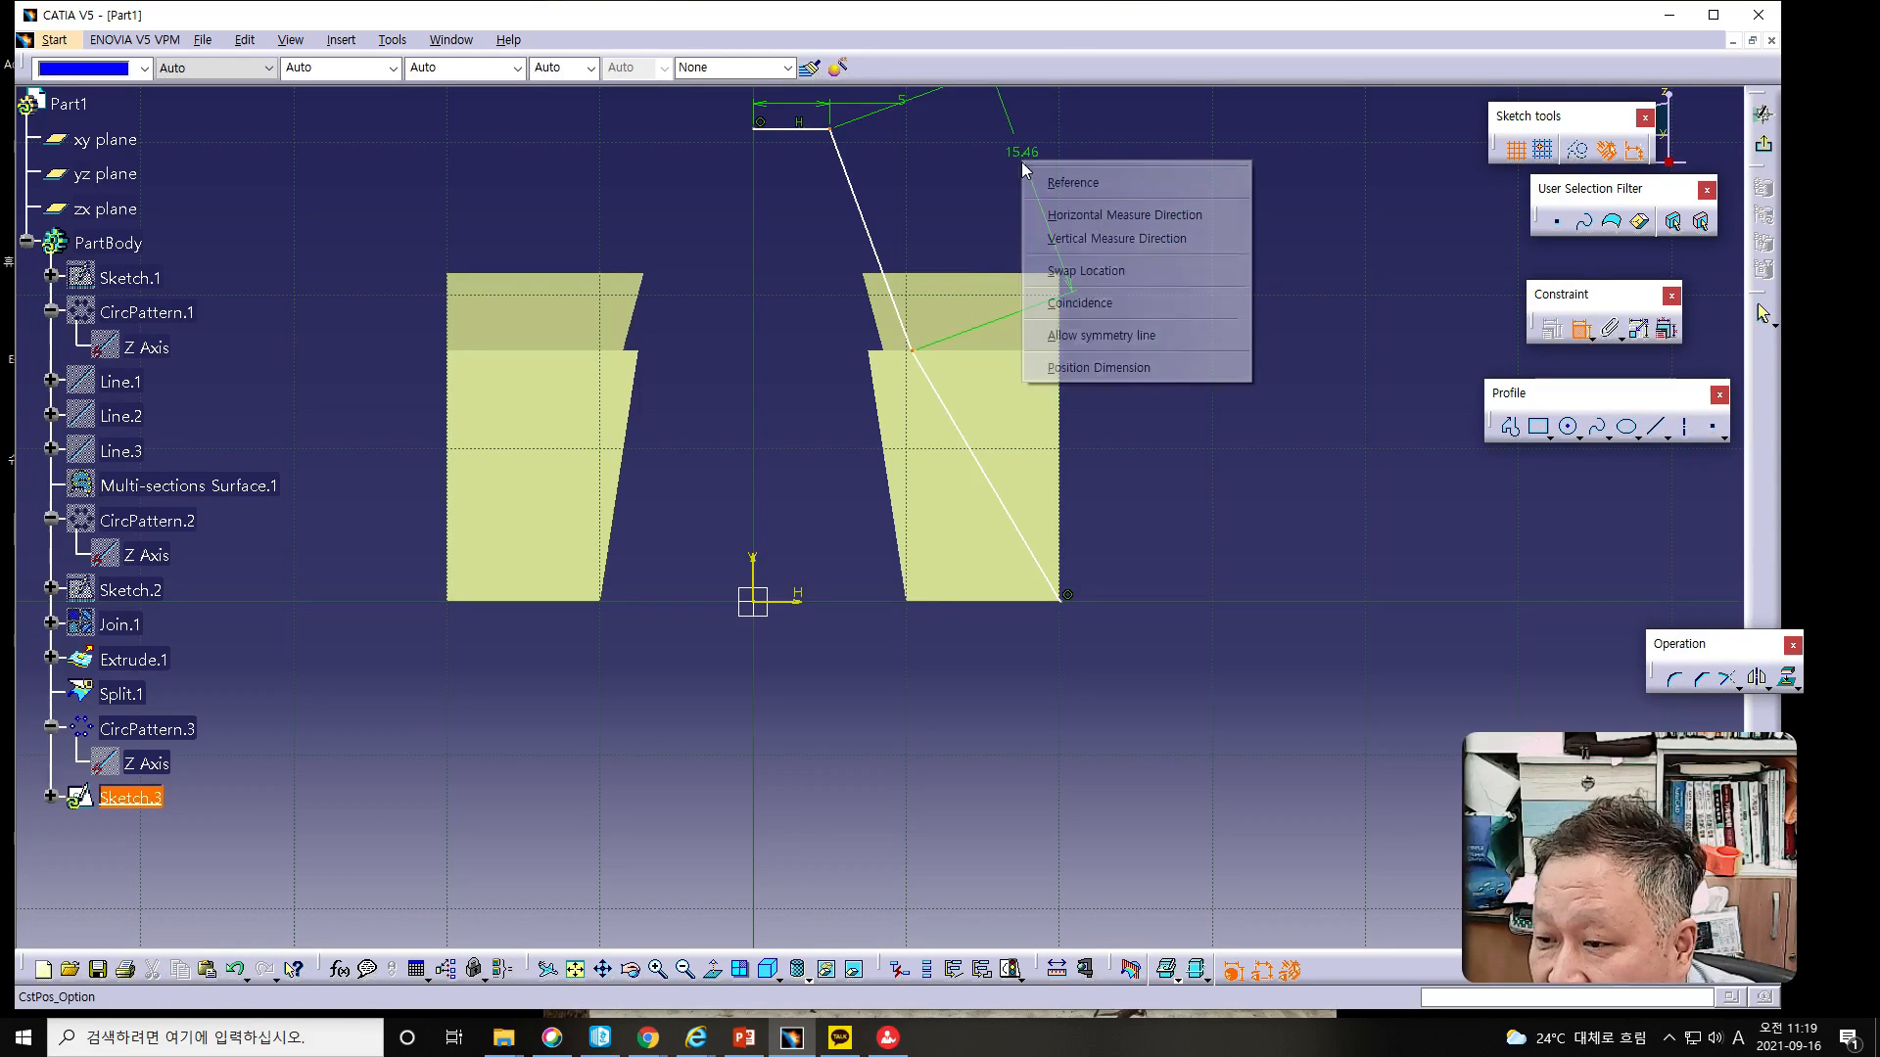
click(1064, 217)
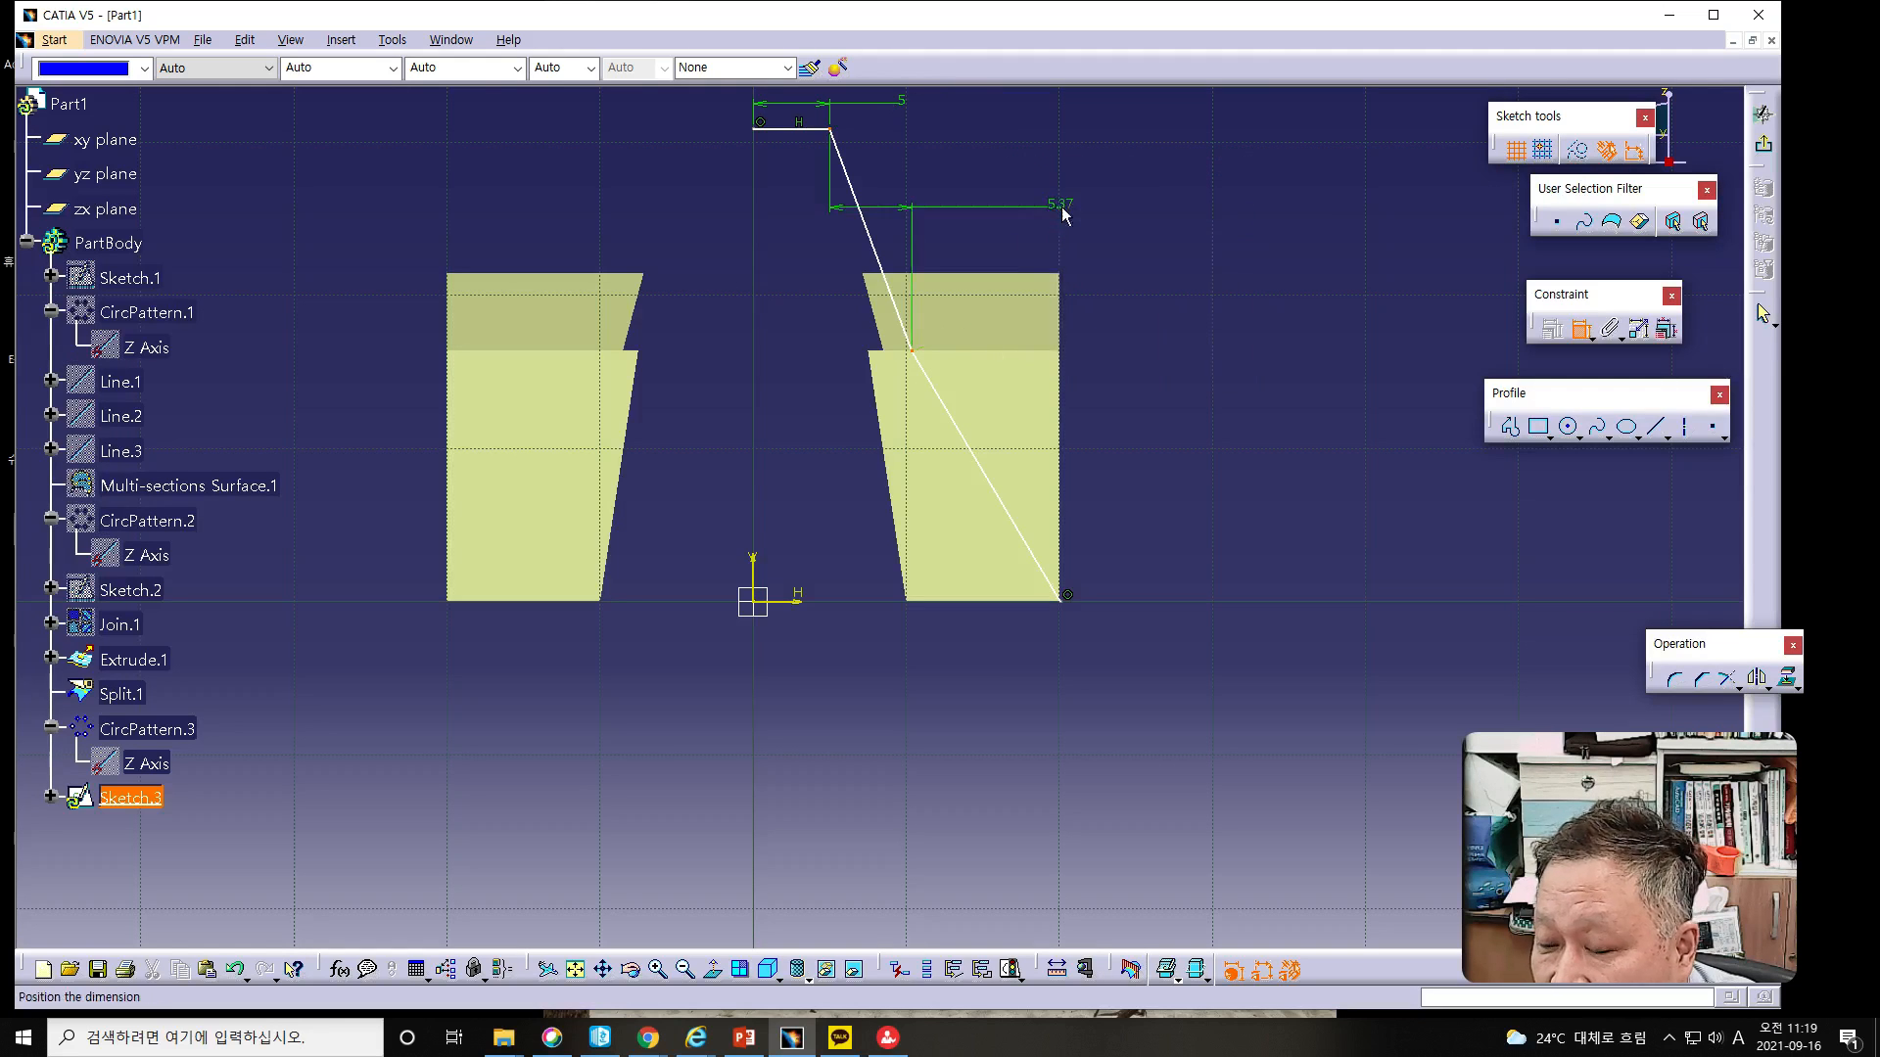
click(1000, 127)
double_click(997, 114)
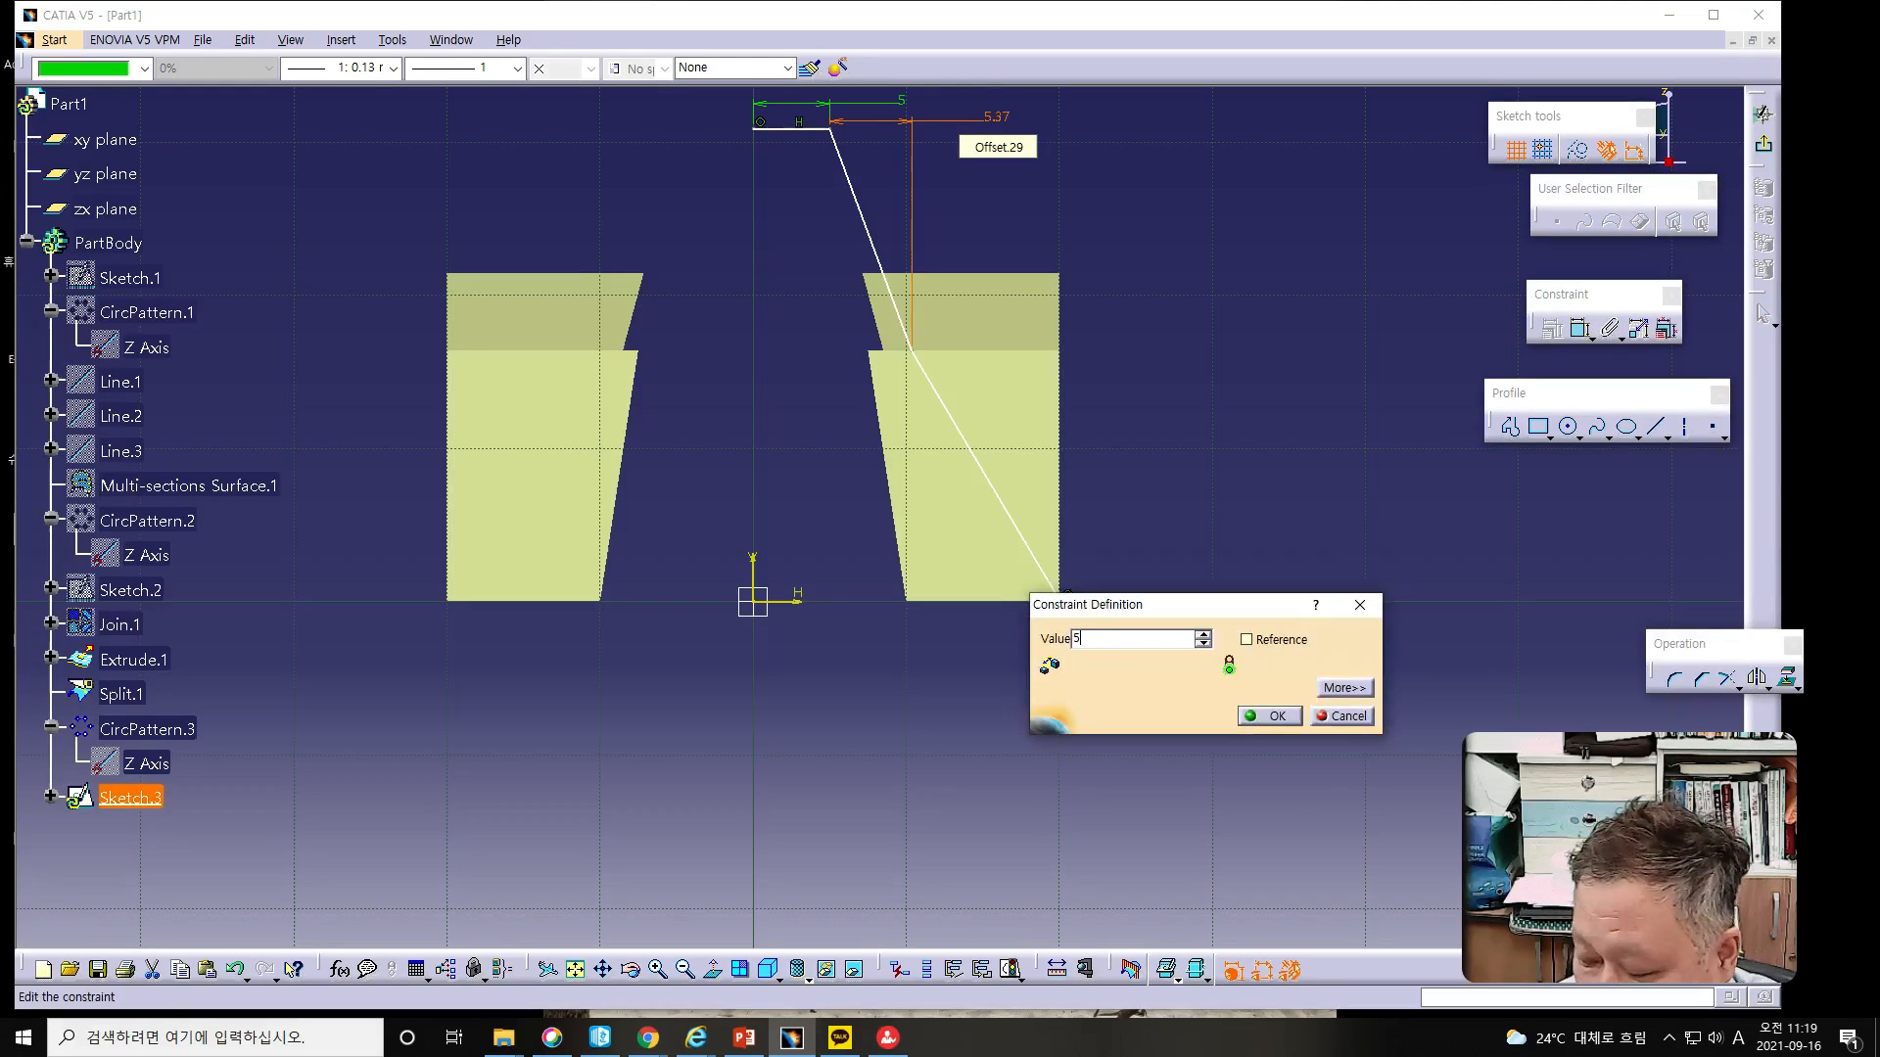
text(5)
key(Return)
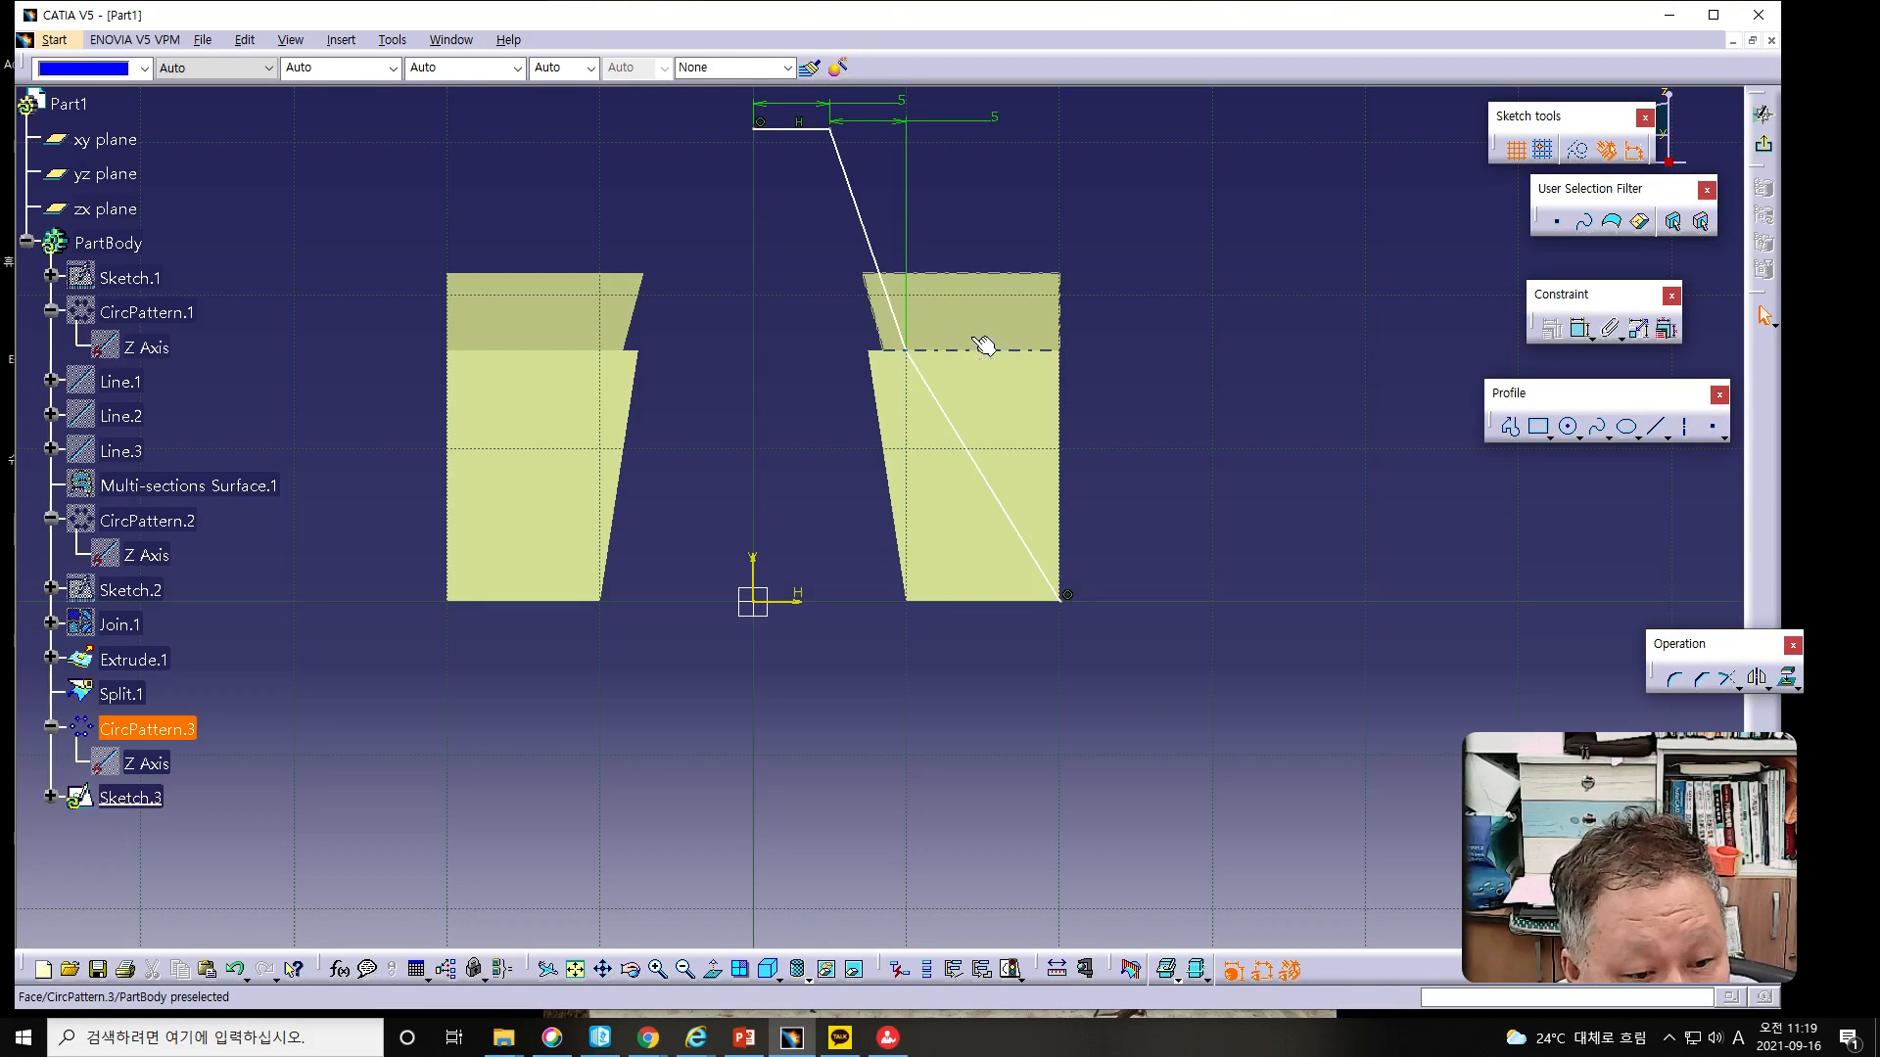
Step: Constrain the horizontal distance between the lower slanted line's two endpoints to 10 mm
click(905, 351)
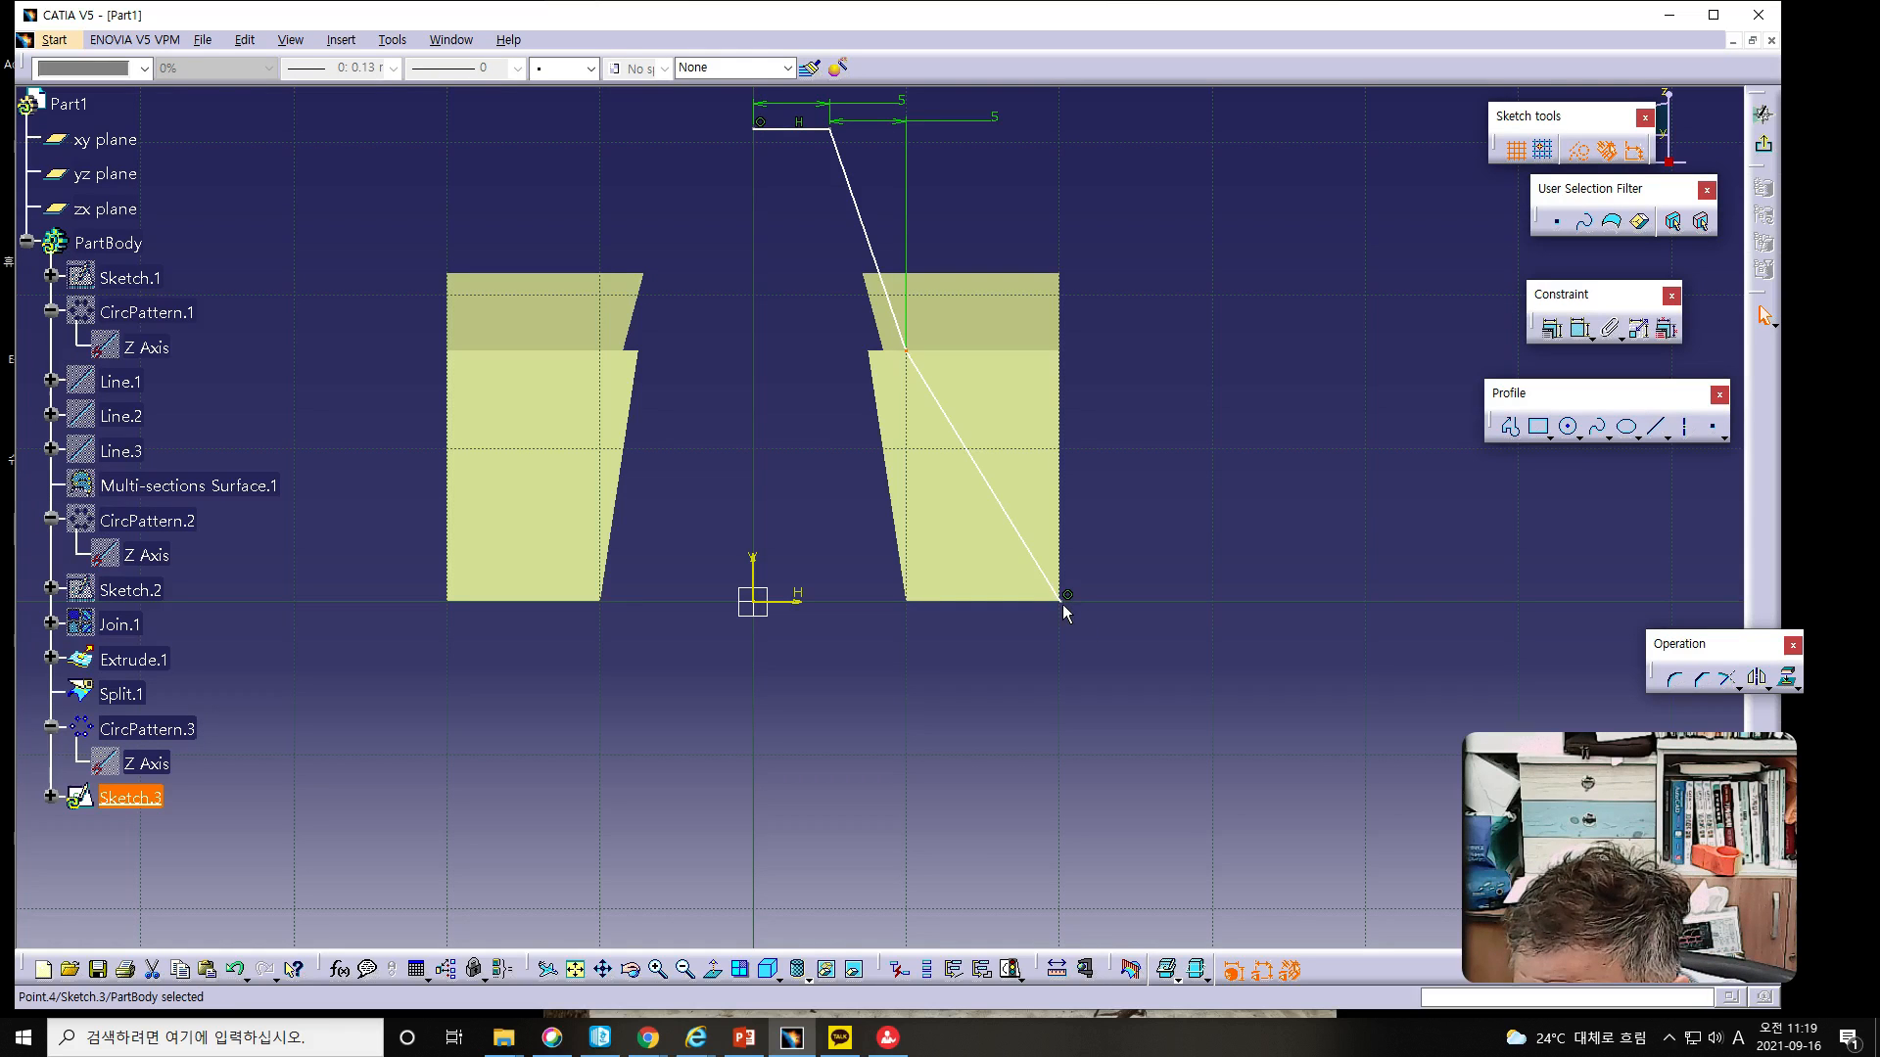
ctrl+click(1061, 602)
click(1552, 328)
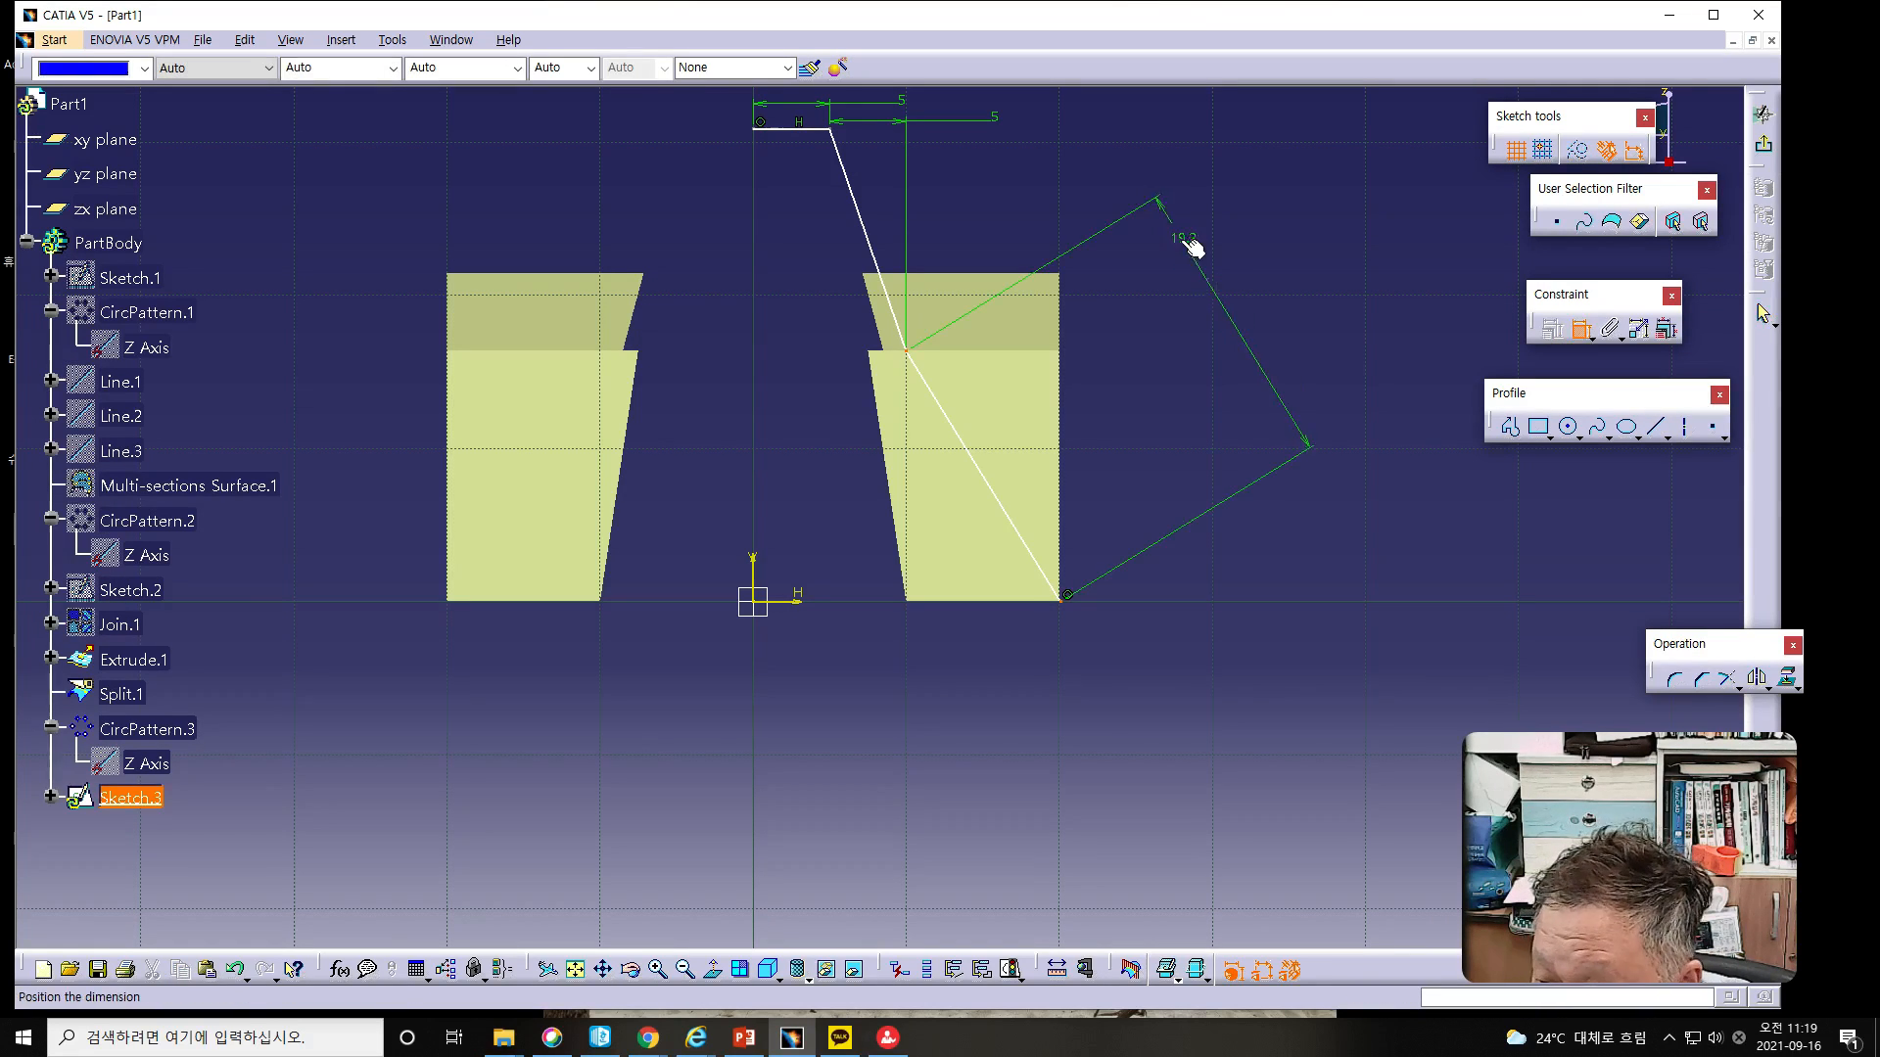
right_click(1188, 253)
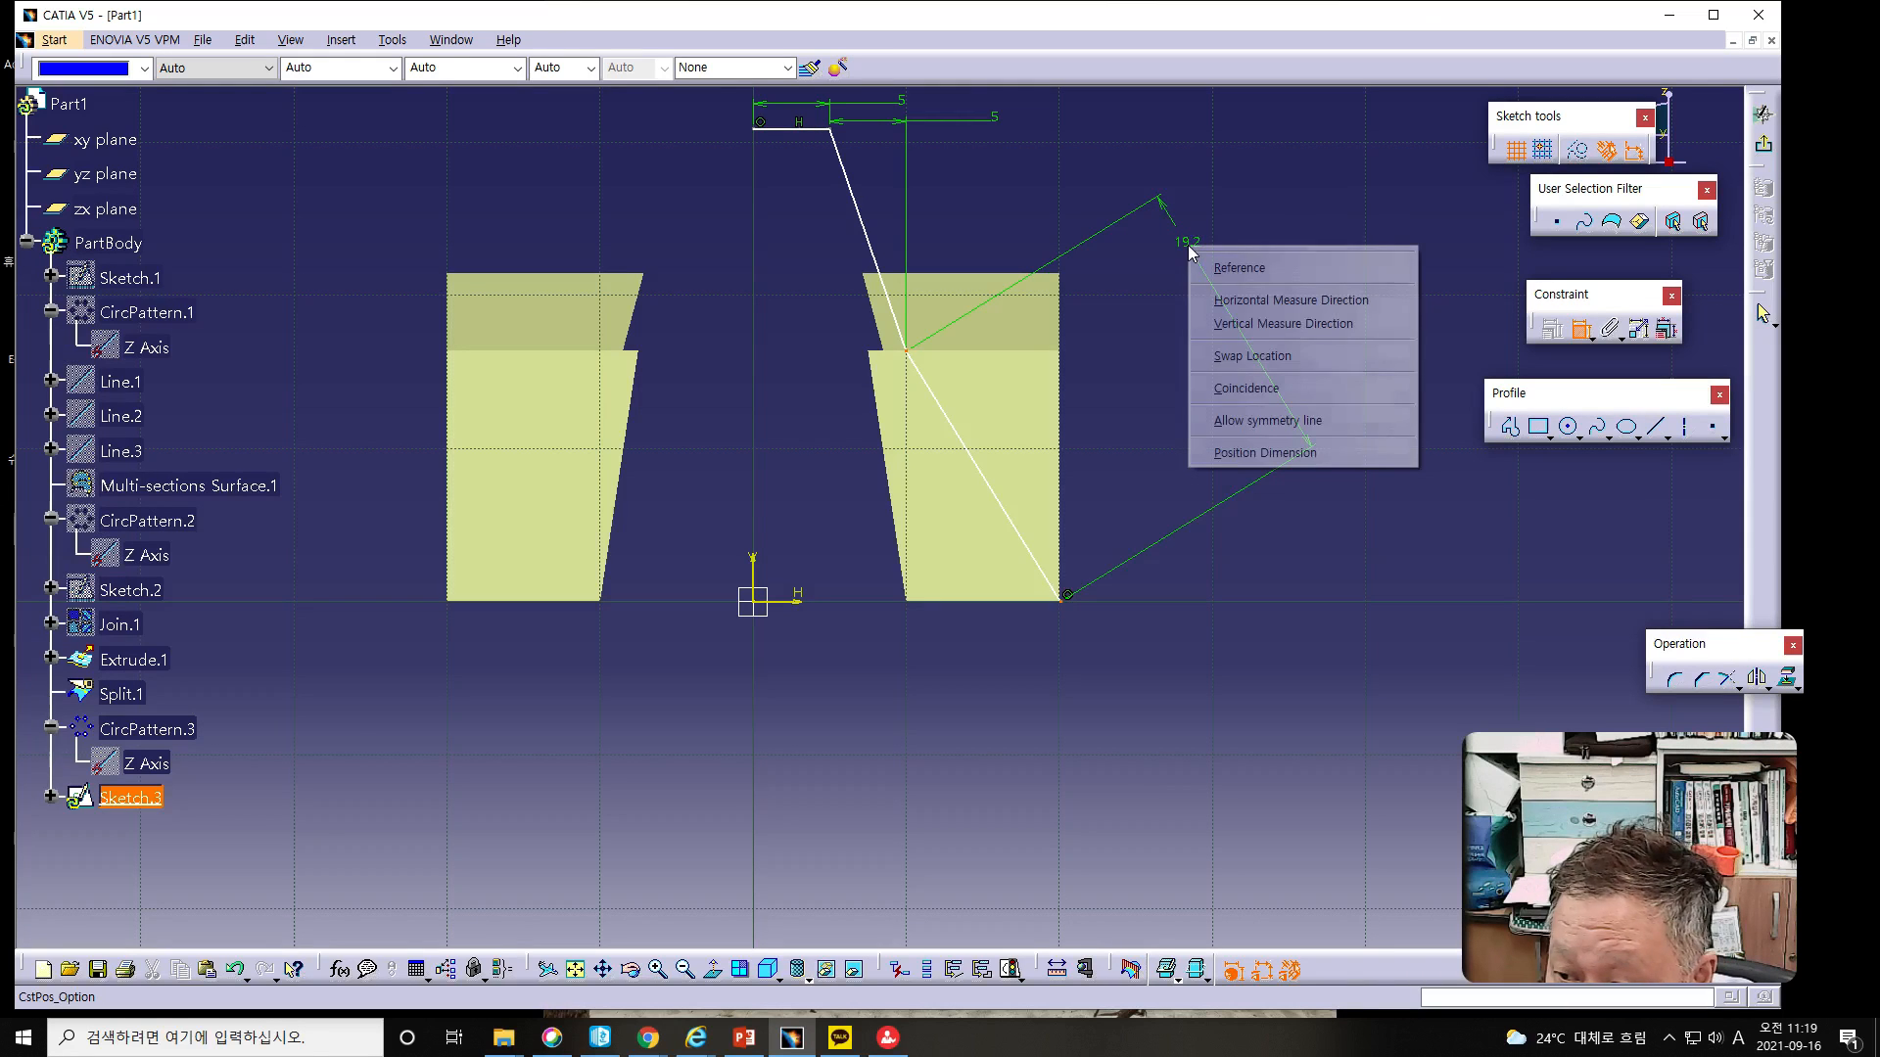
click(1230, 298)
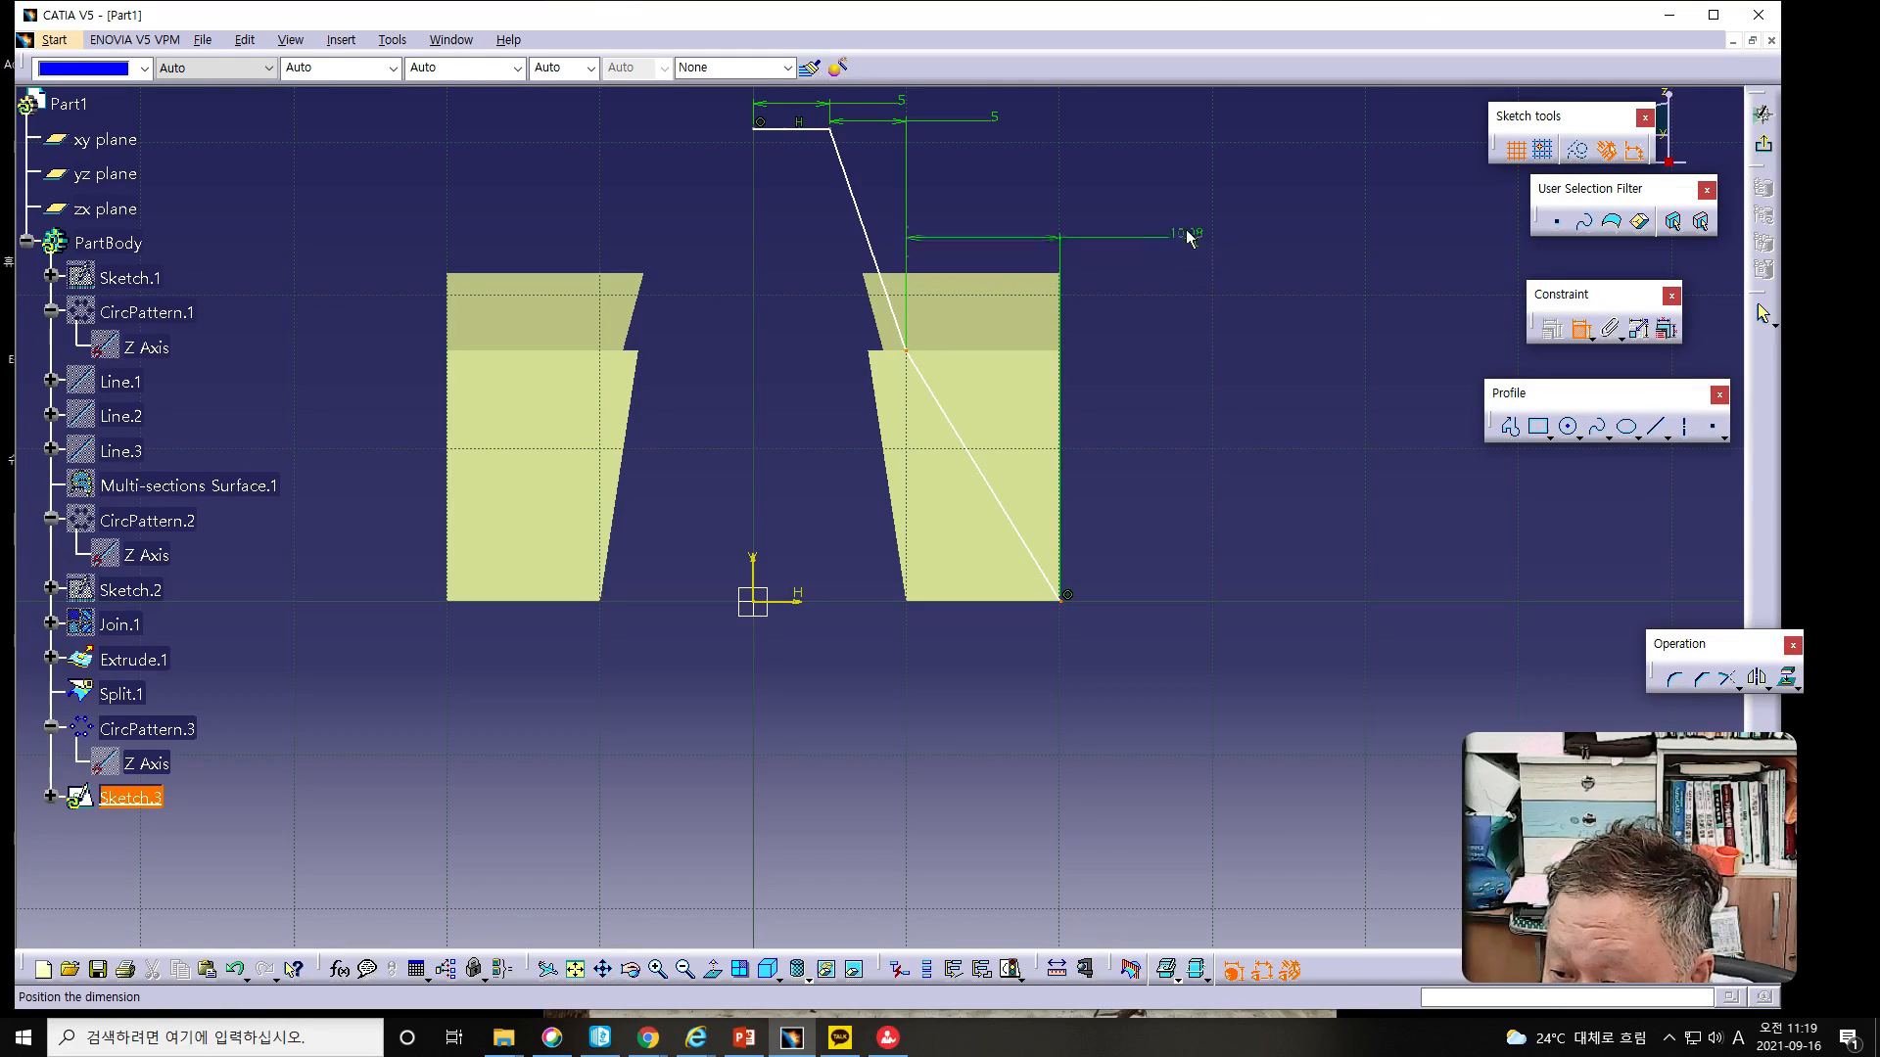
click(1167, 198)
double_click(1169, 203)
text(10)
key(Return)
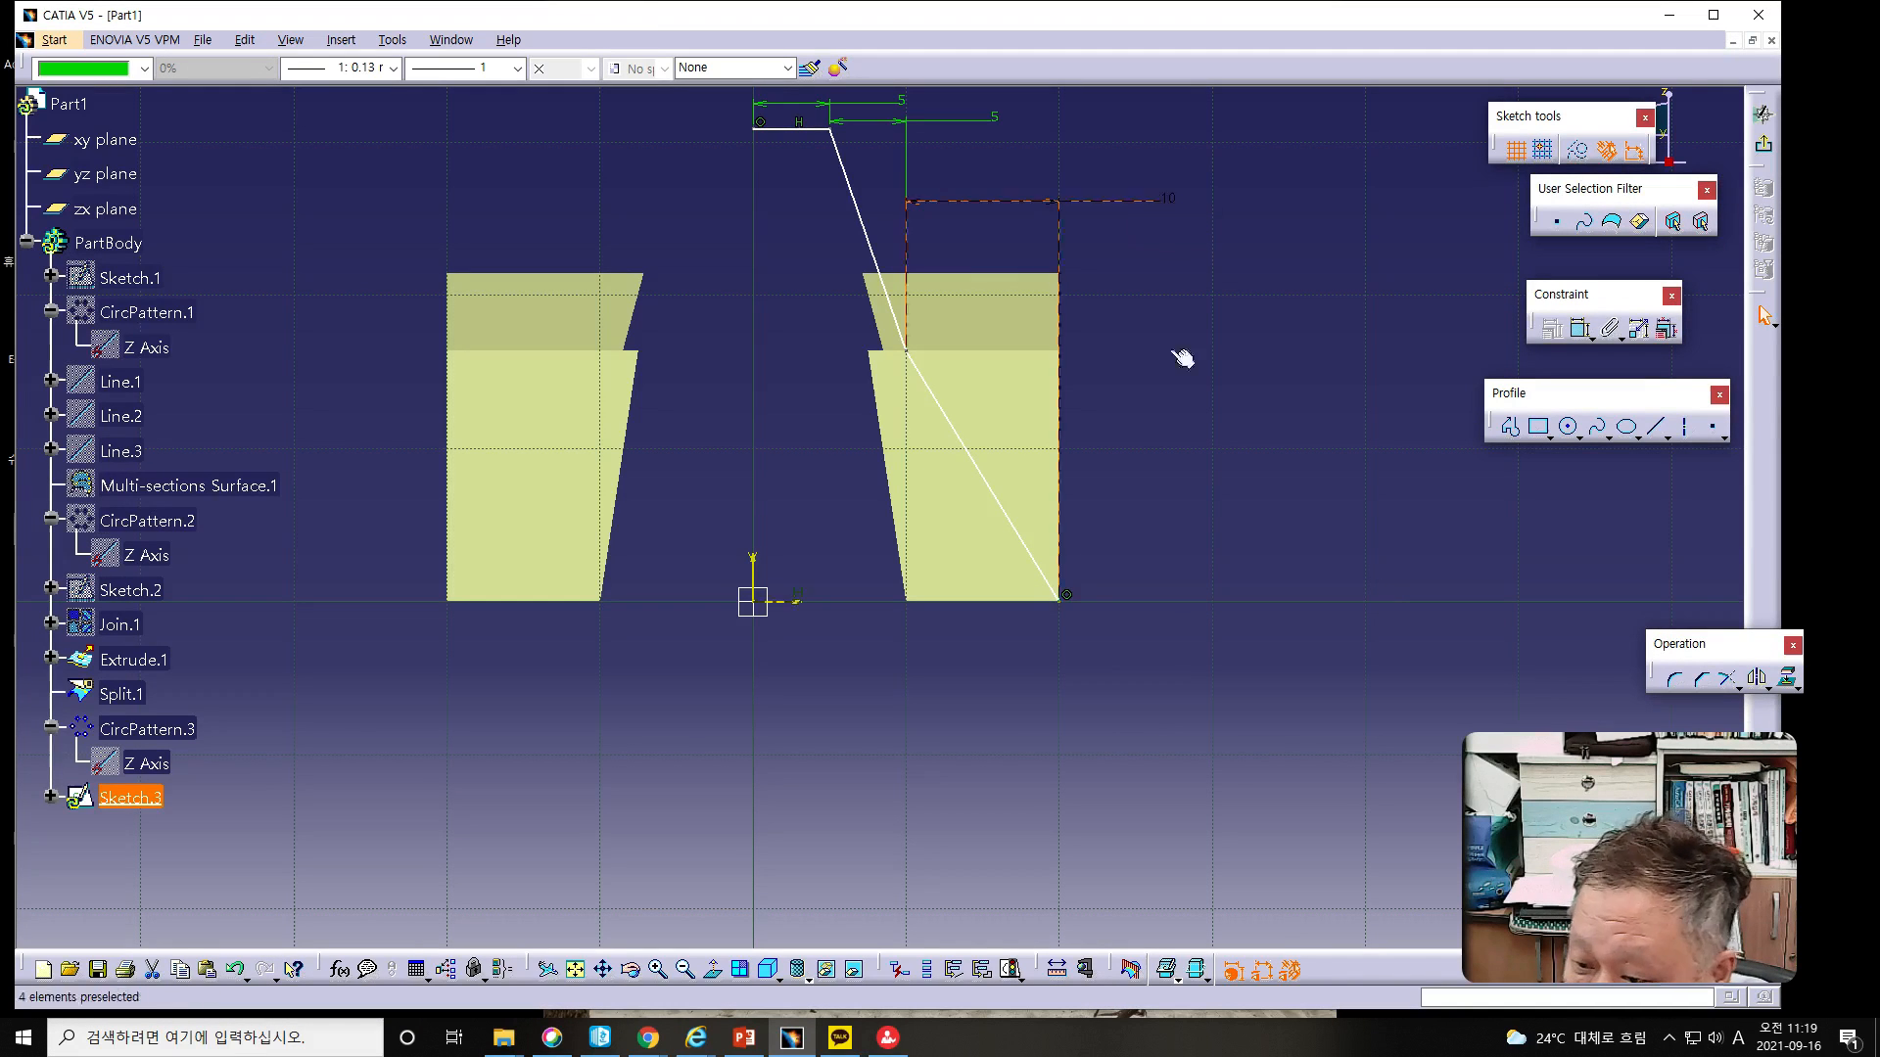
Step: Dimension the lower slanted line's length and set it to 19.23 mm
click(1000, 499)
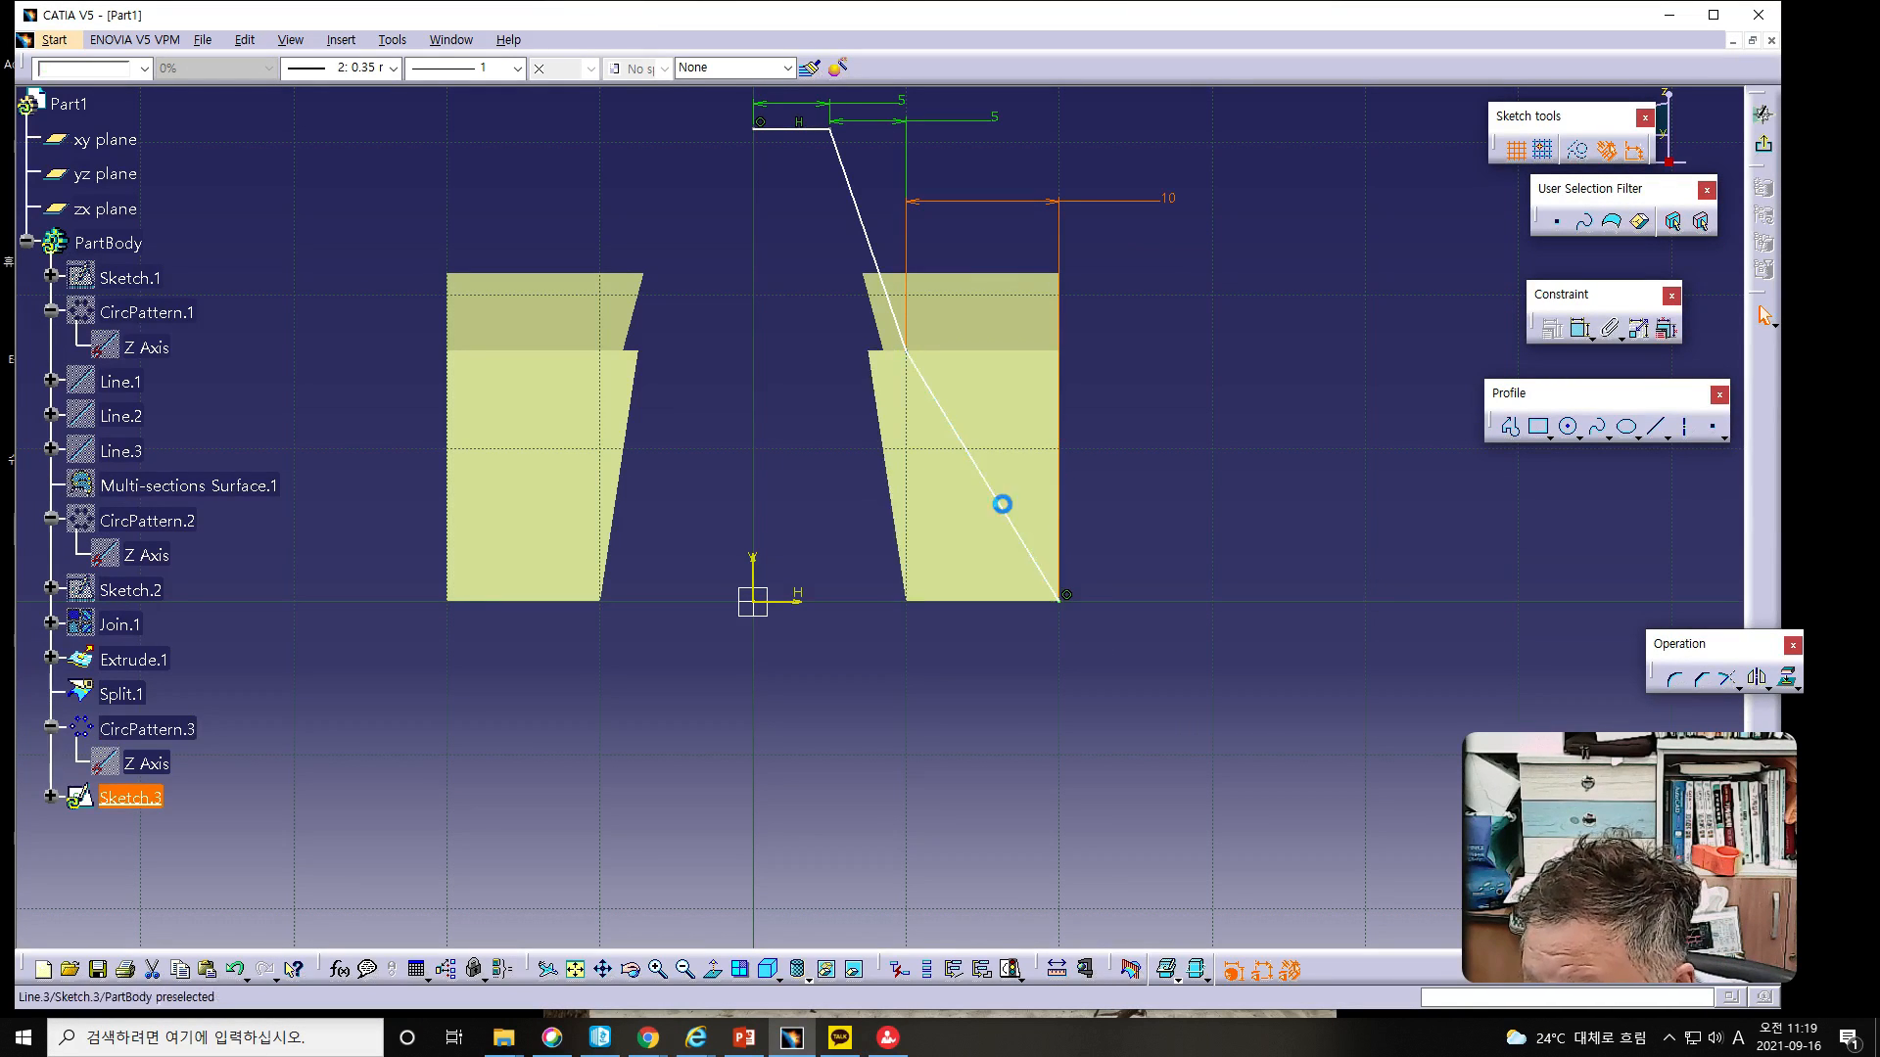
click(1579, 331)
click(1250, 345)
double_click(1249, 343)
text(19.23)
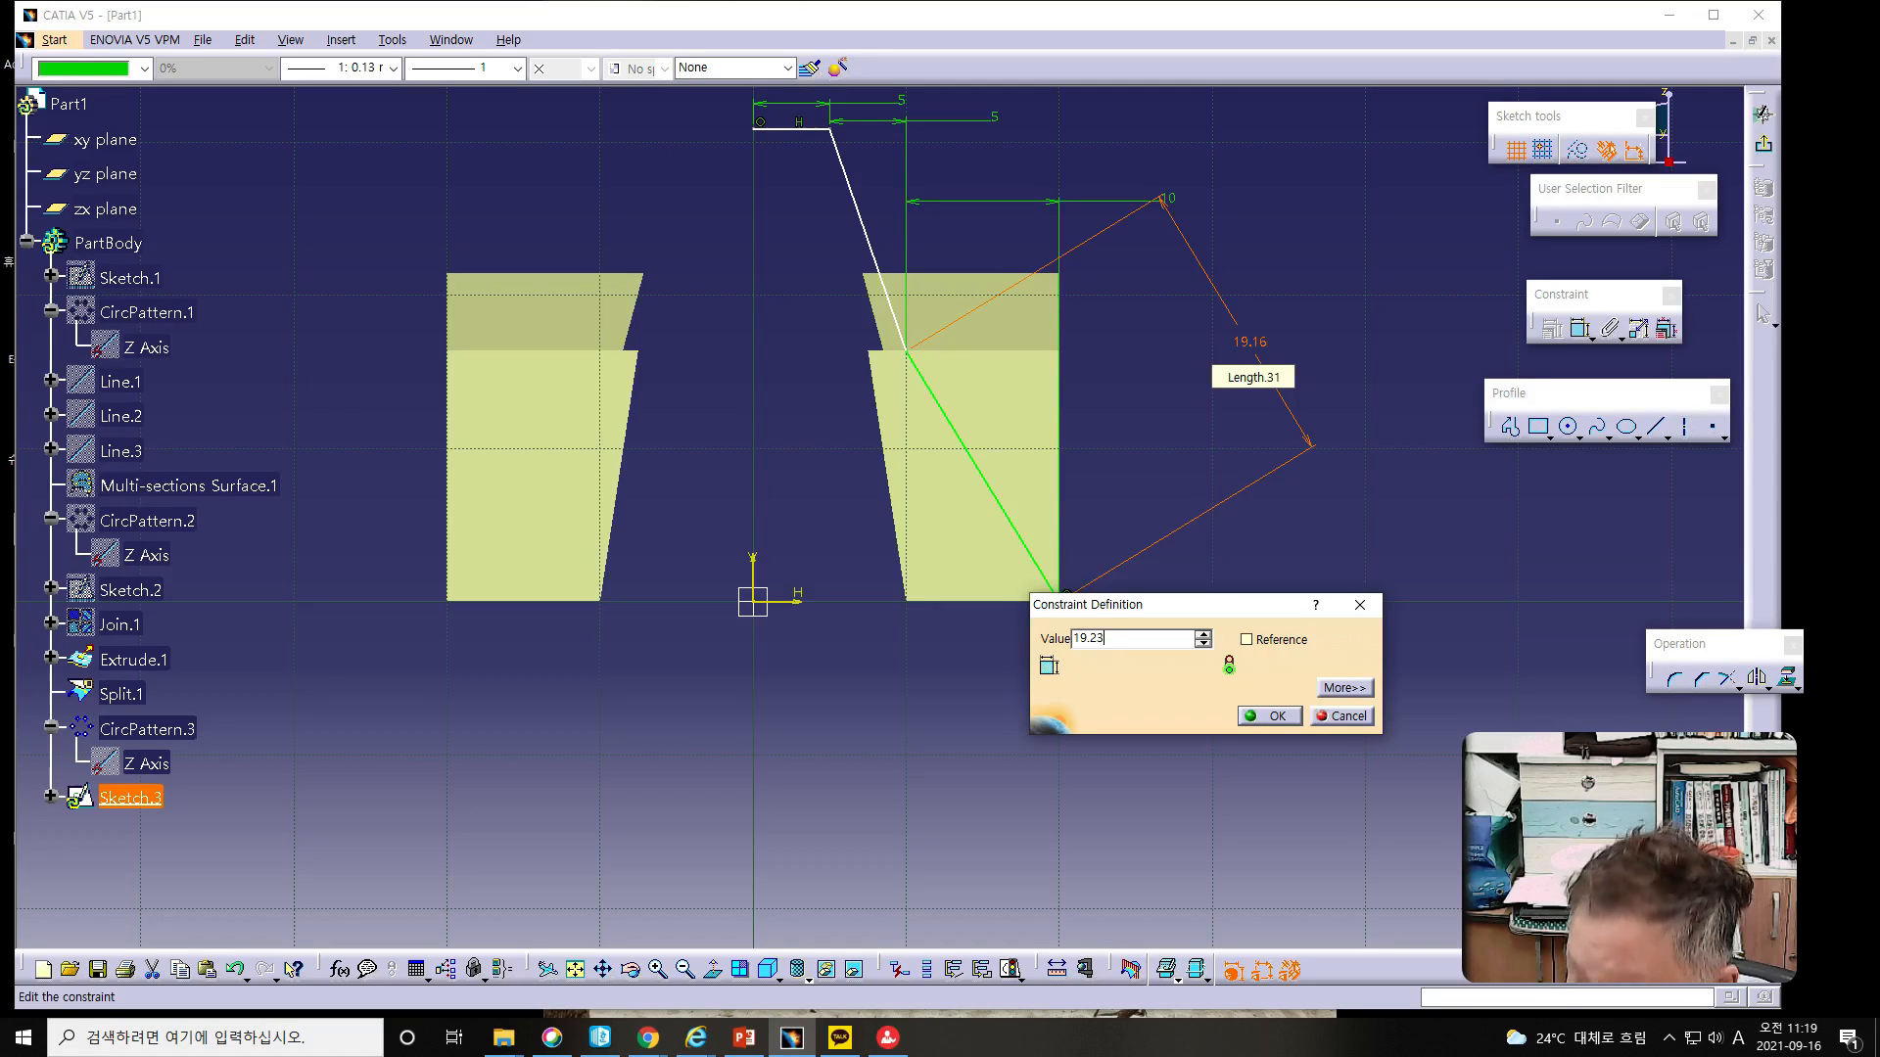
text(3)
key(Return)
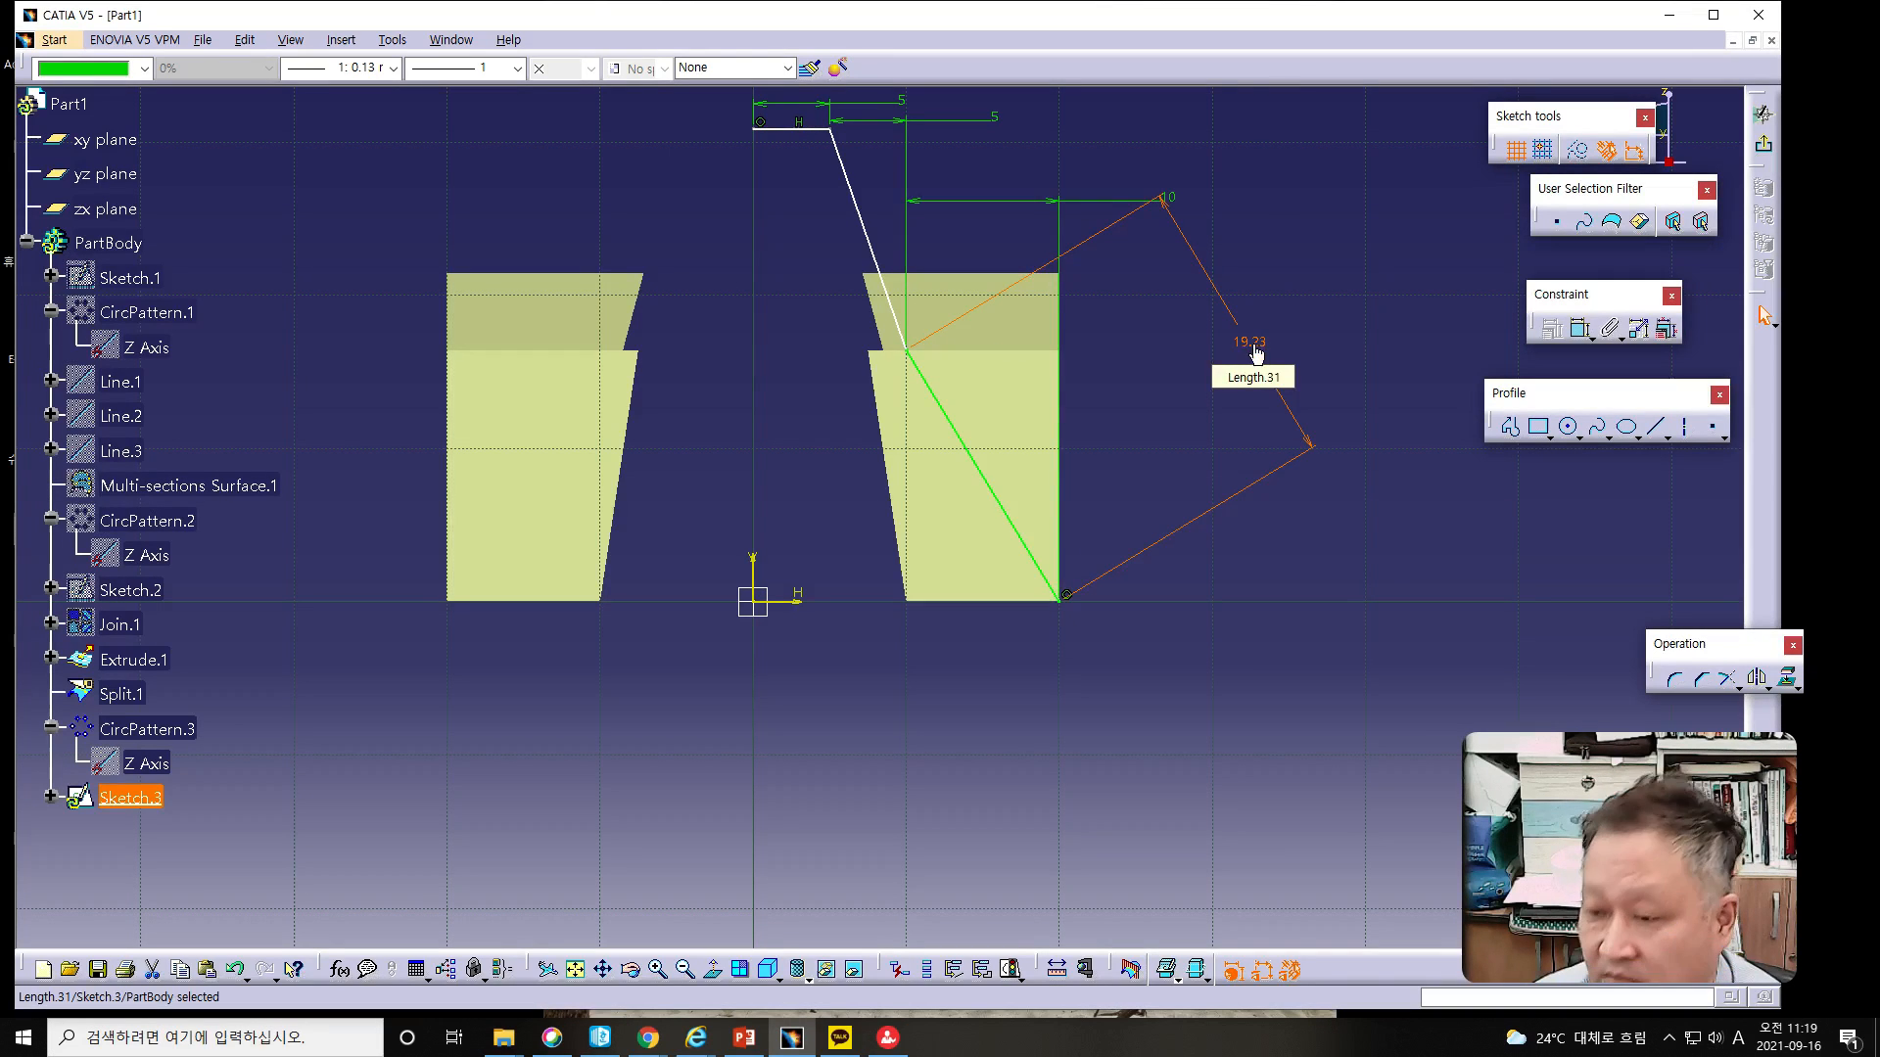
click(1007, 734)
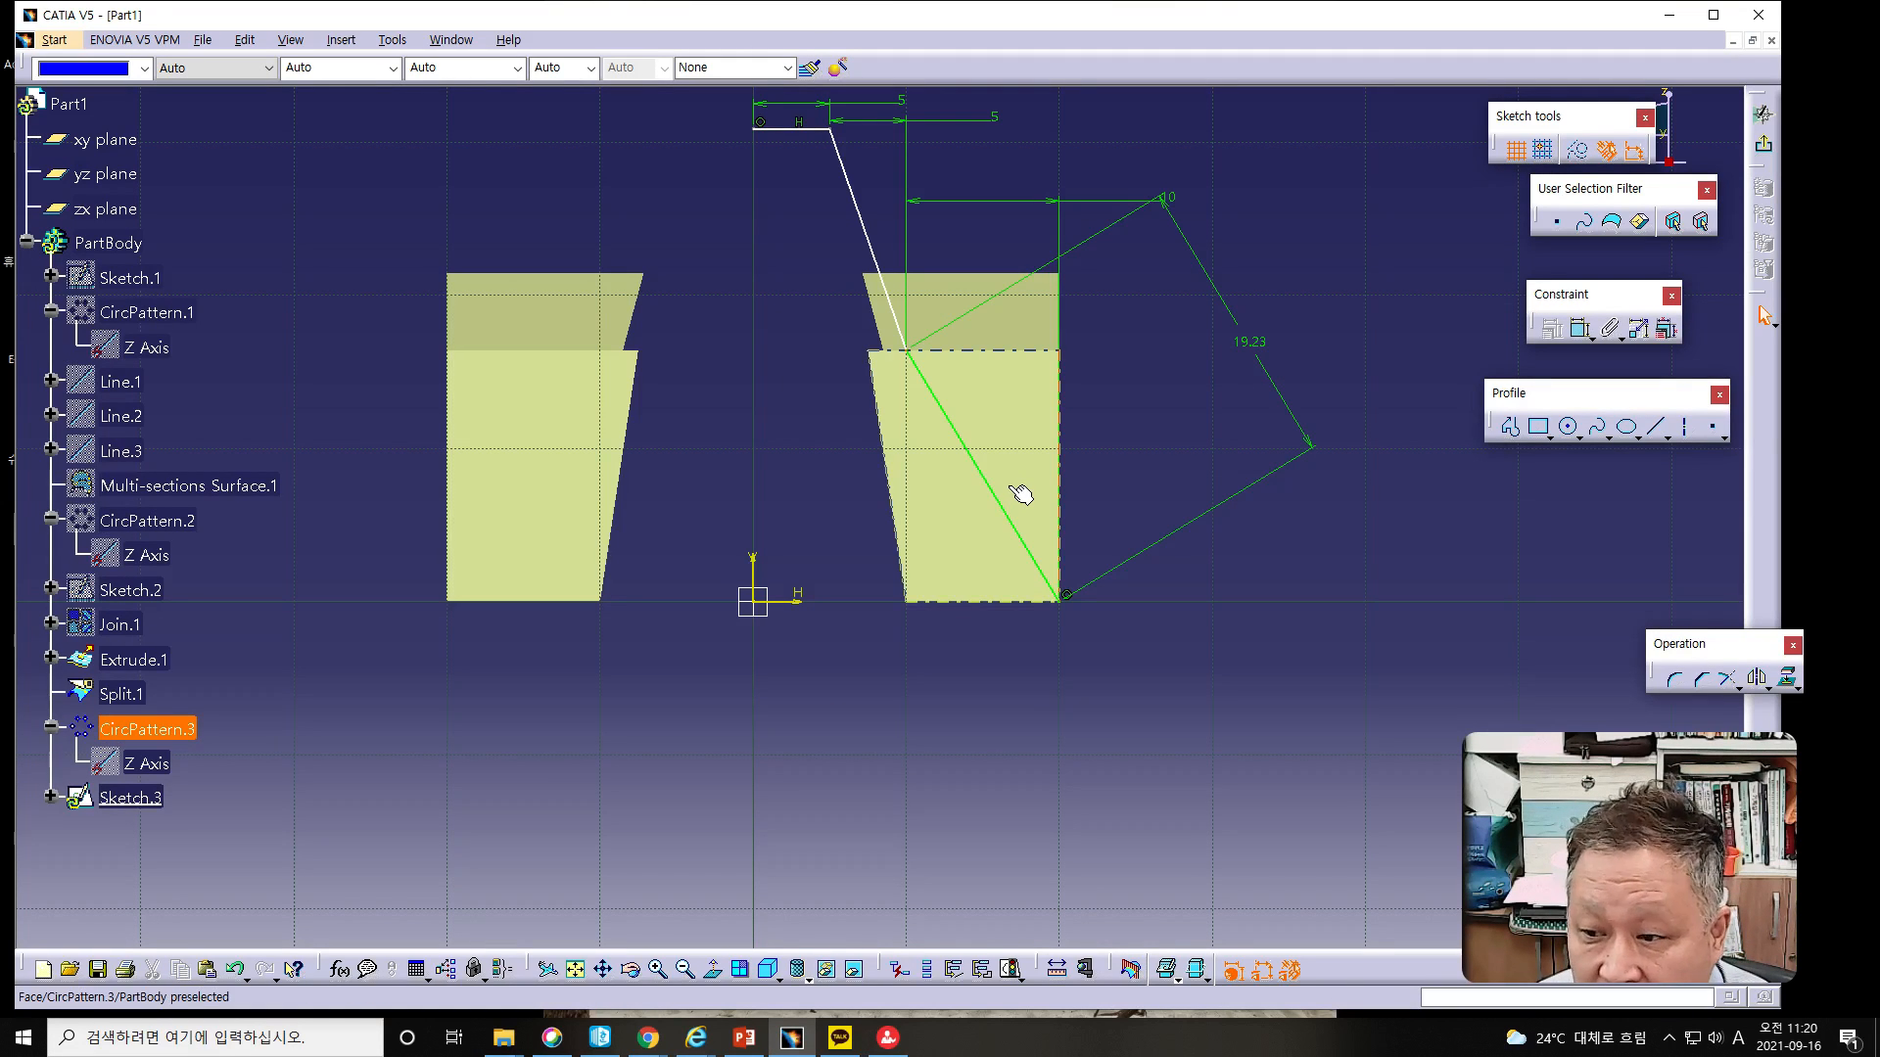
Step: Constrain the distance between the profile's short horizontal line and the horizontal axis to 35 mm
click(792, 129)
ctrl+click(789, 601)
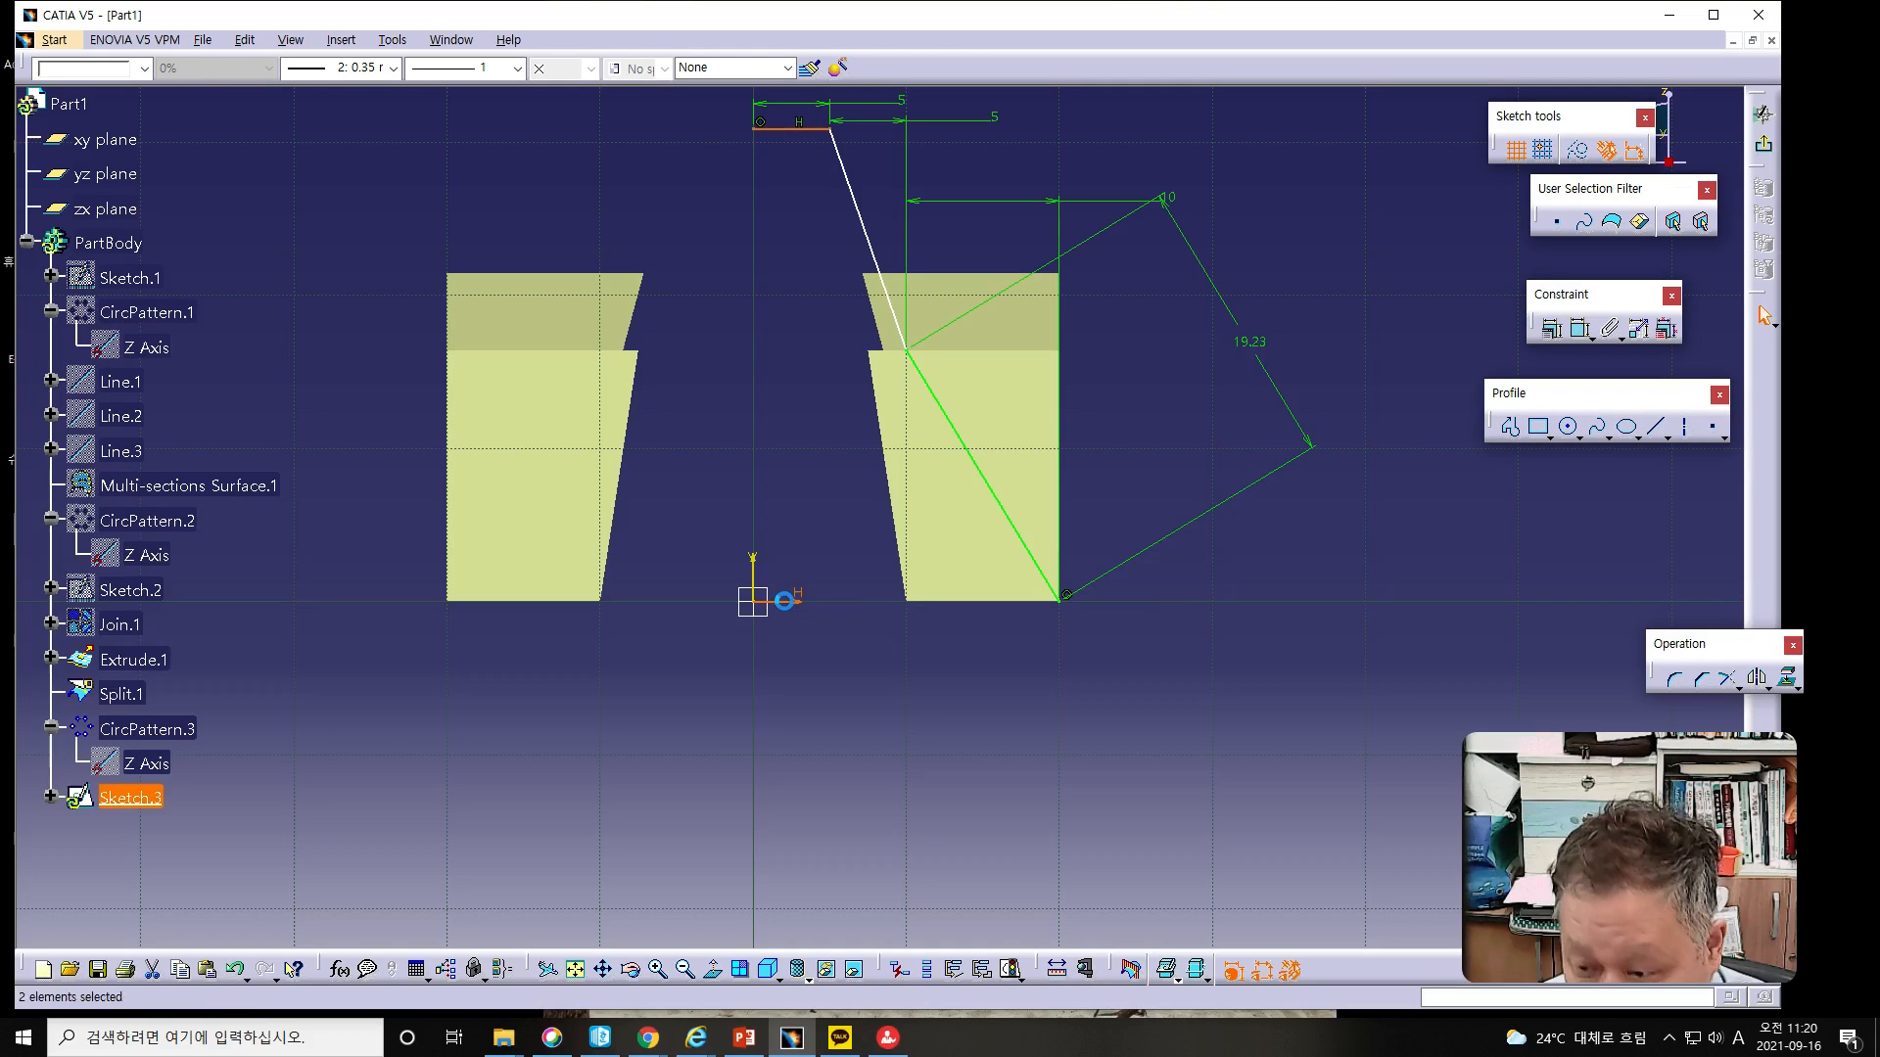
click(1579, 329)
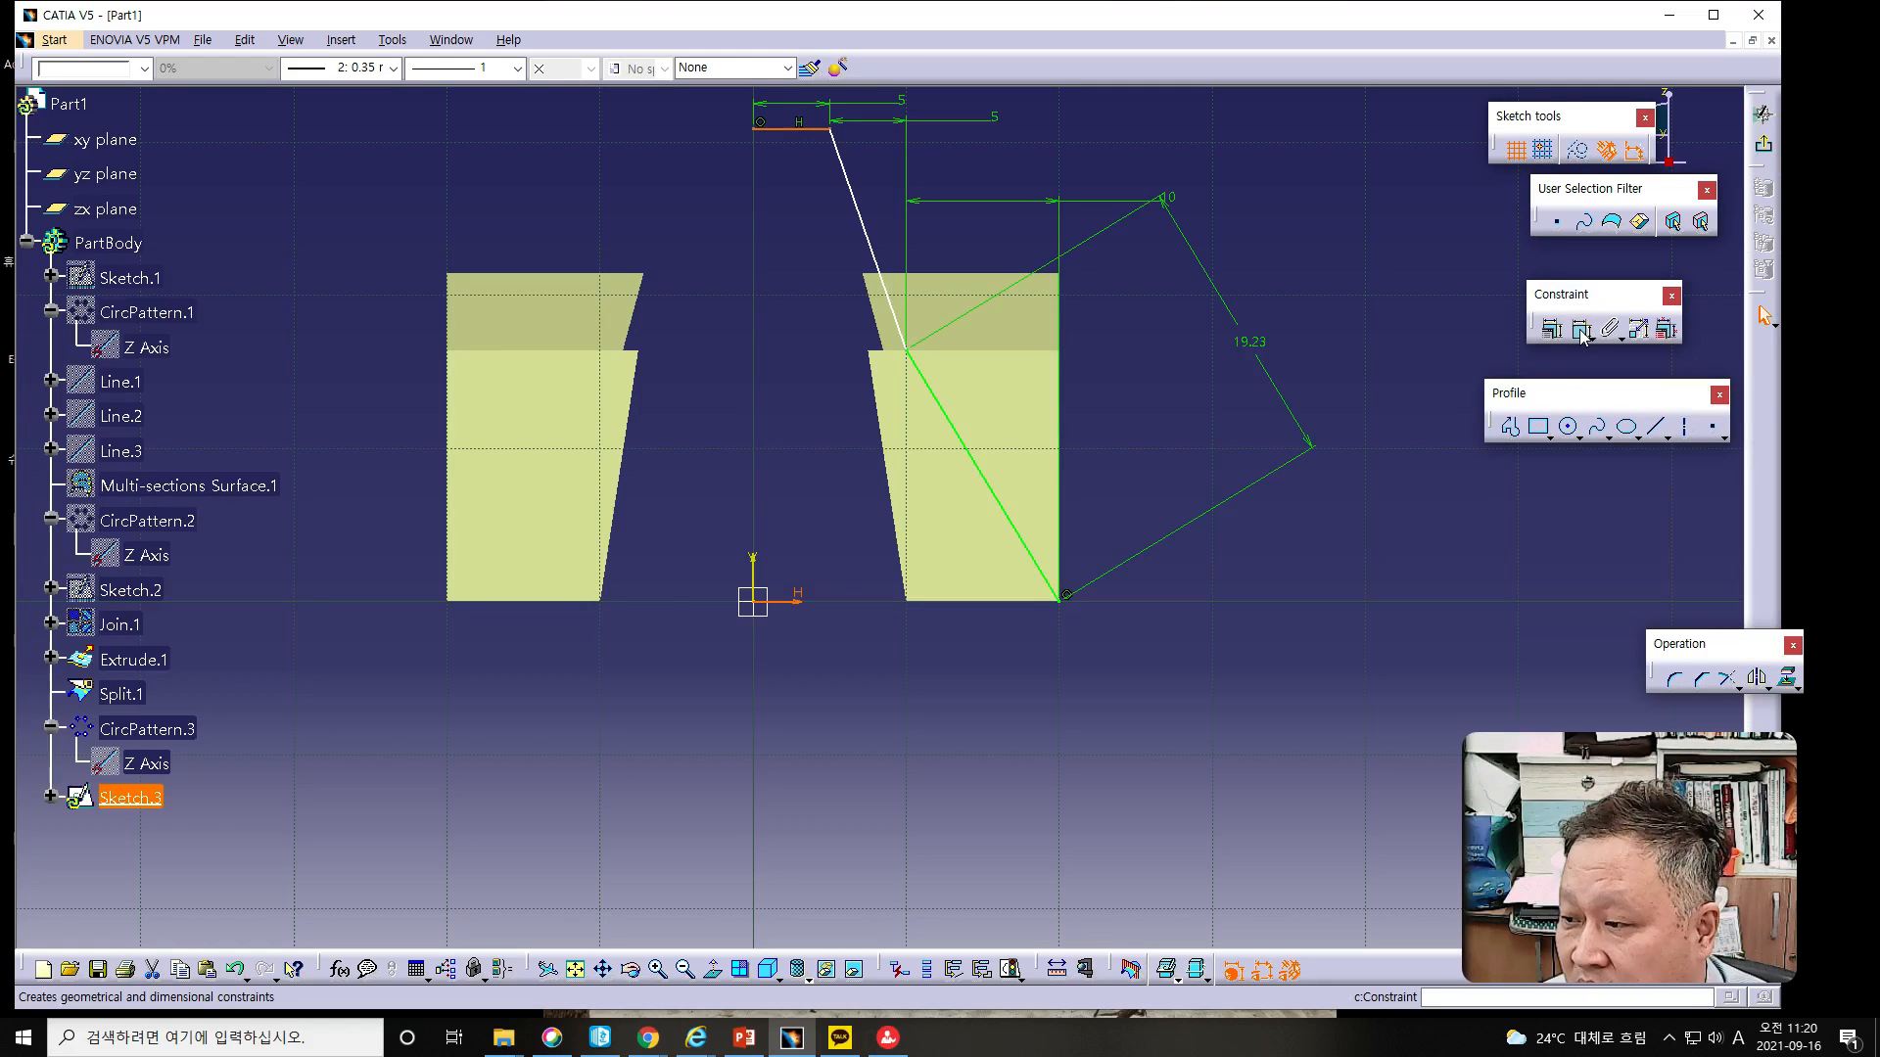
click(881, 282)
click(401, 347)
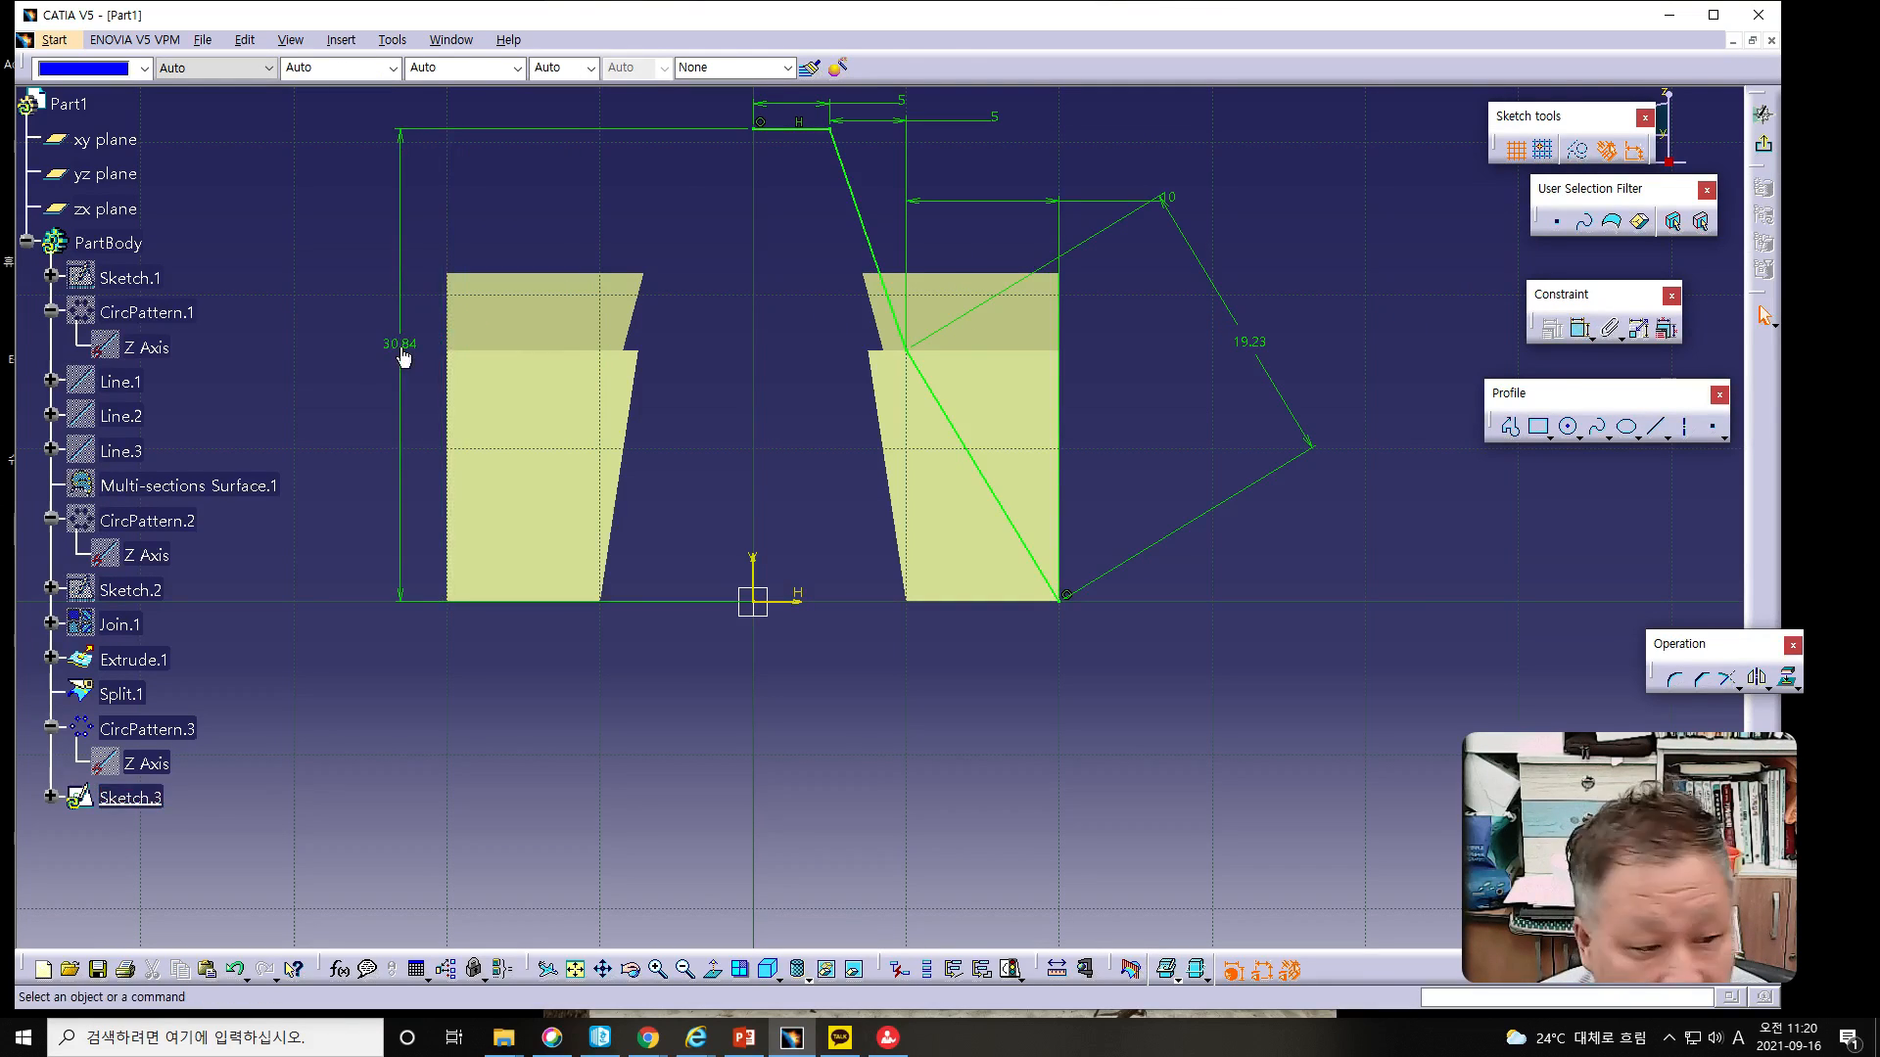
double_click(400, 343)
text(35)
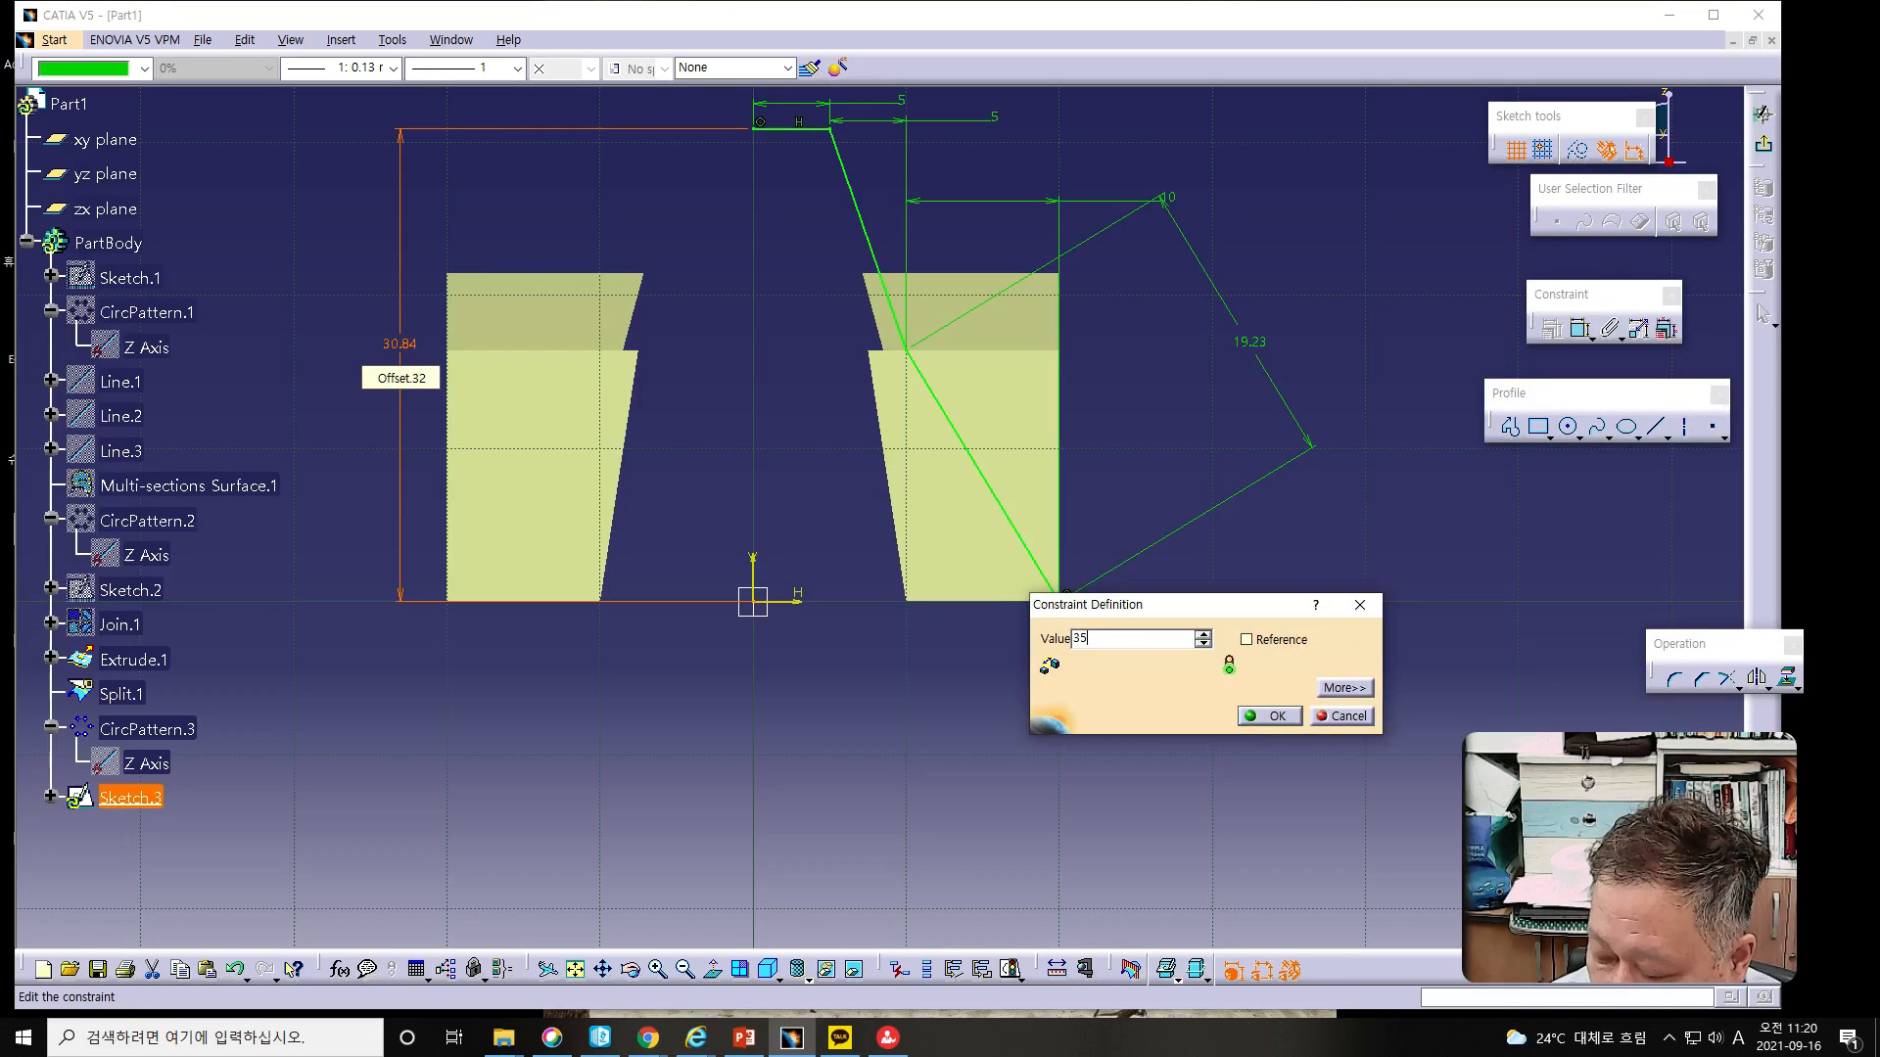
key(Return)
middle_drag(715, 374, 705, 525)
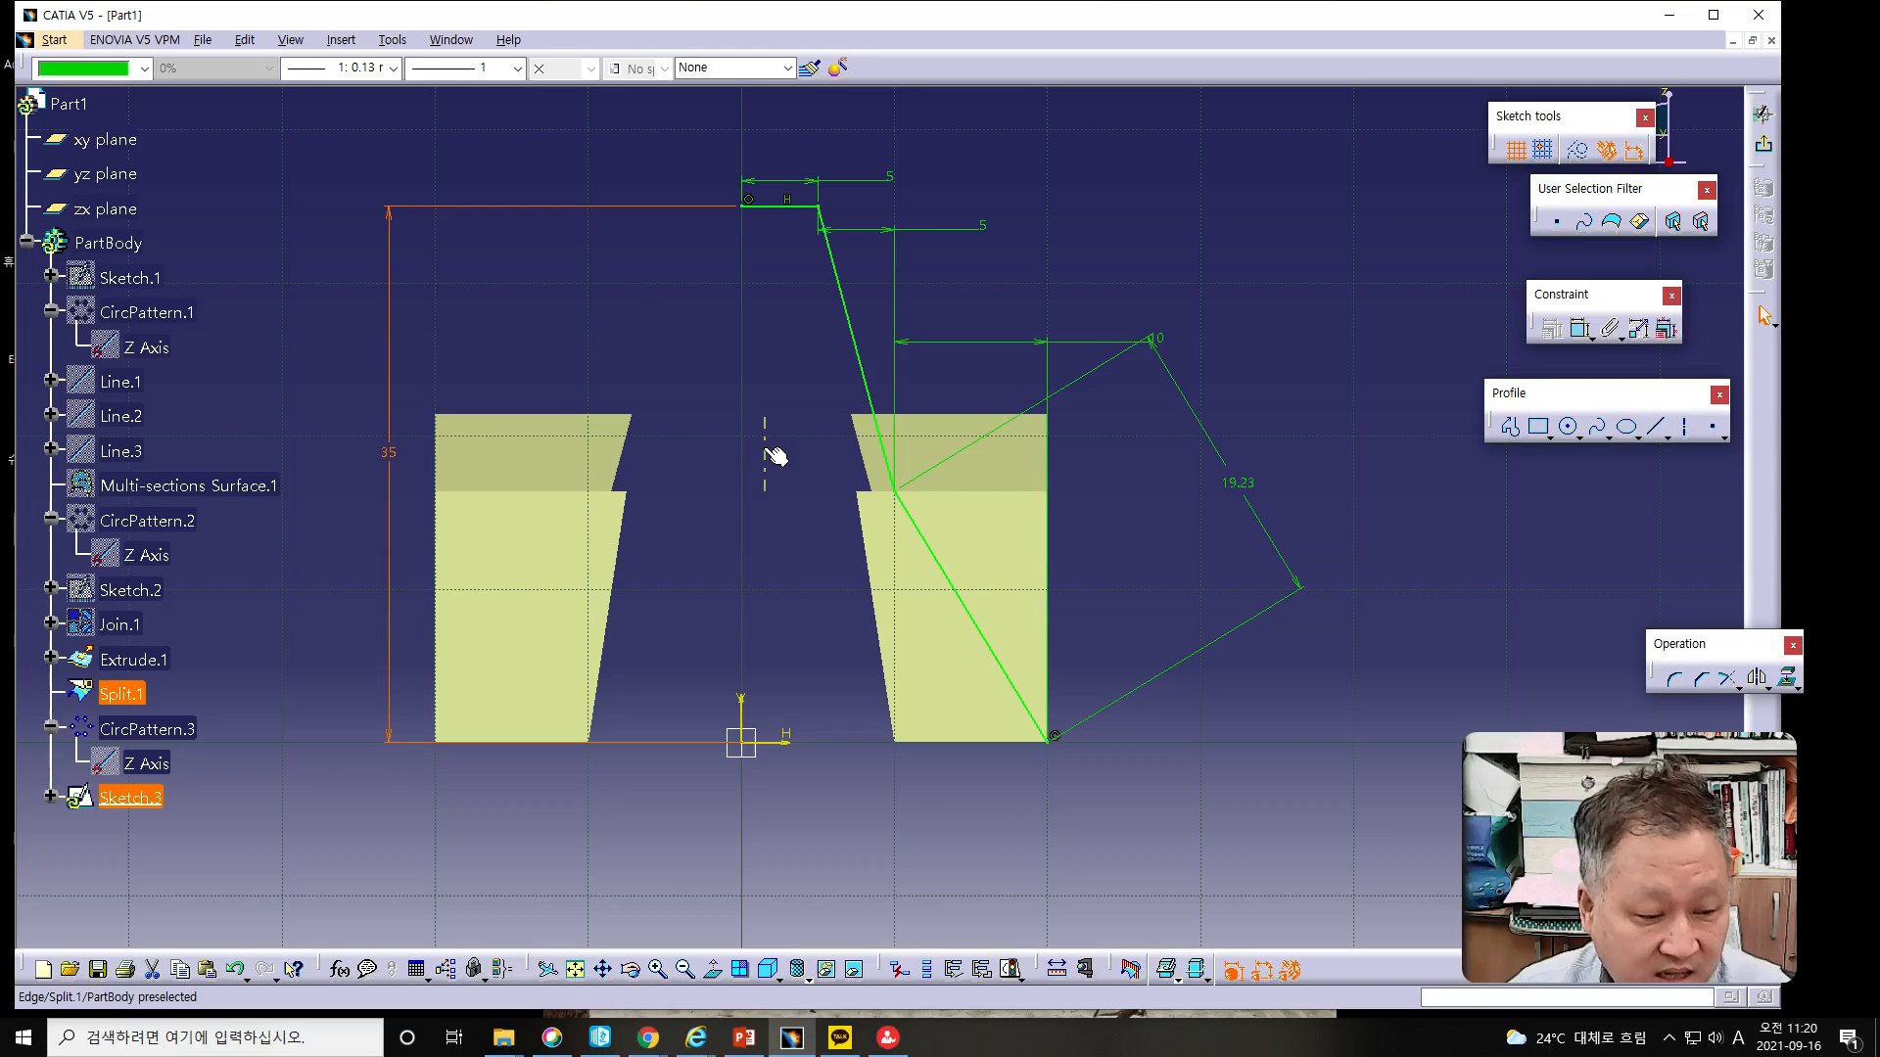
Step: Exit the finished profile sketch and return to the 3D surface model
key(alt+Tab)
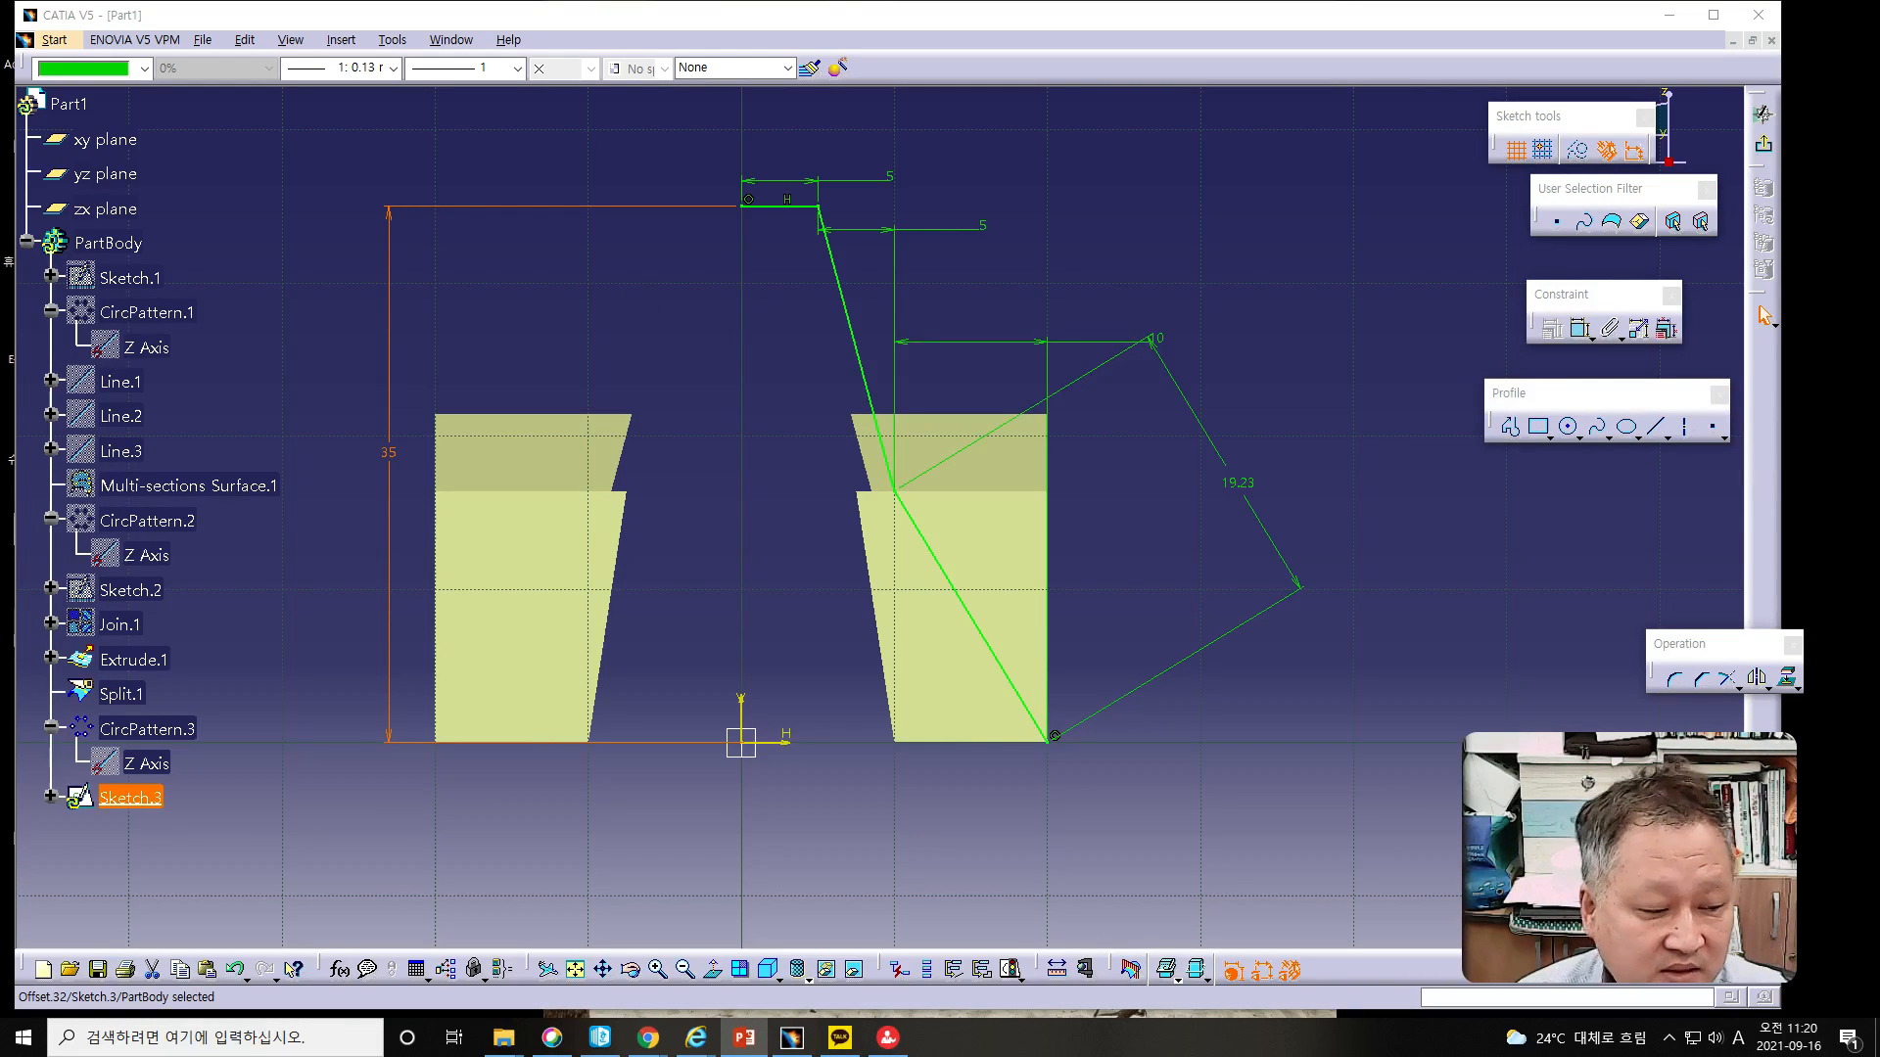
click(1765, 149)
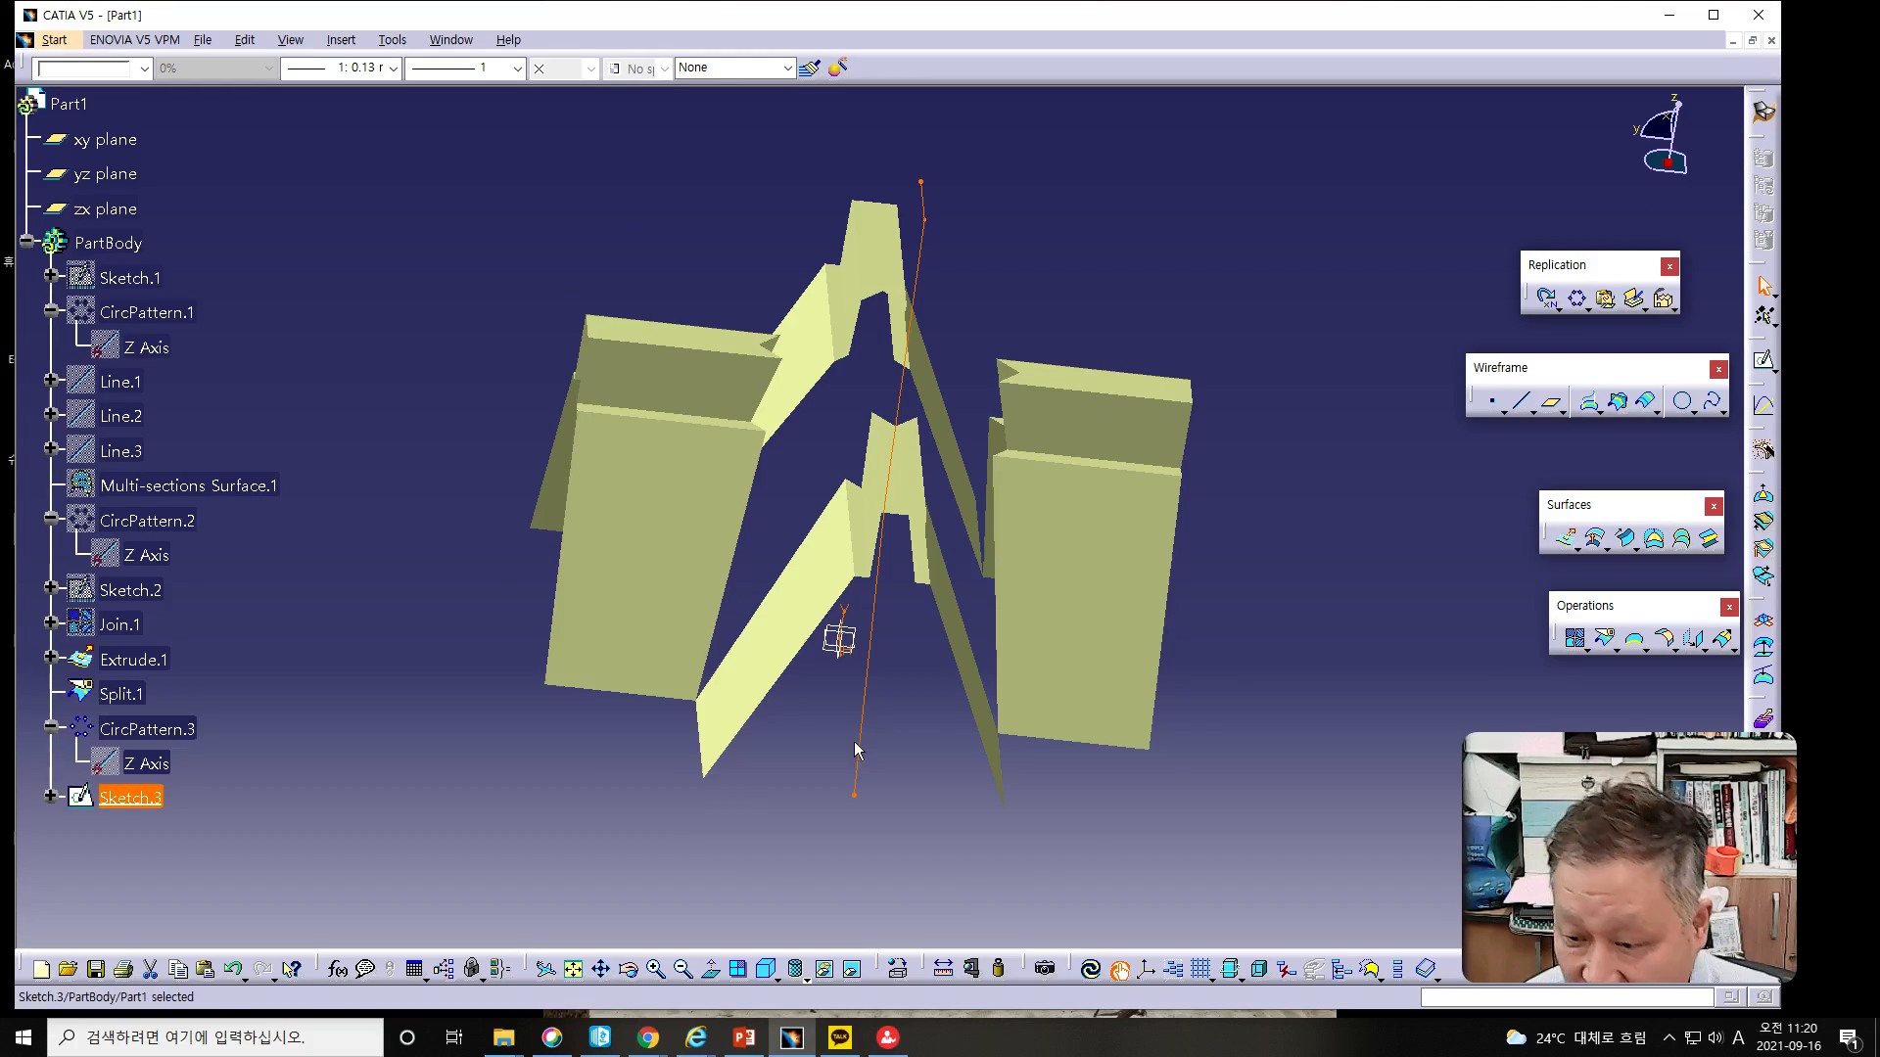
middle_drag(759, 659, 573, 595)
middle_drag(955, 541, 940, 421)
mouse_move(954, 548)
middle_down()
mouse_move(906, 545)
mouse_move(923, 553)
middle_up()
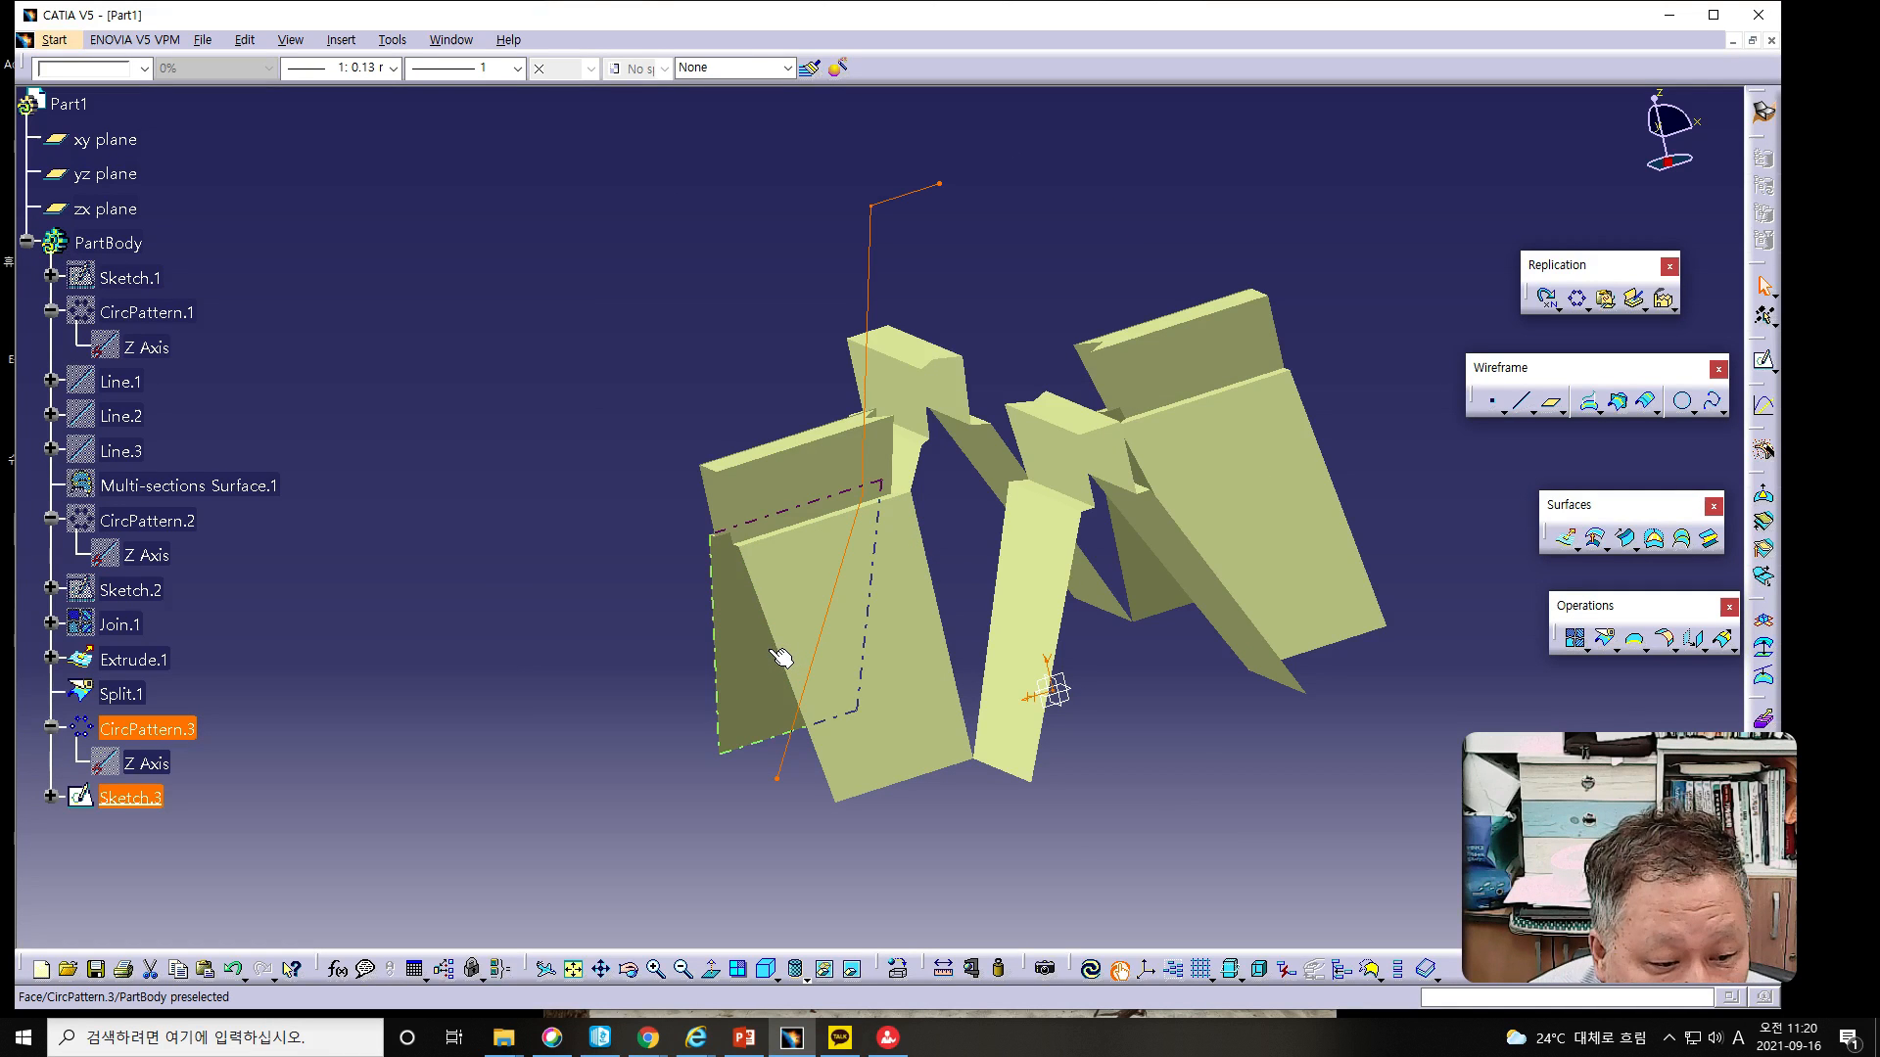
middle_drag(1126, 644, 1360, 593)
middle_drag(973, 554, 774, 514)
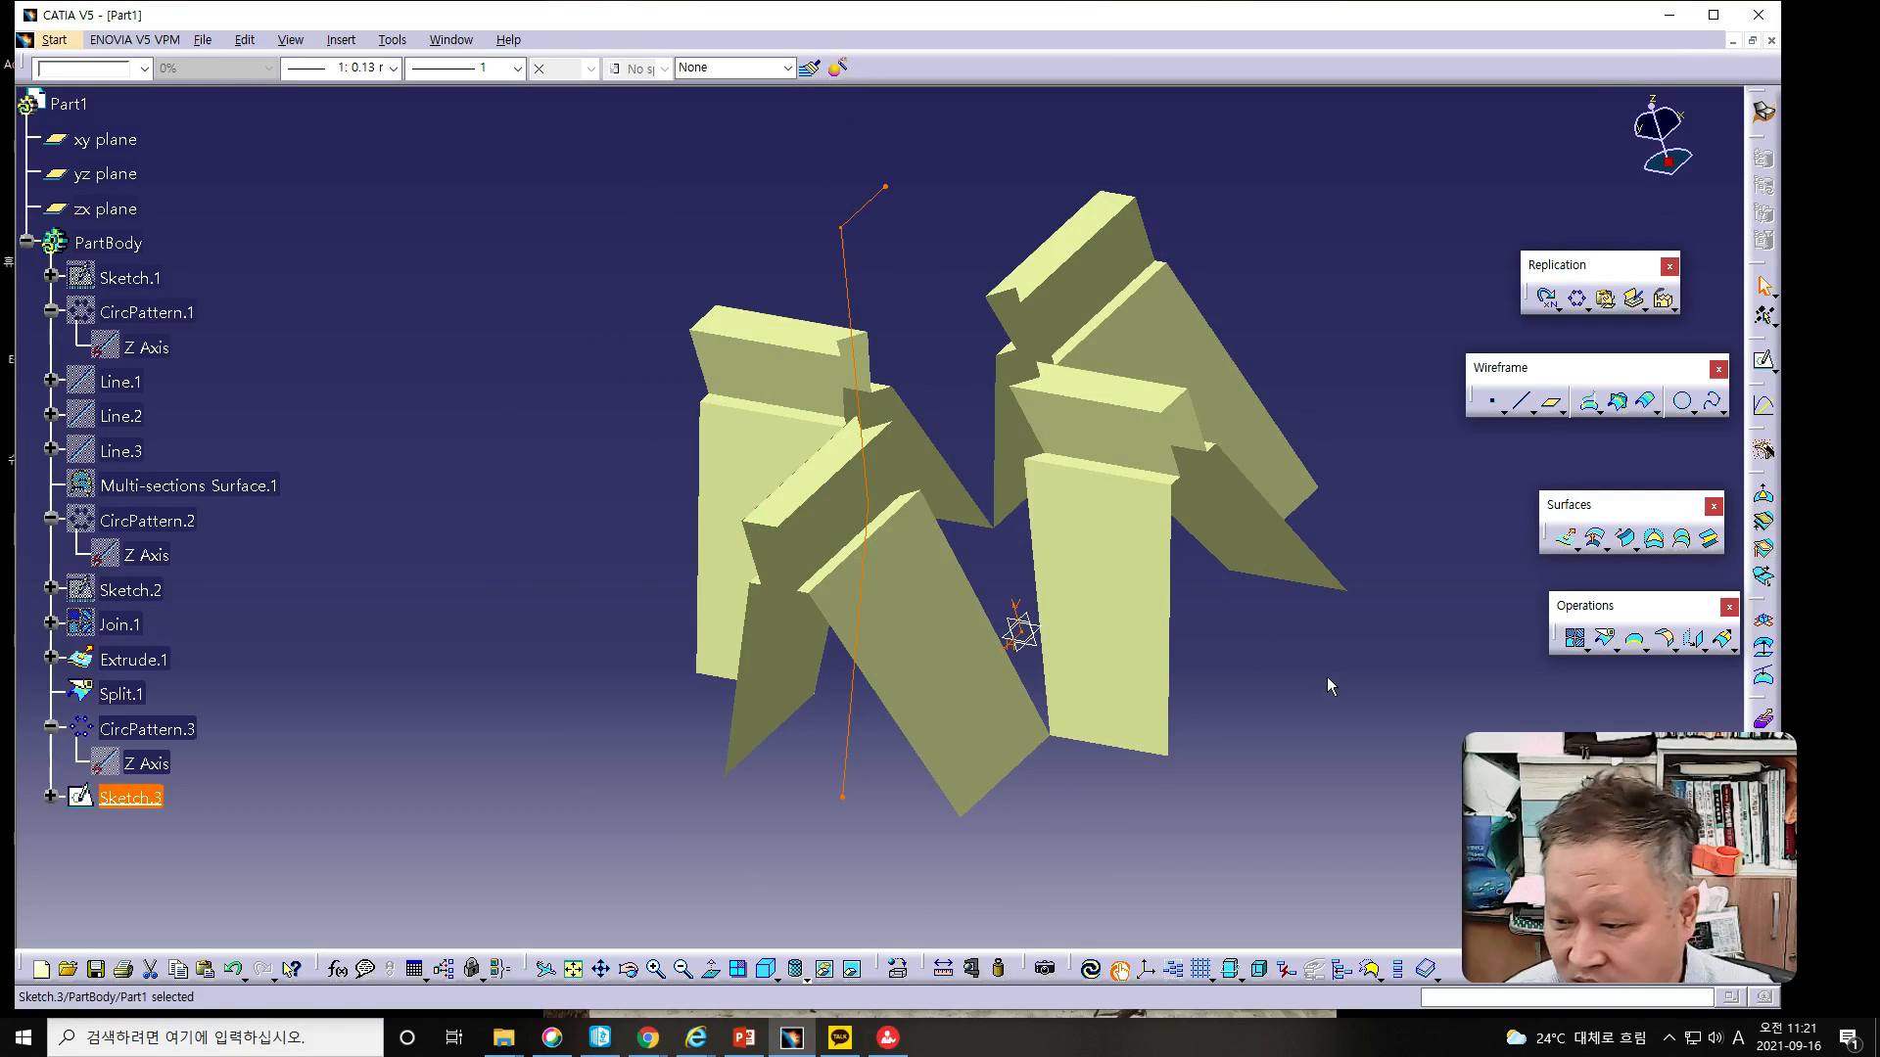
middle_drag(1322, 689, 1192, 773)
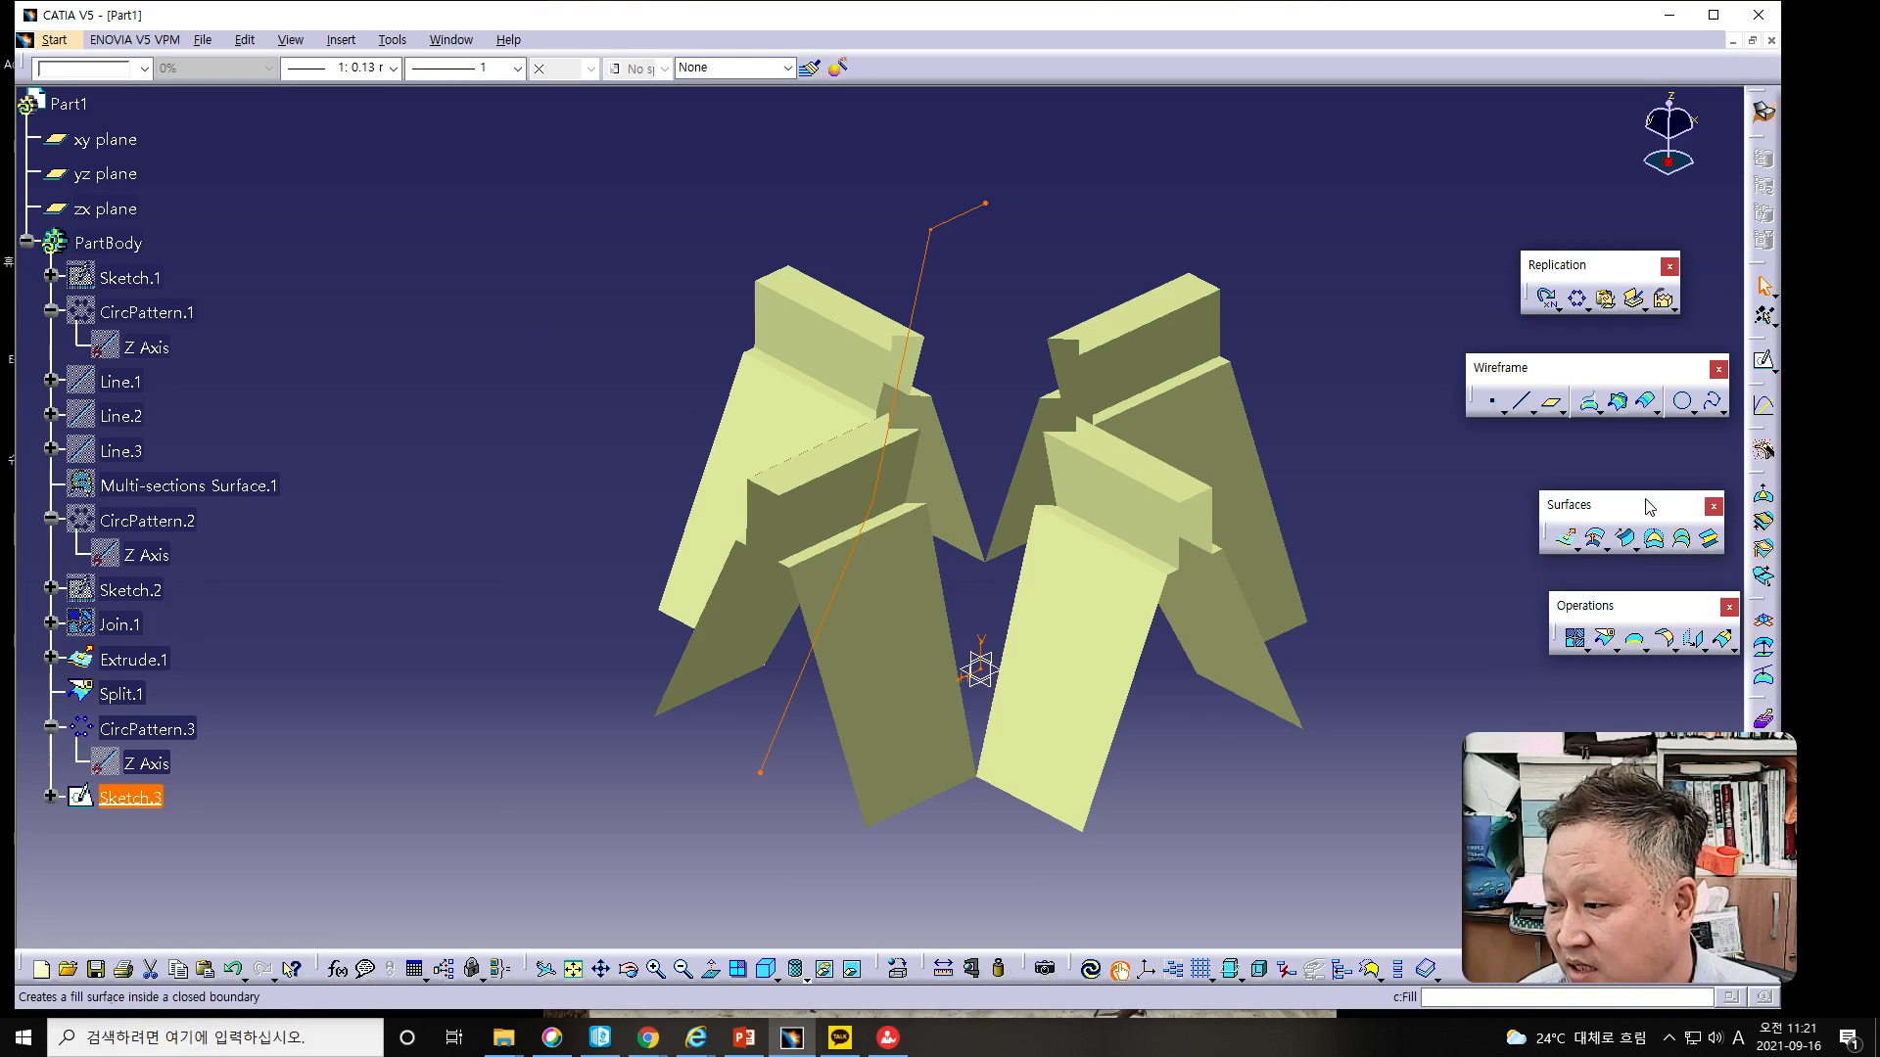
Step: Circular-pattern the profile sketch about the Z axis with 2 instances and an angular spacing of -90 deg
click(1576, 298)
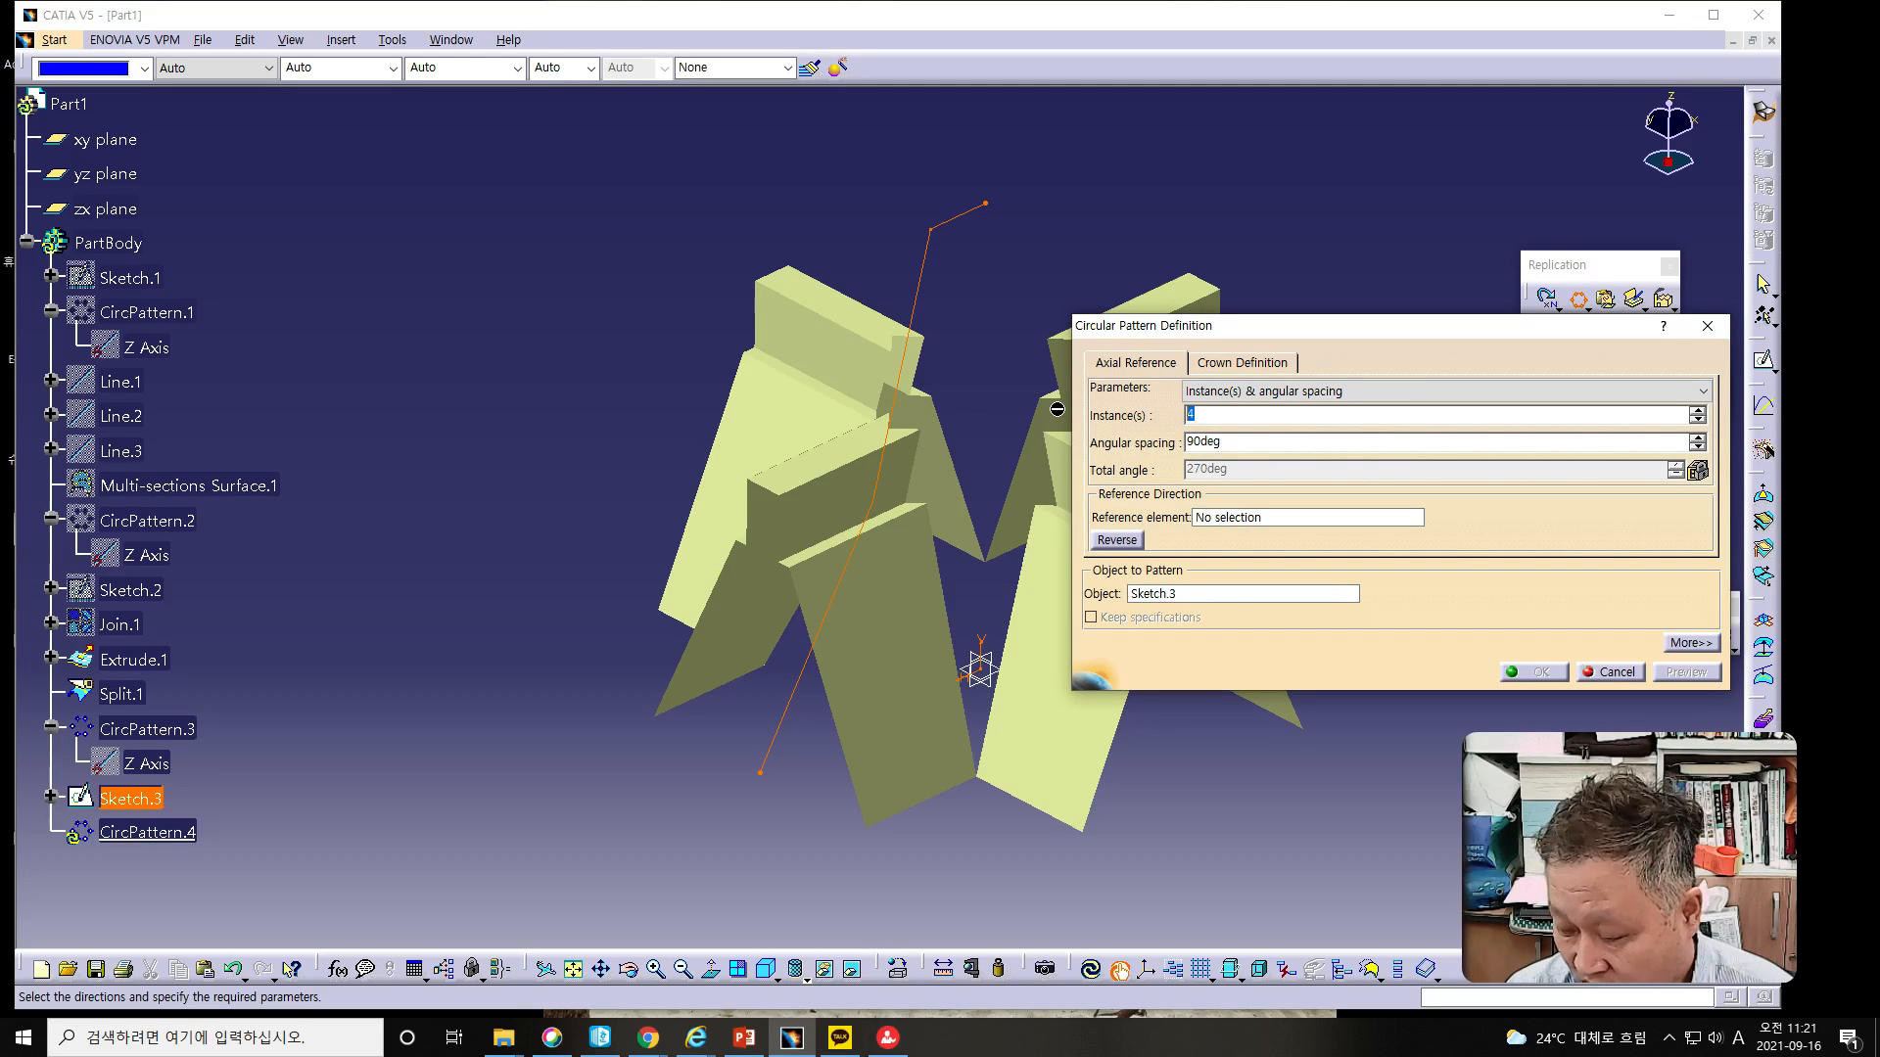
text(2)
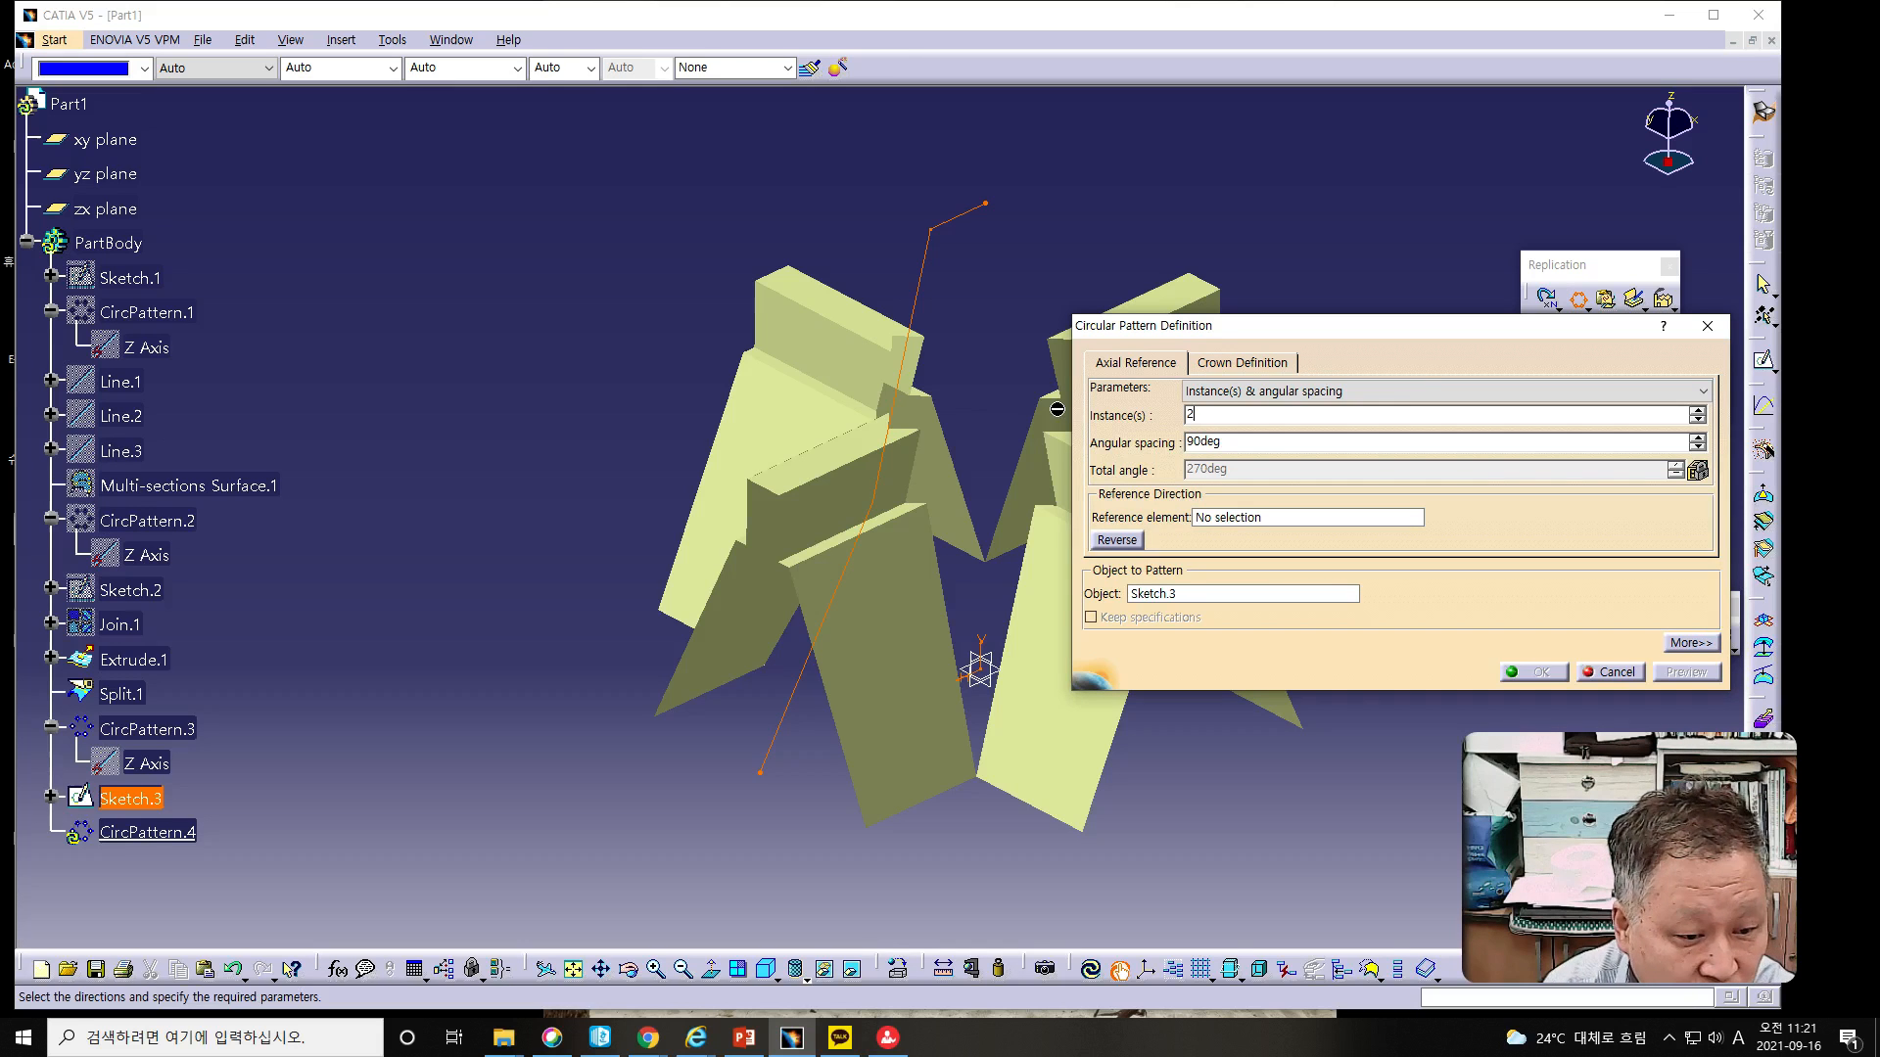
click(1189, 441)
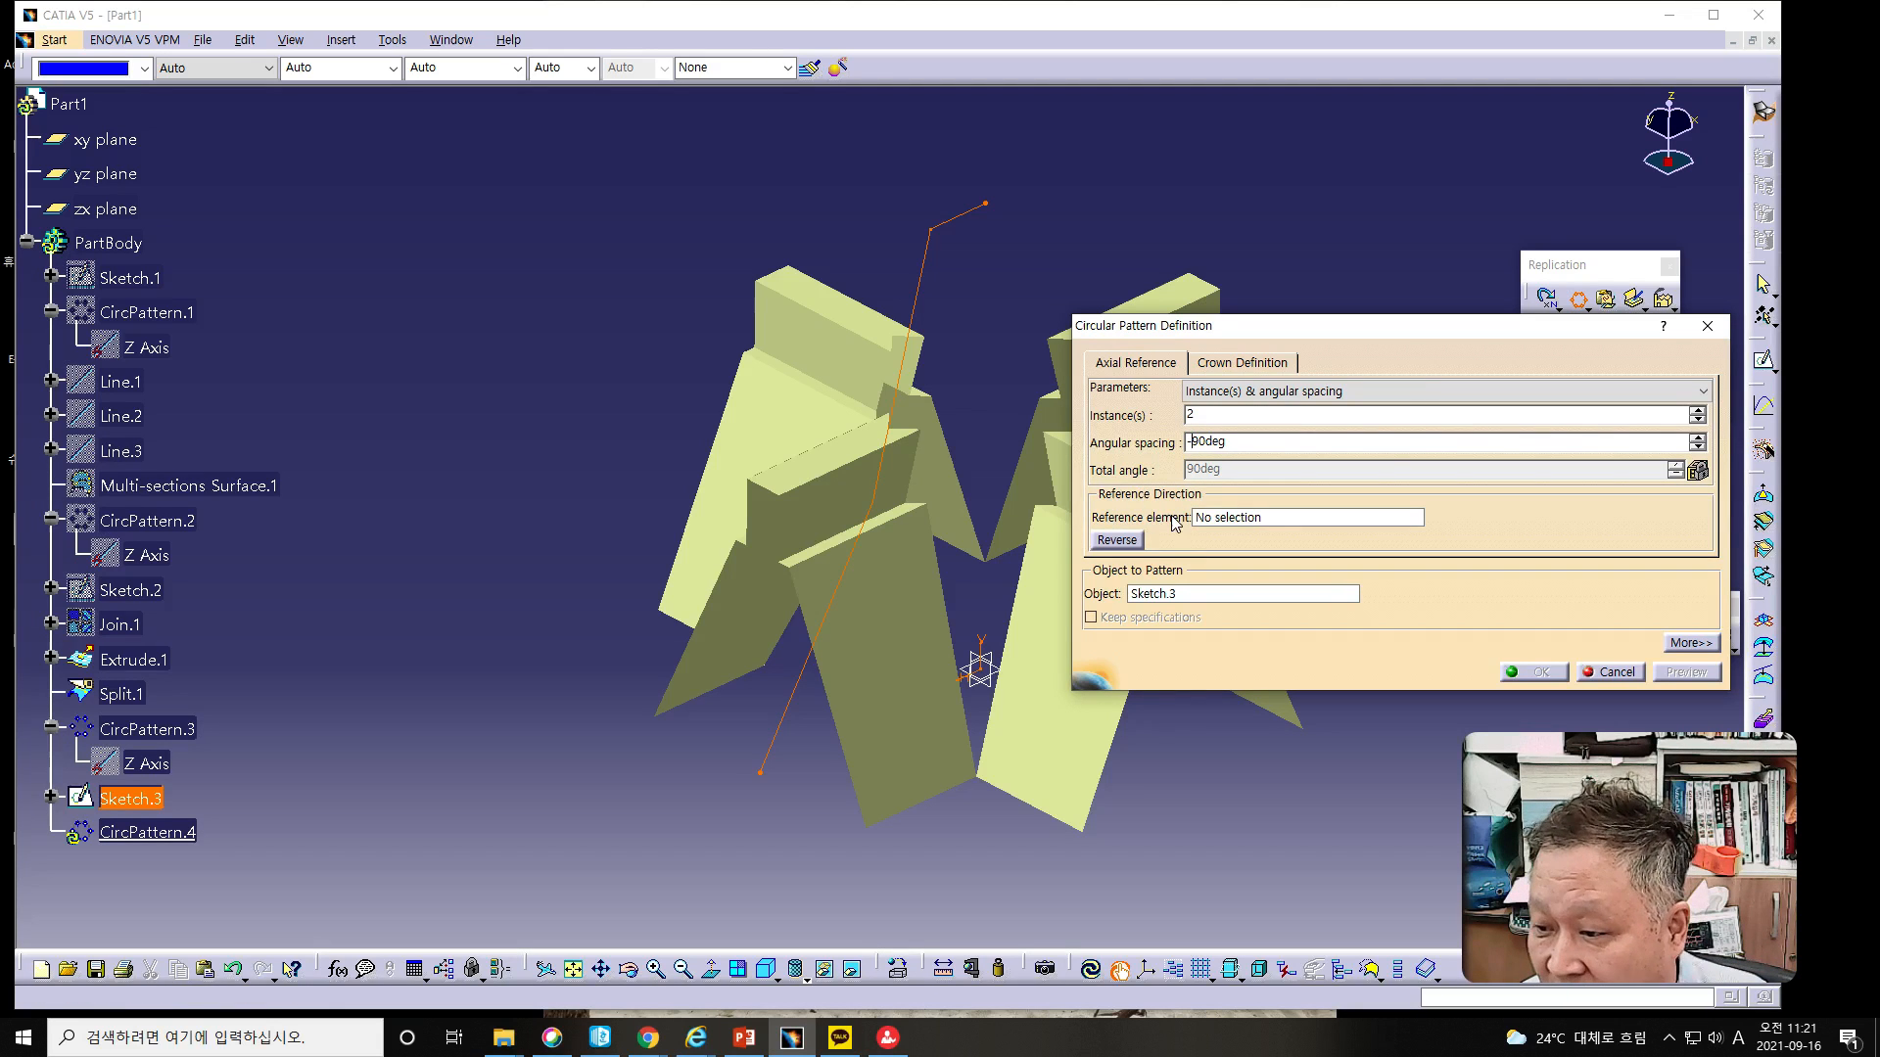
click(1285, 522)
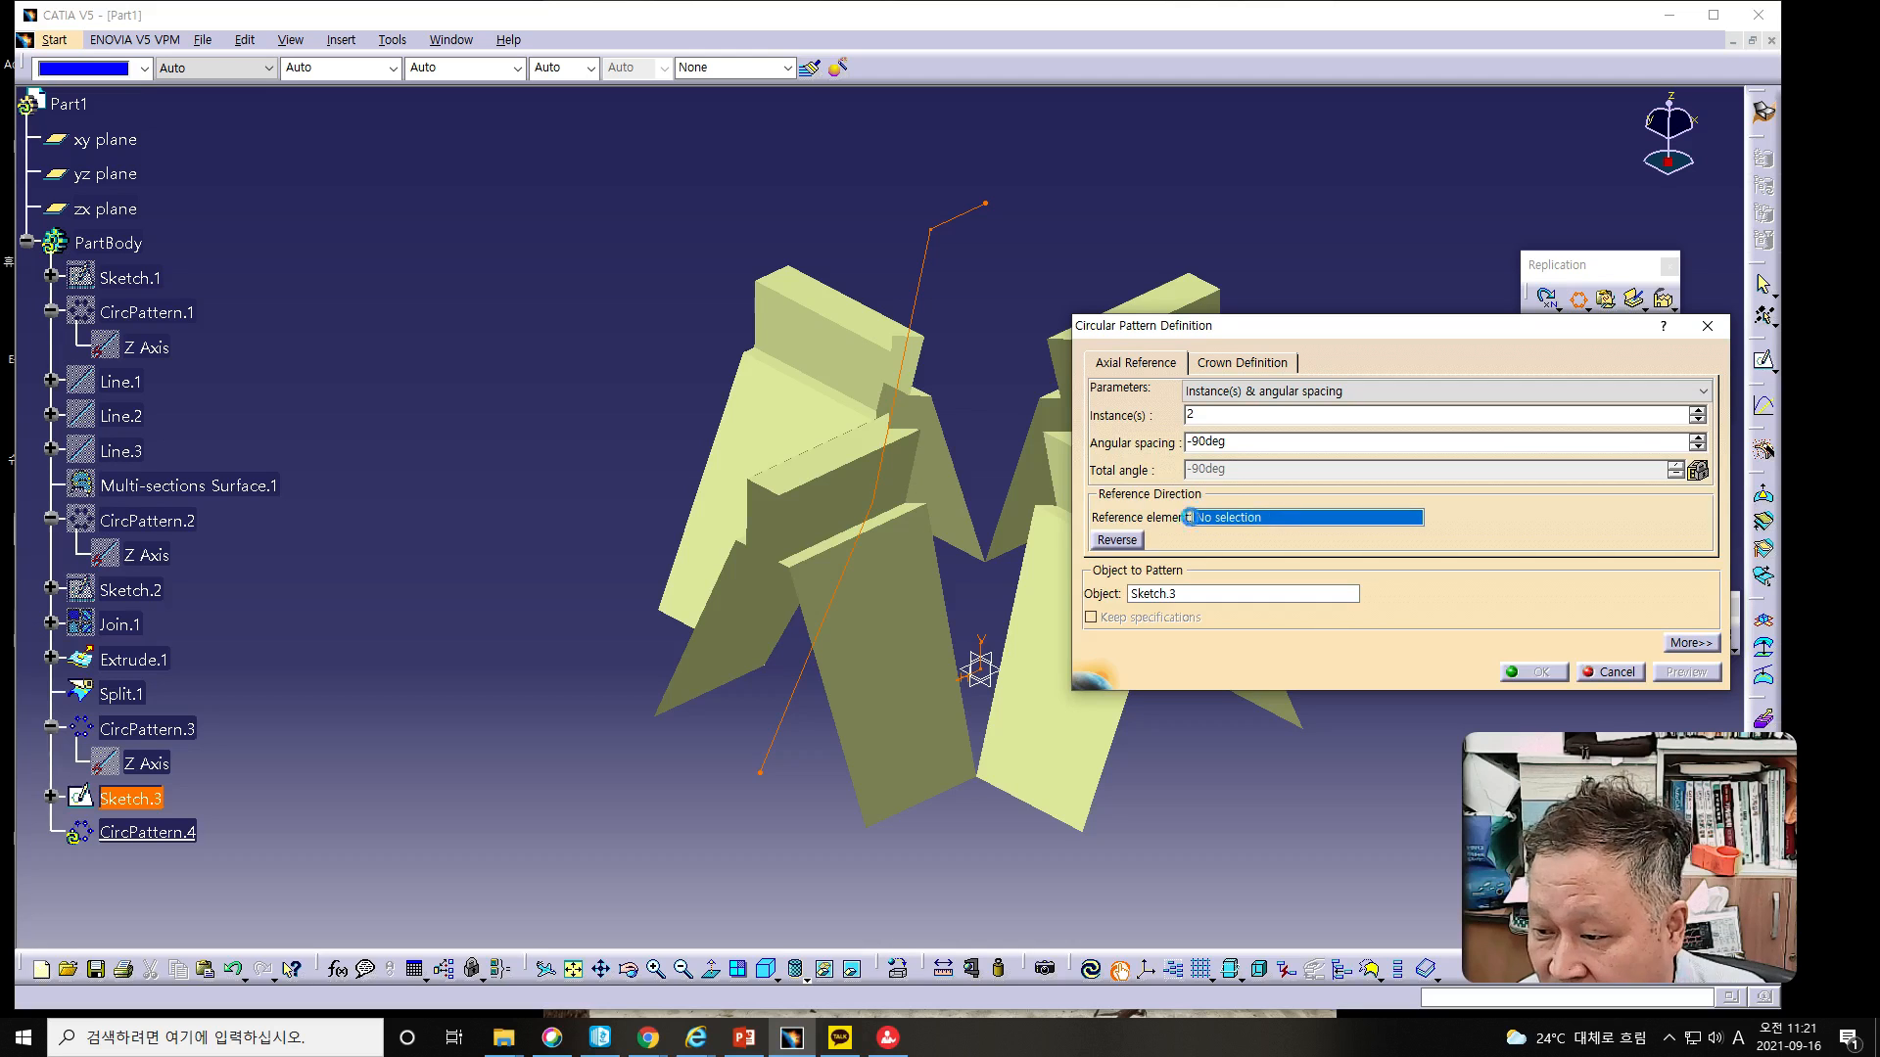
right_click(1245, 522)
click(1276, 597)
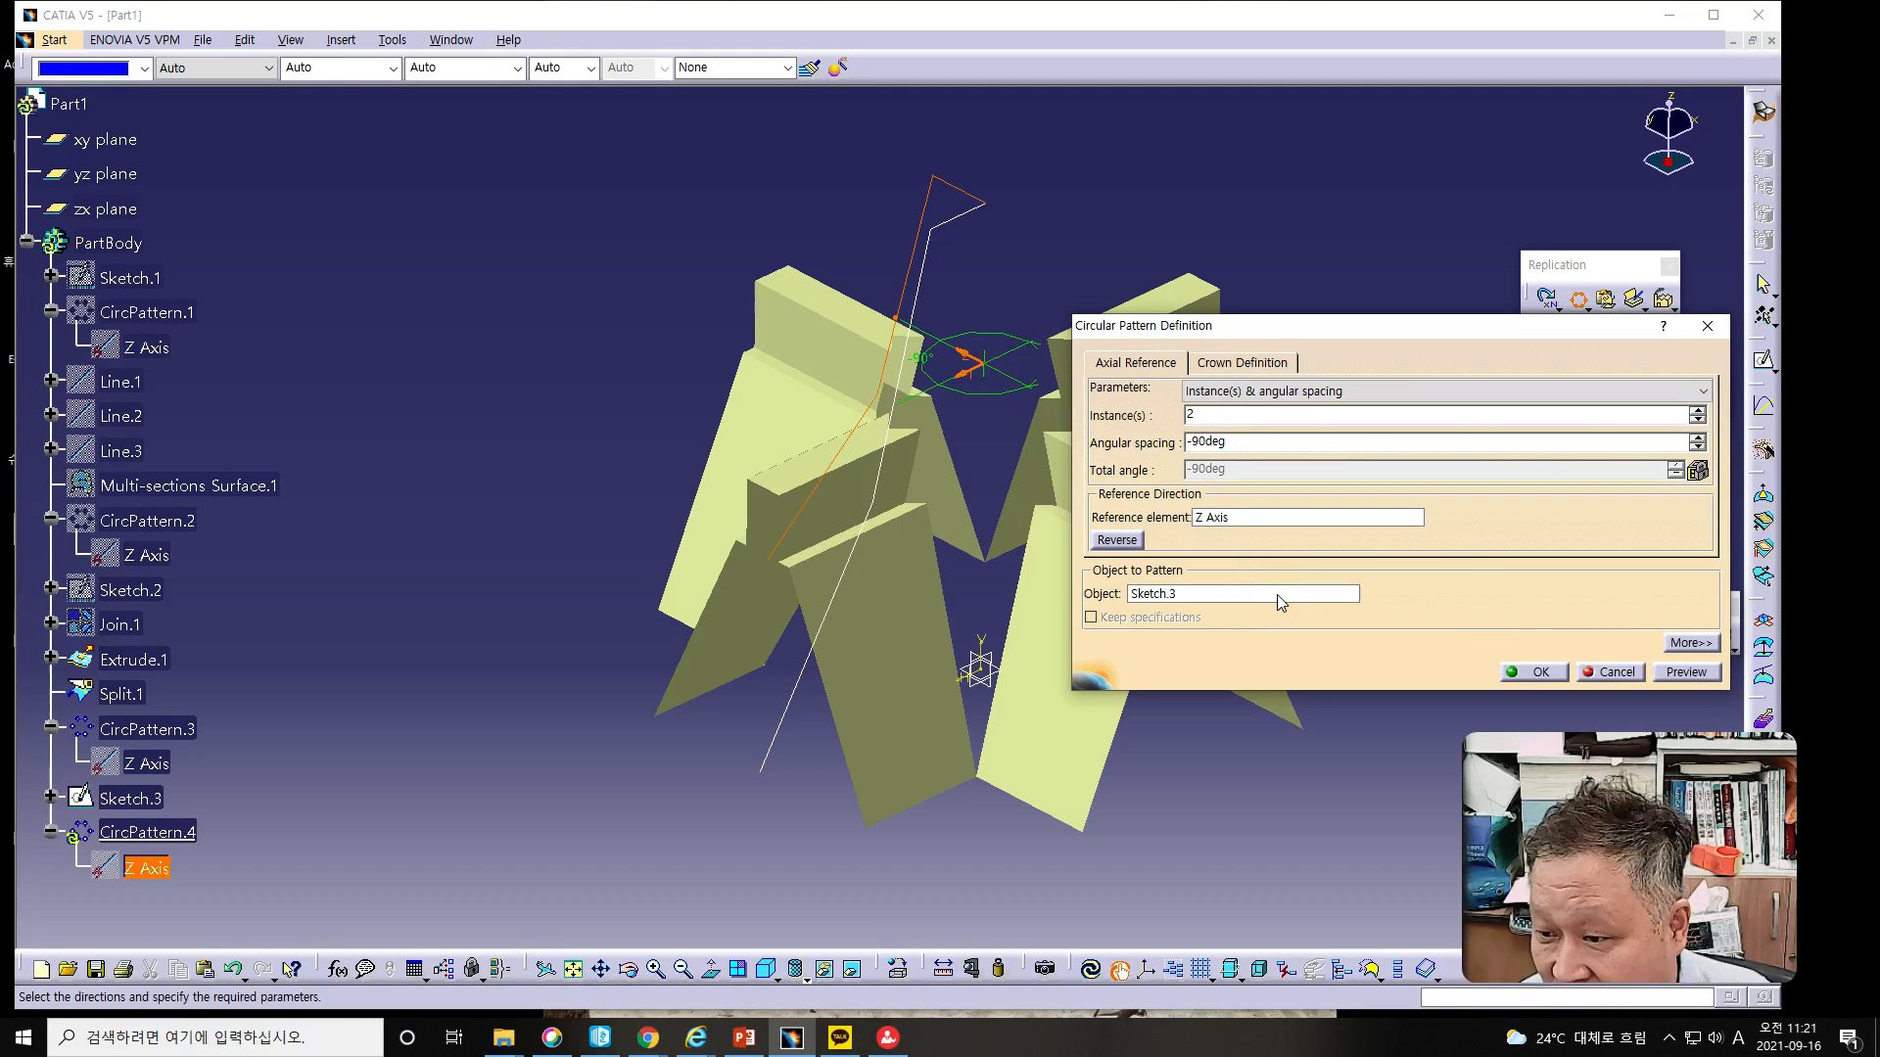
middle_drag(423, 582, 933, 723)
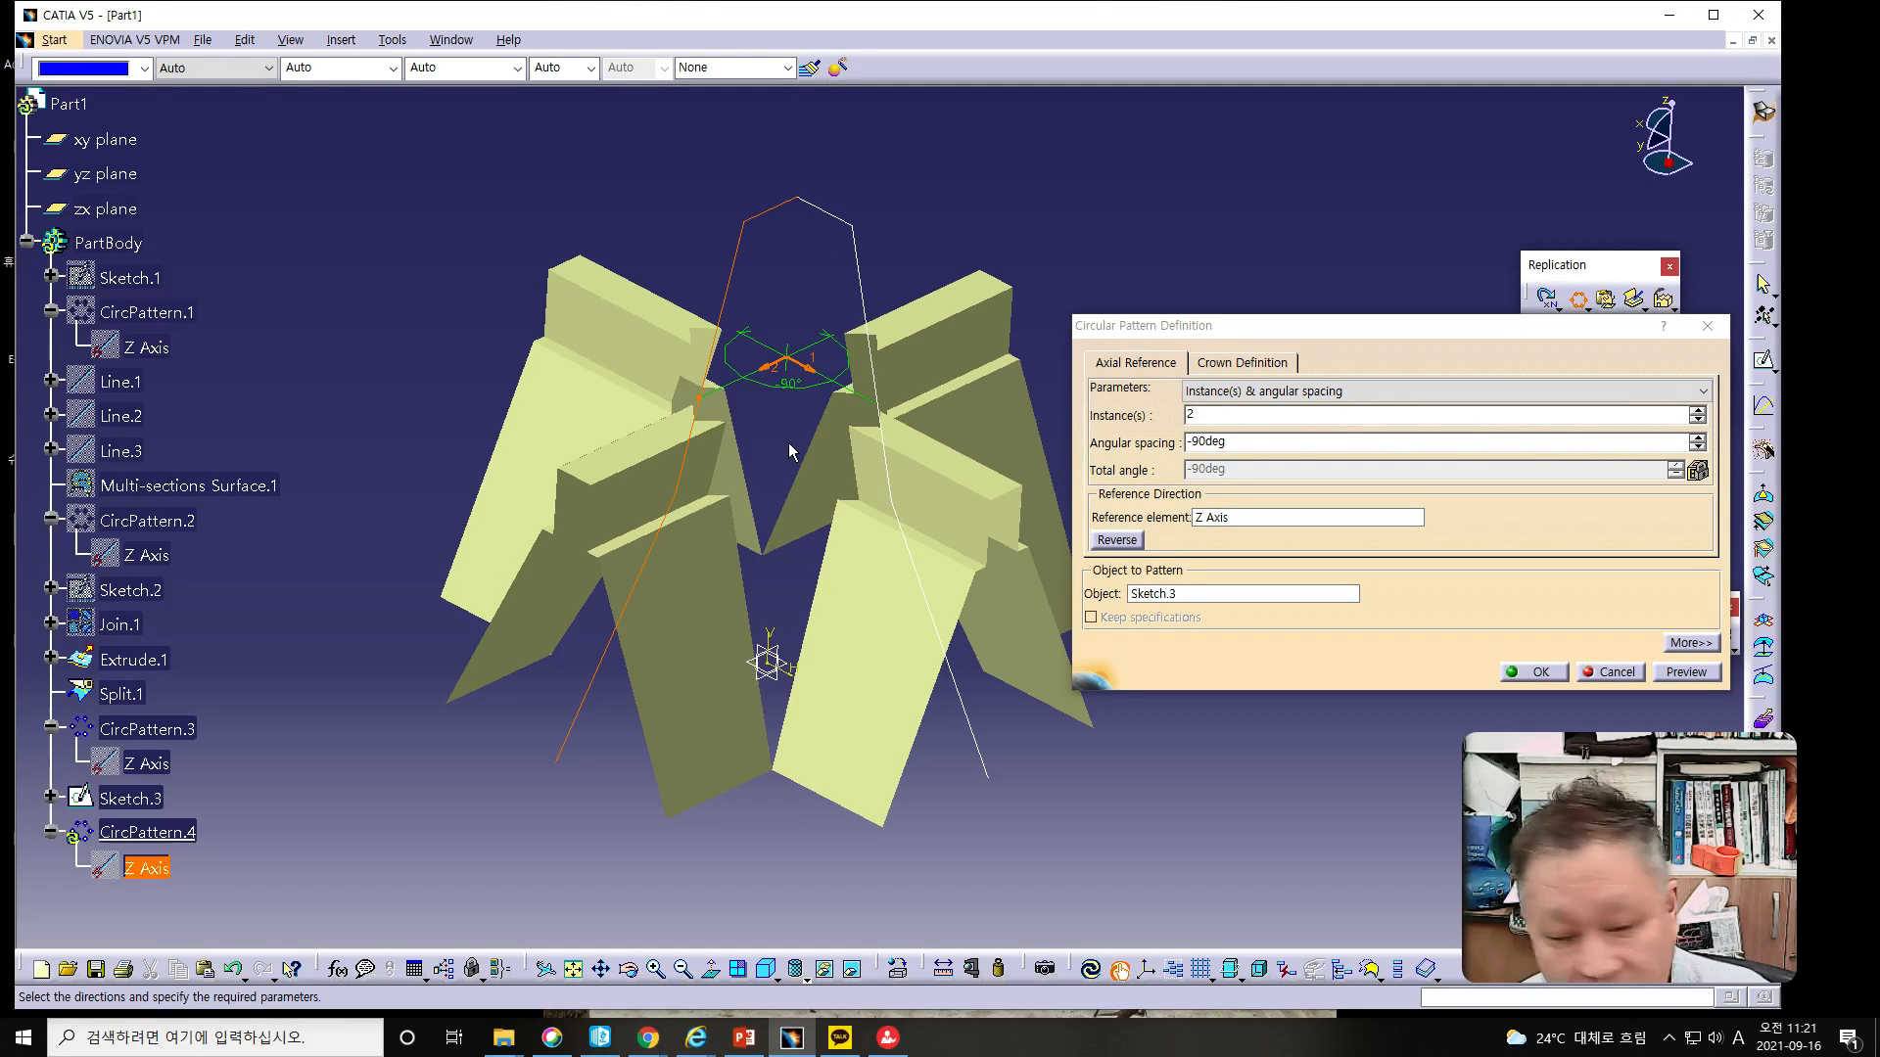
click(1534, 673)
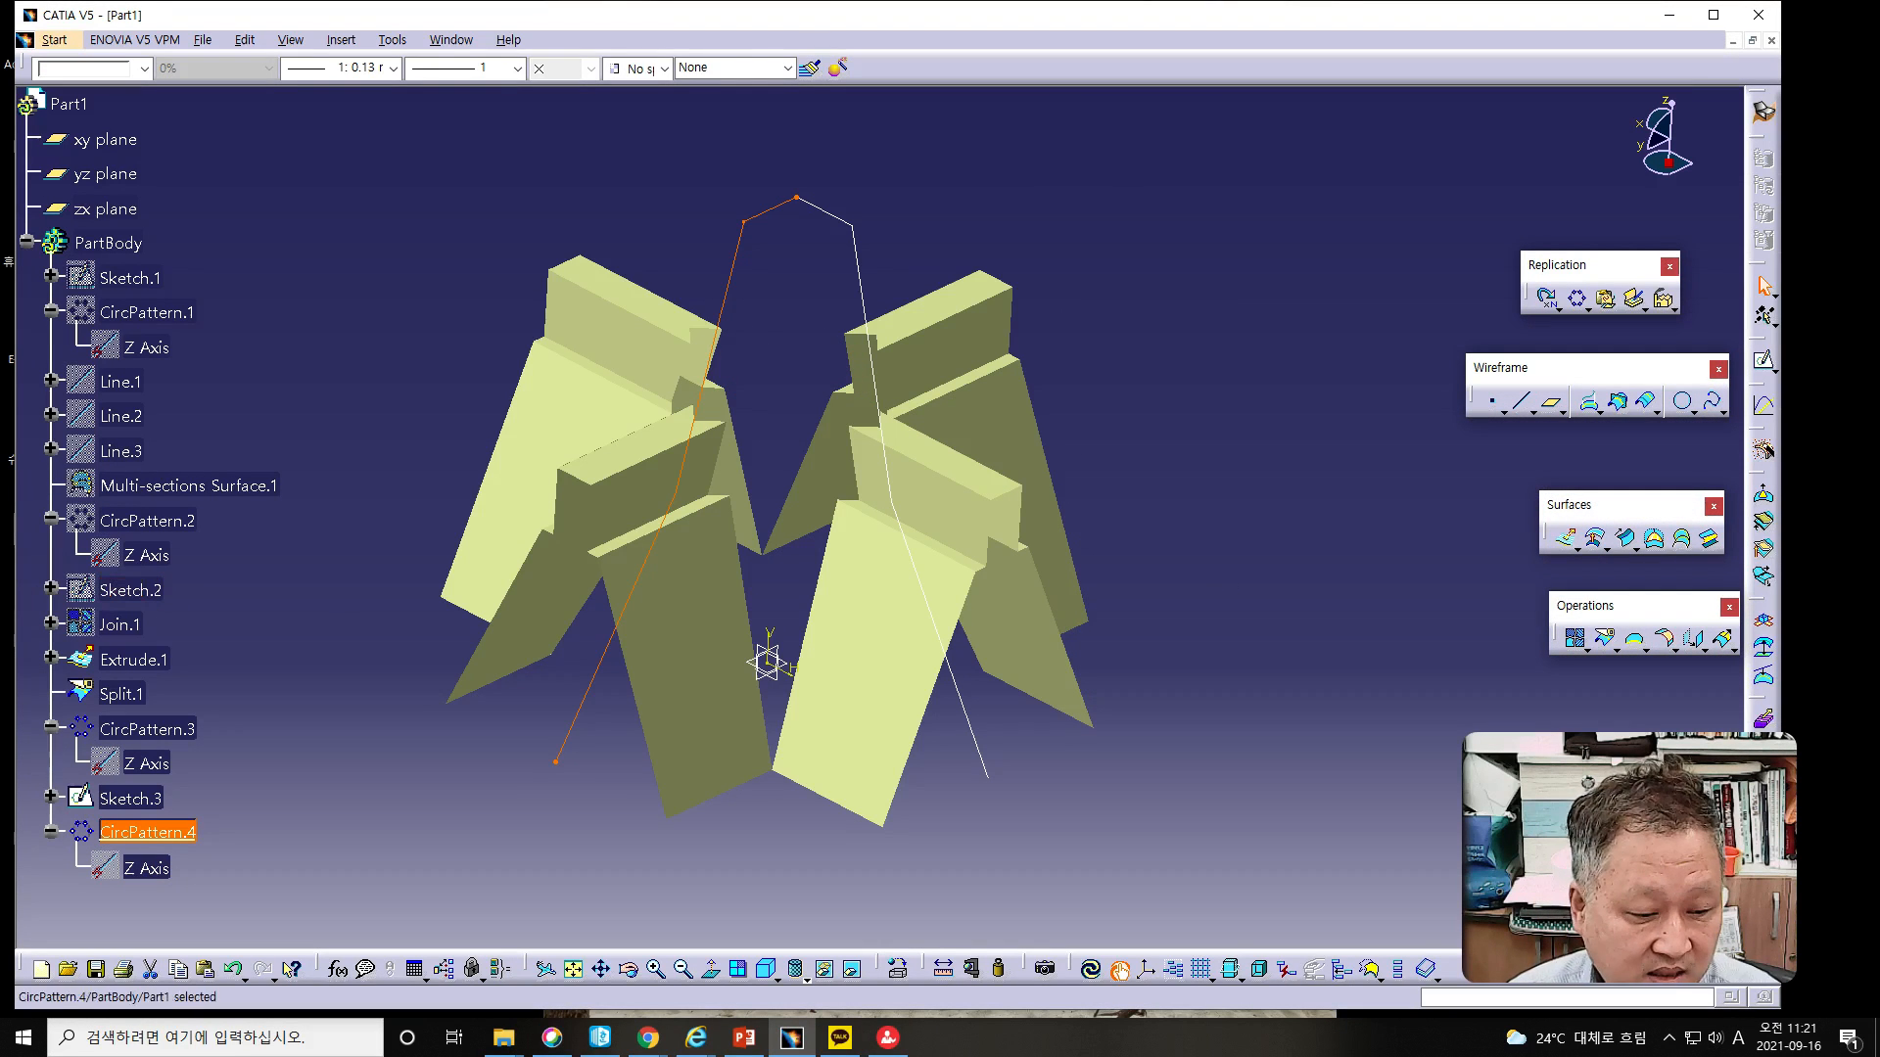
Step: Create a Point-Point line joining the upper corner vertices of the patterned profile and the original profile
click(744, 1038)
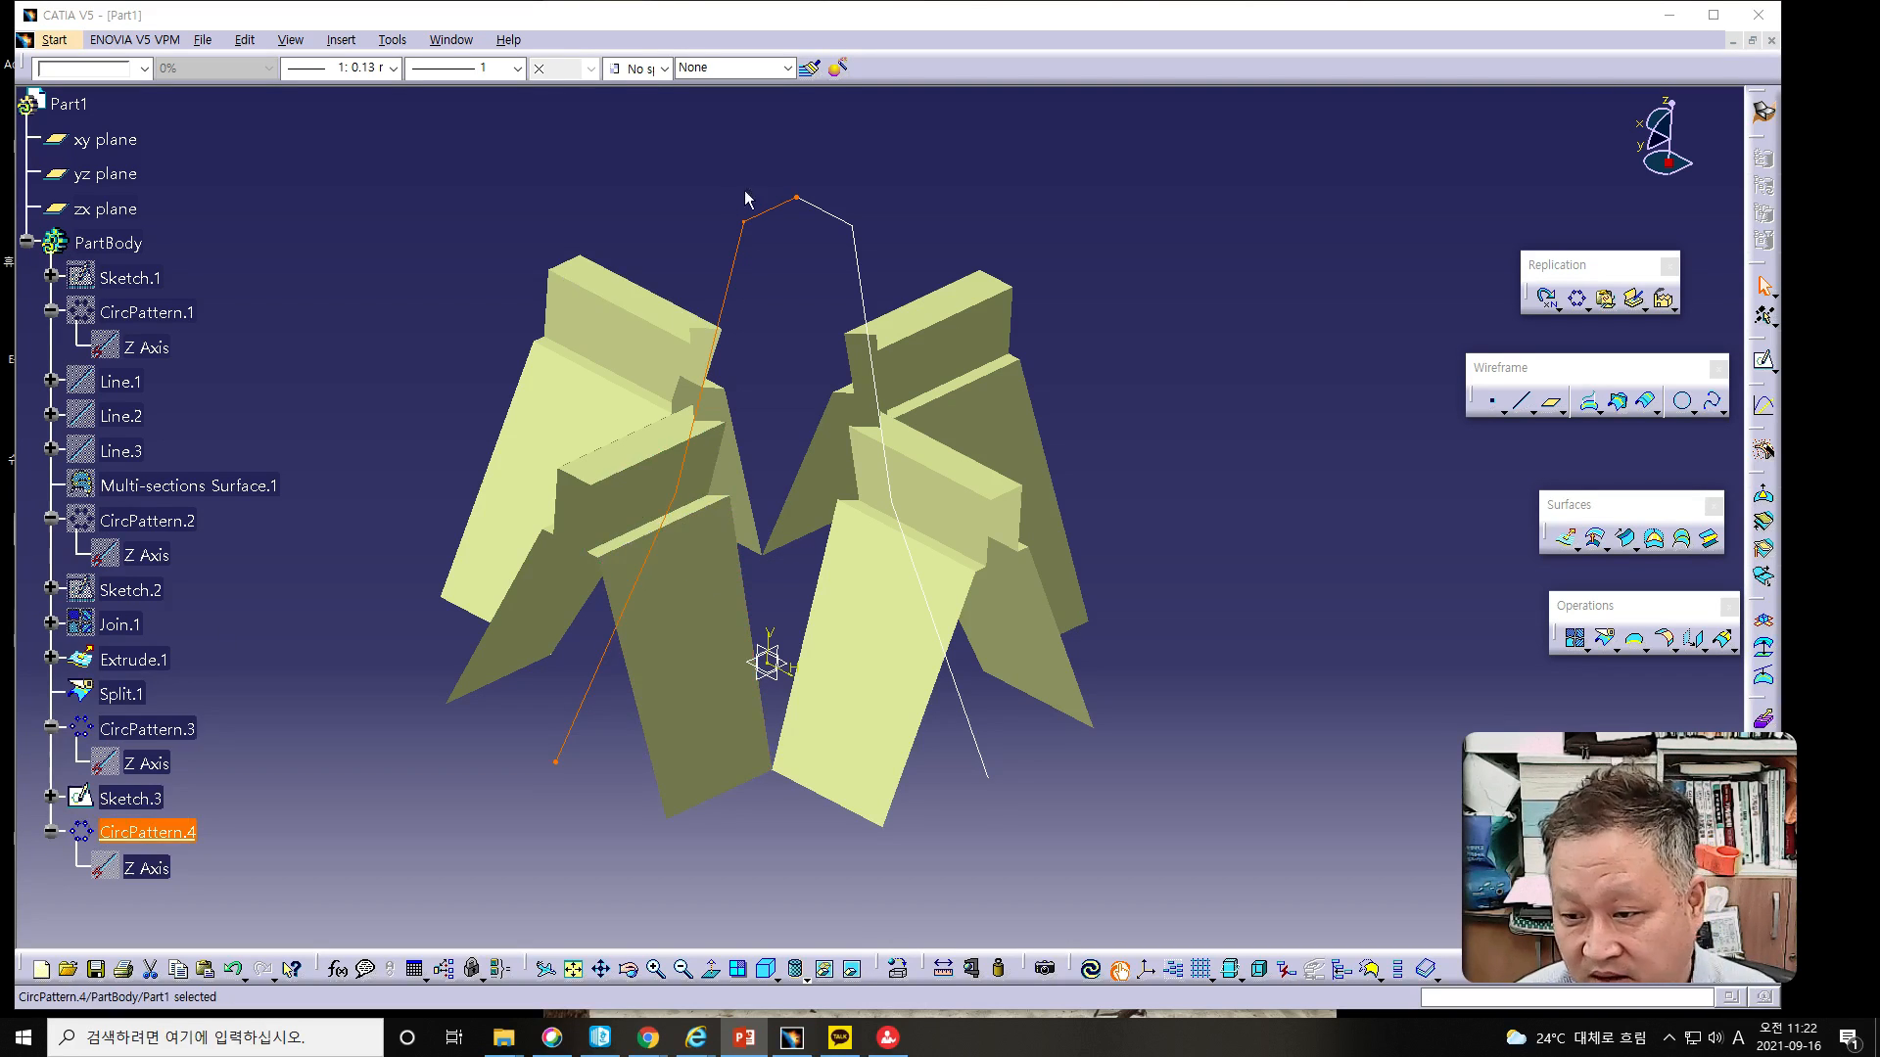
middle_drag(1302, 480, 1232, 515)
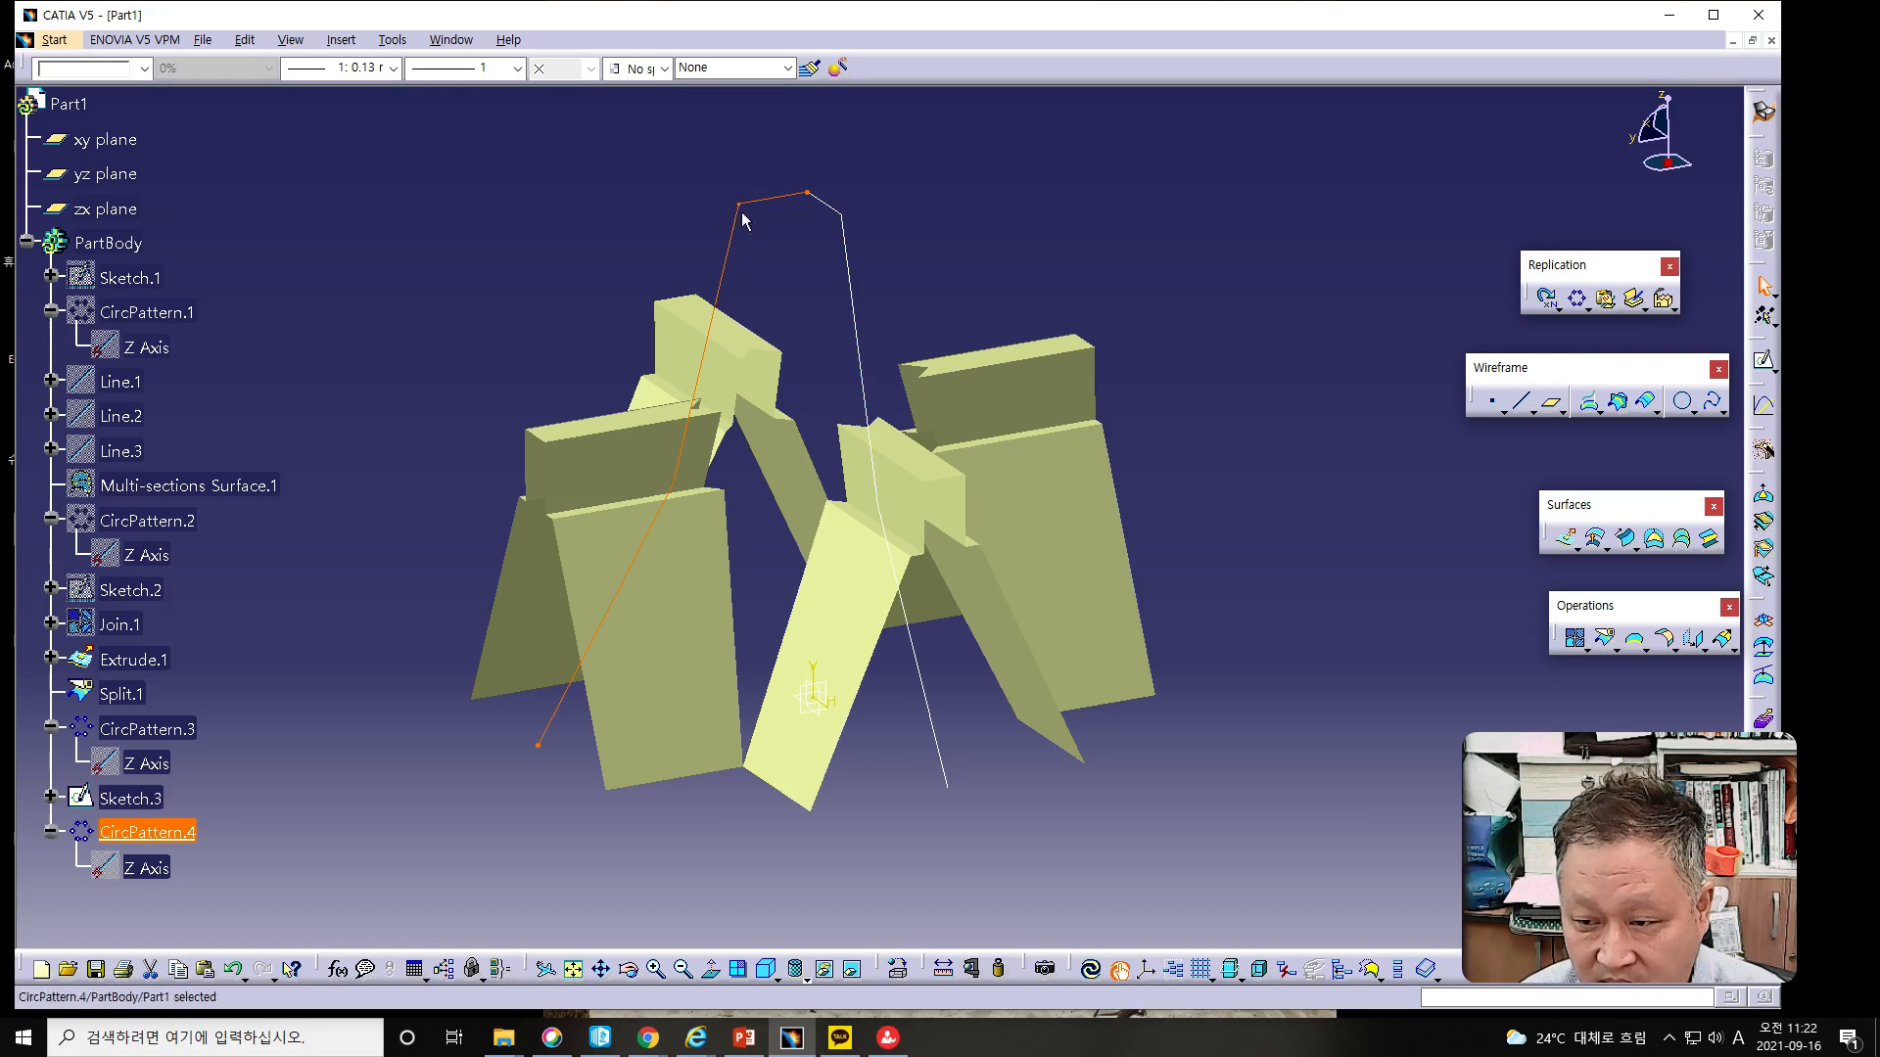
click(676, 501)
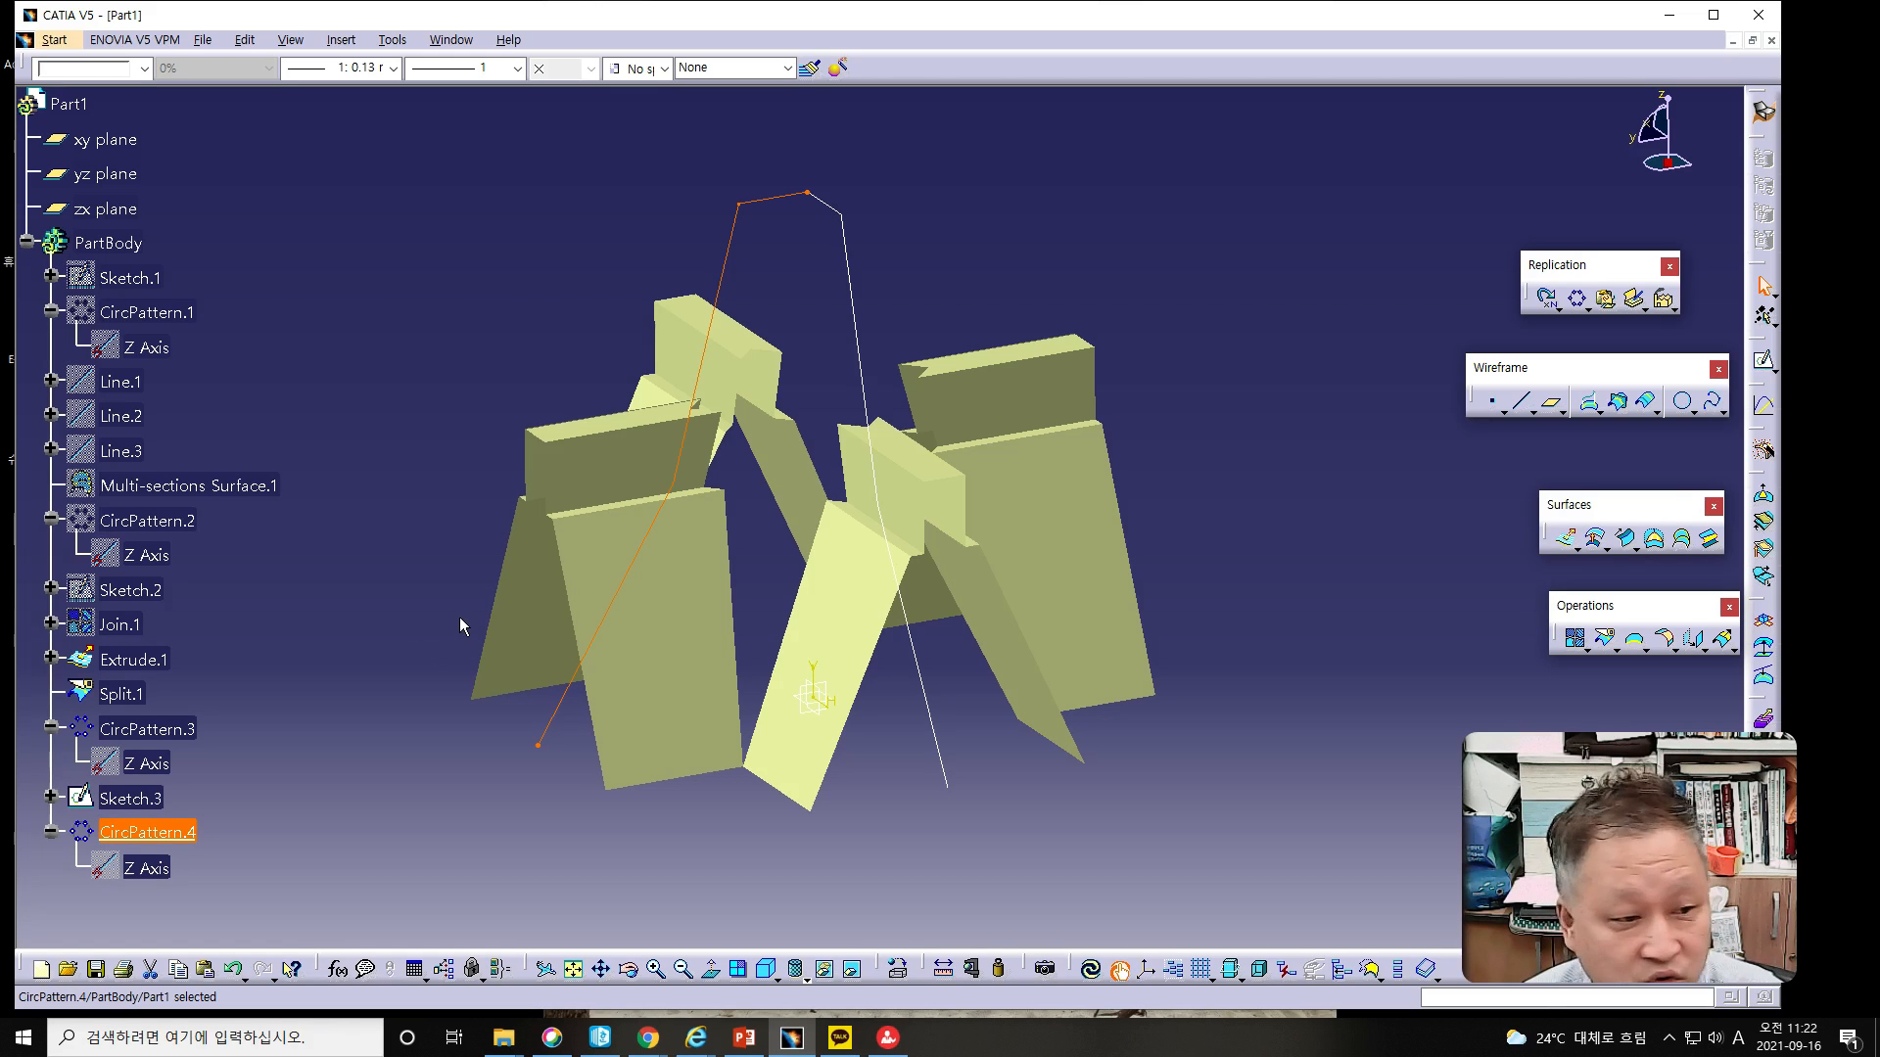
click(1522, 403)
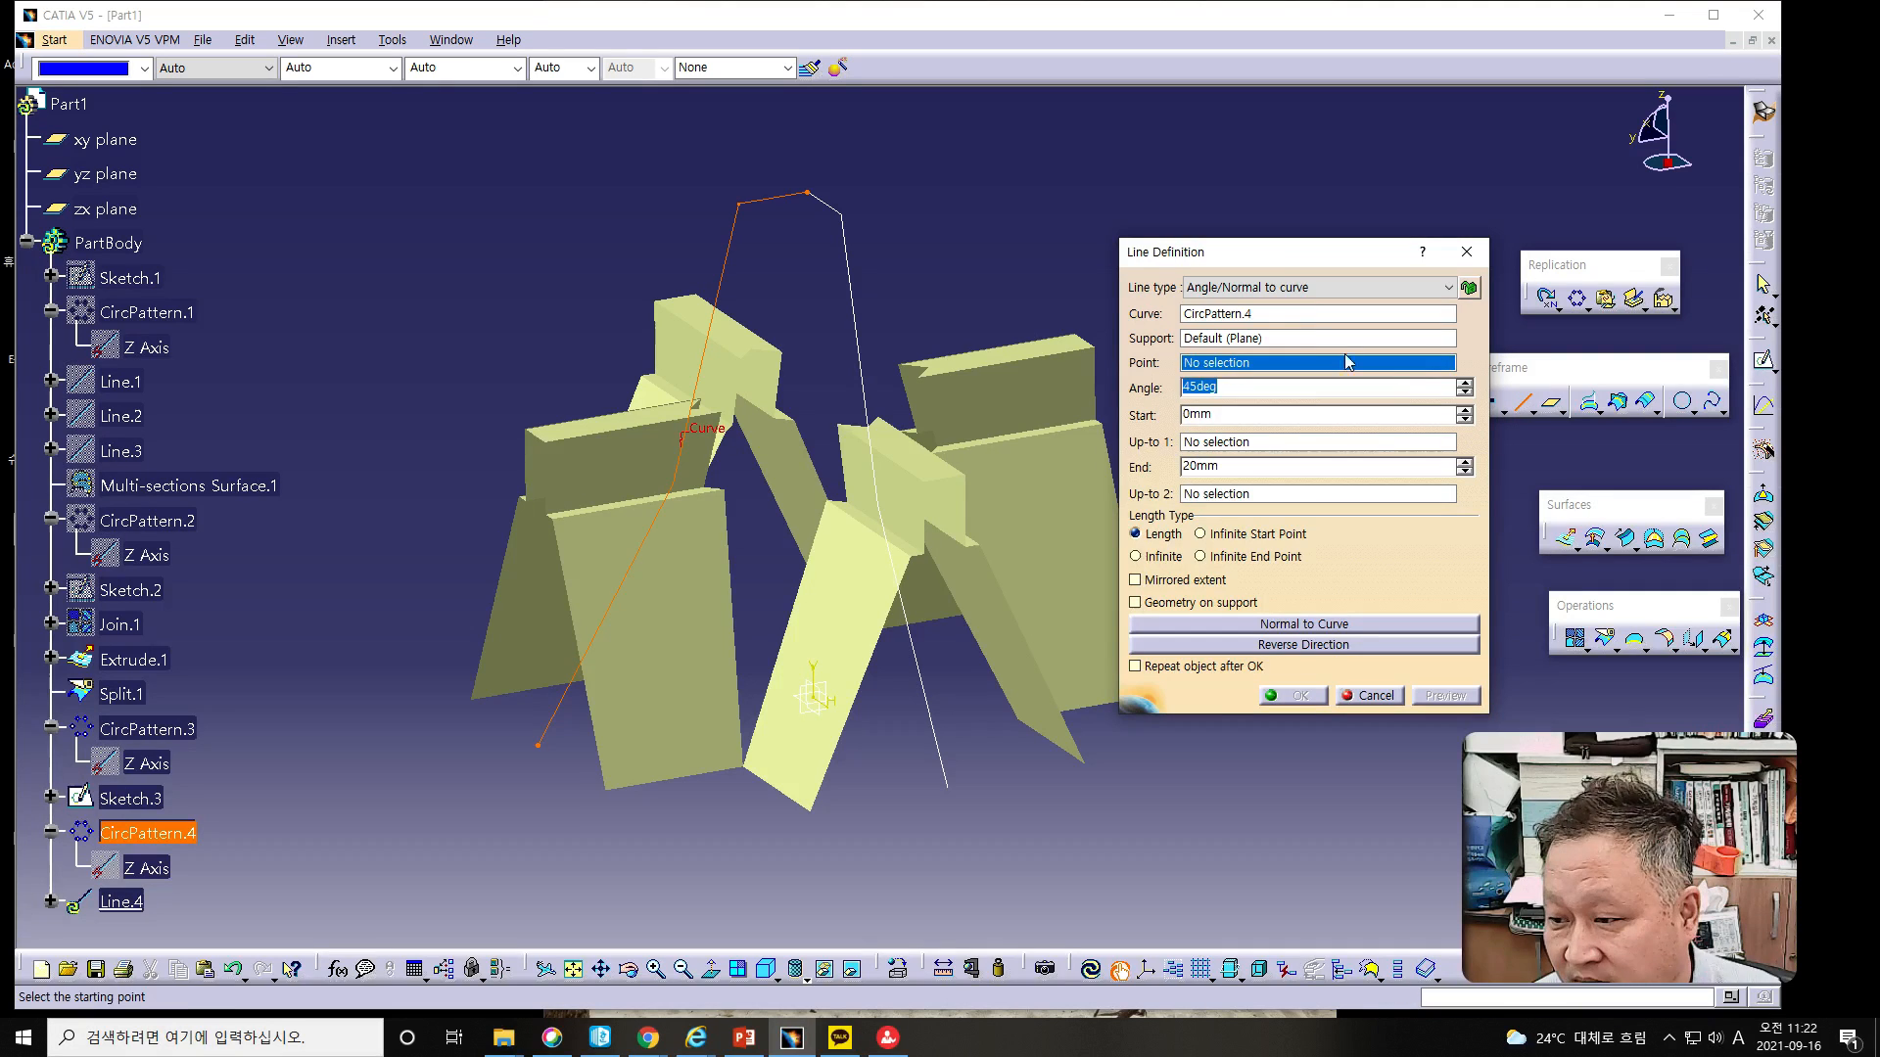
click(1309, 288)
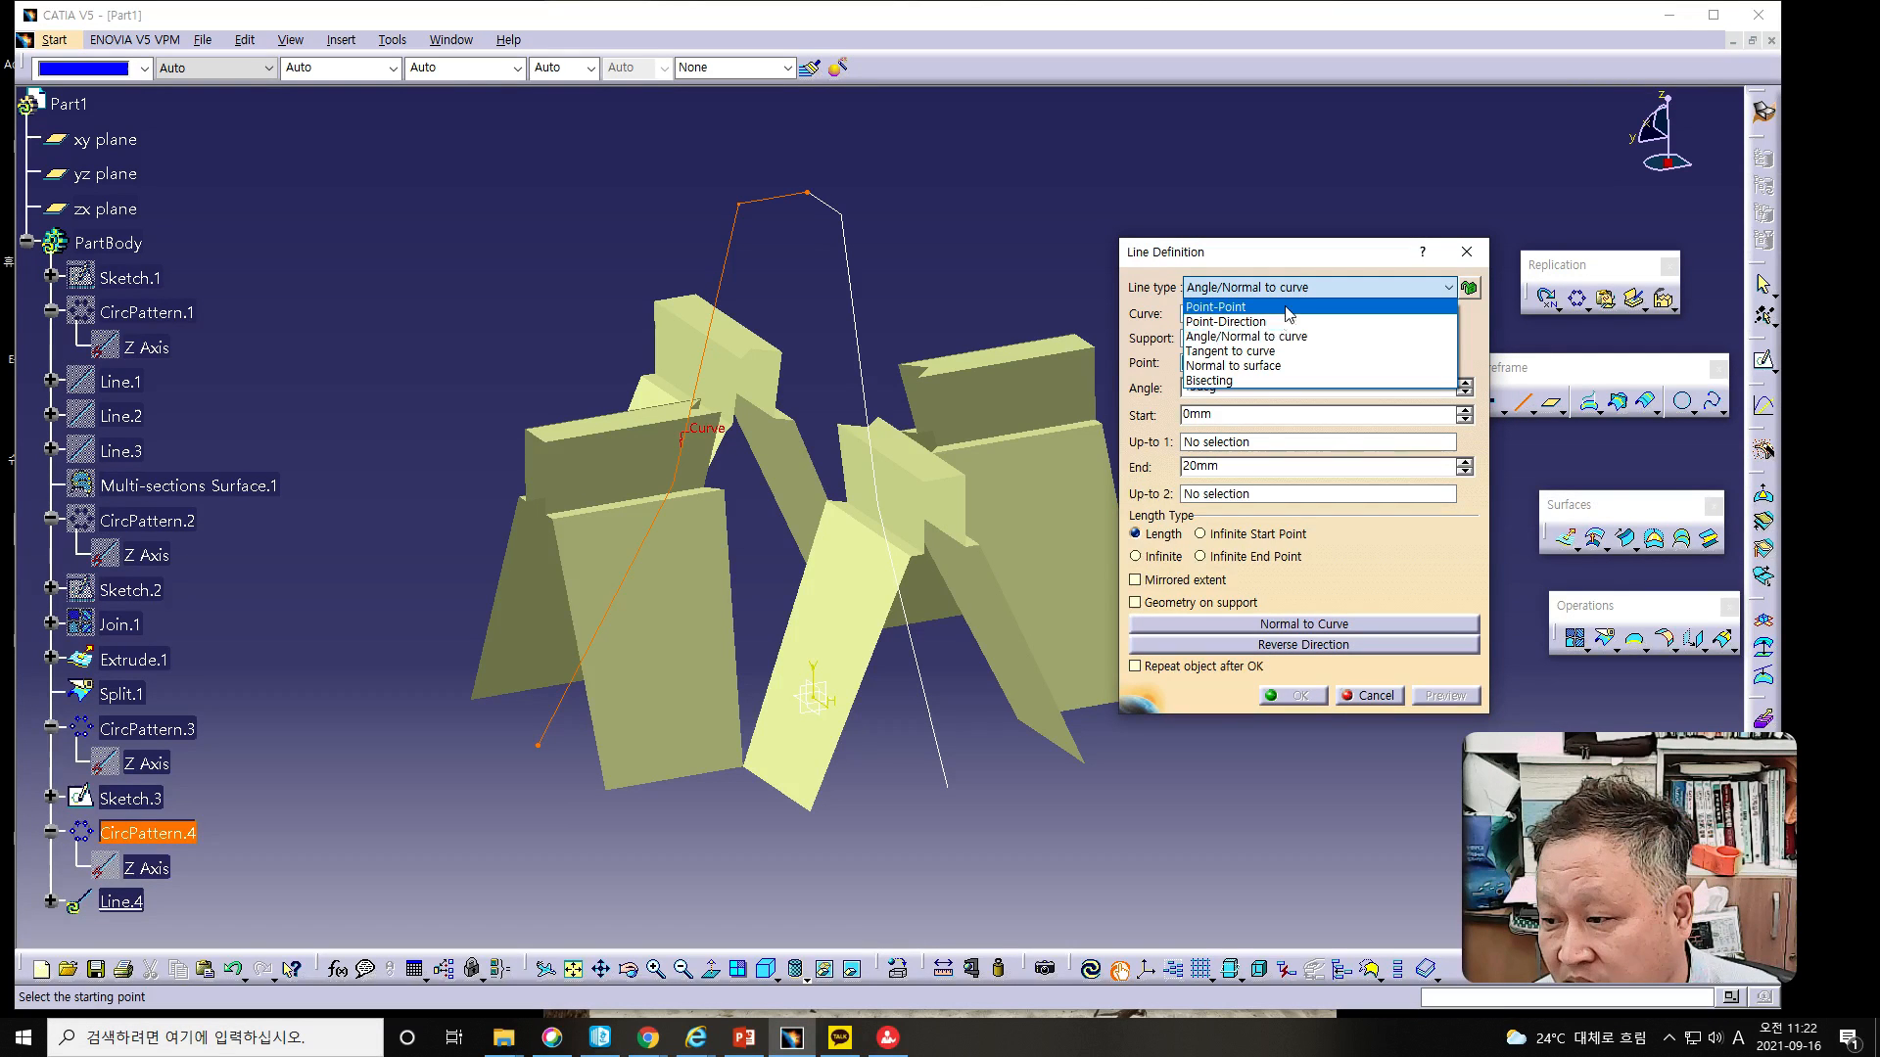
click(1275, 309)
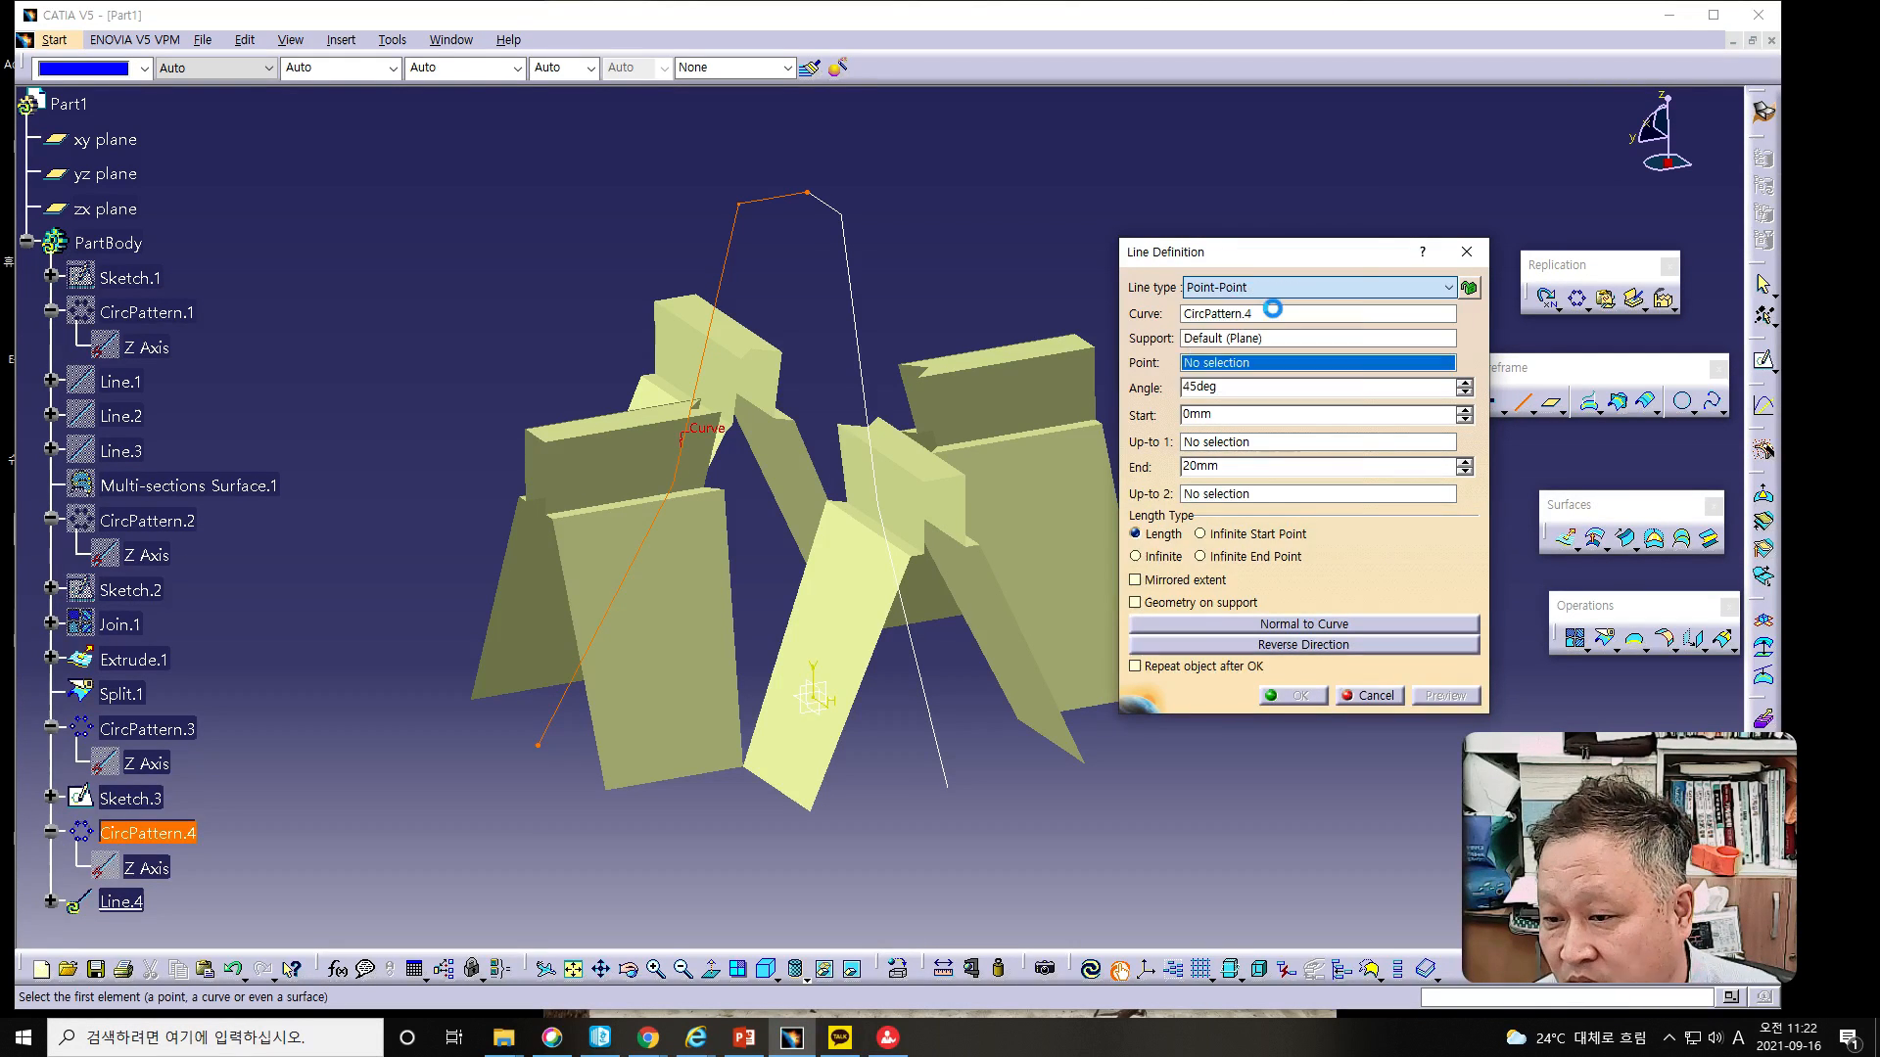
click(750, 211)
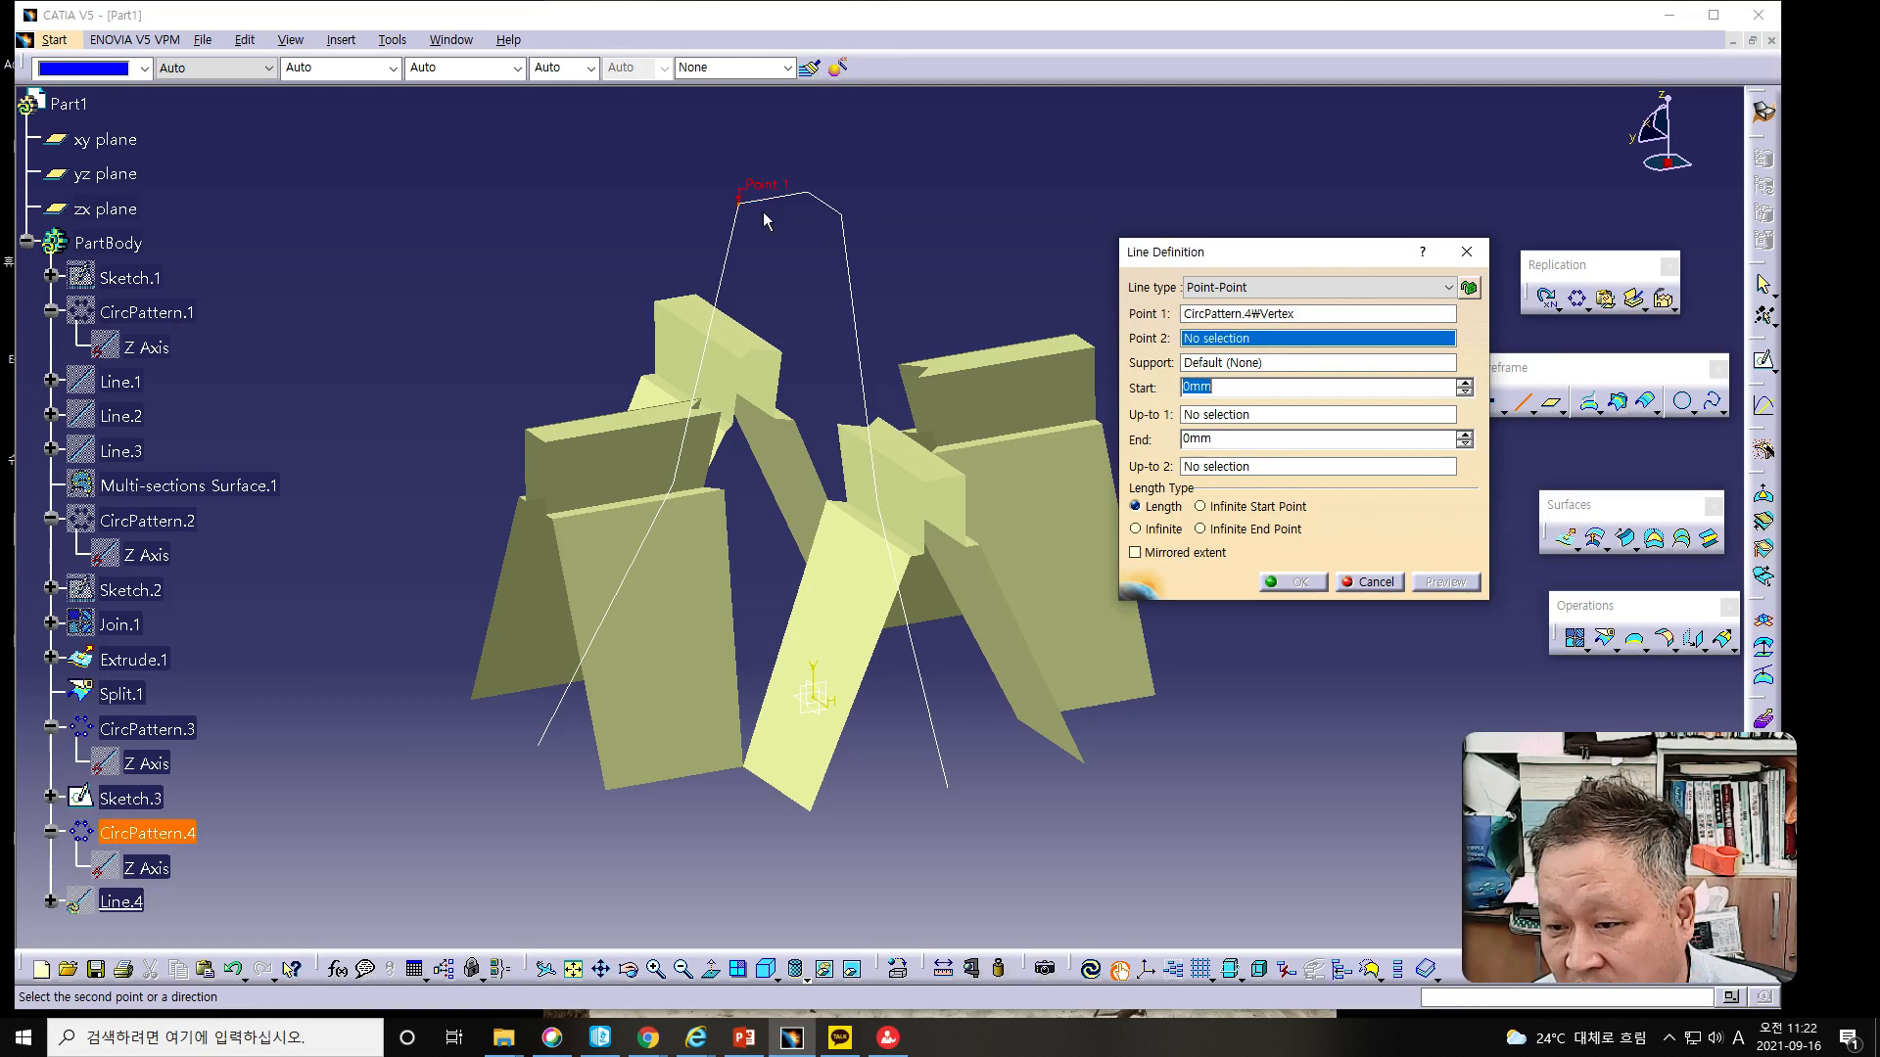
click(846, 215)
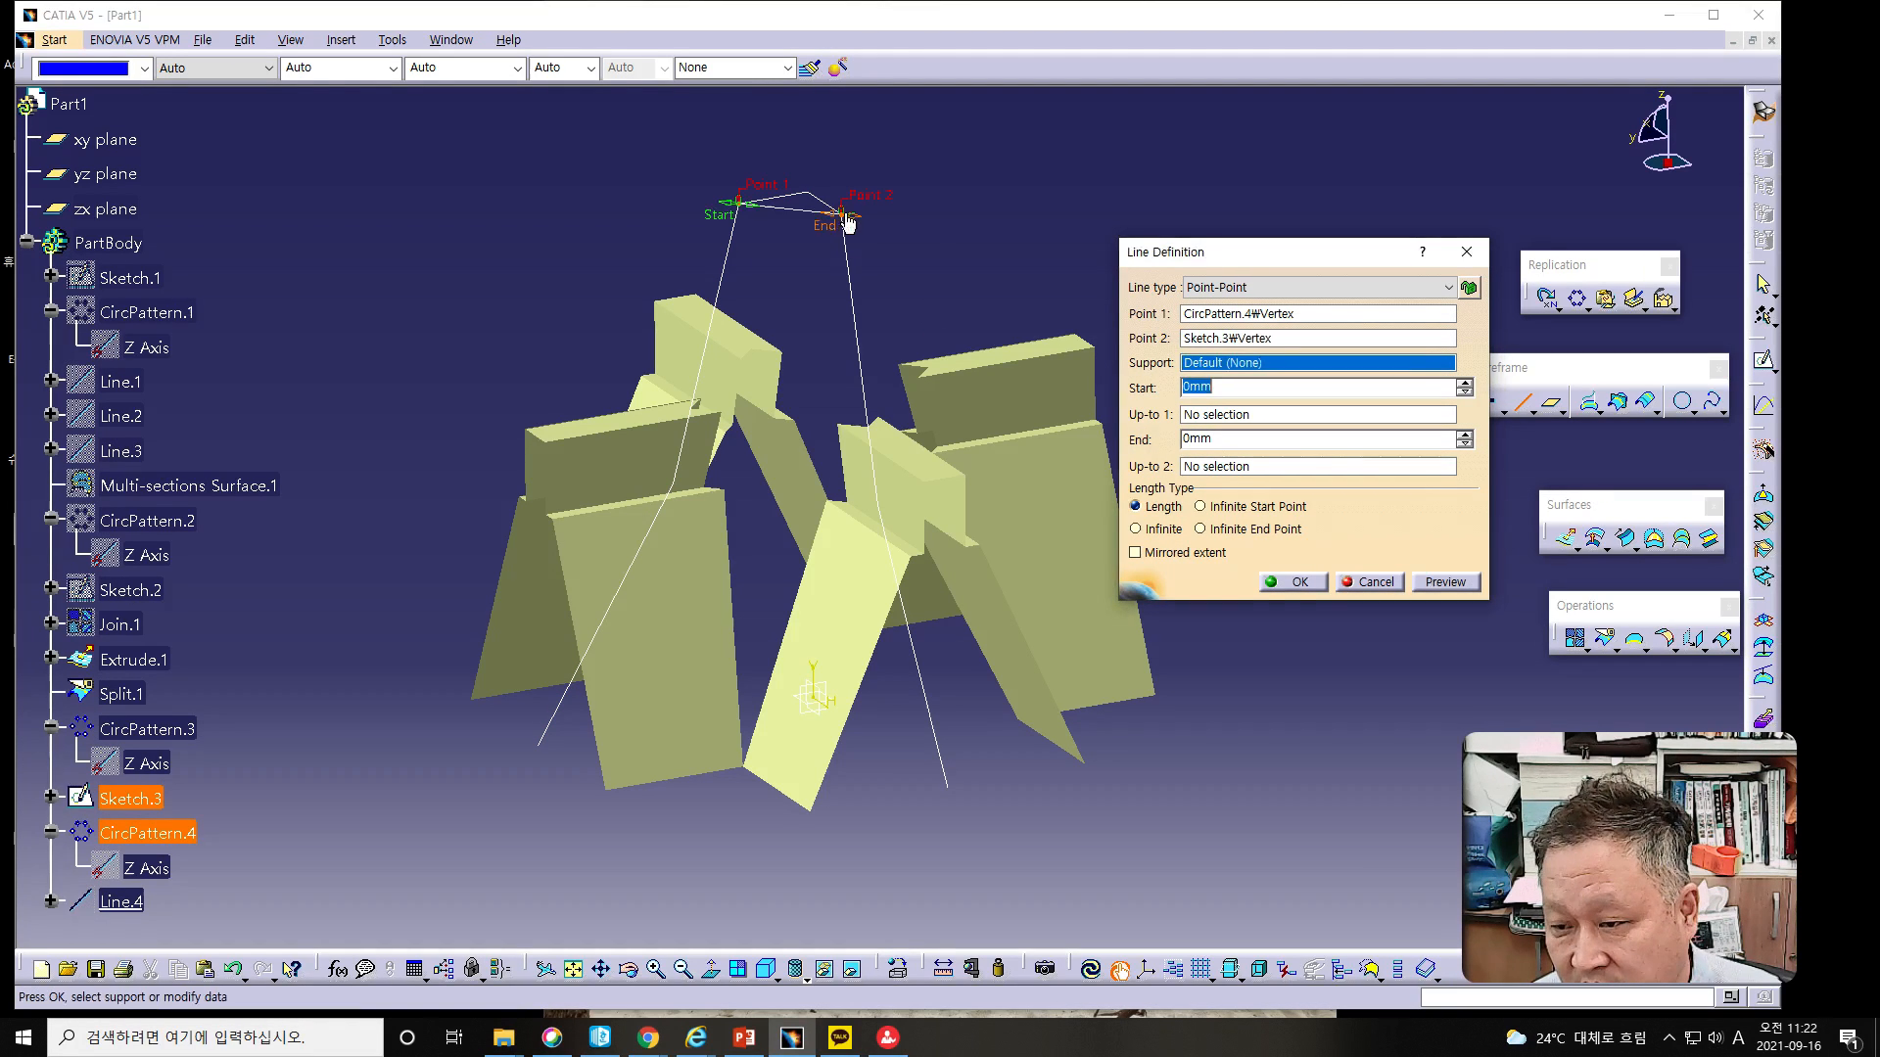
click(1294, 581)
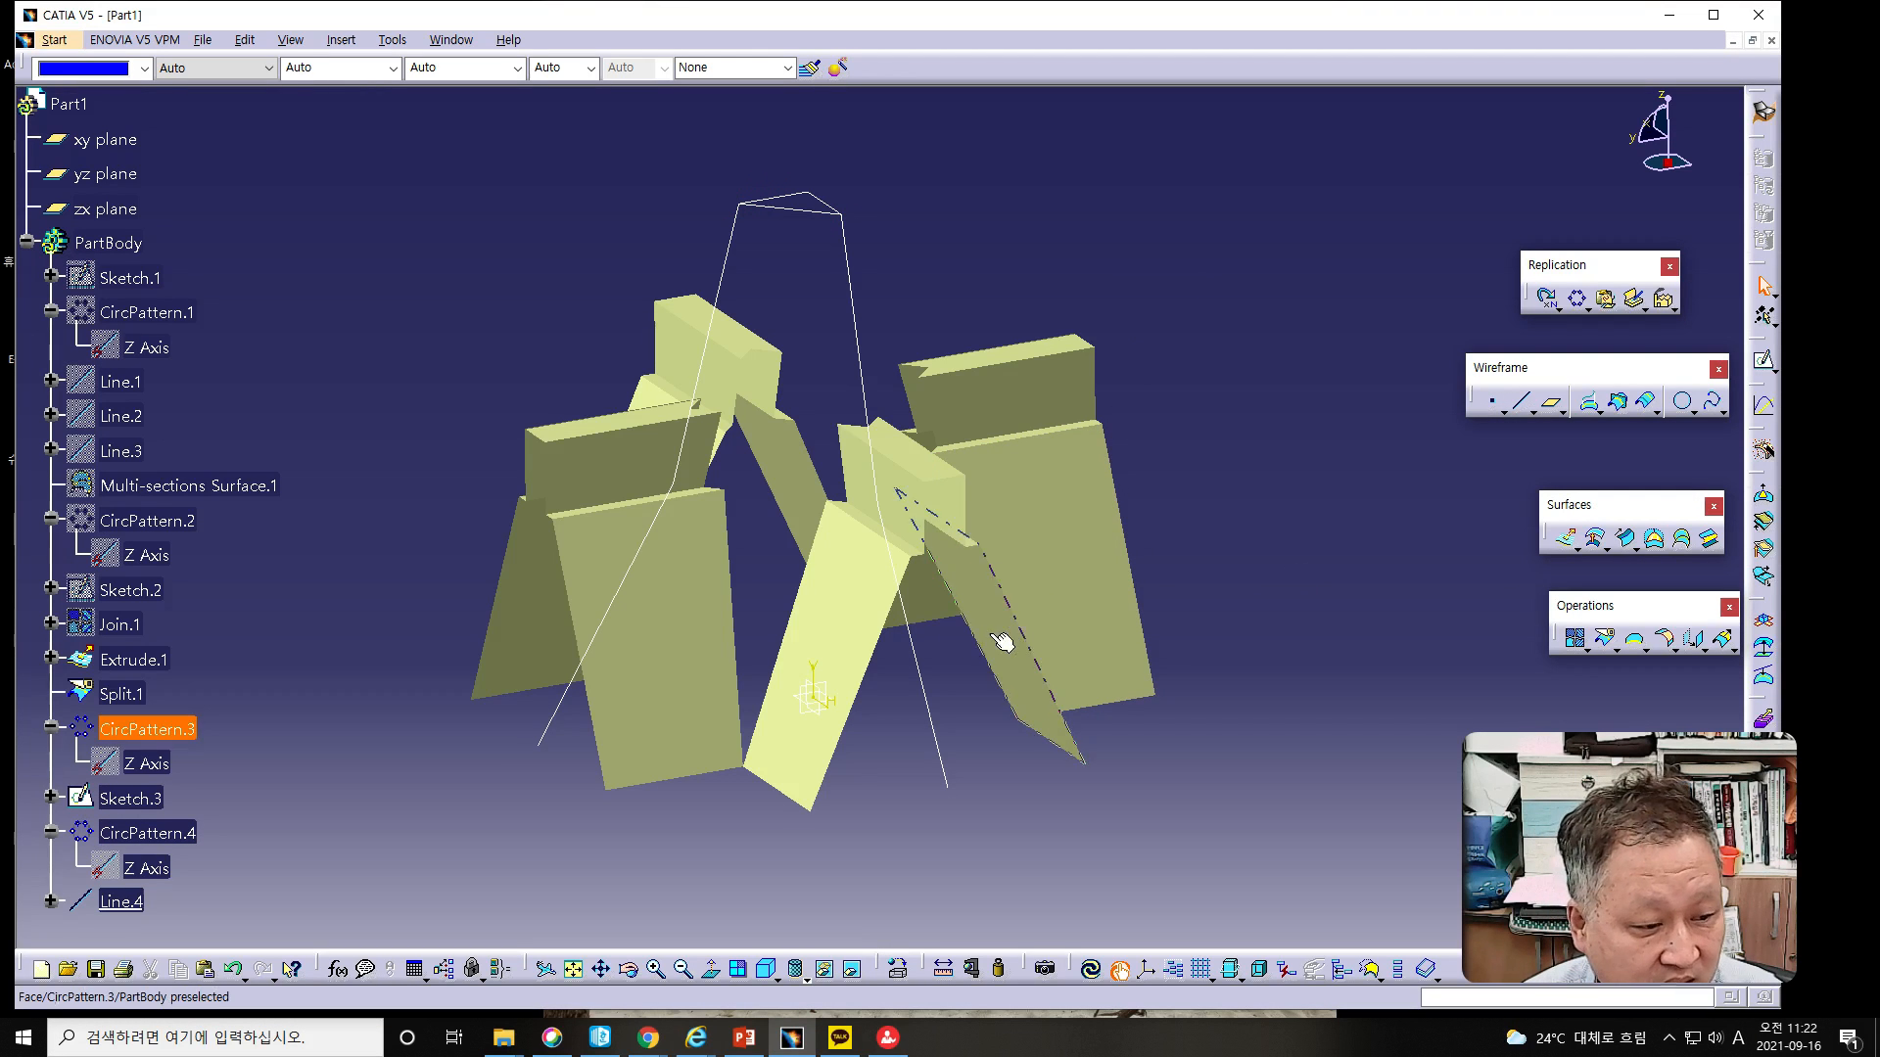
Step: Create a Point-Point line joining the middle bend vertices of the patterned and original profiles
key(alt+Tab)
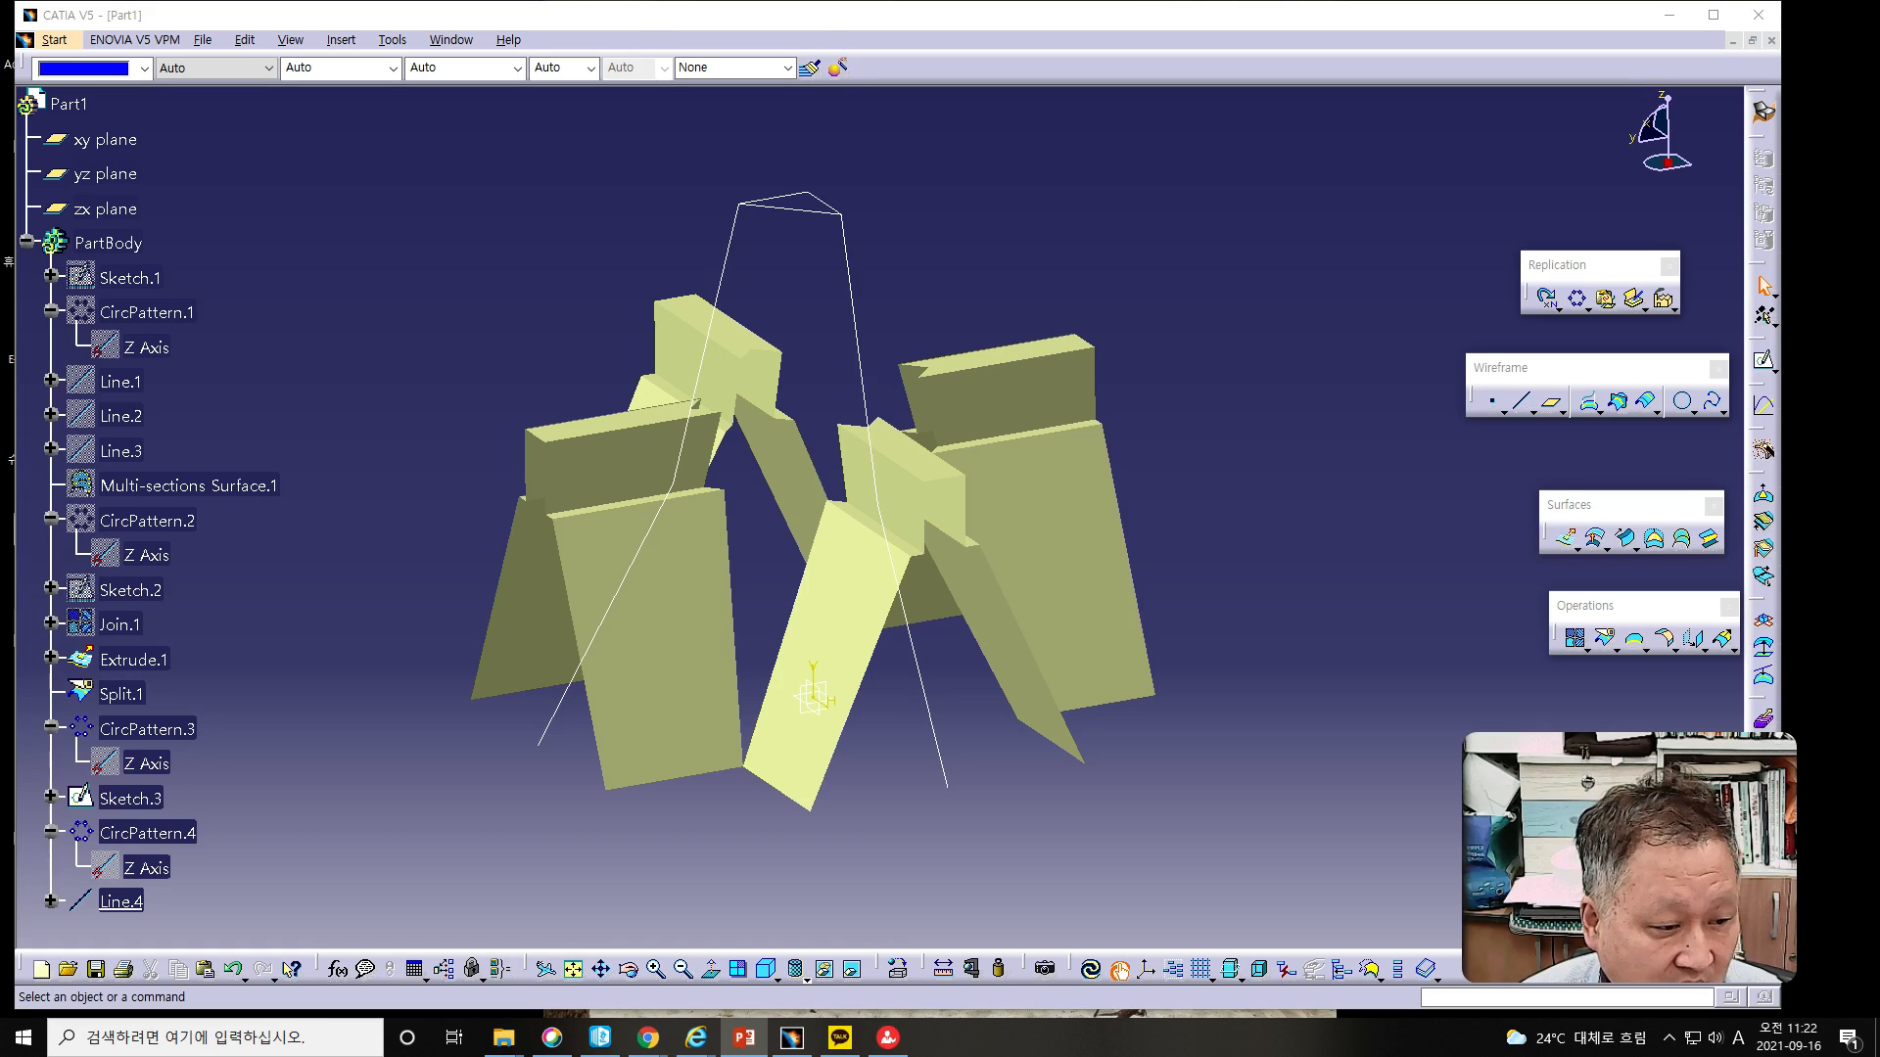
key(alt+Tab)
click(1492, 401)
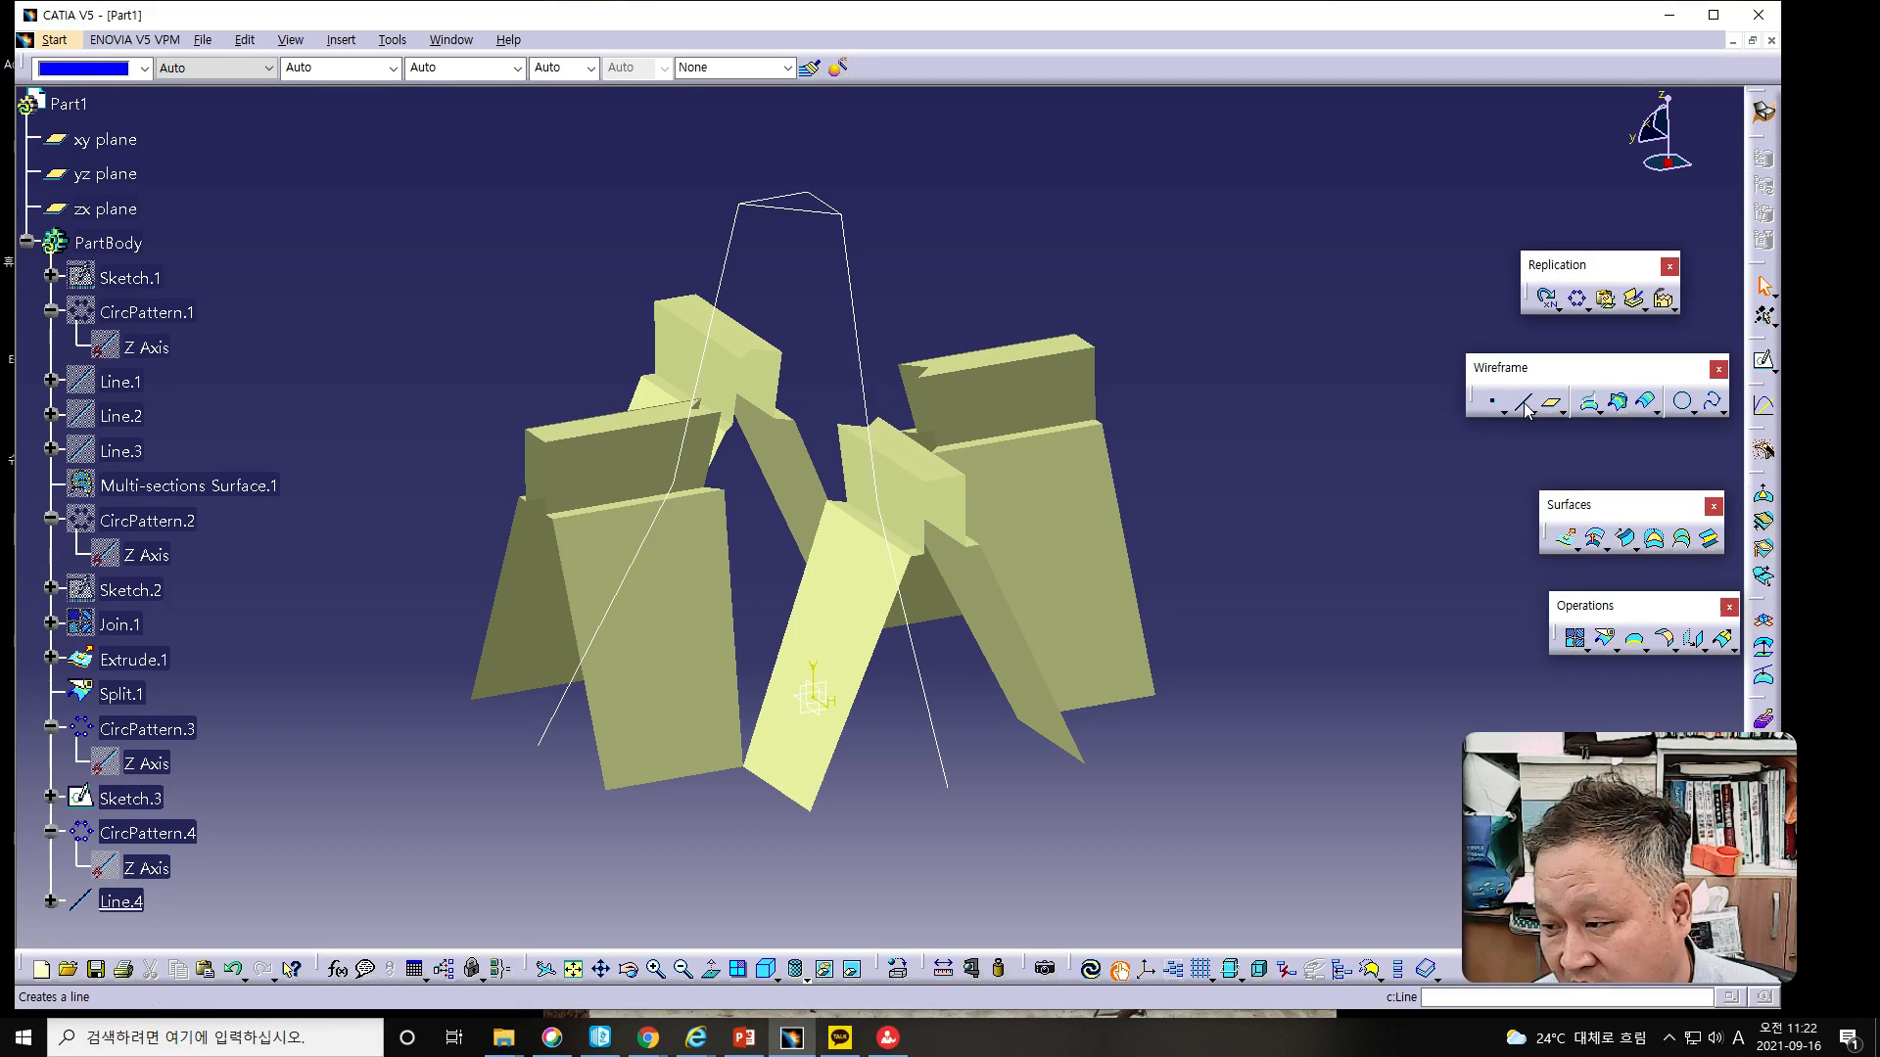
click(1522, 402)
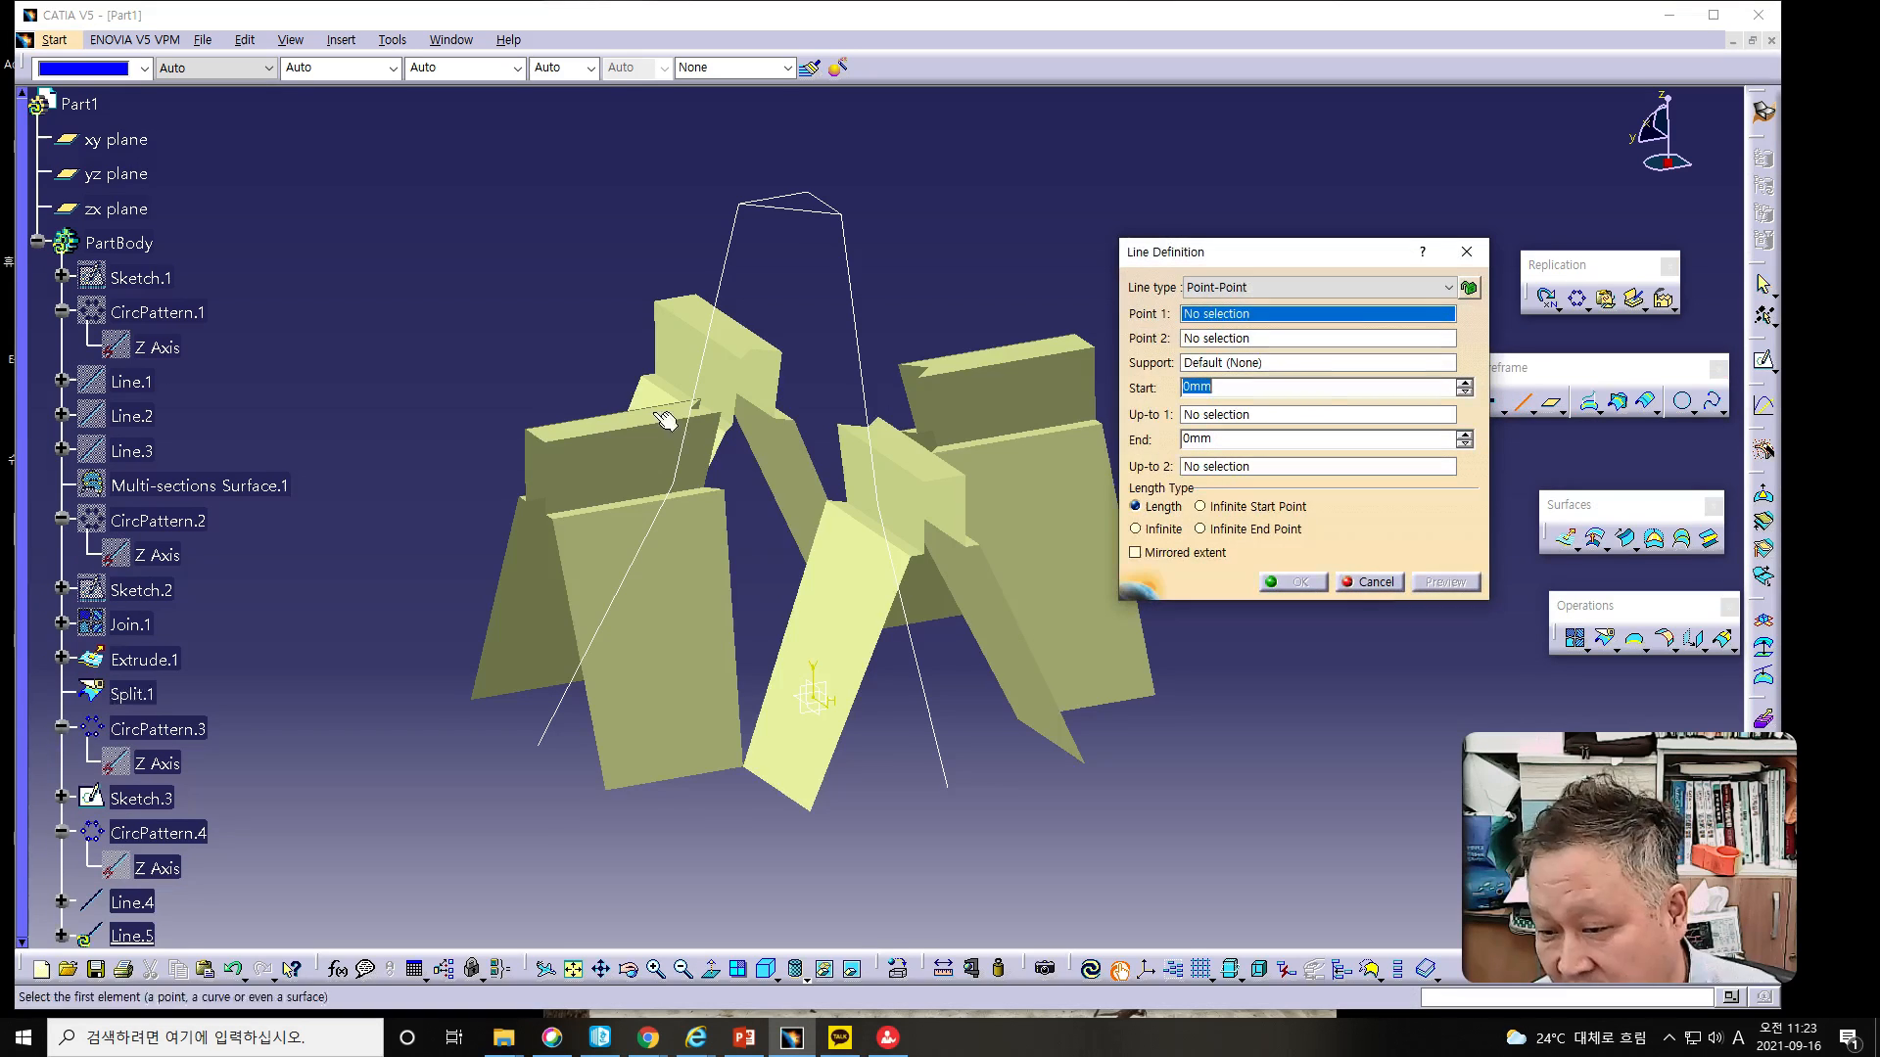
click(679, 487)
click(891, 514)
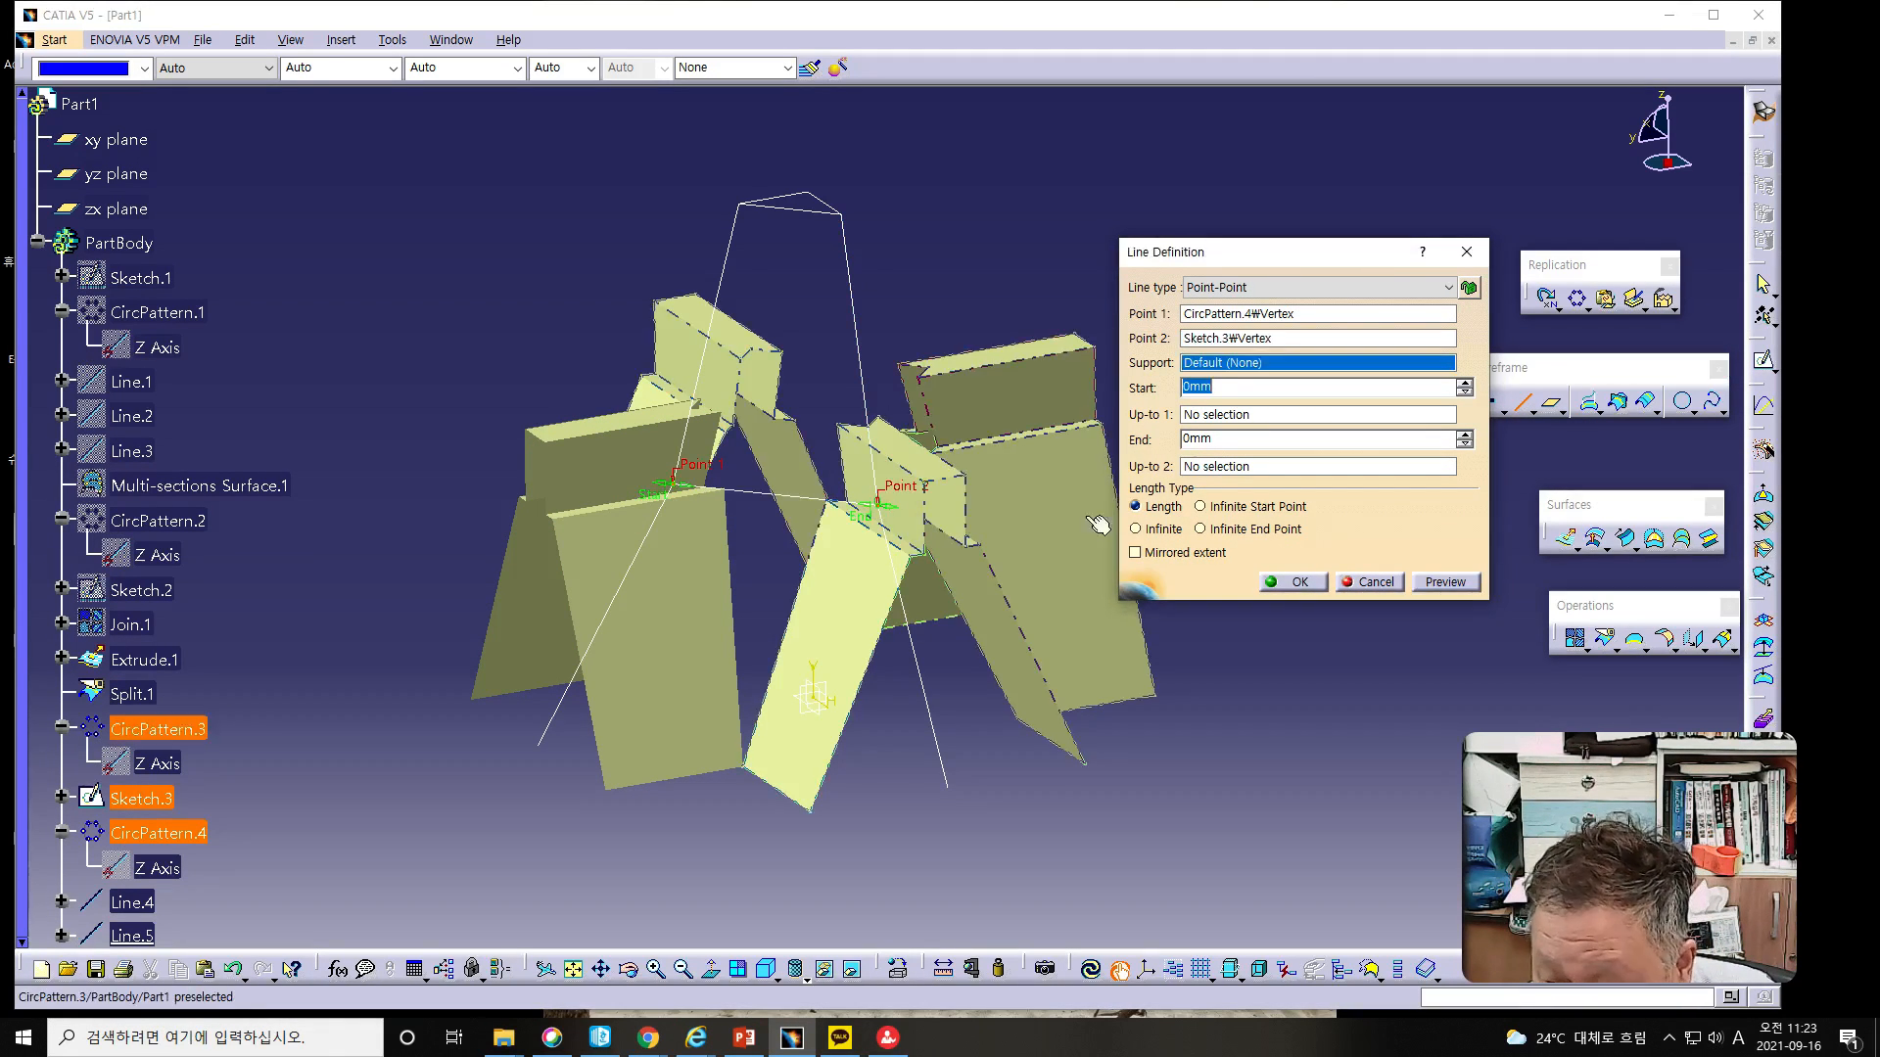
click(1299, 582)
Step: Create a Point-Point line joining the lower end vertices of the patterned profile and the original profile
click(1527, 402)
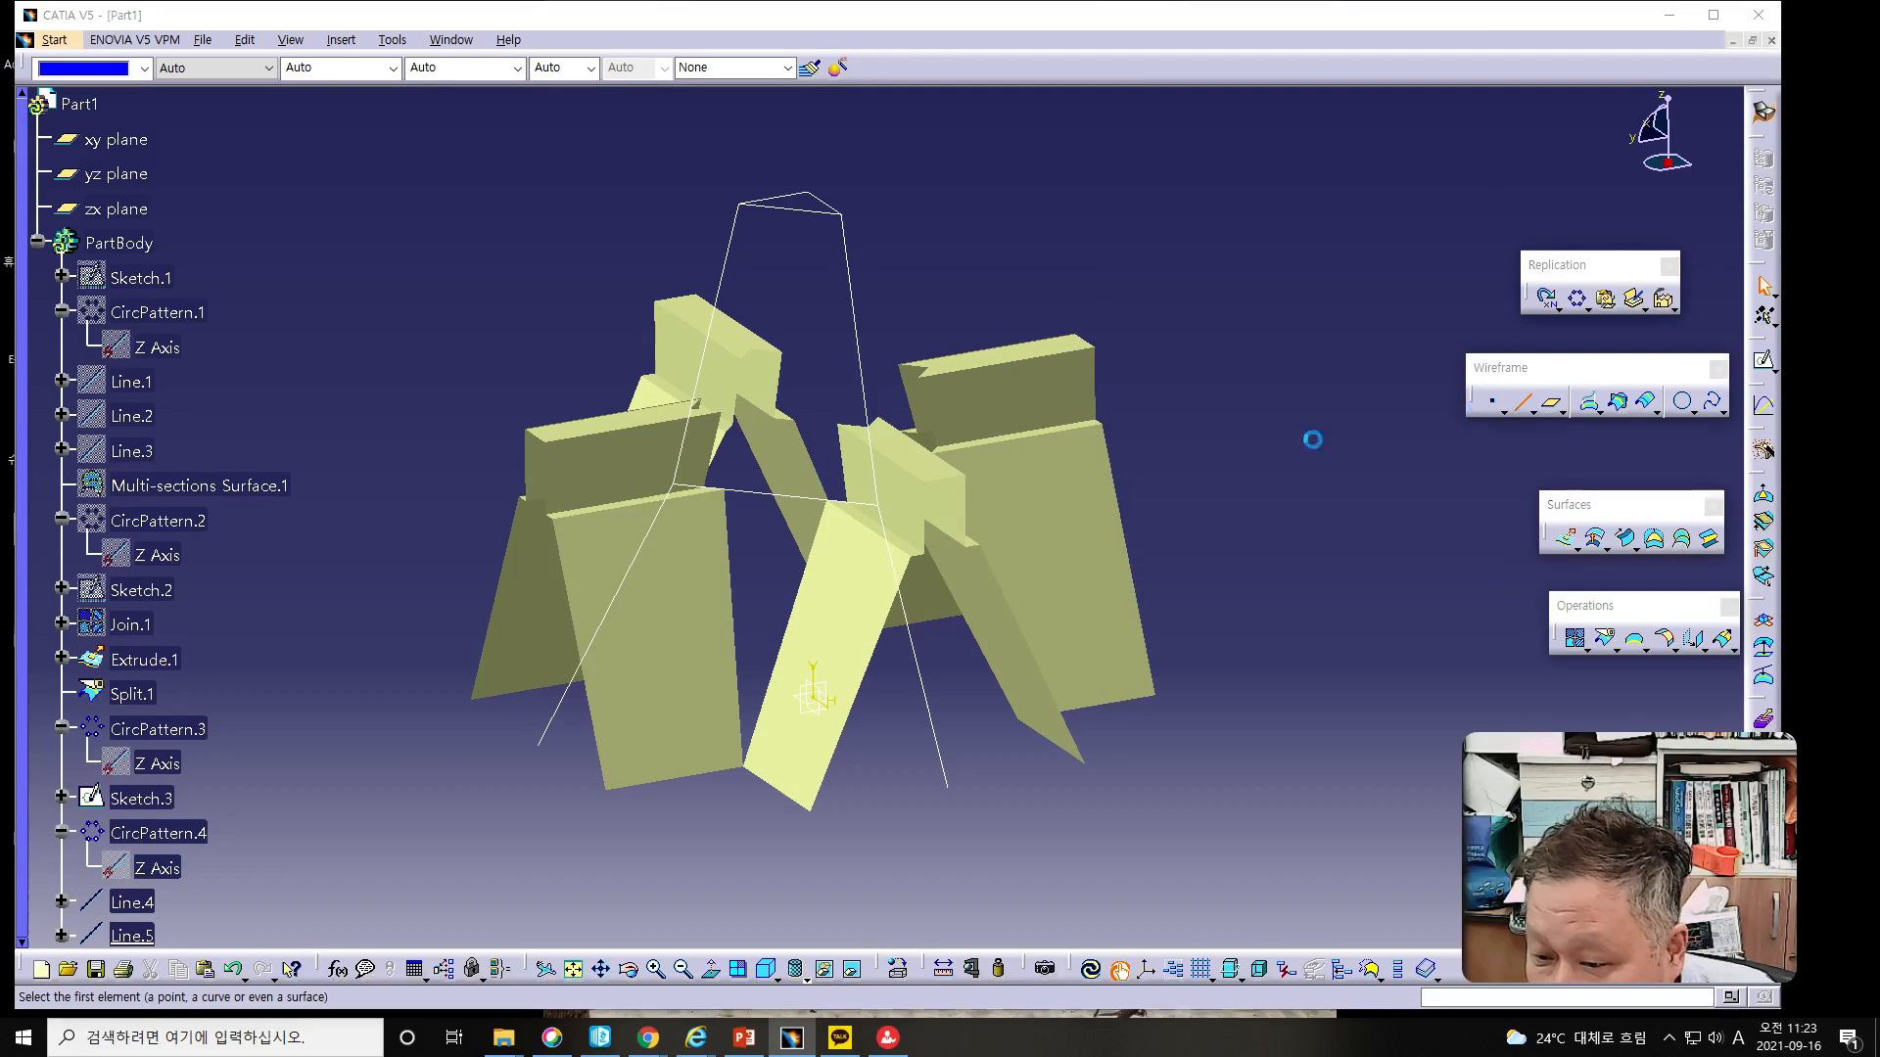
click(541, 748)
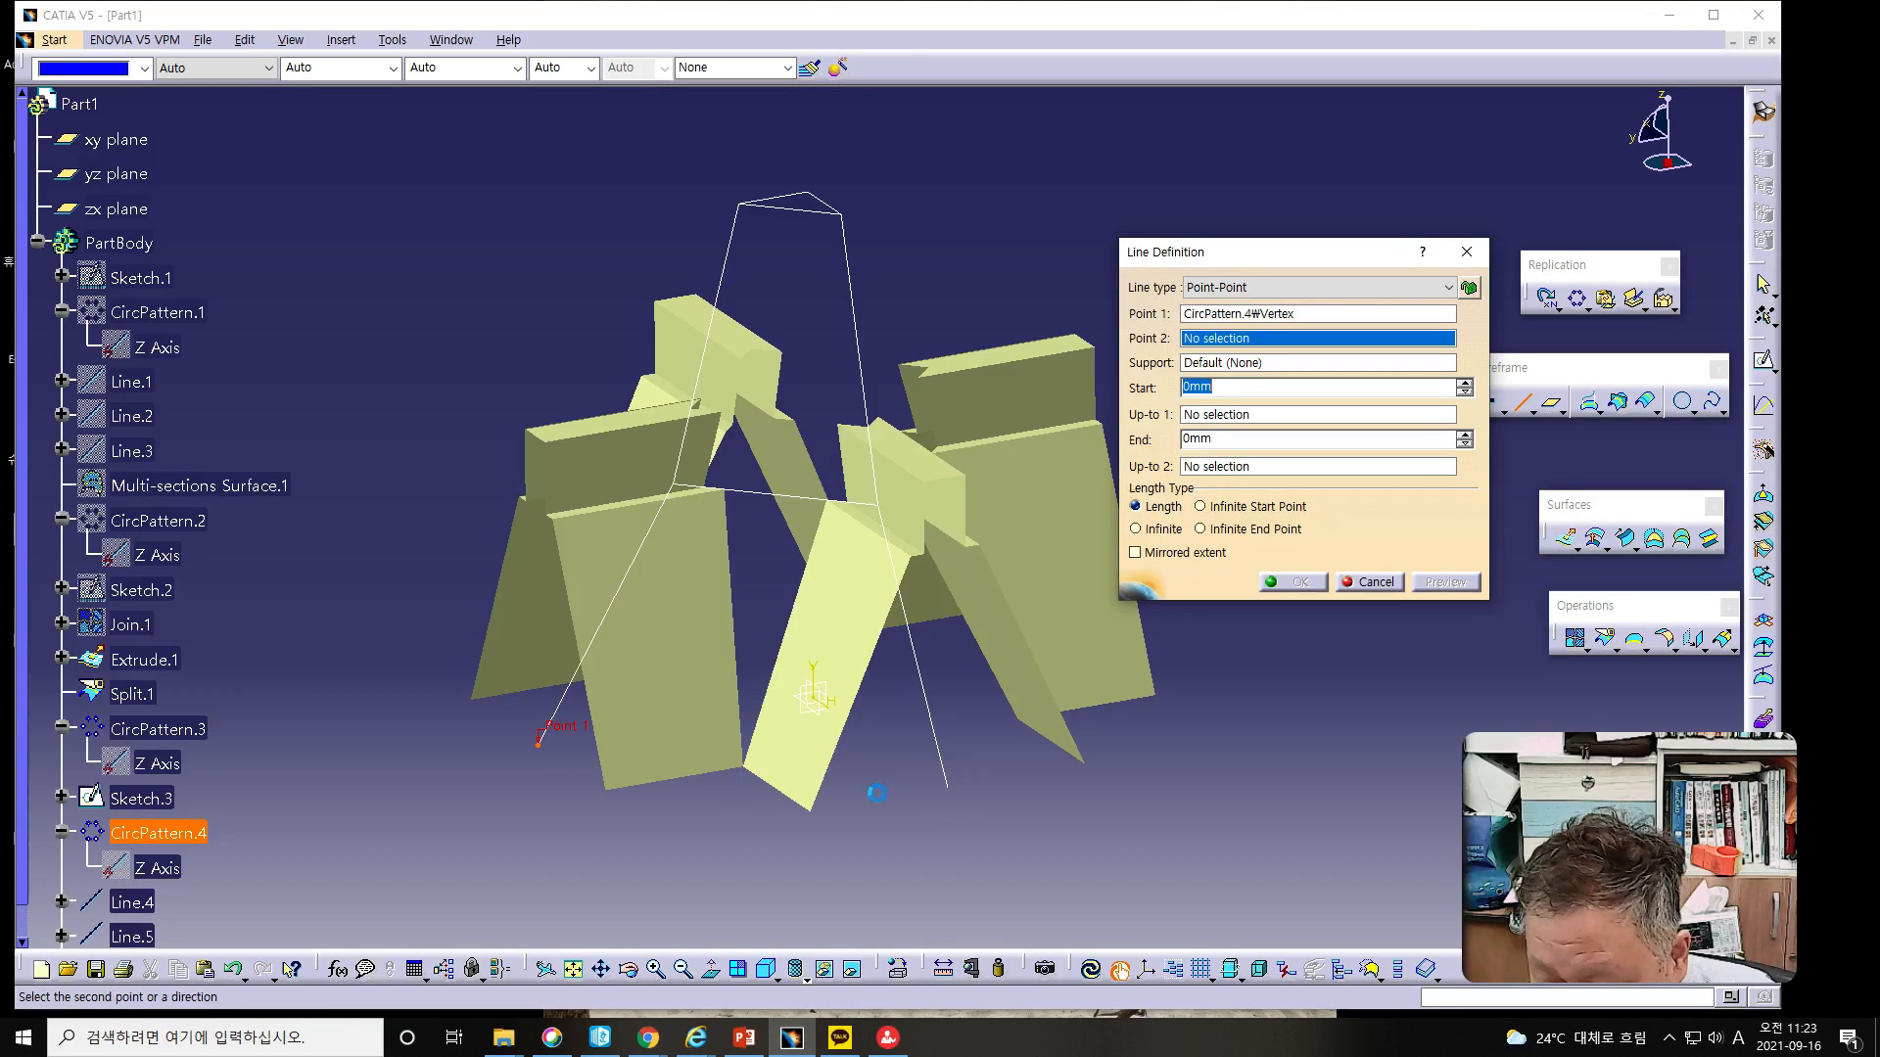
click(947, 786)
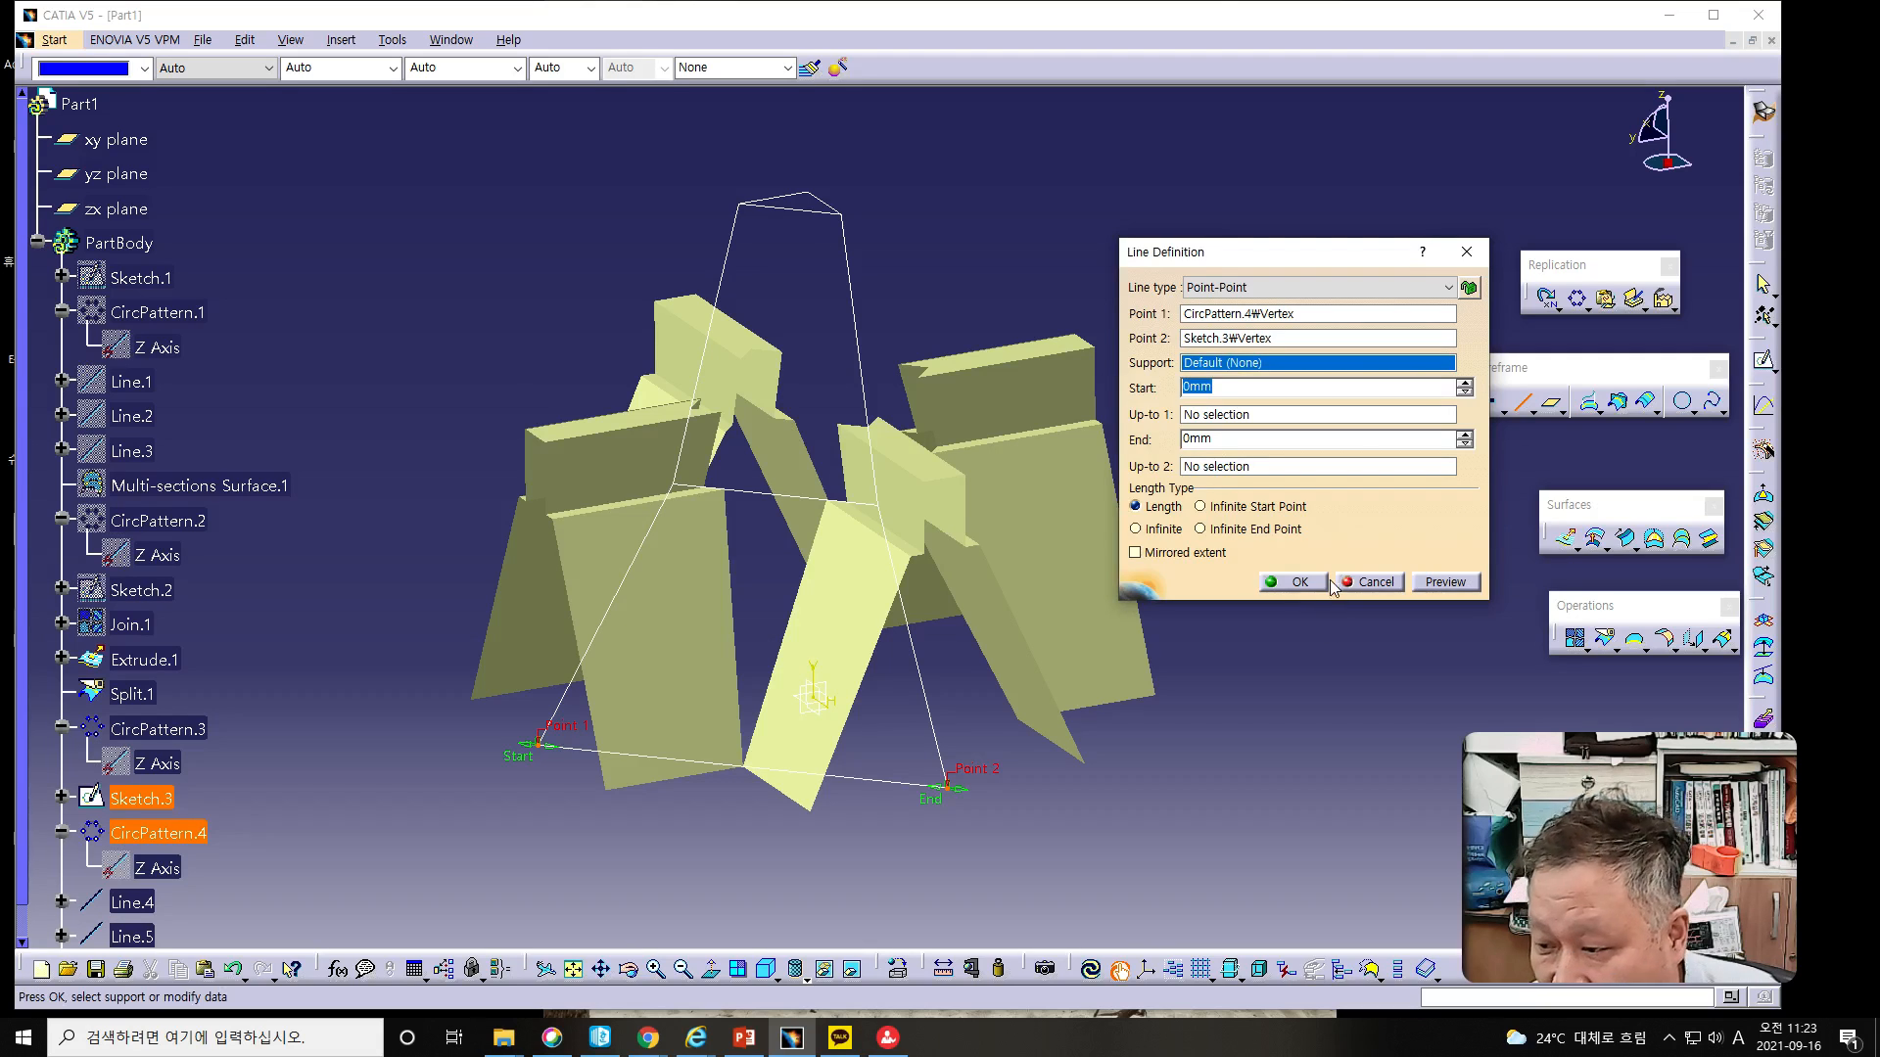
click(1294, 582)
Step: Start a multi-sections surface with the original profile Sketch.3 and the patterned profile CircPattern.4 as its sections
middle_drag(1288, 648, 1077, 568)
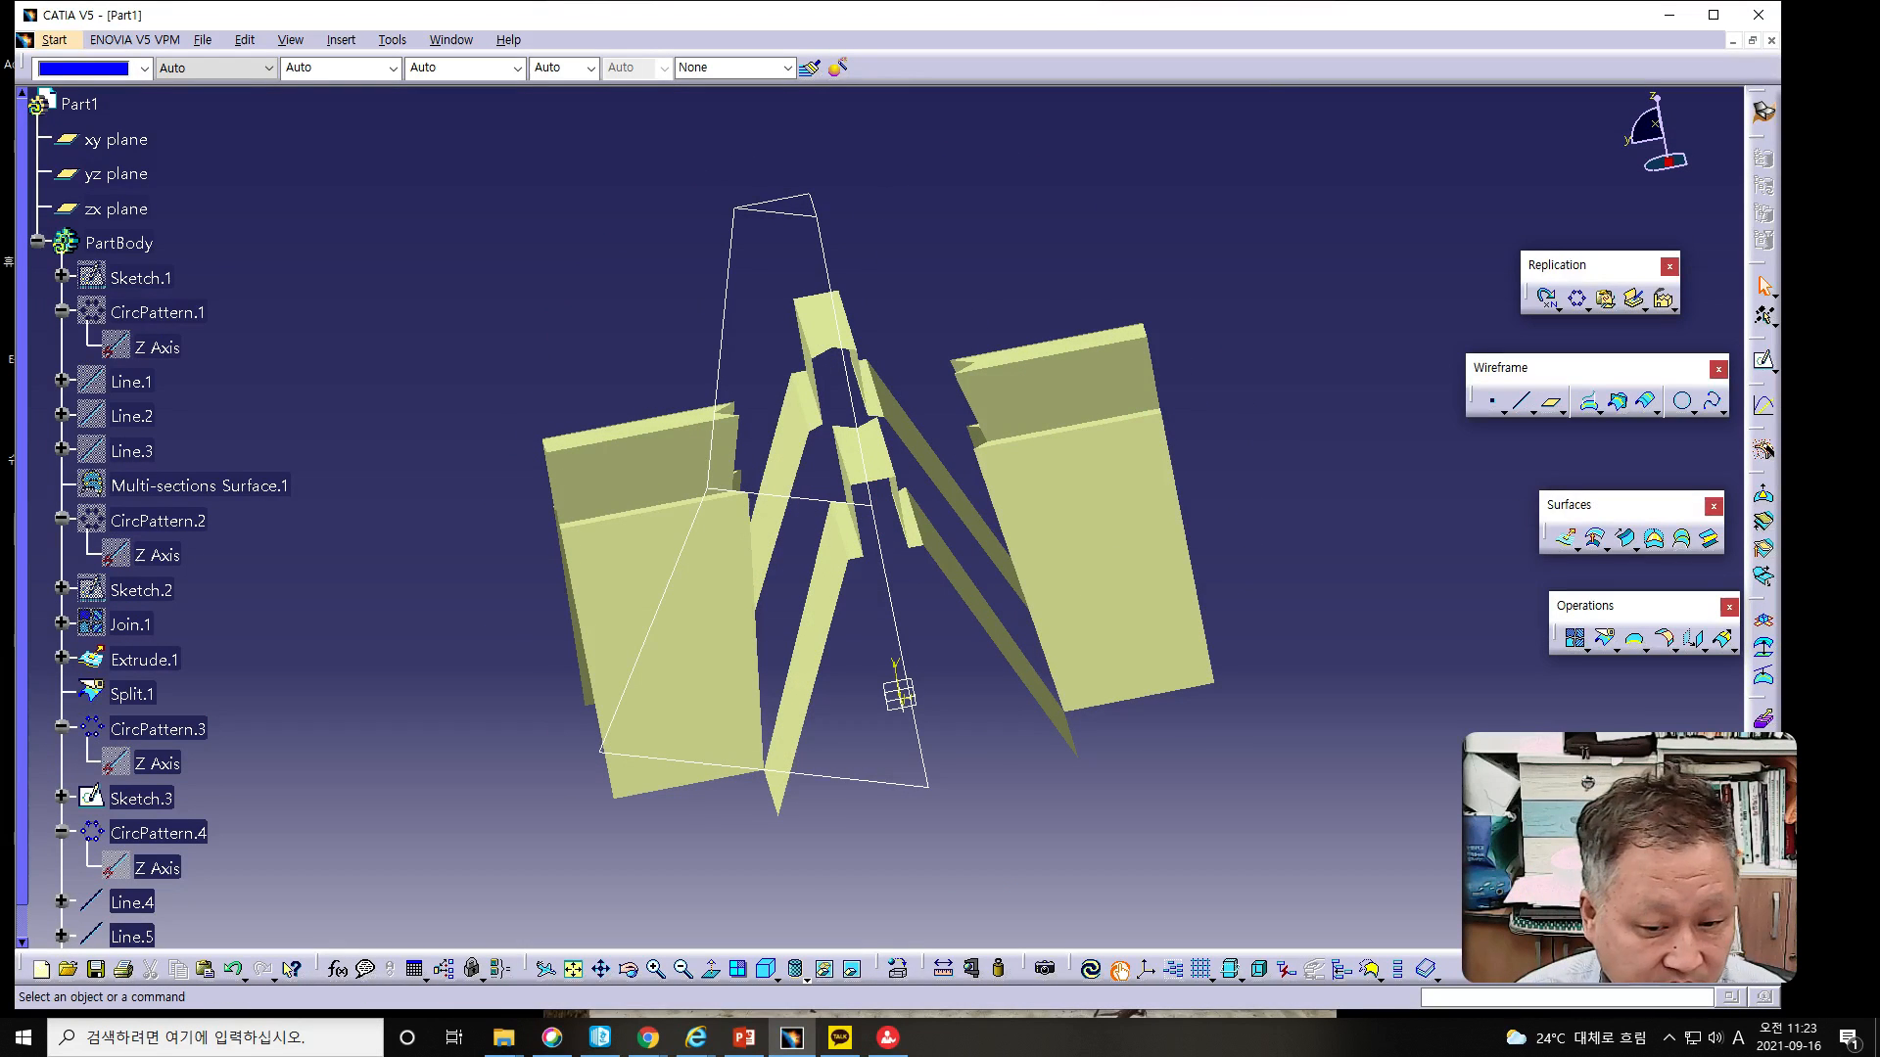
key(alt+Tab)
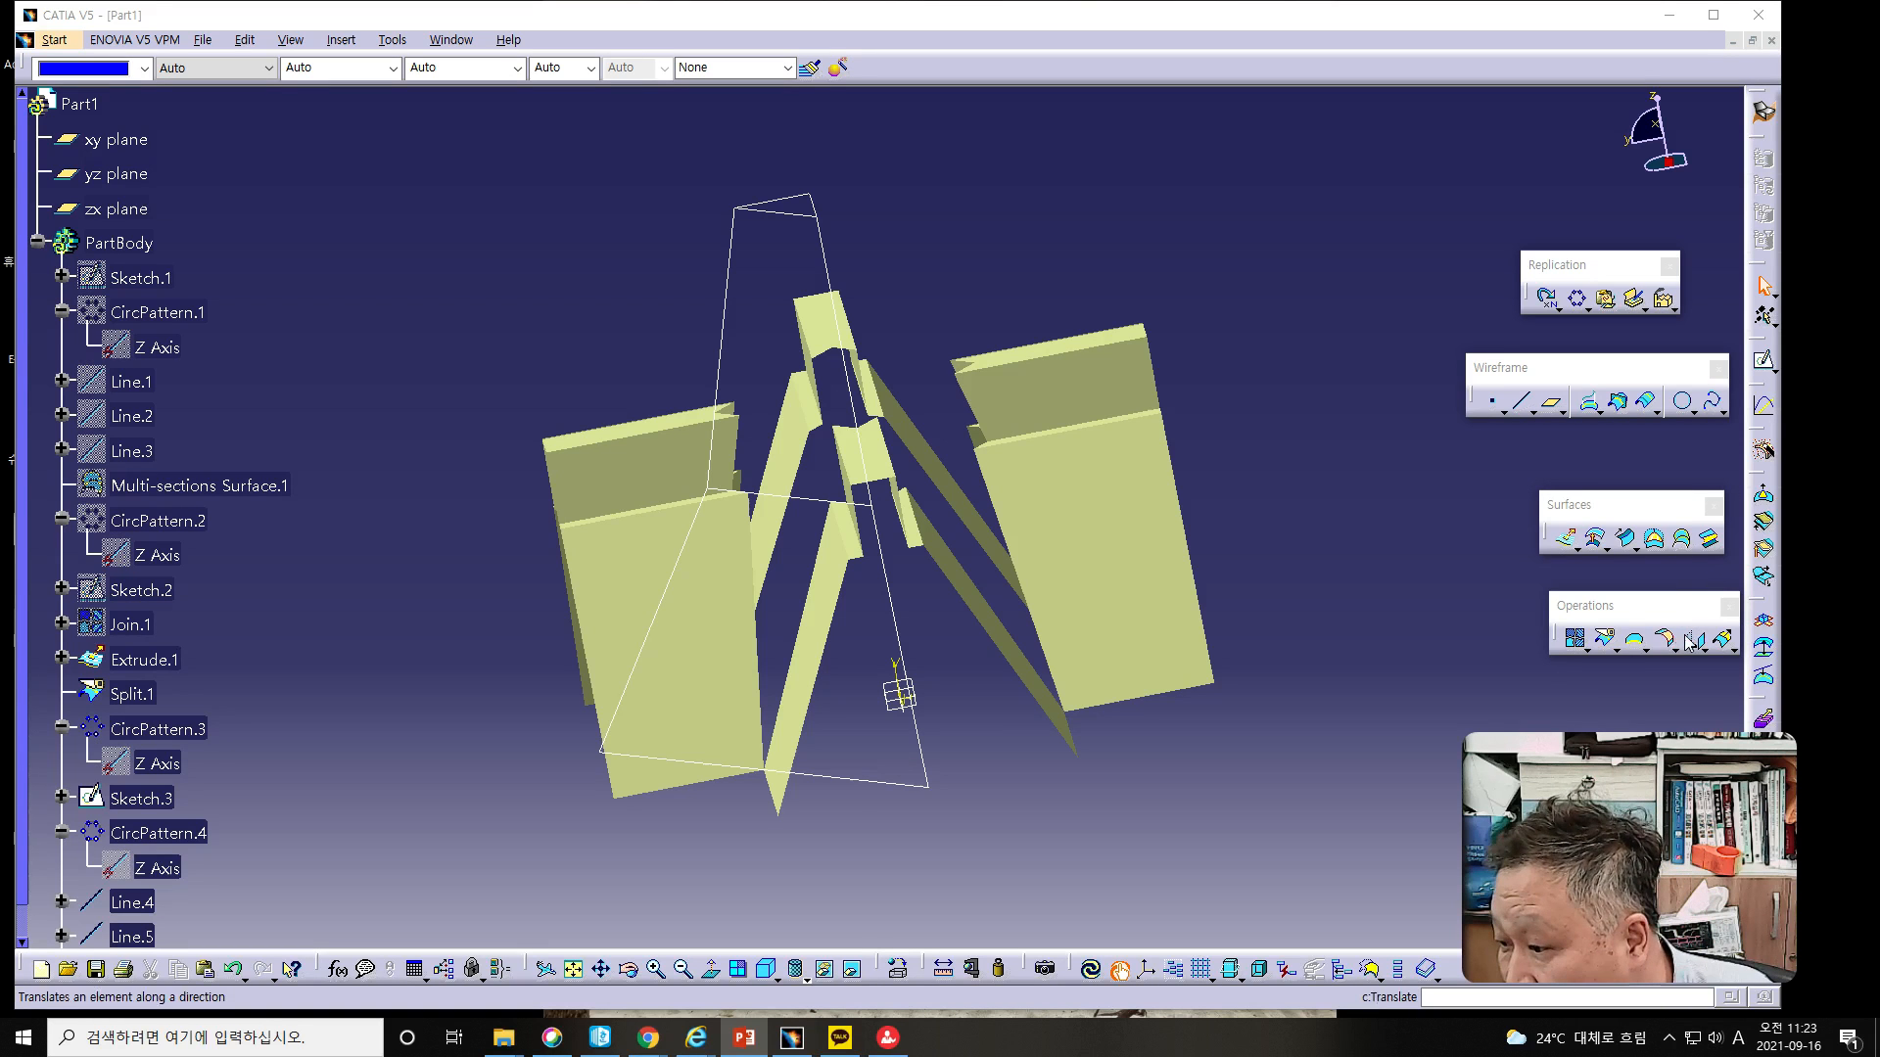
click(1684, 541)
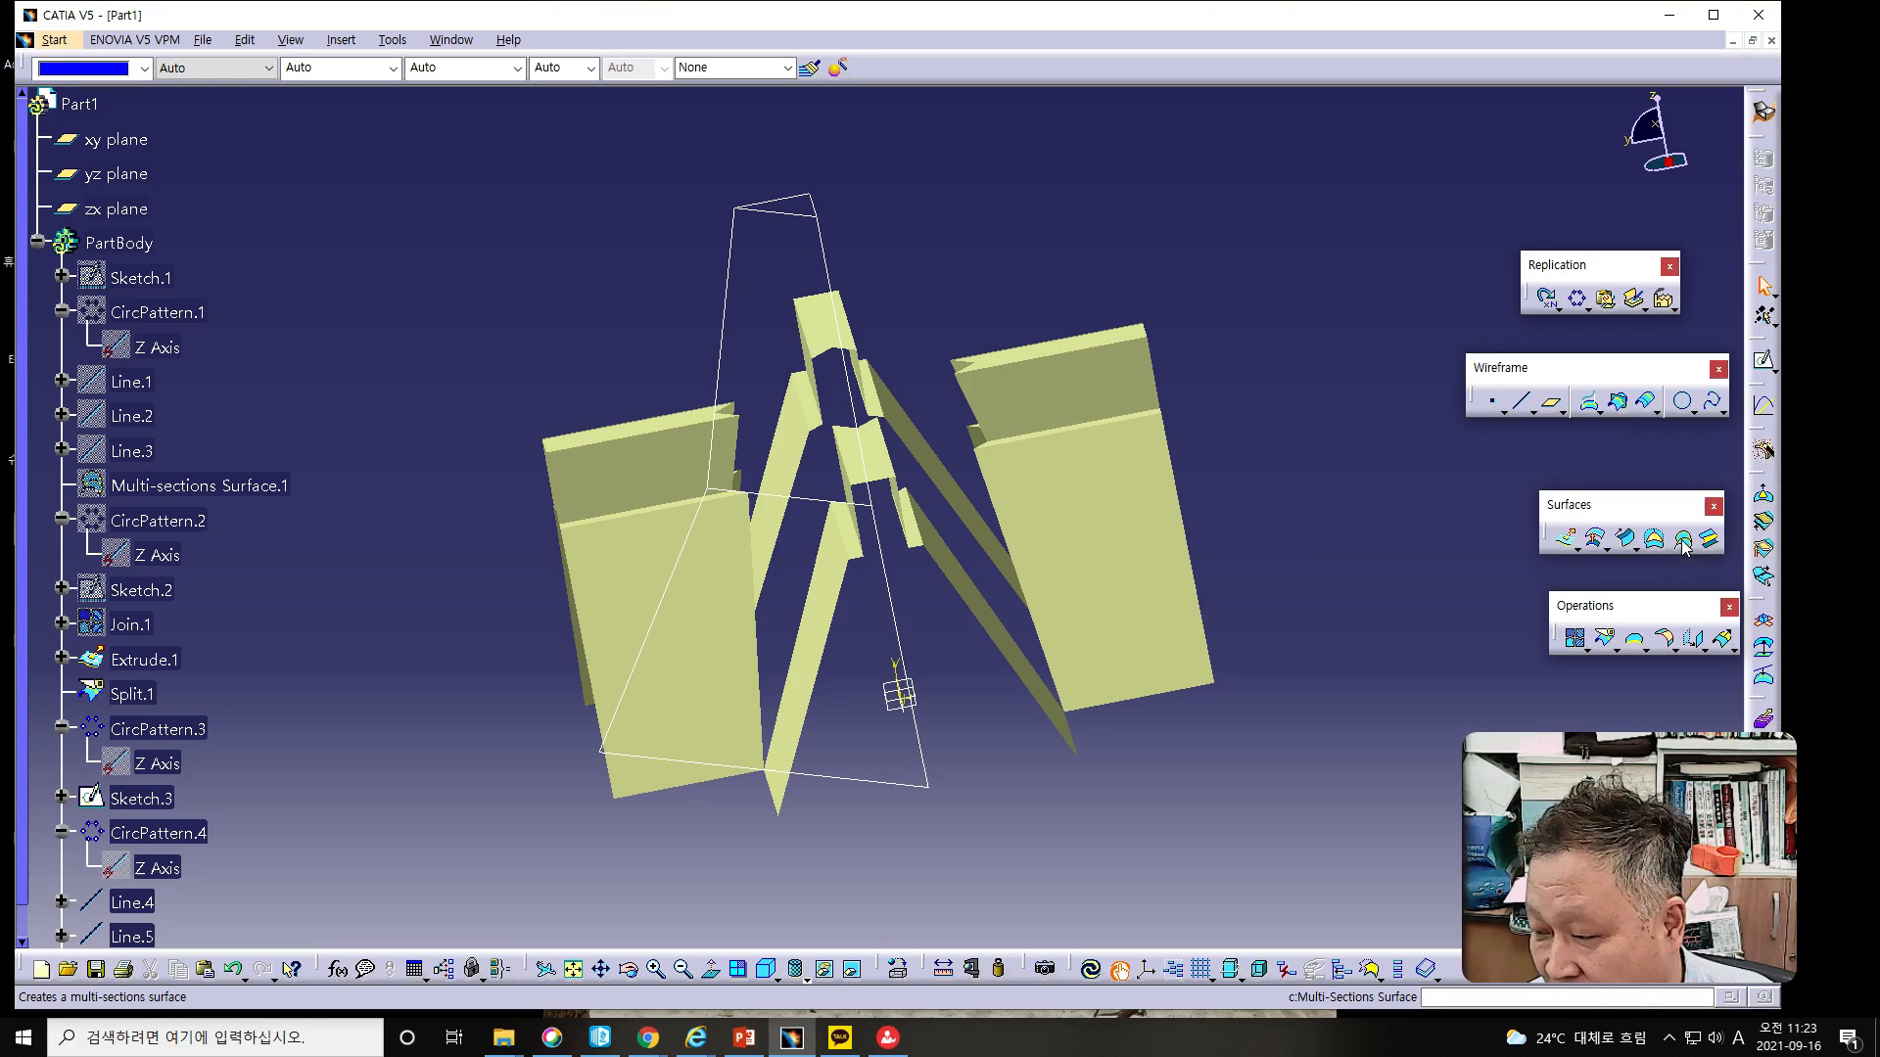
click(1685, 545)
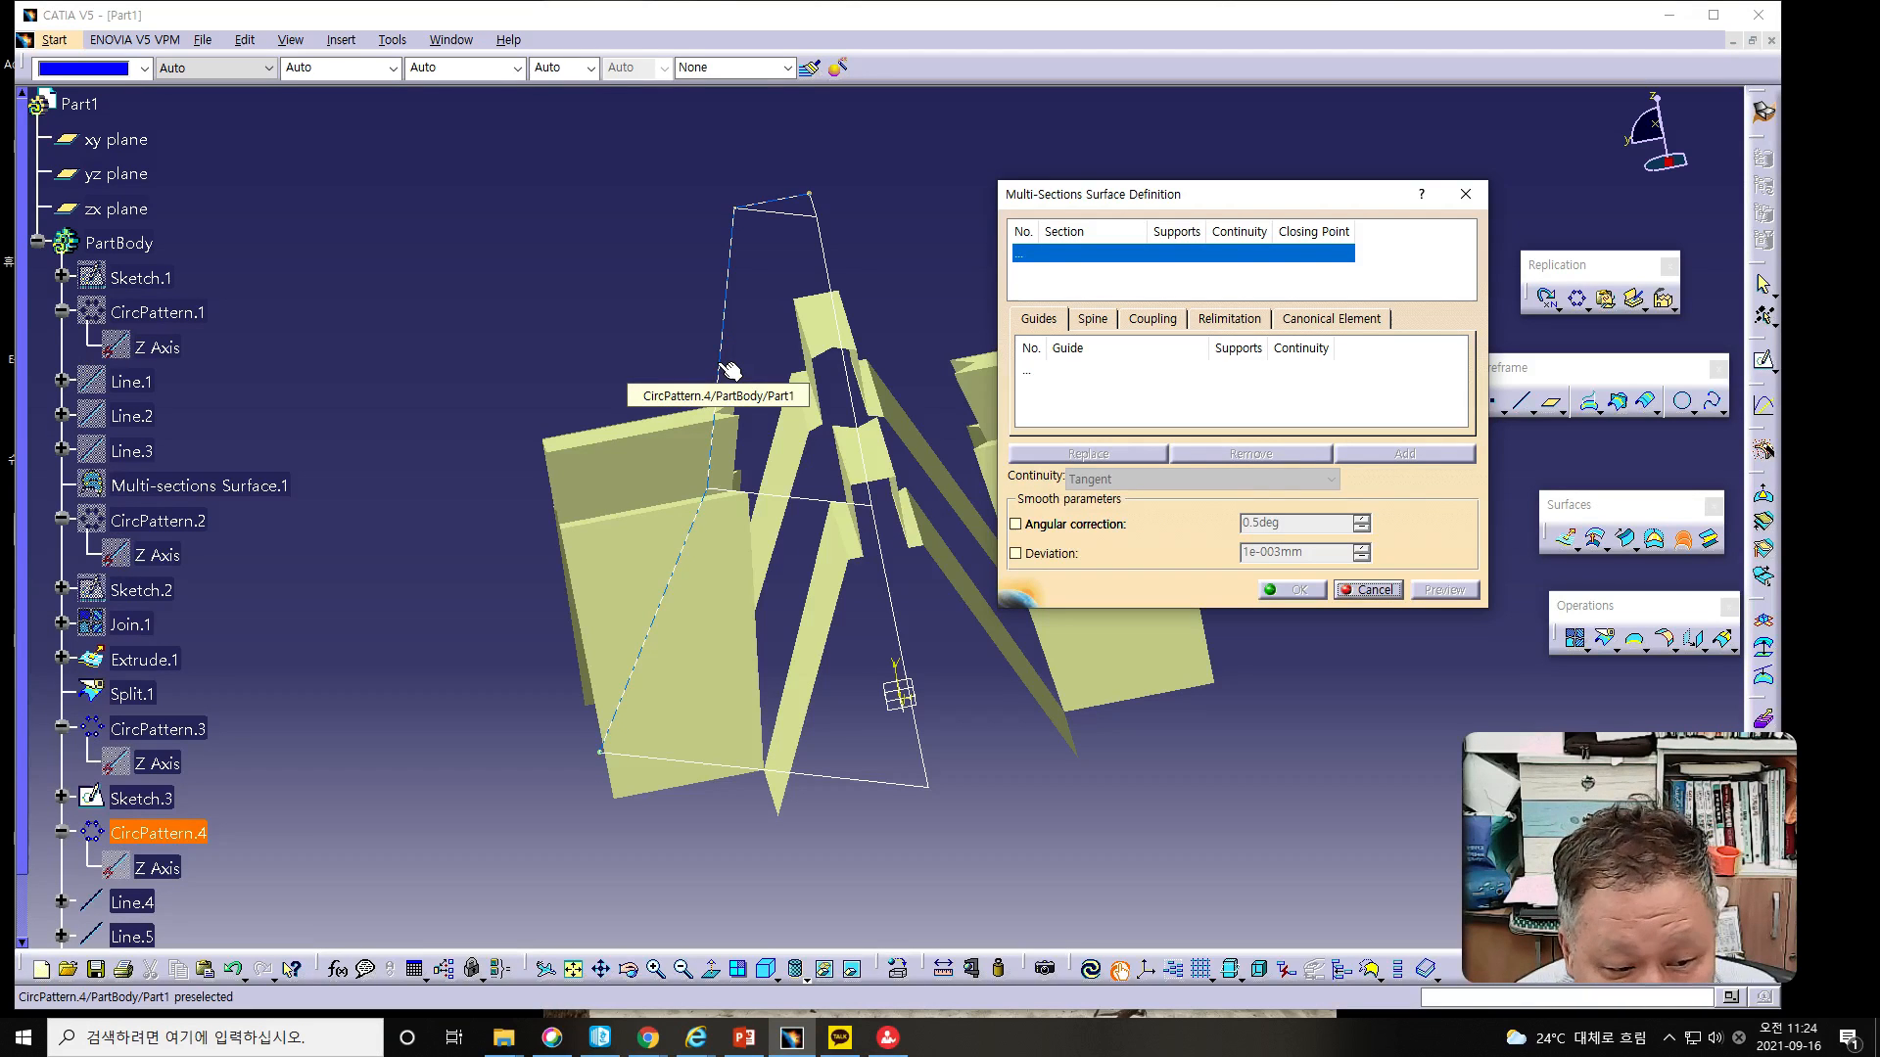
click(841, 344)
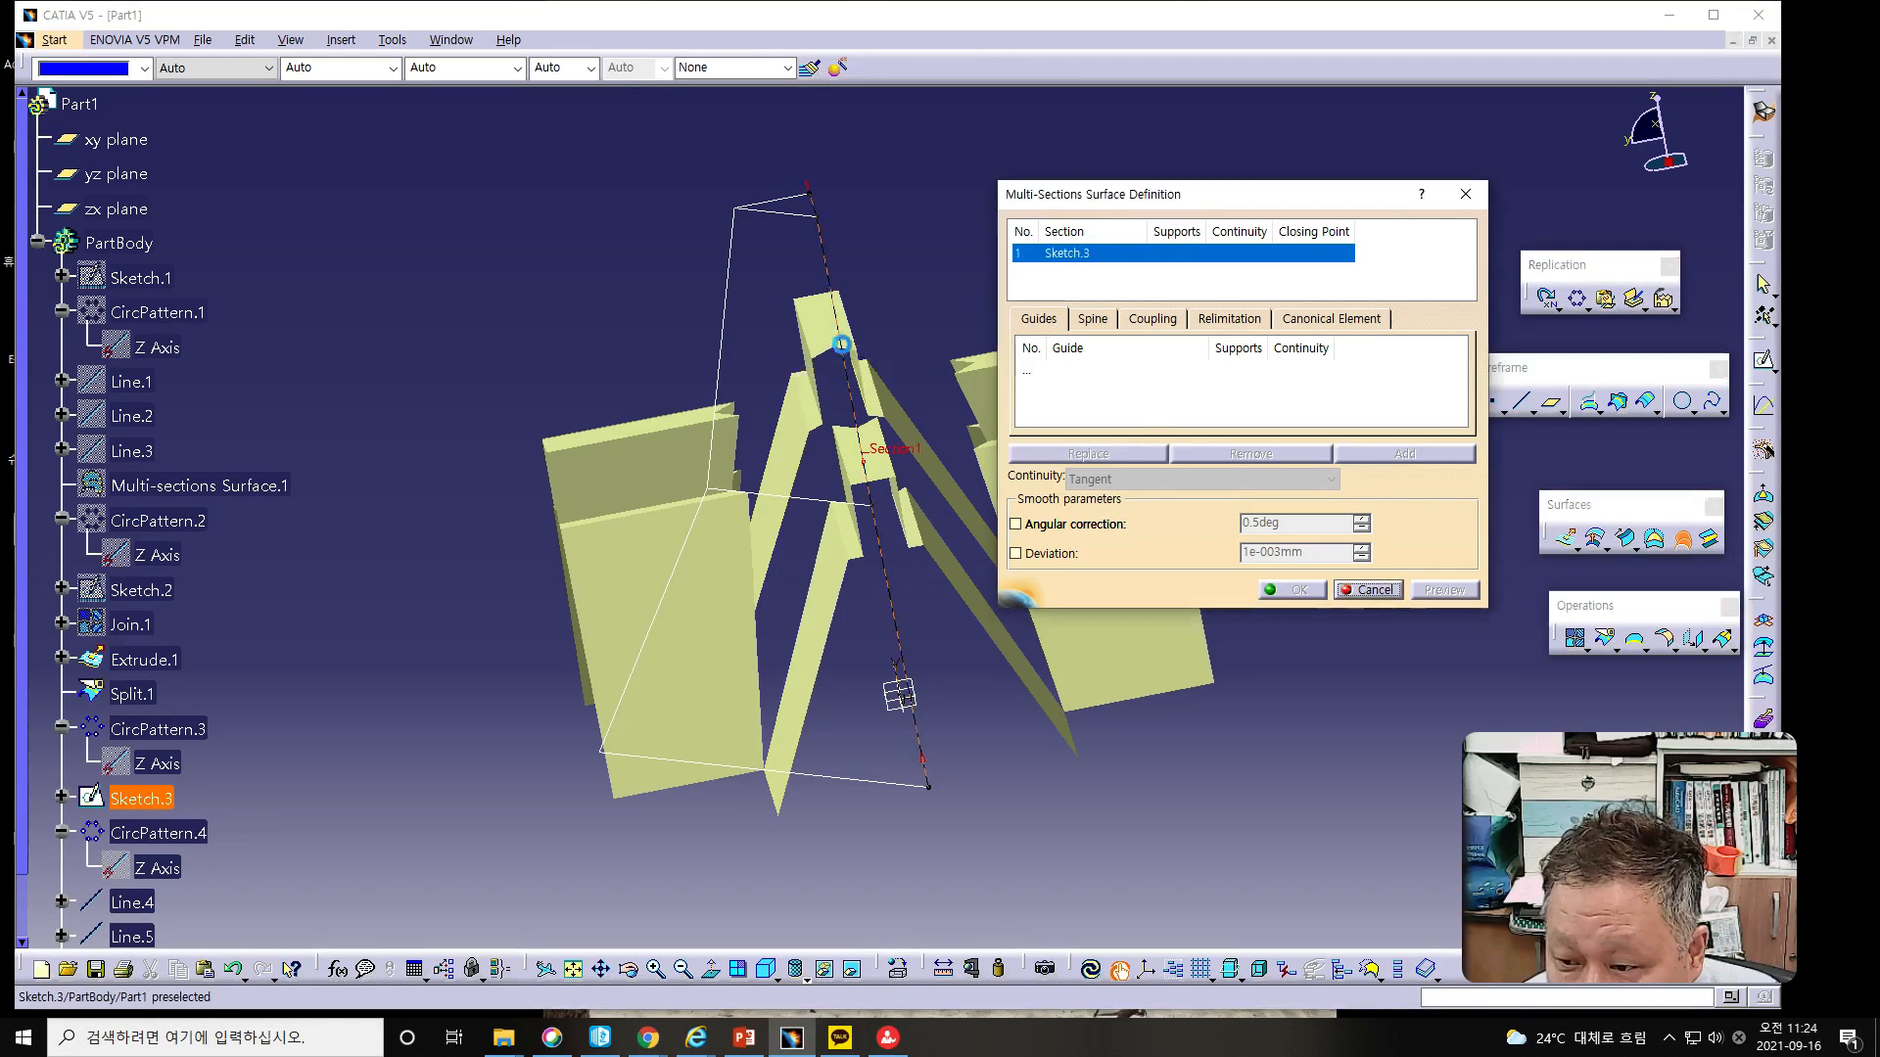
click(721, 338)
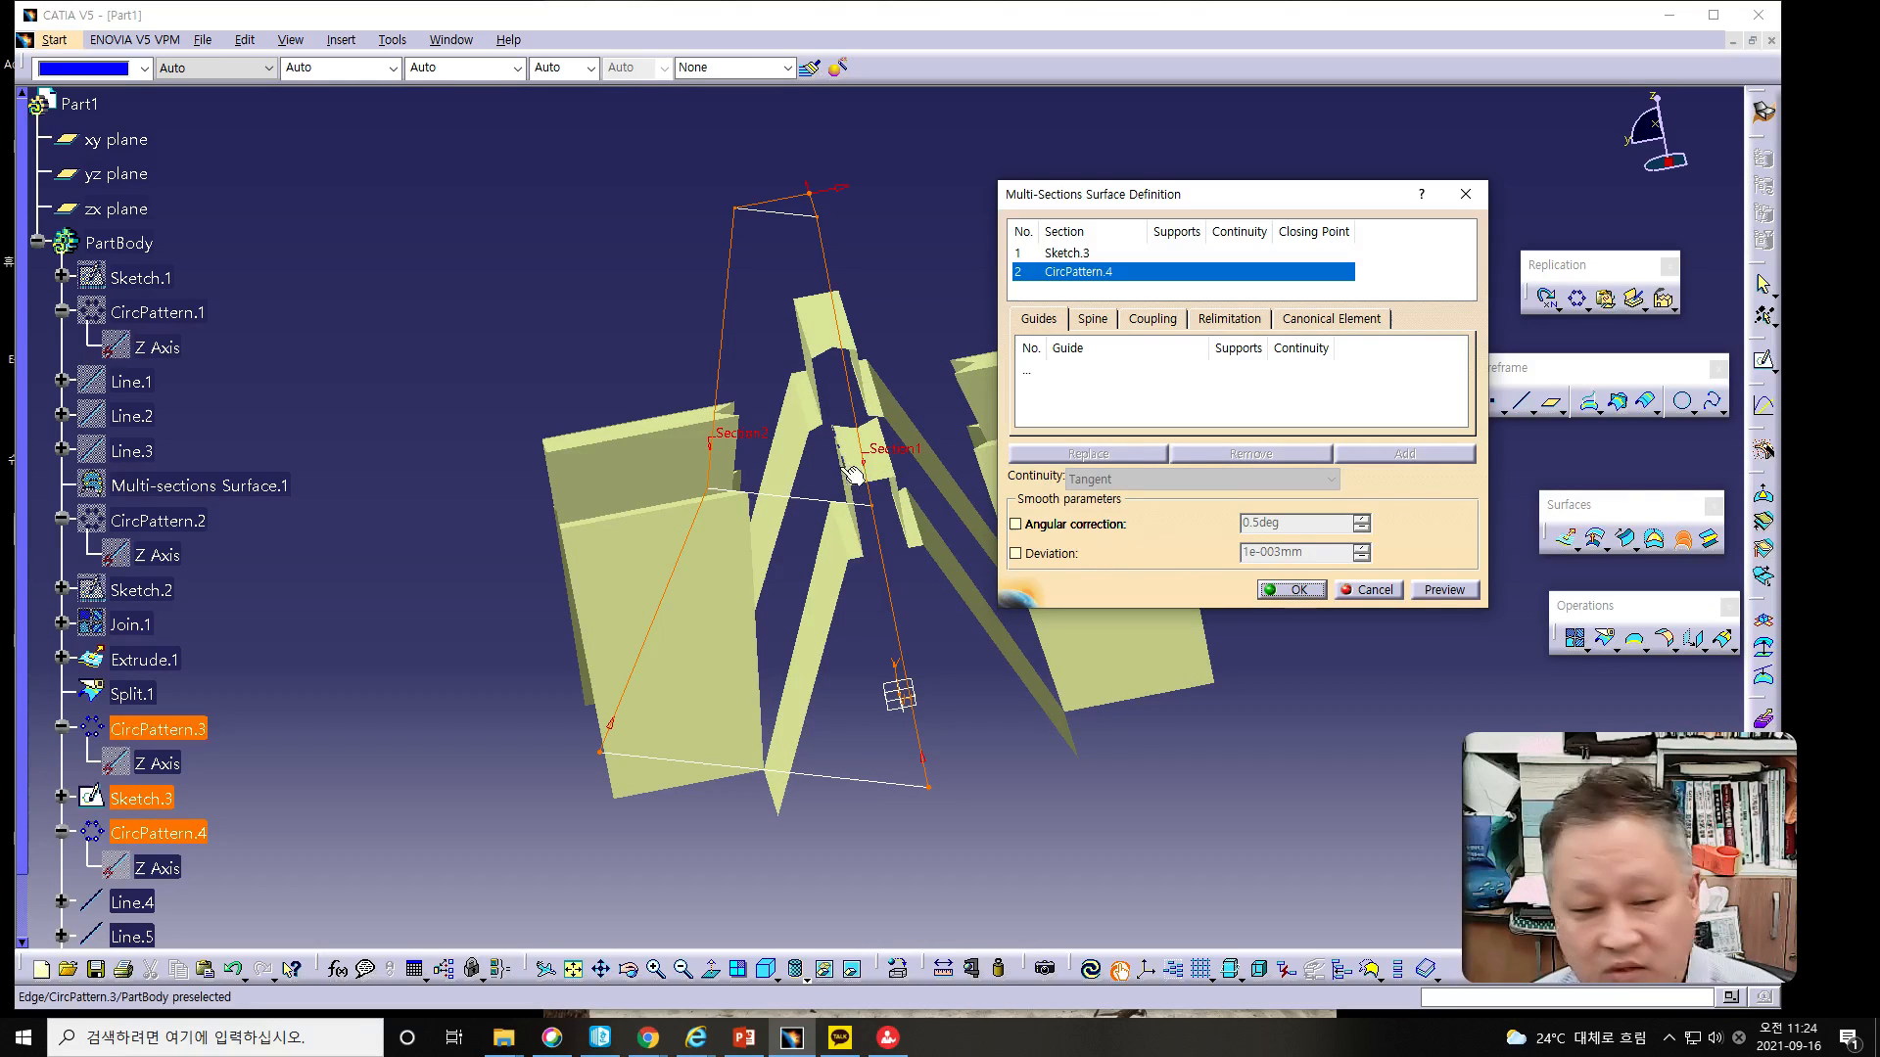
Step: Add the three connecting lines Line.4, Line.5 and Line.6 as guides, then preview and create the multi-sections surface
click(1030, 371)
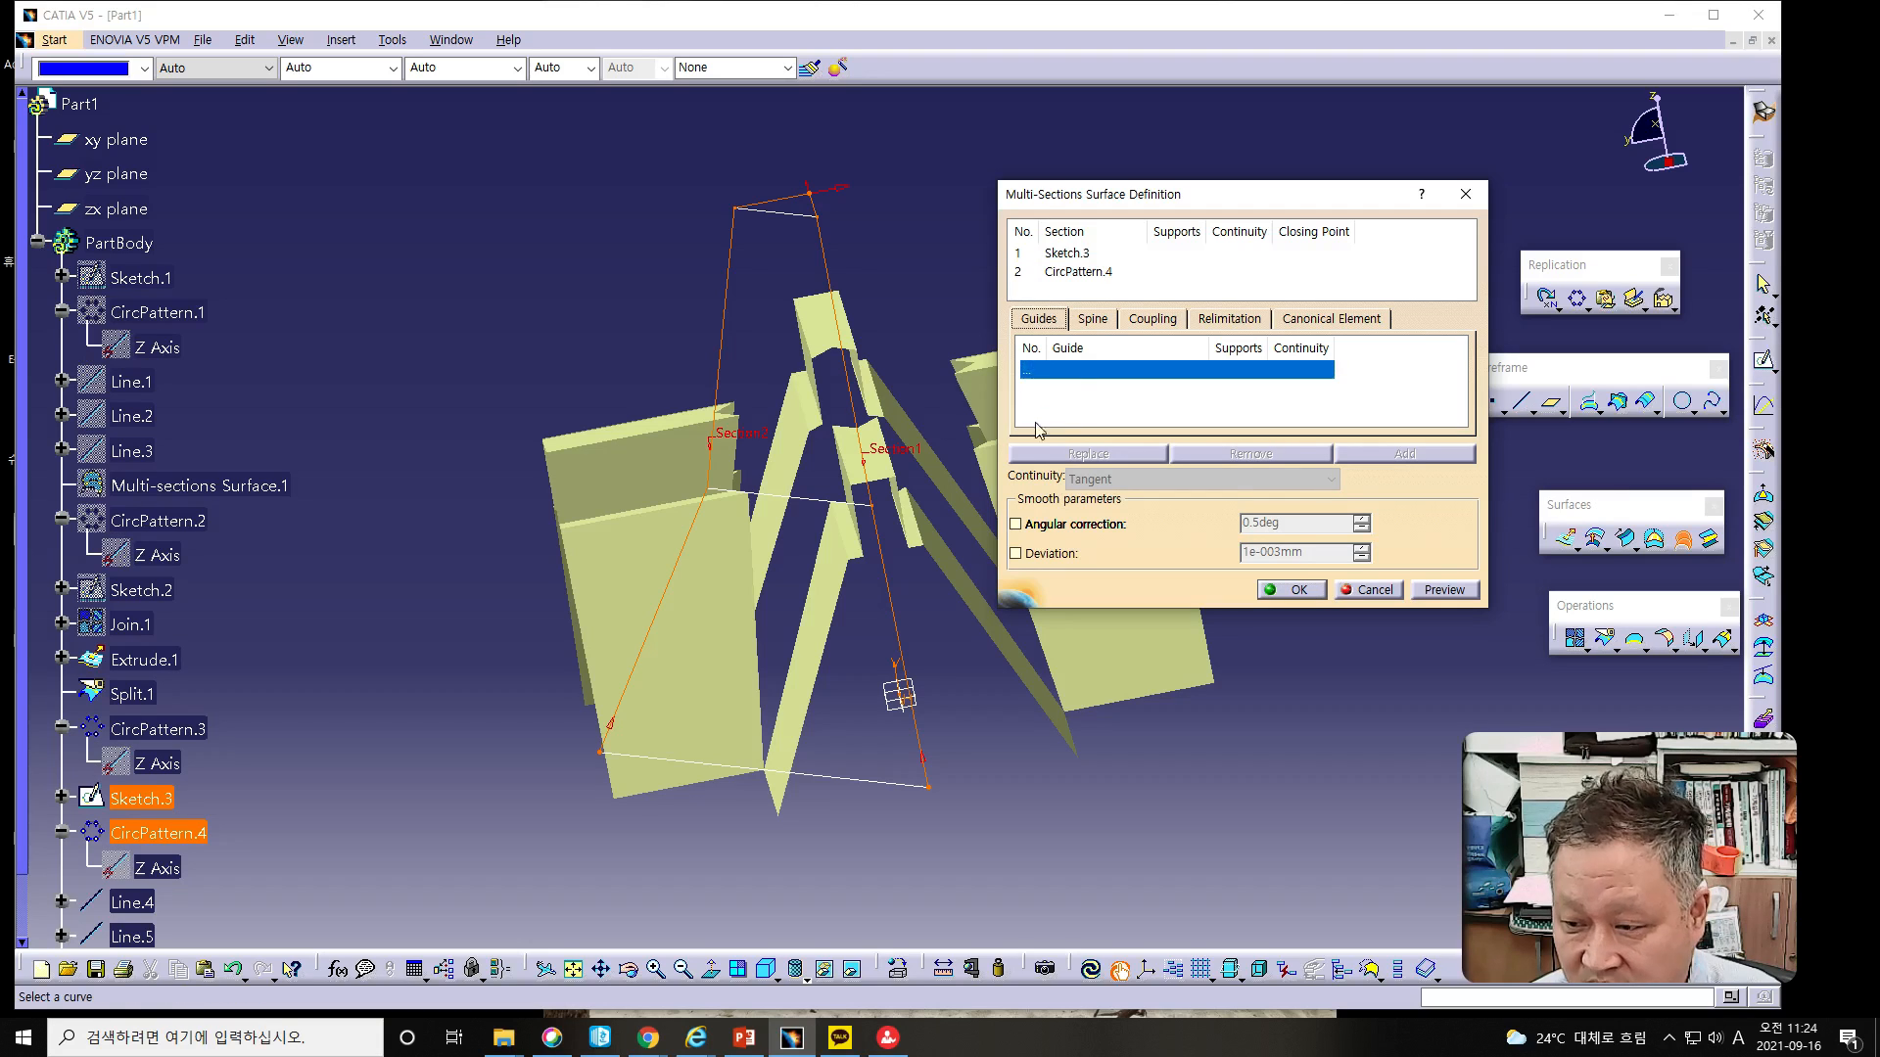
click(788, 209)
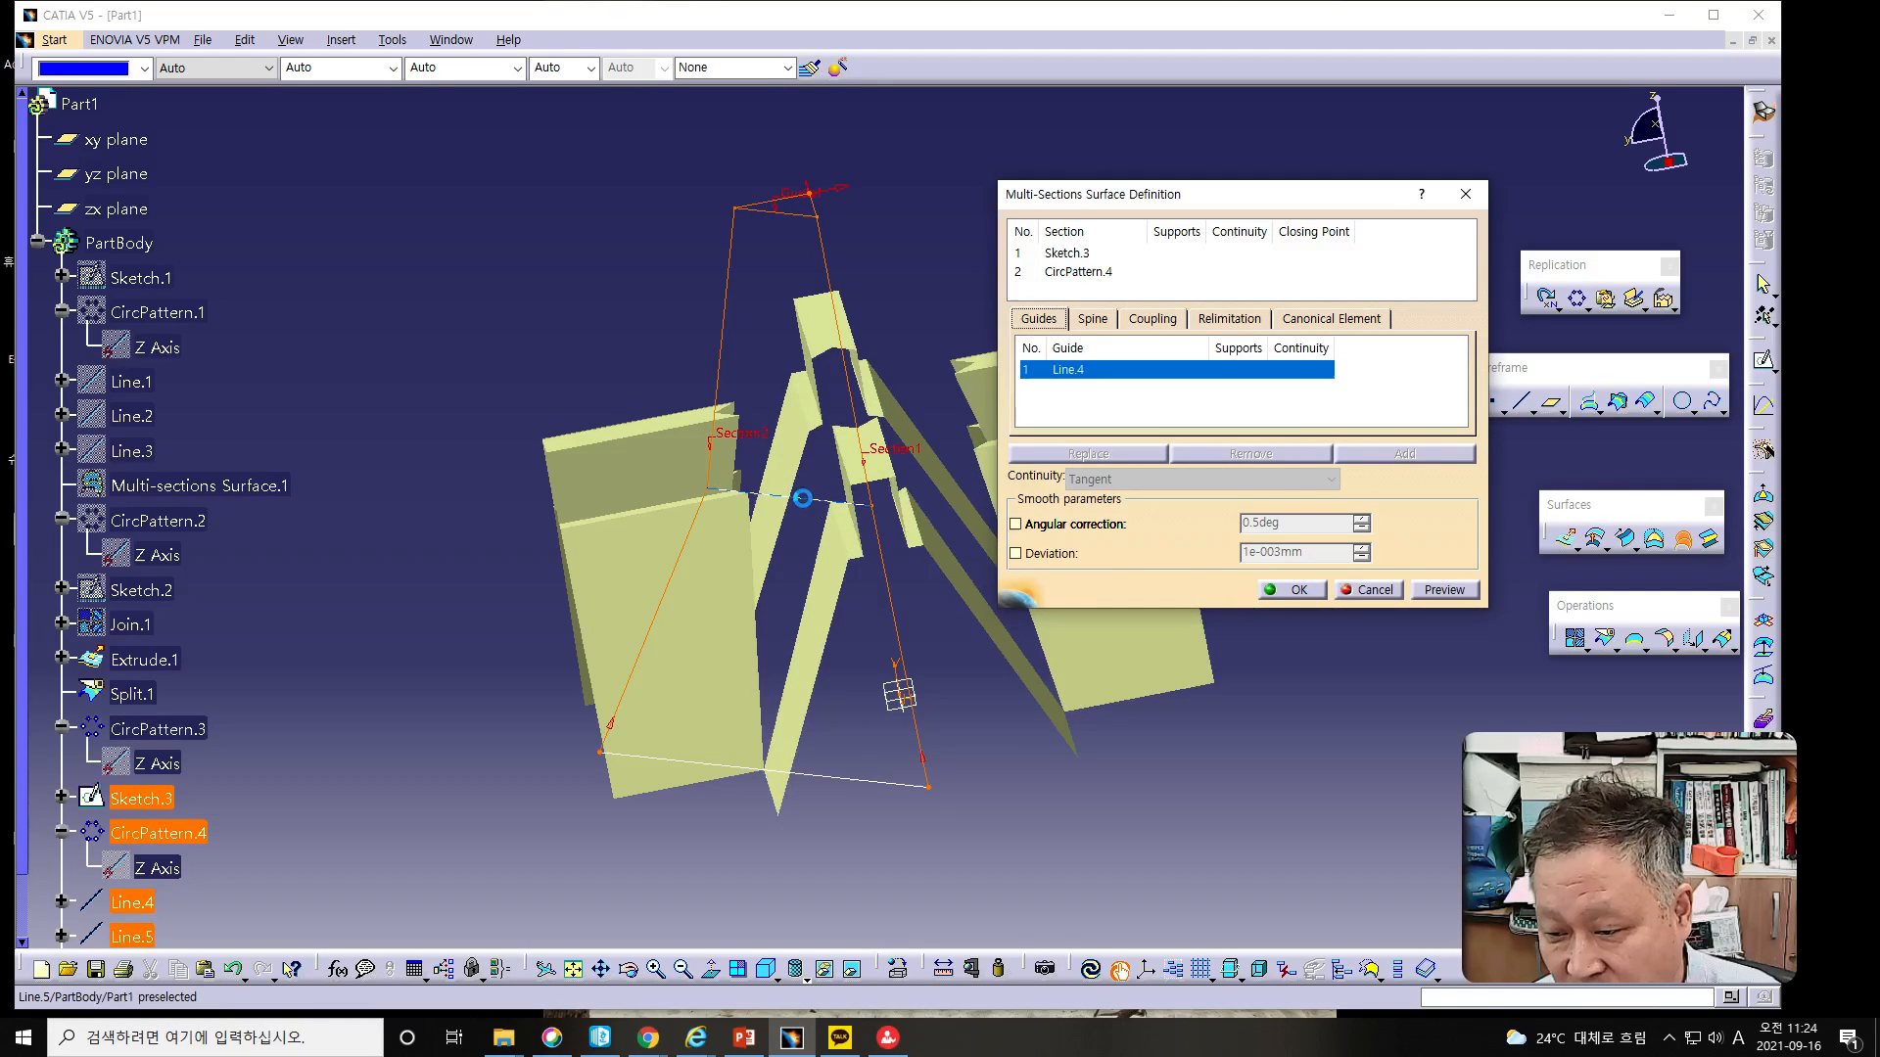
click(813, 506)
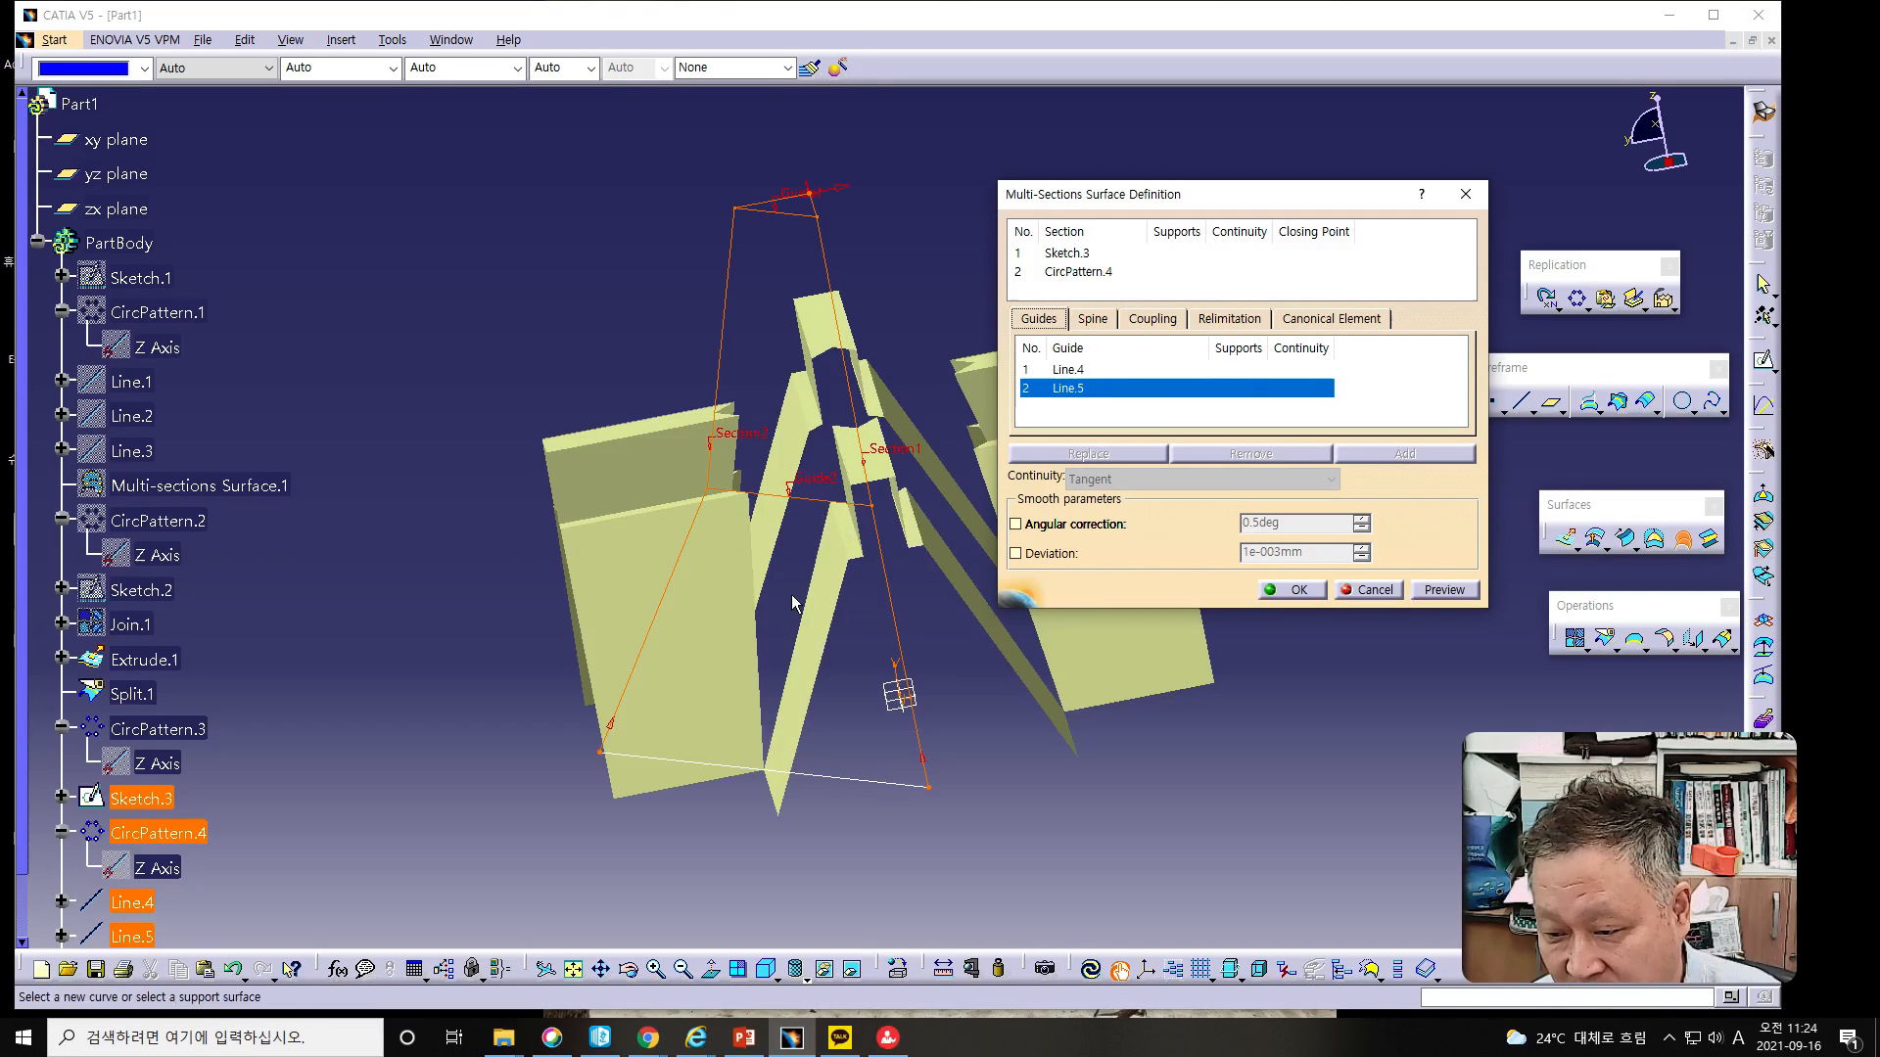
click(866, 778)
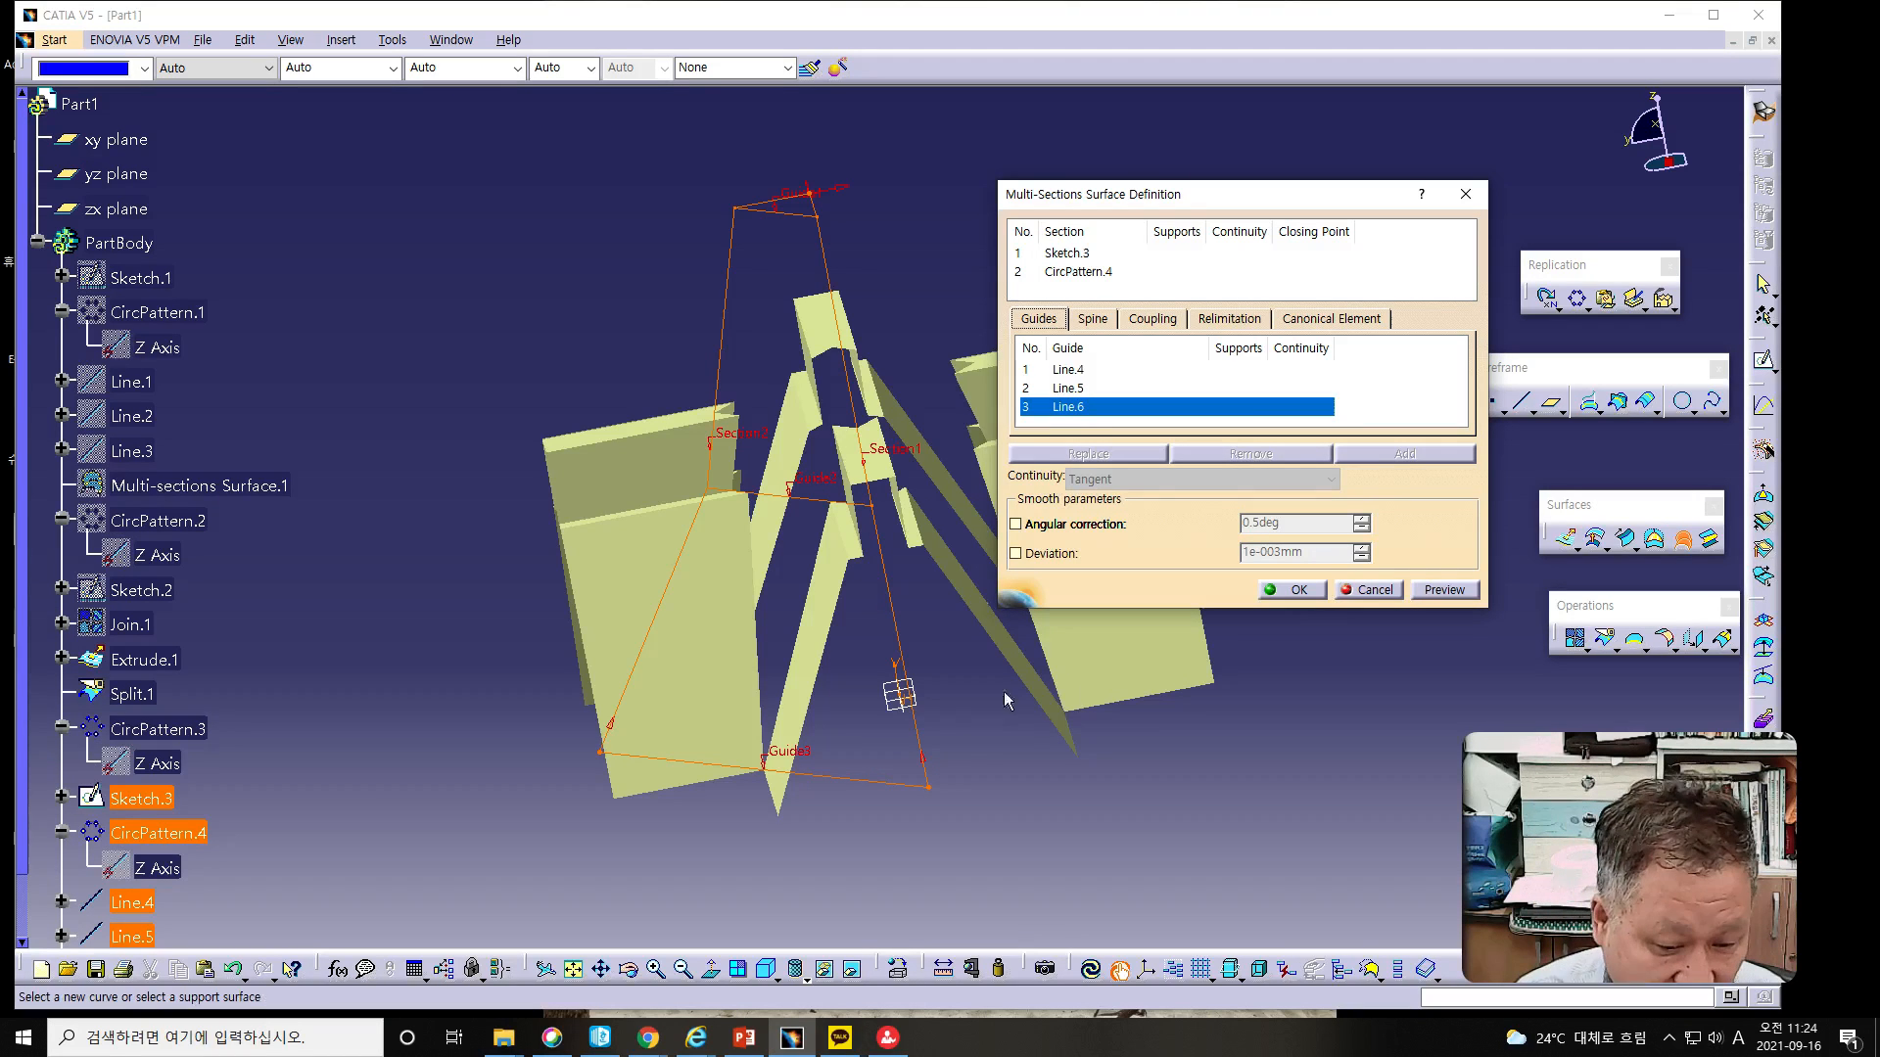
click(1444, 591)
key(alt+Tab)
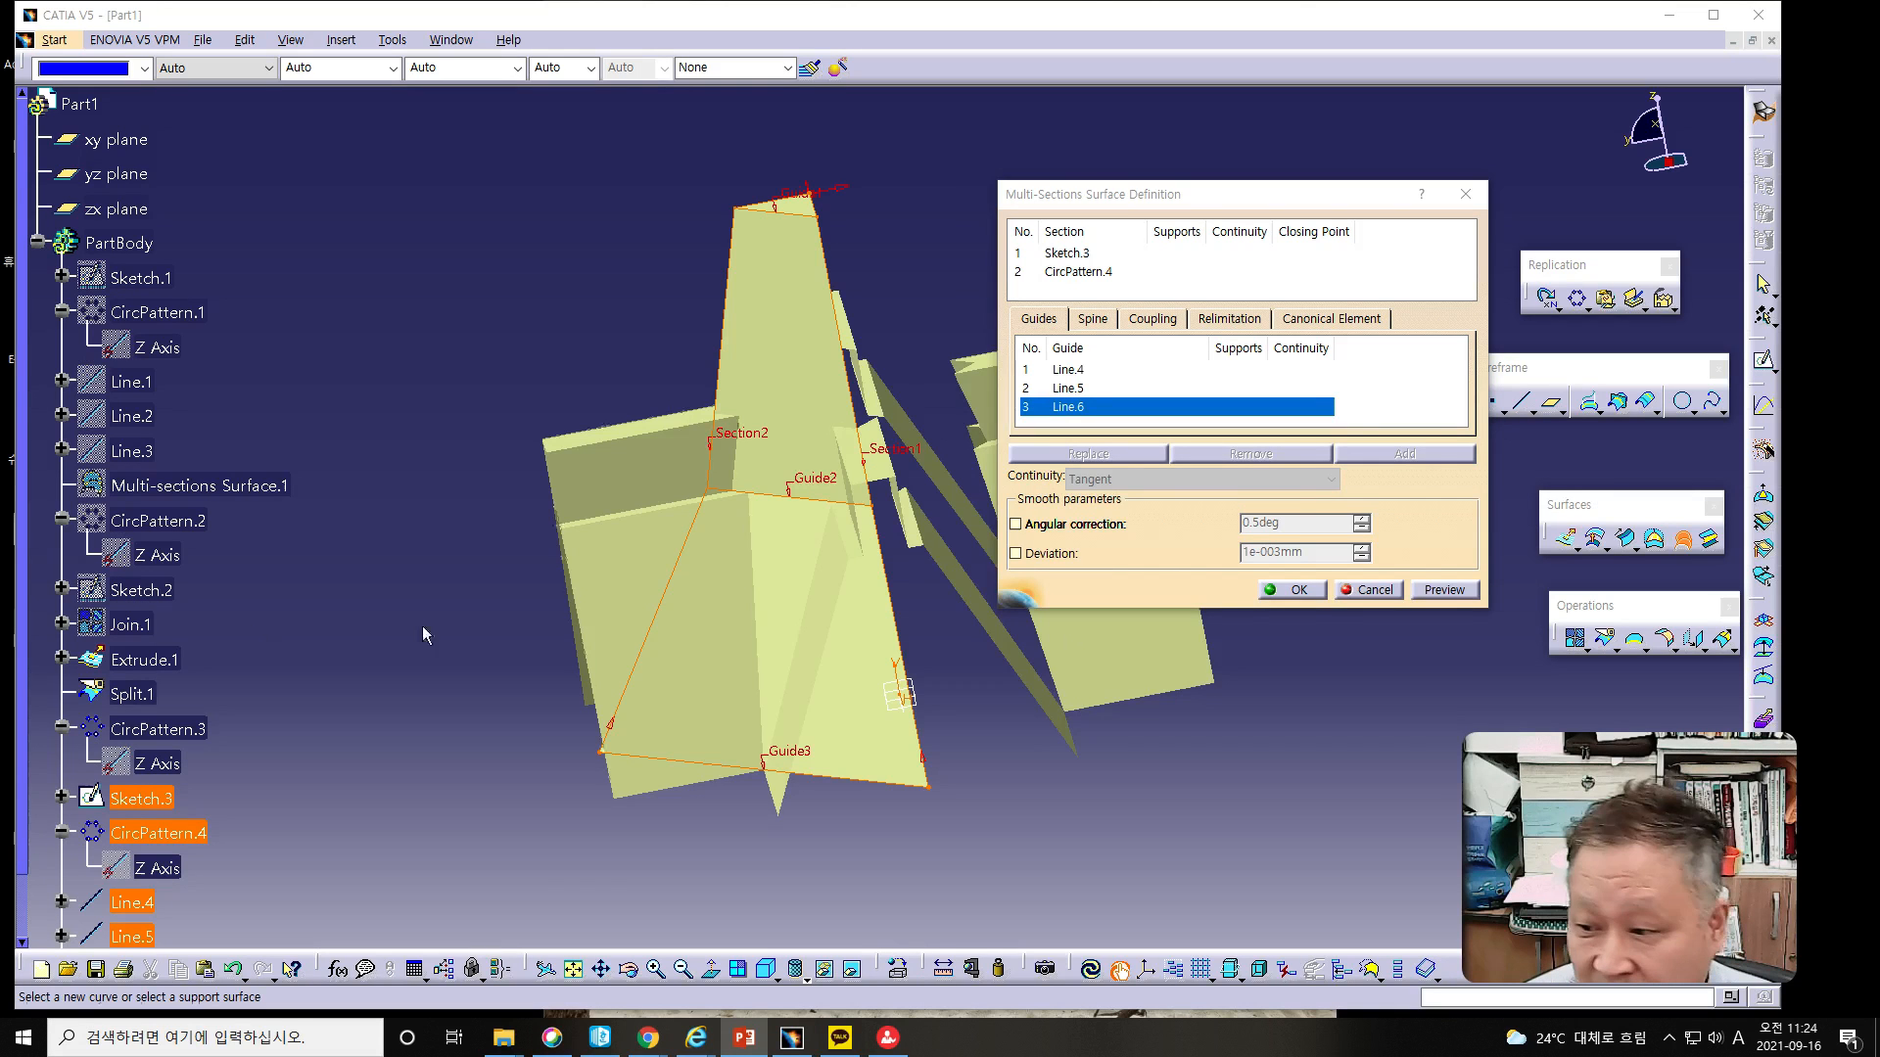
click(1308, 590)
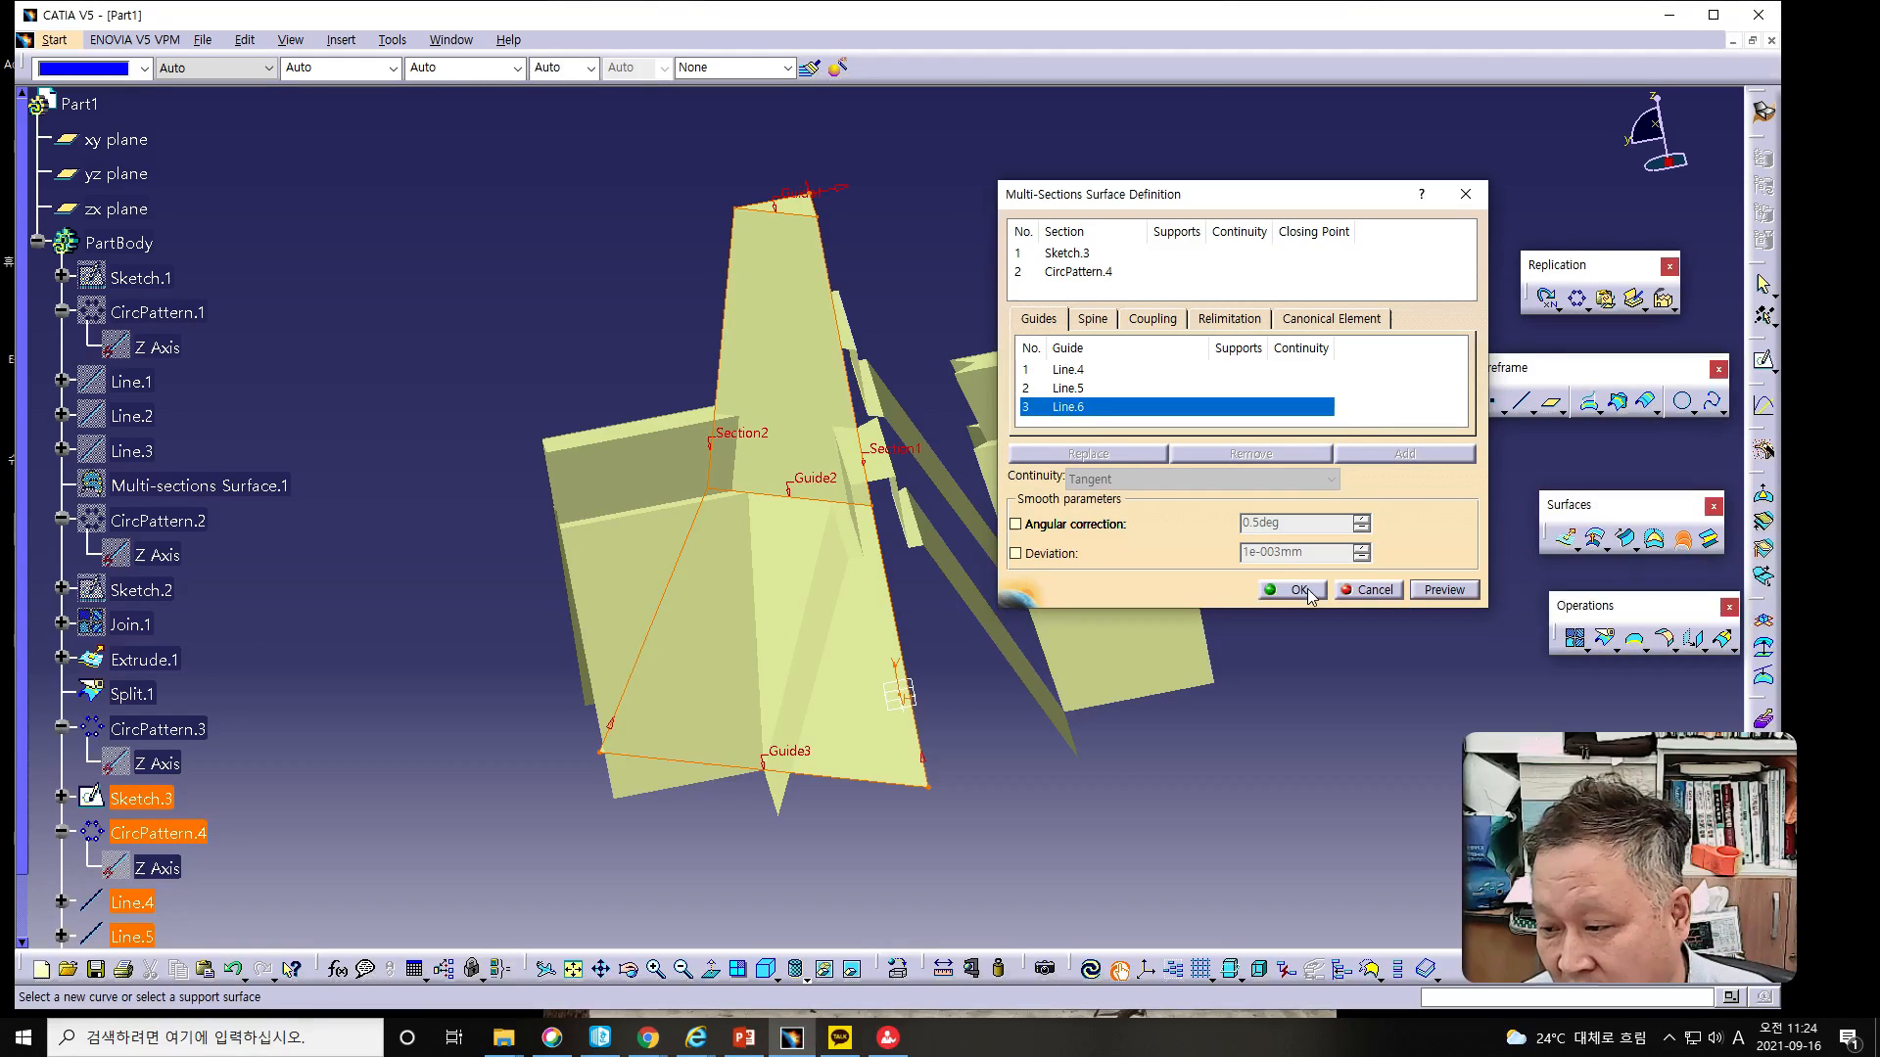
click(1308, 592)
middle_drag(1028, 768, 955, 791)
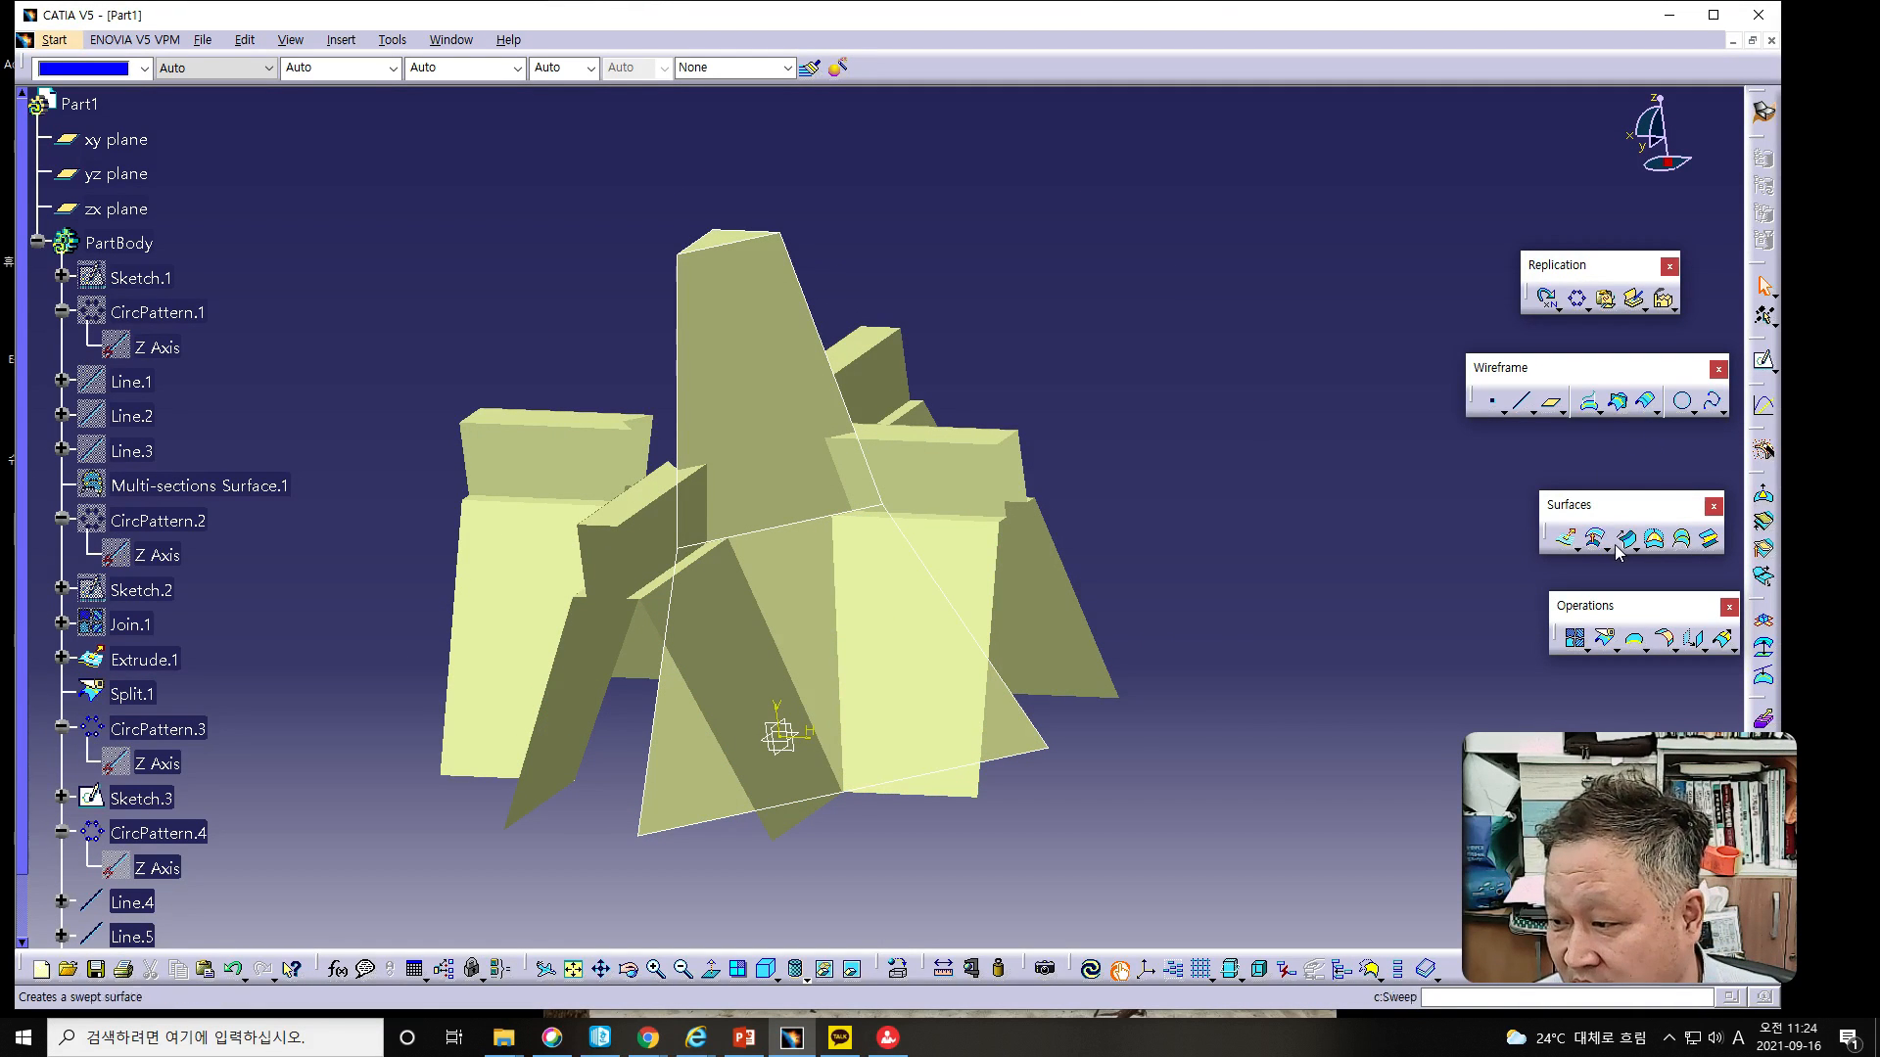
Step: Set up a split of Multi-sections Surface.2 with CircPattern.3 and Split.1 as the cutting elements
click(1603, 642)
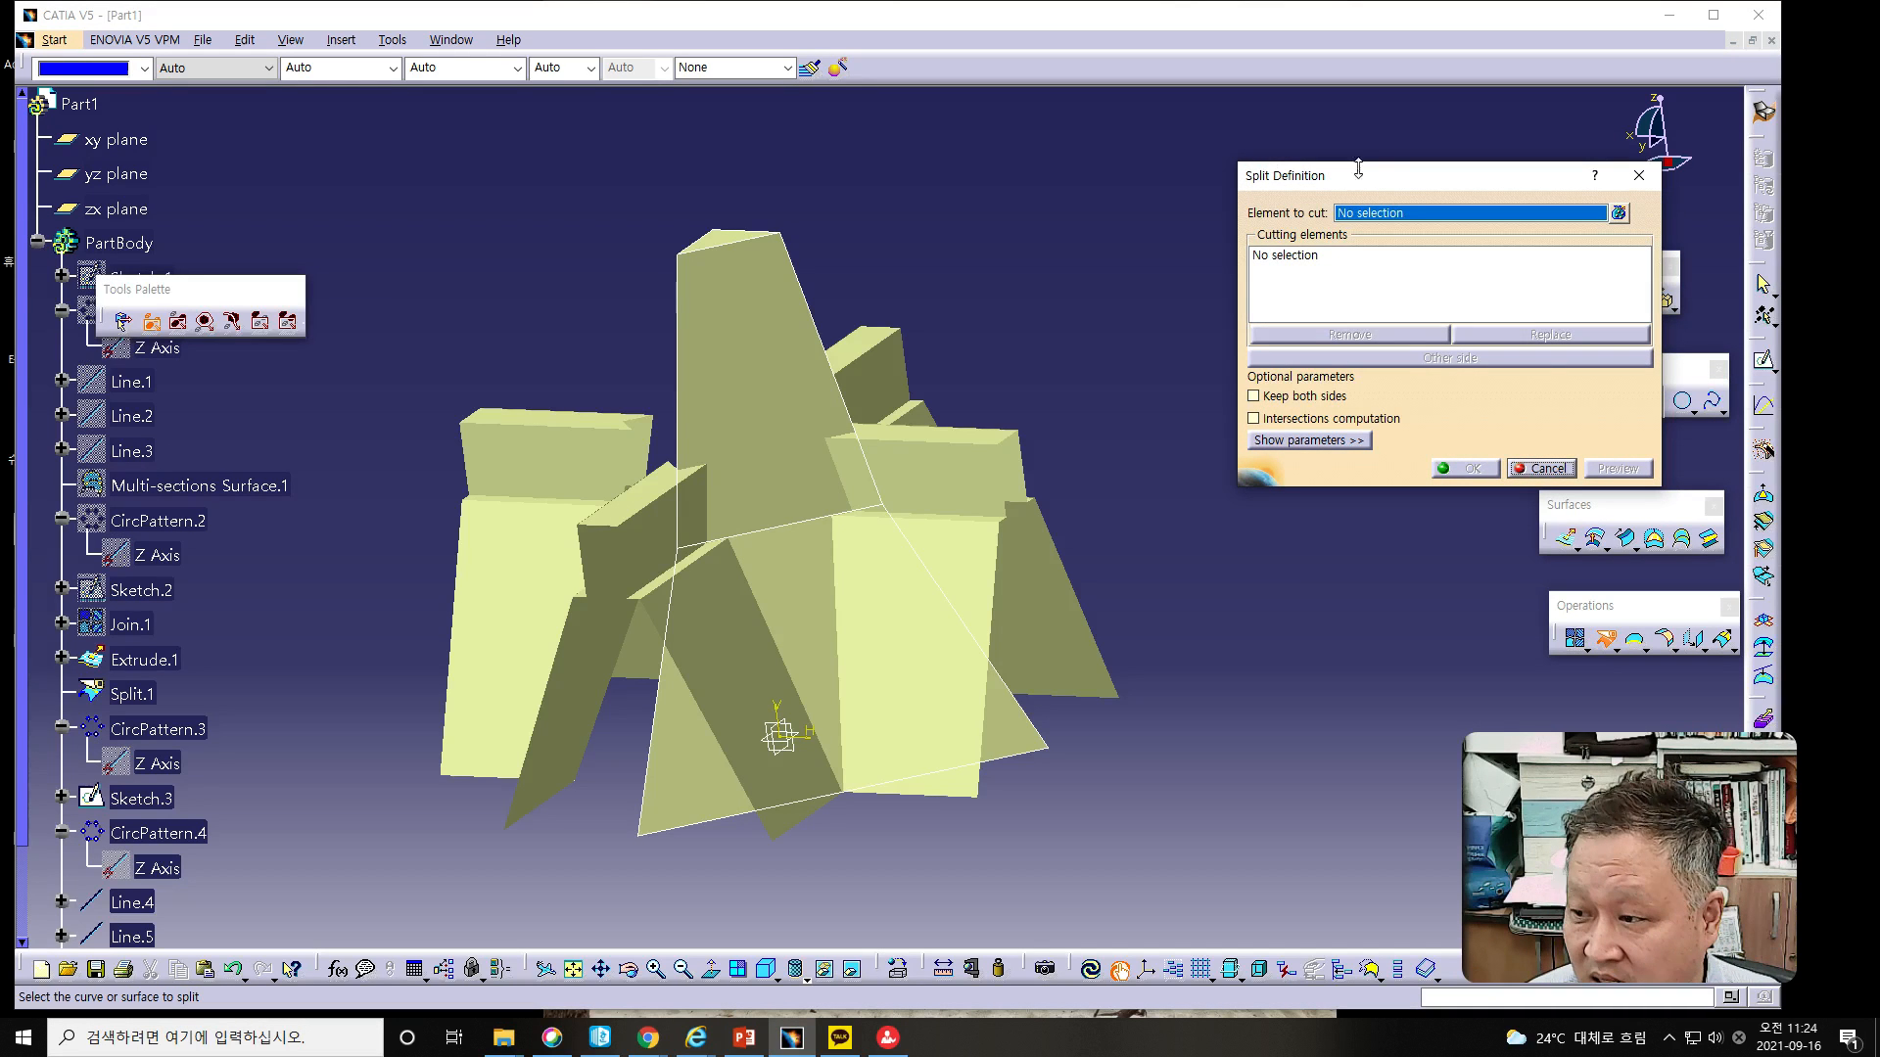
drag(1390, 190, 1261, 318)
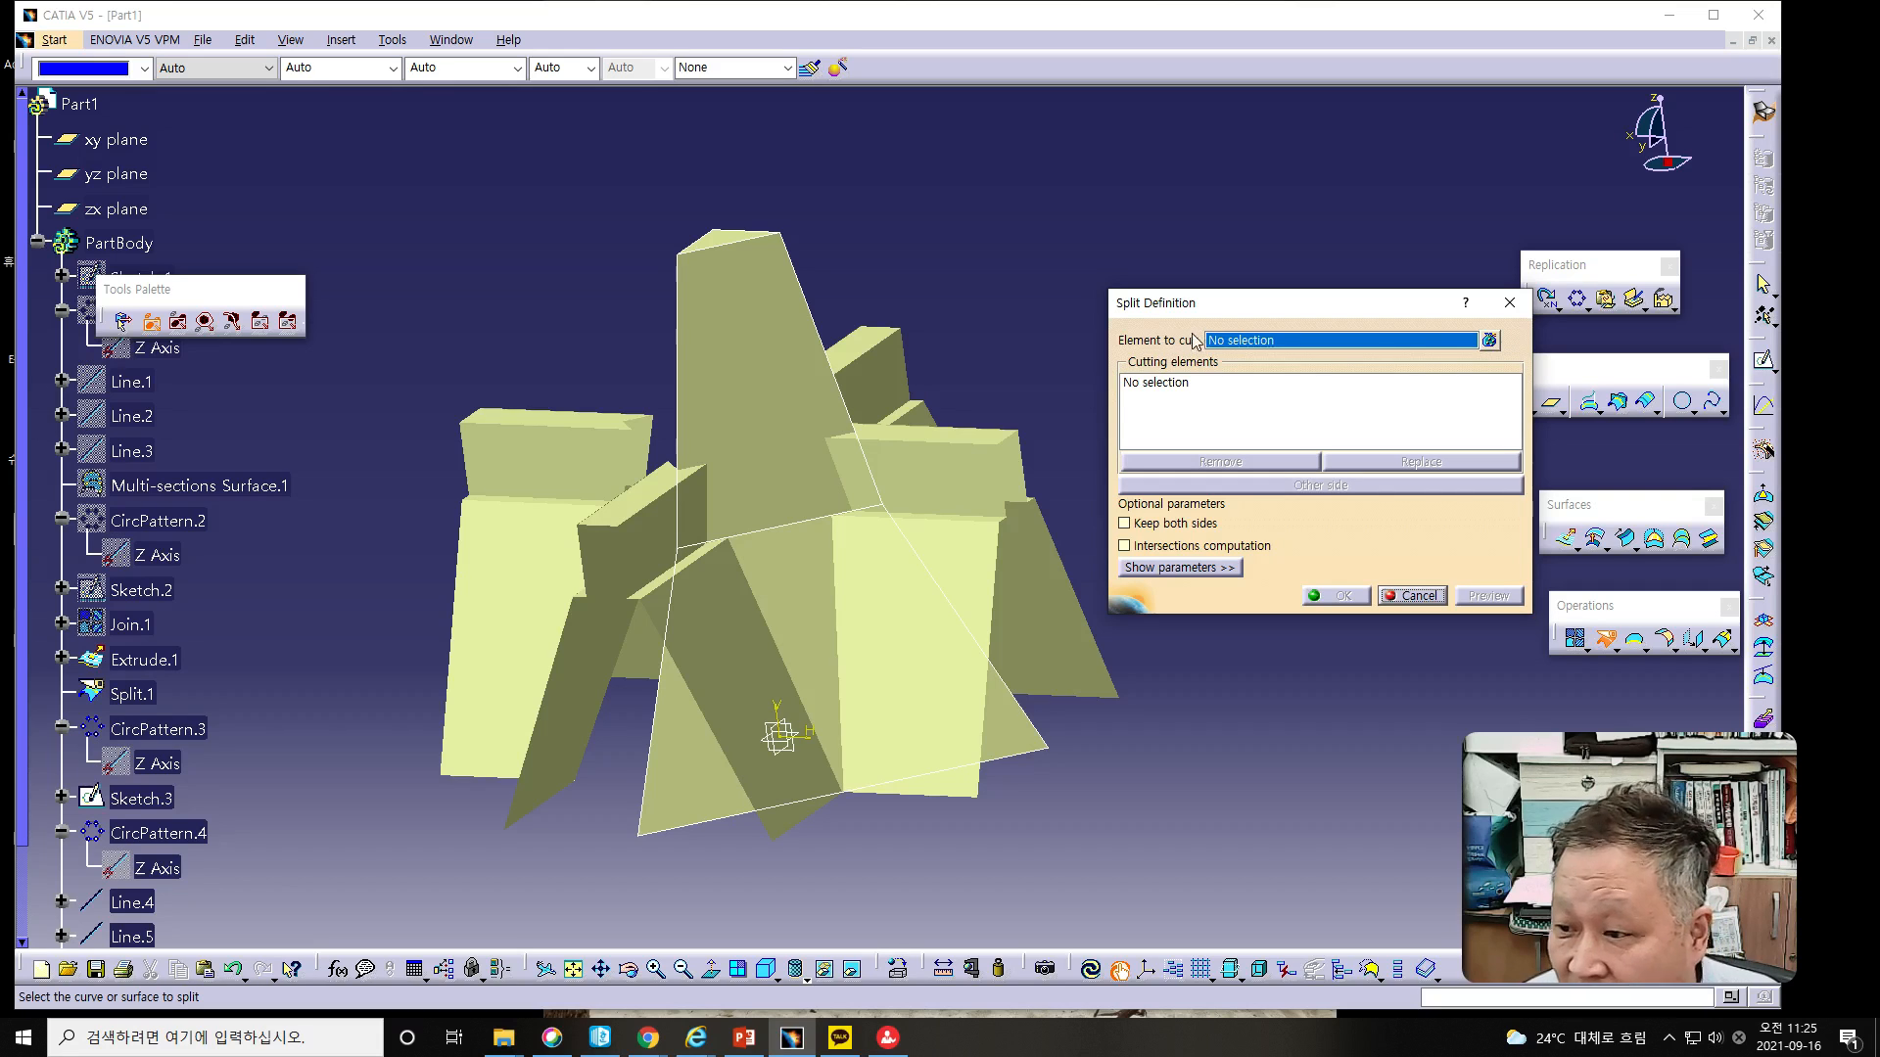
click(774, 361)
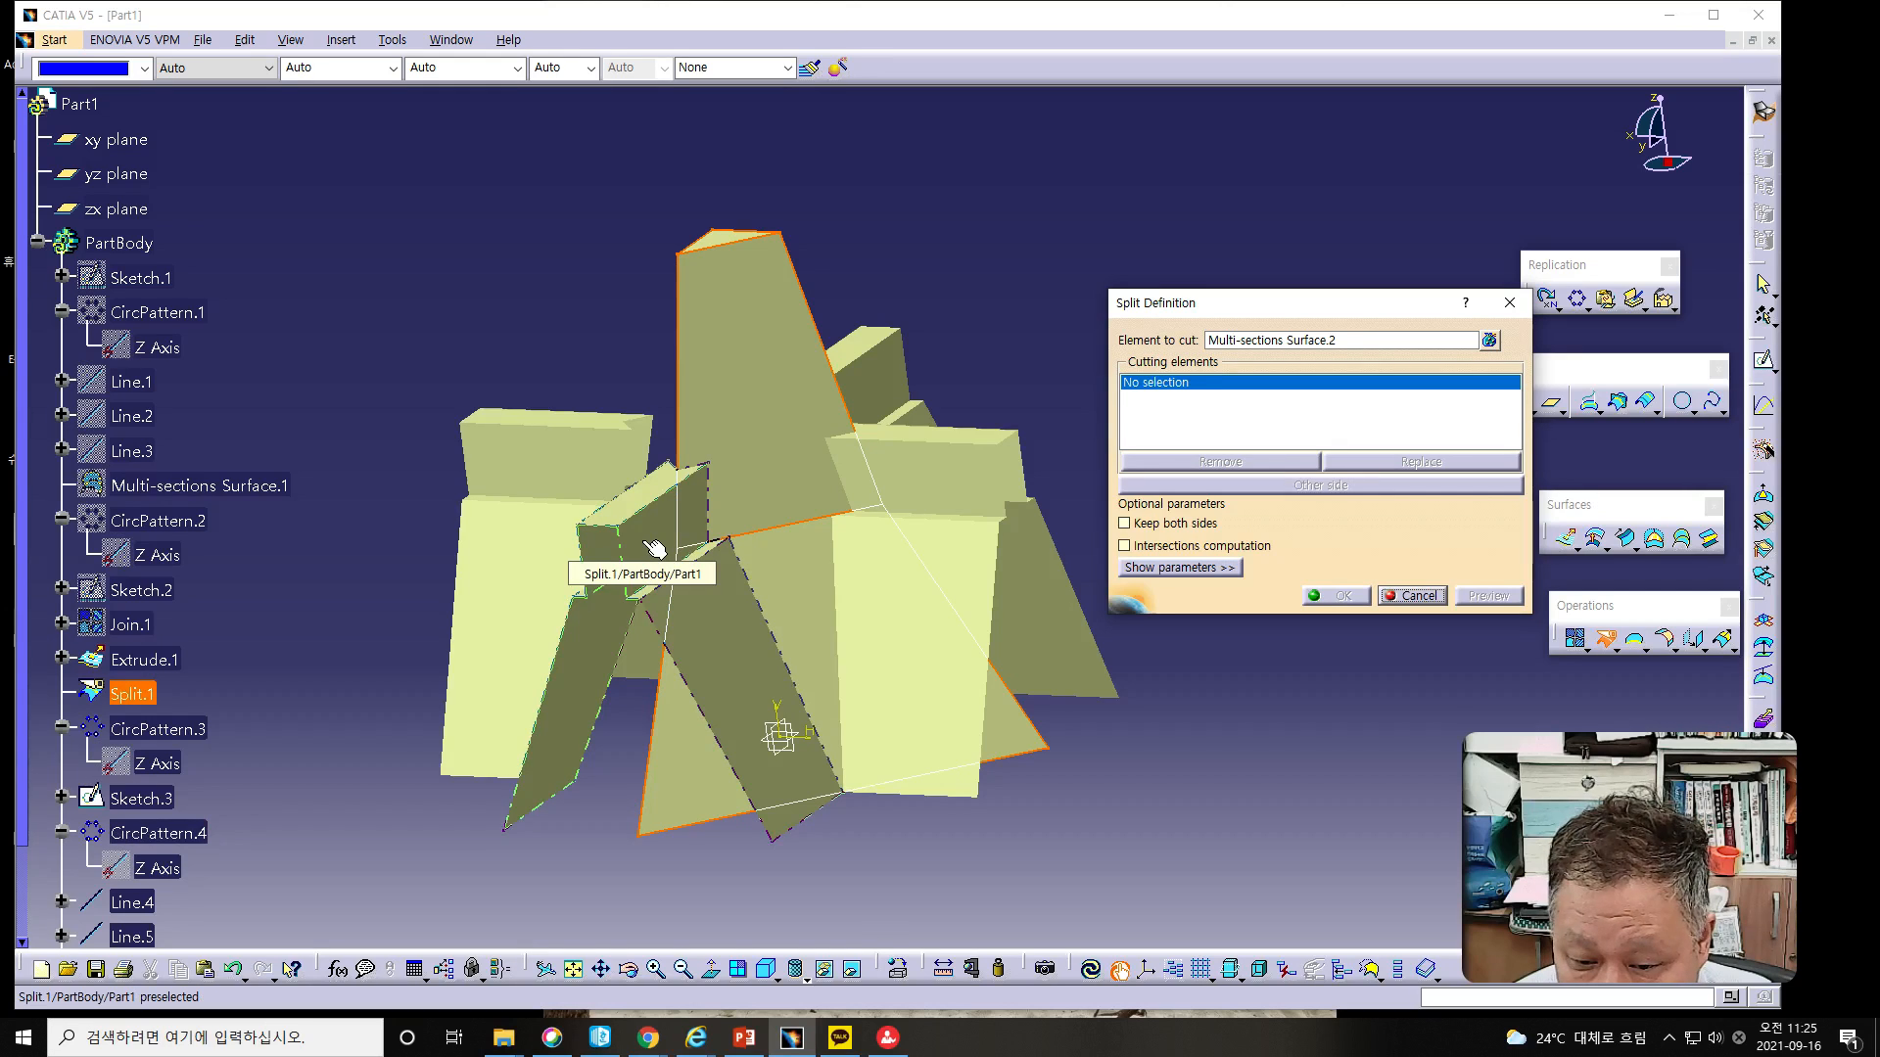
click(569, 464)
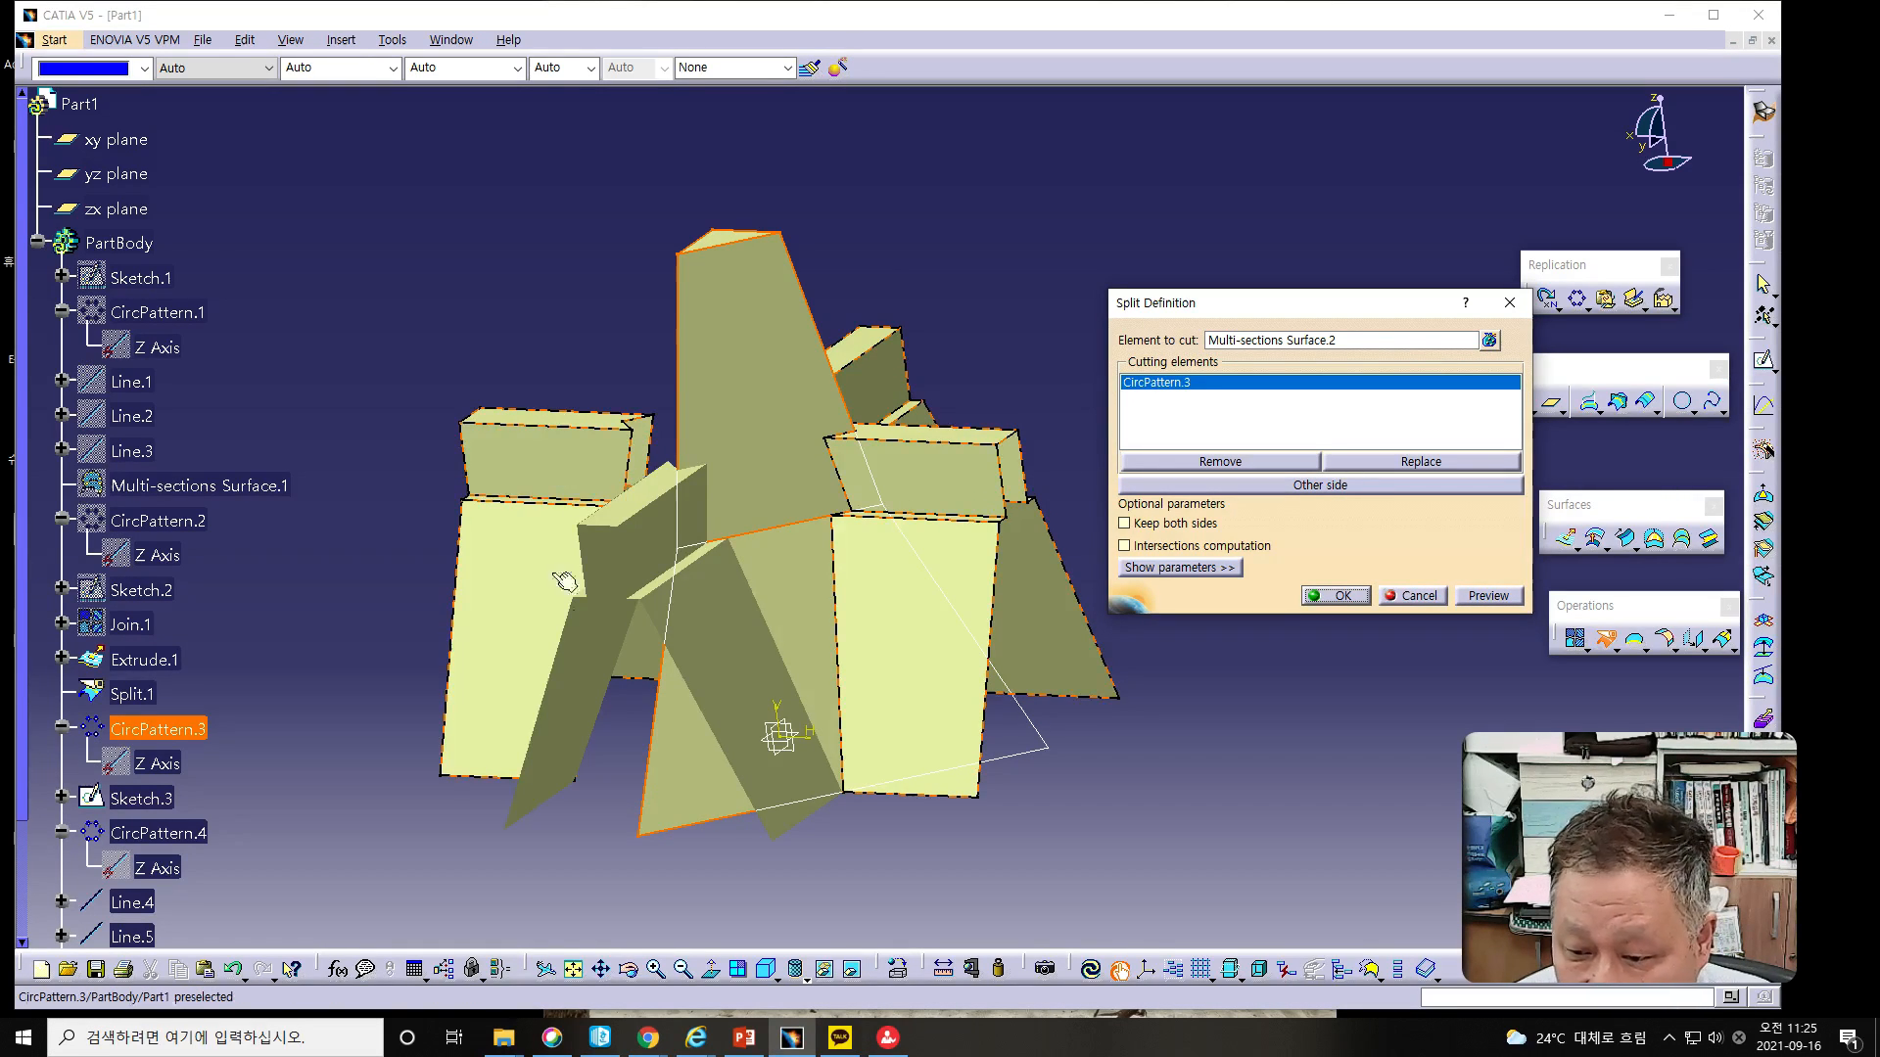
click(583, 667)
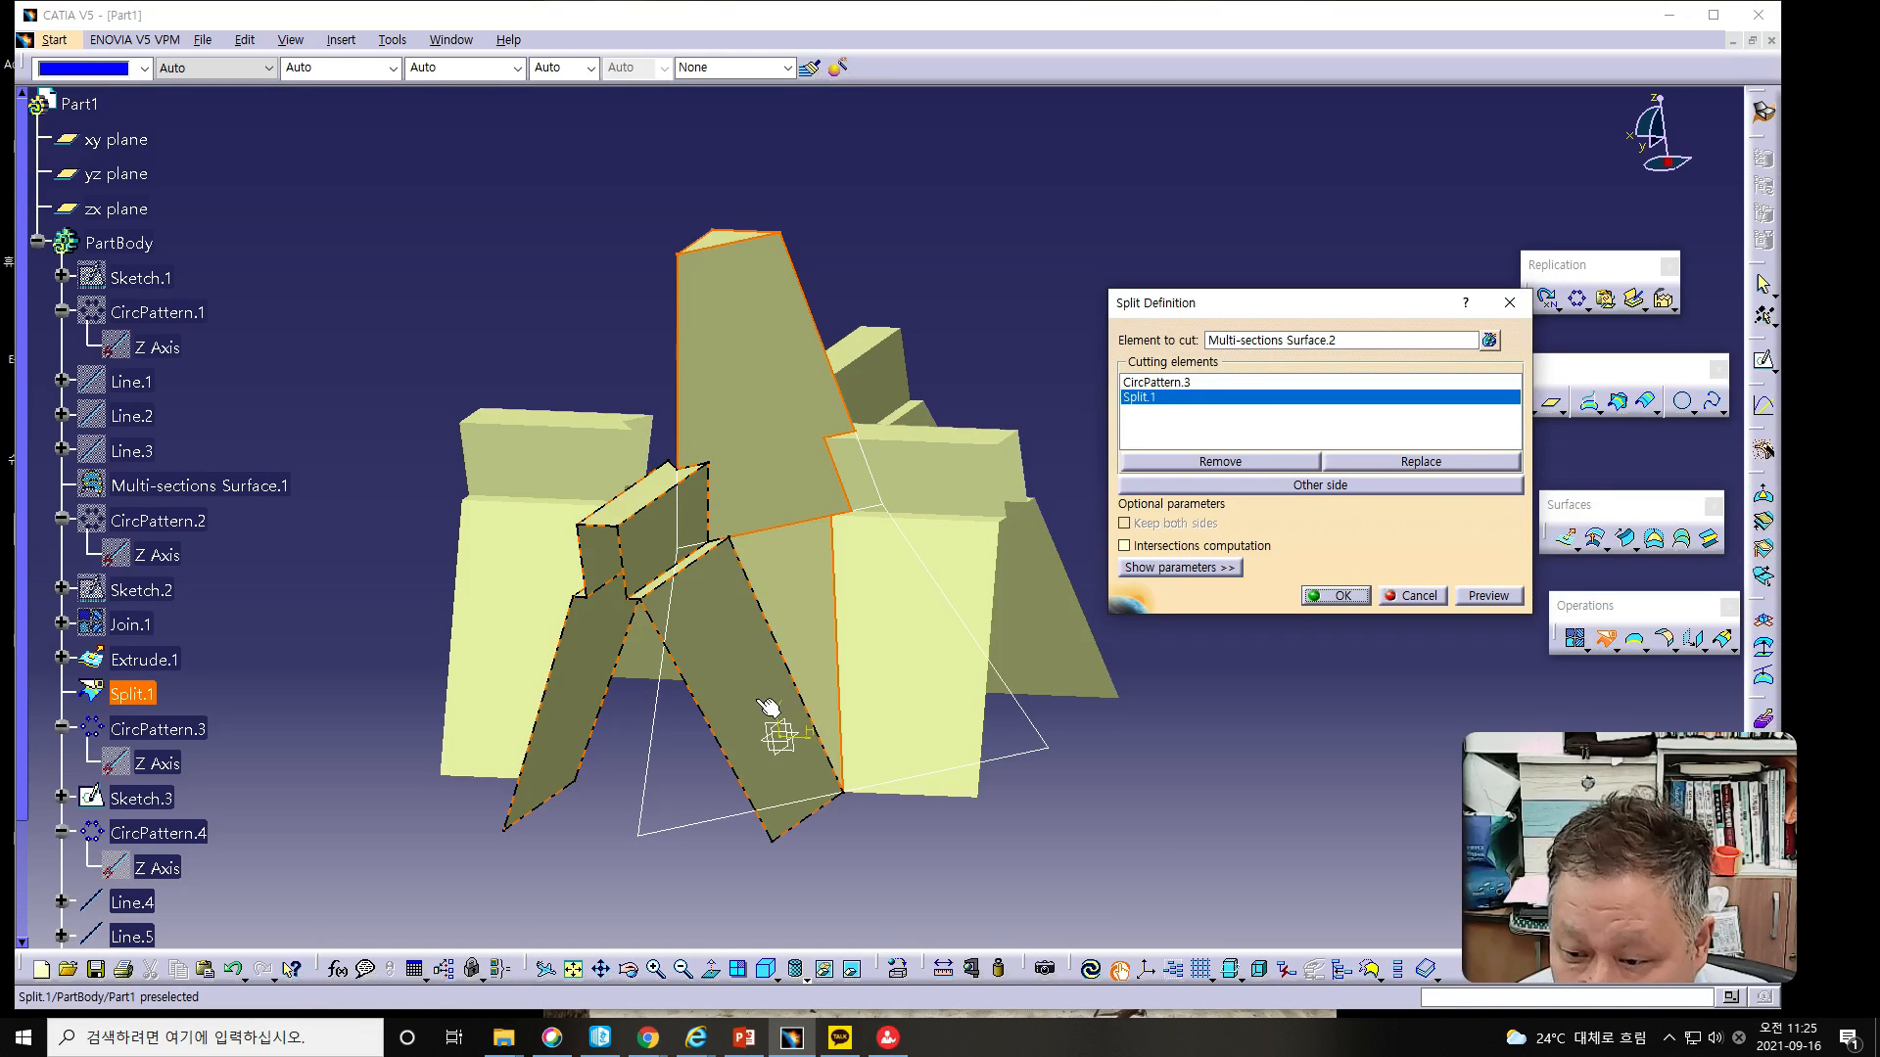
Step: Compare both sides of the split, keep the lower portion of the multi-sections surface, and apply the split
middle_drag(410, 757, 411, 617)
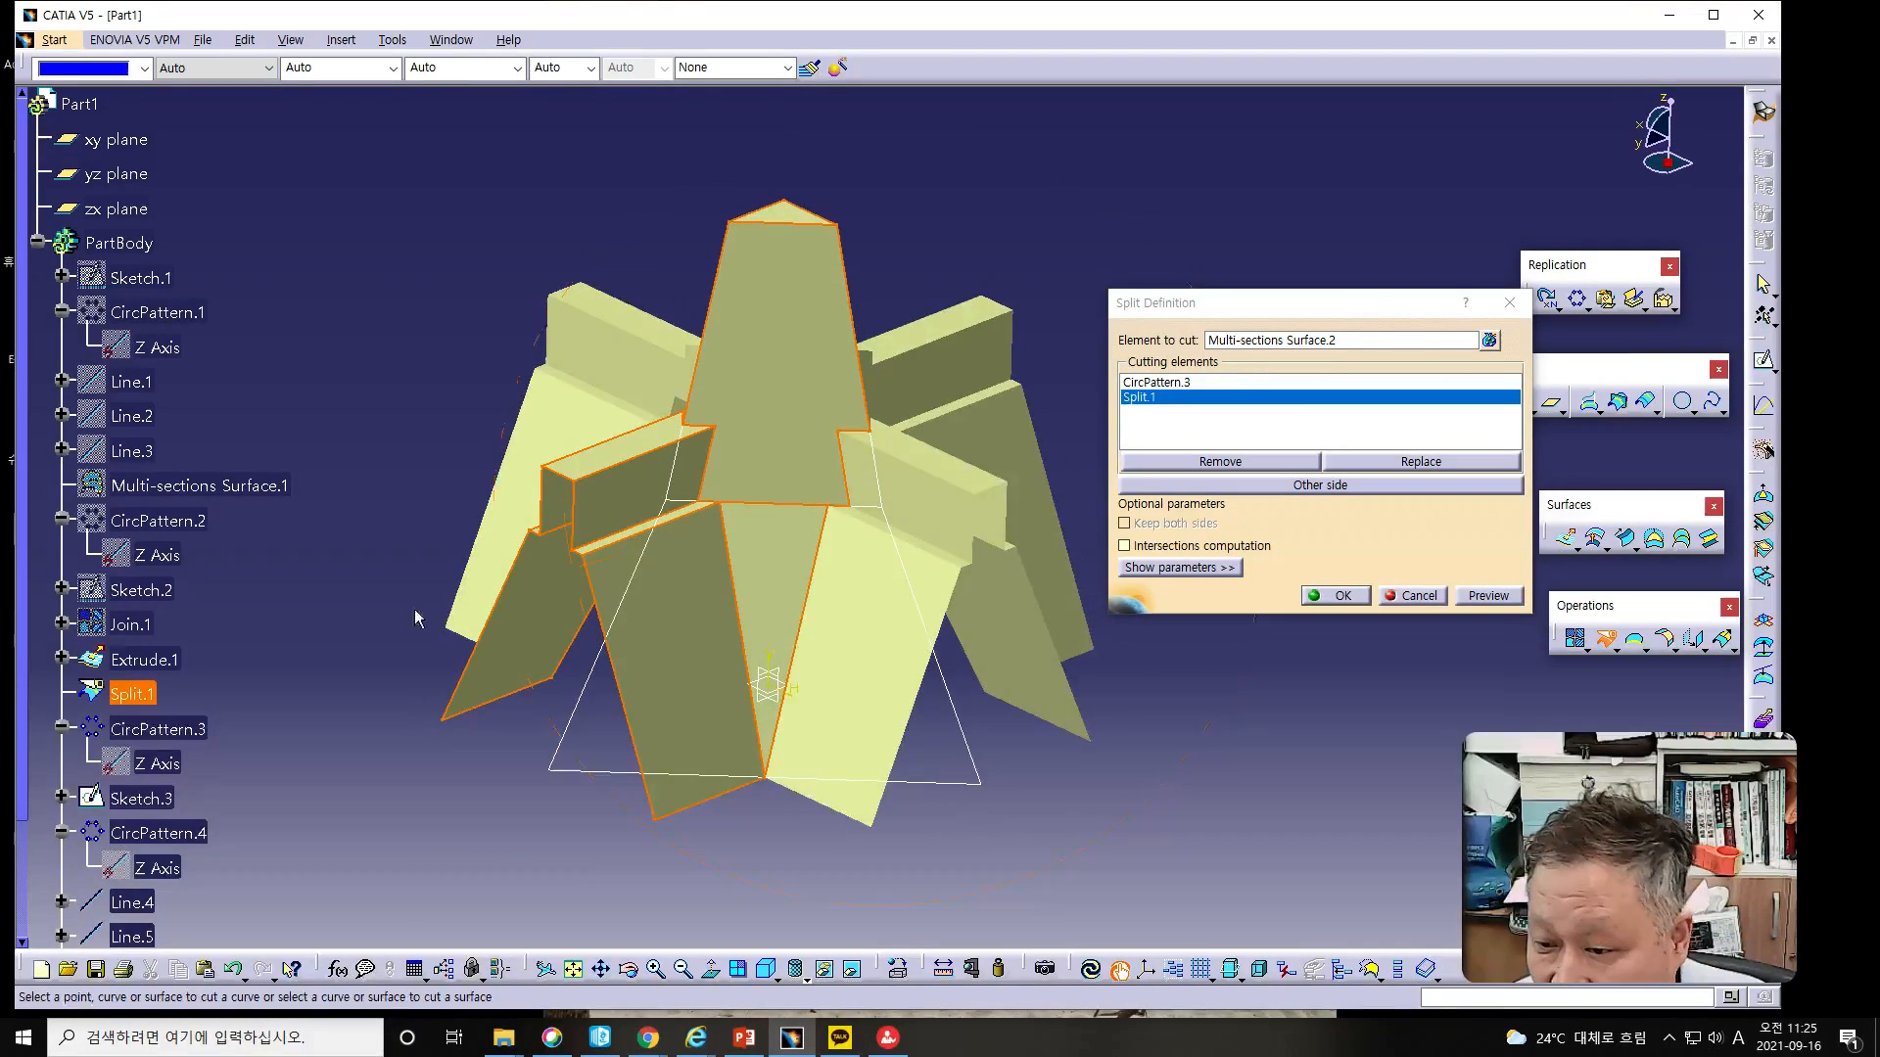
mouse_move(1113, 717)
middle_down()
mouse_move(1170, 729)
mouse_move(725, 705)
mouse_move(772, 763)
mouse_move(1121, 741)
middle_up()
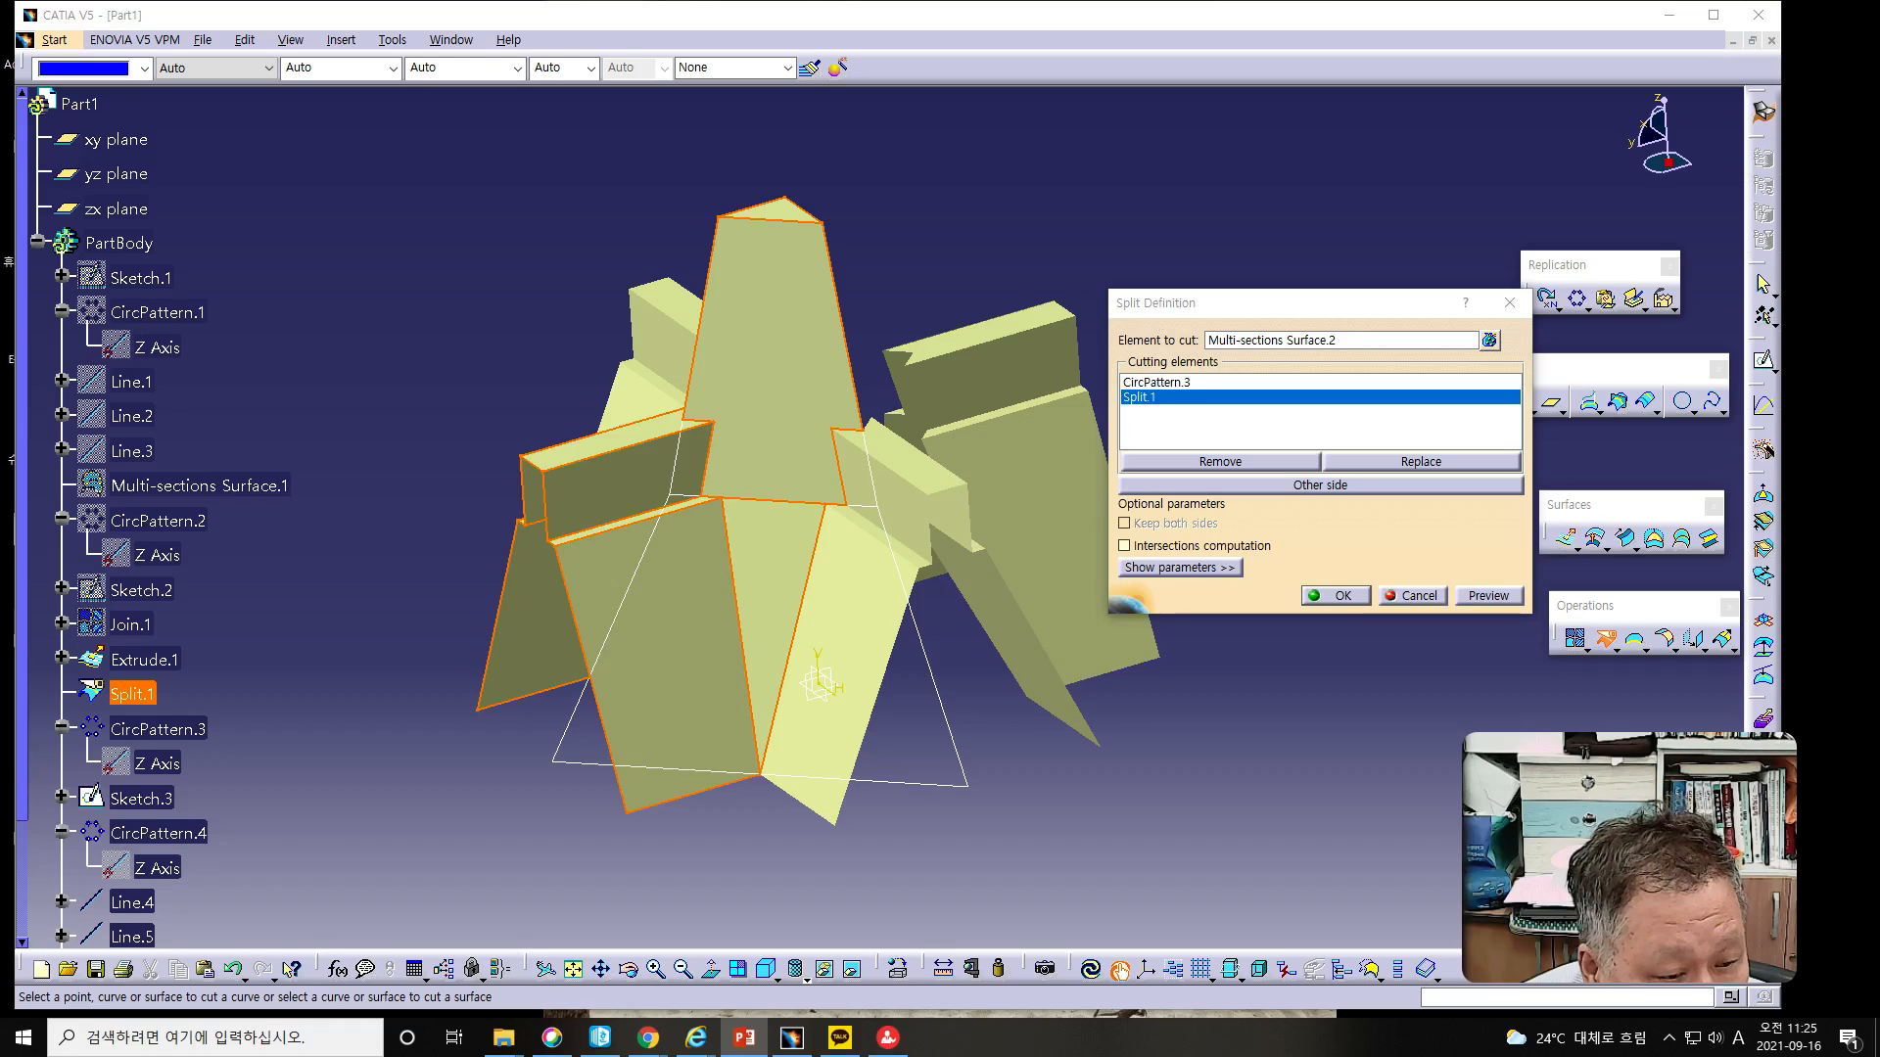
click(1349, 494)
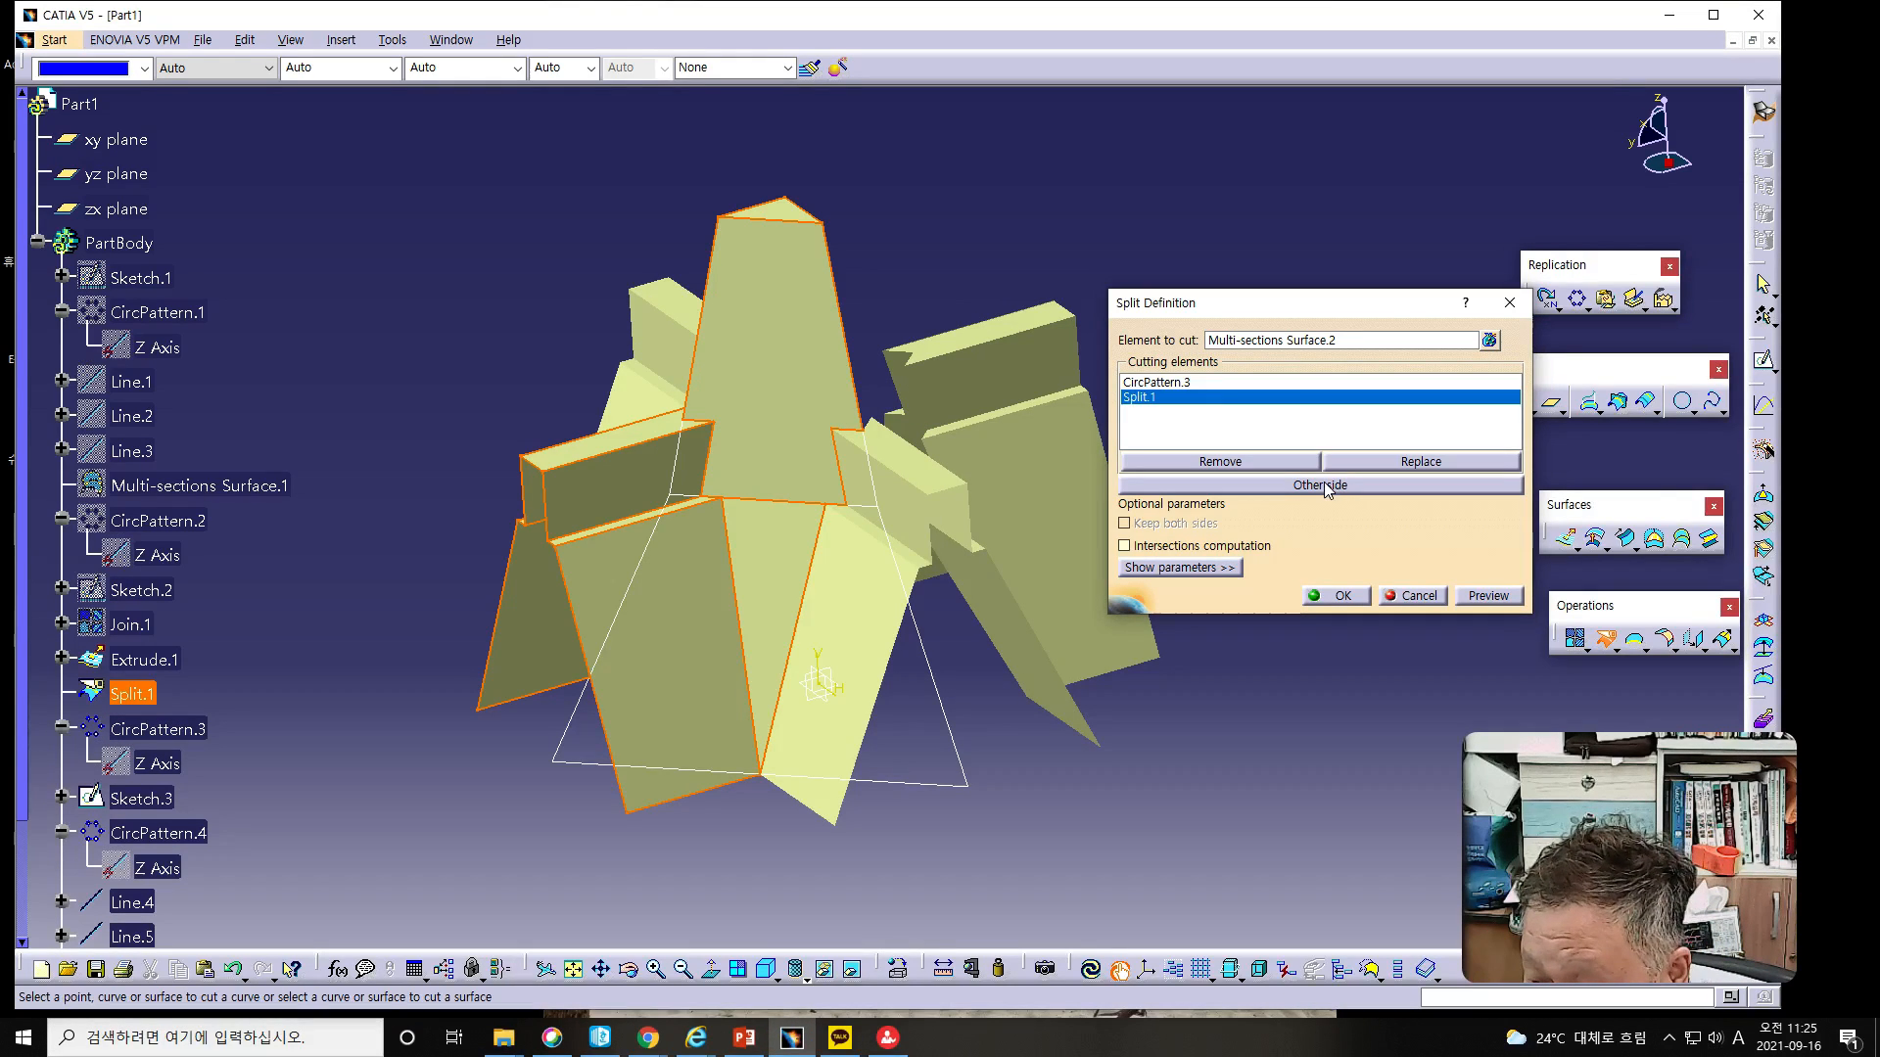
click(1322, 484)
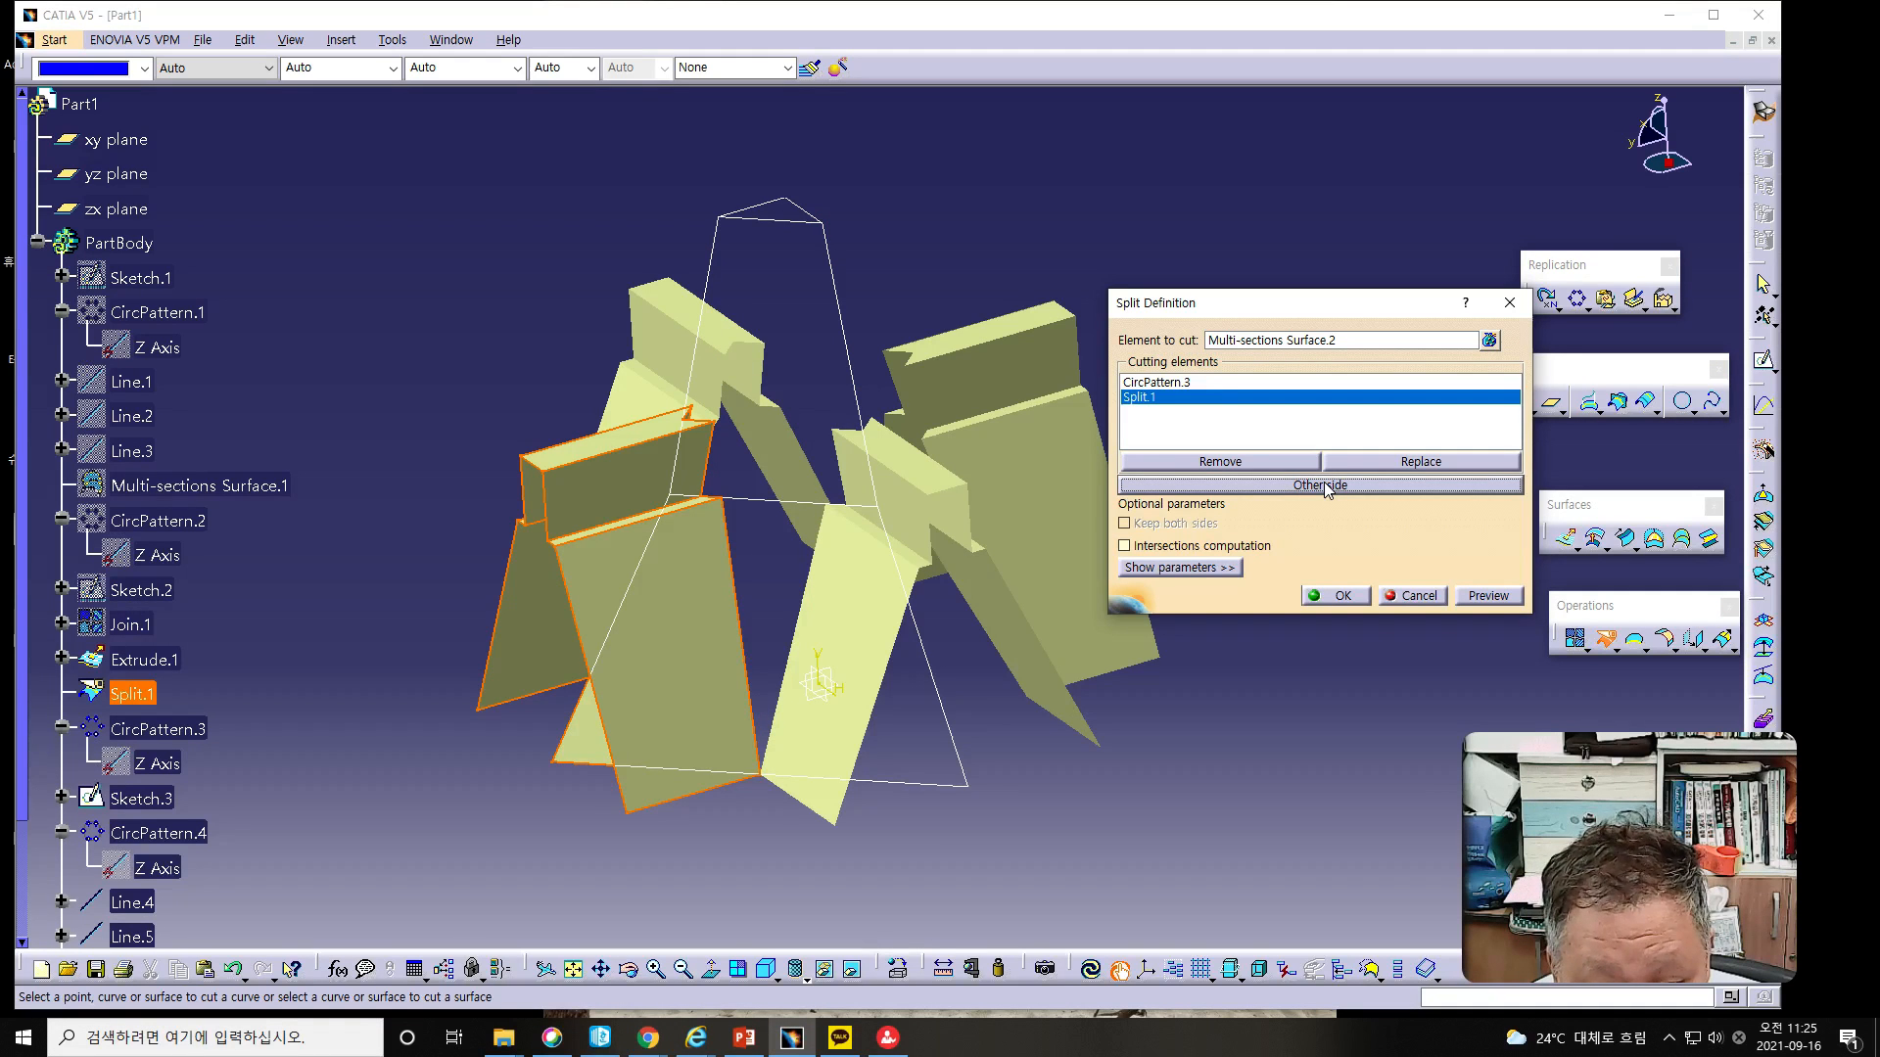
click(1327, 487)
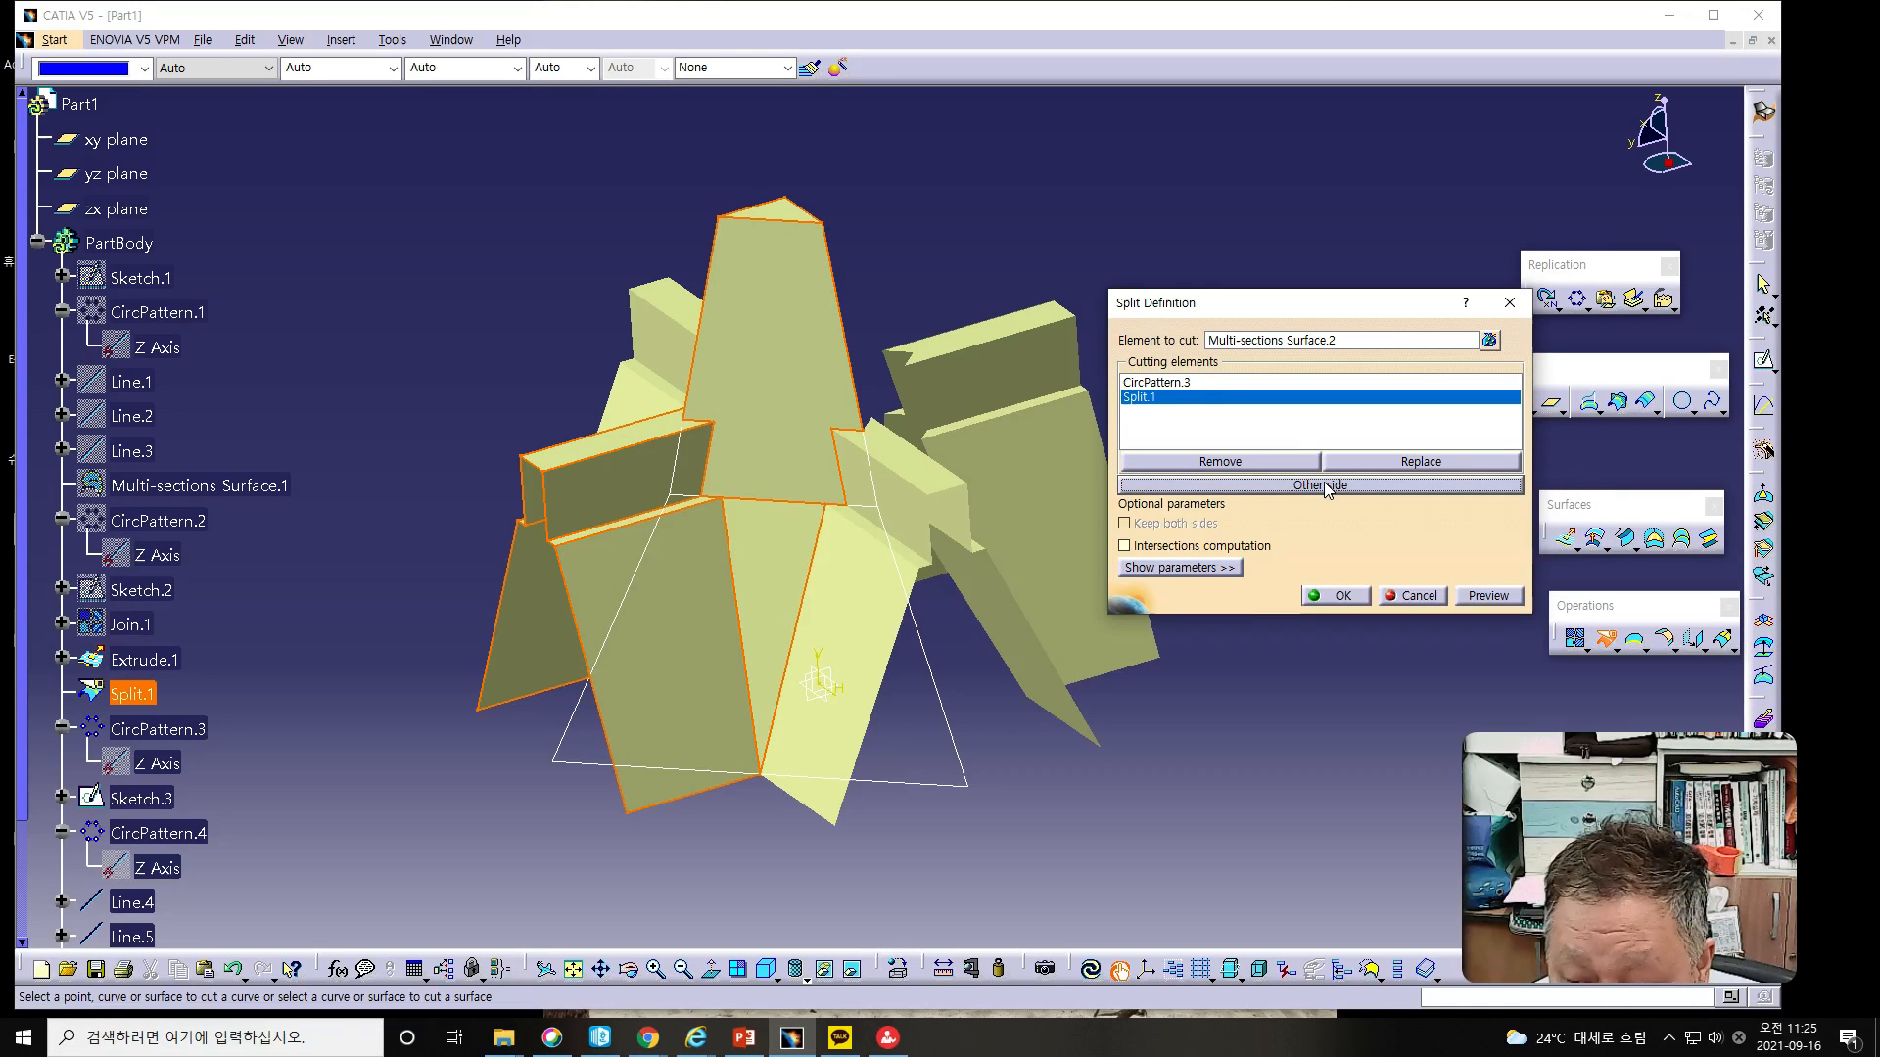
click(1327, 487)
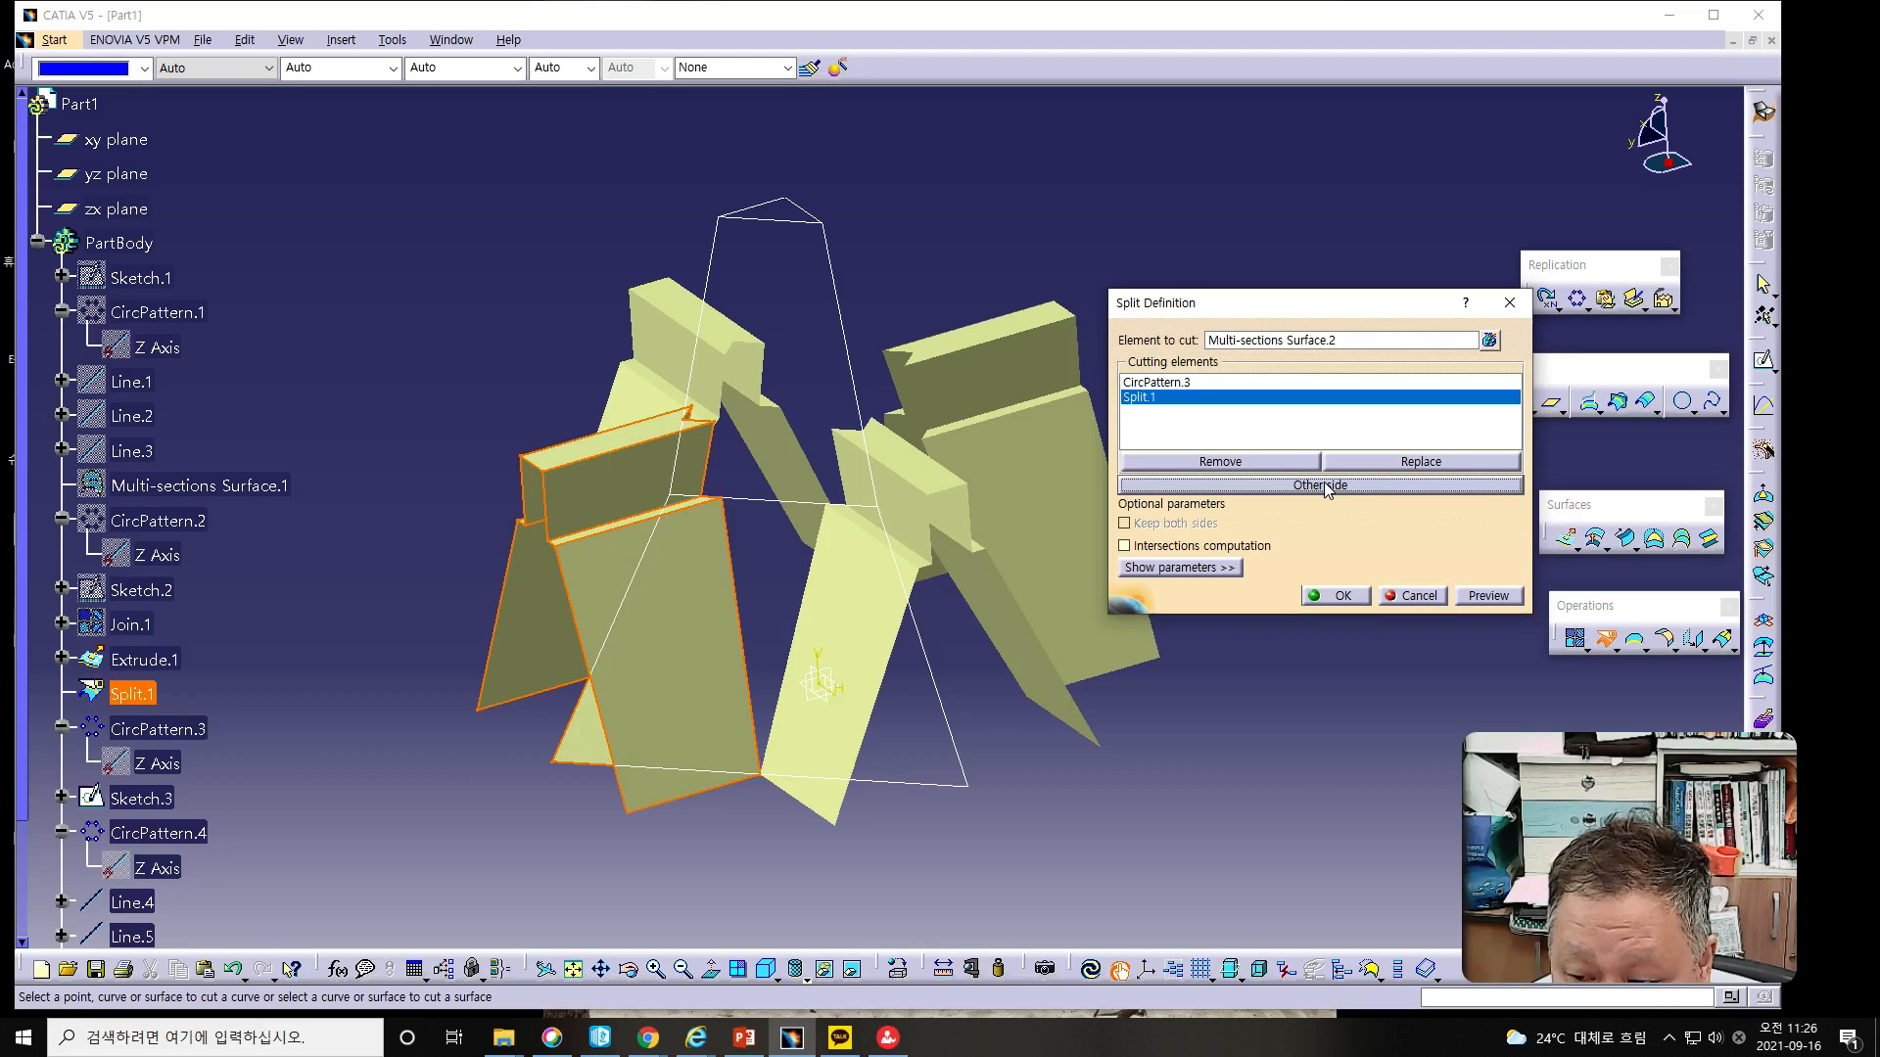
click(1327, 487)
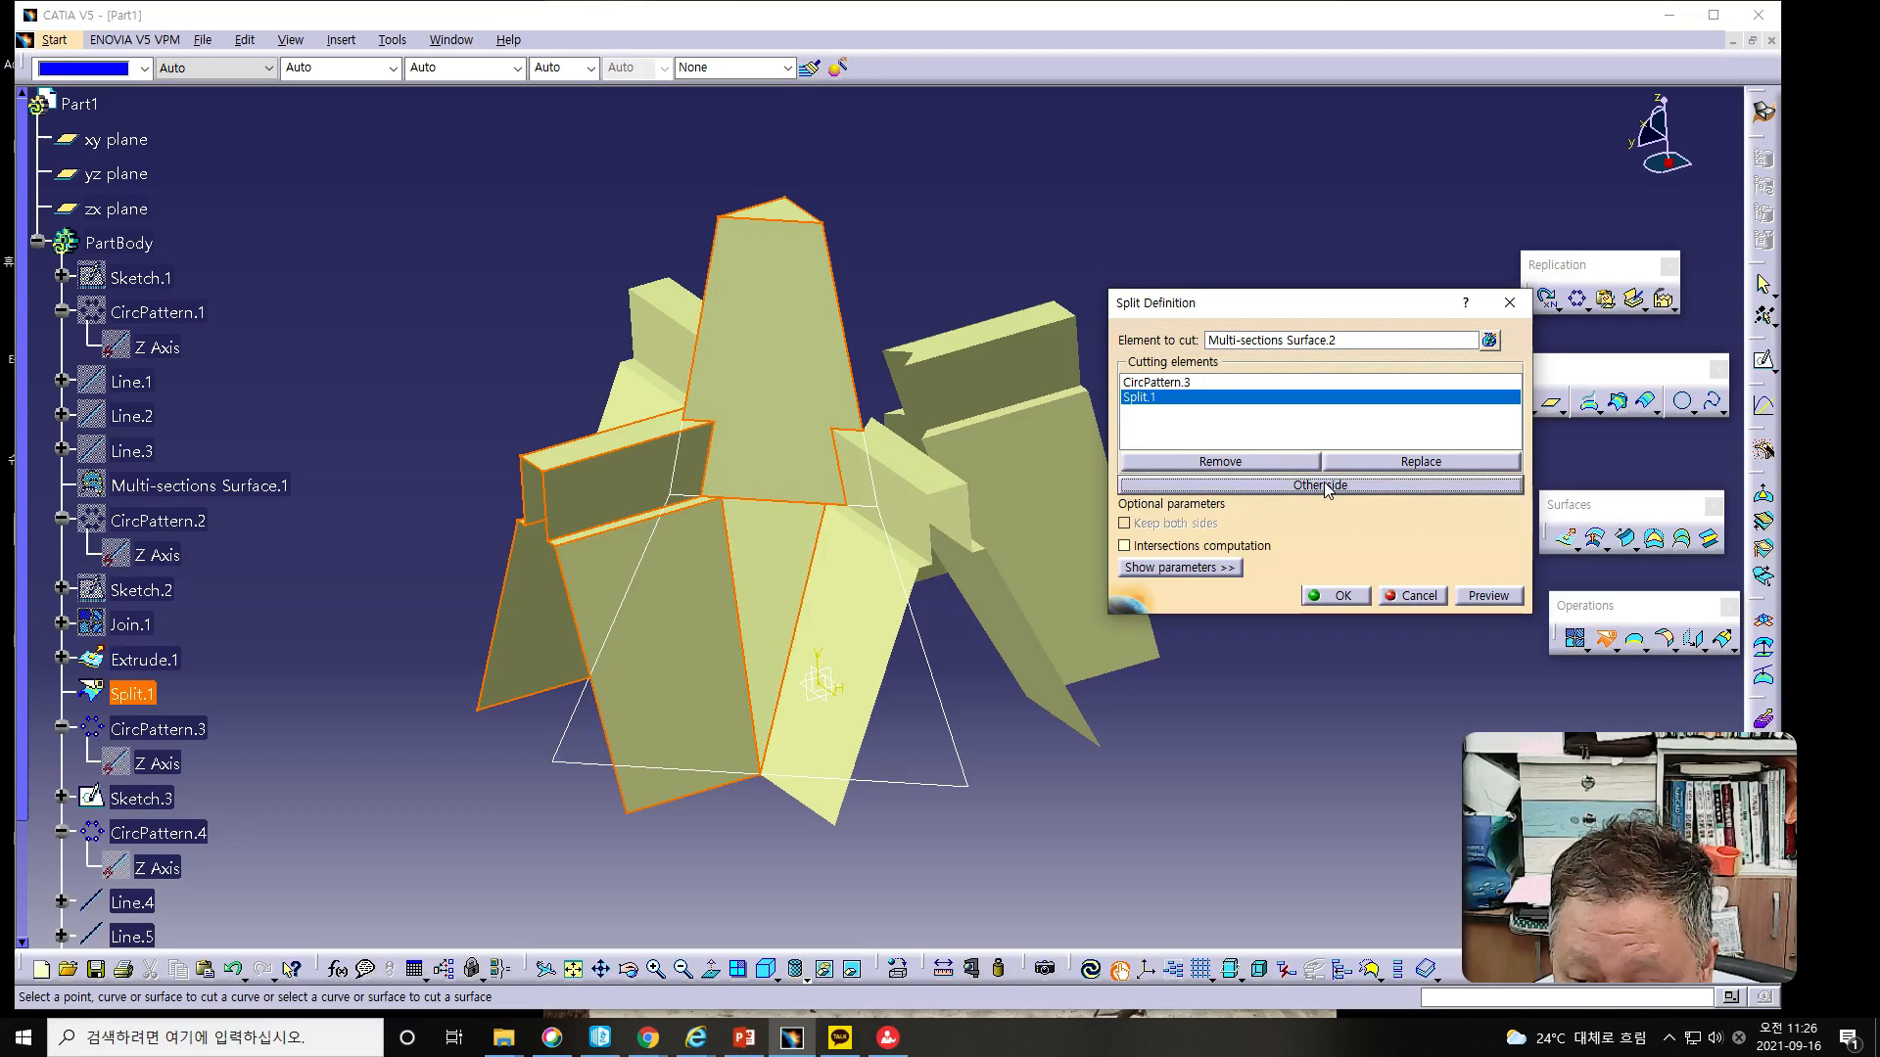
click(1326, 486)
middle_drag(545, 621, 720, 703)
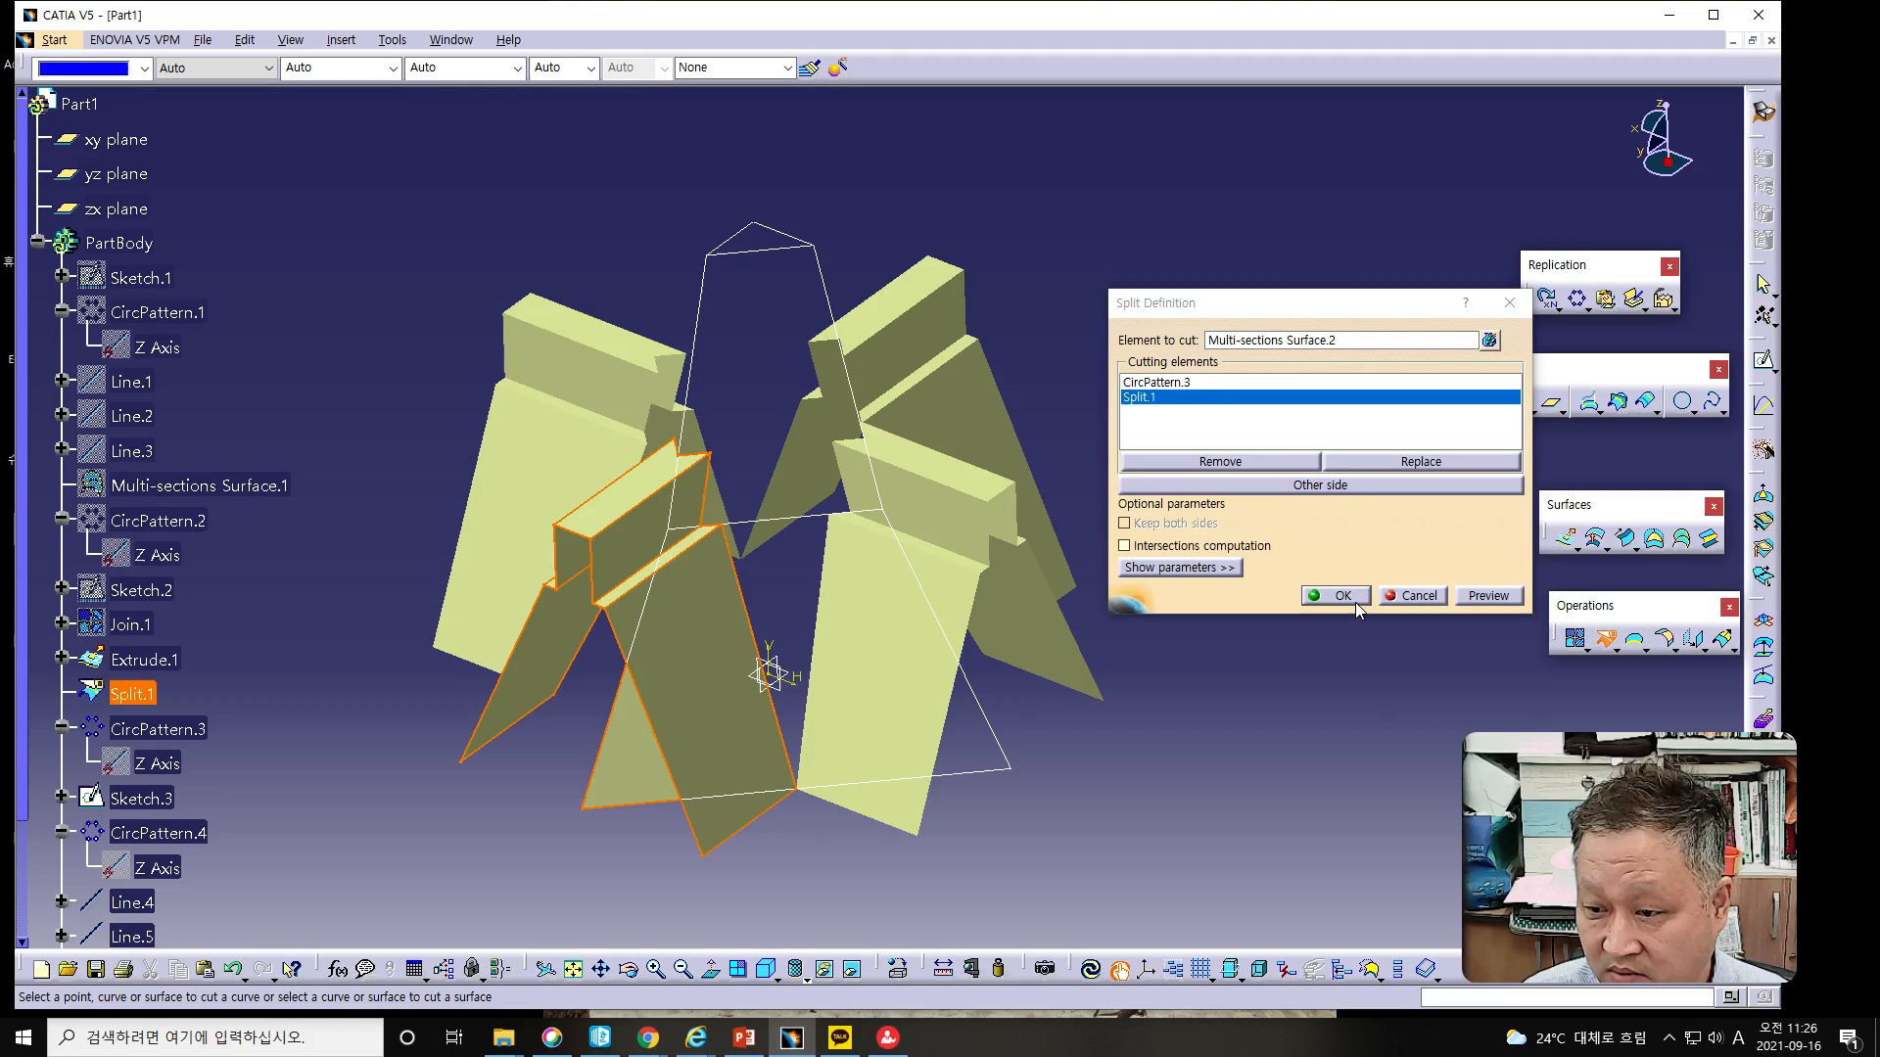
click(1347, 487)
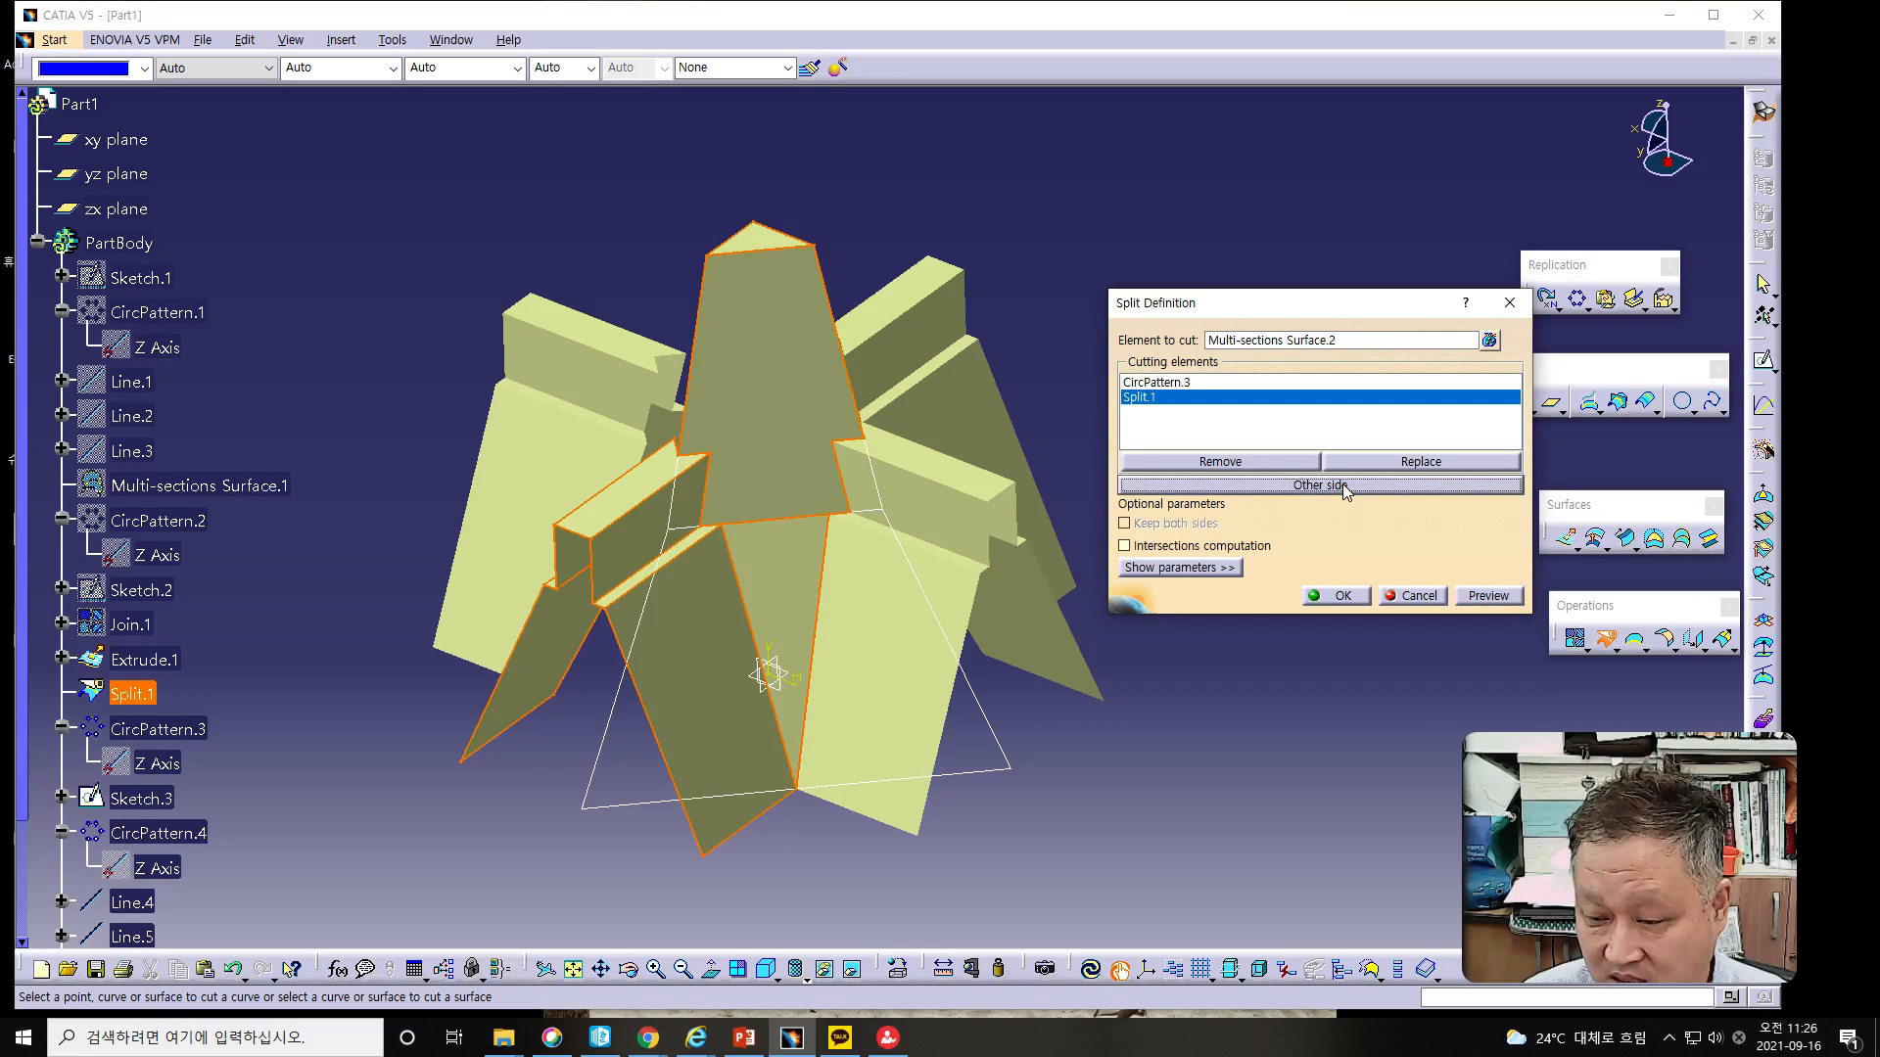
click(1348, 486)
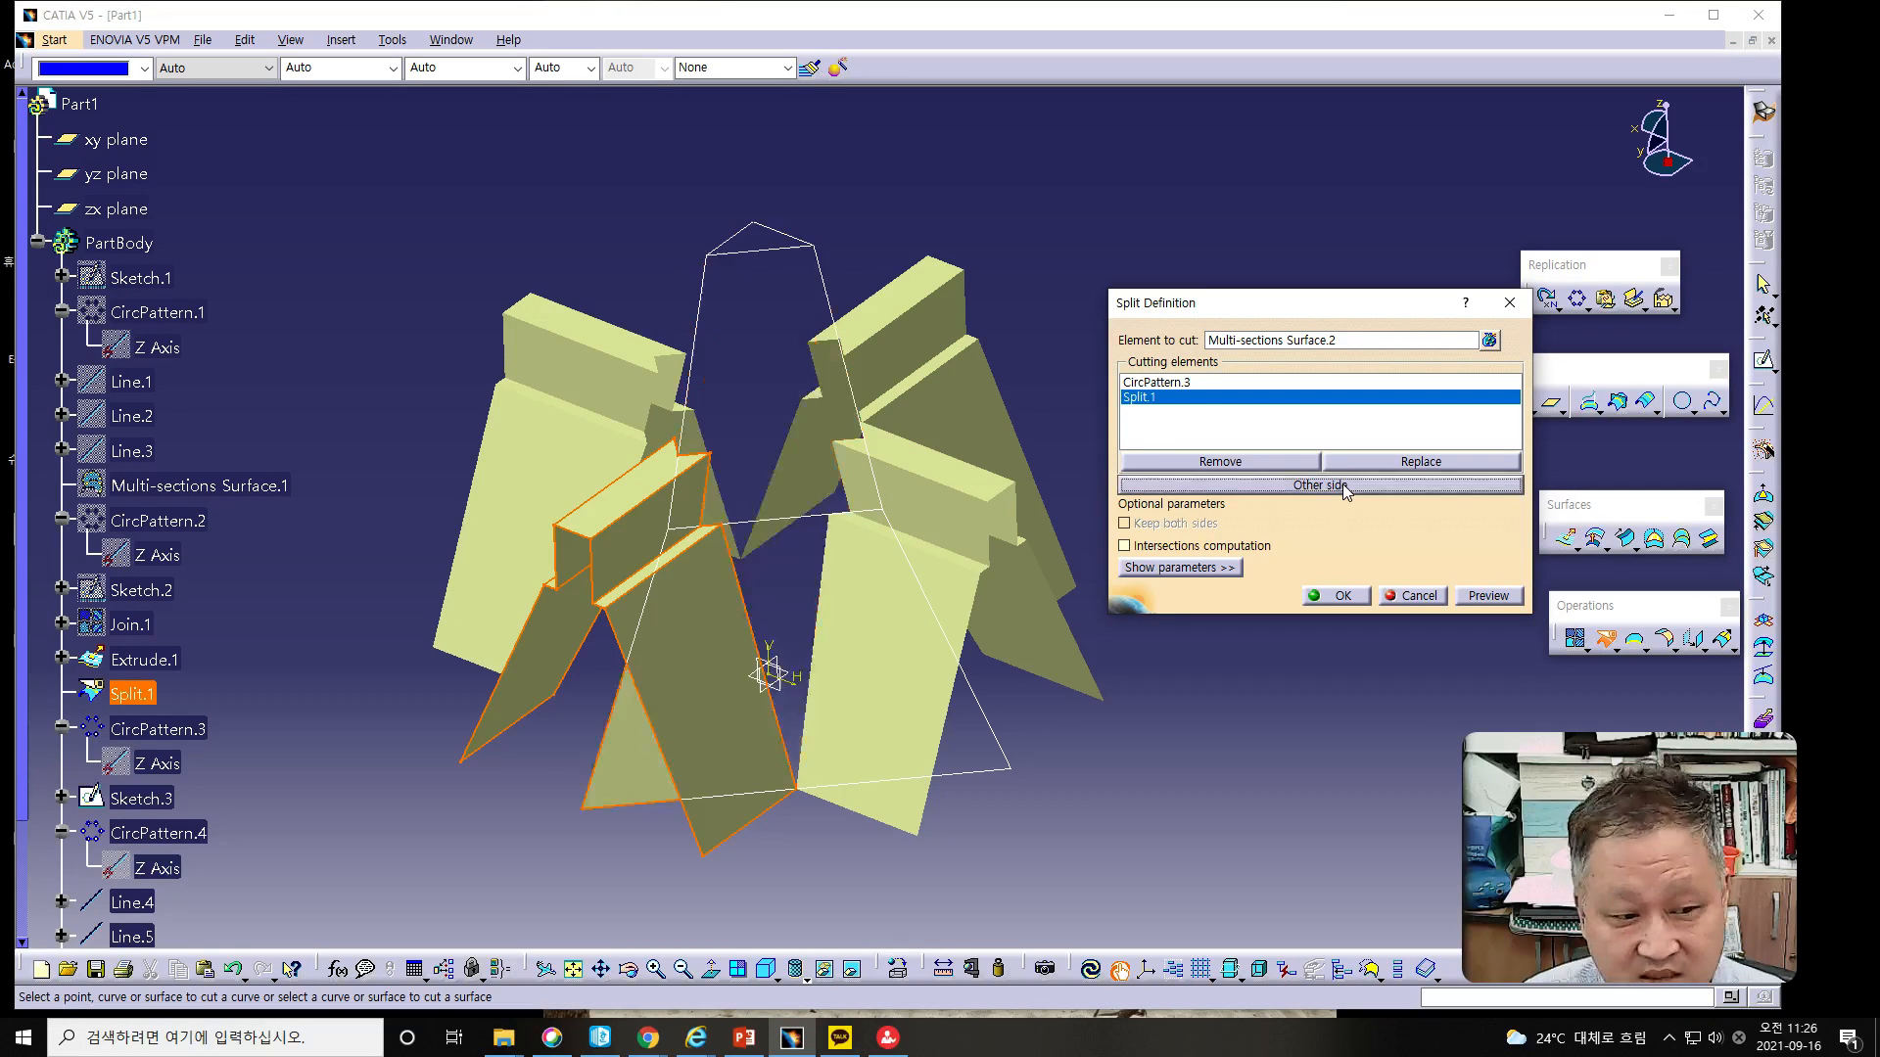
click(1334, 595)
Step: Circular-pattern Split.2 around the Z axis with 4 instances at 90 degree spacing
middle_drag(585, 666, 767, 622)
key(alt+Tab)
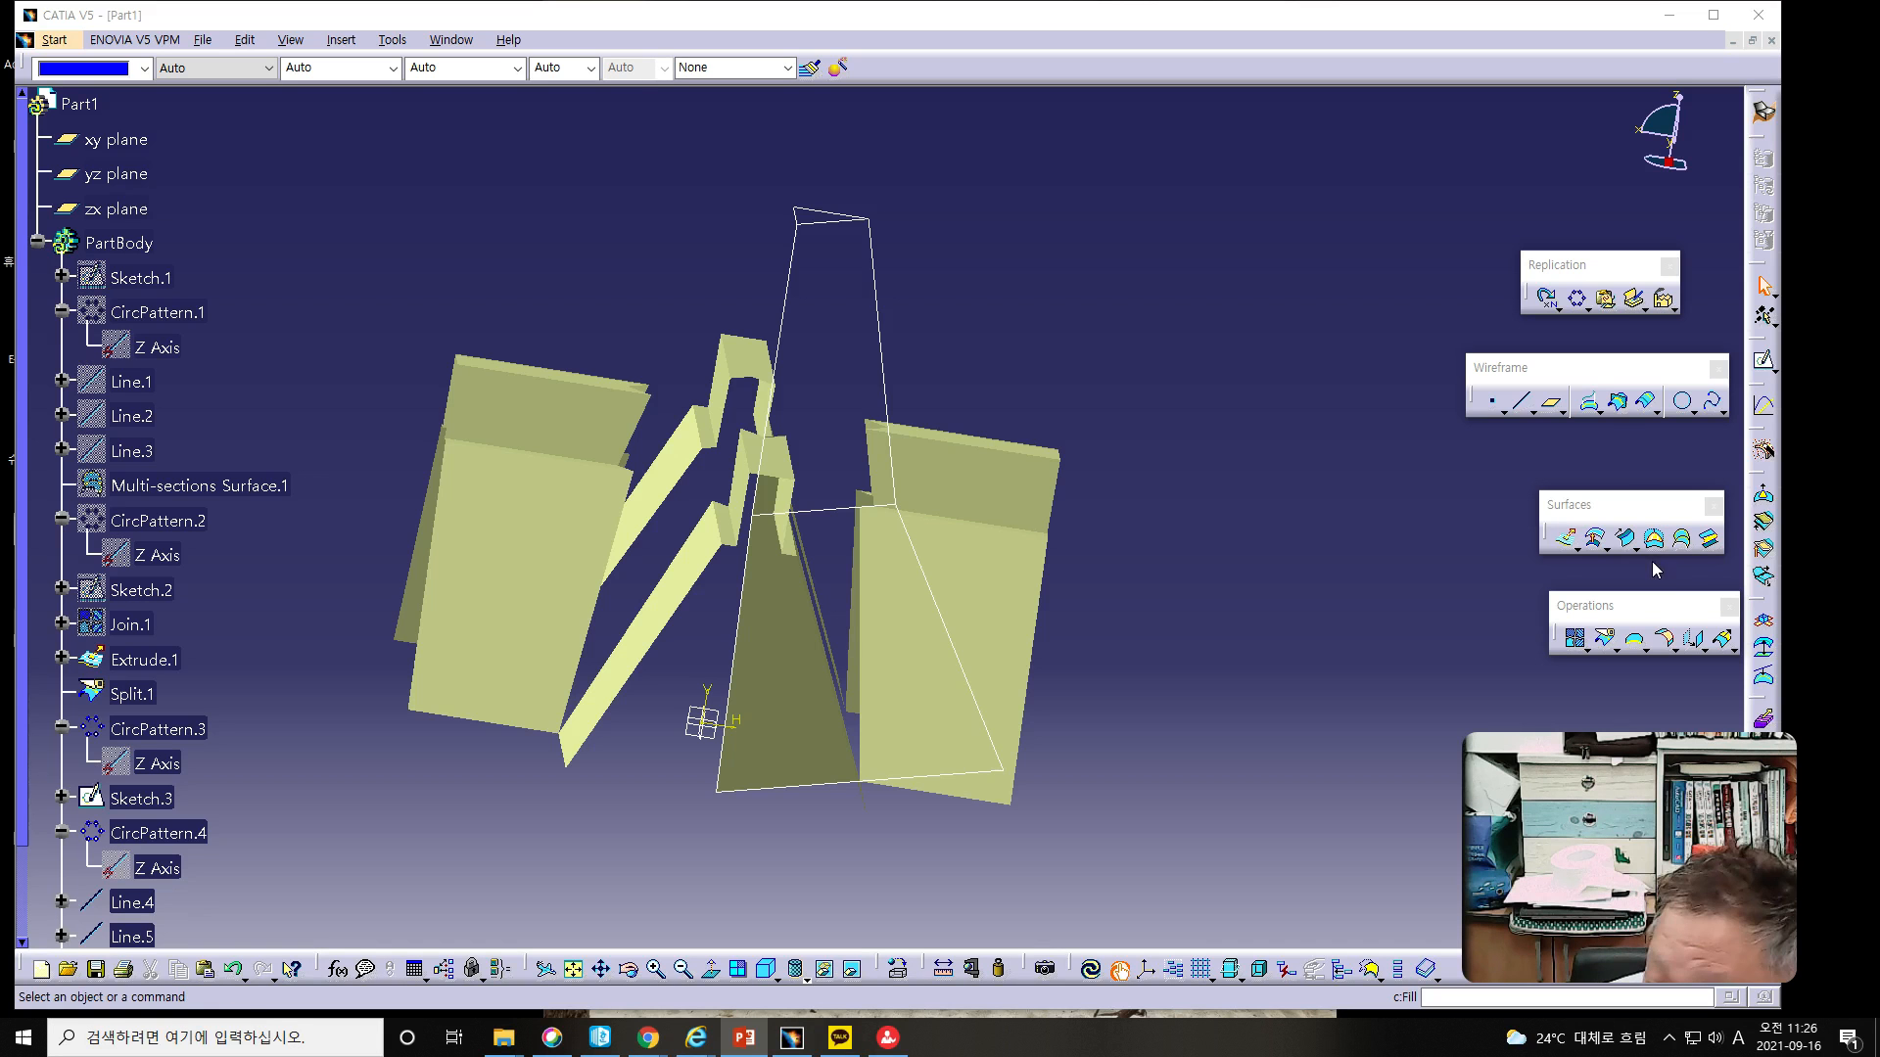
click(1580, 301)
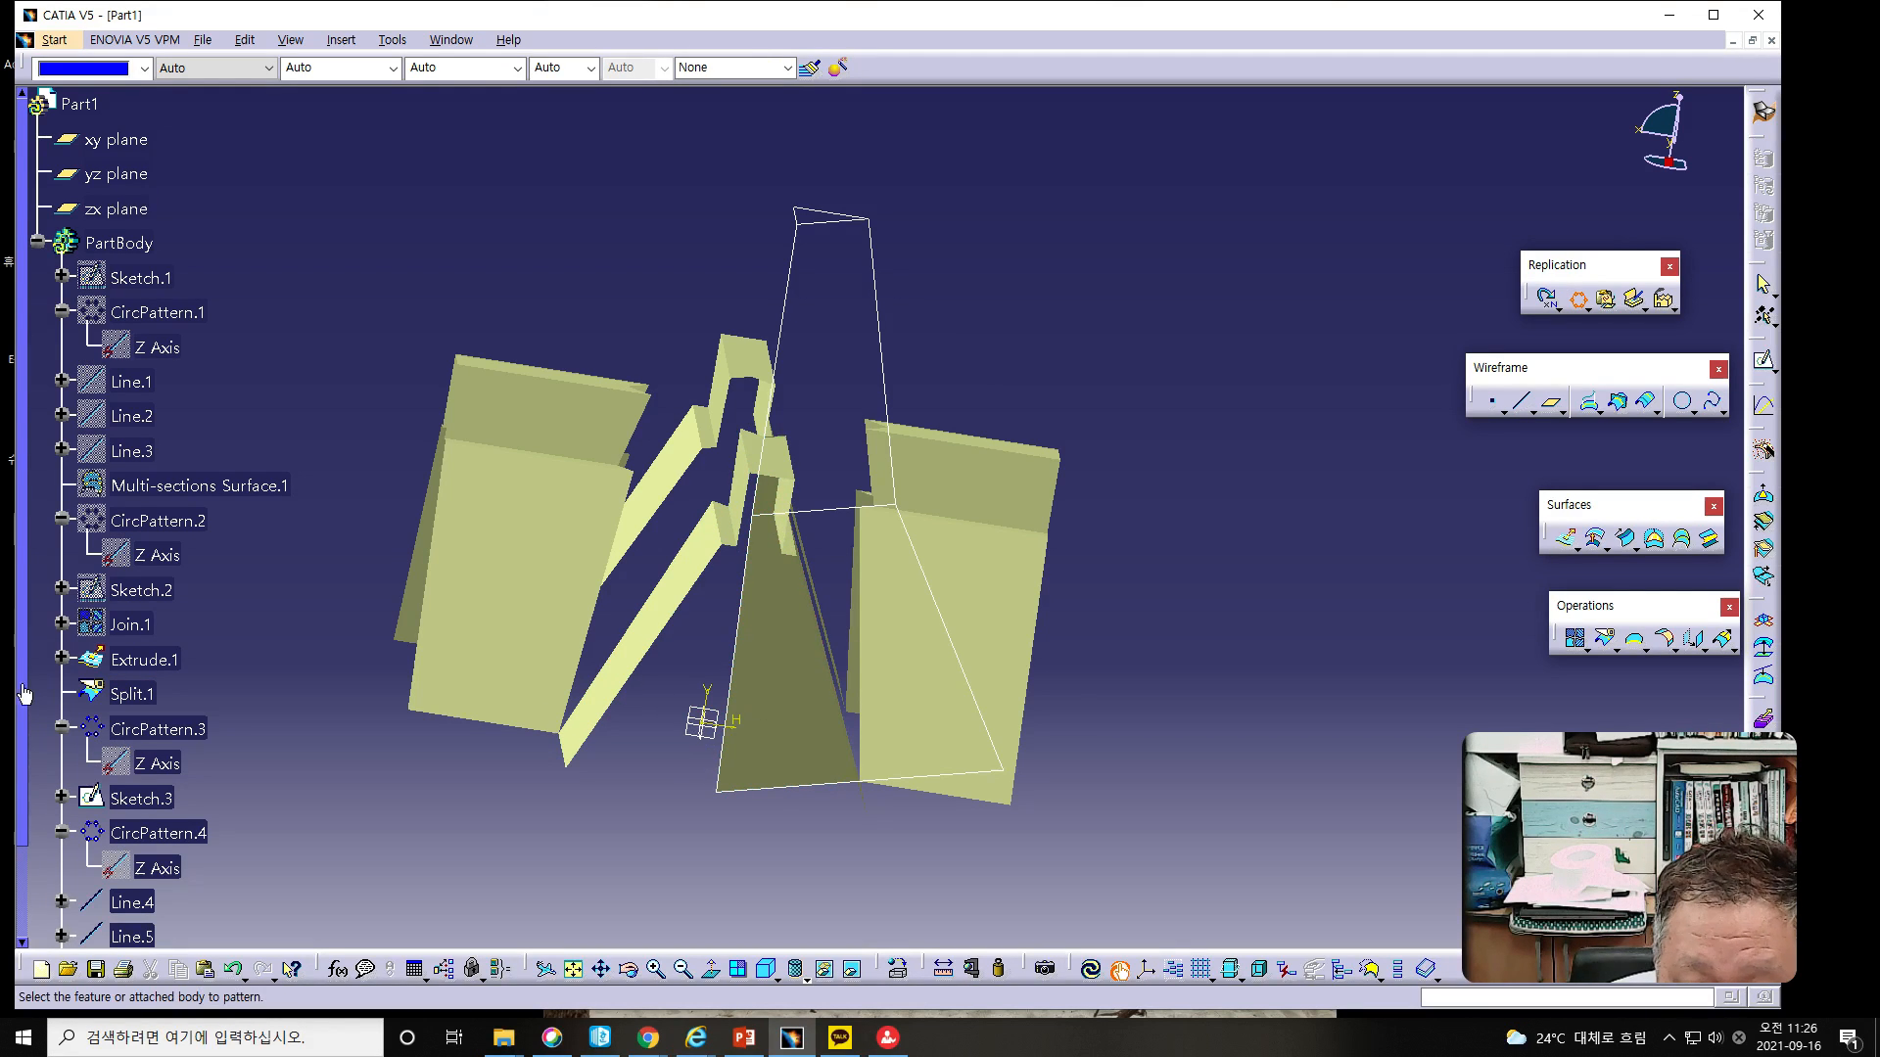
drag(23, 691, 22, 829)
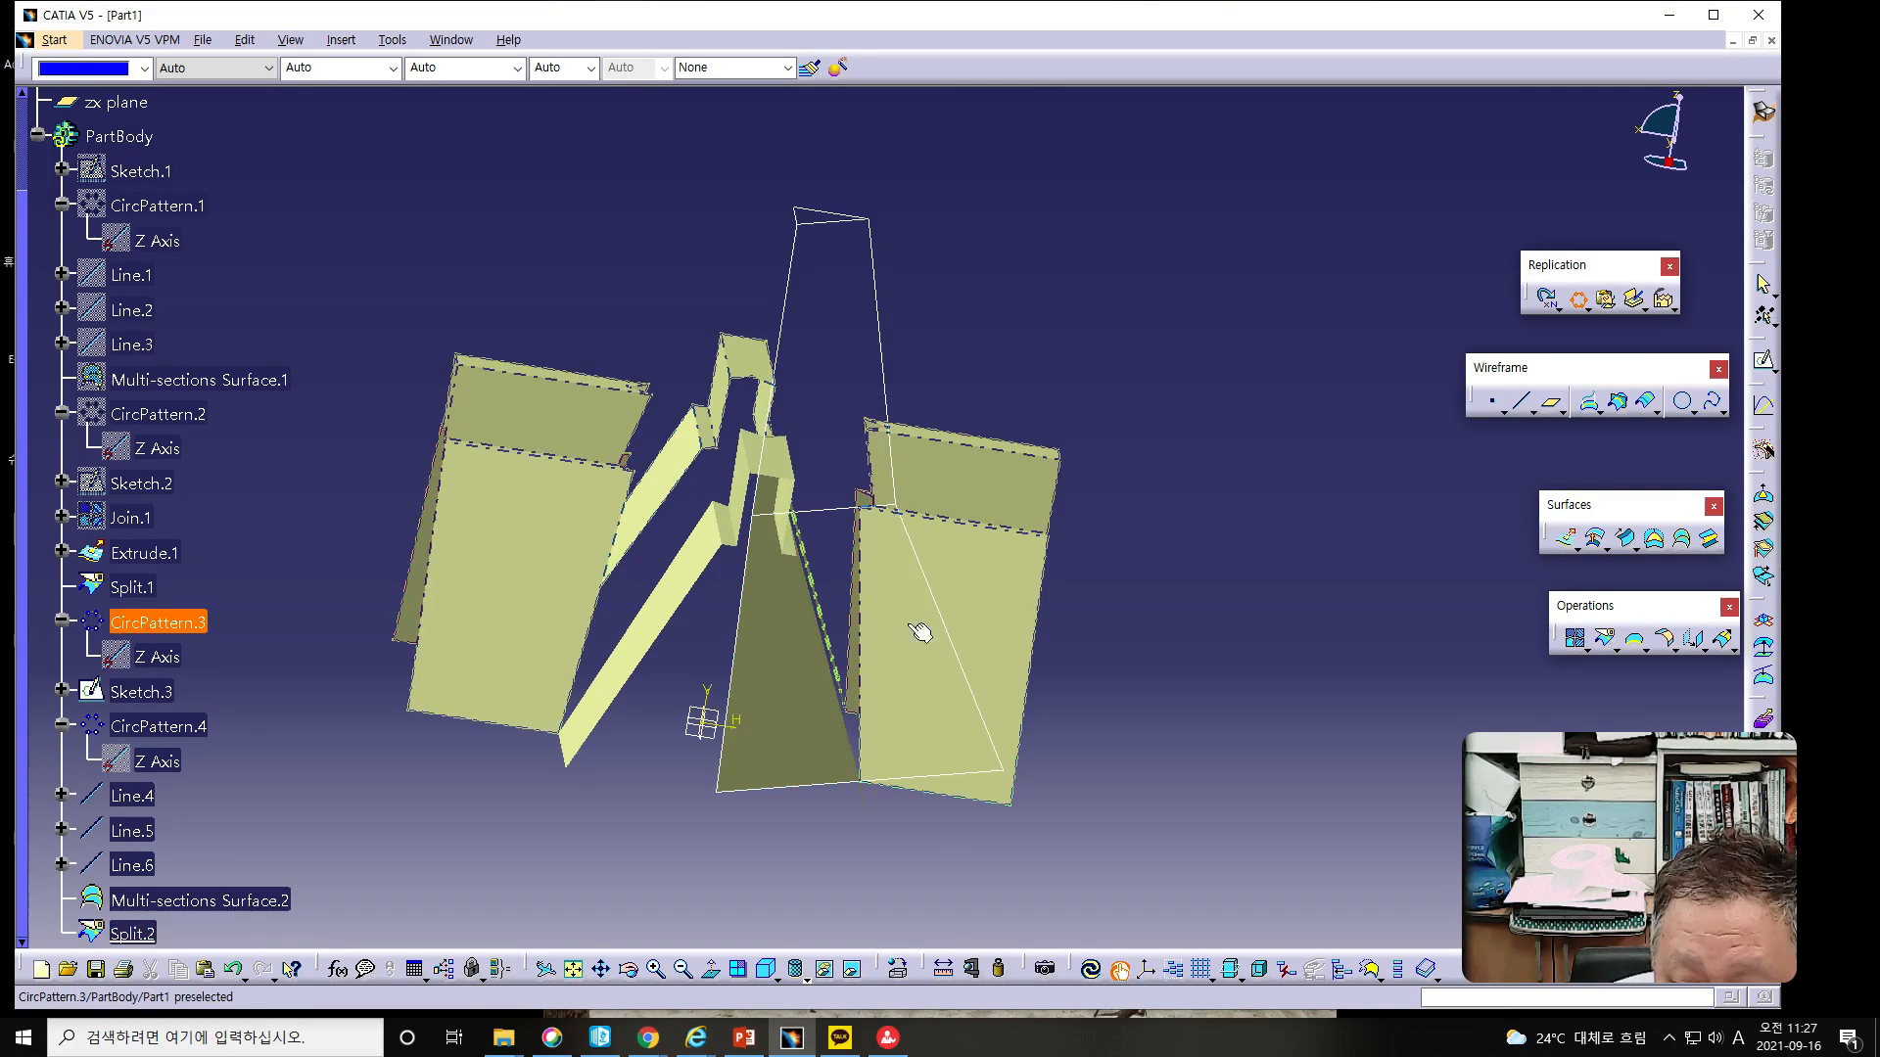
click(766, 712)
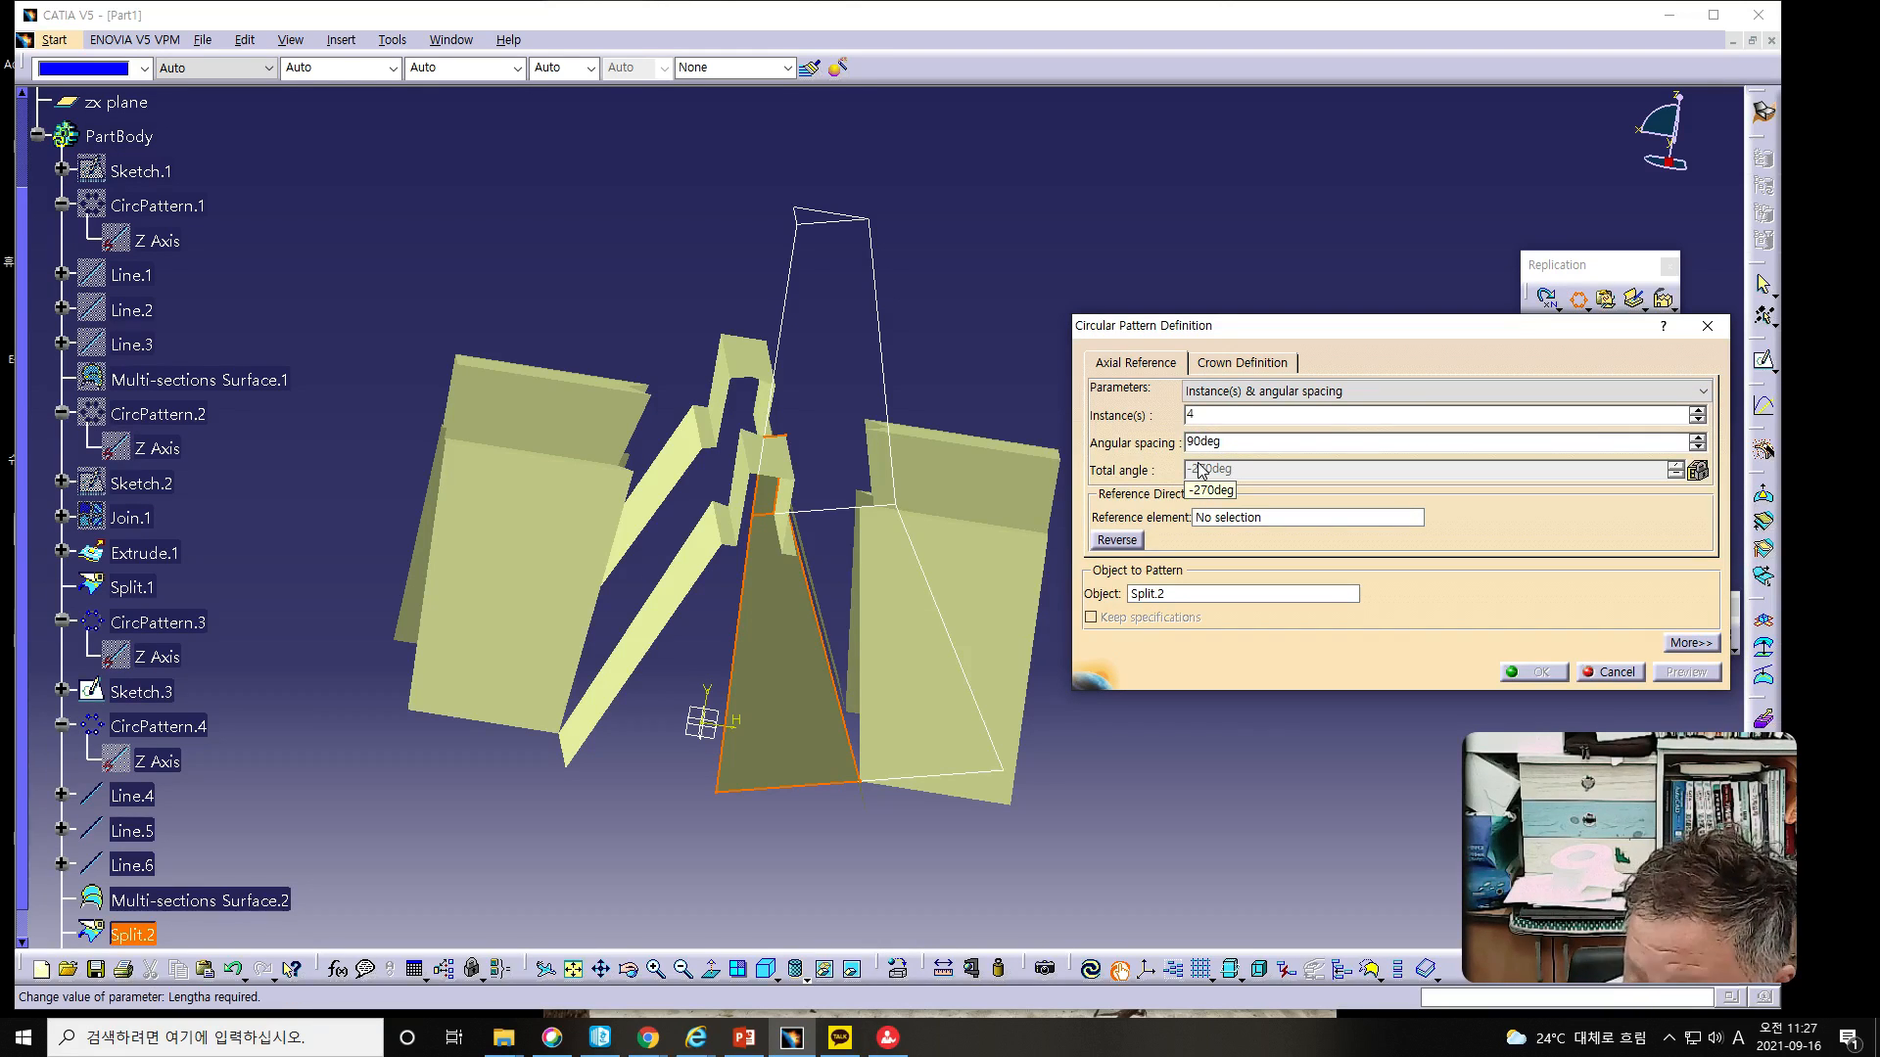
click(1277, 517)
right_click(1277, 517)
click(1292, 599)
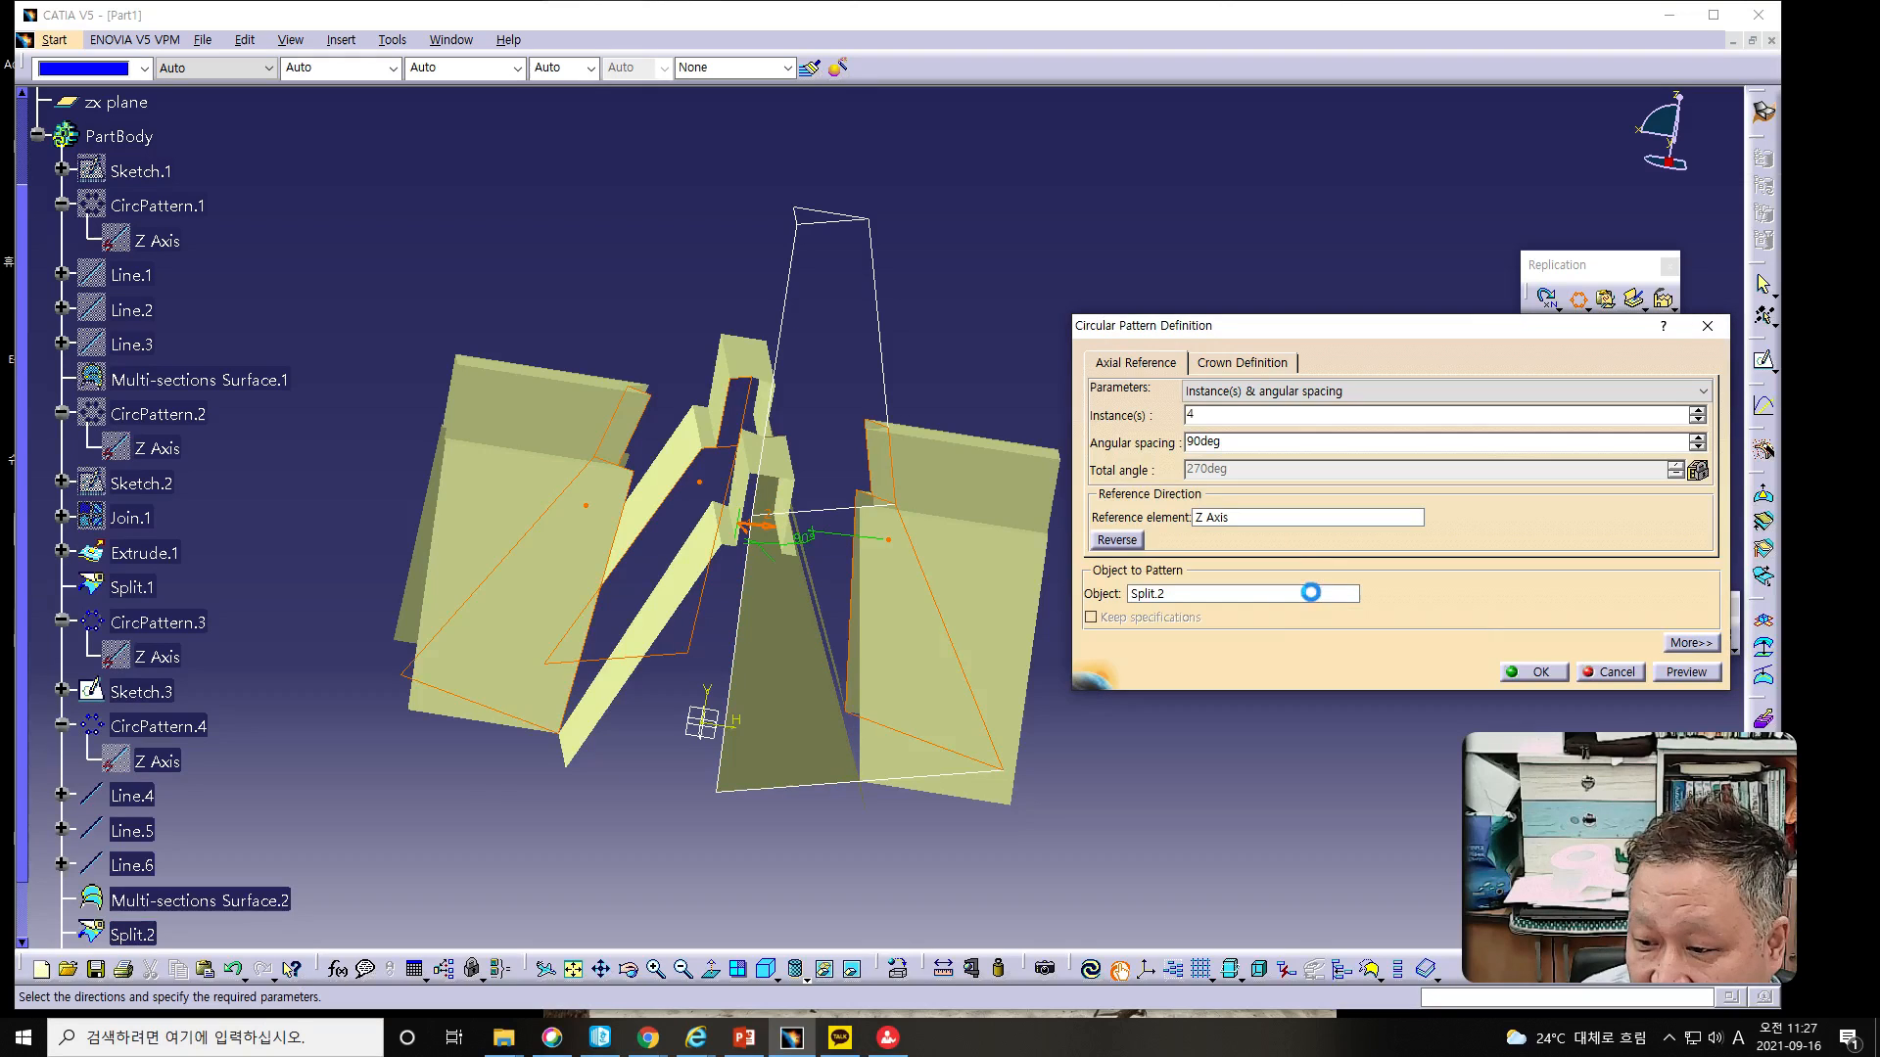
middle_drag(532, 758, 771, 818)
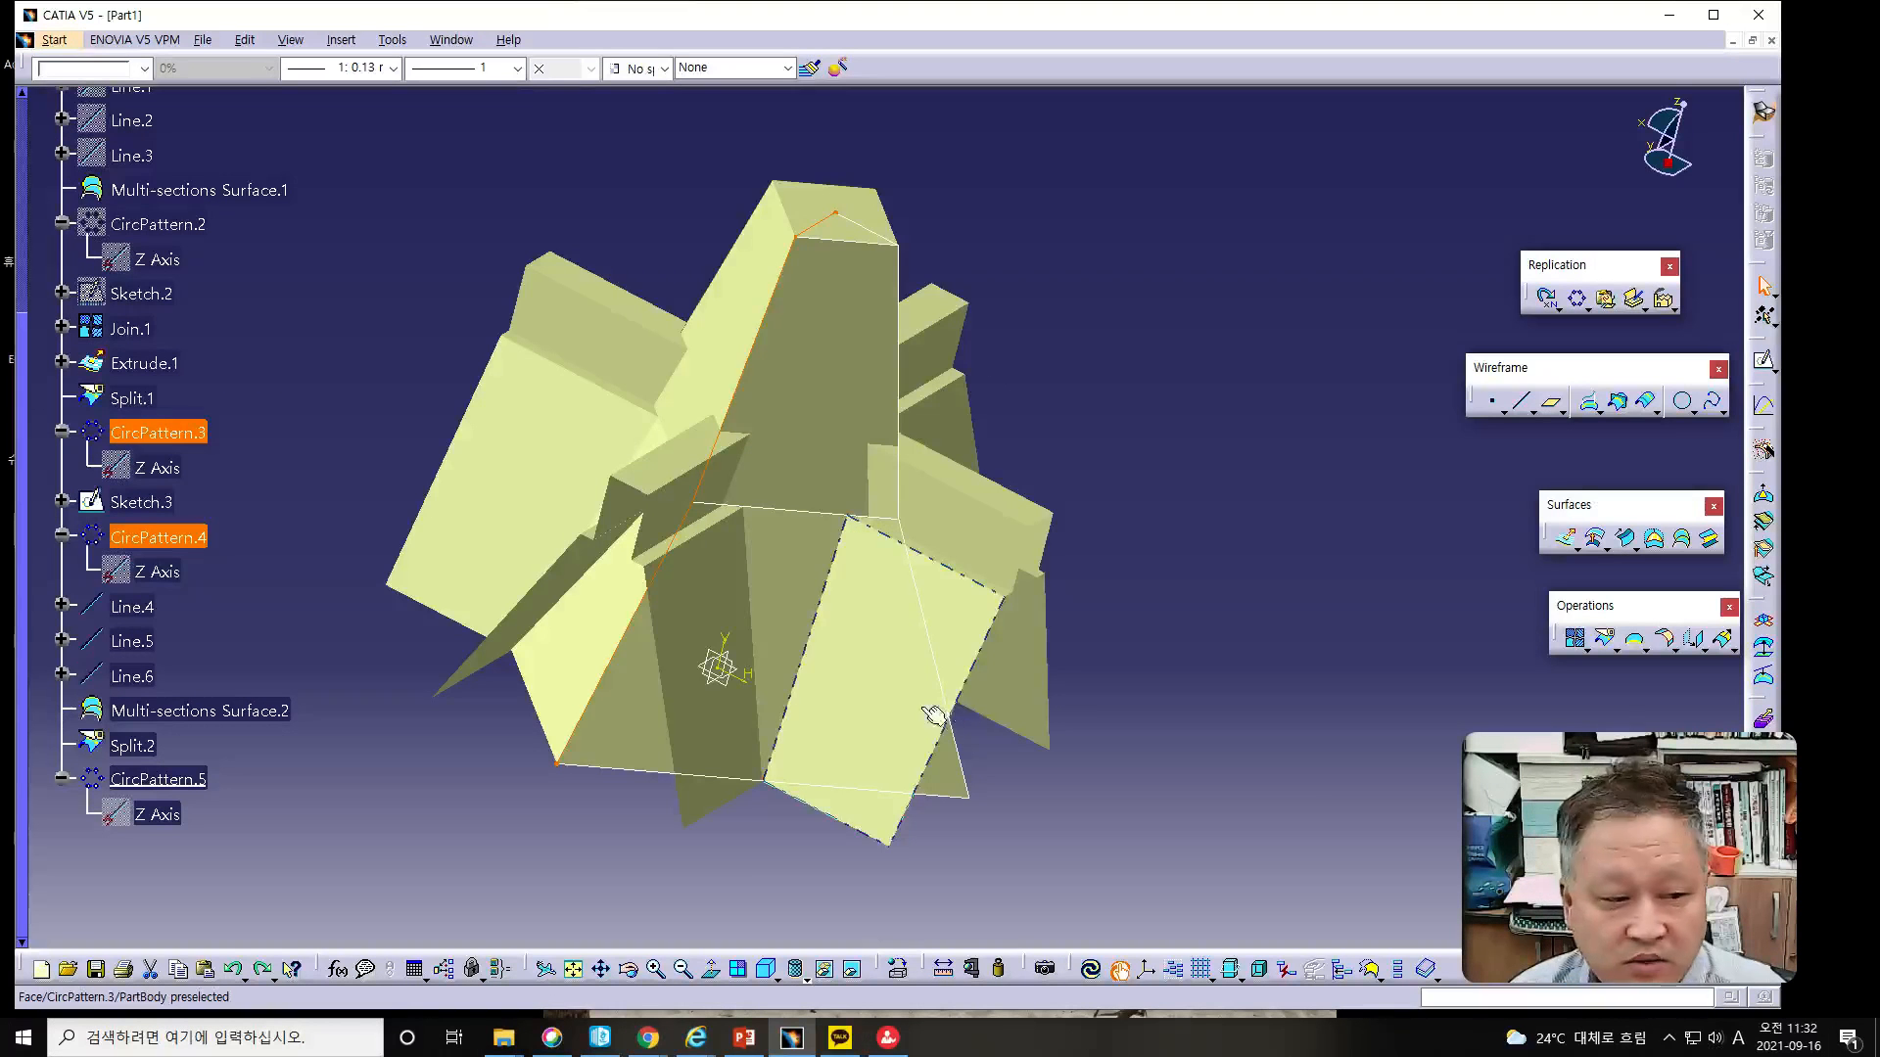
Step: Join Join.1, CircPattern.3, Split.2 and CircPattern.5 into one surface, leaving CircPattern.4 out of the selection
middle_drag(1038, 707, 1191, 599)
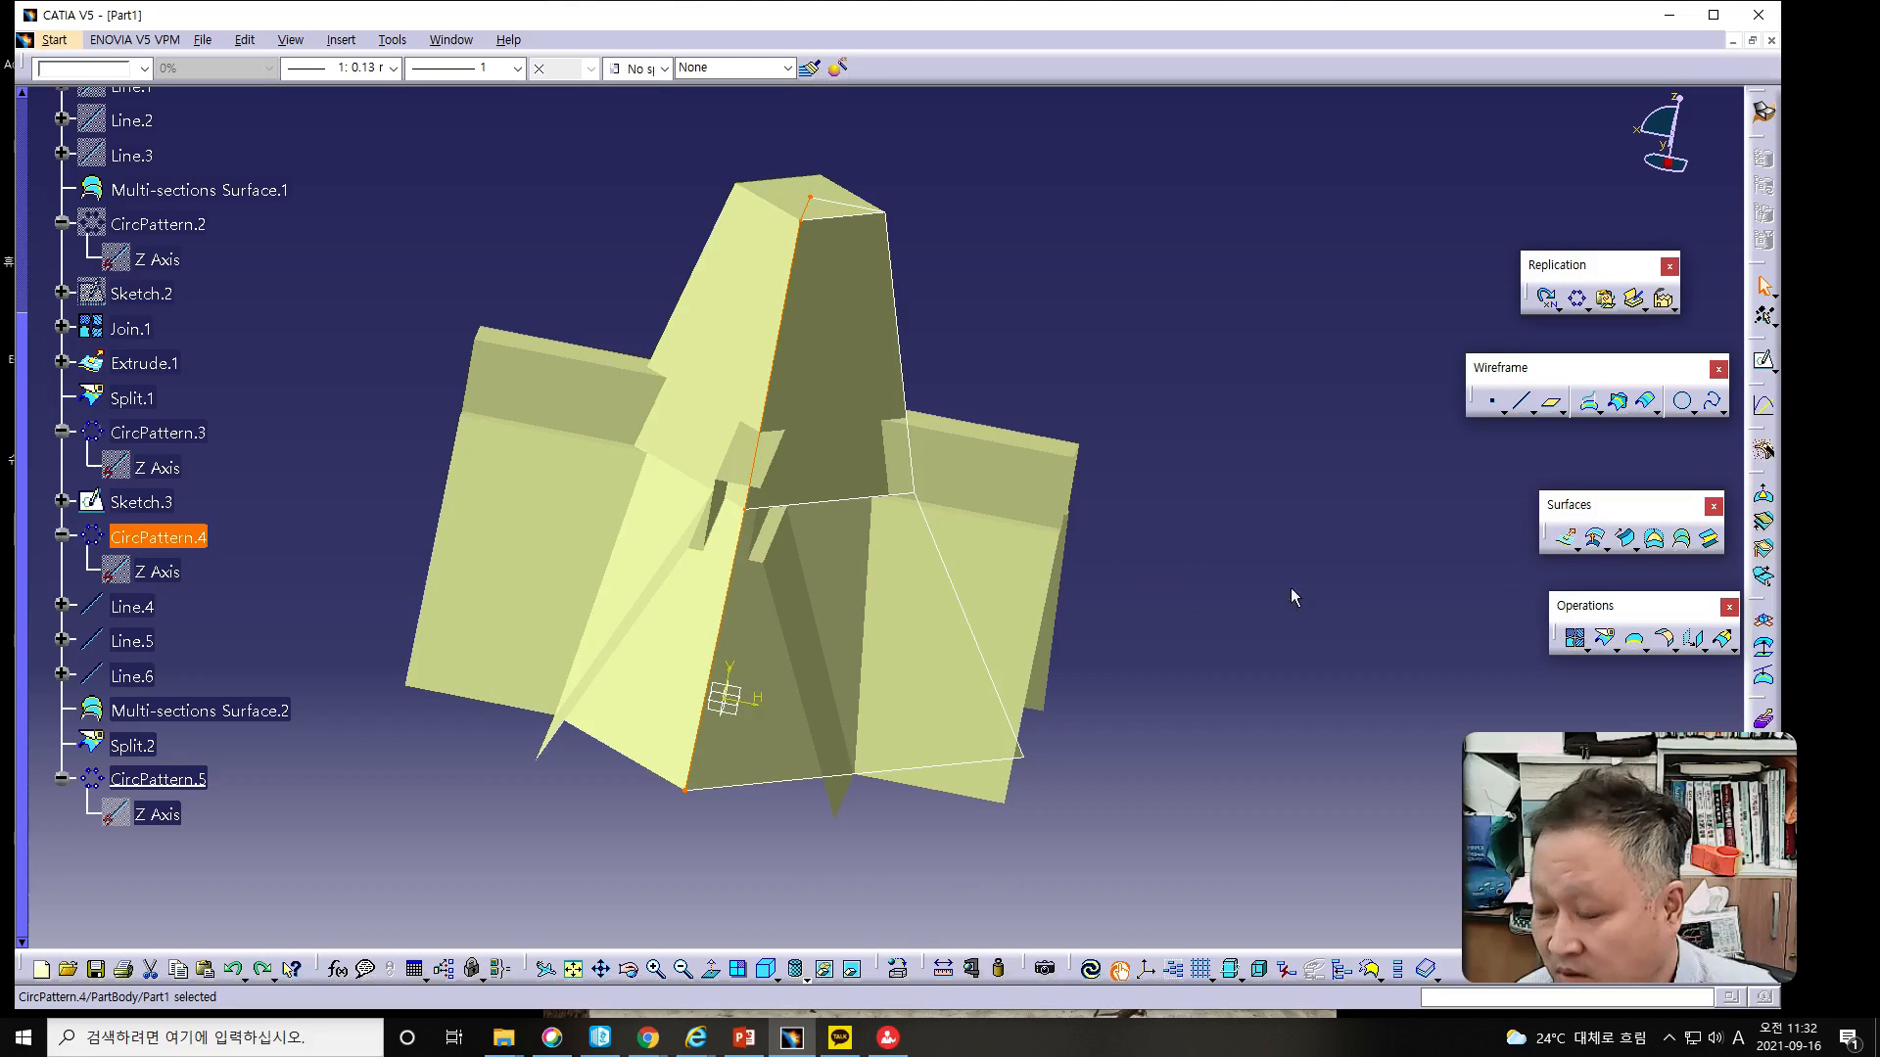
click(1575, 639)
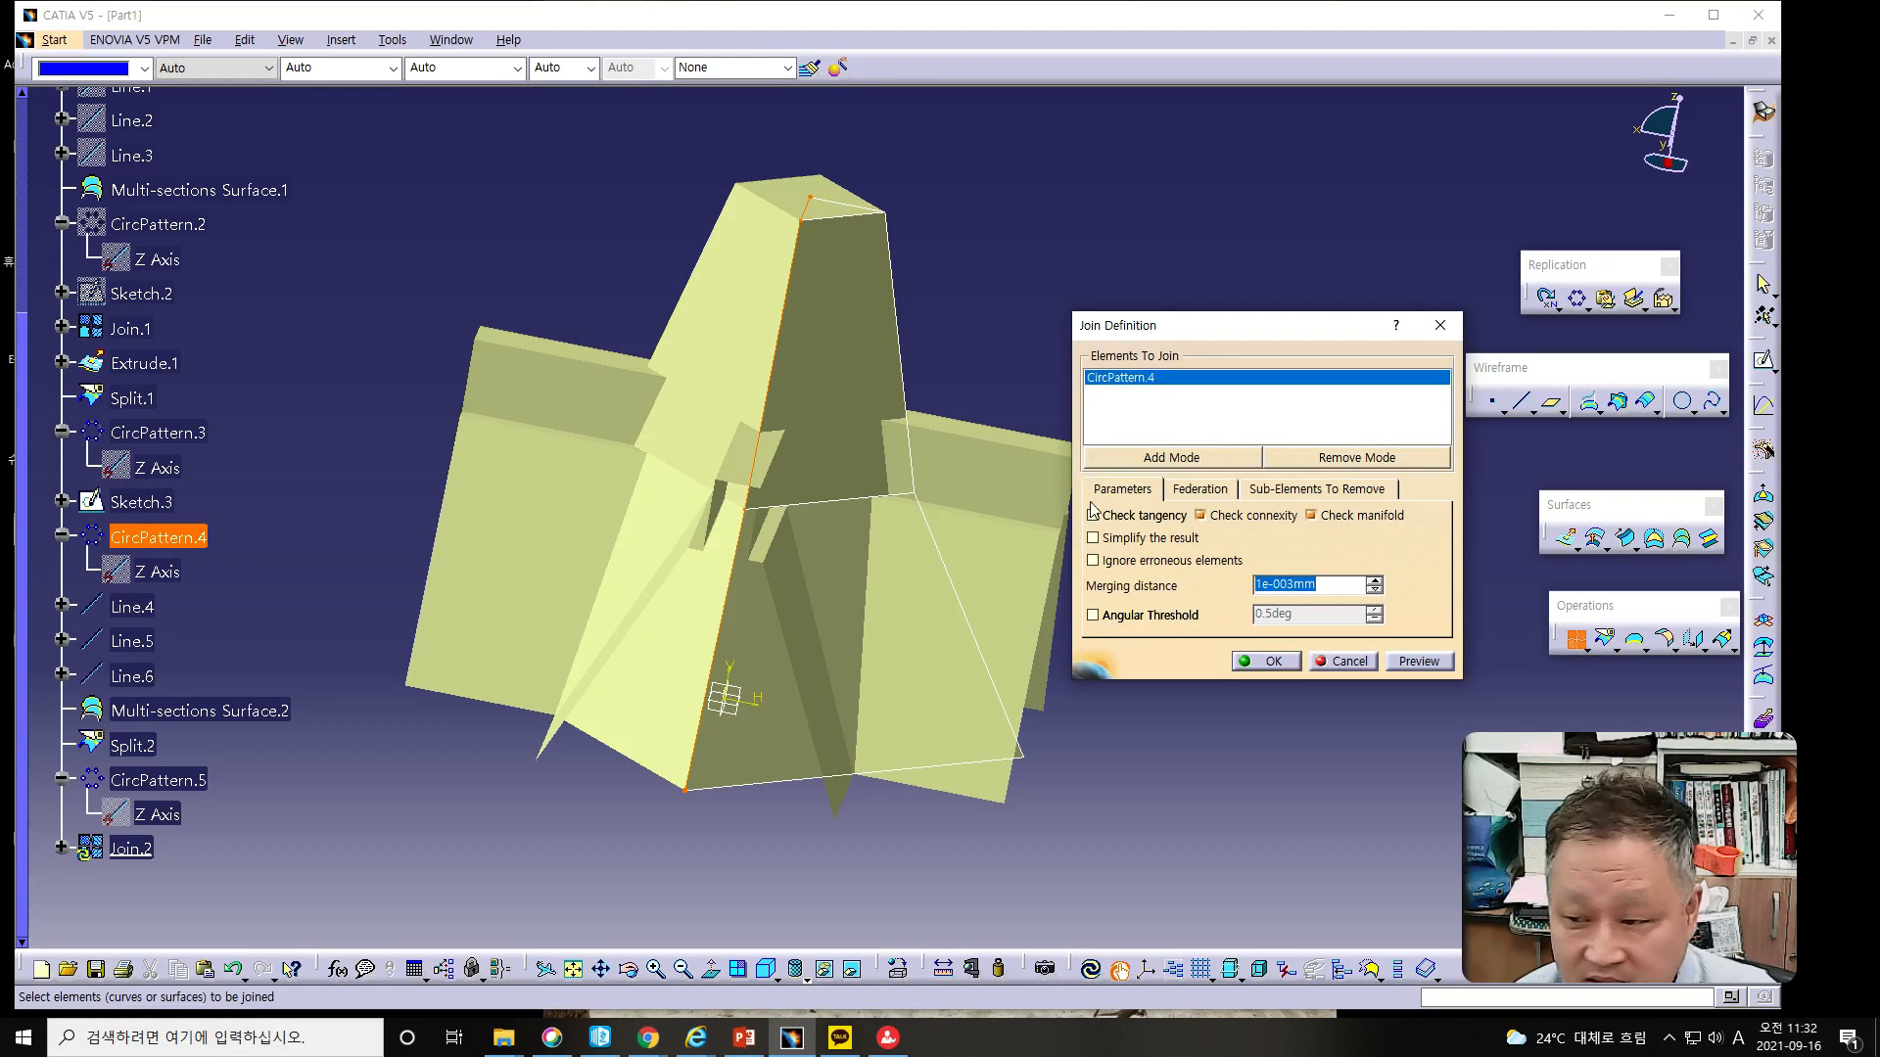
right_click(1122, 382)
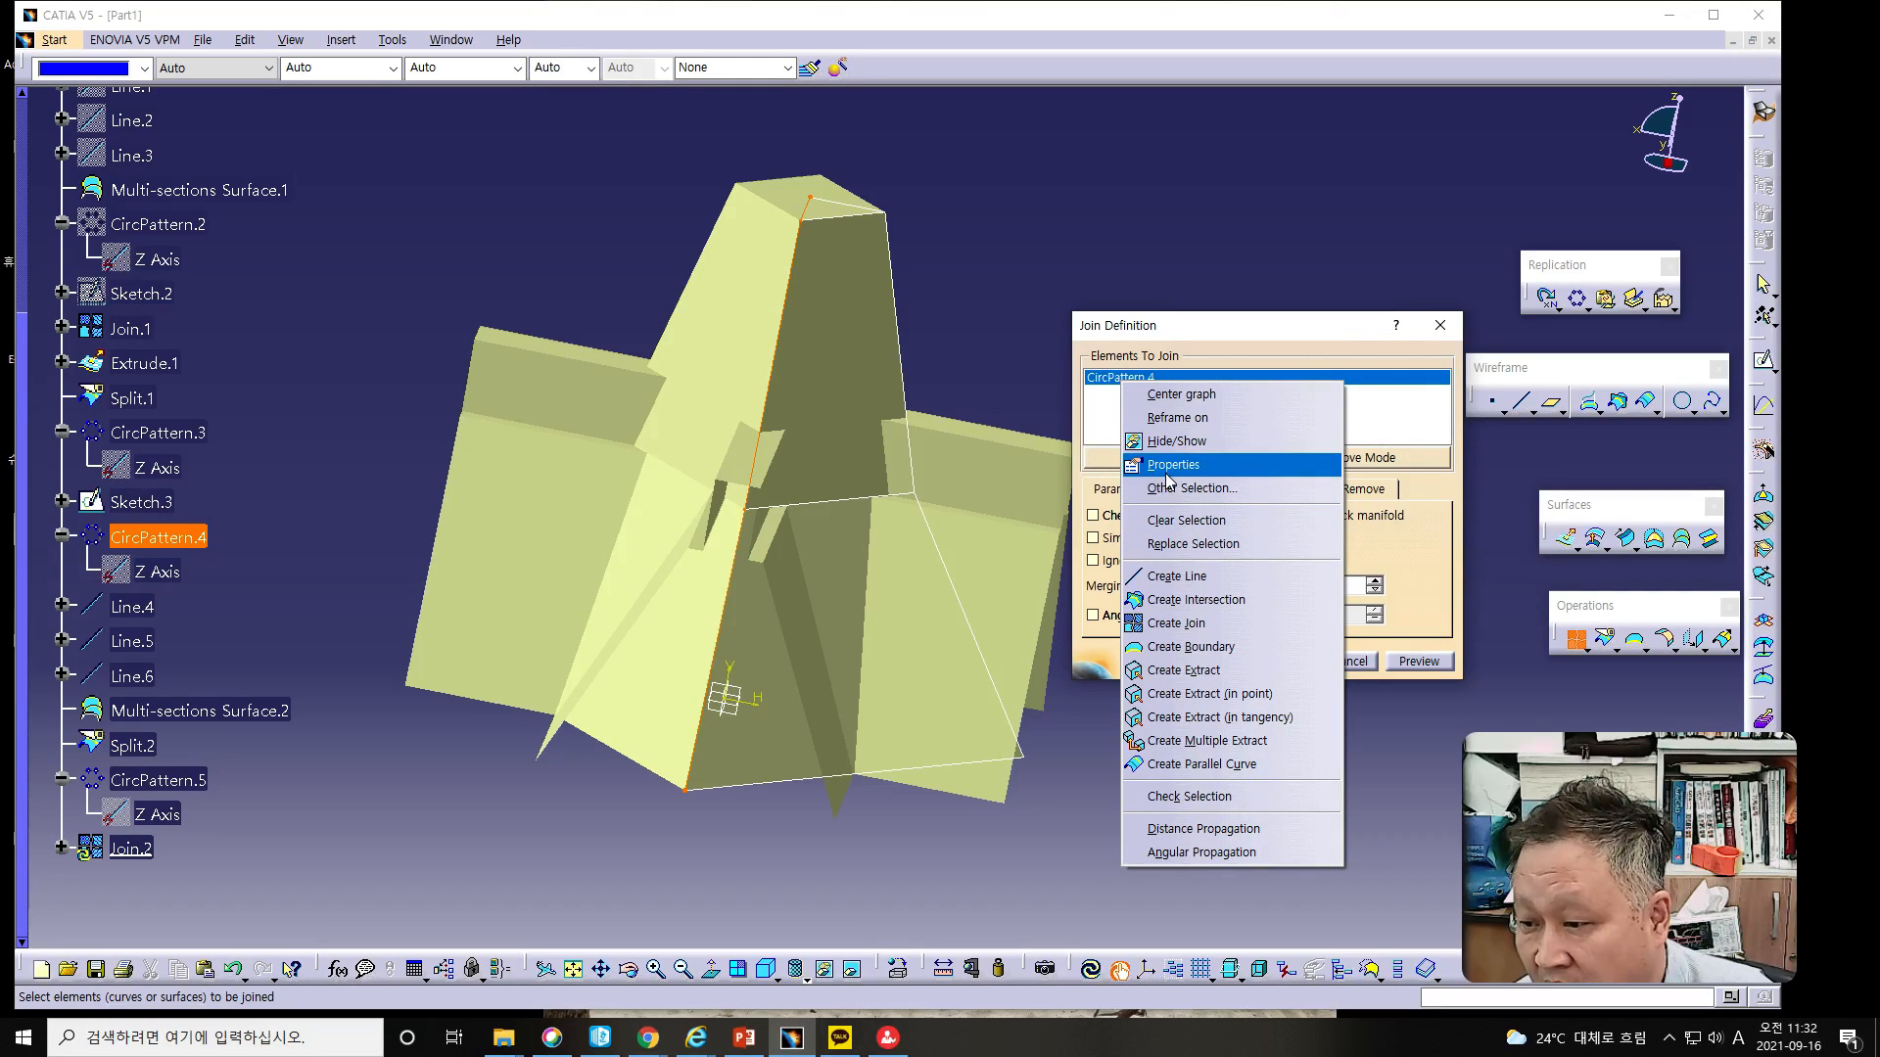
click(1170, 520)
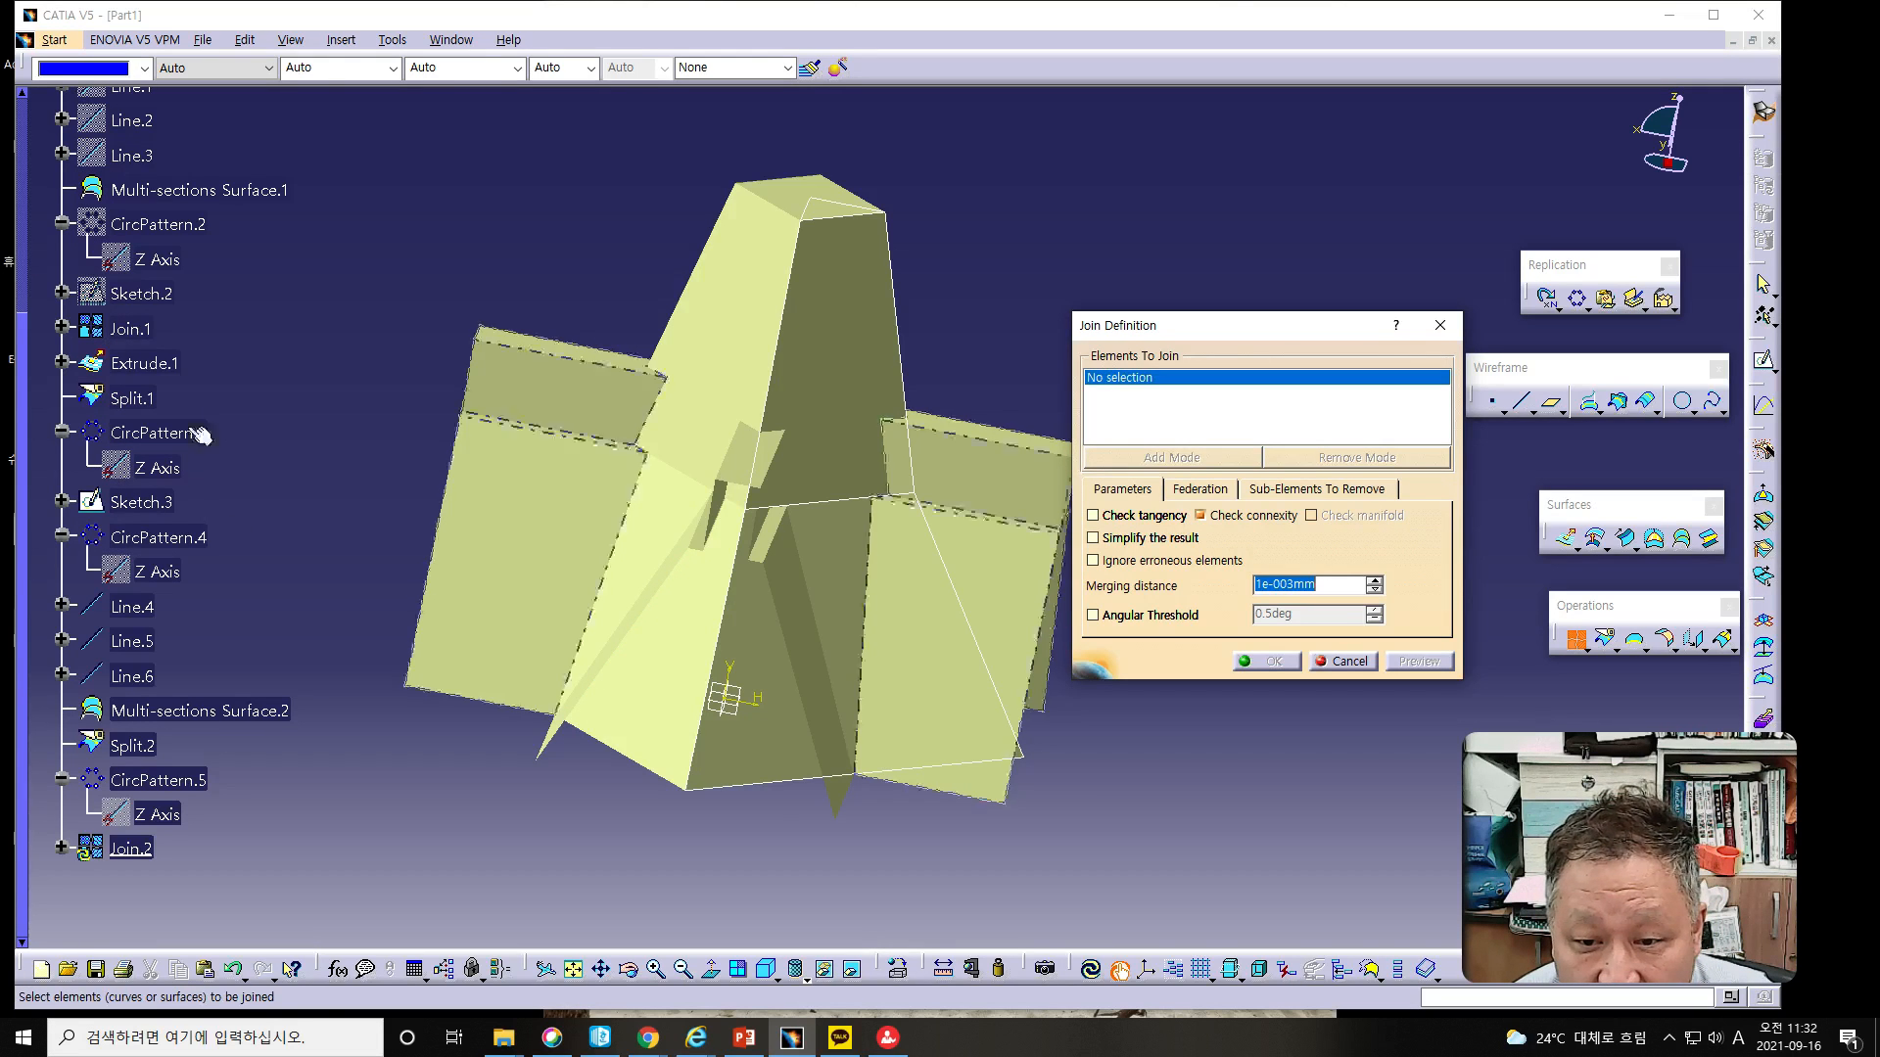
click(127, 333)
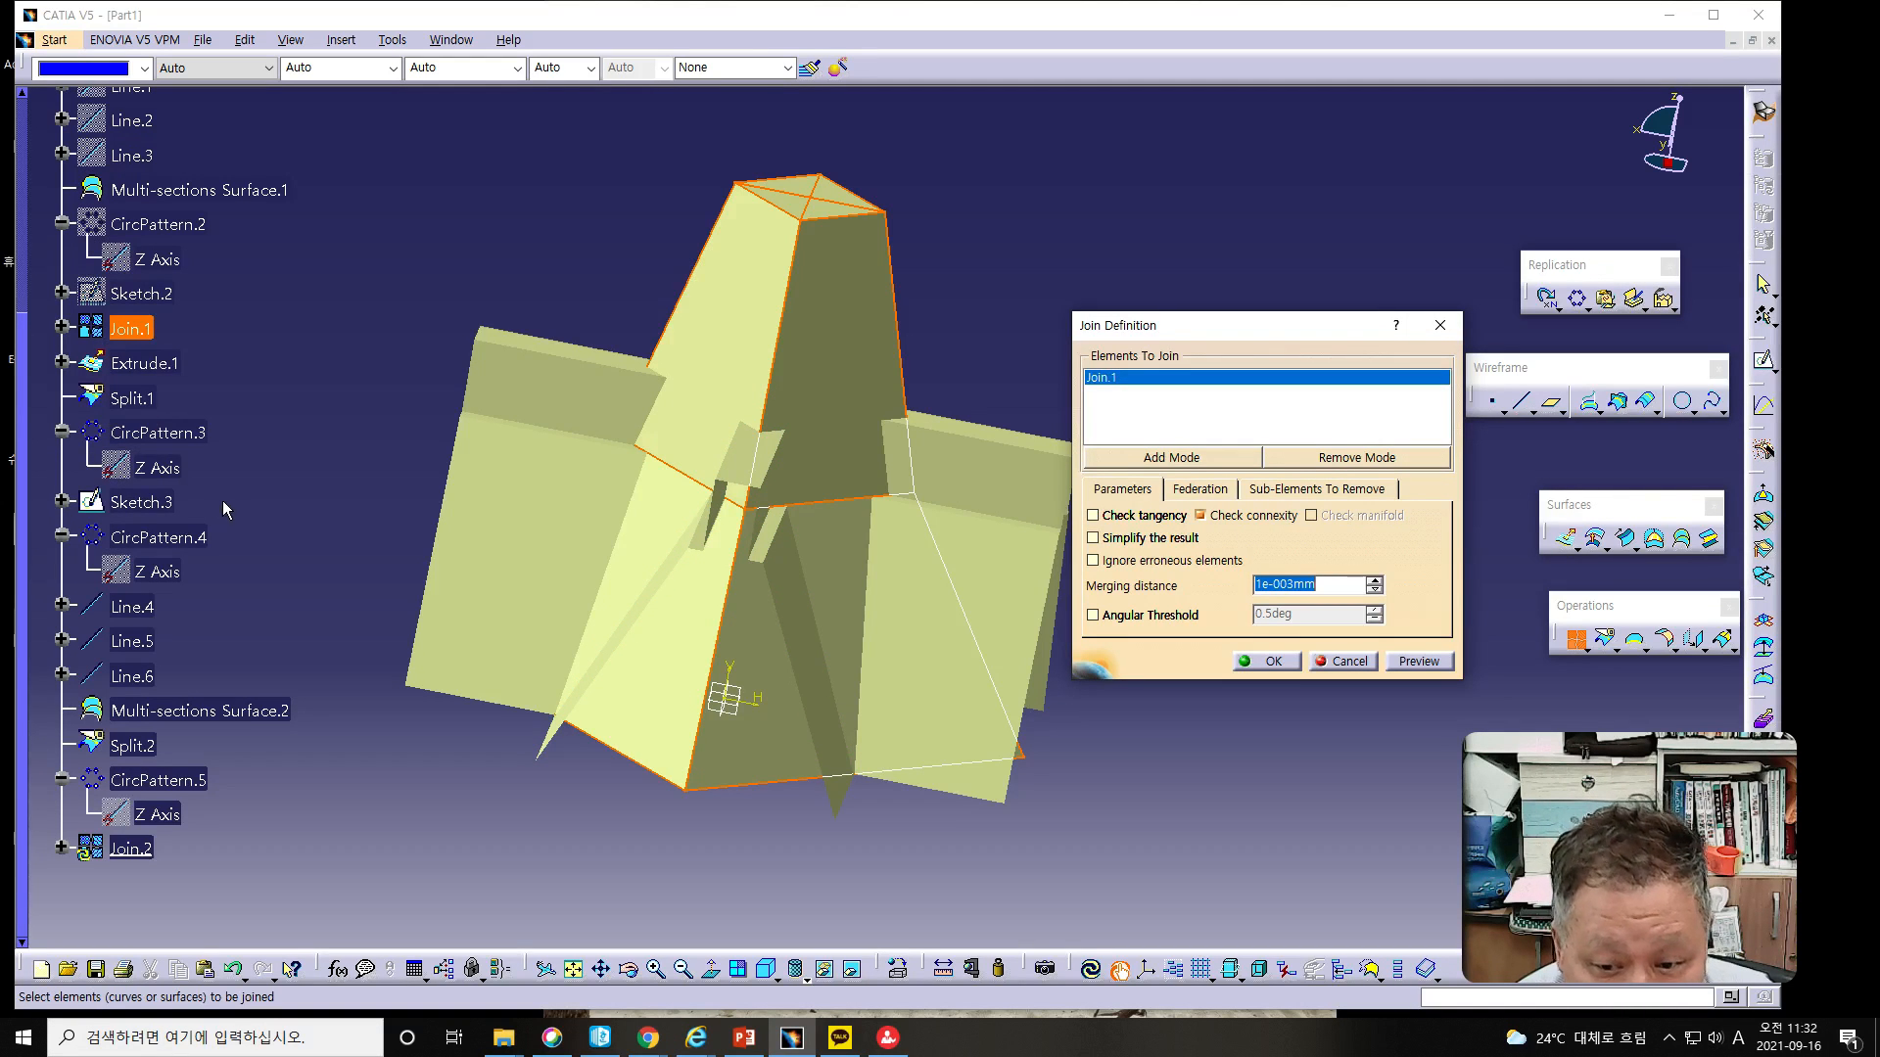
click(163, 433)
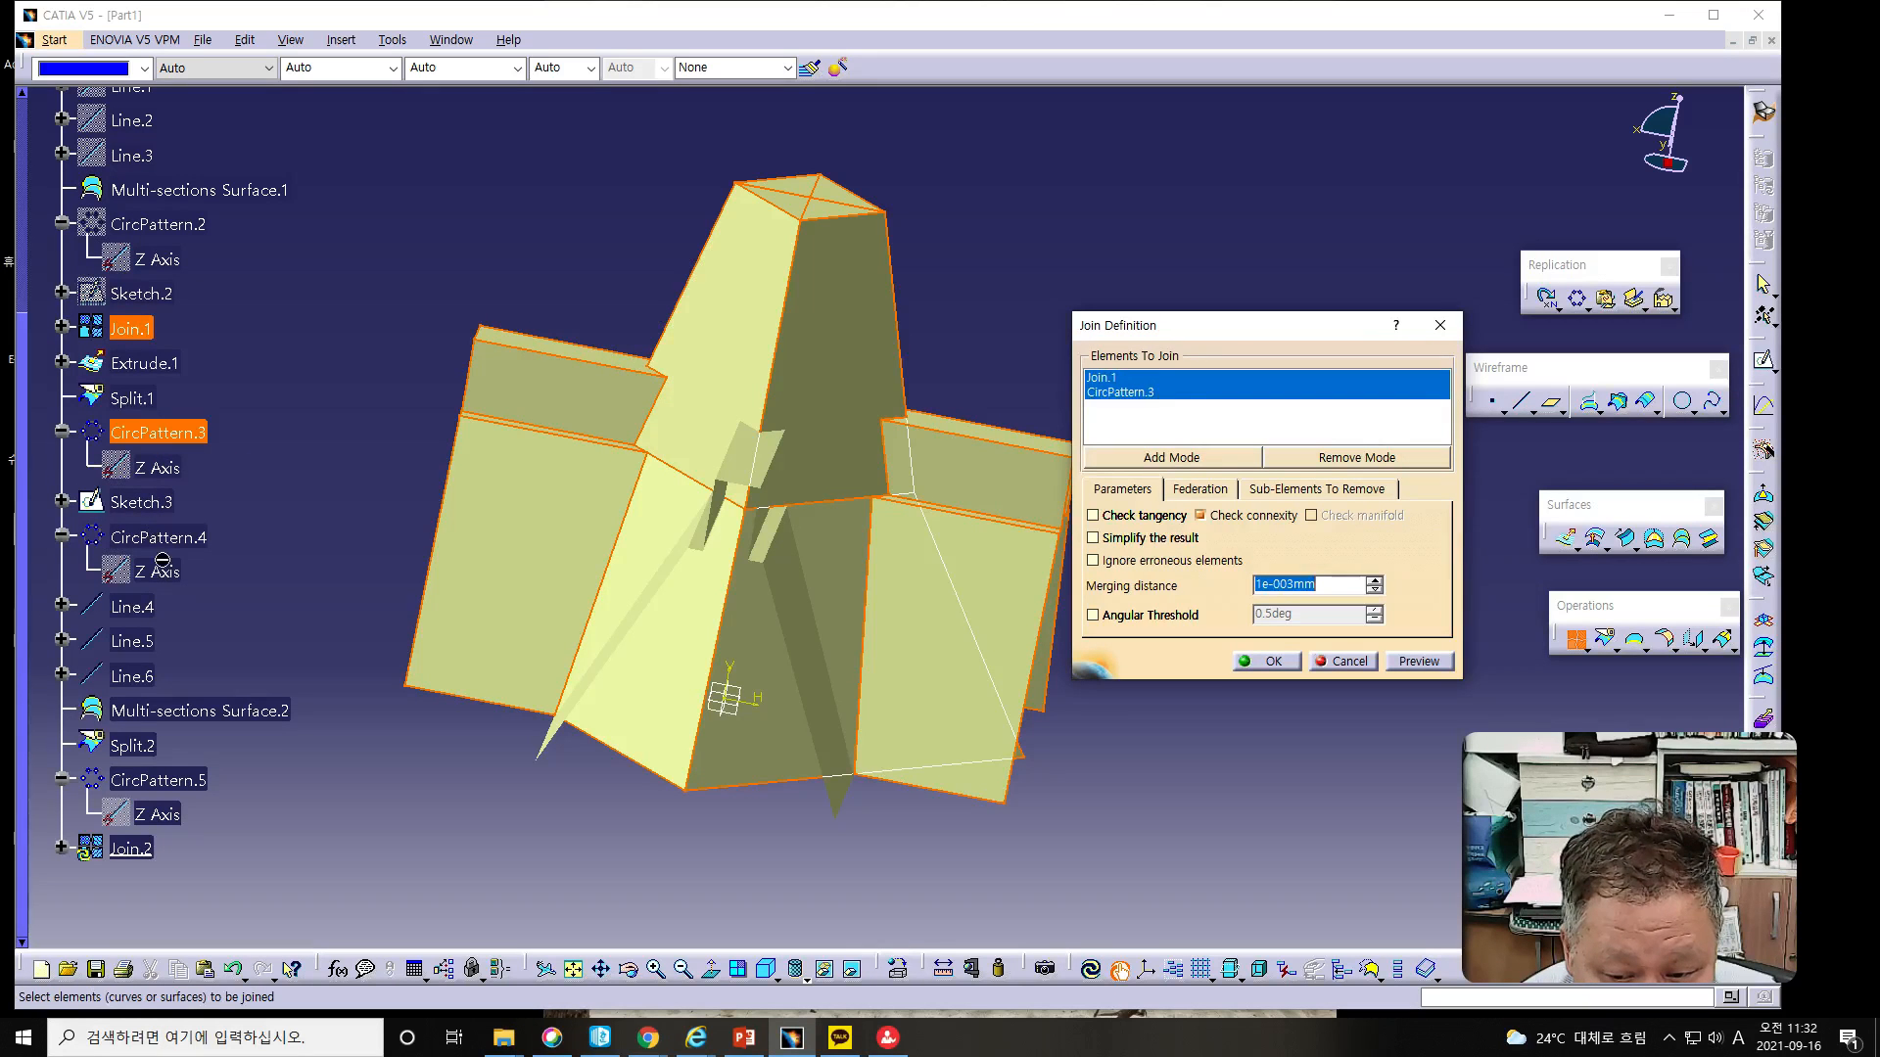
click(137, 747)
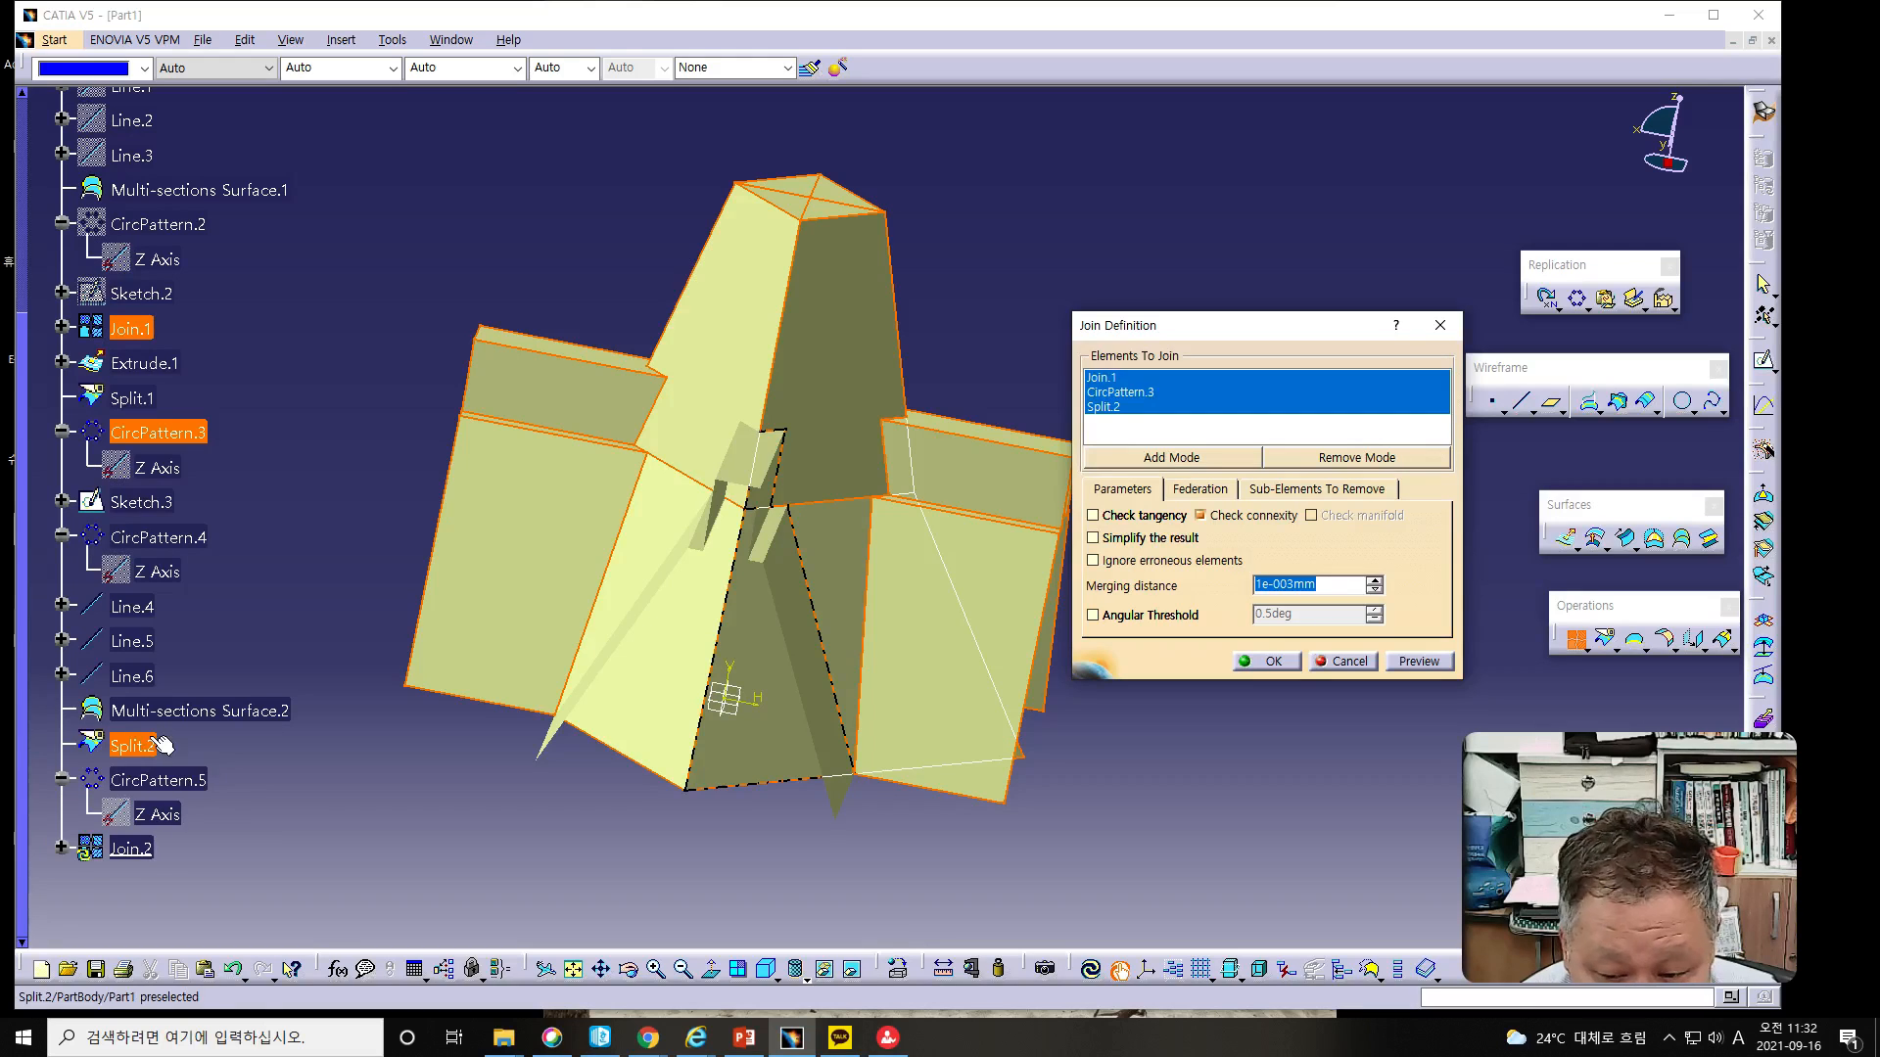
click(184, 789)
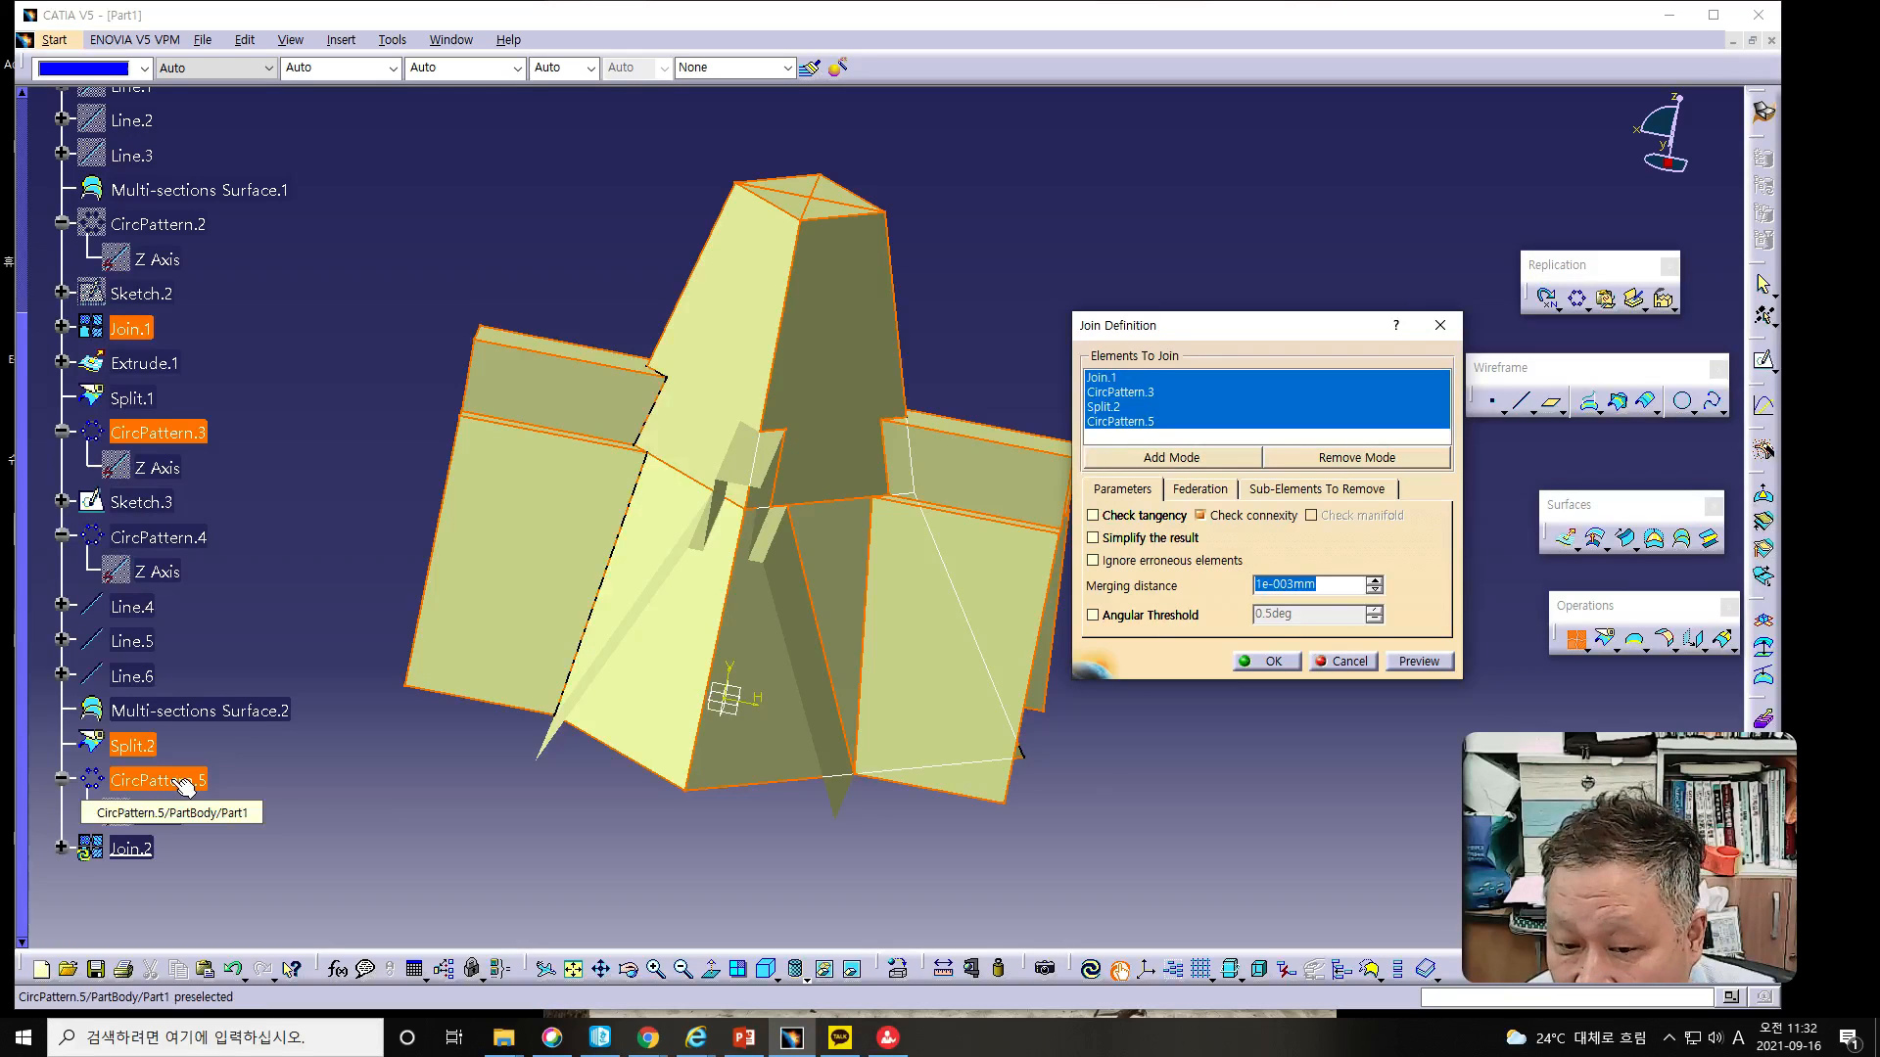
click(1267, 661)
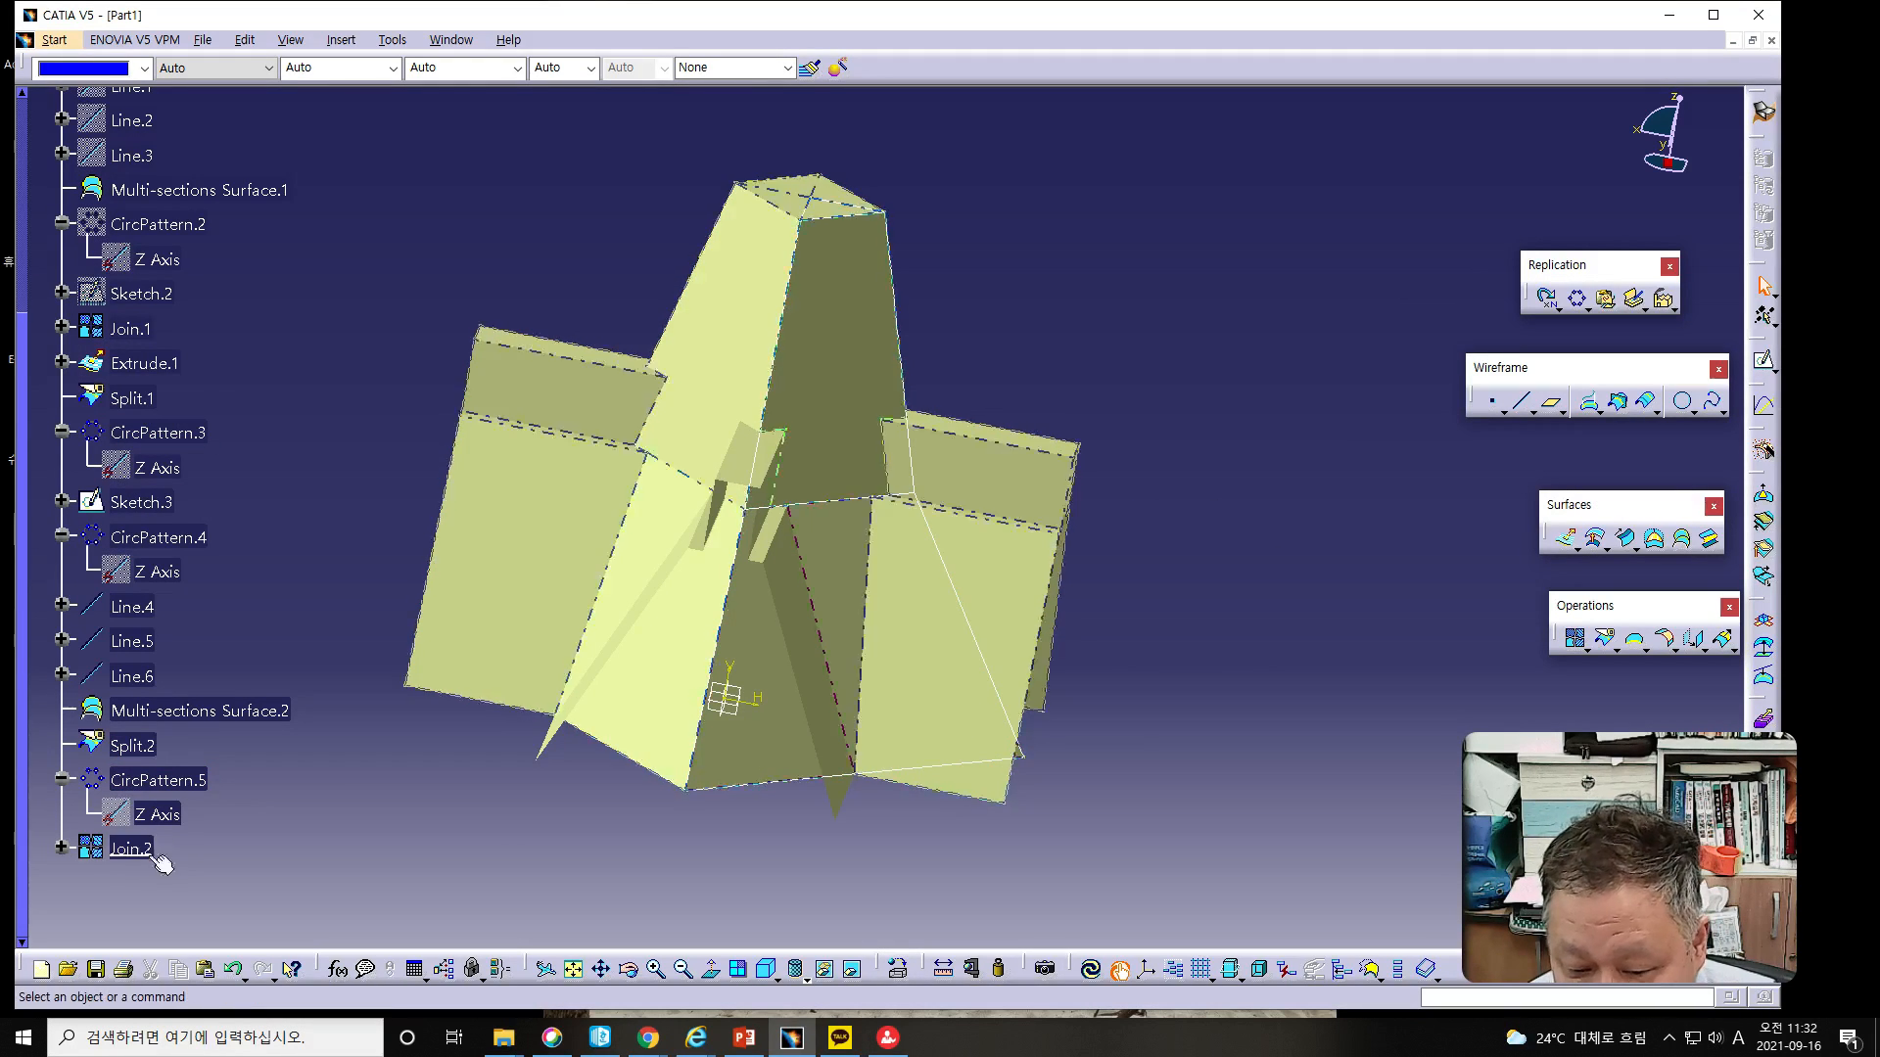
Step: Examine the joined surface from several angles, checking which faces Split.2 and CircPattern.5 cover
middle_drag(355, 615, 466, 656)
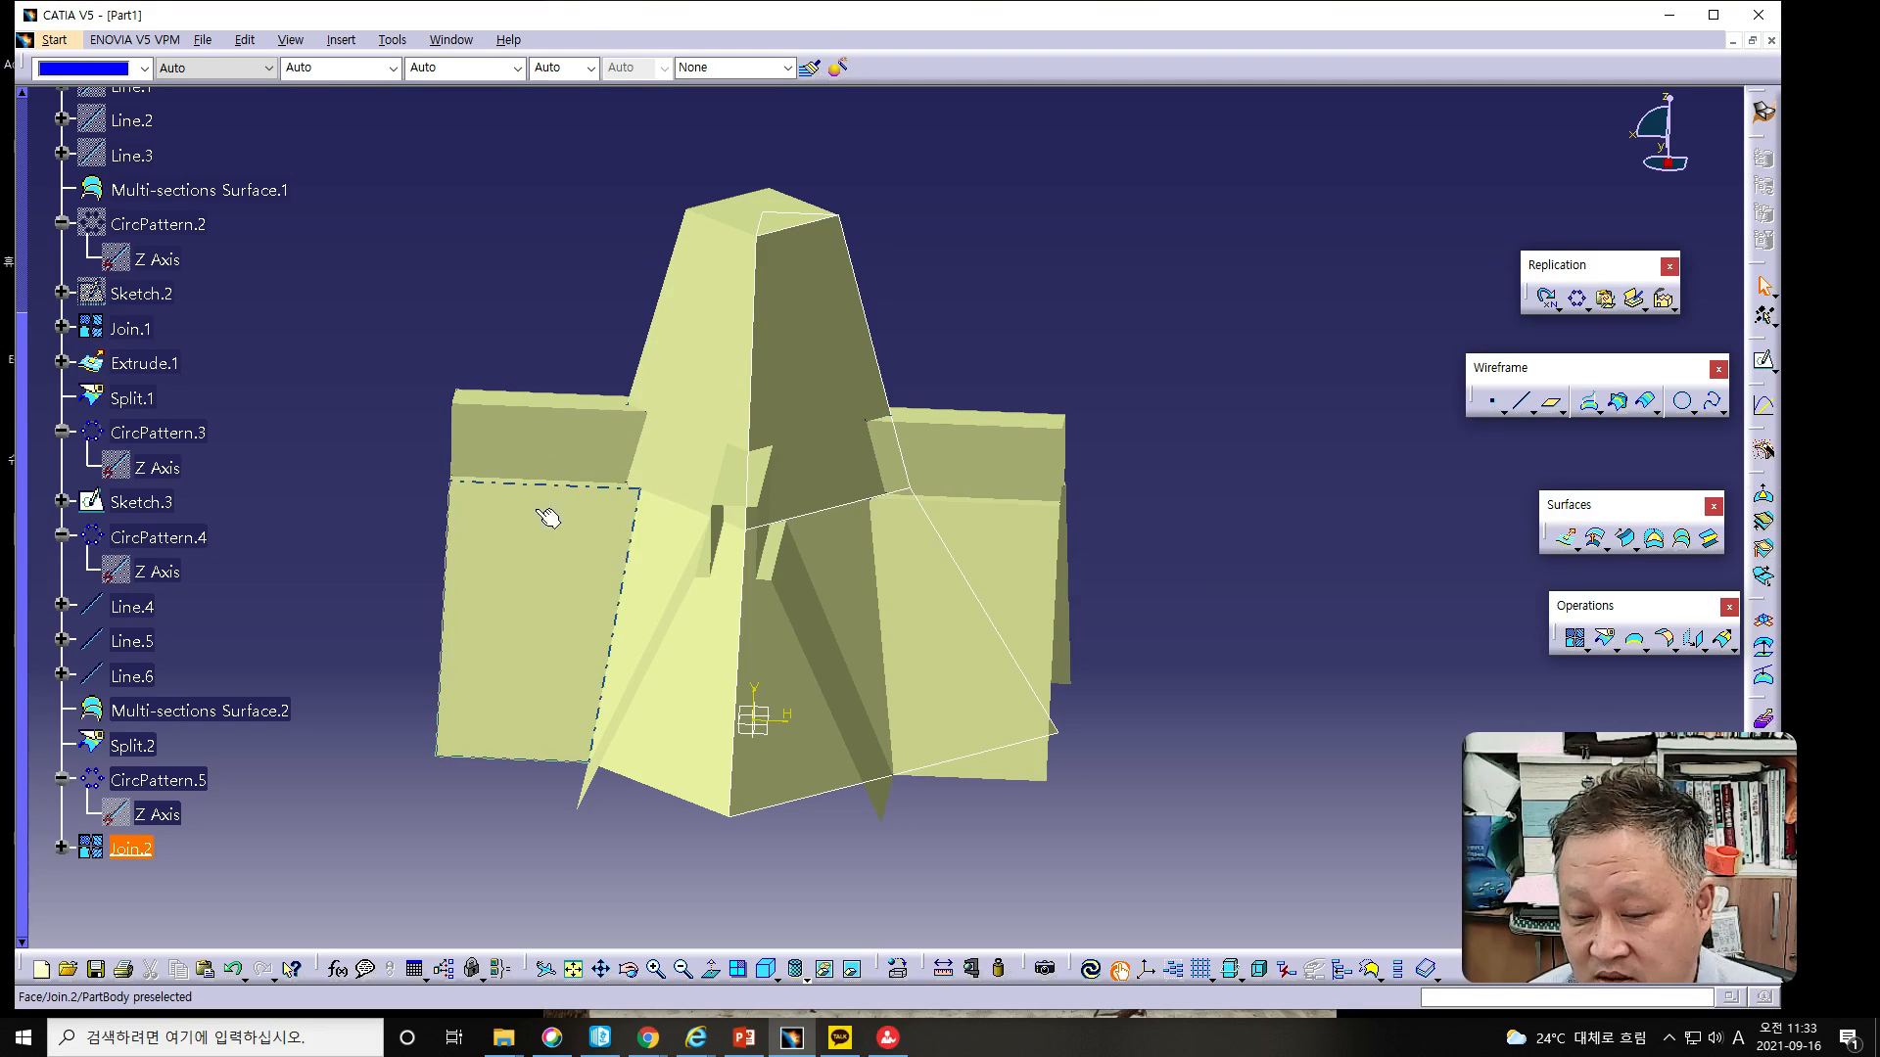
click(137, 754)
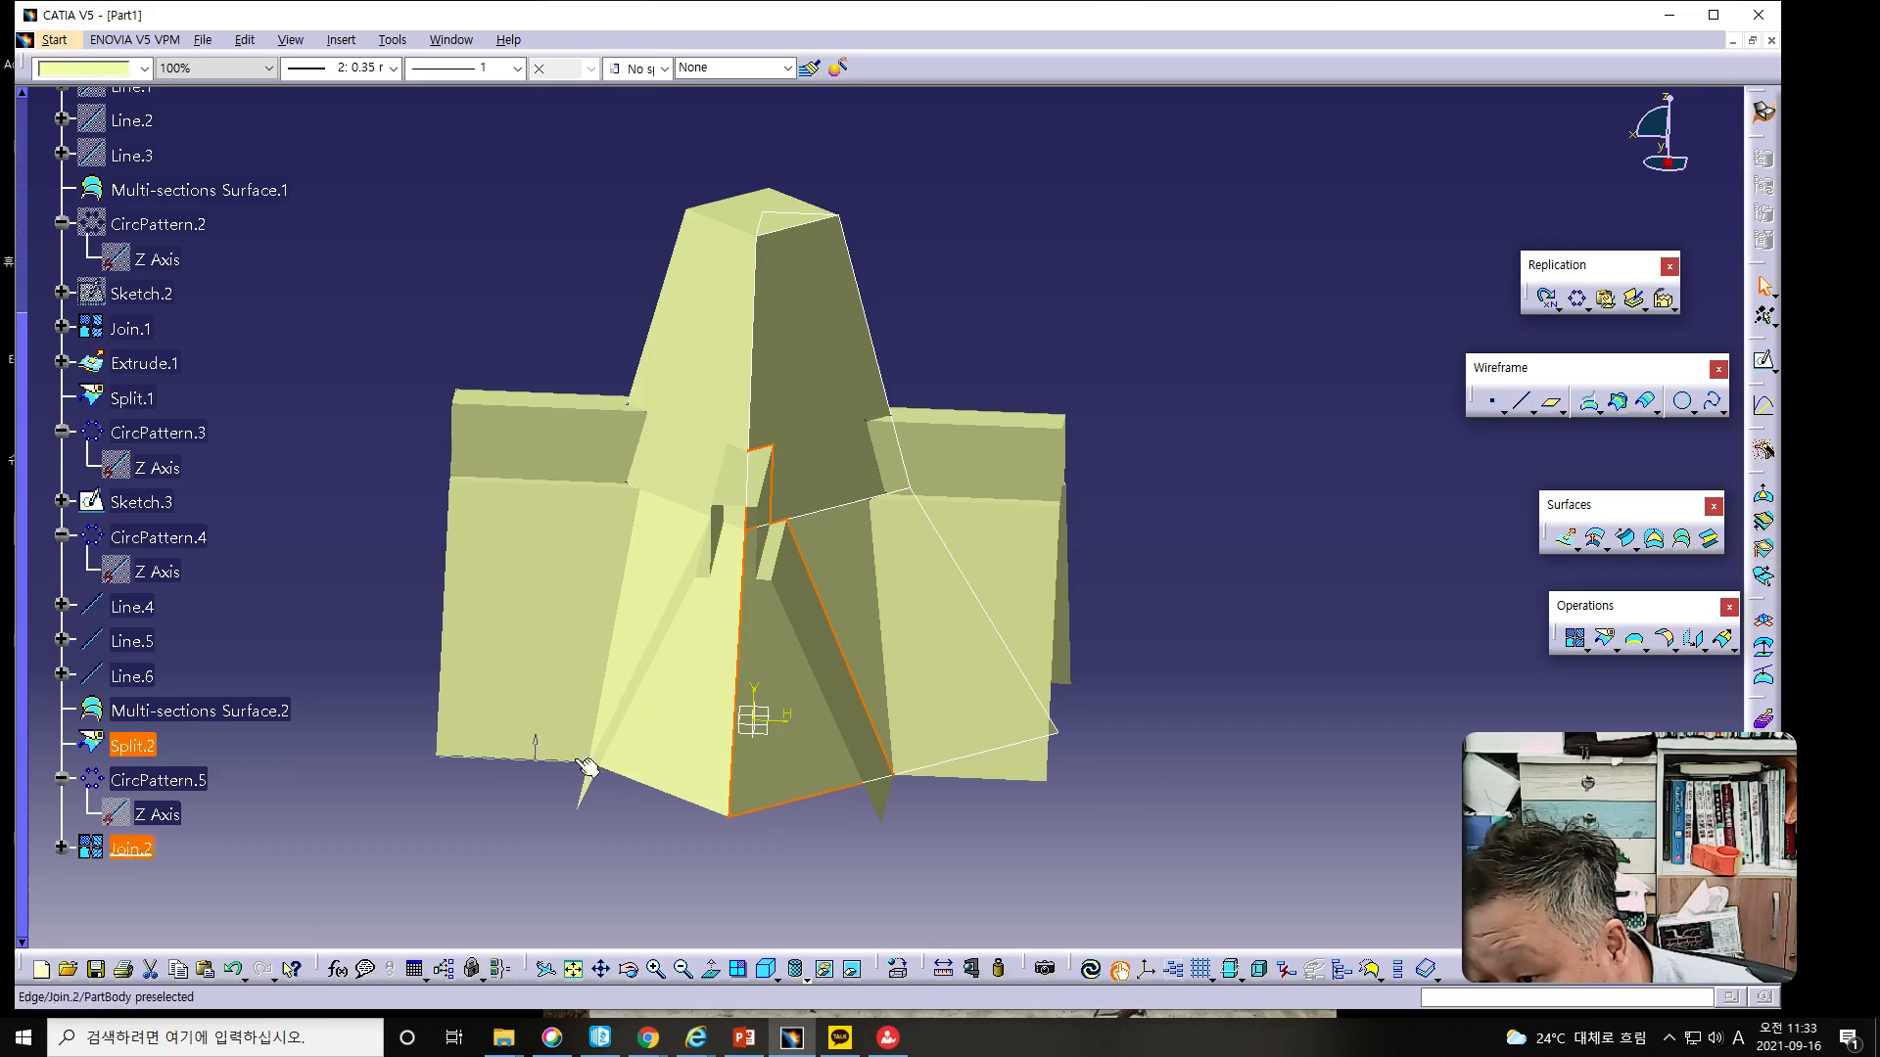
middle_drag(835, 797, 595, 793)
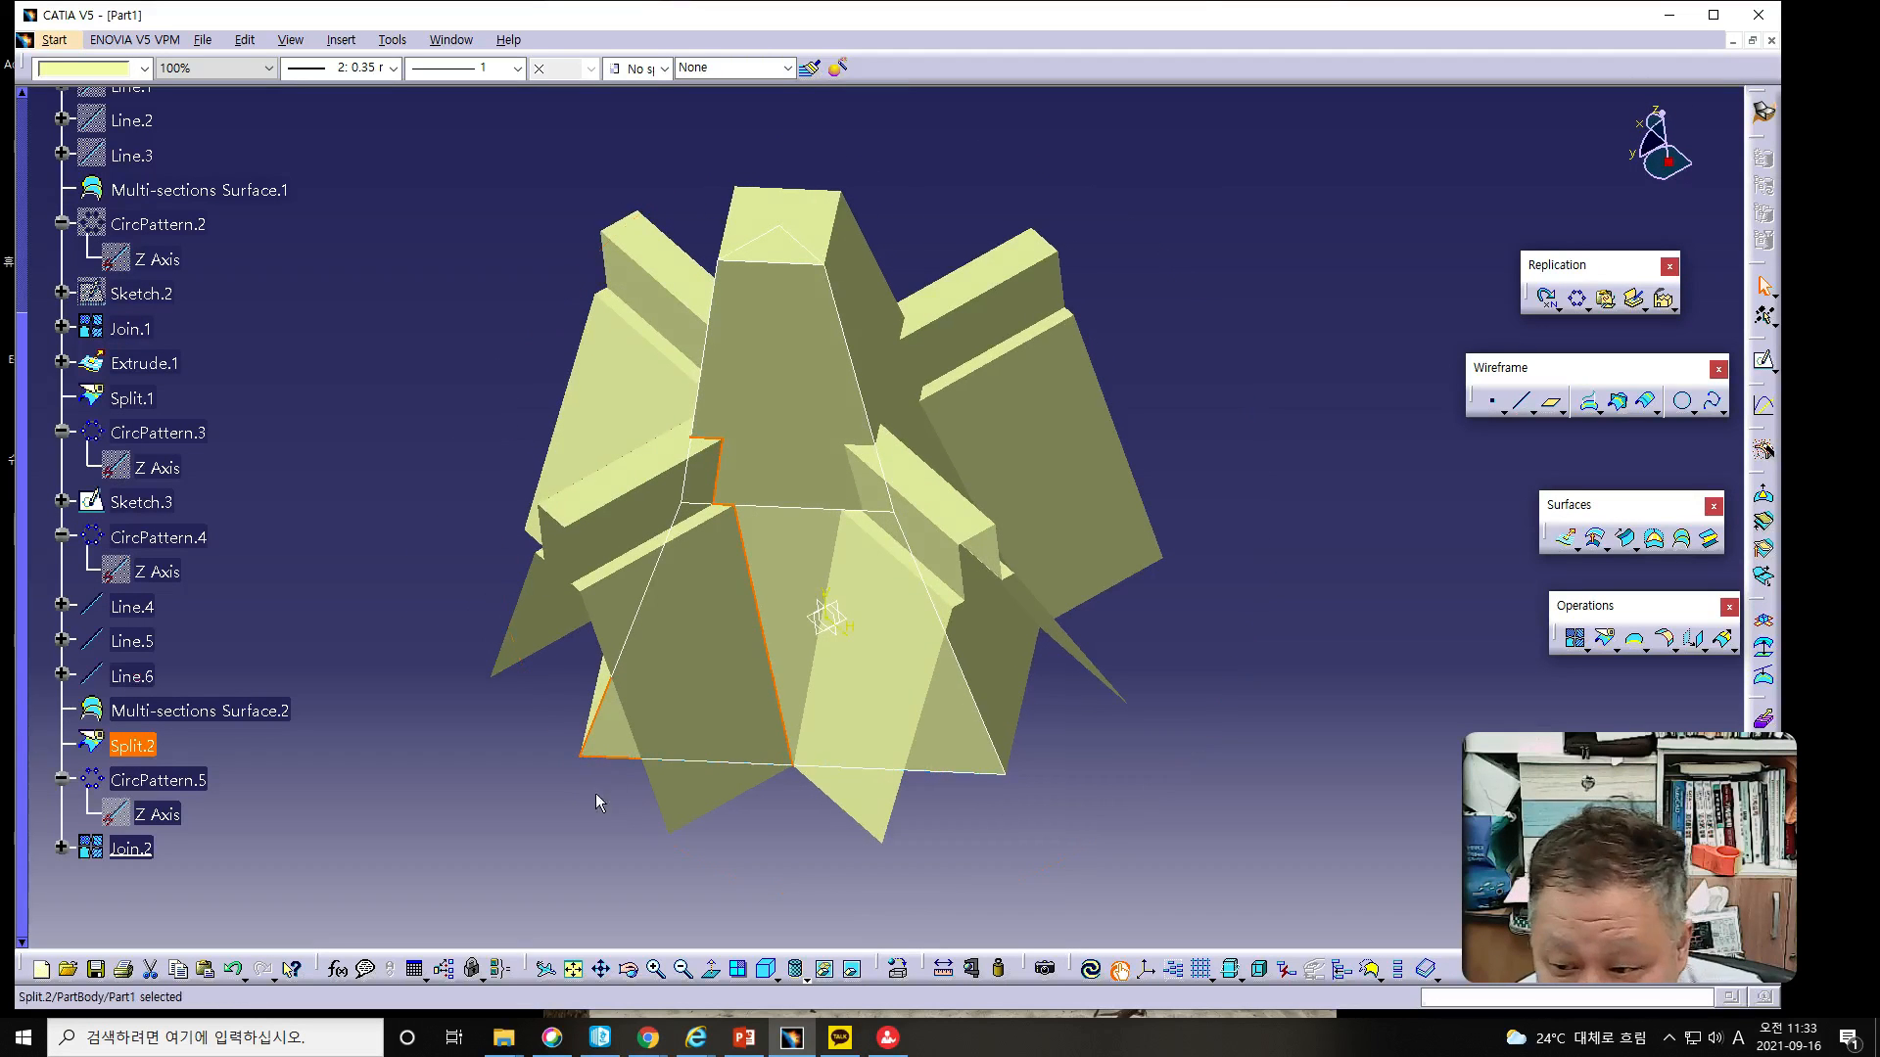
click(176, 781)
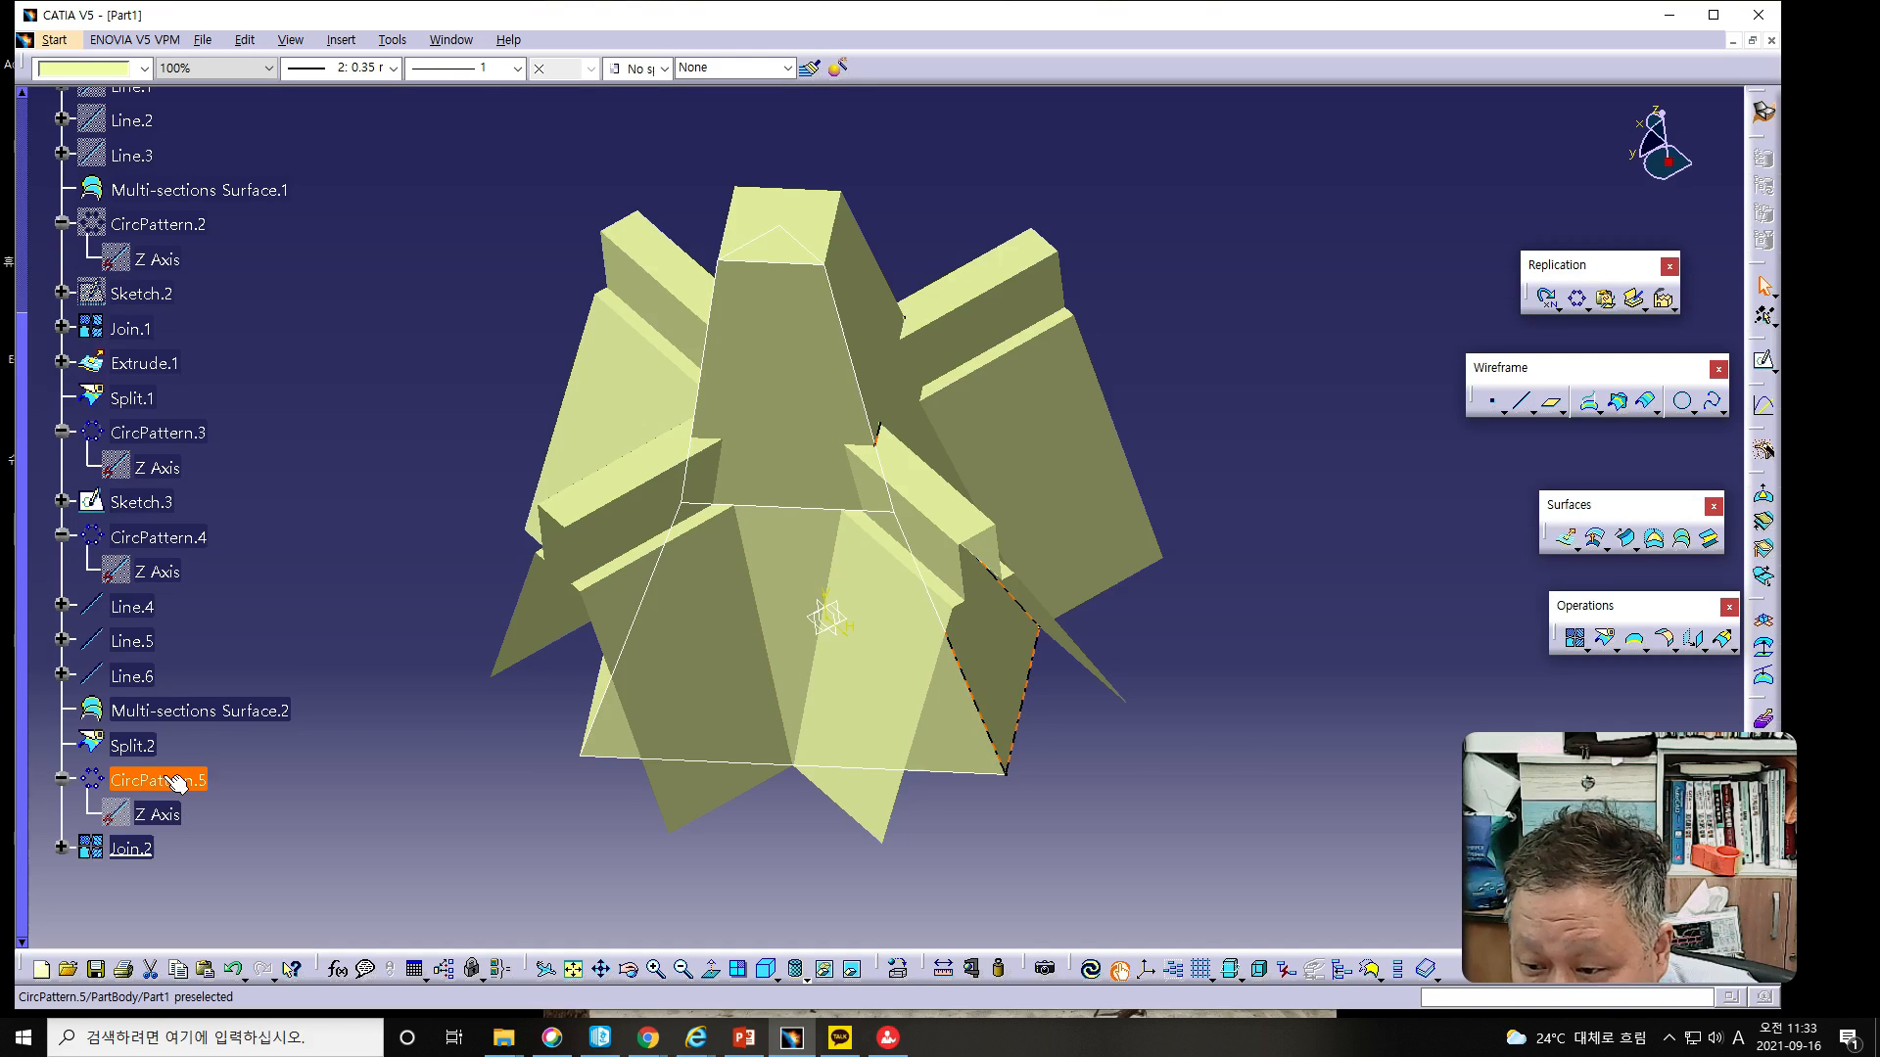
mouse_move(1255, 719)
middle_down()
mouse_move(546, 714)
mouse_move(1225, 714)
middle_up()
middle_drag(758, 695, 984, 686)
click(1083, 772)
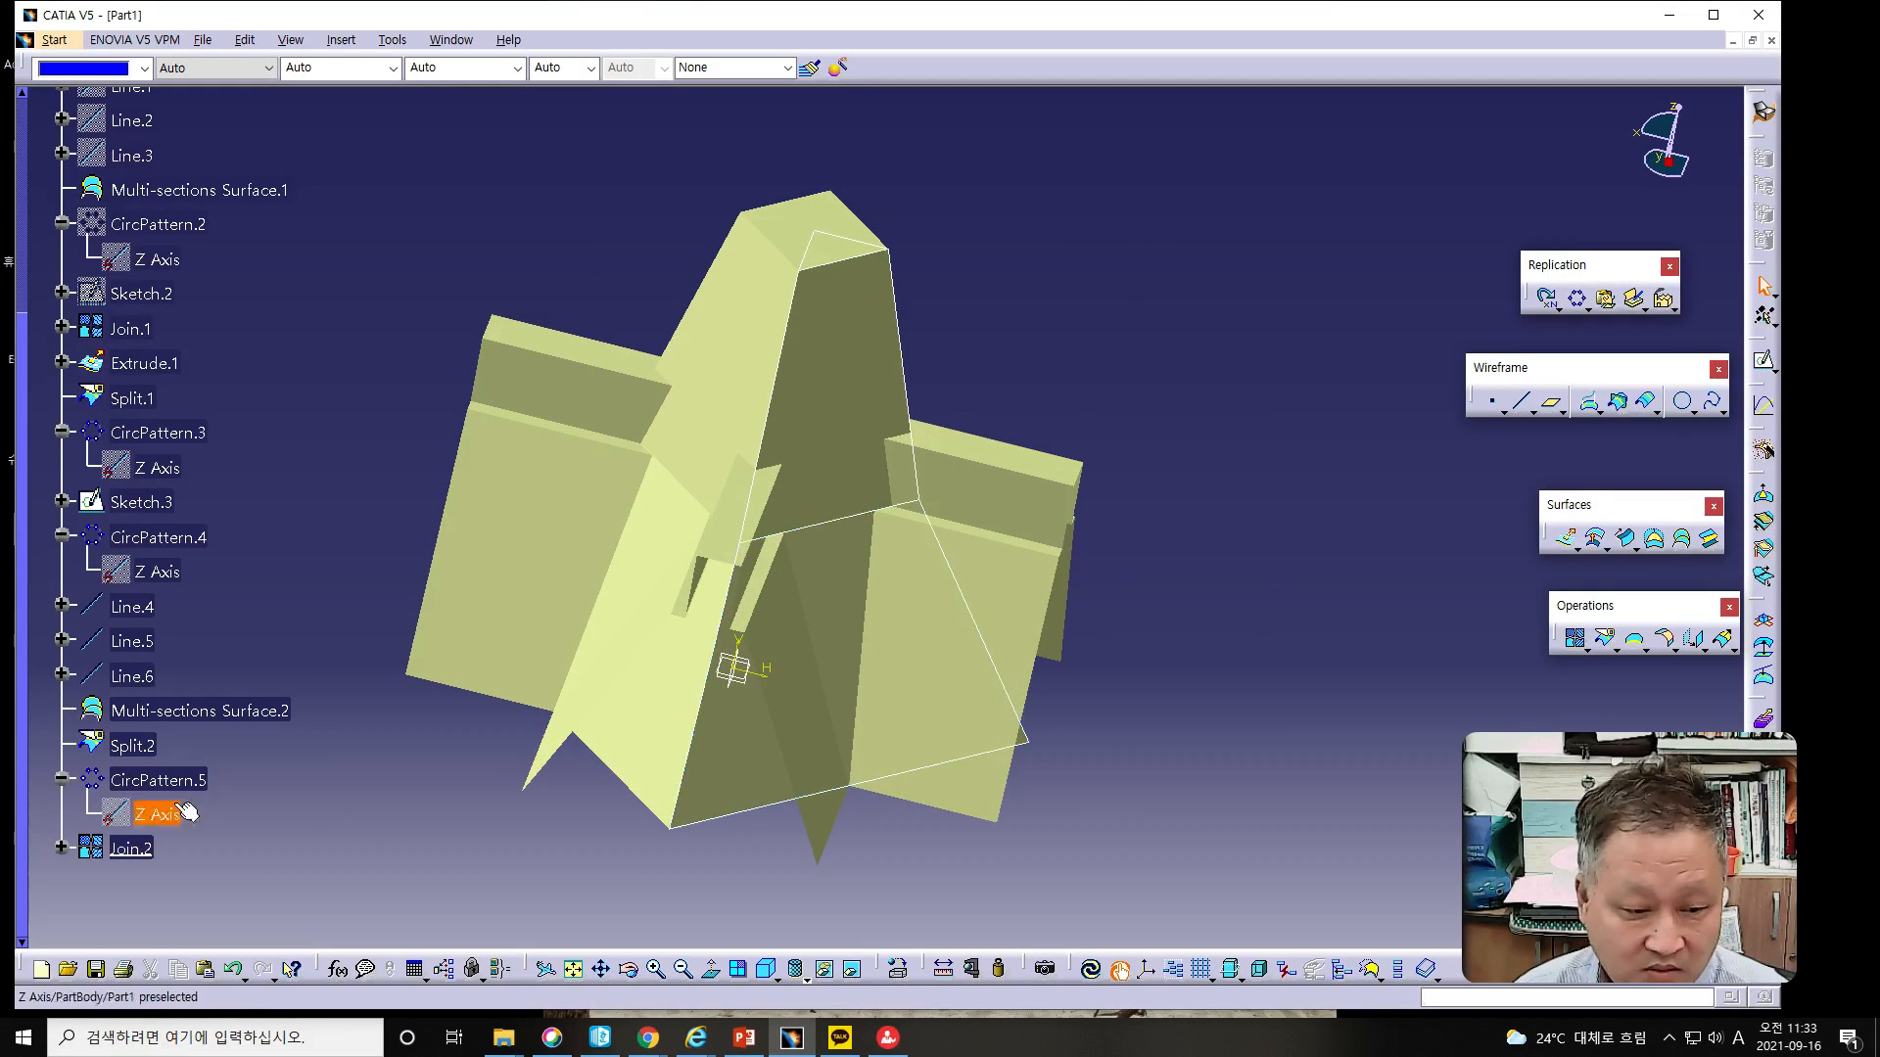
click(132, 848)
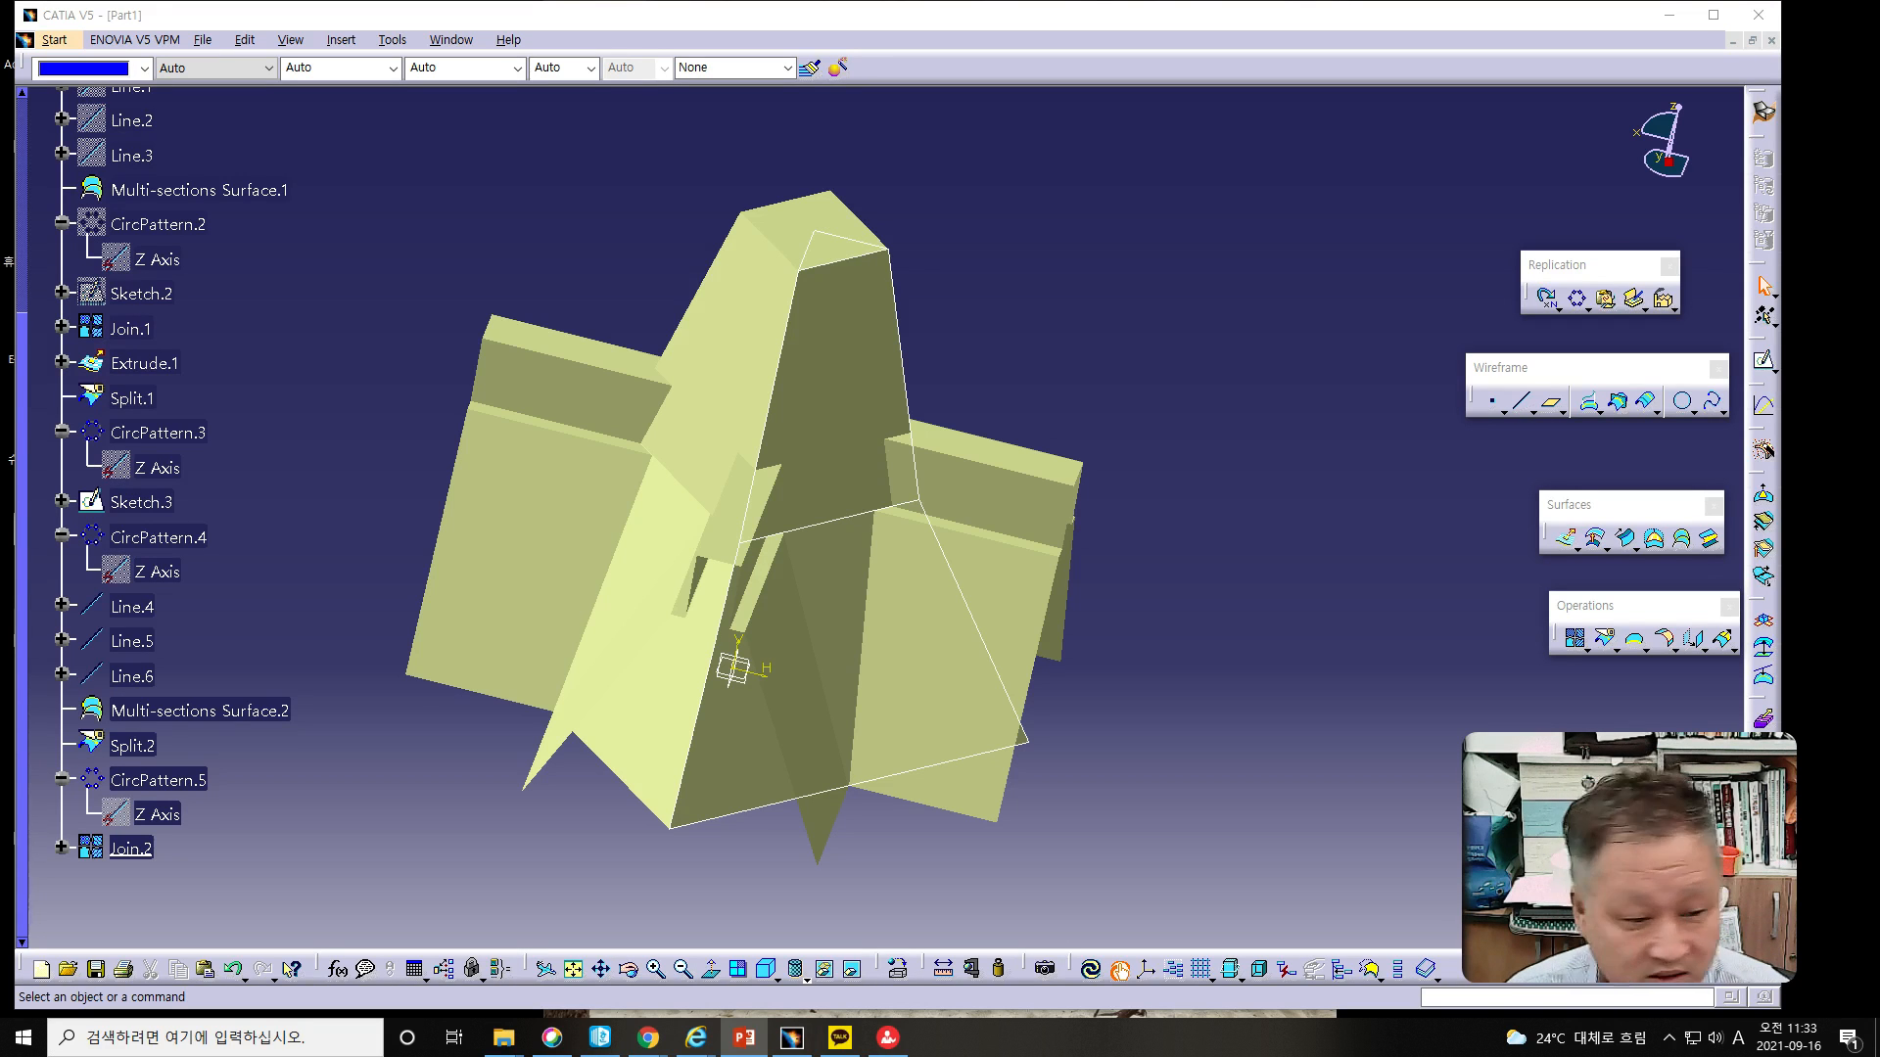
middle_drag(1120, 760, 1192, 607)
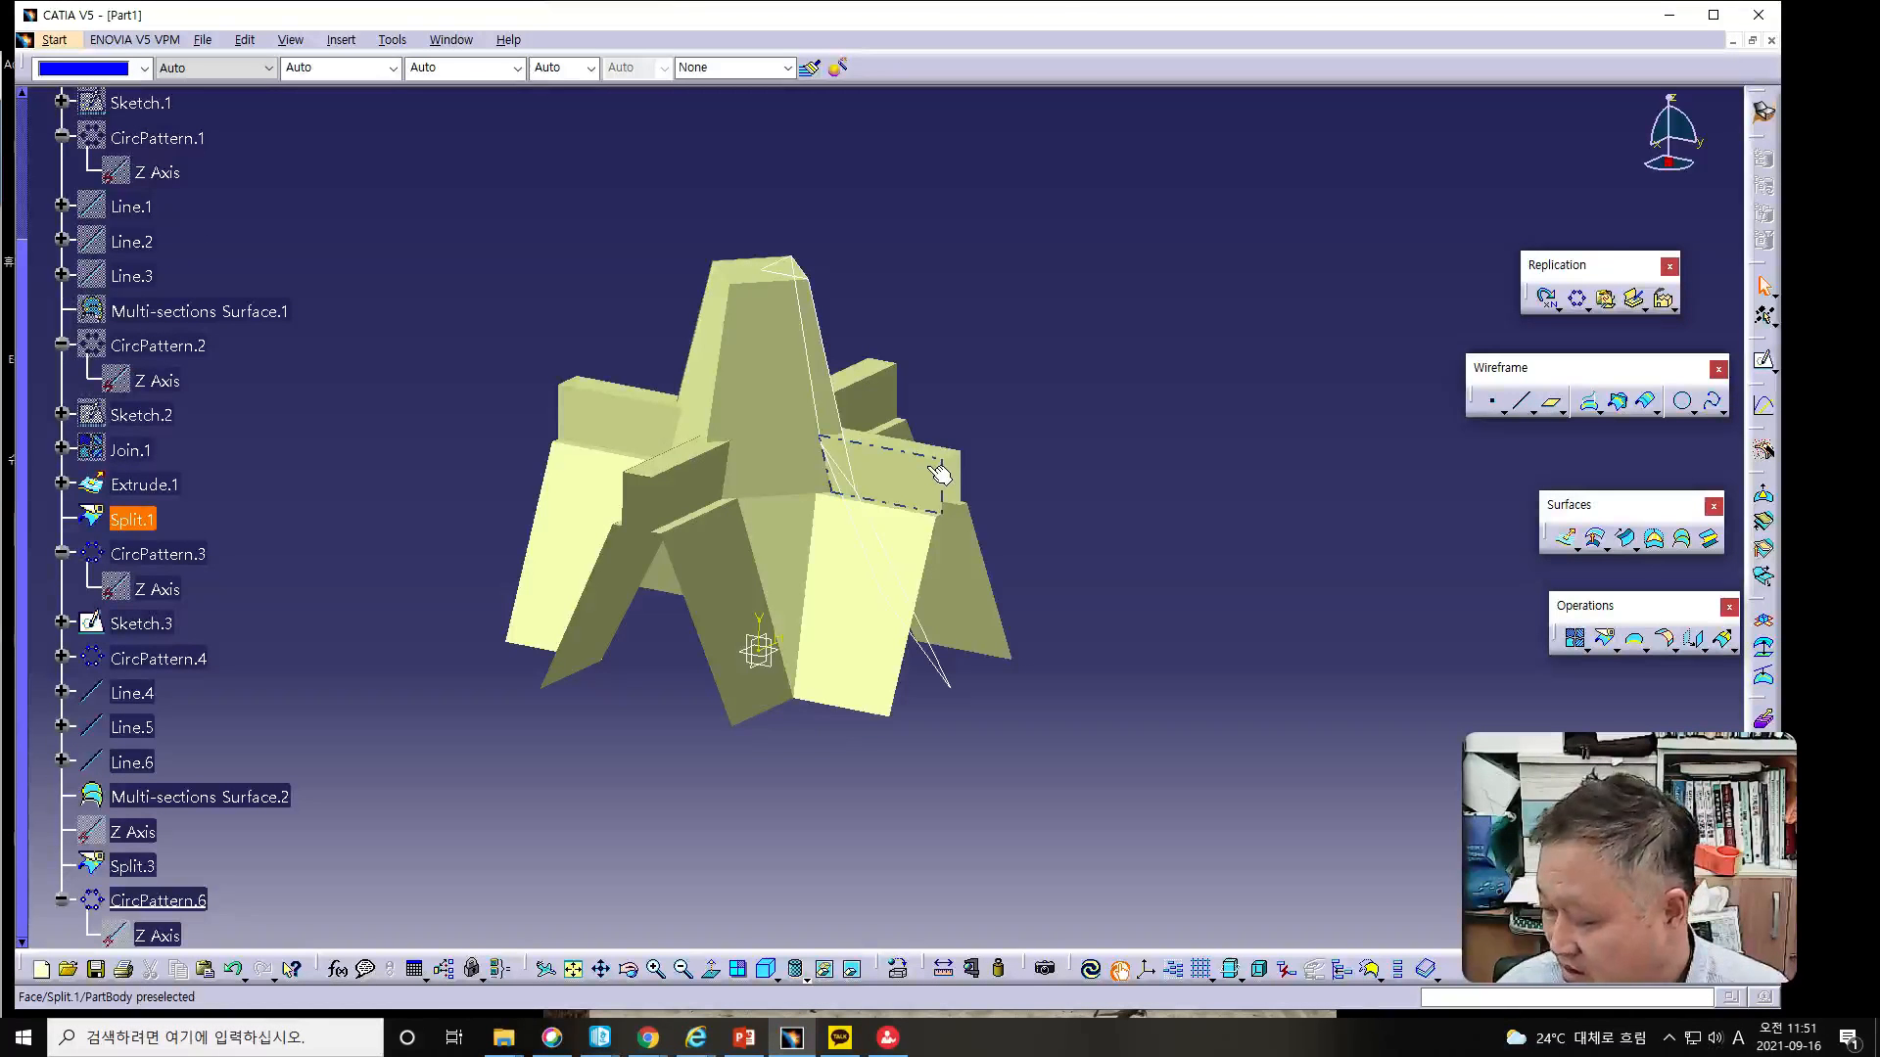
Step: Join Split.1, CircPattern.3, Split.3 and CircPattern.6 into one surface
mouse_move(1042, 450)
middle_down()
mouse_move(1120, 461)
mouse_move(1053, 436)
mouse_move(871, 440)
mouse_move(907, 408)
mouse_move(1072, 442)
middle_up()
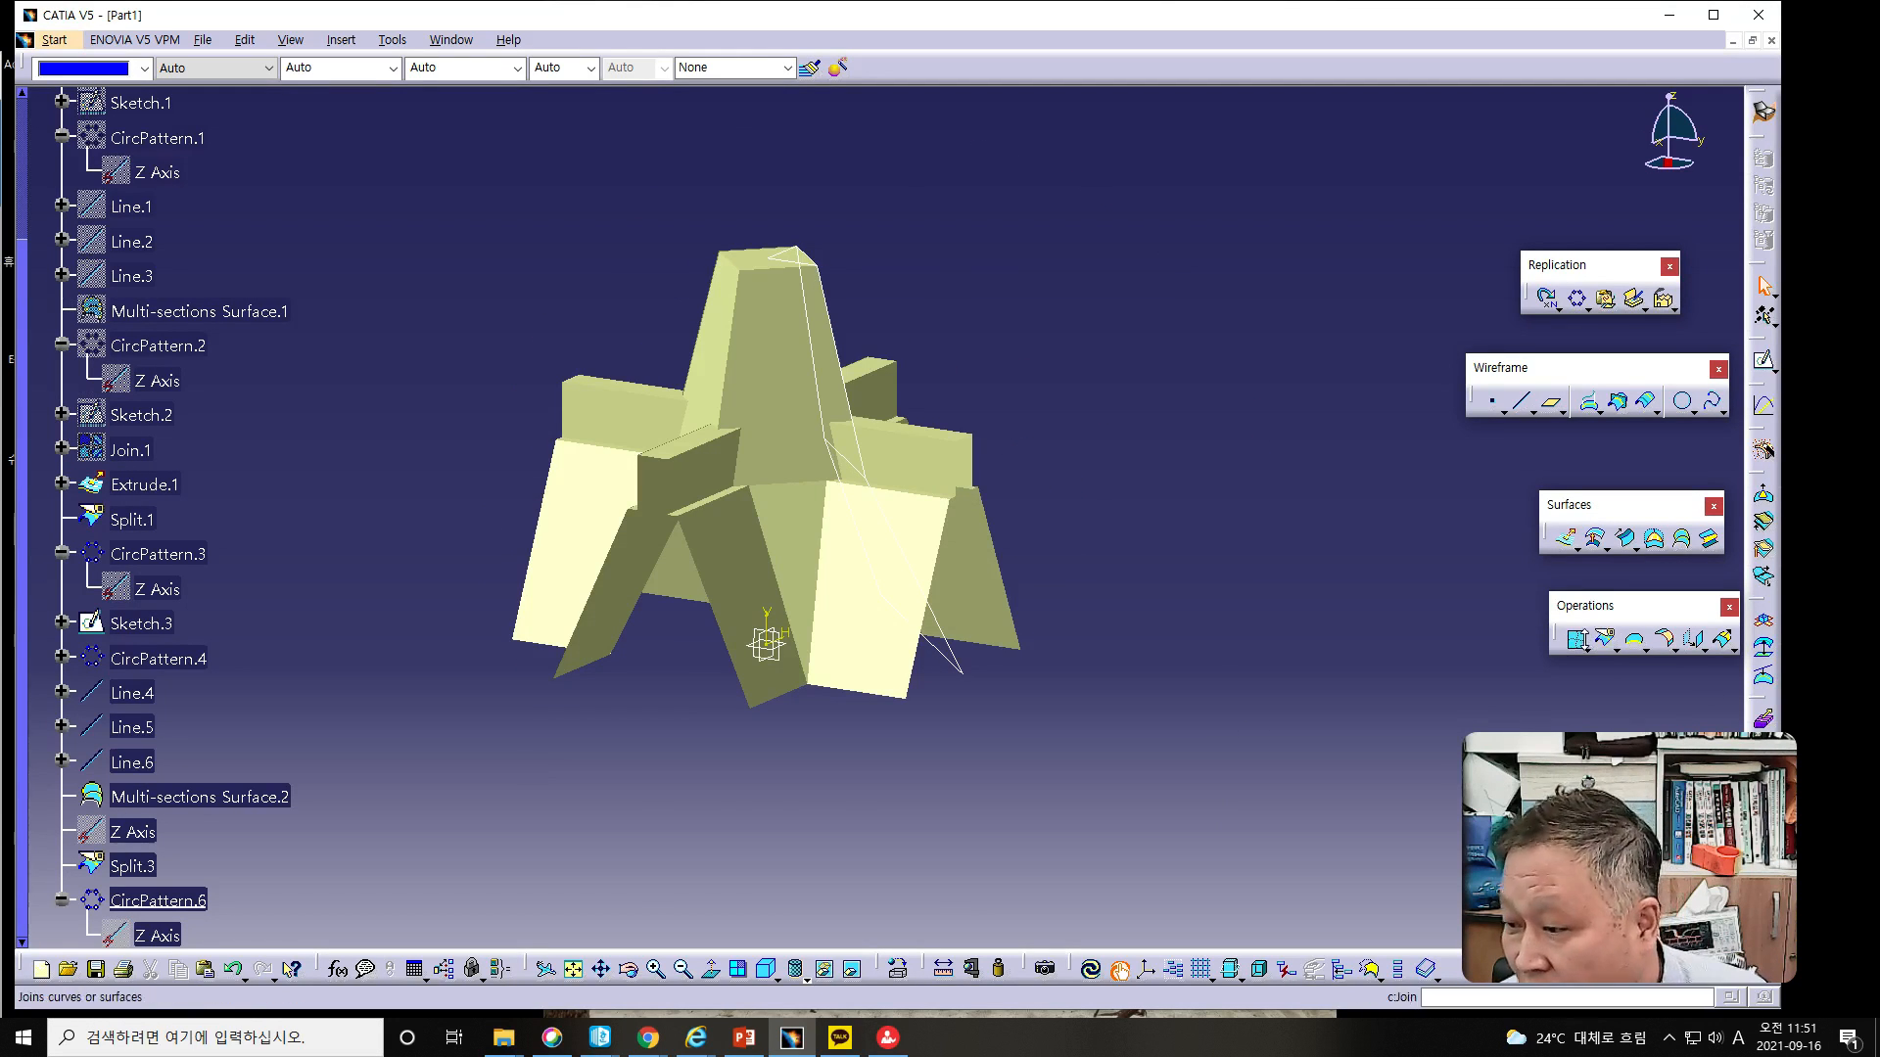
click(1576, 641)
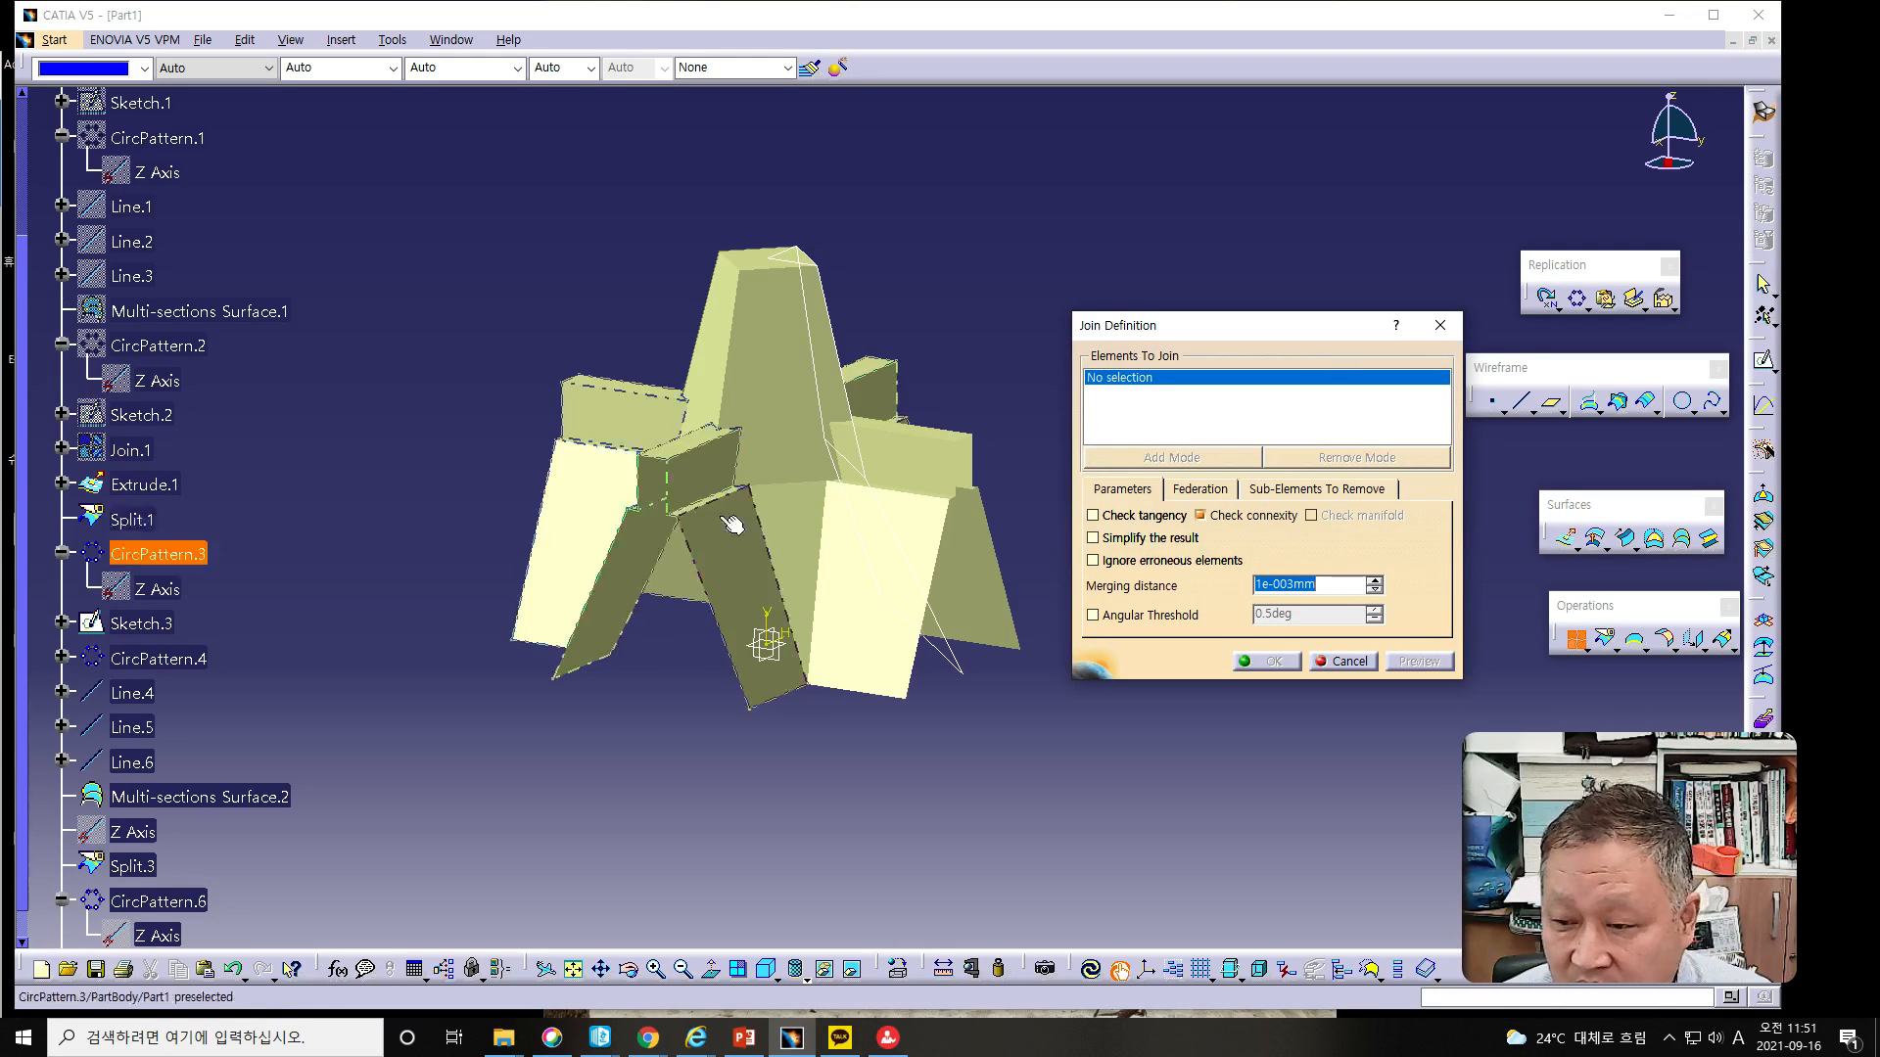
ctrl+middle_drag(789, 534, 779, 529)
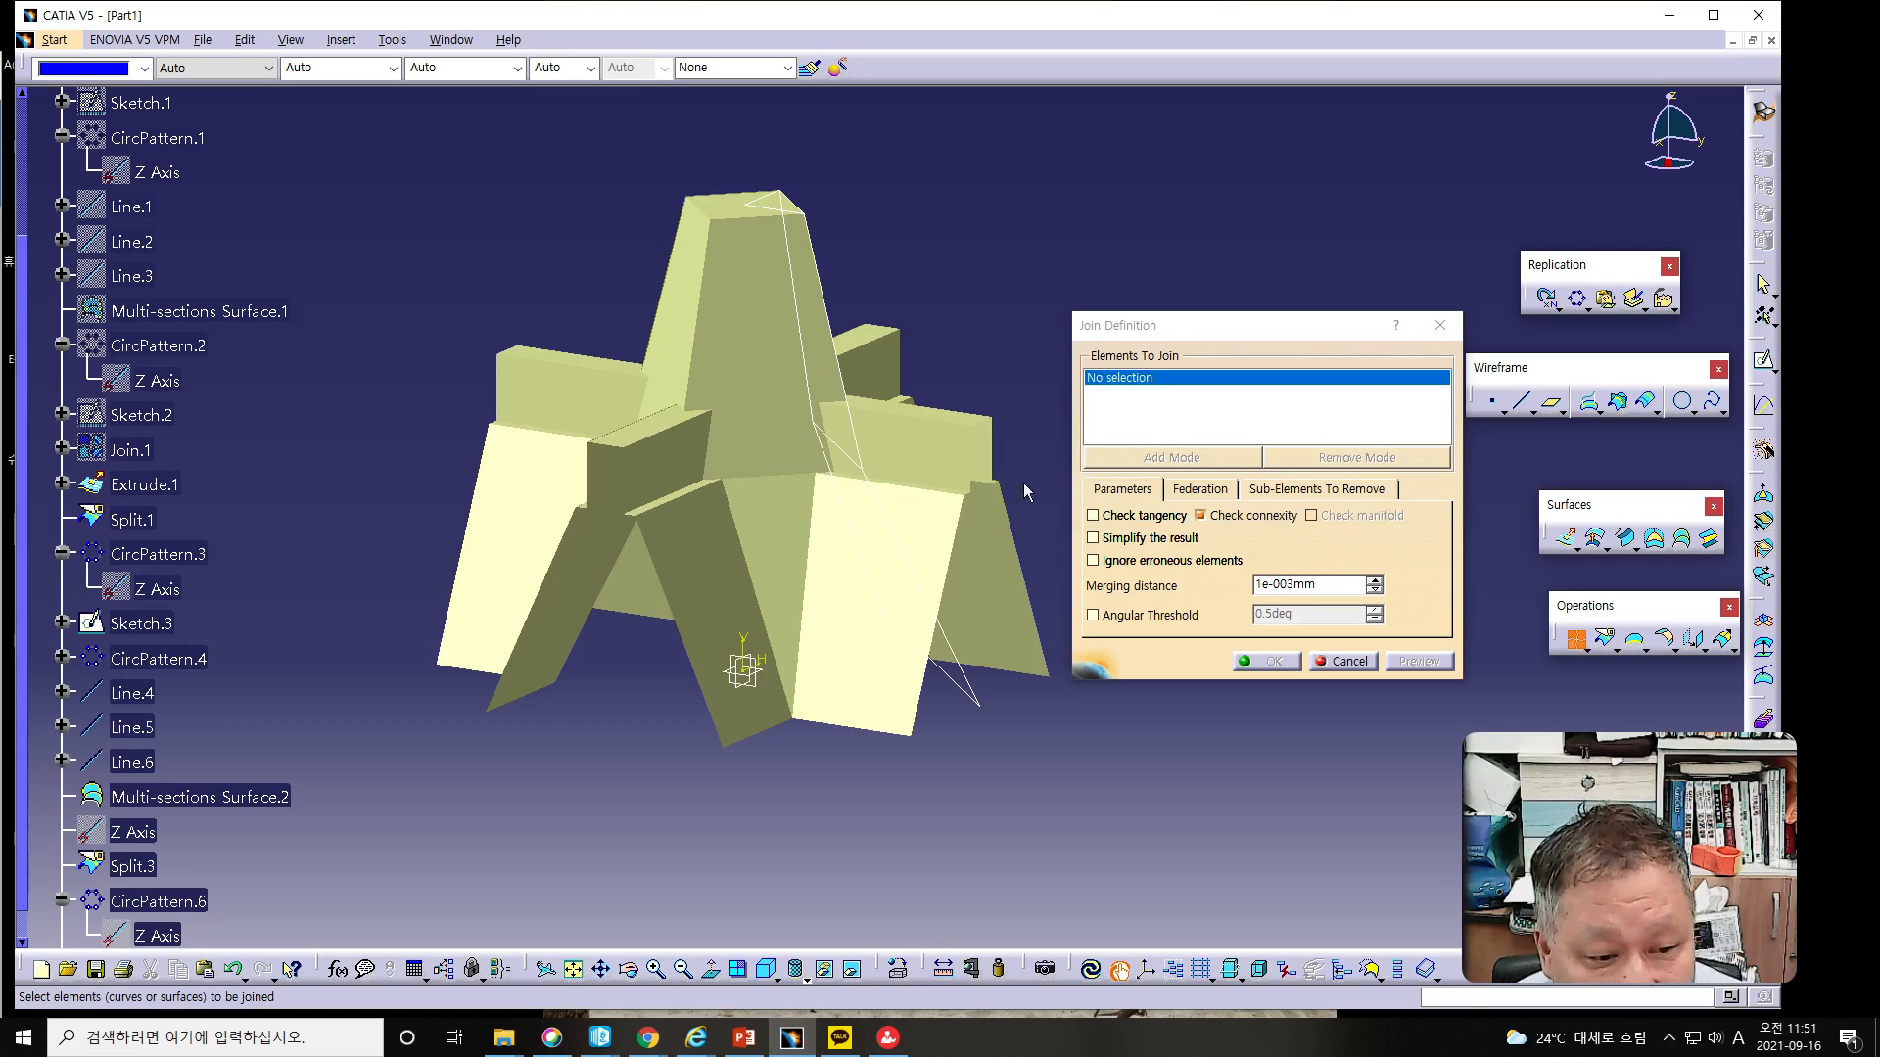
click(130, 522)
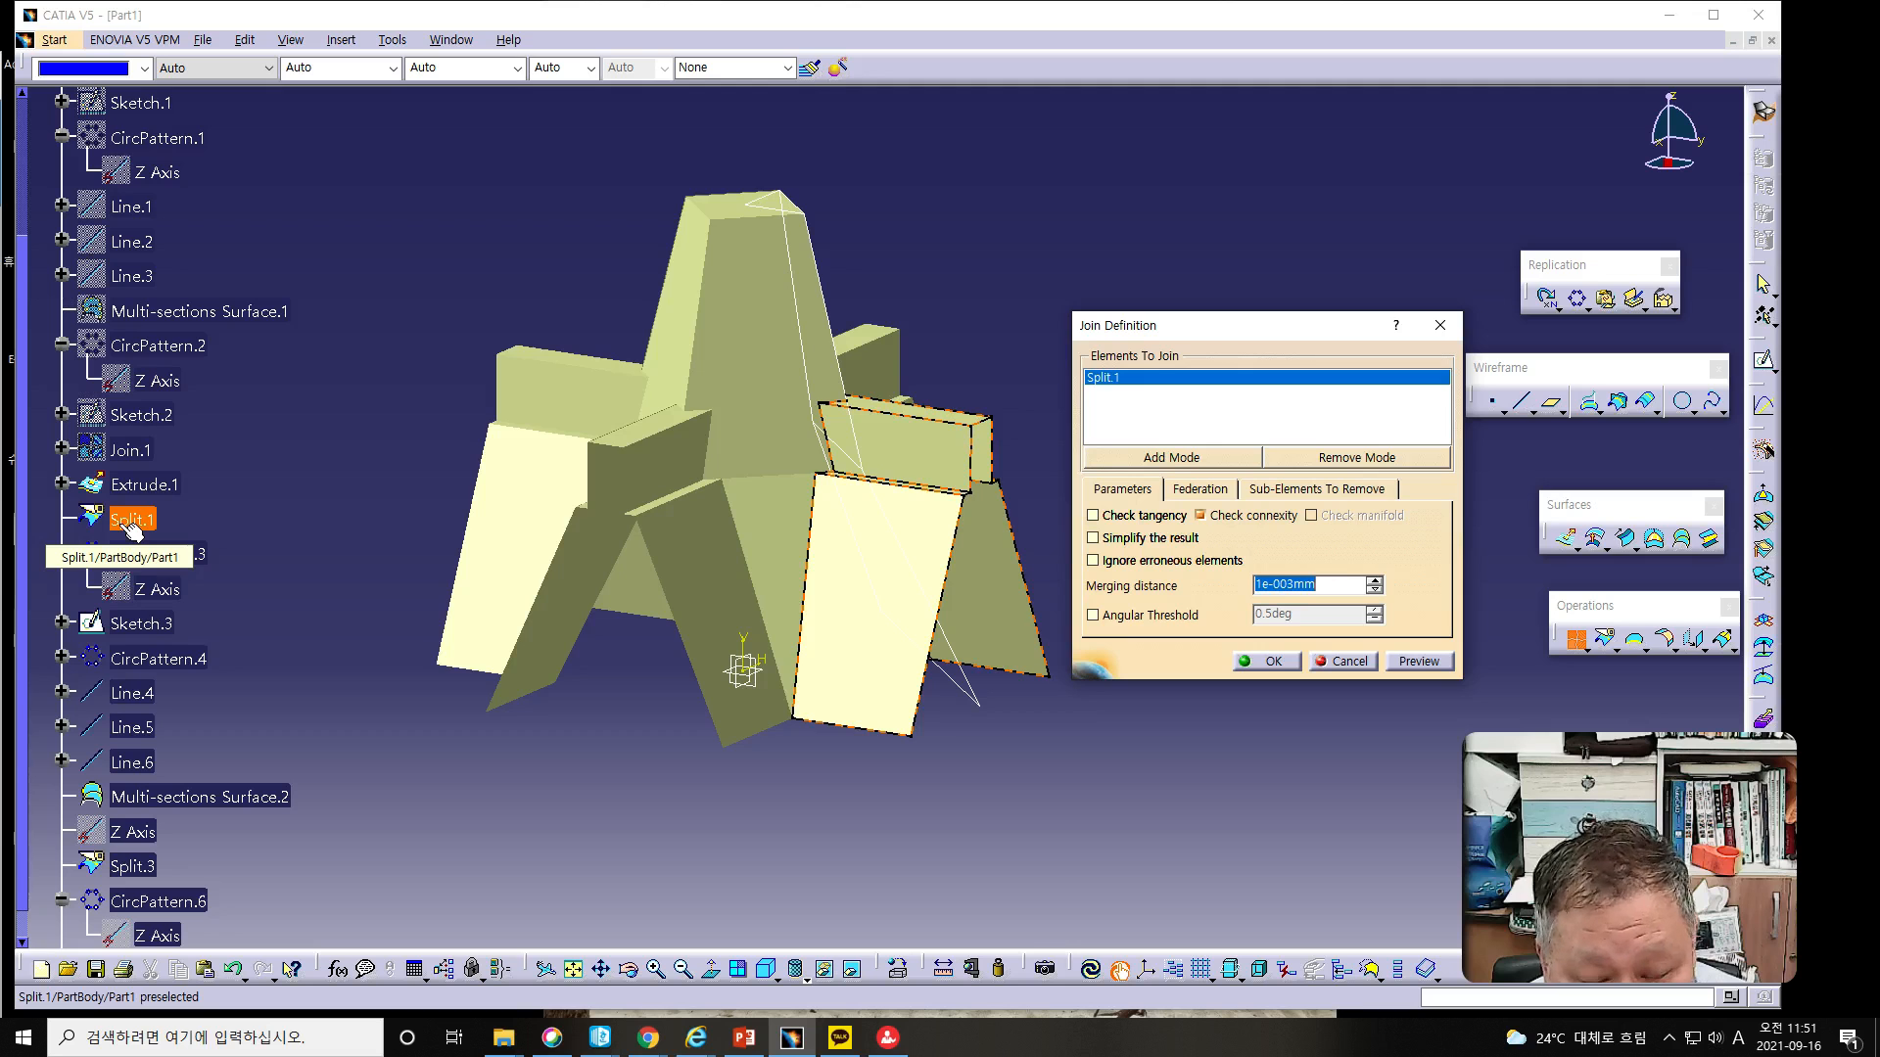
click(144, 556)
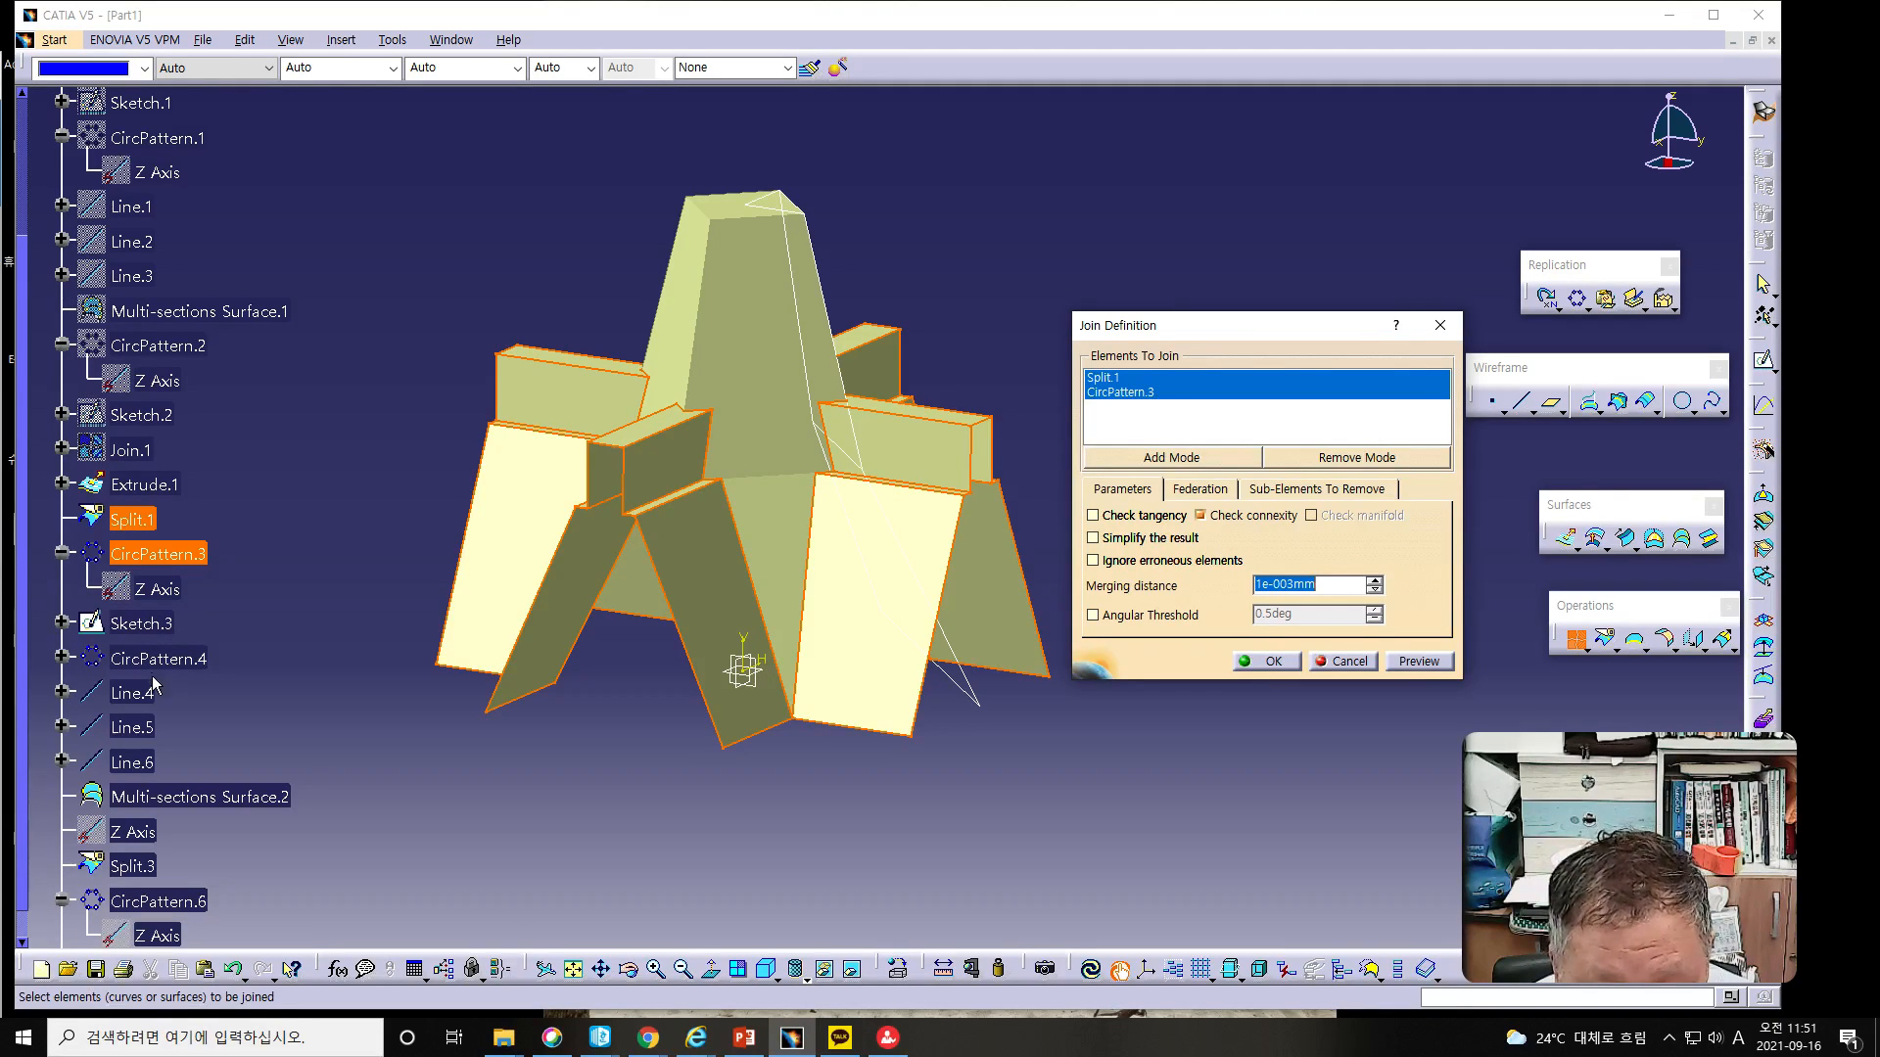
click(142, 869)
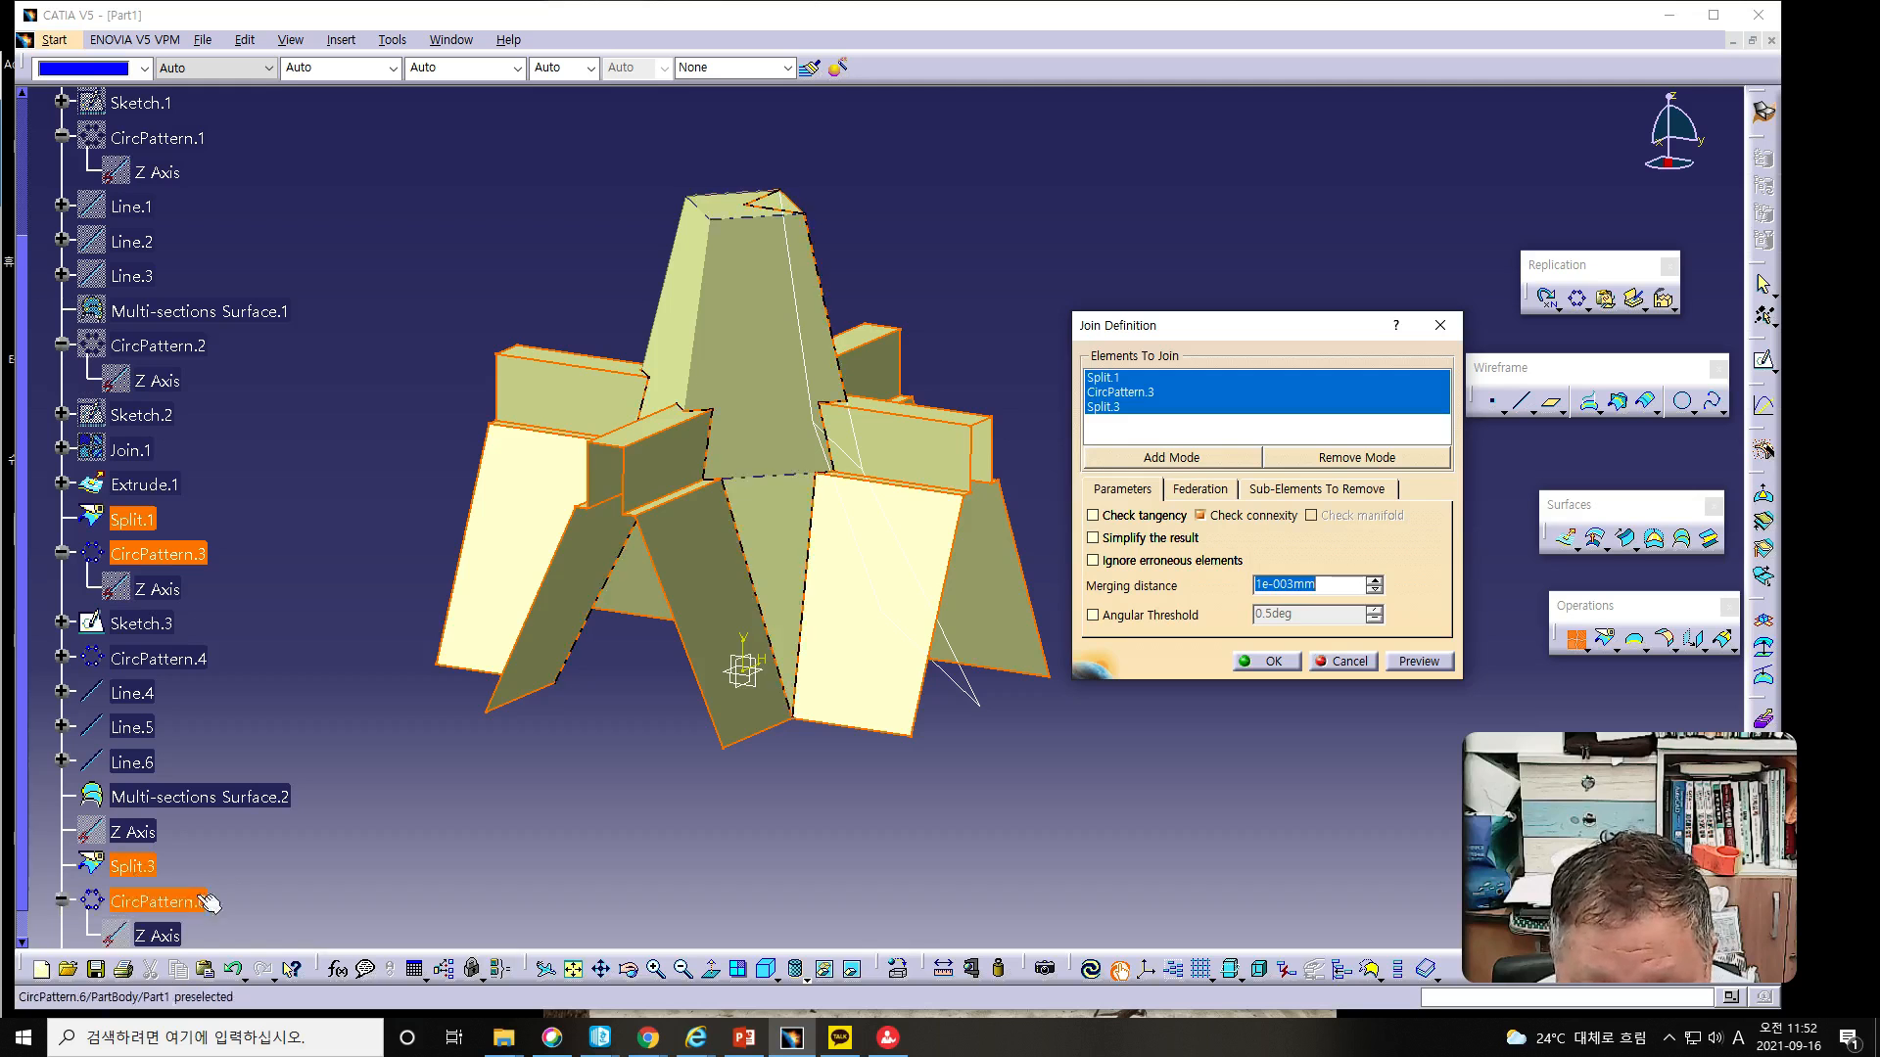
click(186, 903)
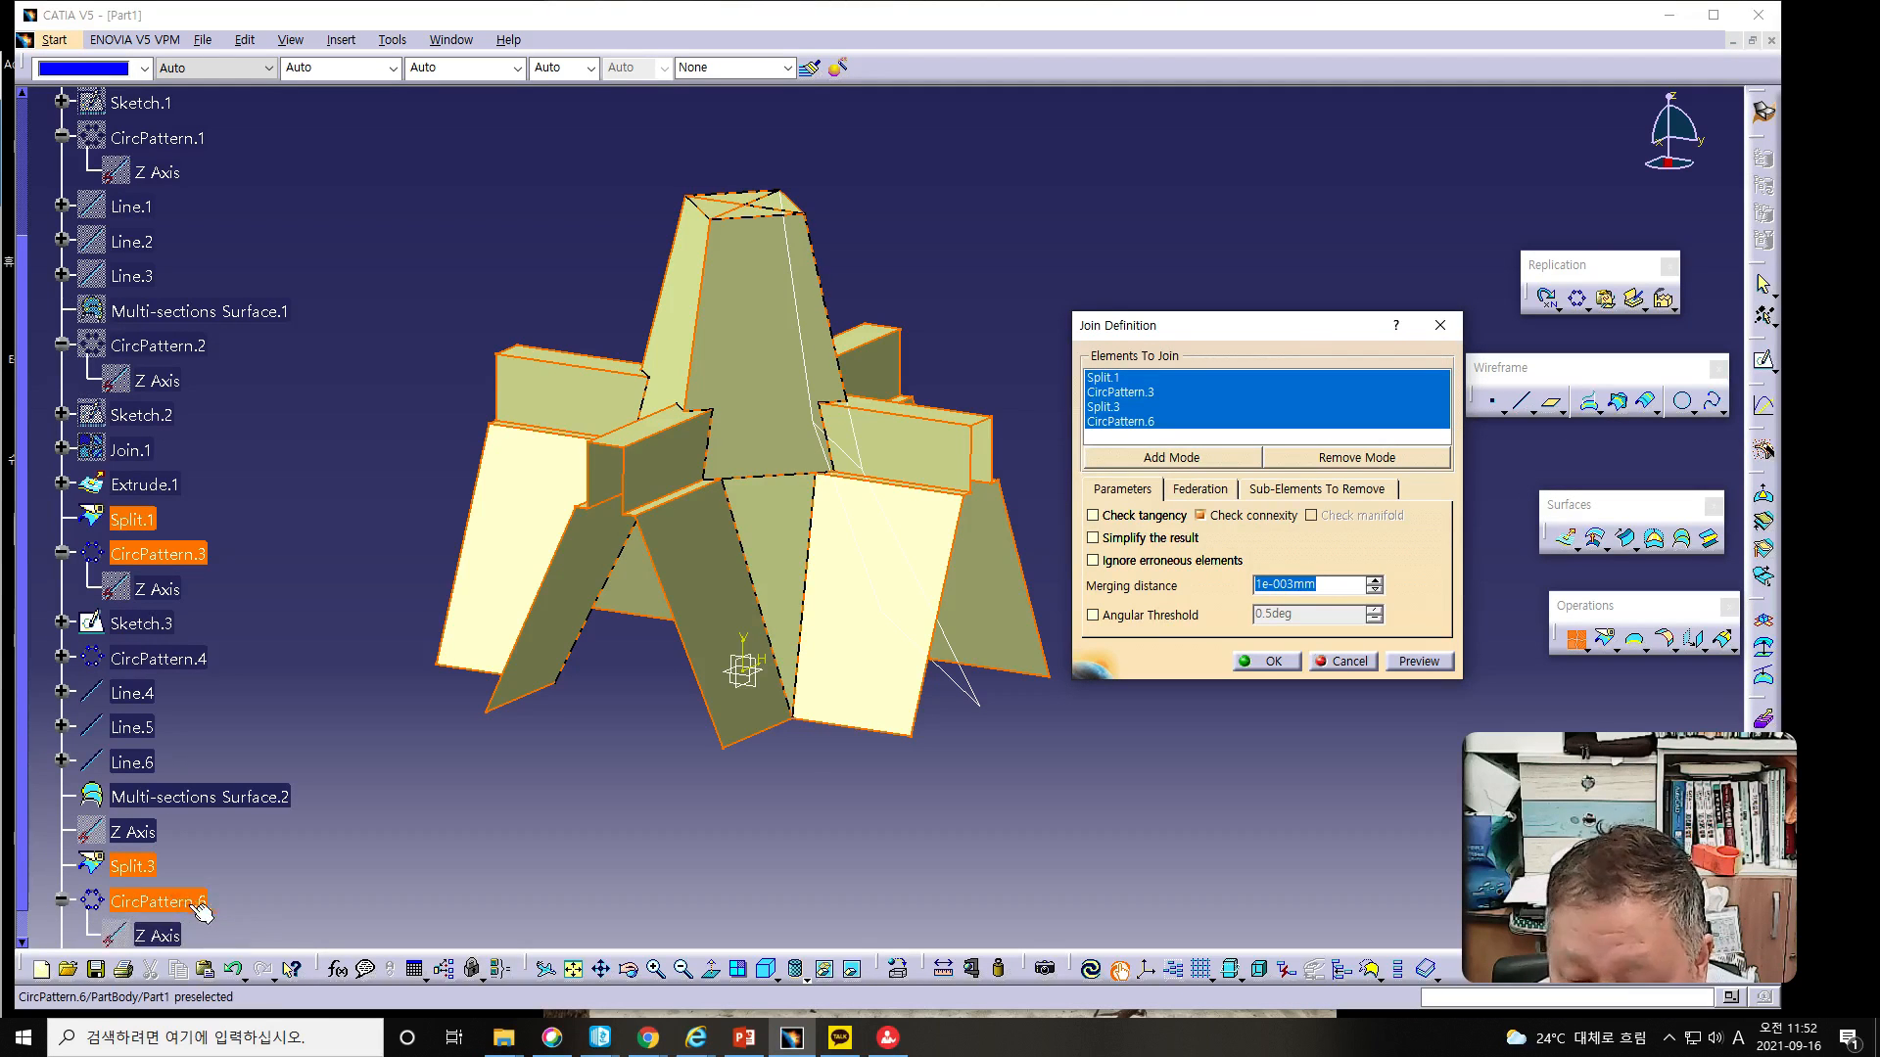
click(1275, 661)
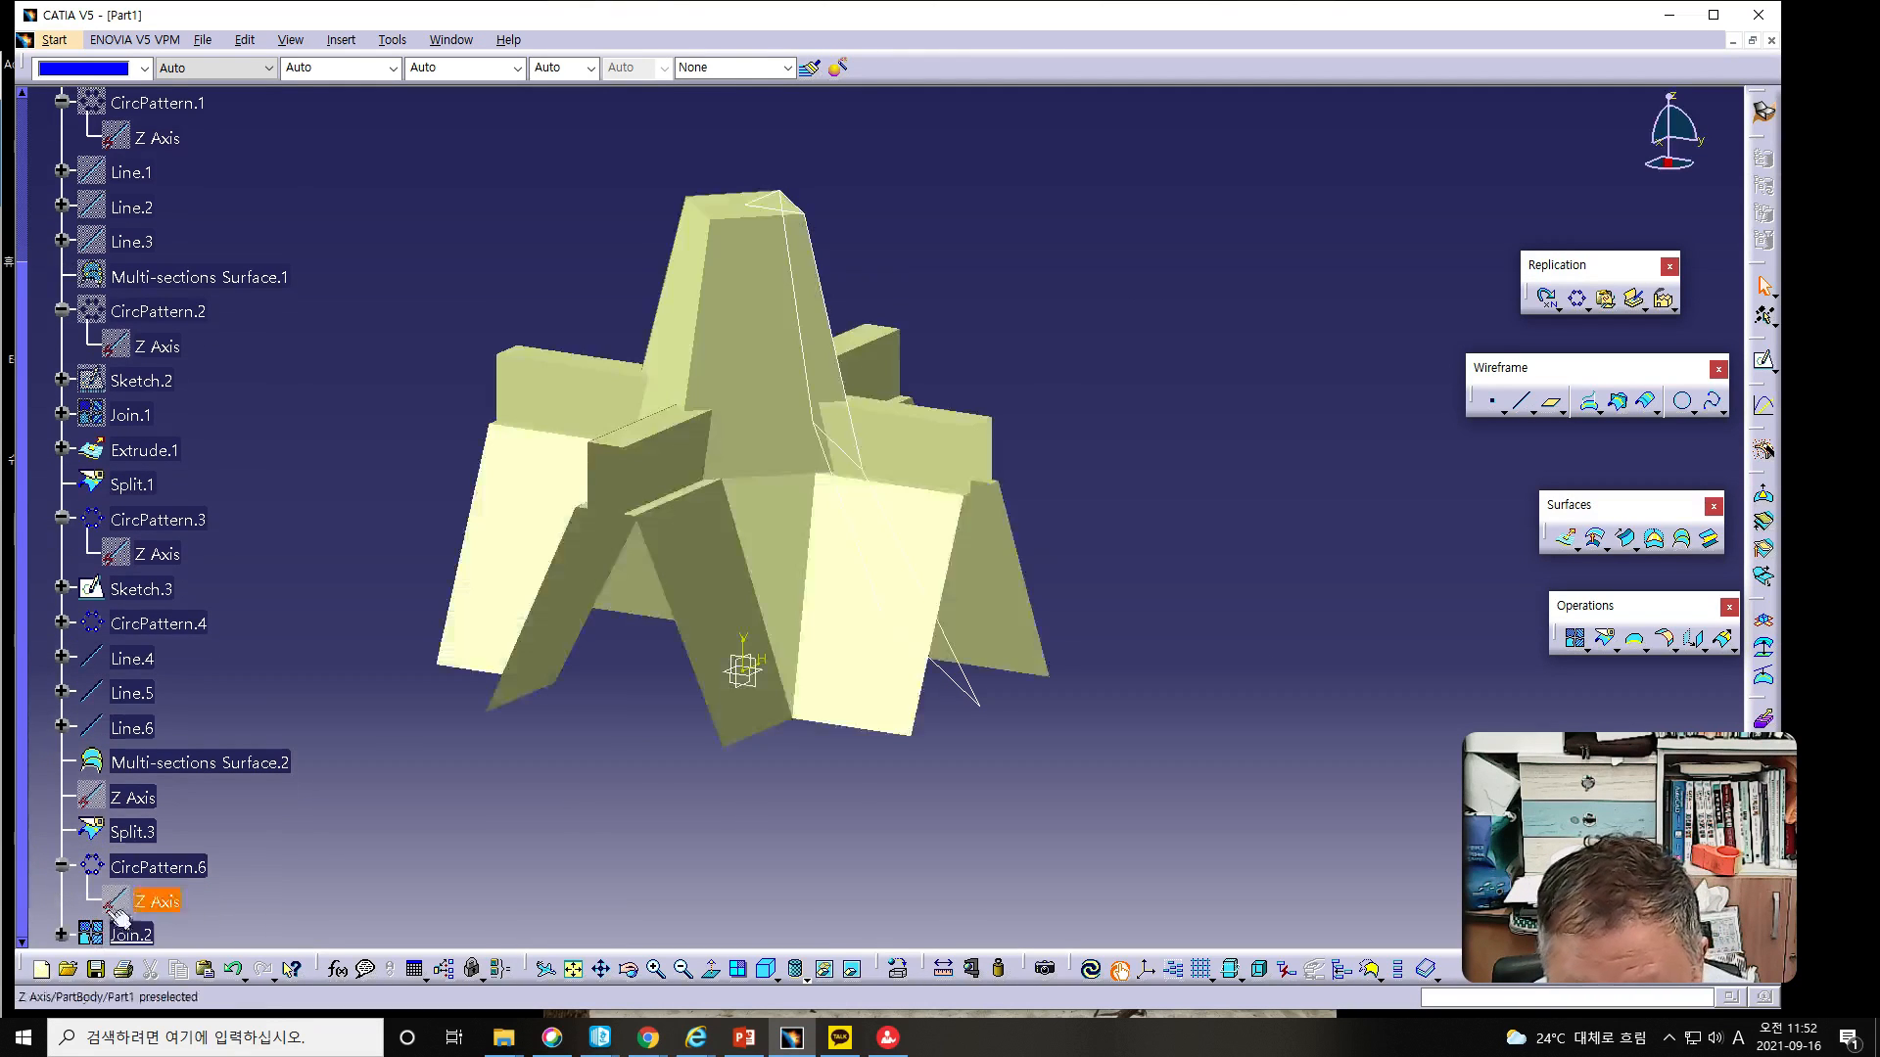
Step: Hide the construction elements Sketch.3, CircPattern.4, Line.4, Line.5 and Line.6
key(alt+Tab)
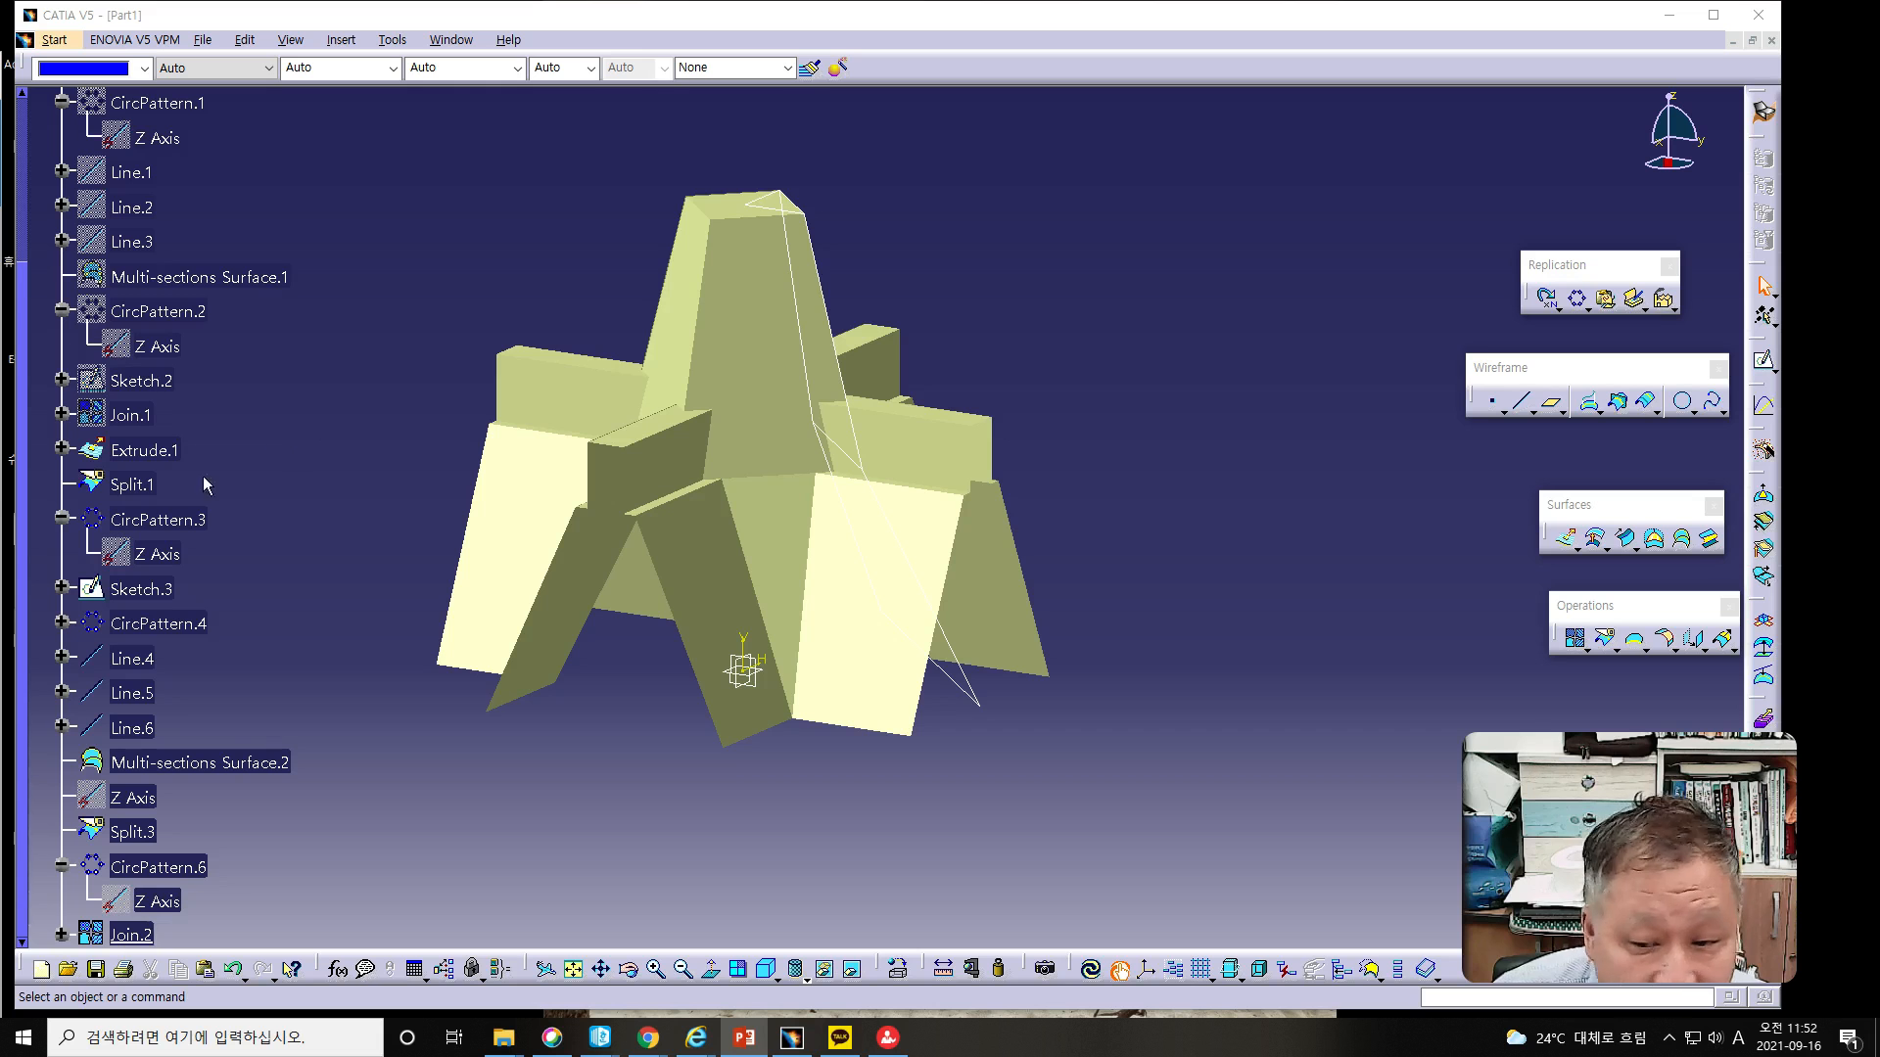
click(164, 593)
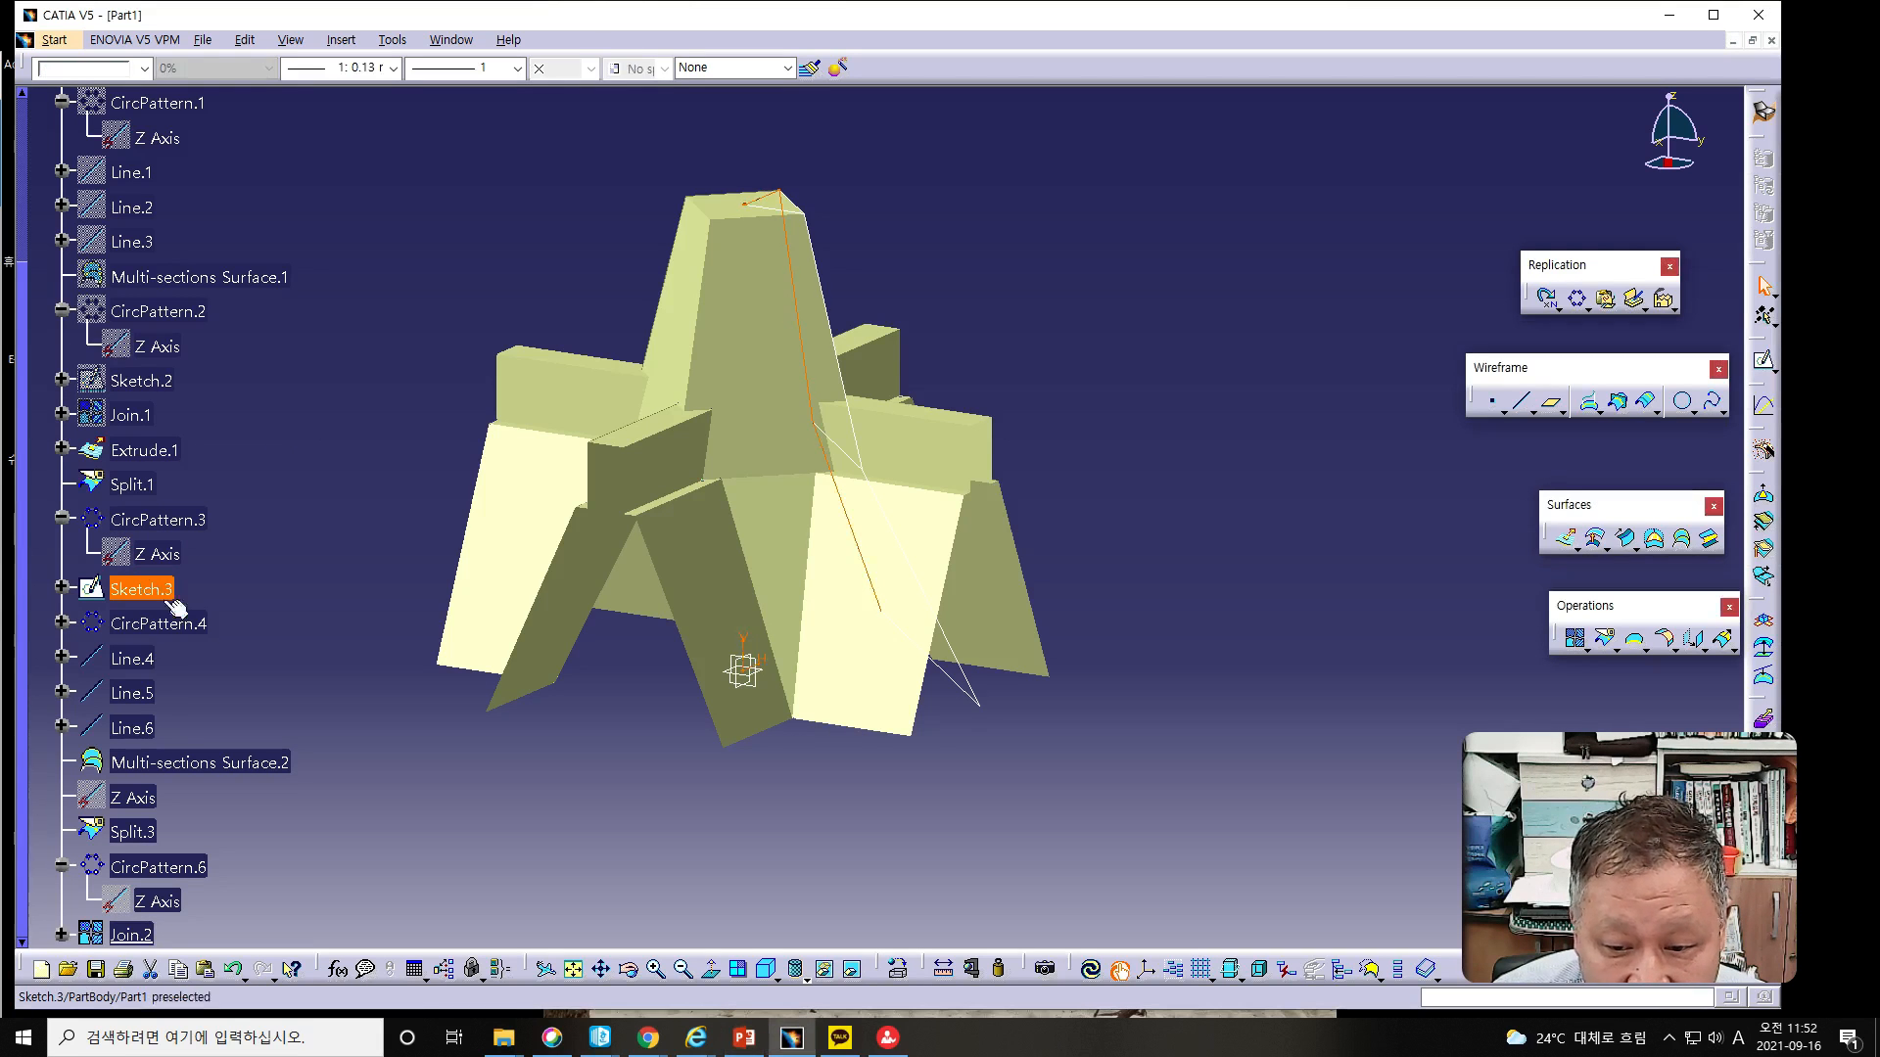
ctrl+click(157, 624)
ctrl+click(145, 659)
ctrl+click(137, 693)
ctrl+click(132, 727)
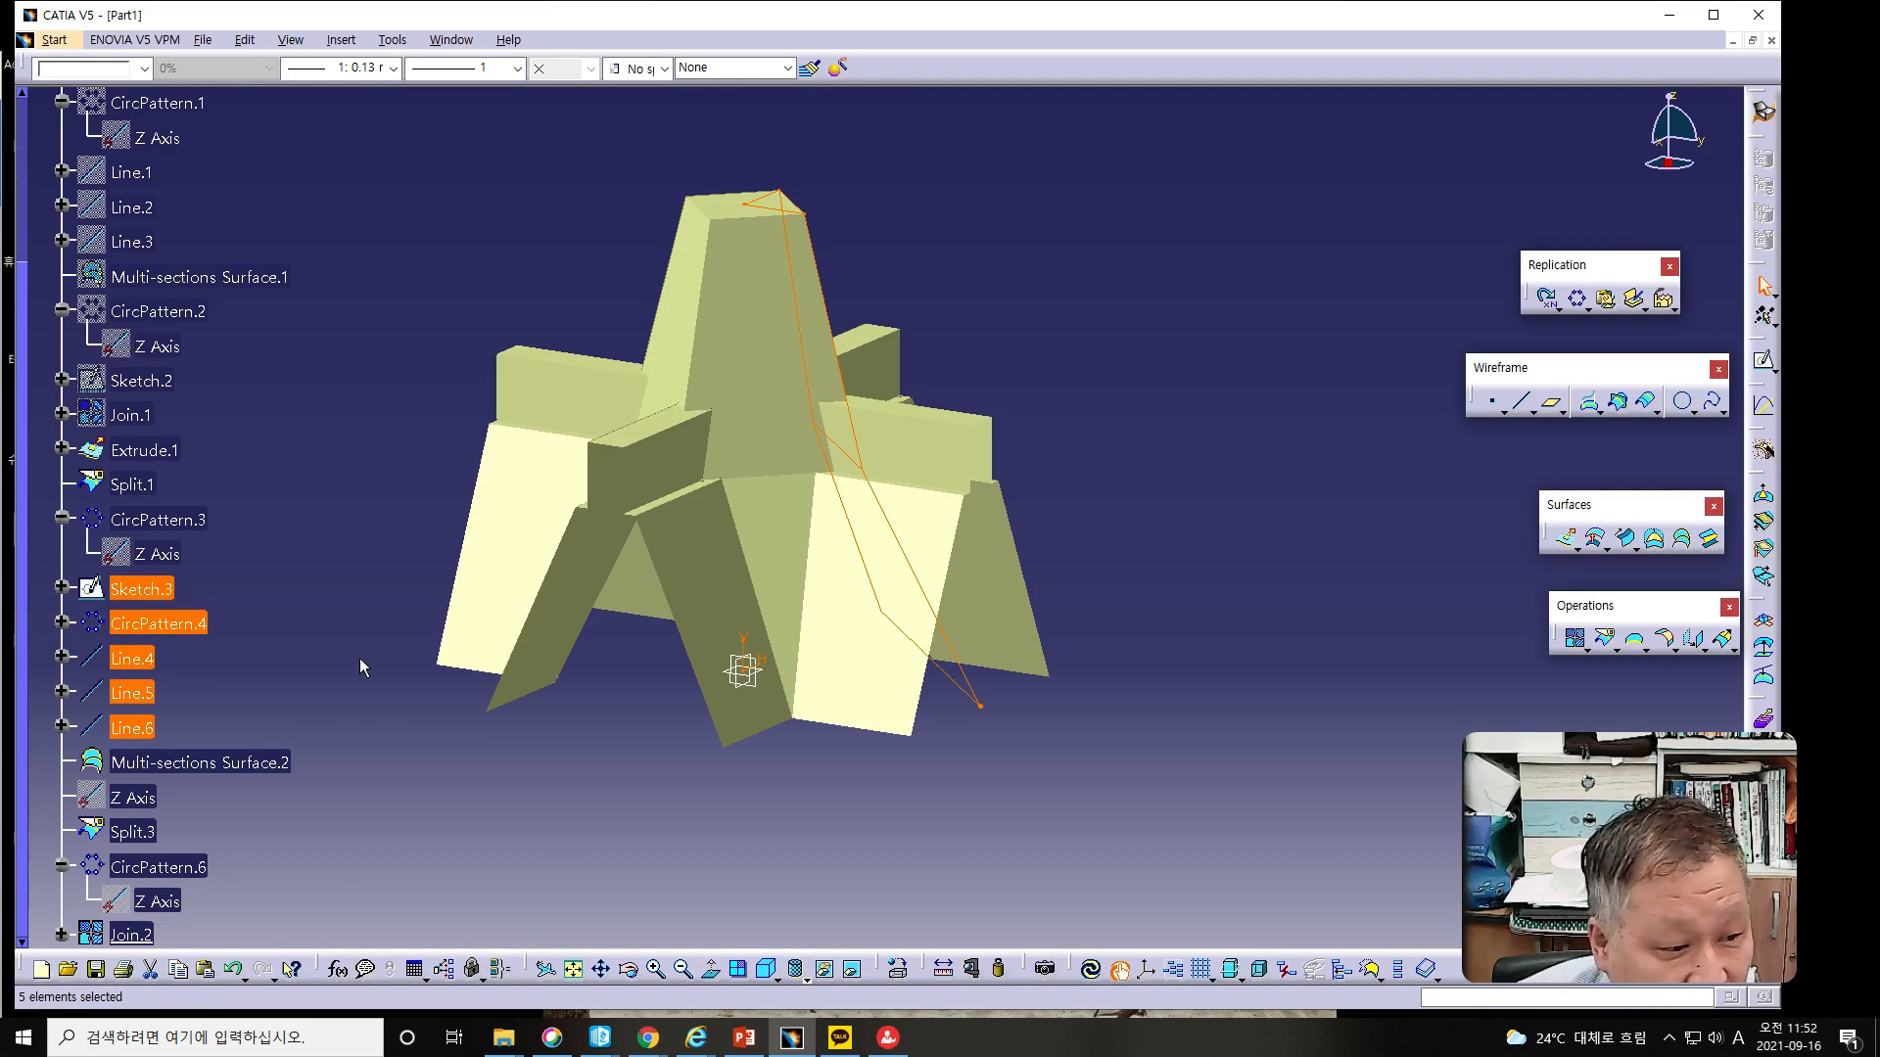
click(826, 972)
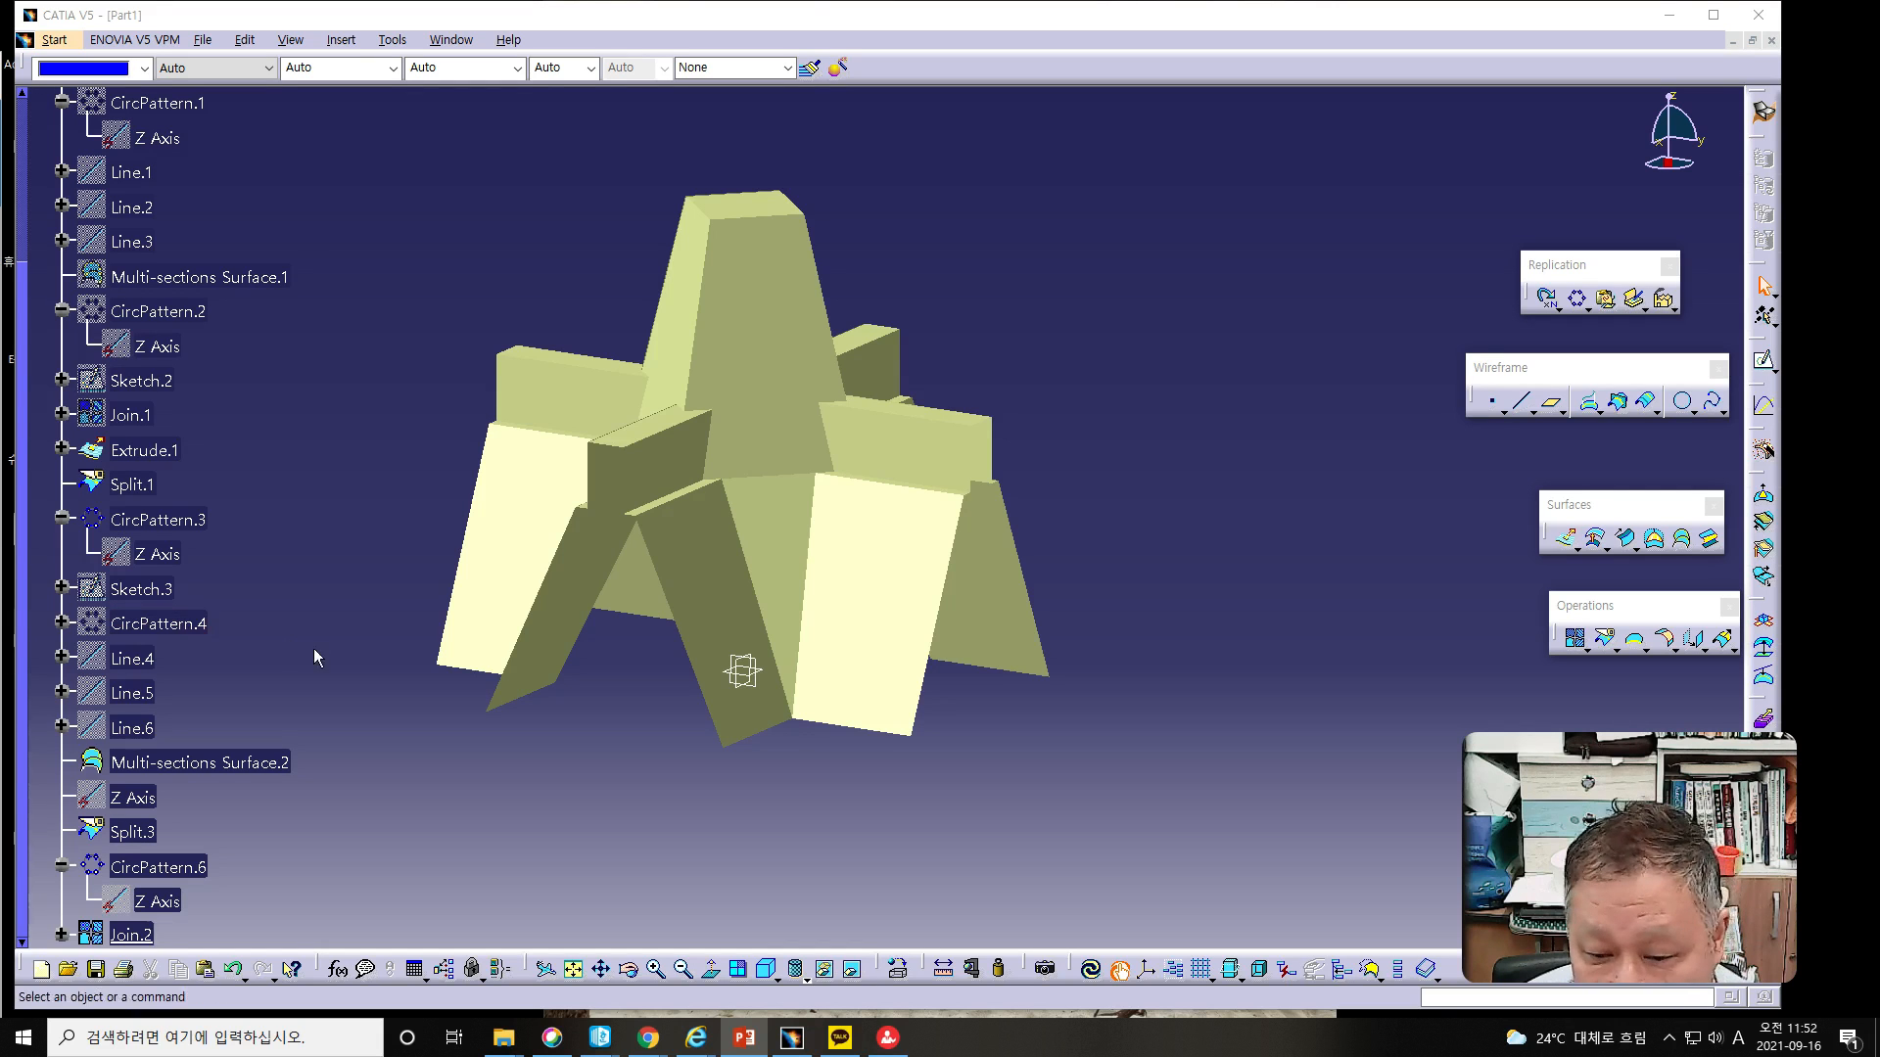
click(45, 697)
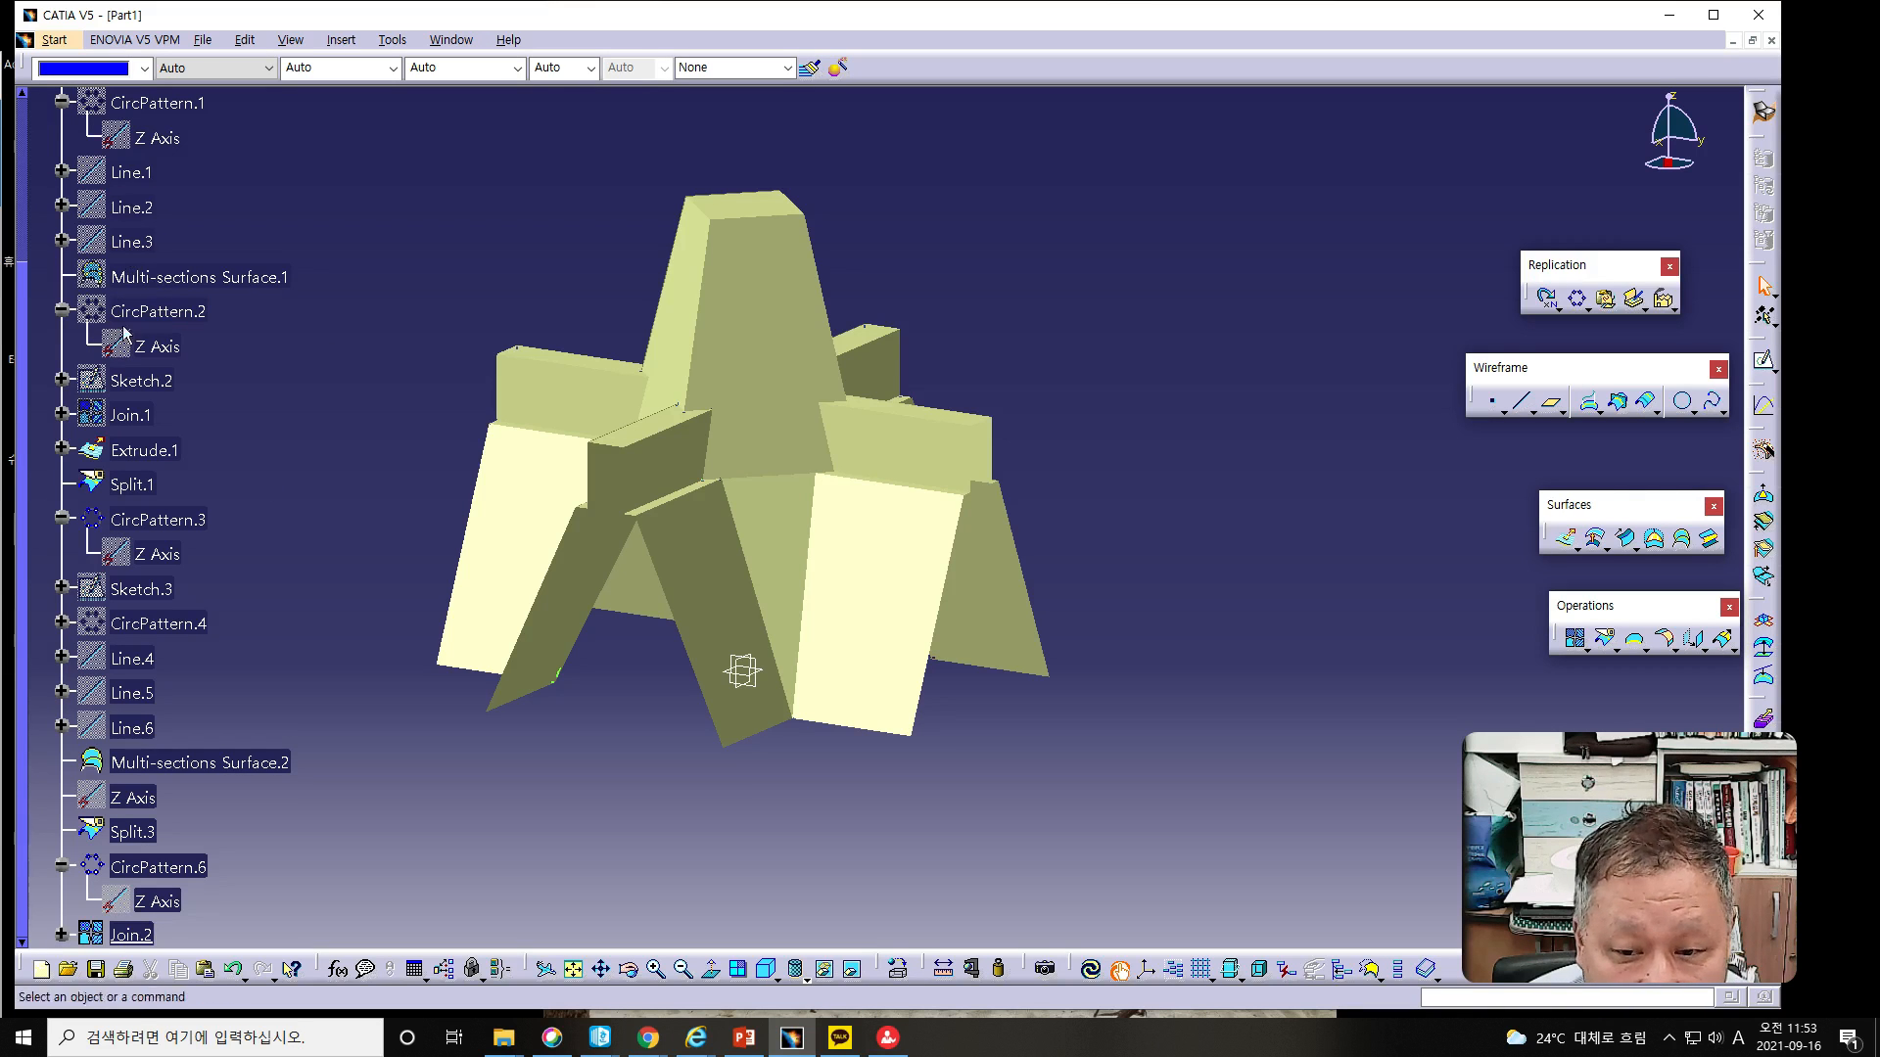
Step: Sketch a horizontal line on the zx plane along the model's base, from the left outer leg corner to the right one
drag(23, 371, 24, 279)
click(114, 210)
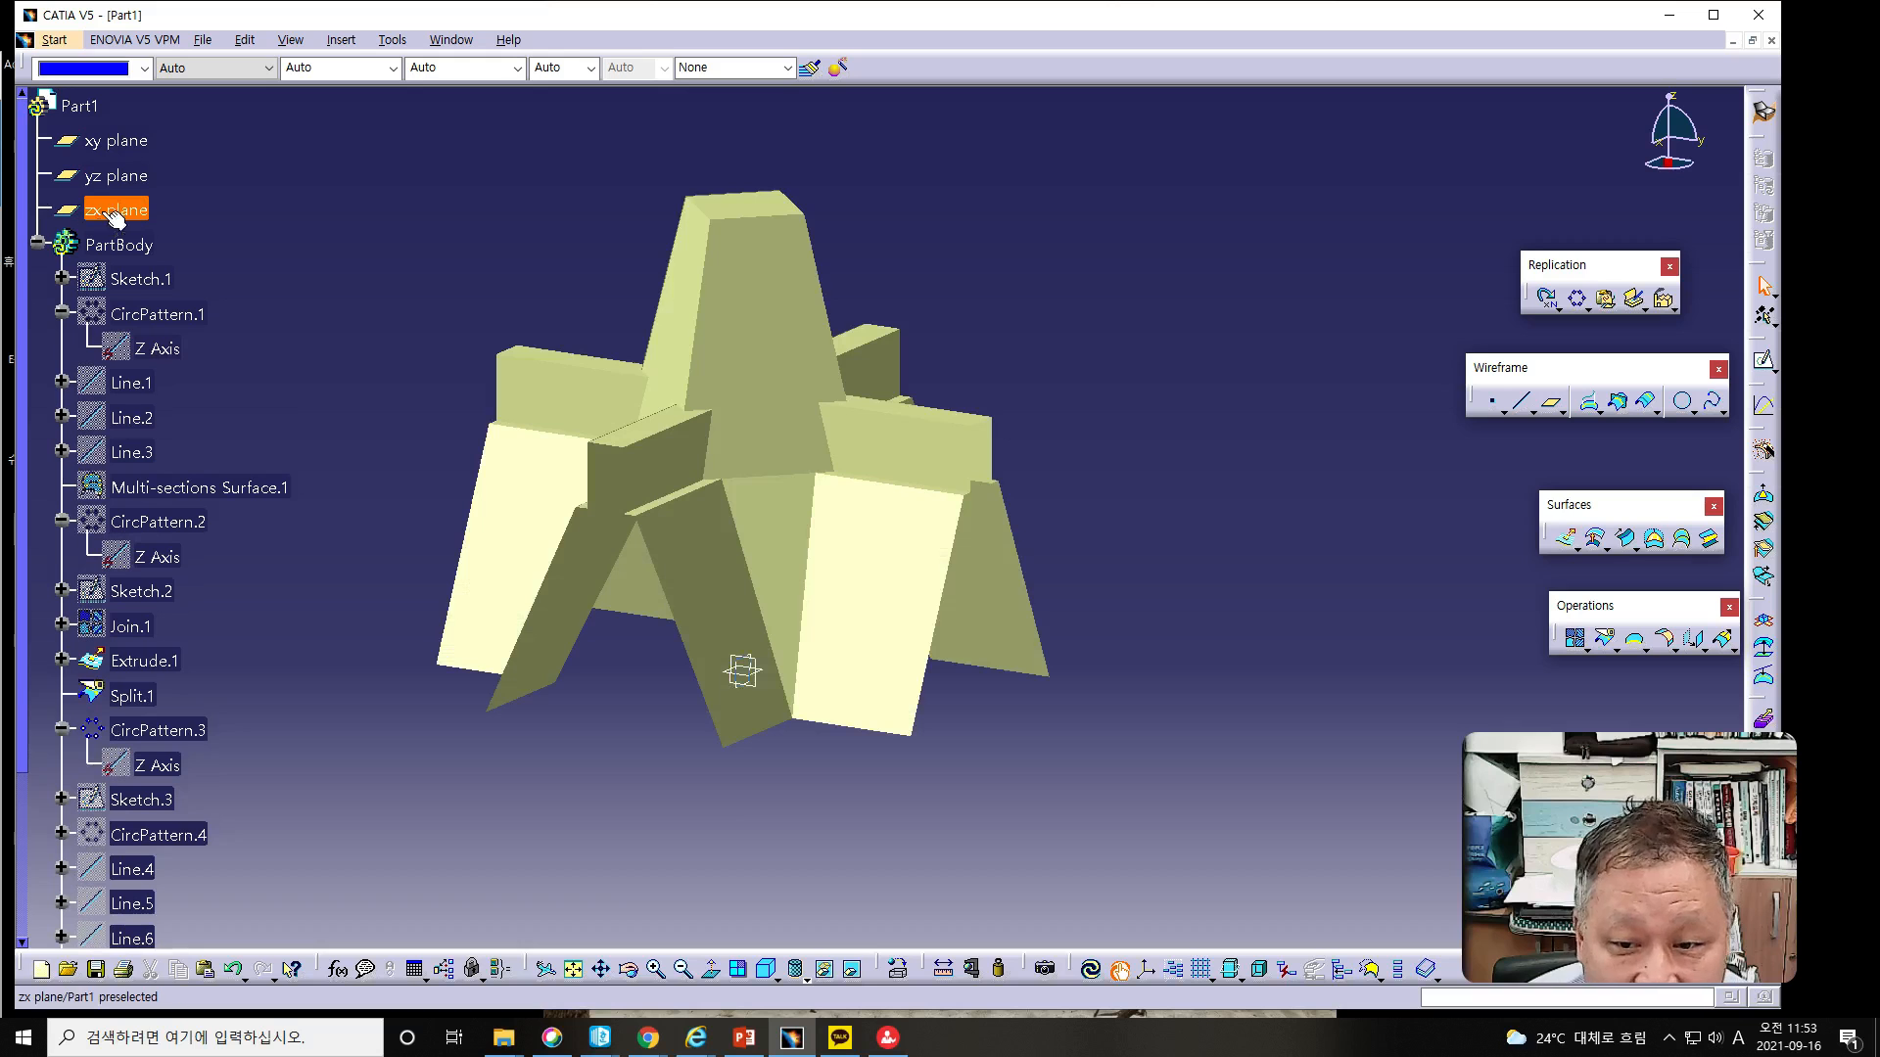
click(1763, 360)
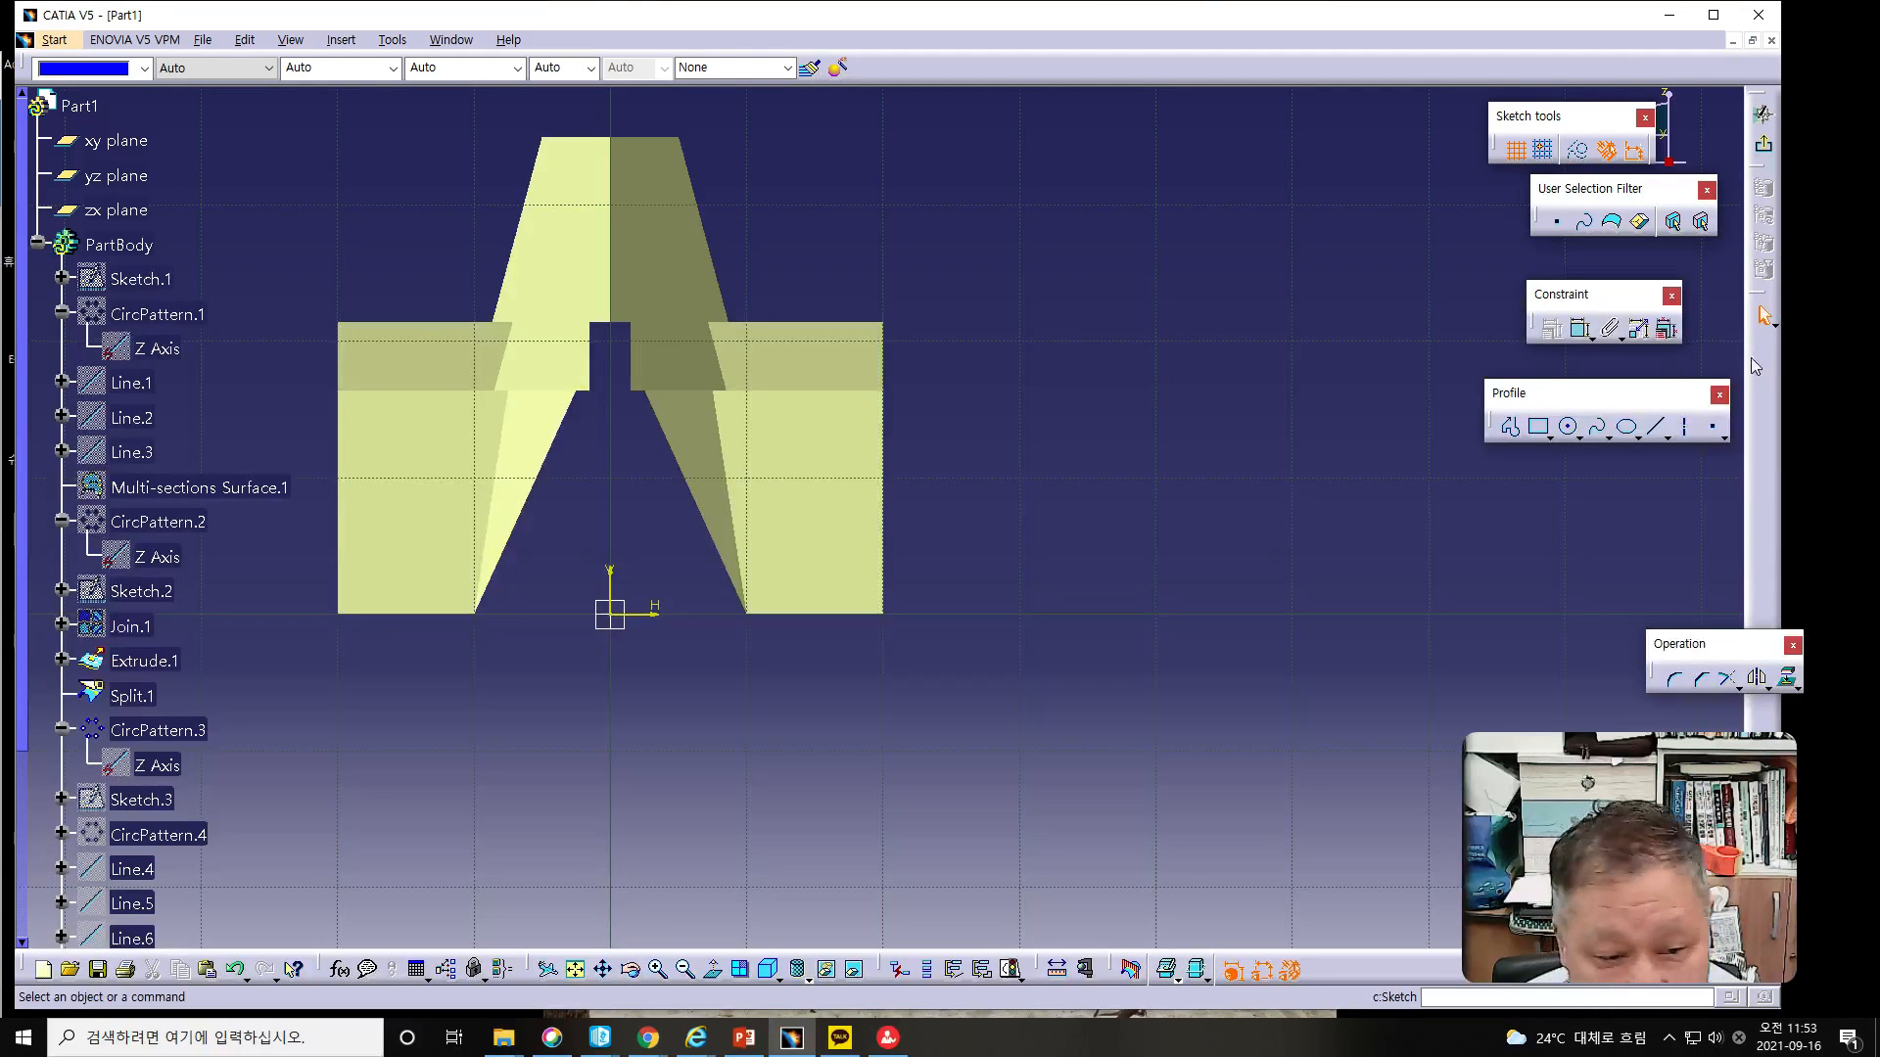
click(1667, 431)
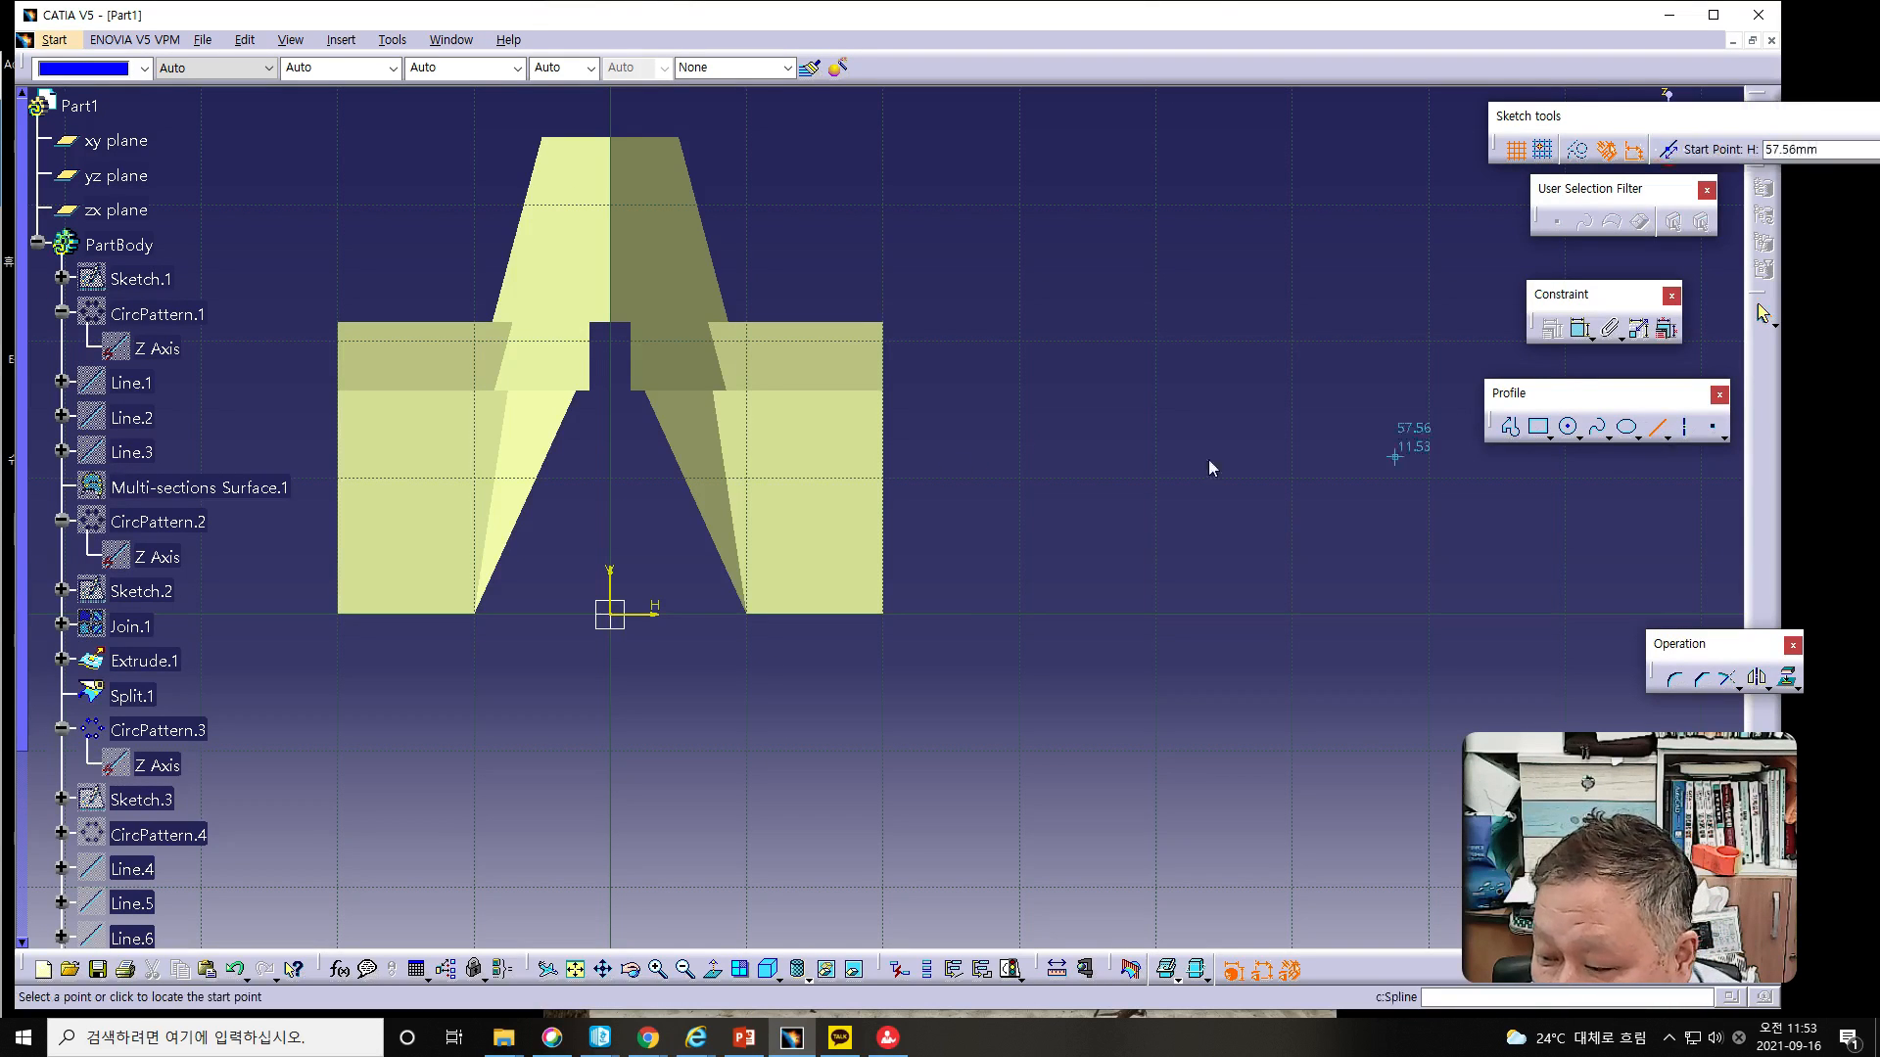
click(338, 613)
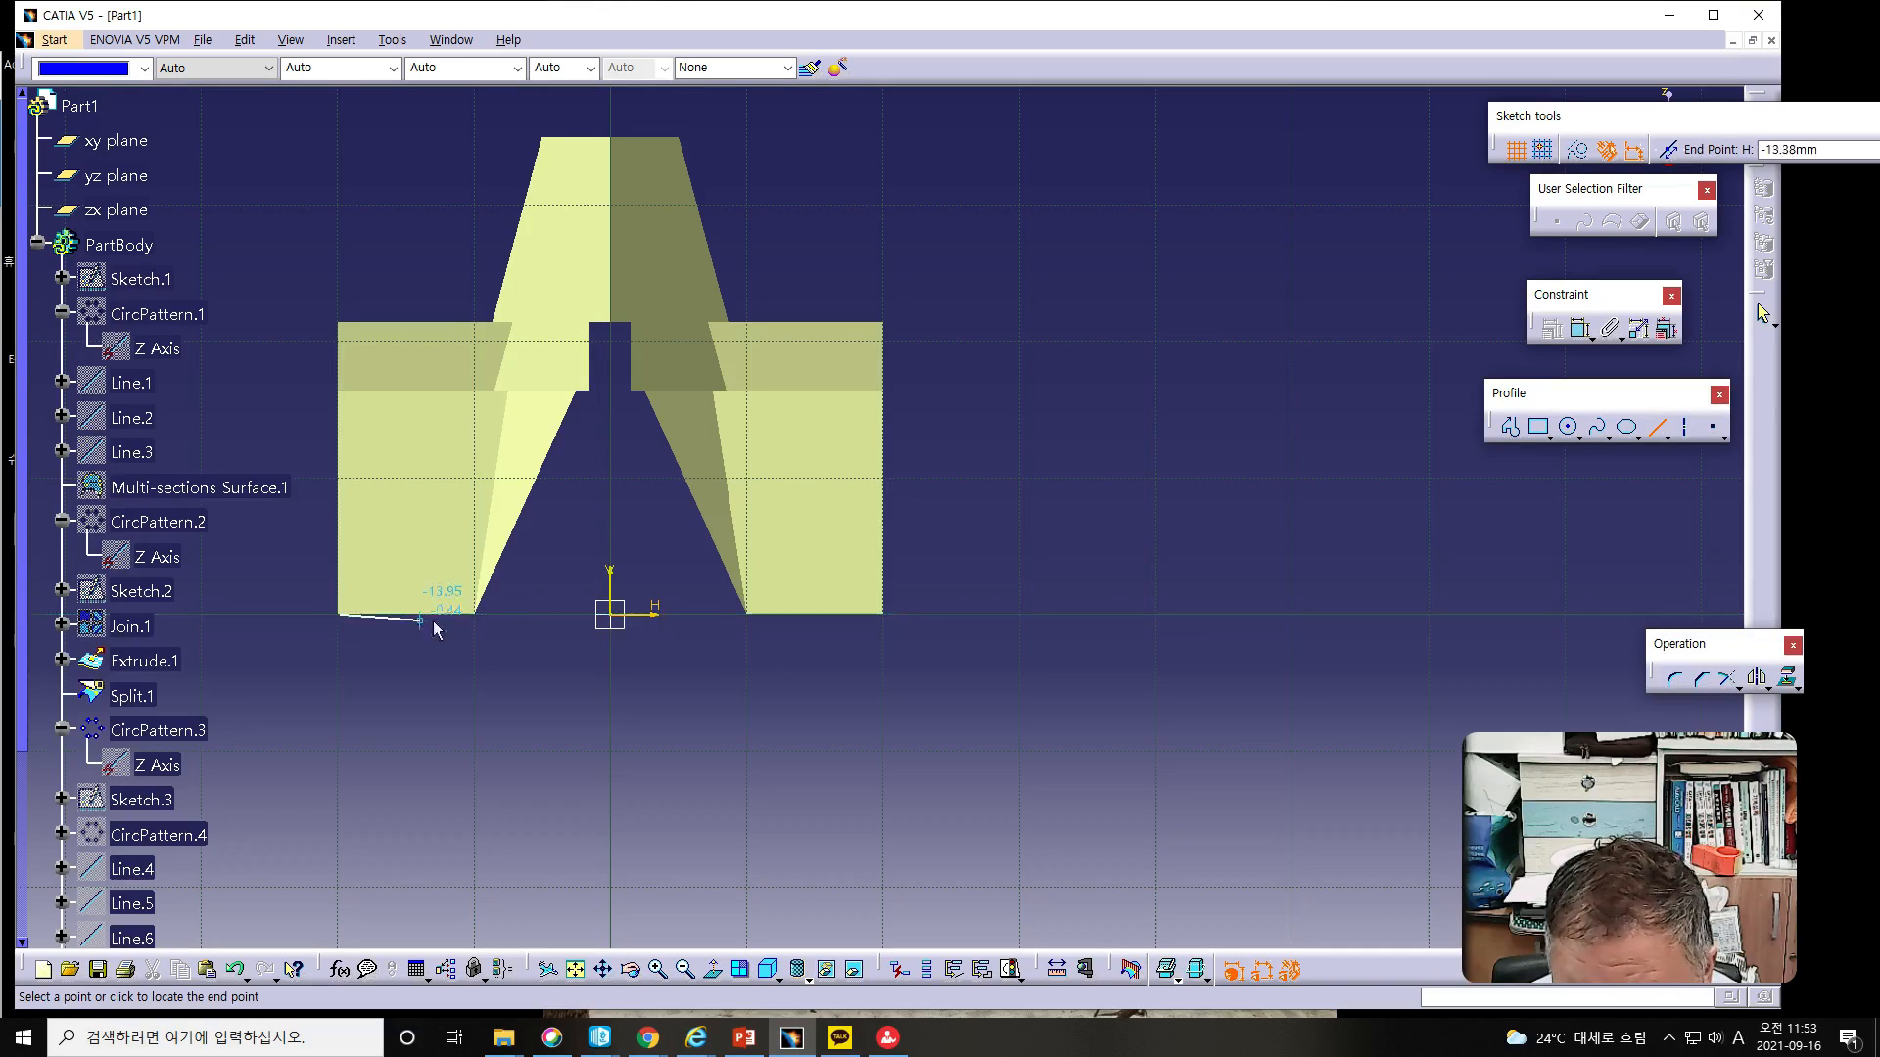
click(884, 614)
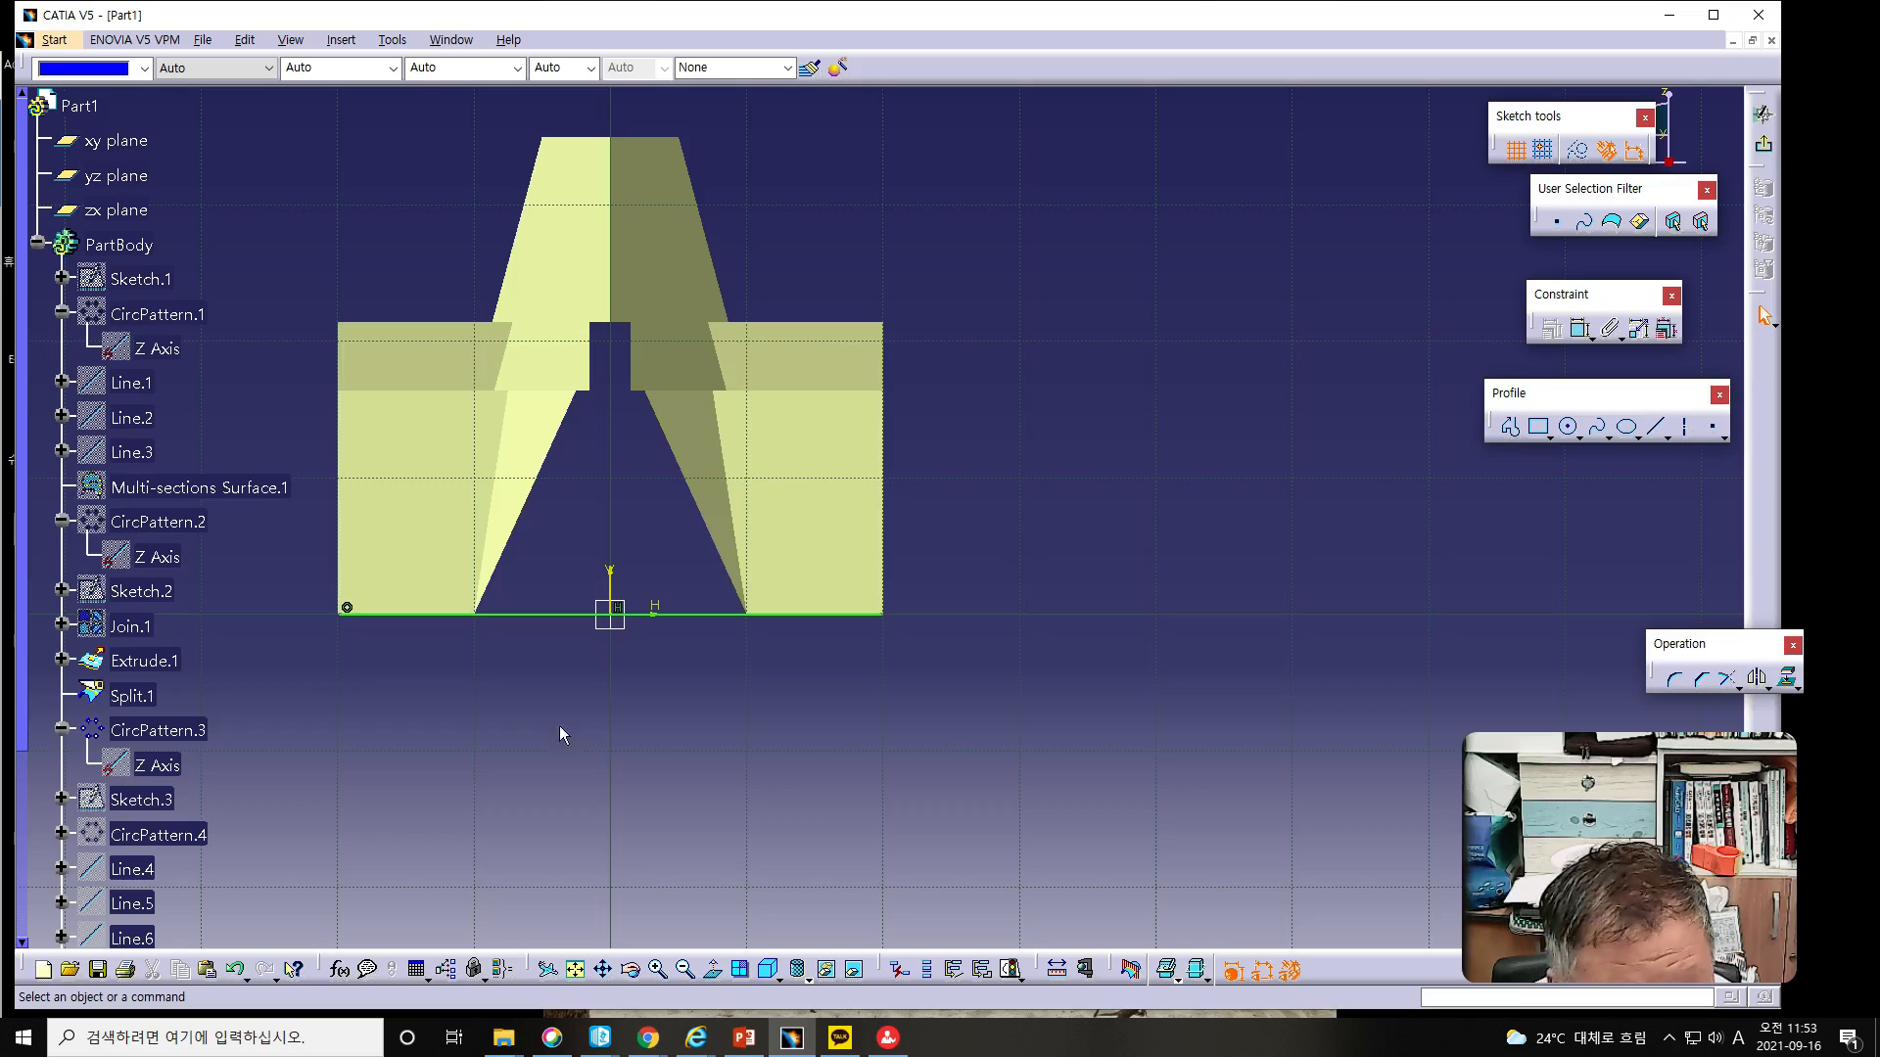
Step: Constrain the line's left endpoint coincident with the left leg's vertical outer edge
mouse_move(421, 707)
middle_down()
mouse_move(537, 748)
mouse_move(473, 740)
mouse_move(695, 762)
middle_up()
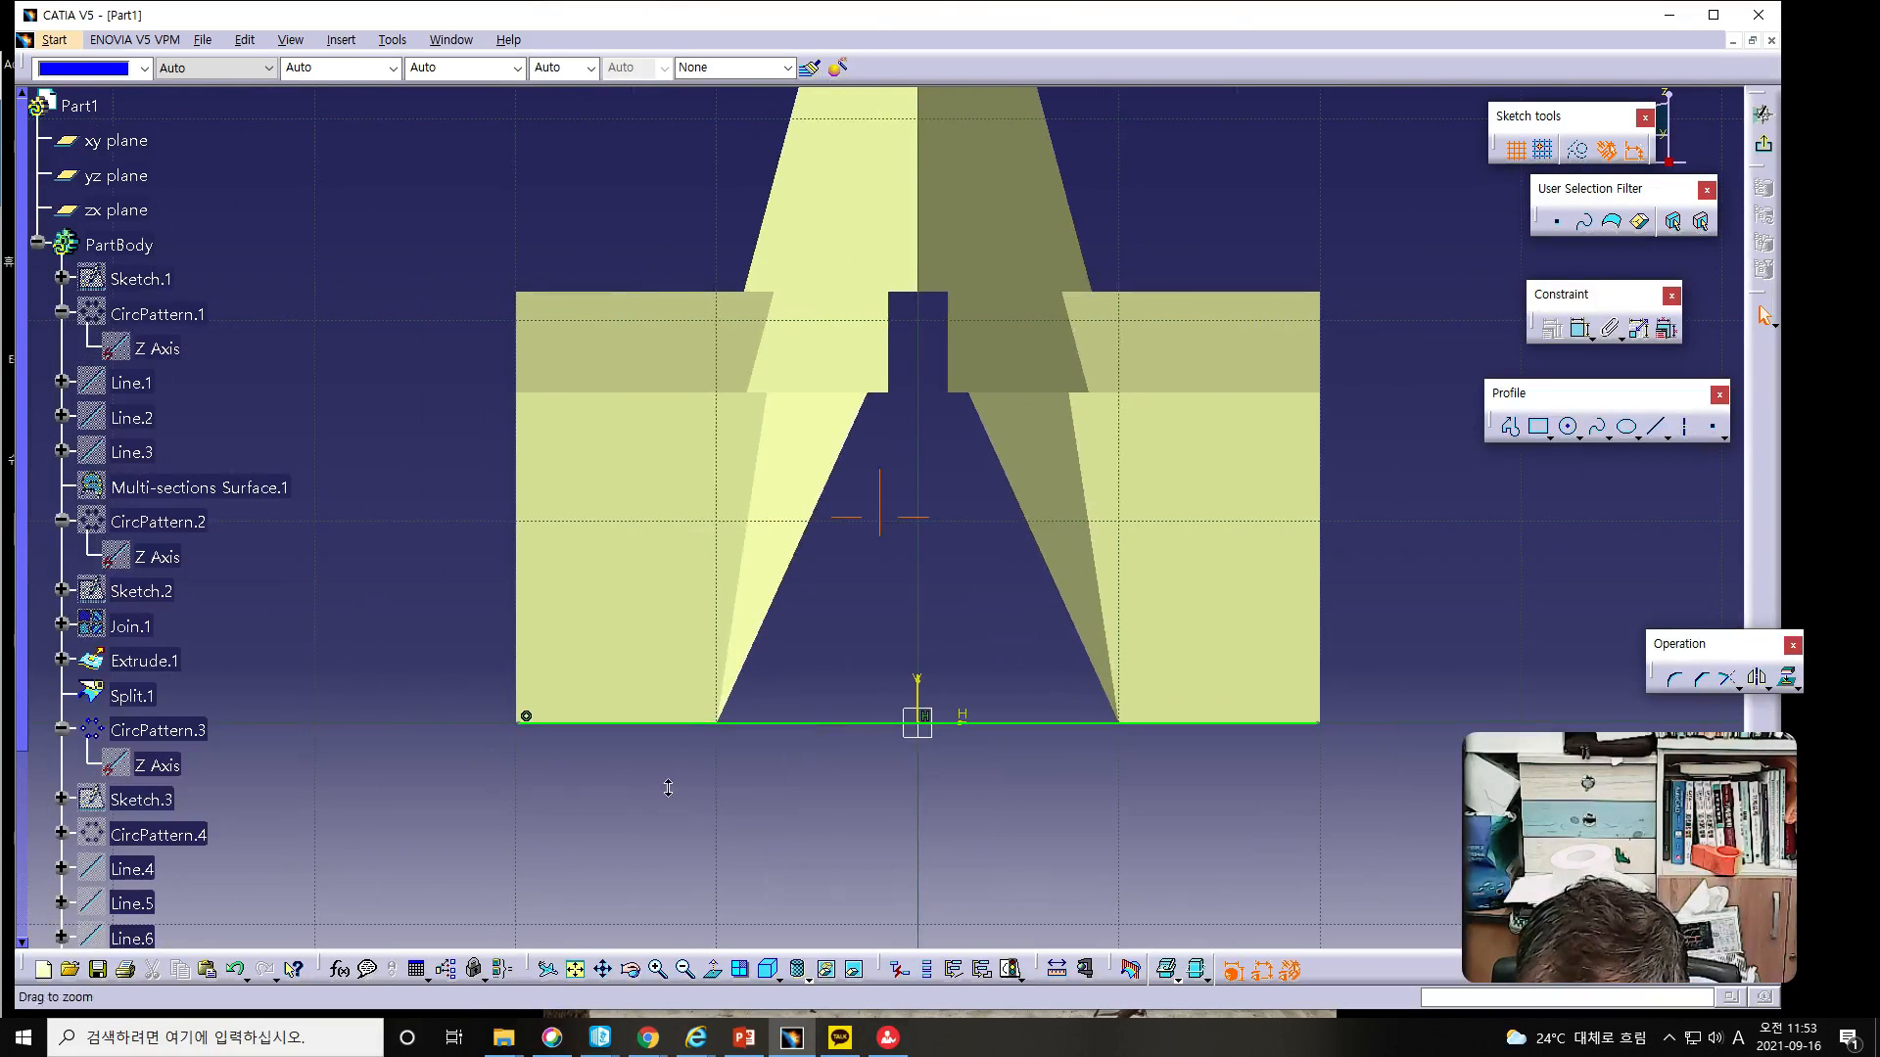
click(519, 695)
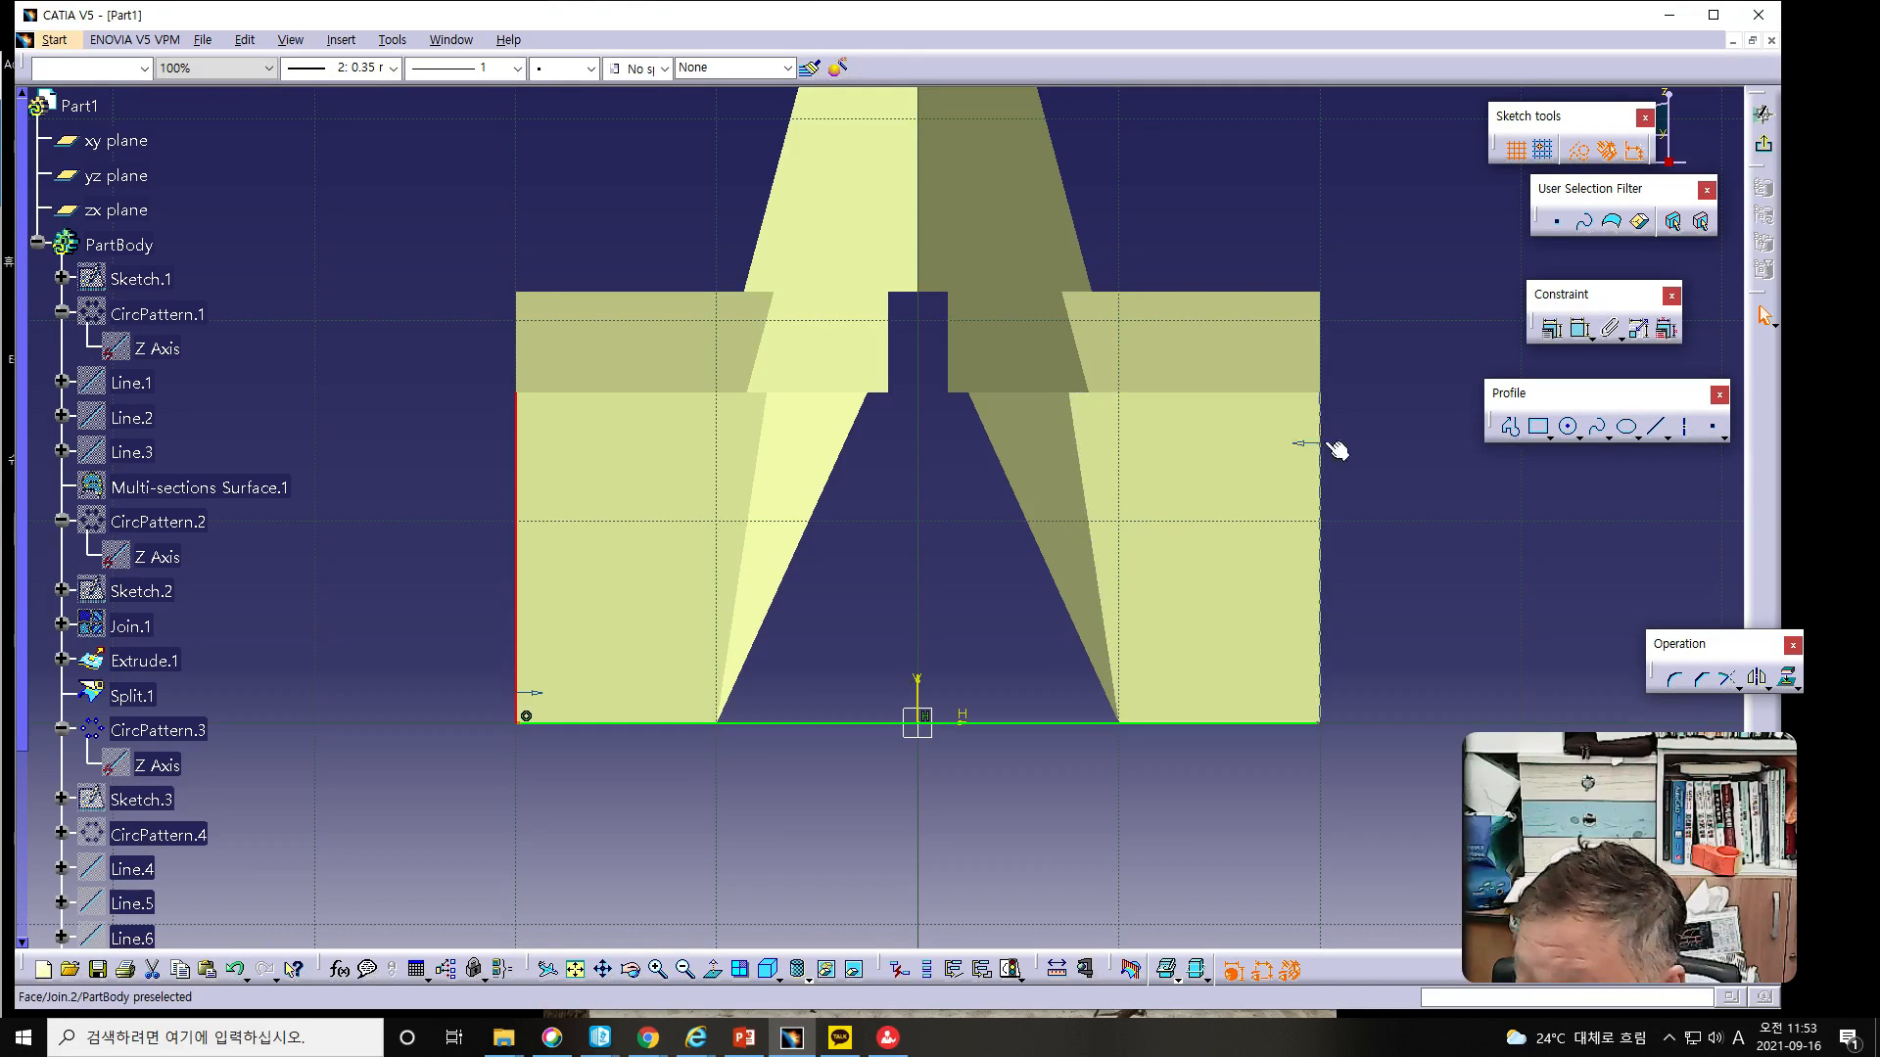
click(1552, 336)
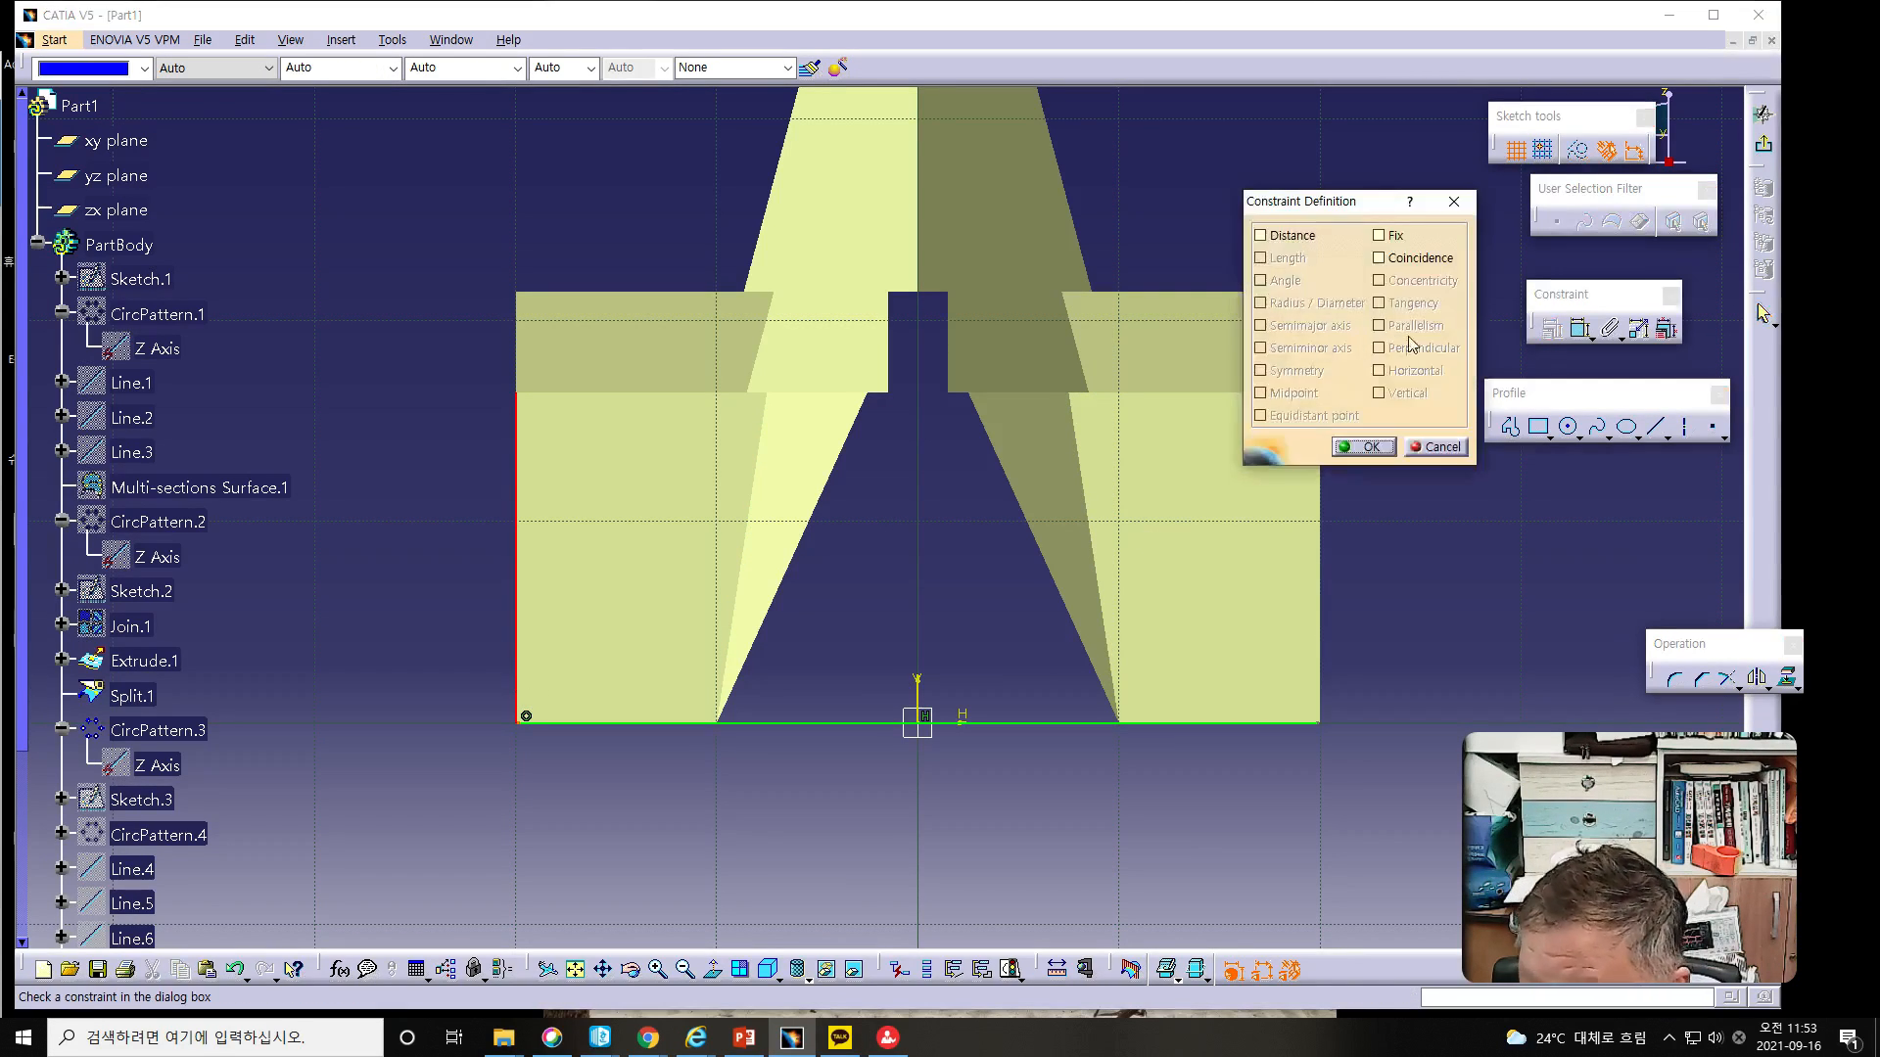
click(1380, 258)
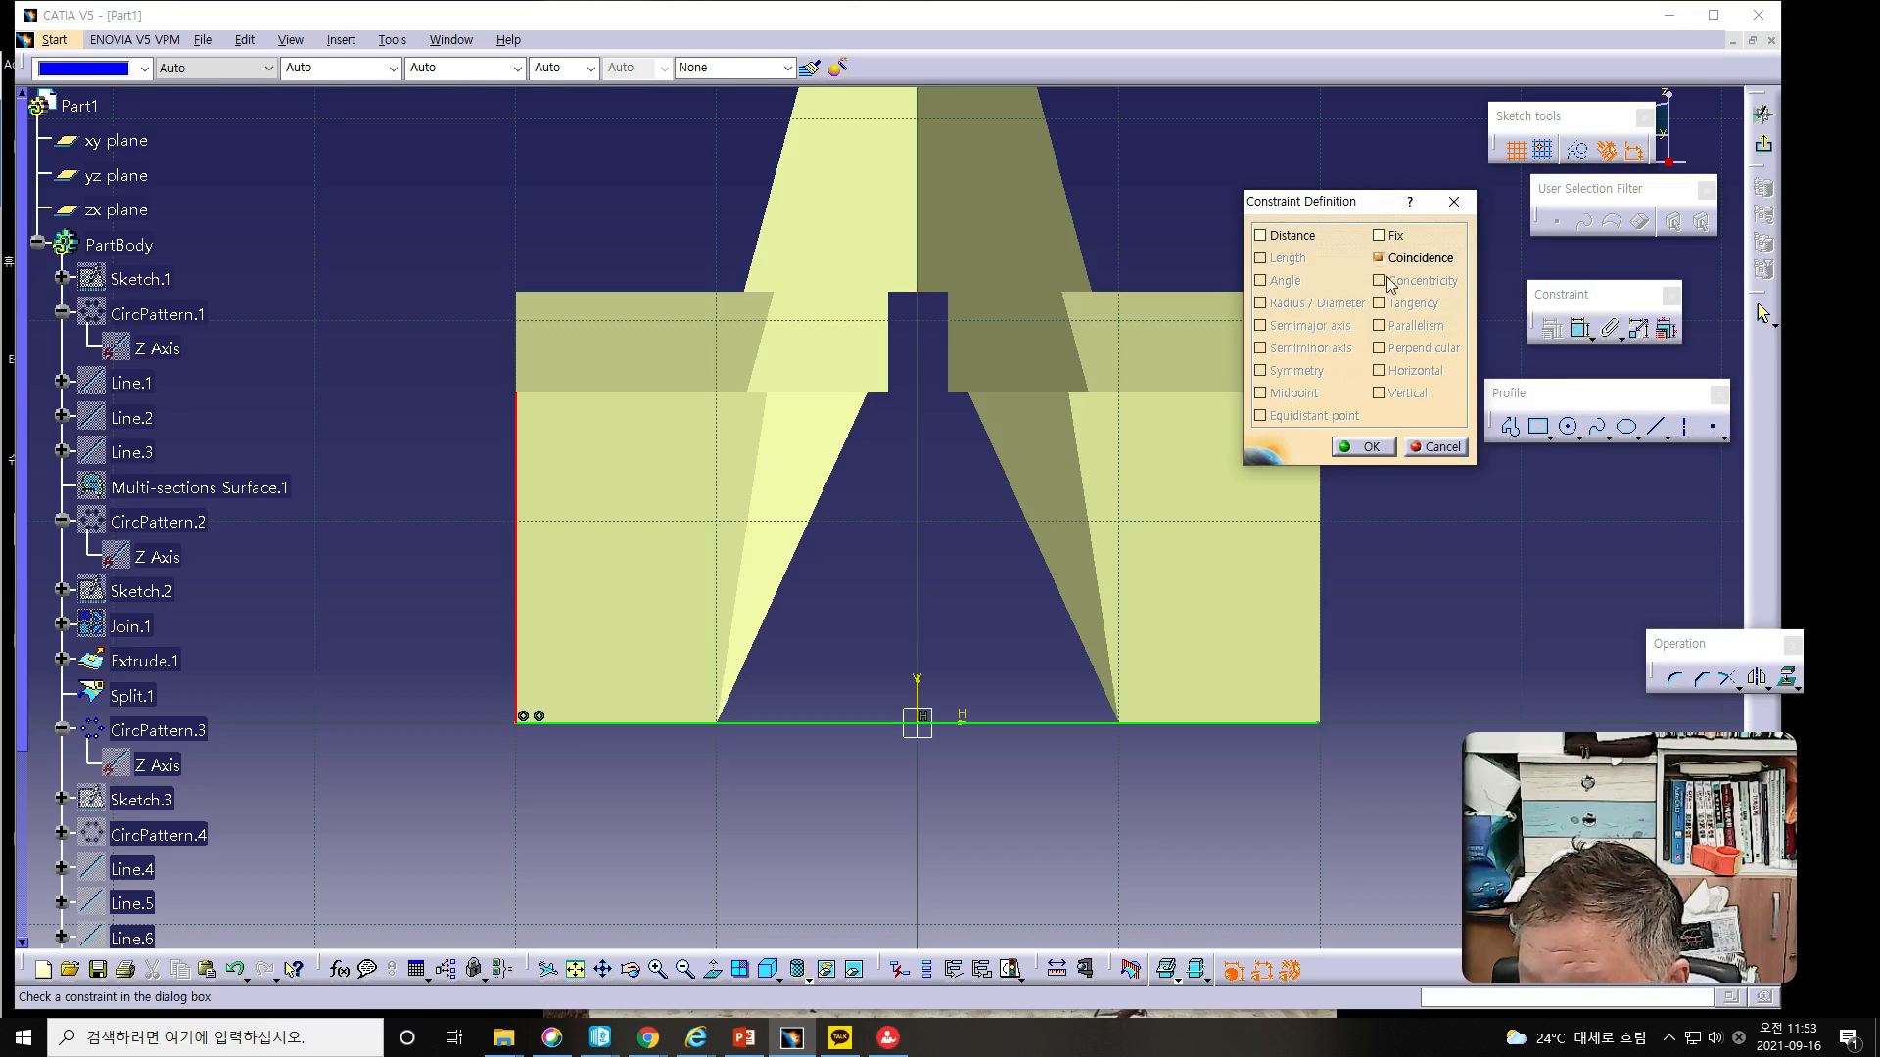
click(1363, 447)
Step: Constrain the line's right endpoint coincident with the right leg's vertical outer edge, and exit the sketch
middle_drag(1374, 668, 1053, 675)
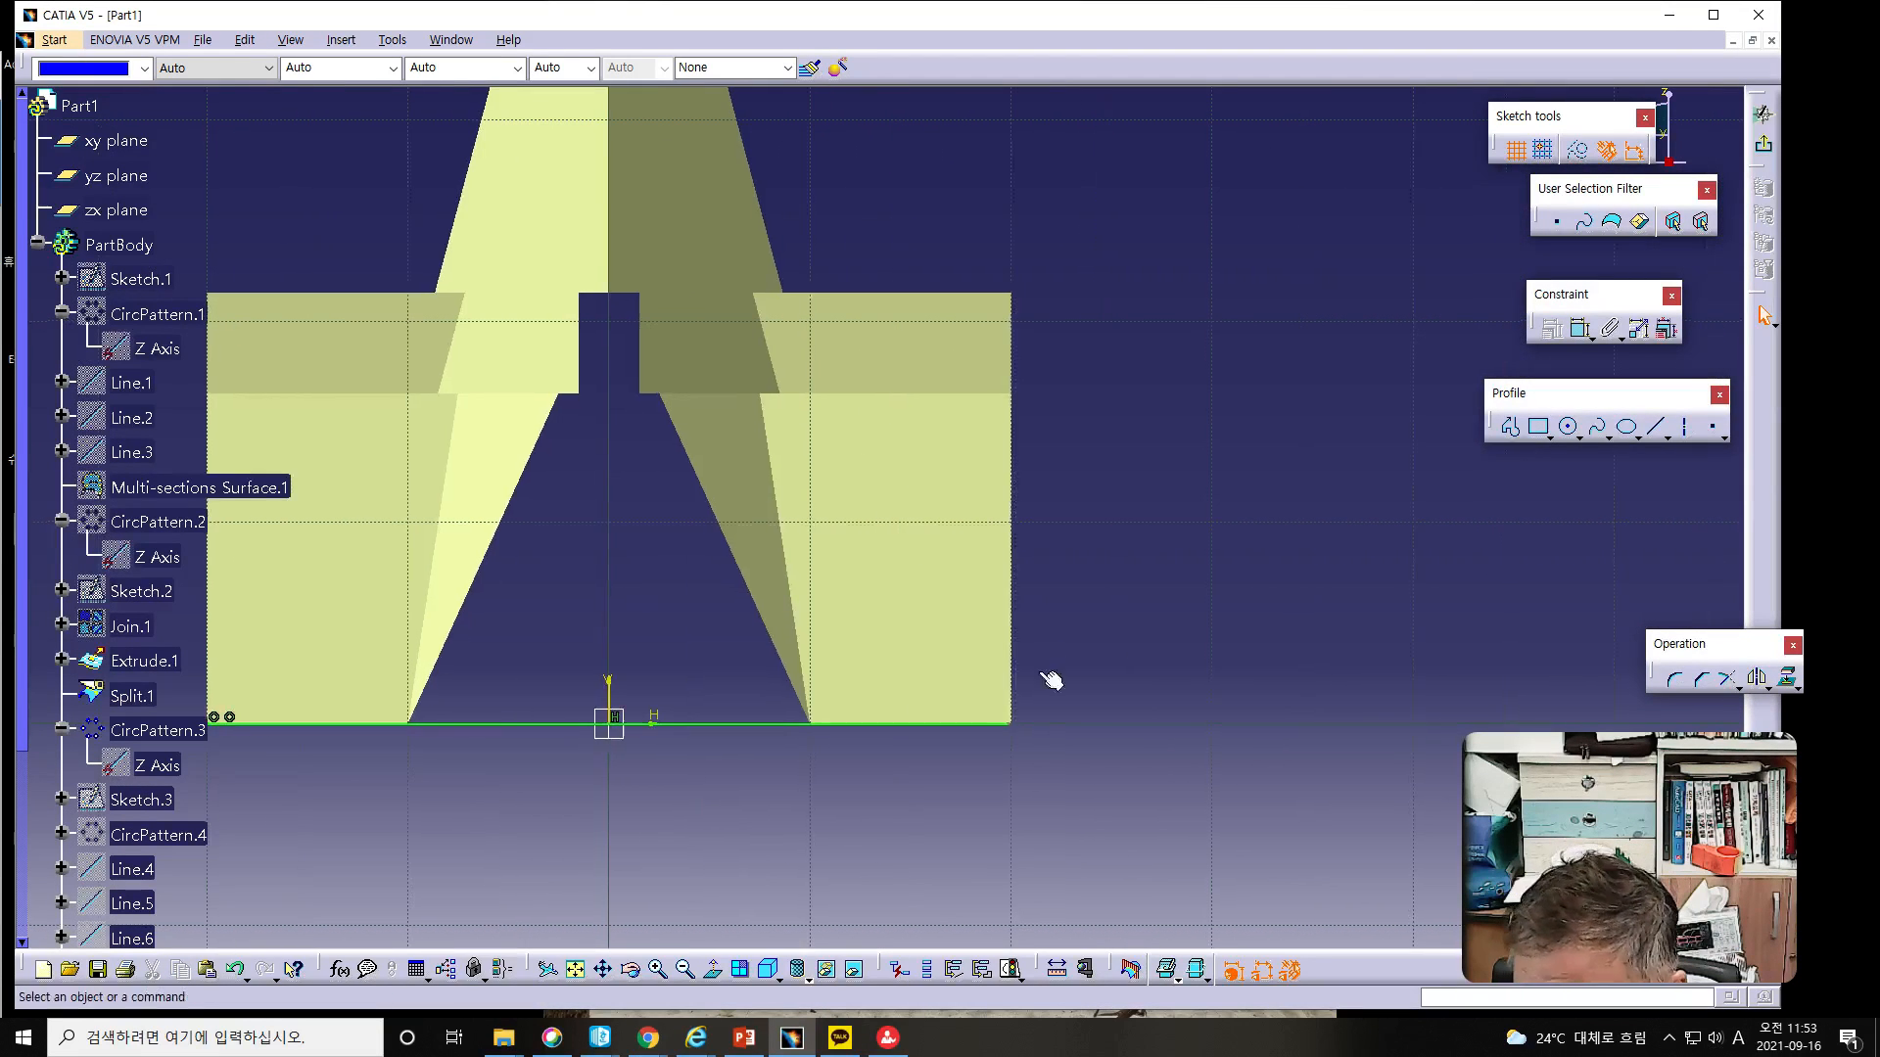
click(1012, 722)
ctrl+click(1012, 683)
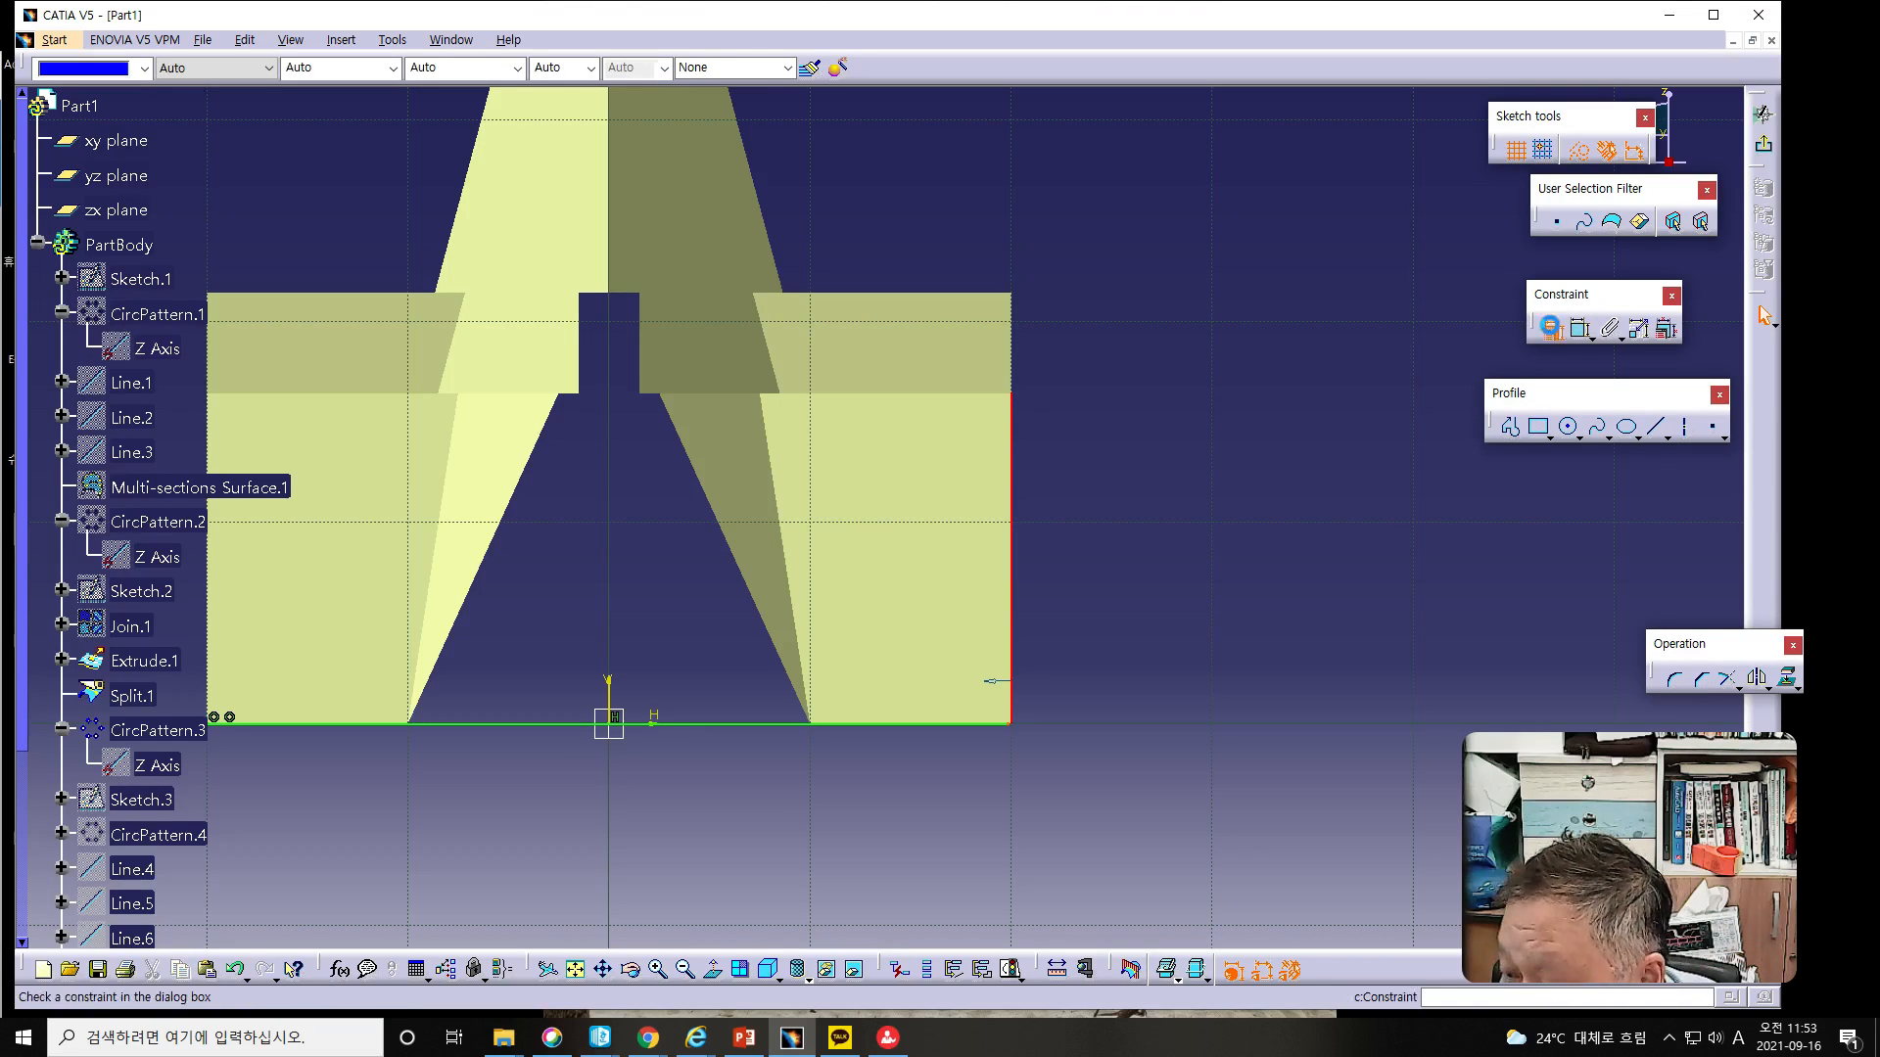
click(1551, 329)
click(1379, 258)
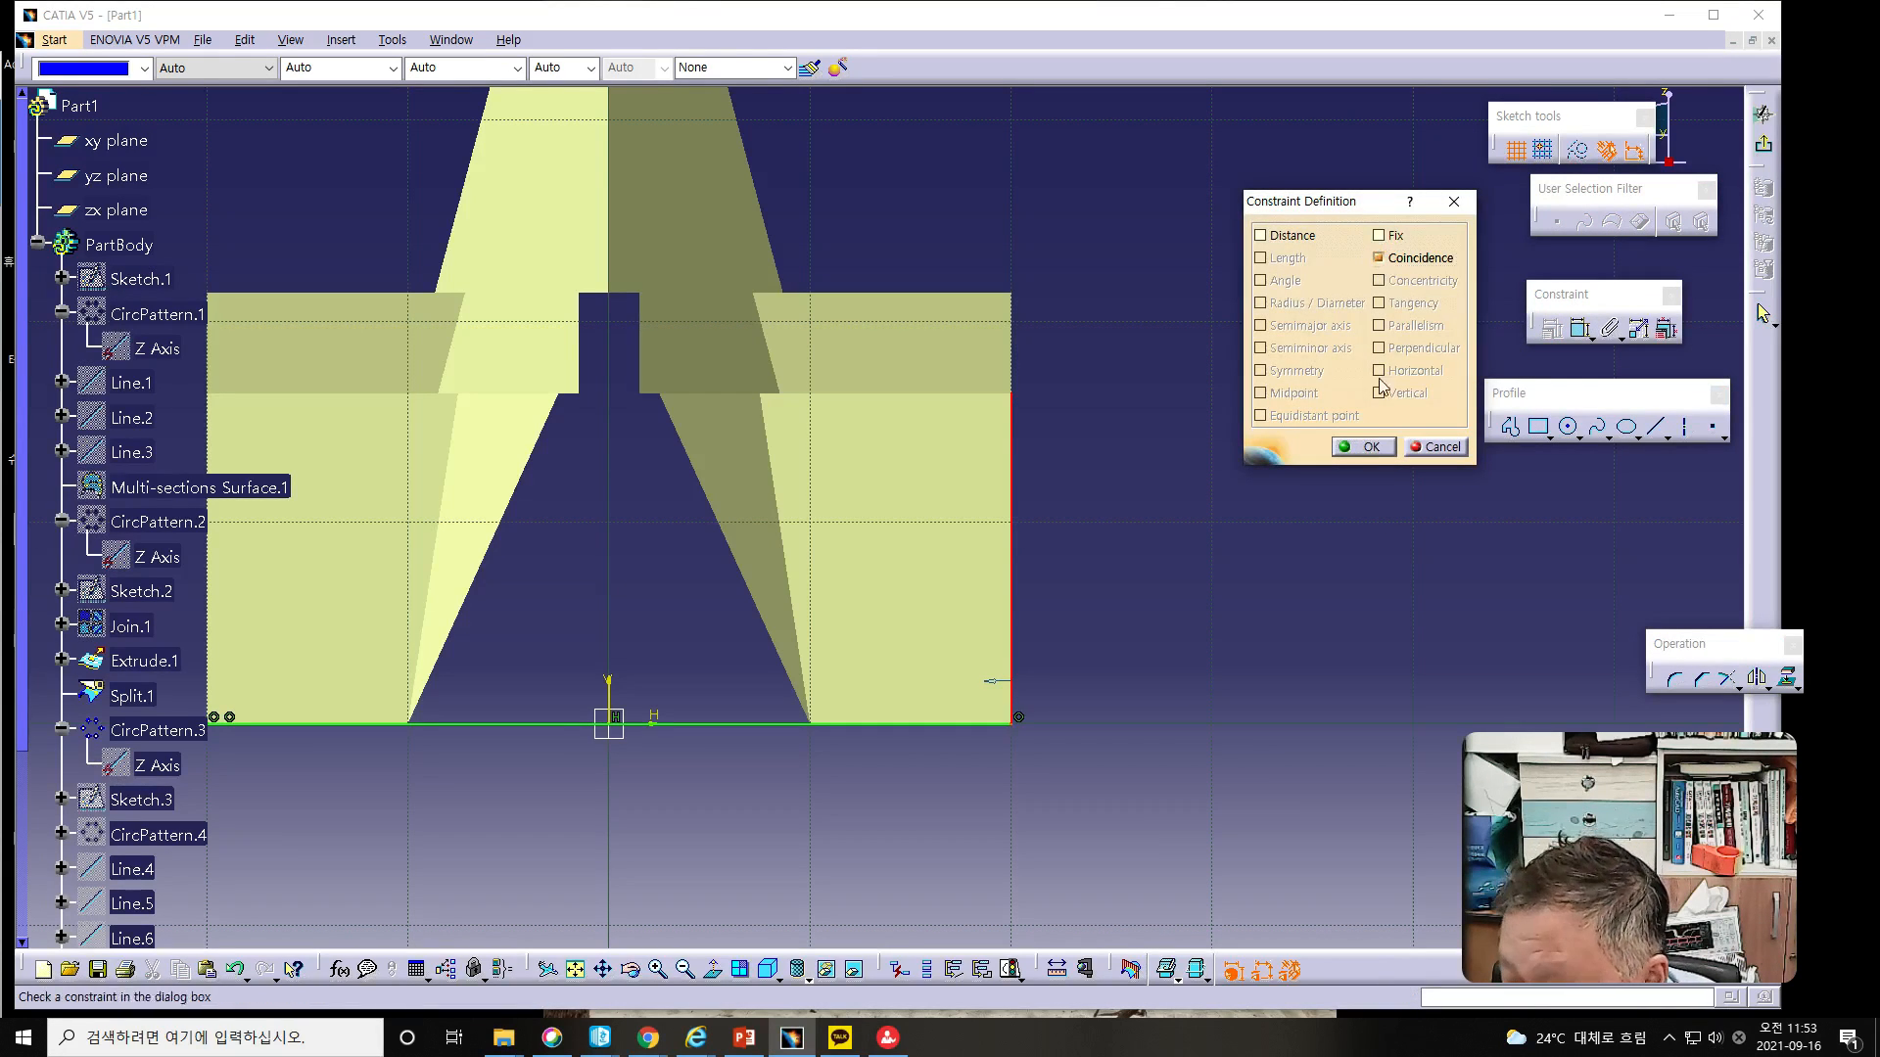
click(1363, 447)
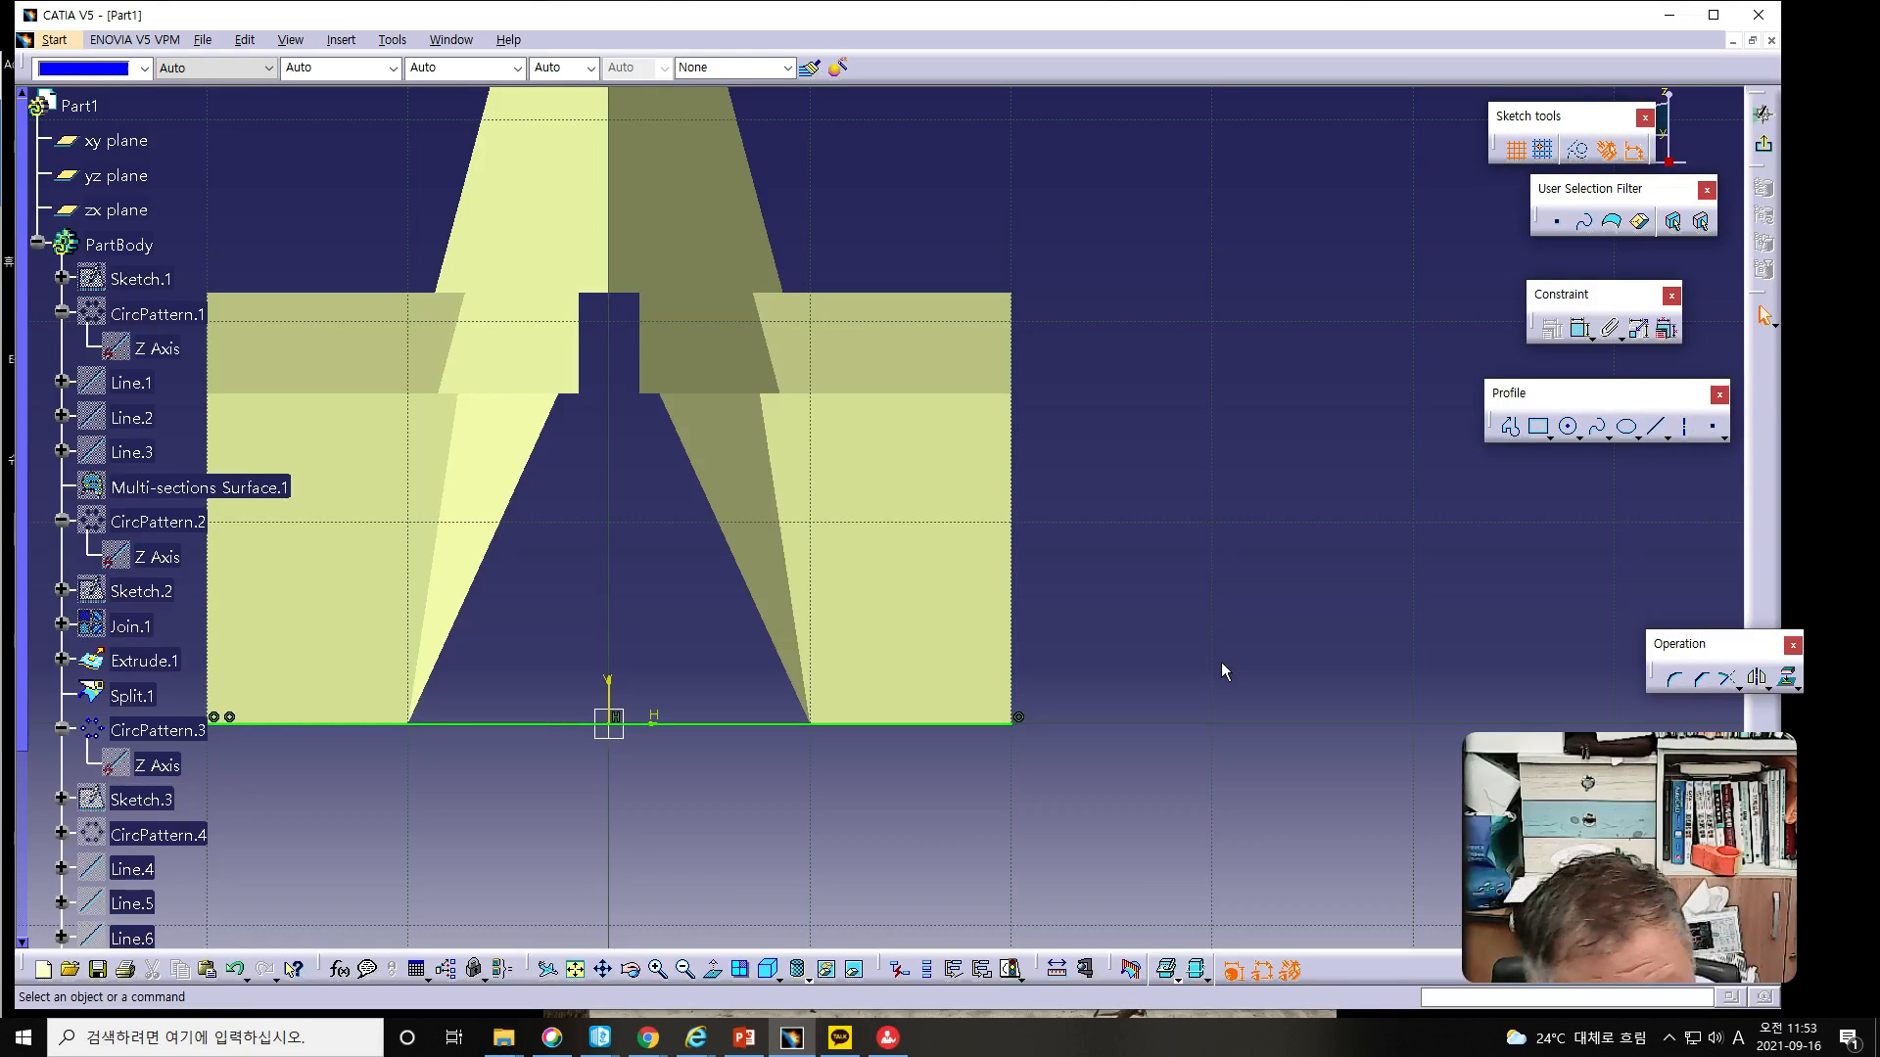
key(alt+Tab)
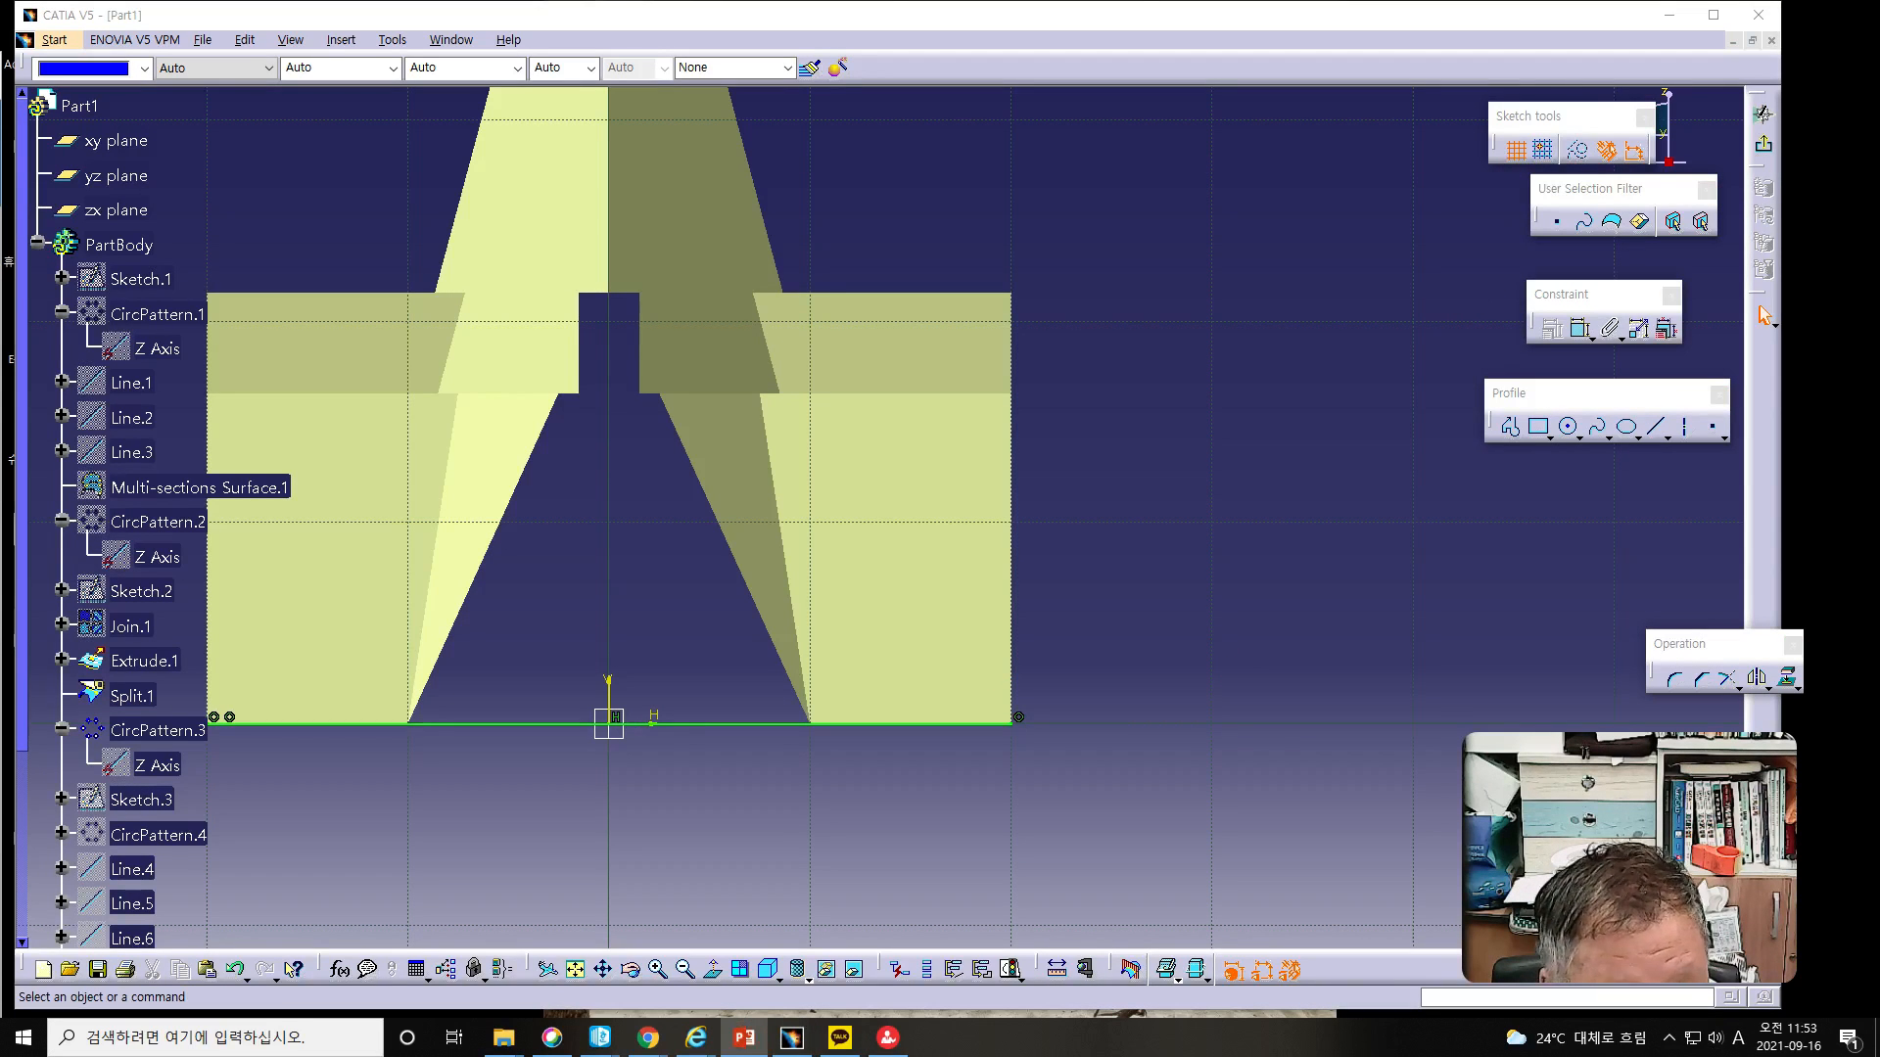
click(1763, 145)
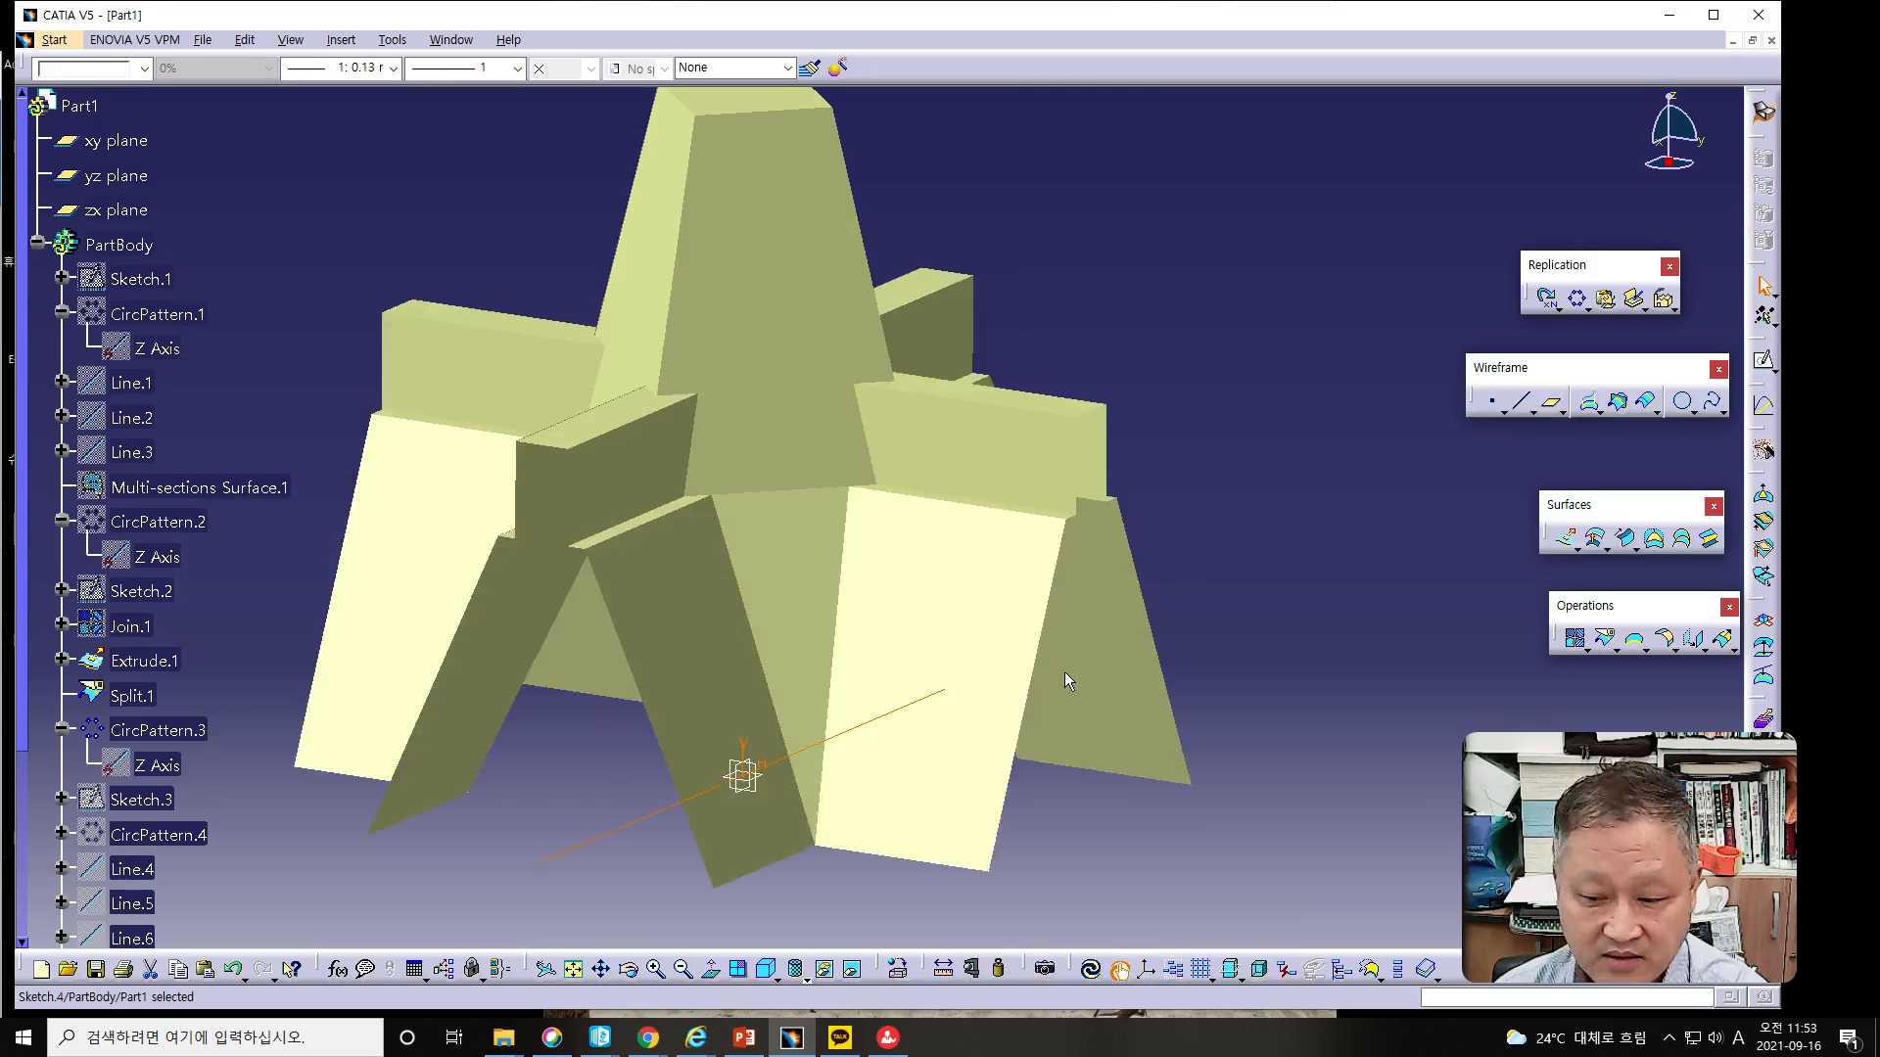
Step: Extrude the base line sketch into a surface with a 20 mm dimension and mirrored extent
middle_drag(1186, 746, 1173, 599)
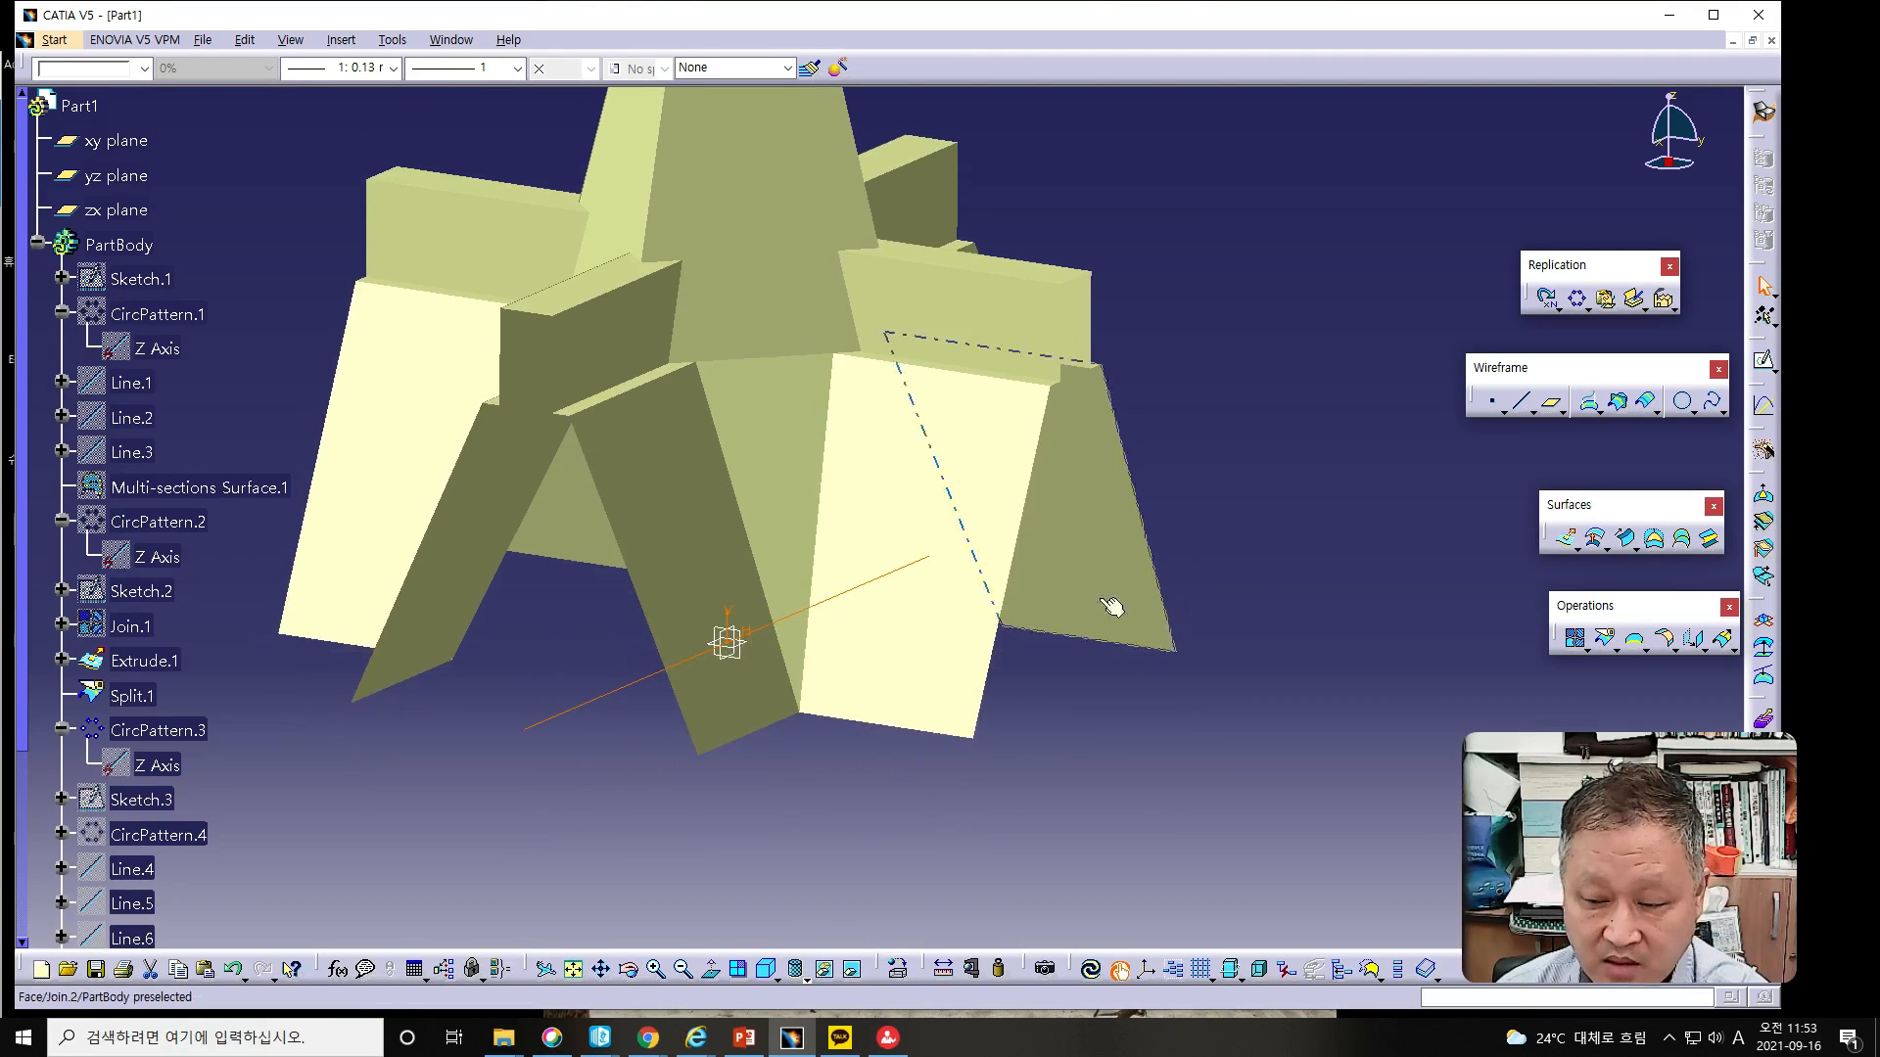
click(749, 750)
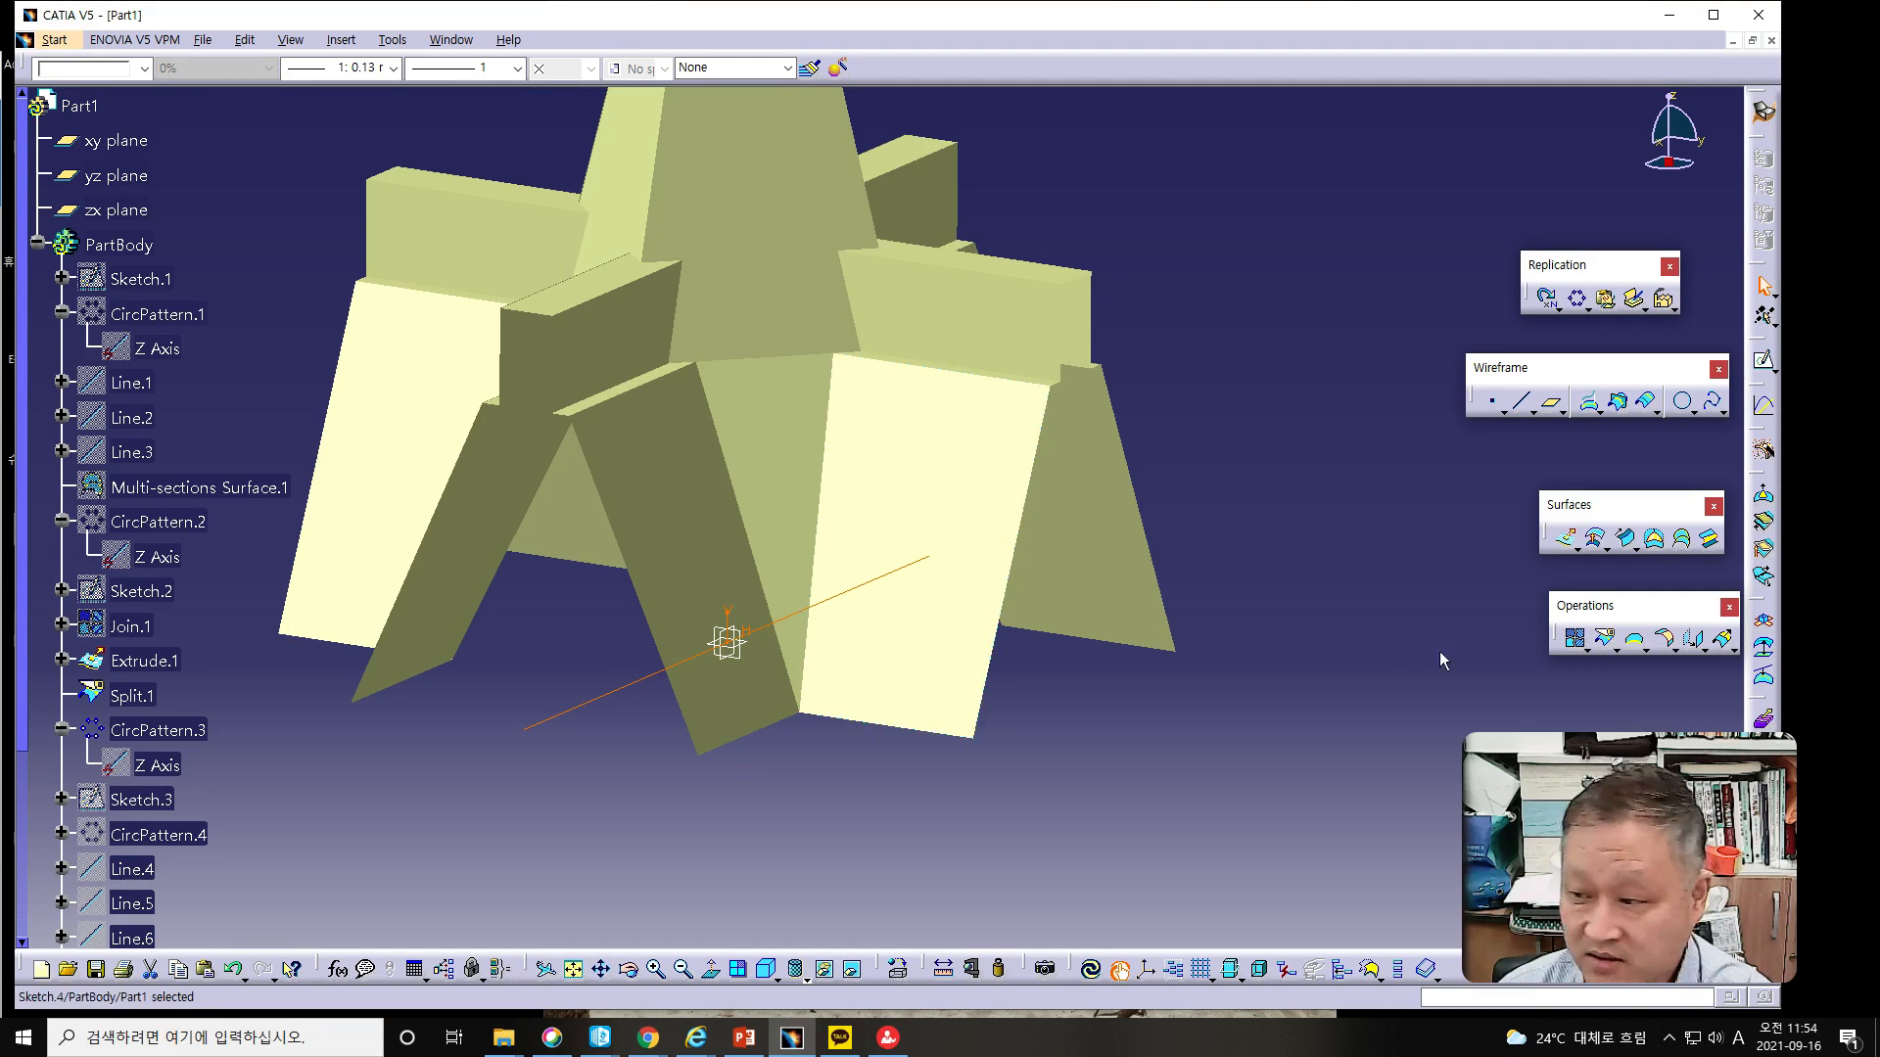
click(1567, 539)
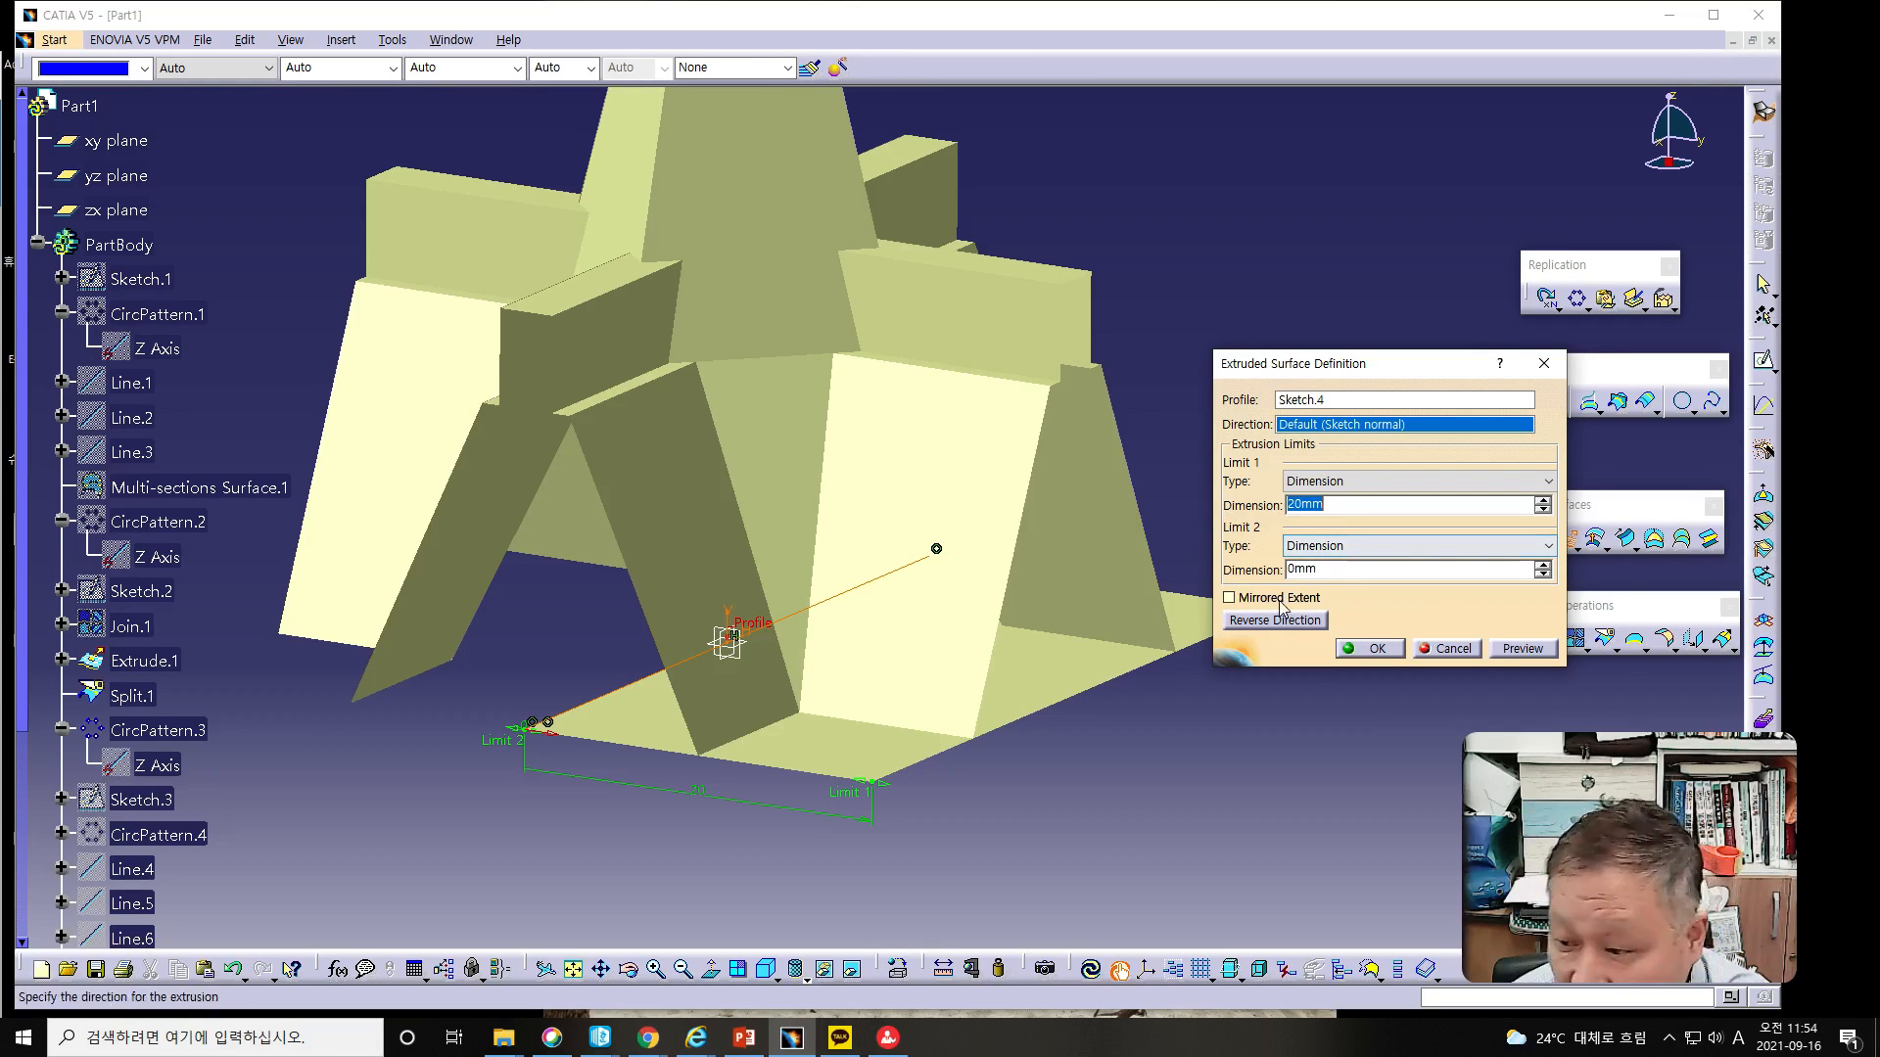
click(1229, 598)
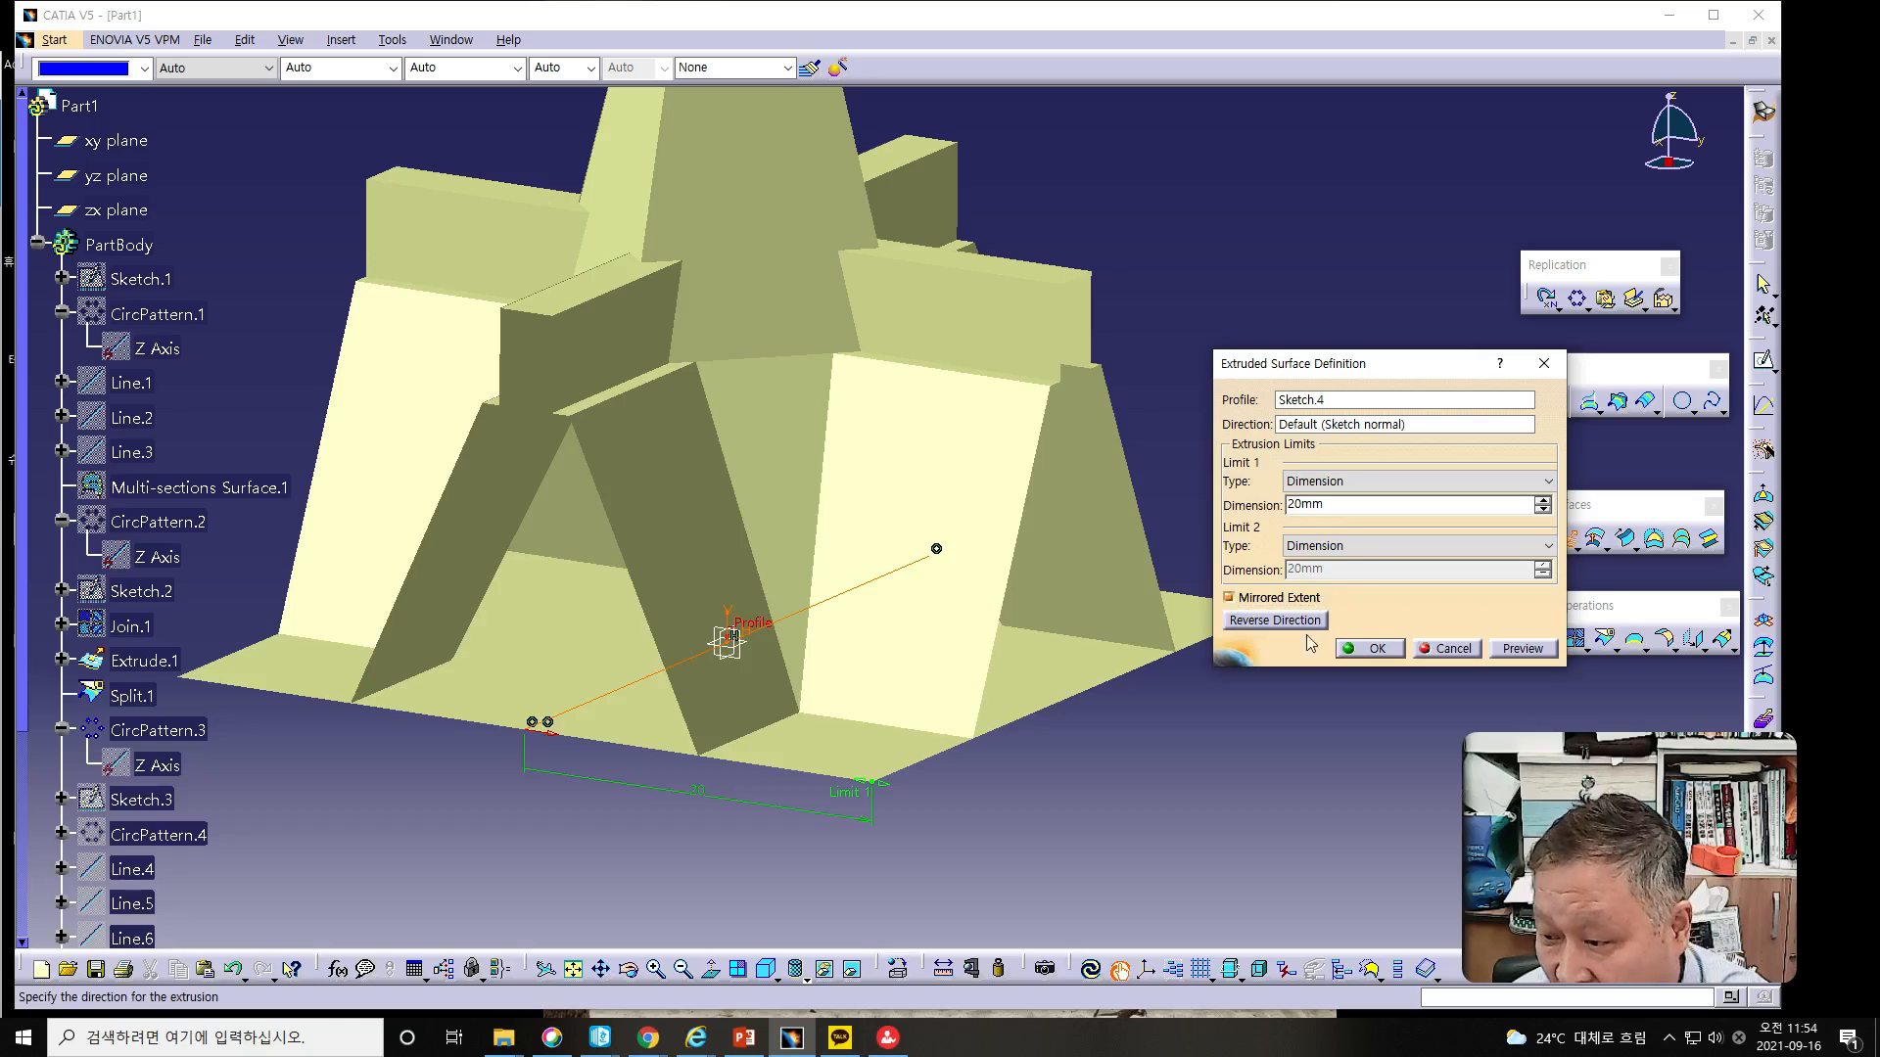
click(1374, 651)
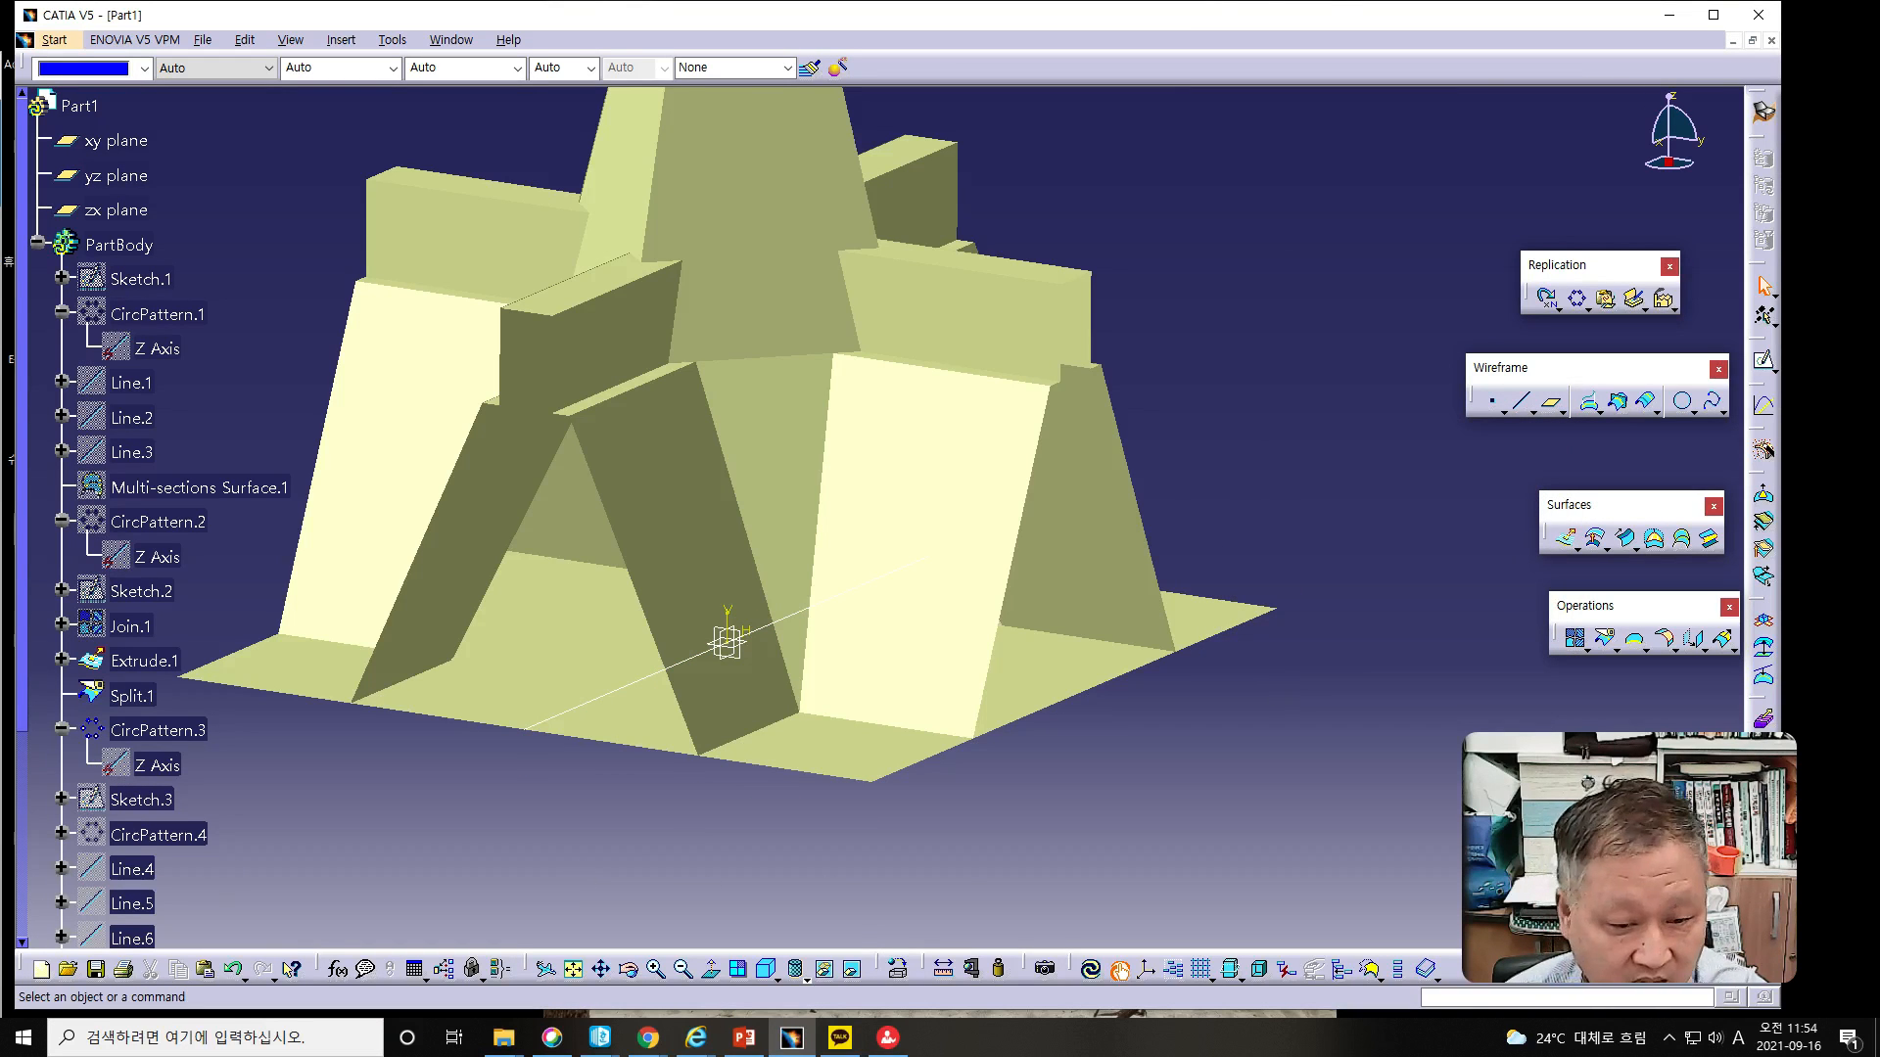
Step: Set up a Split of the base surface Extrude.2, using Join.2 as the cutting element
key(alt+Tab)
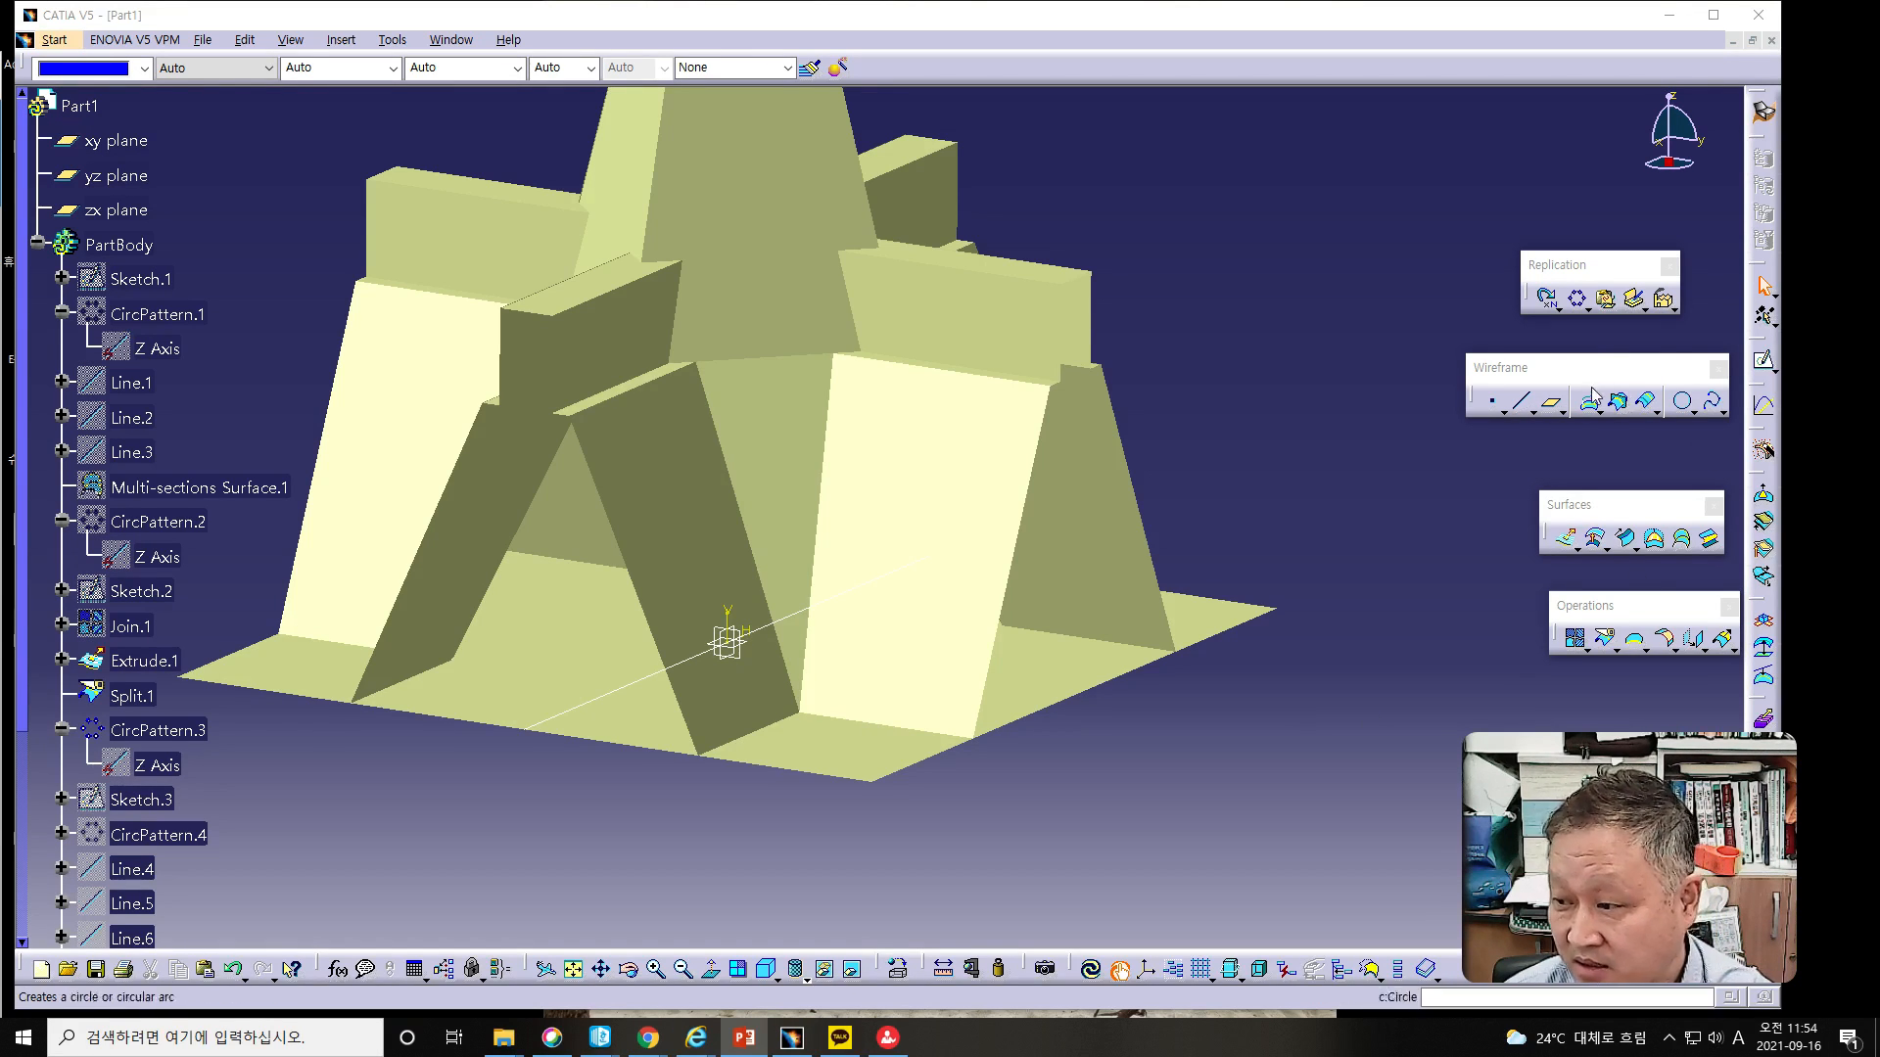
click(1600, 638)
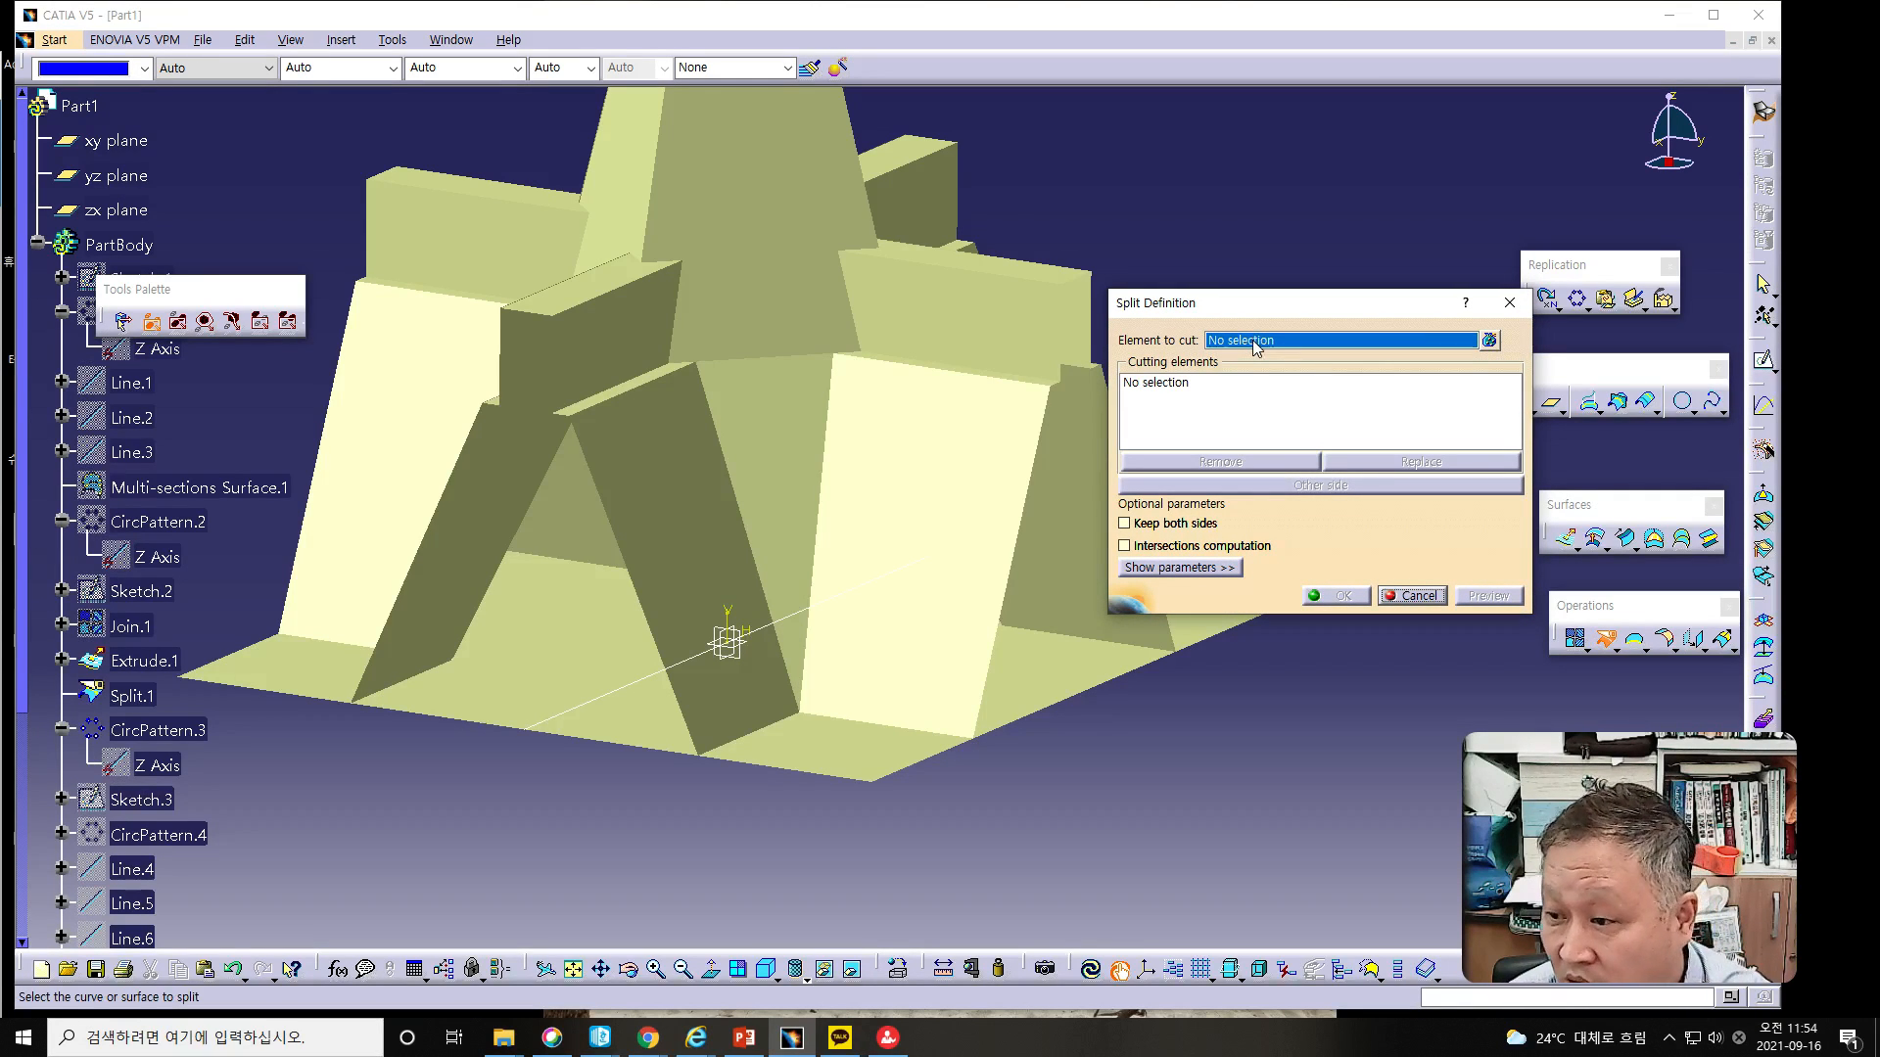
click(27, 705)
drag(28, 705, 20, 952)
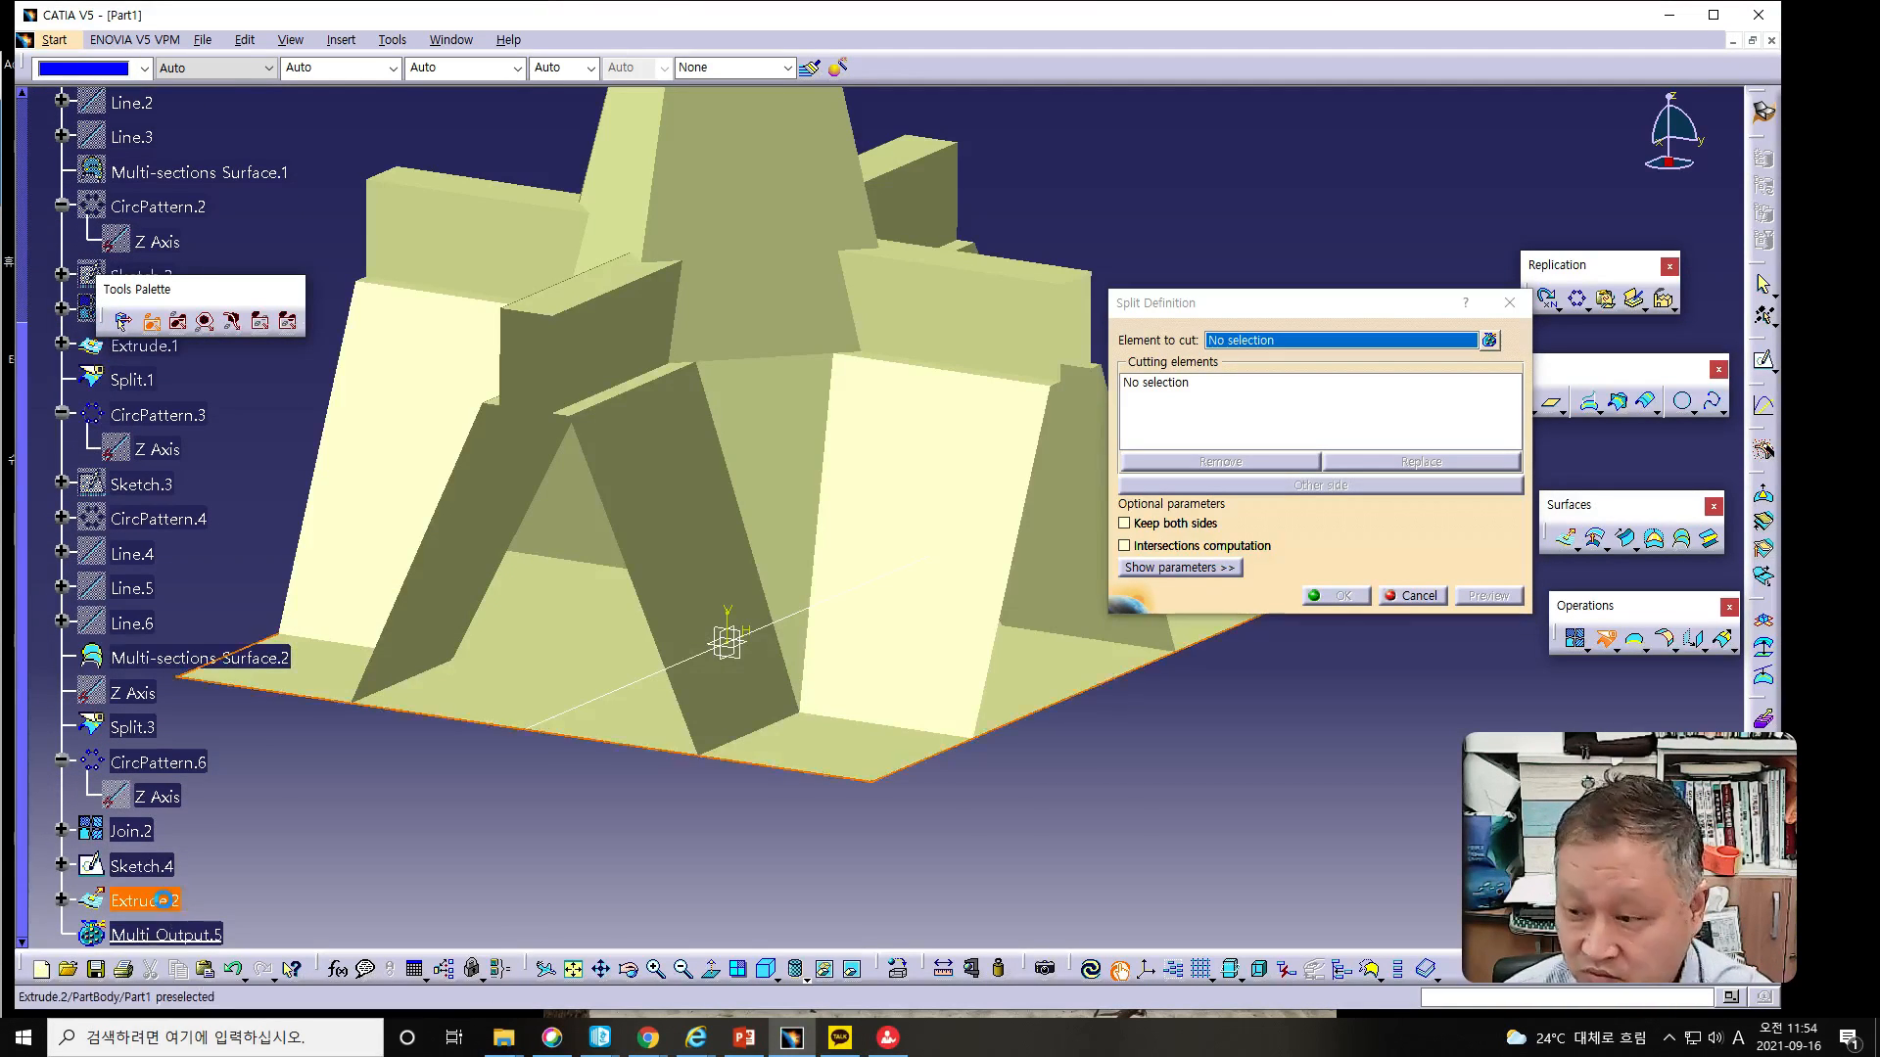
click(171, 902)
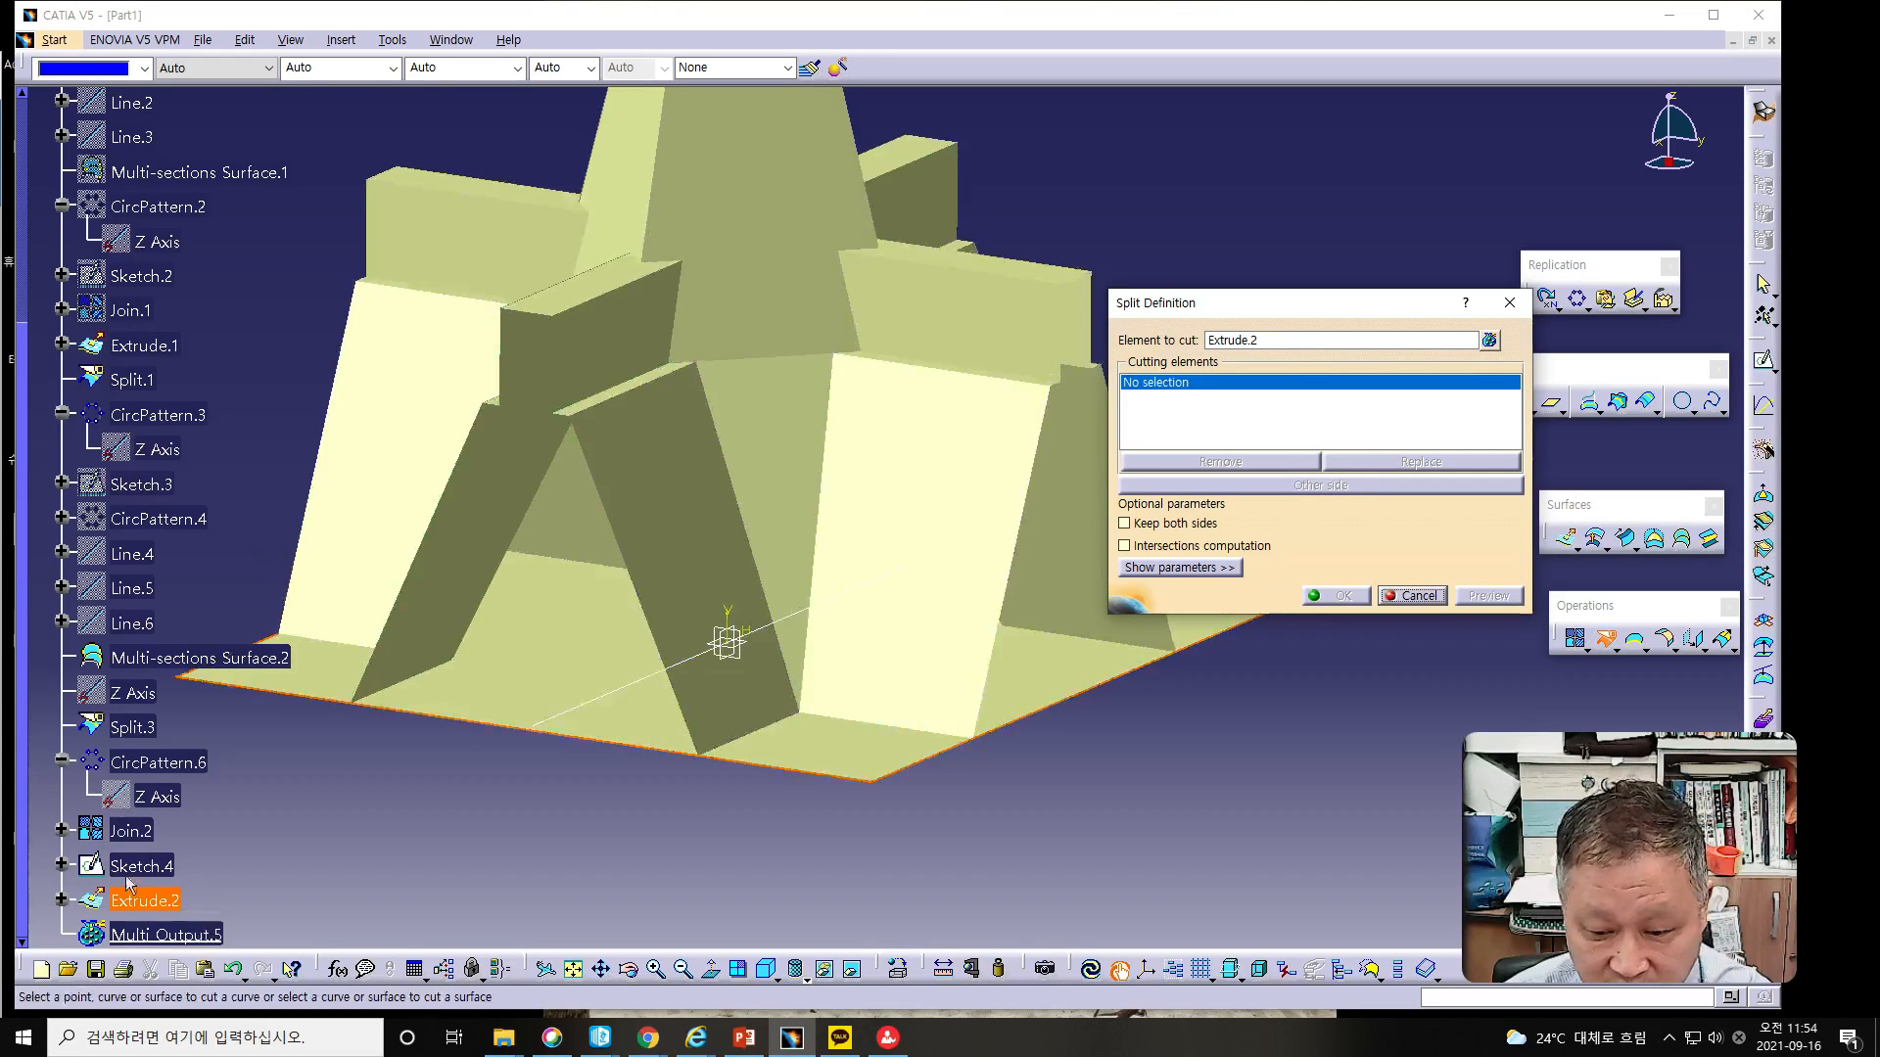
click(132, 831)
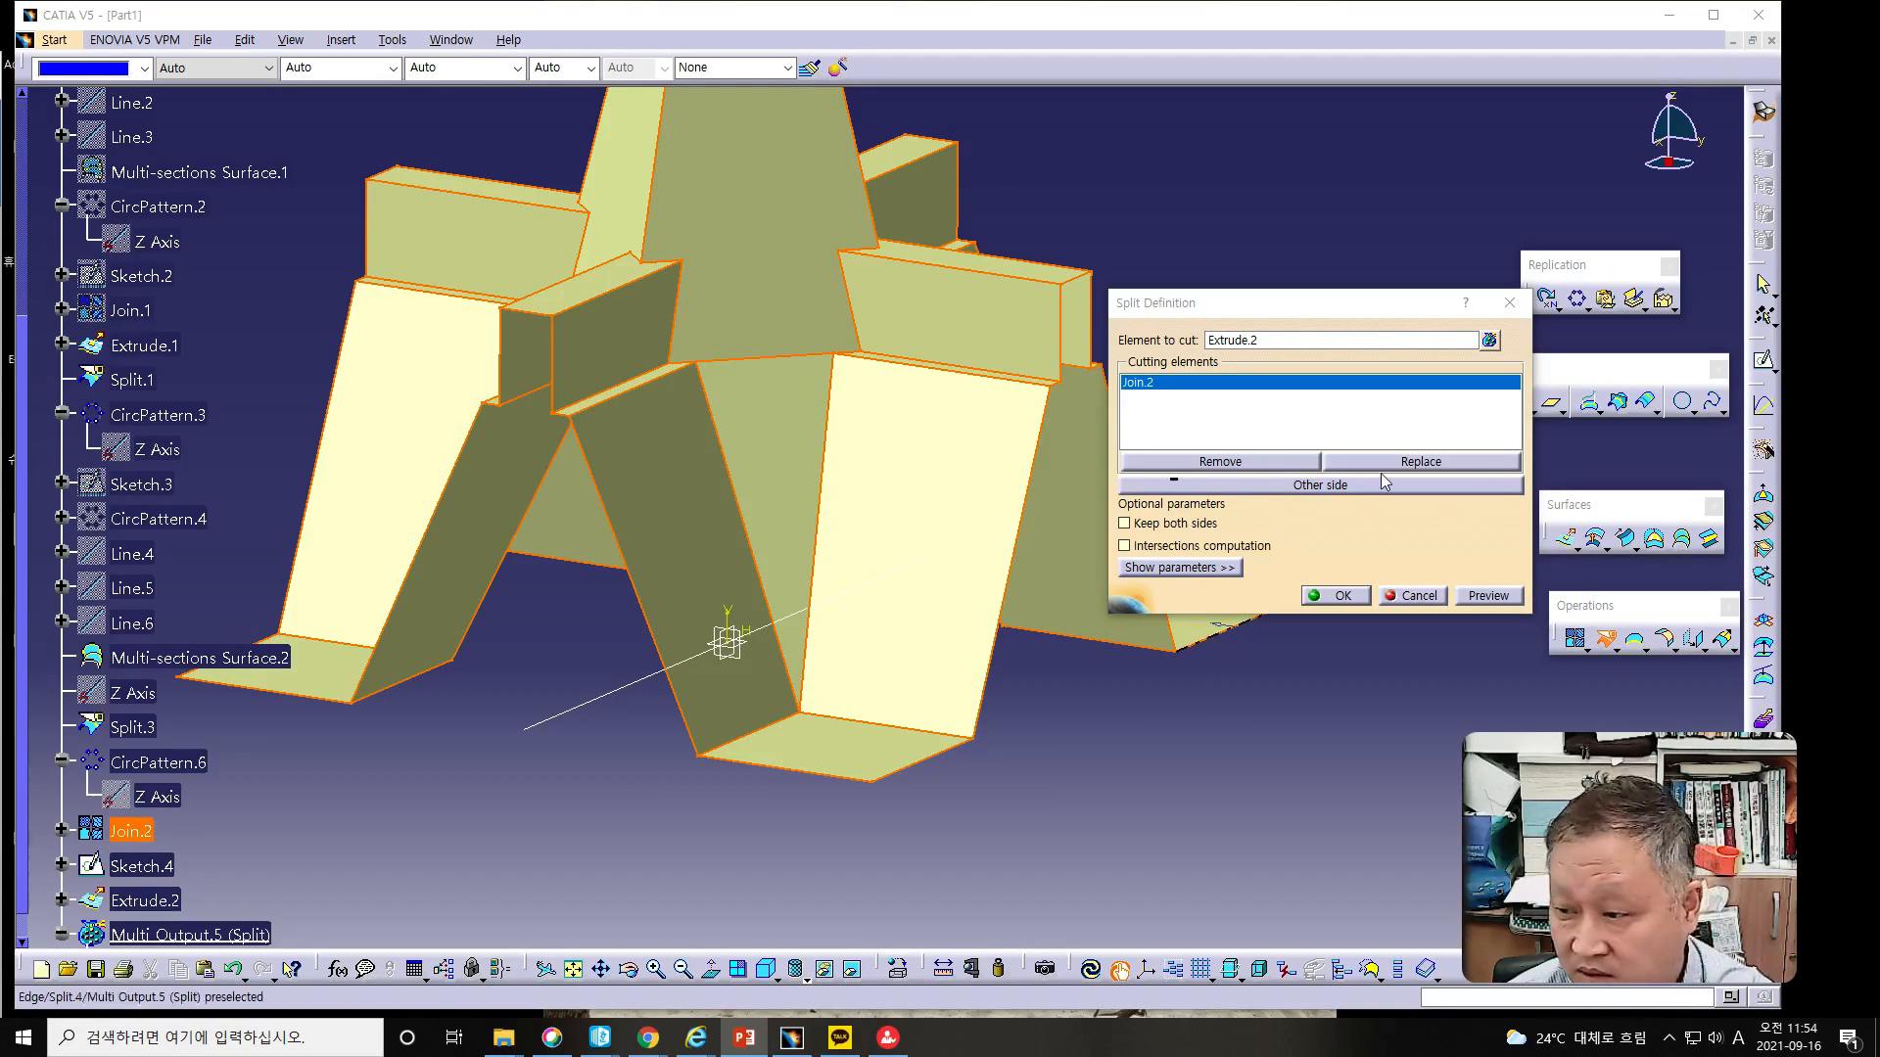
Step: Finish the split keeping the portions of the base surface under the four legs, and cancel the Near definition
click(1301, 489)
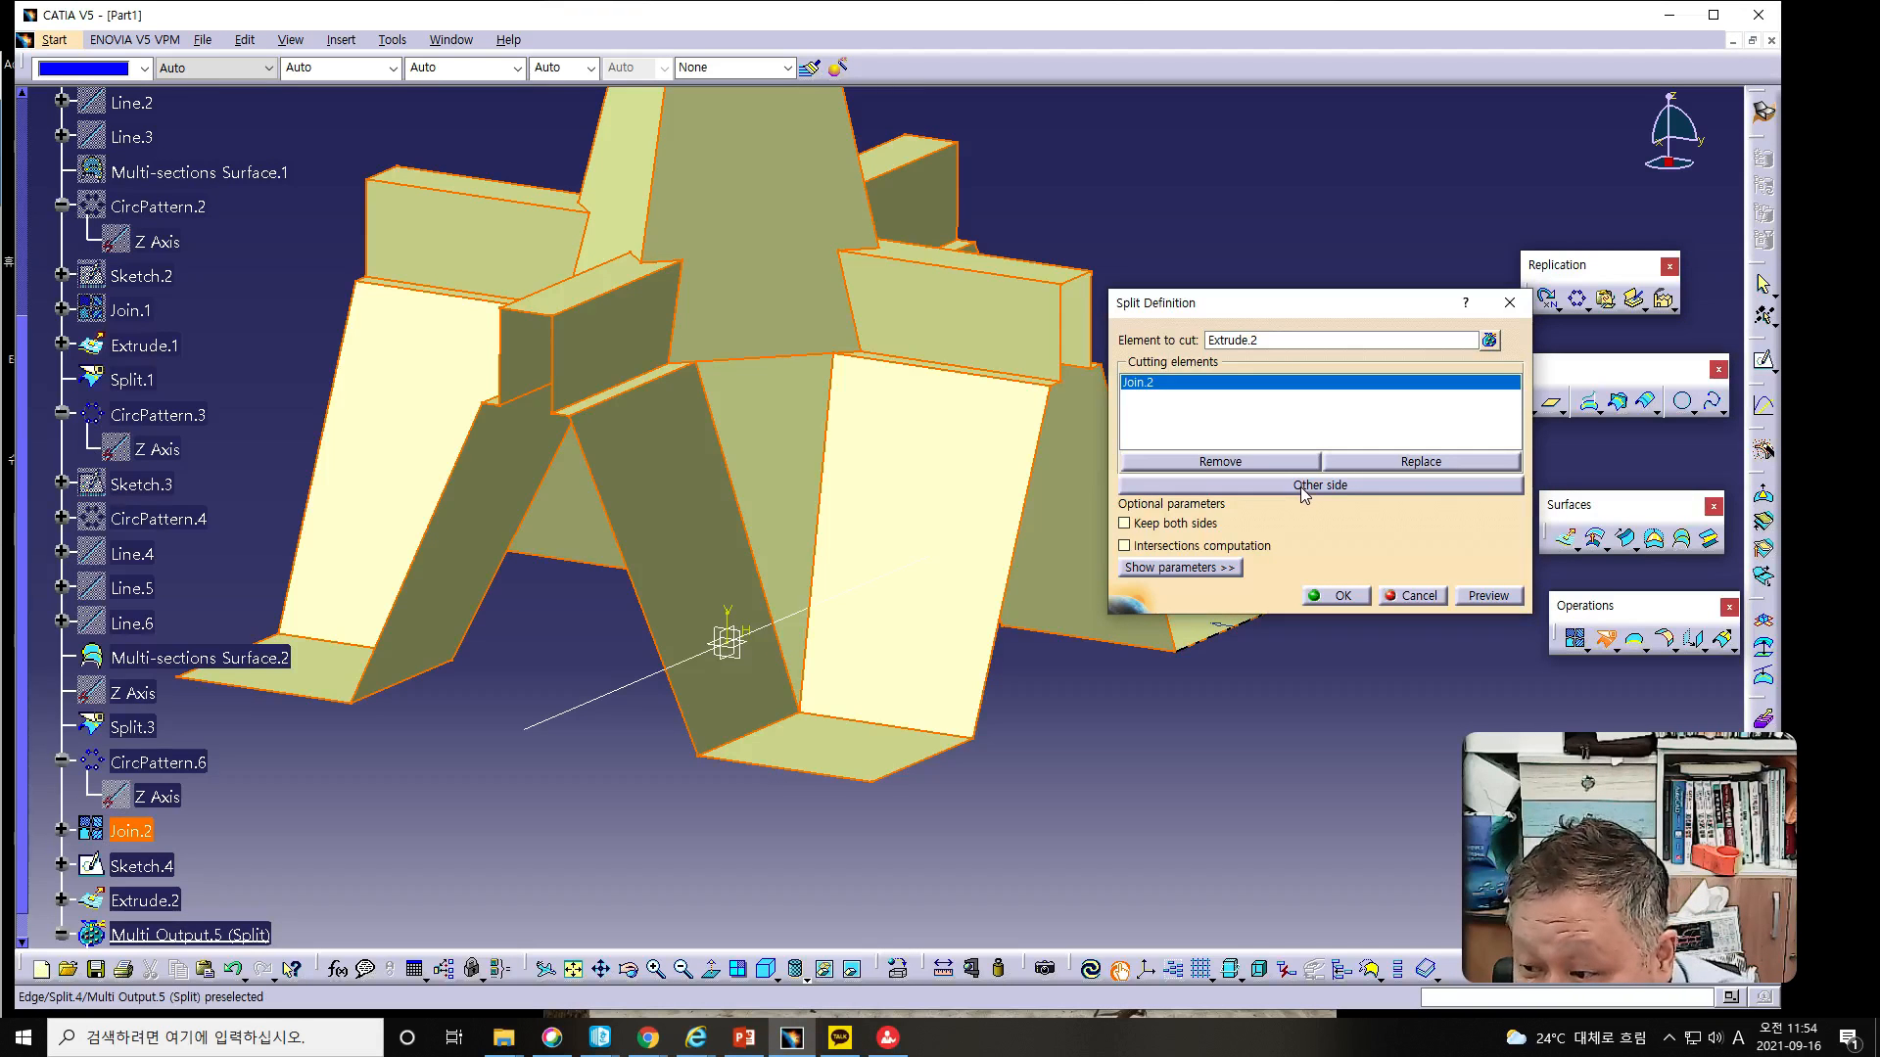
click(1301, 487)
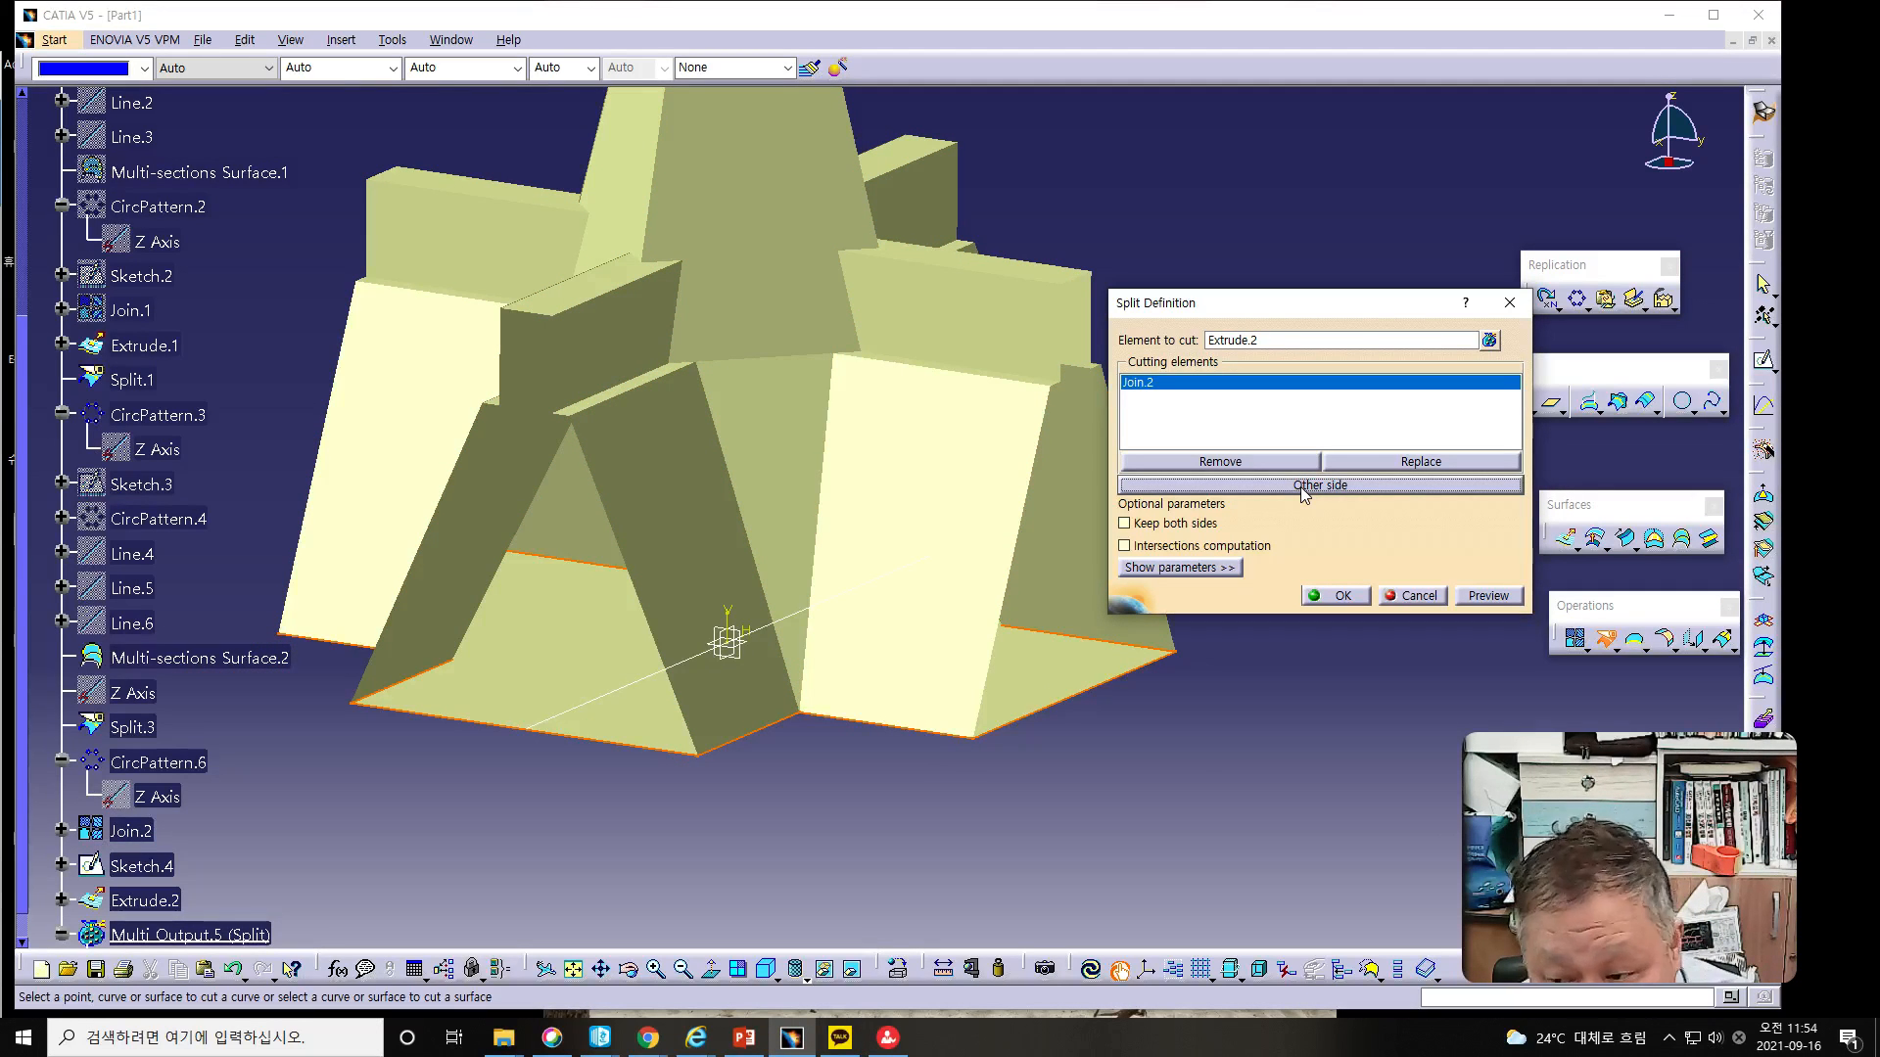
click(1301, 487)
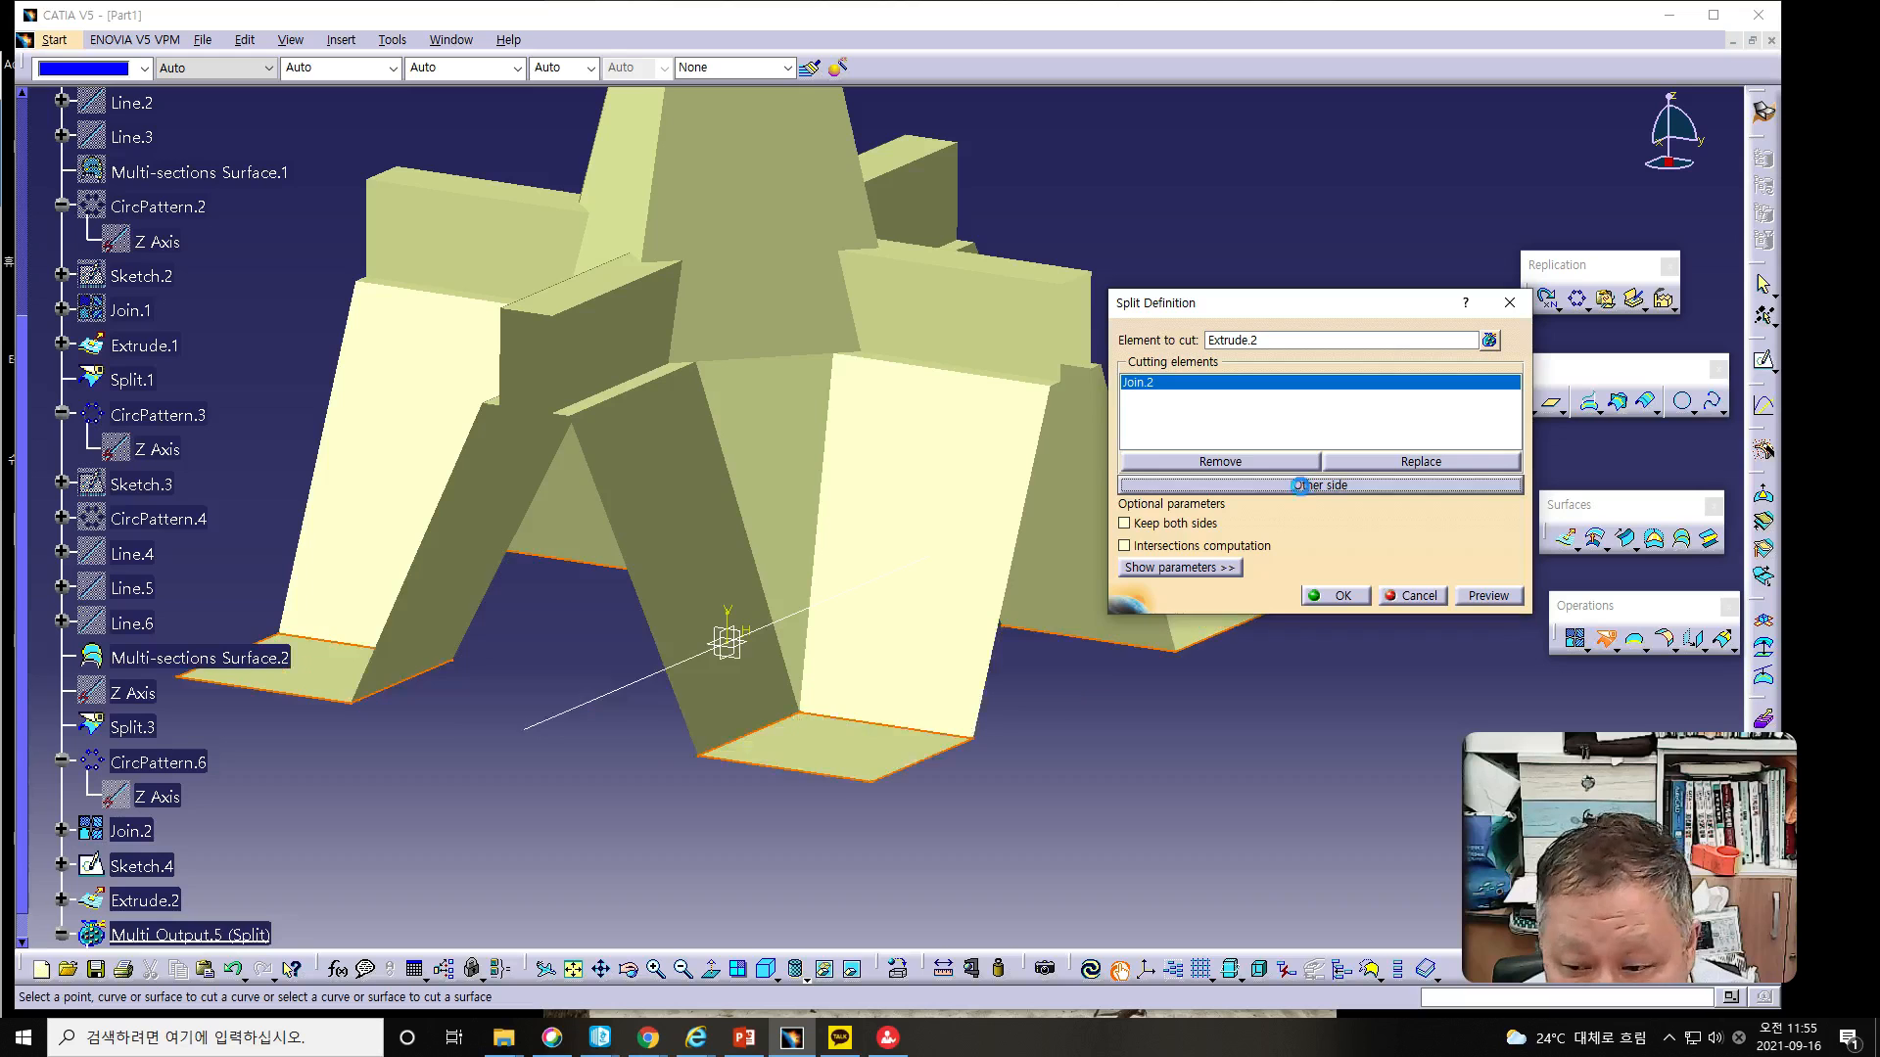
middle_drag(1040, 742, 1019, 784)
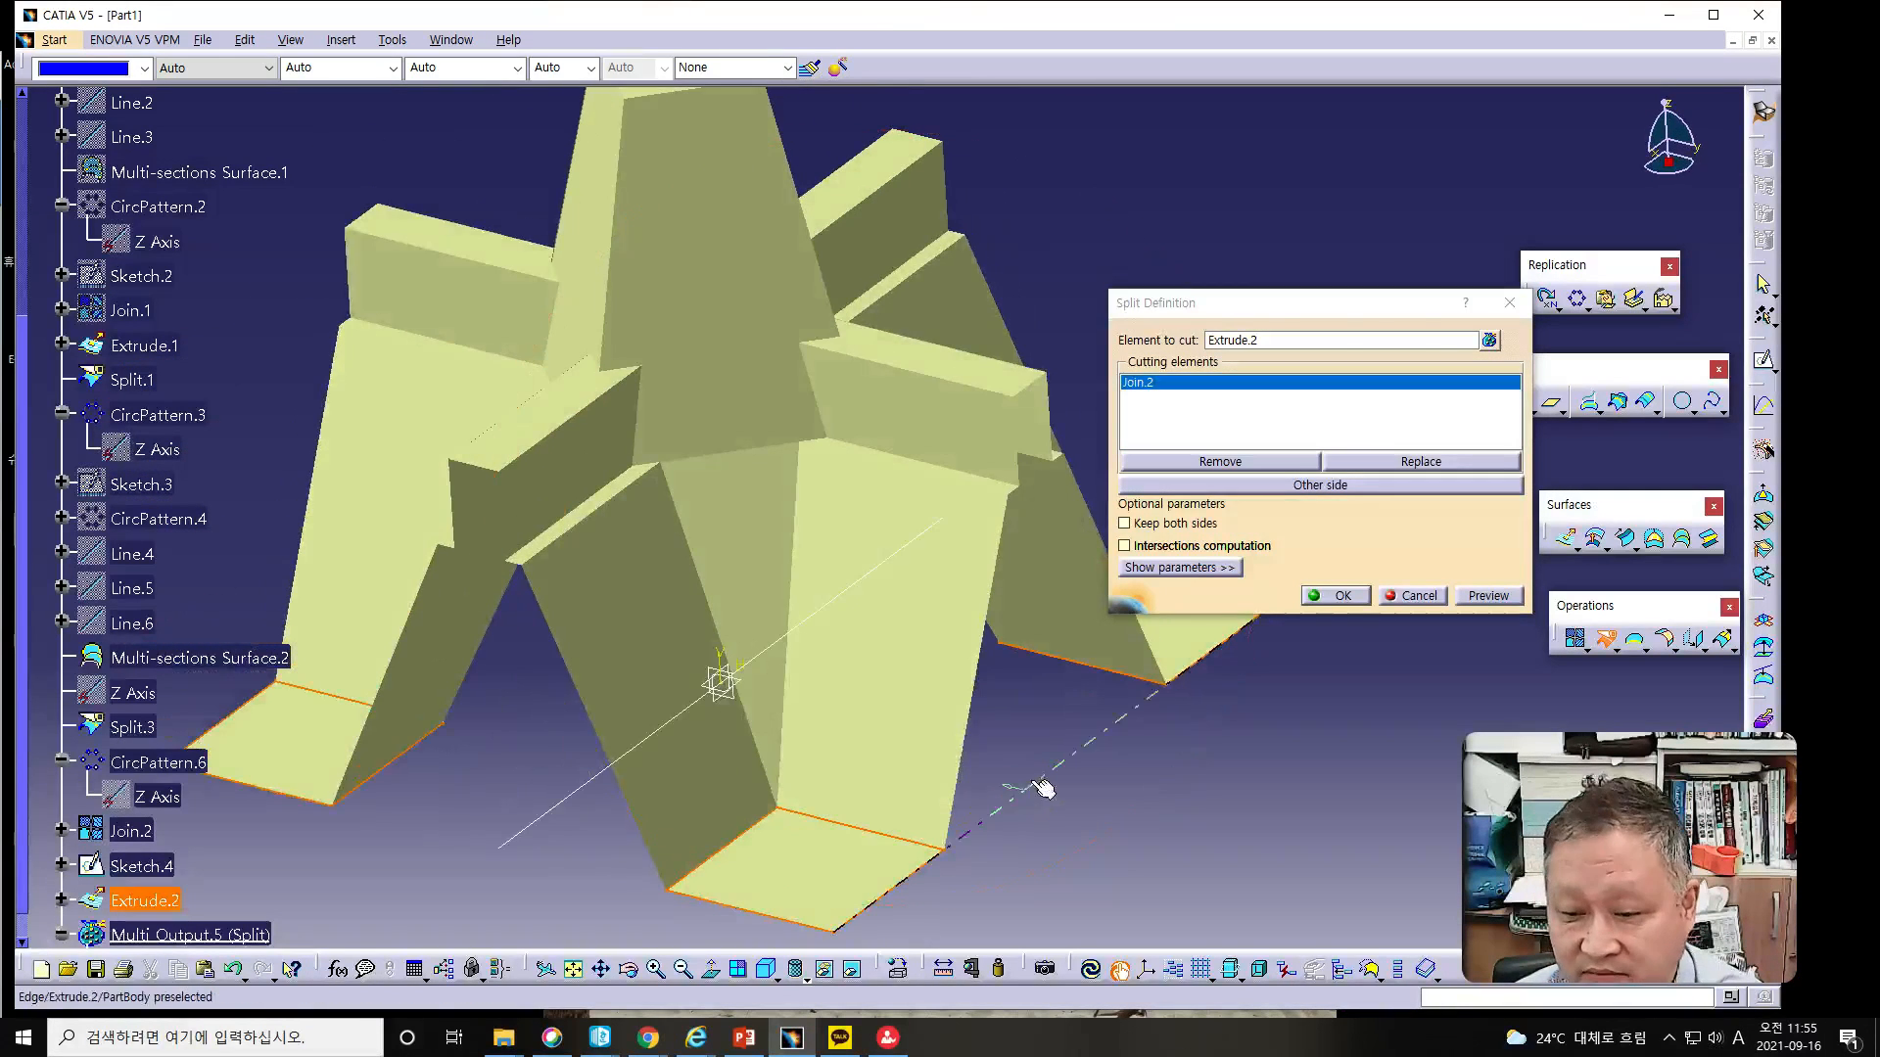
click(1357, 599)
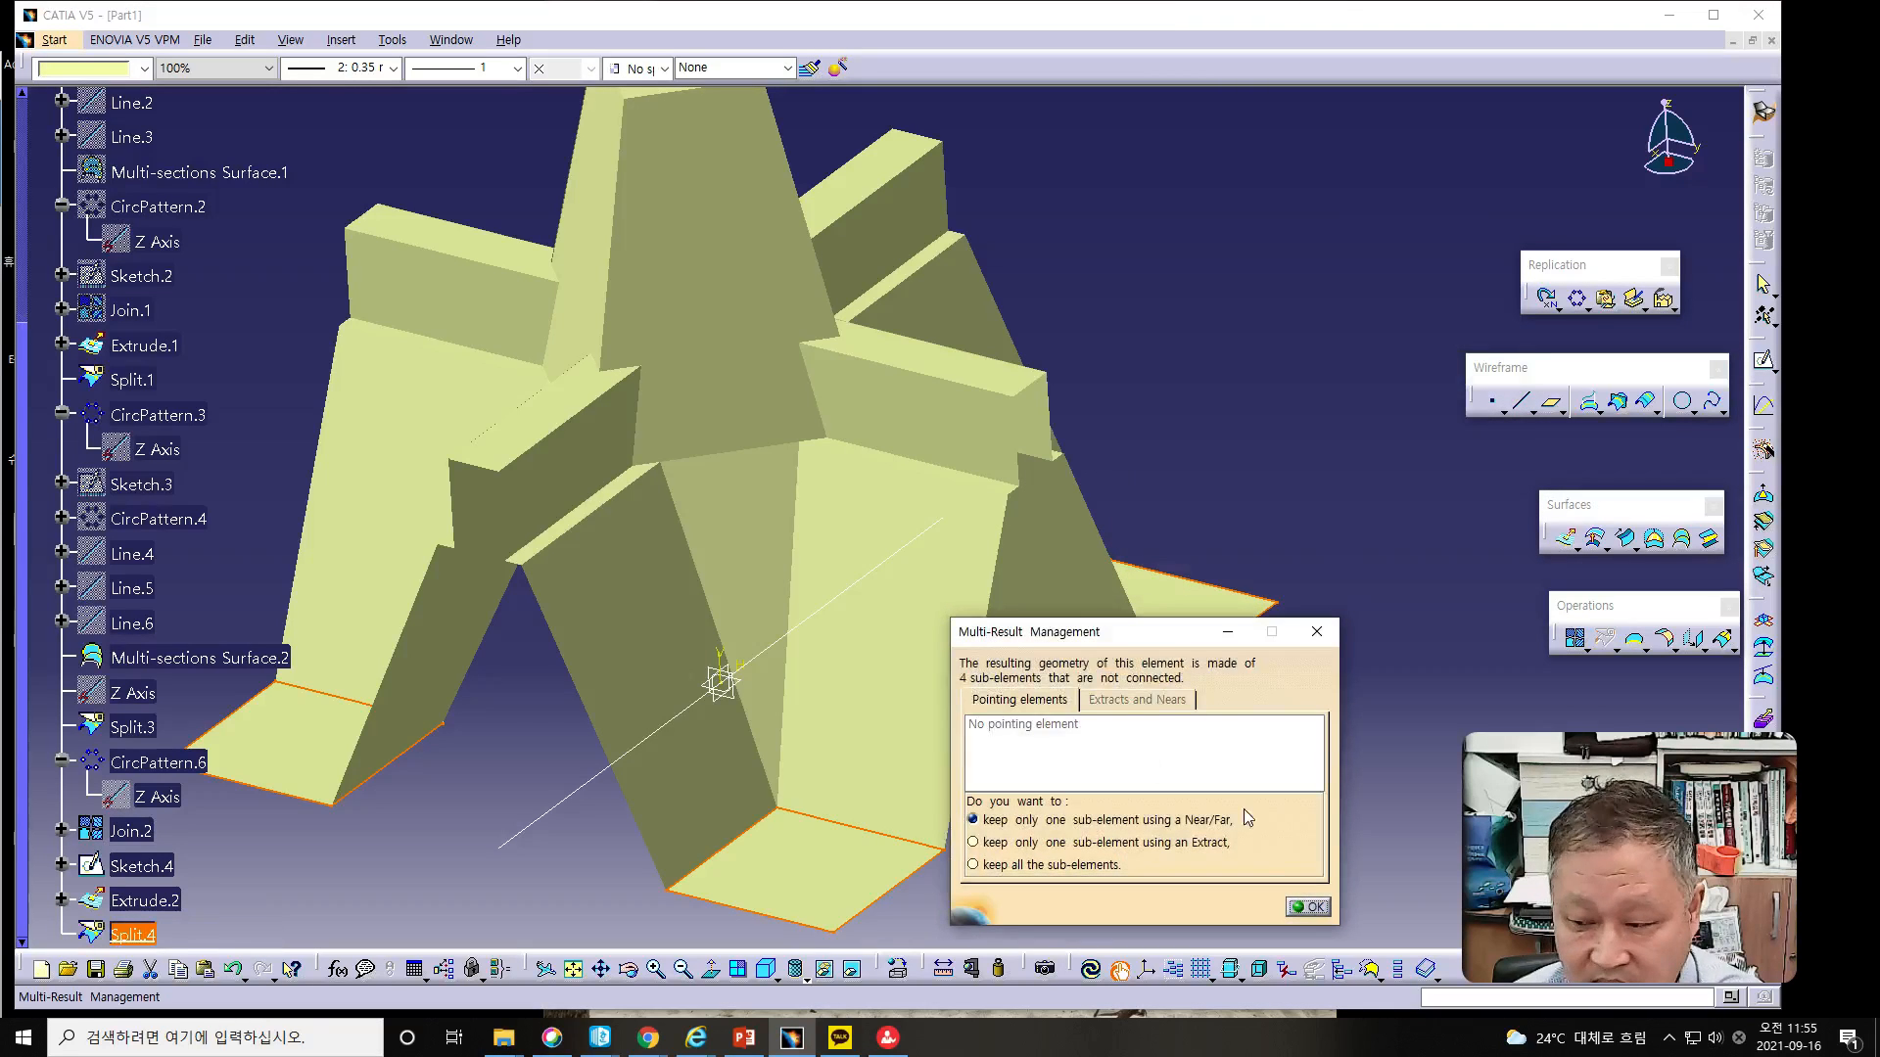
click(1312, 908)
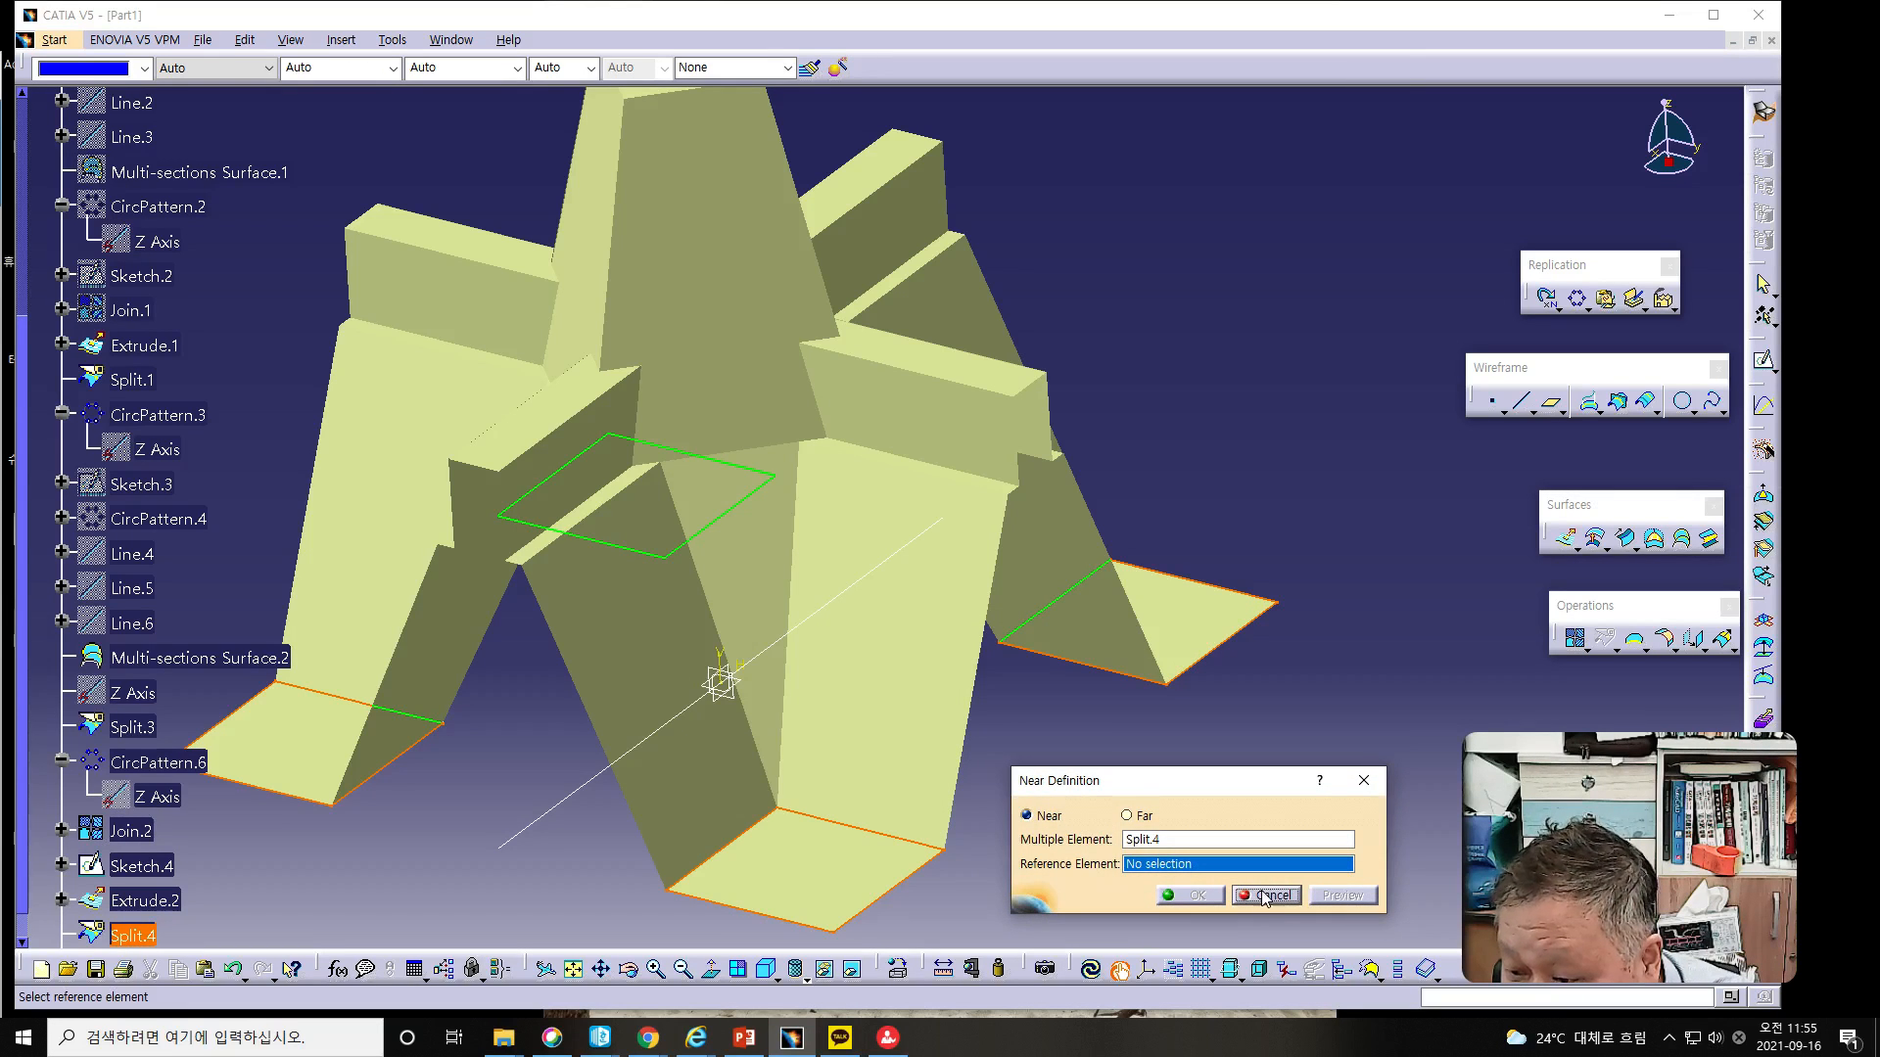
click(1264, 896)
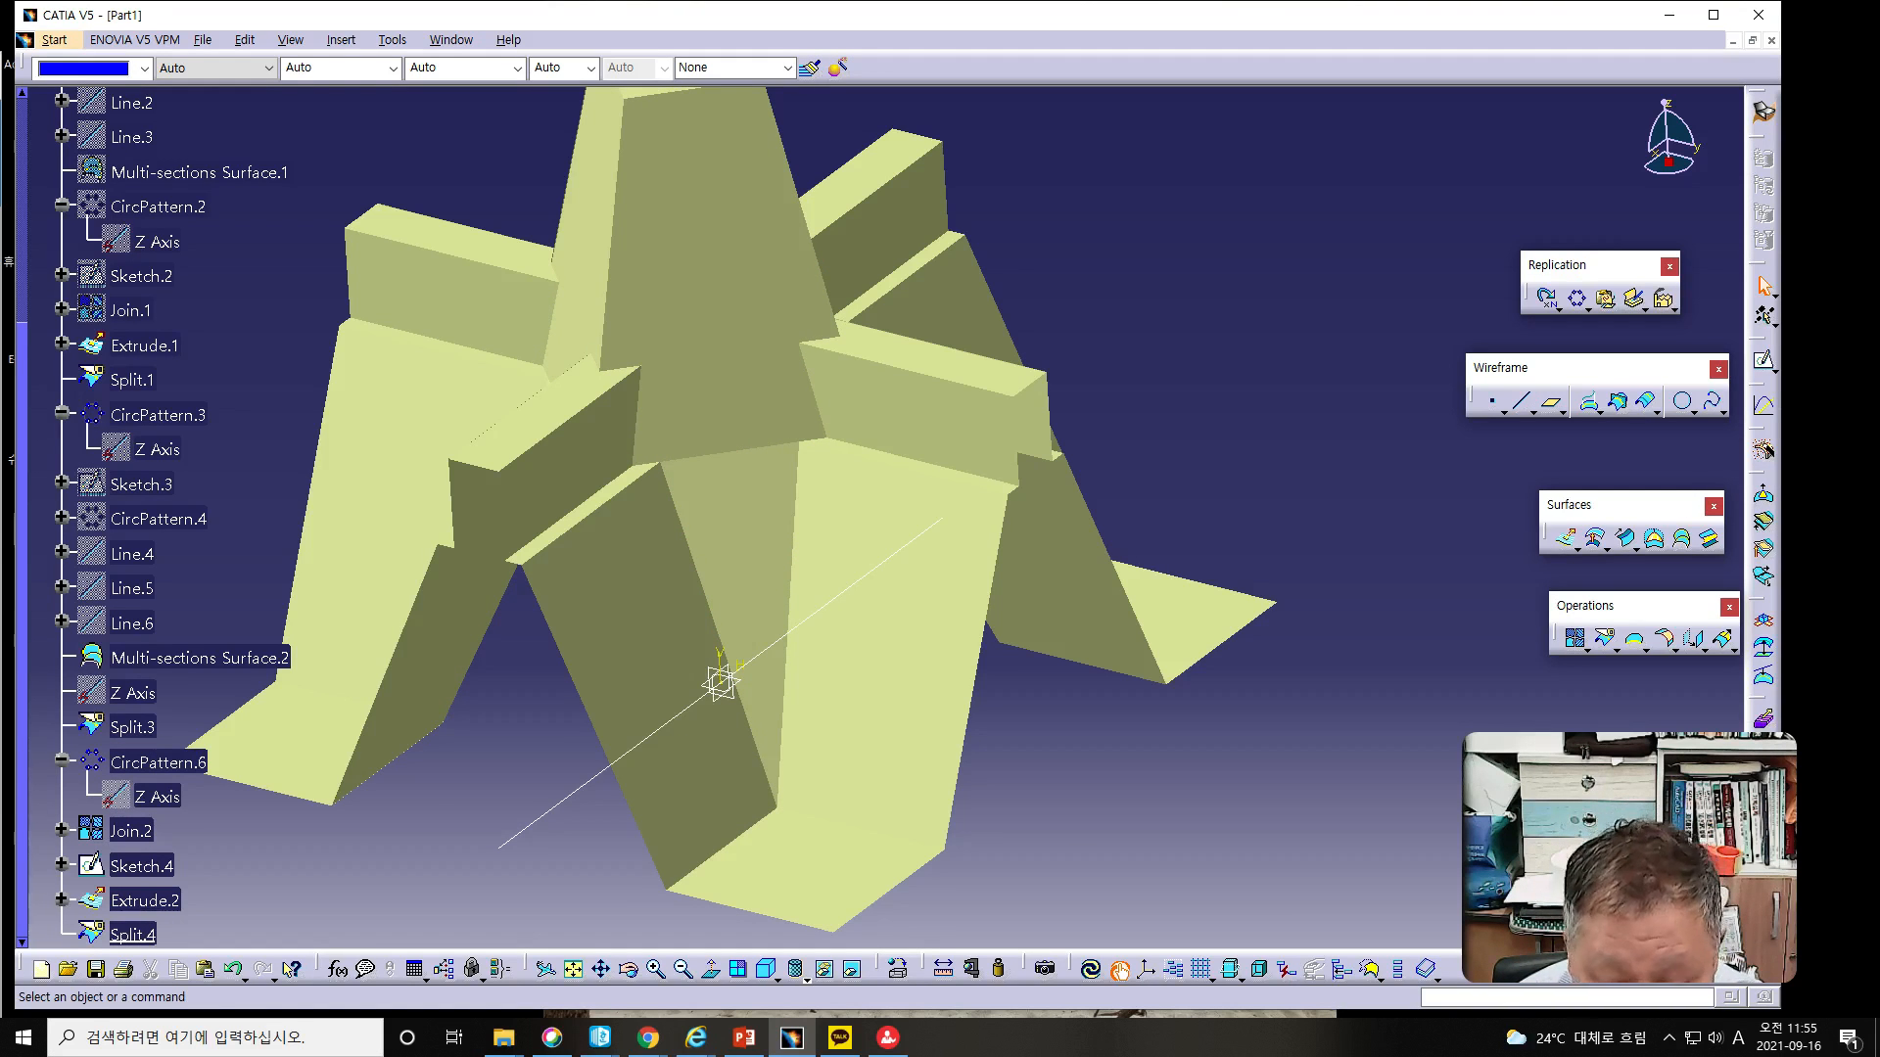
Step: Hide the base line Sketch.4
key(alt+Tab)
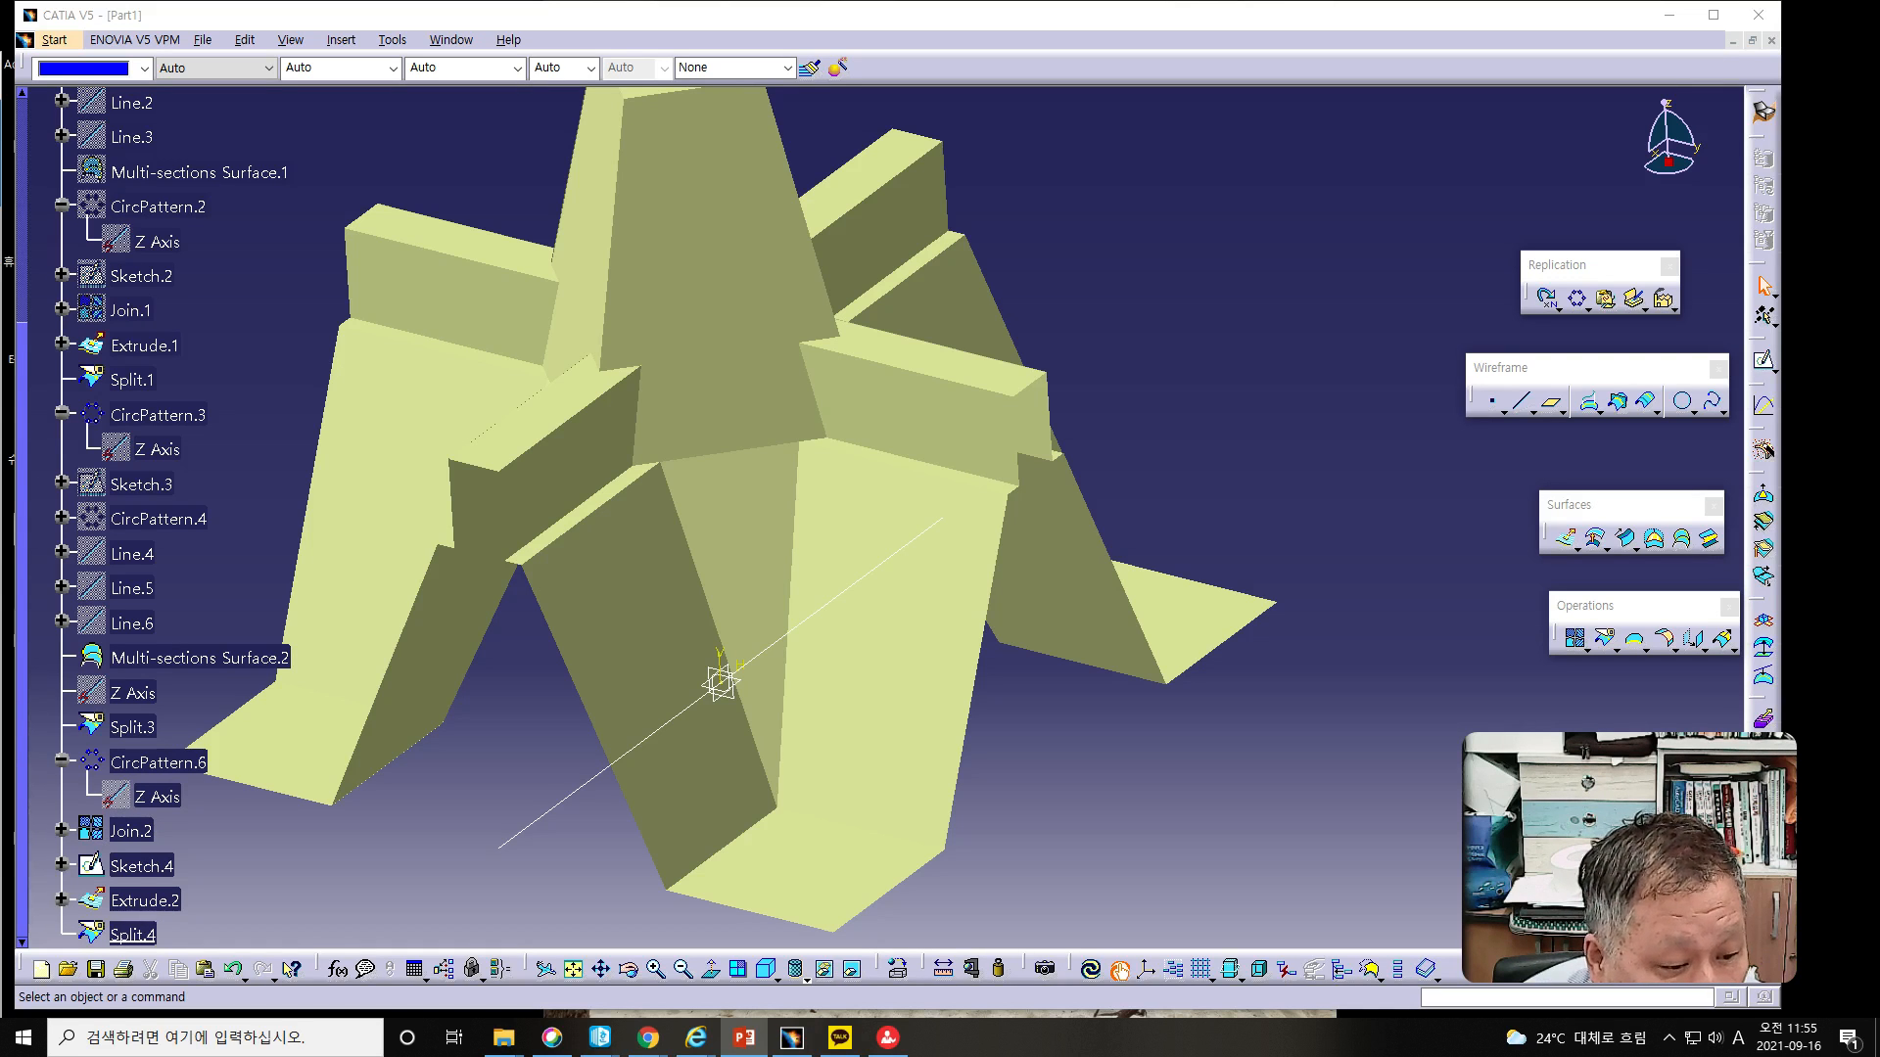
middle_drag(1120, 766, 1048, 766)
click(456, 753)
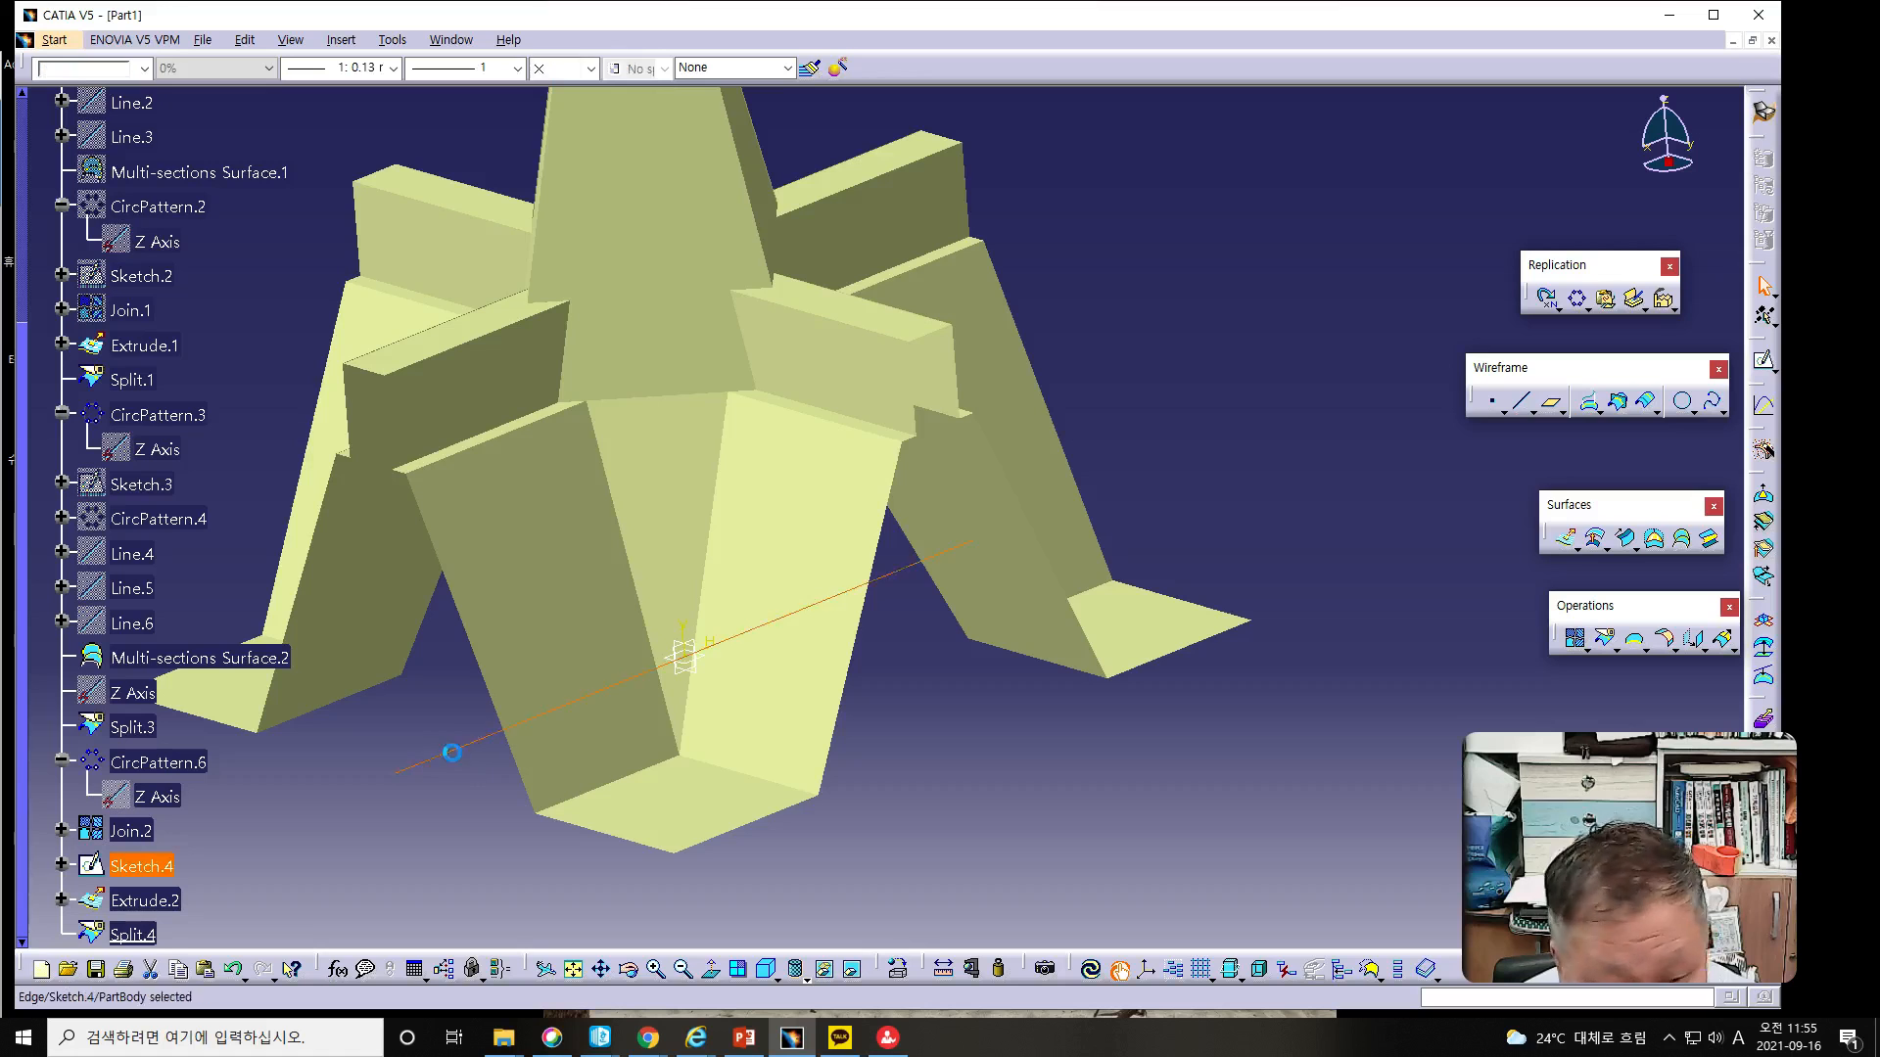
click(825, 970)
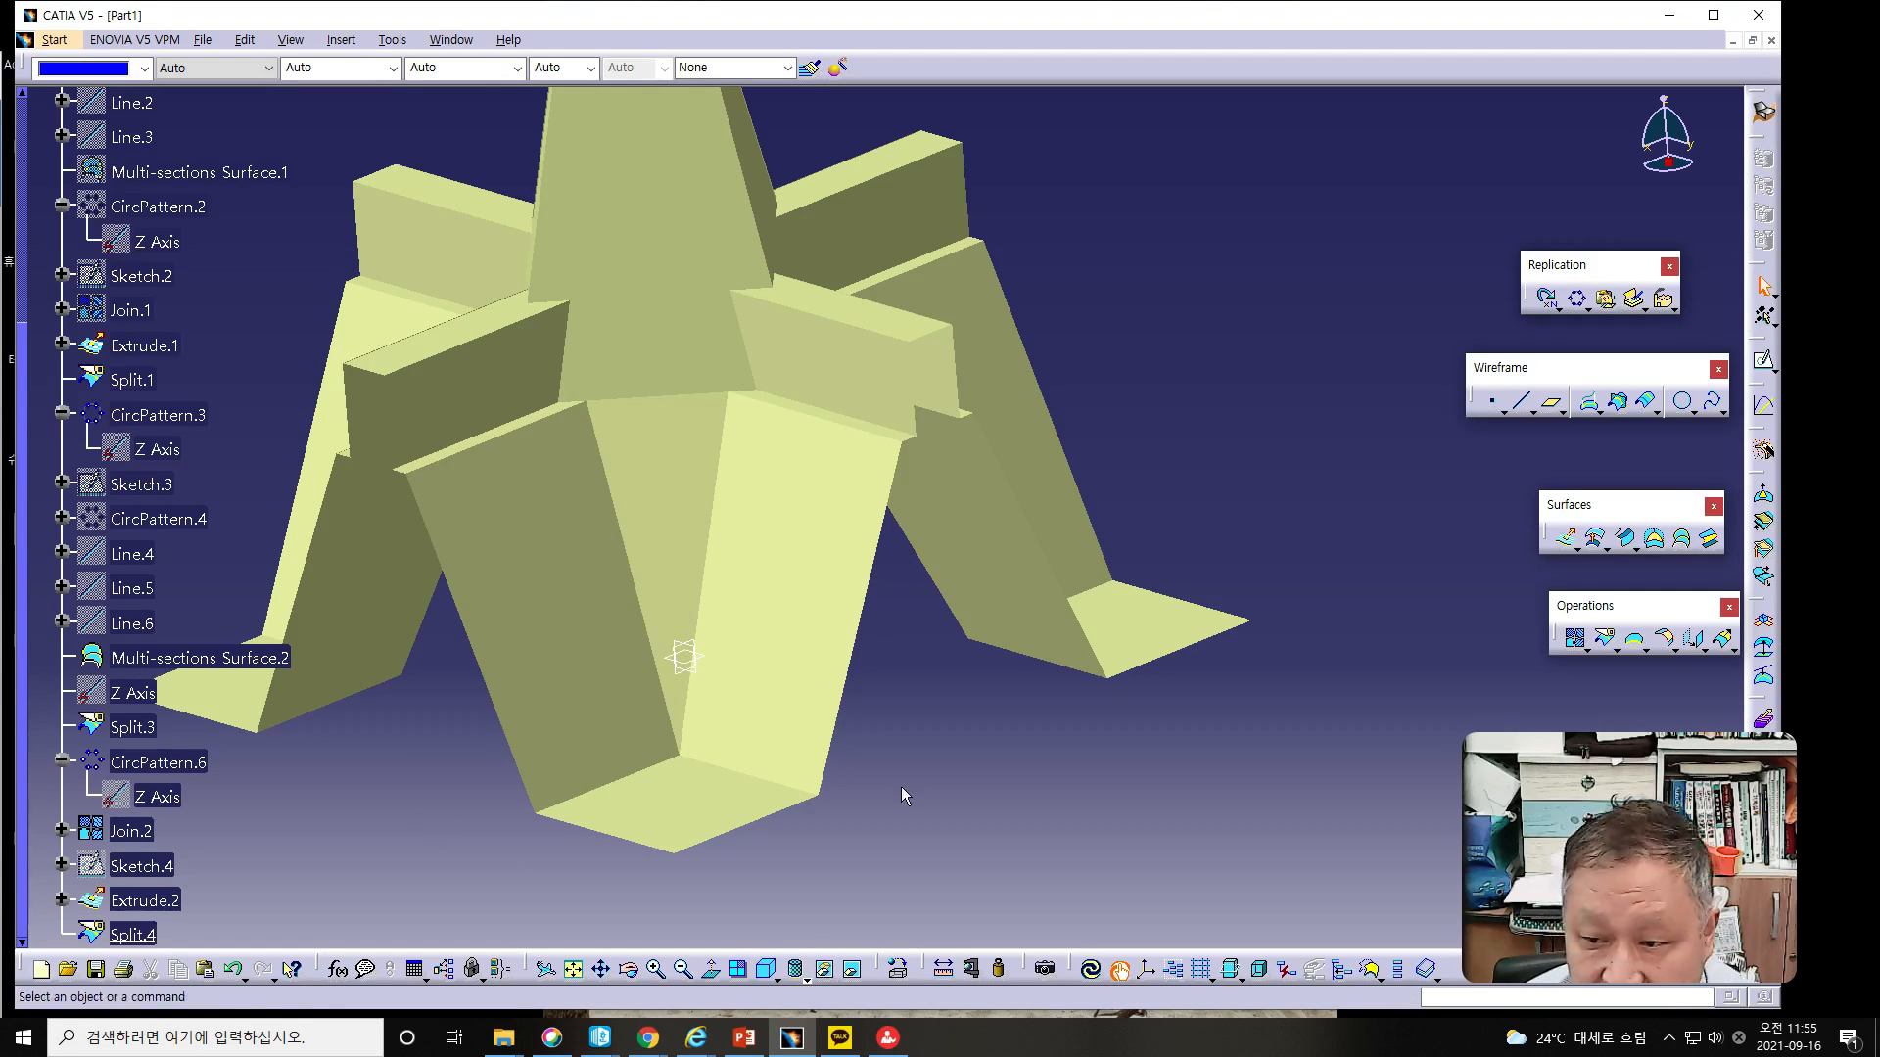
Step: Switch from surface modelling to the Part Design workbench for solid work on the joined body
middle_drag(986, 776, 1019, 835)
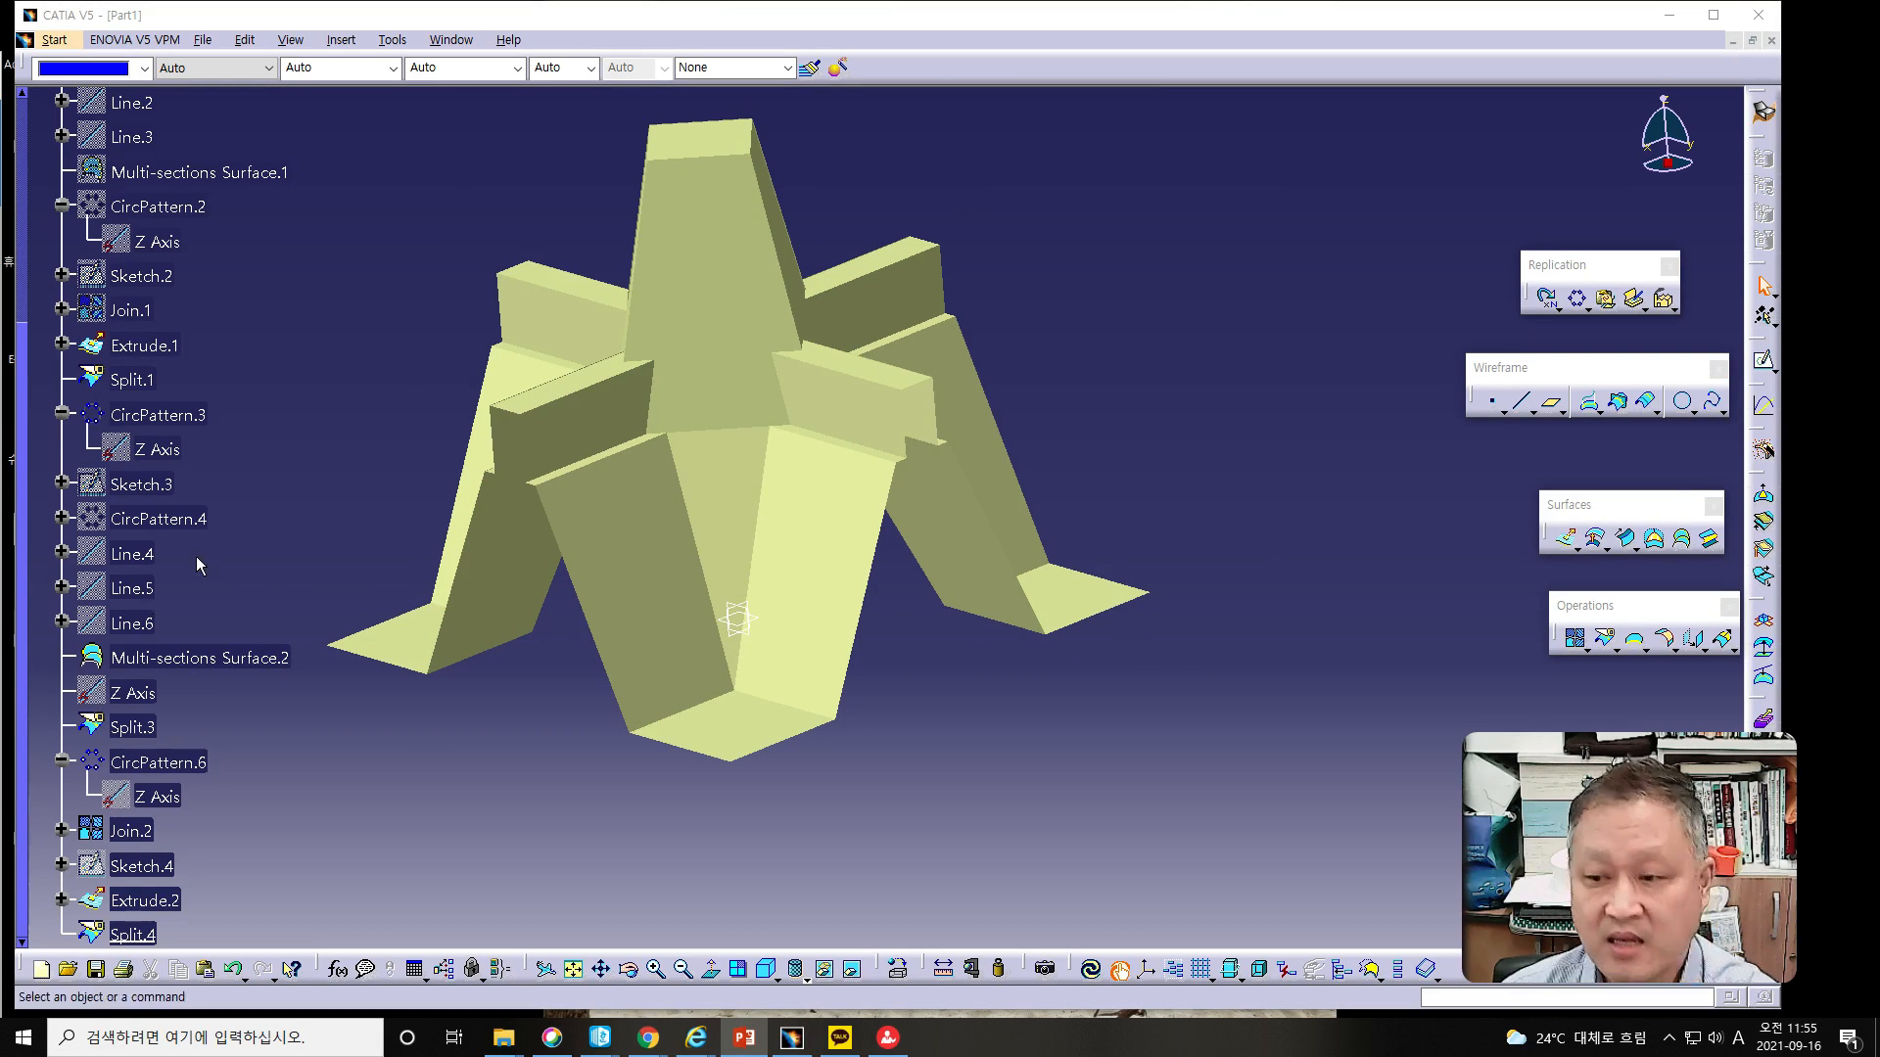
middle_drag(414, 579, 522, 595)
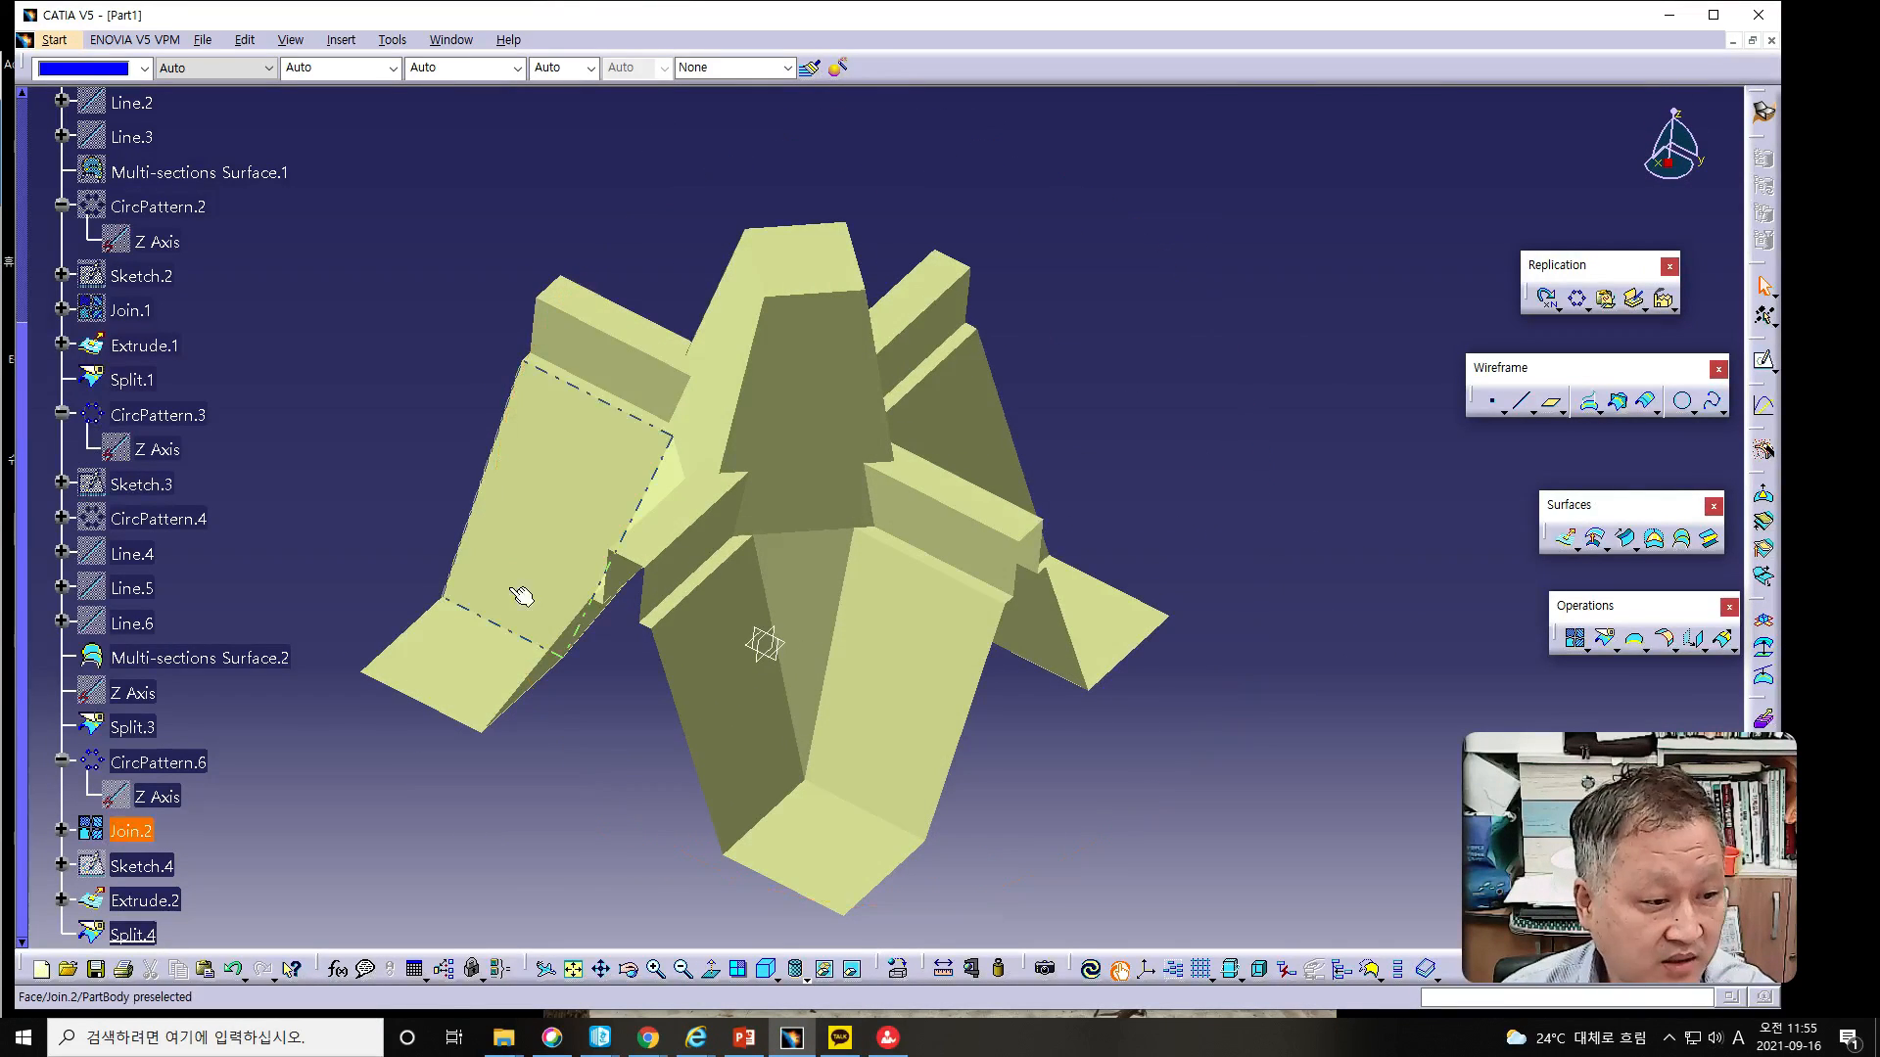
click(54, 41)
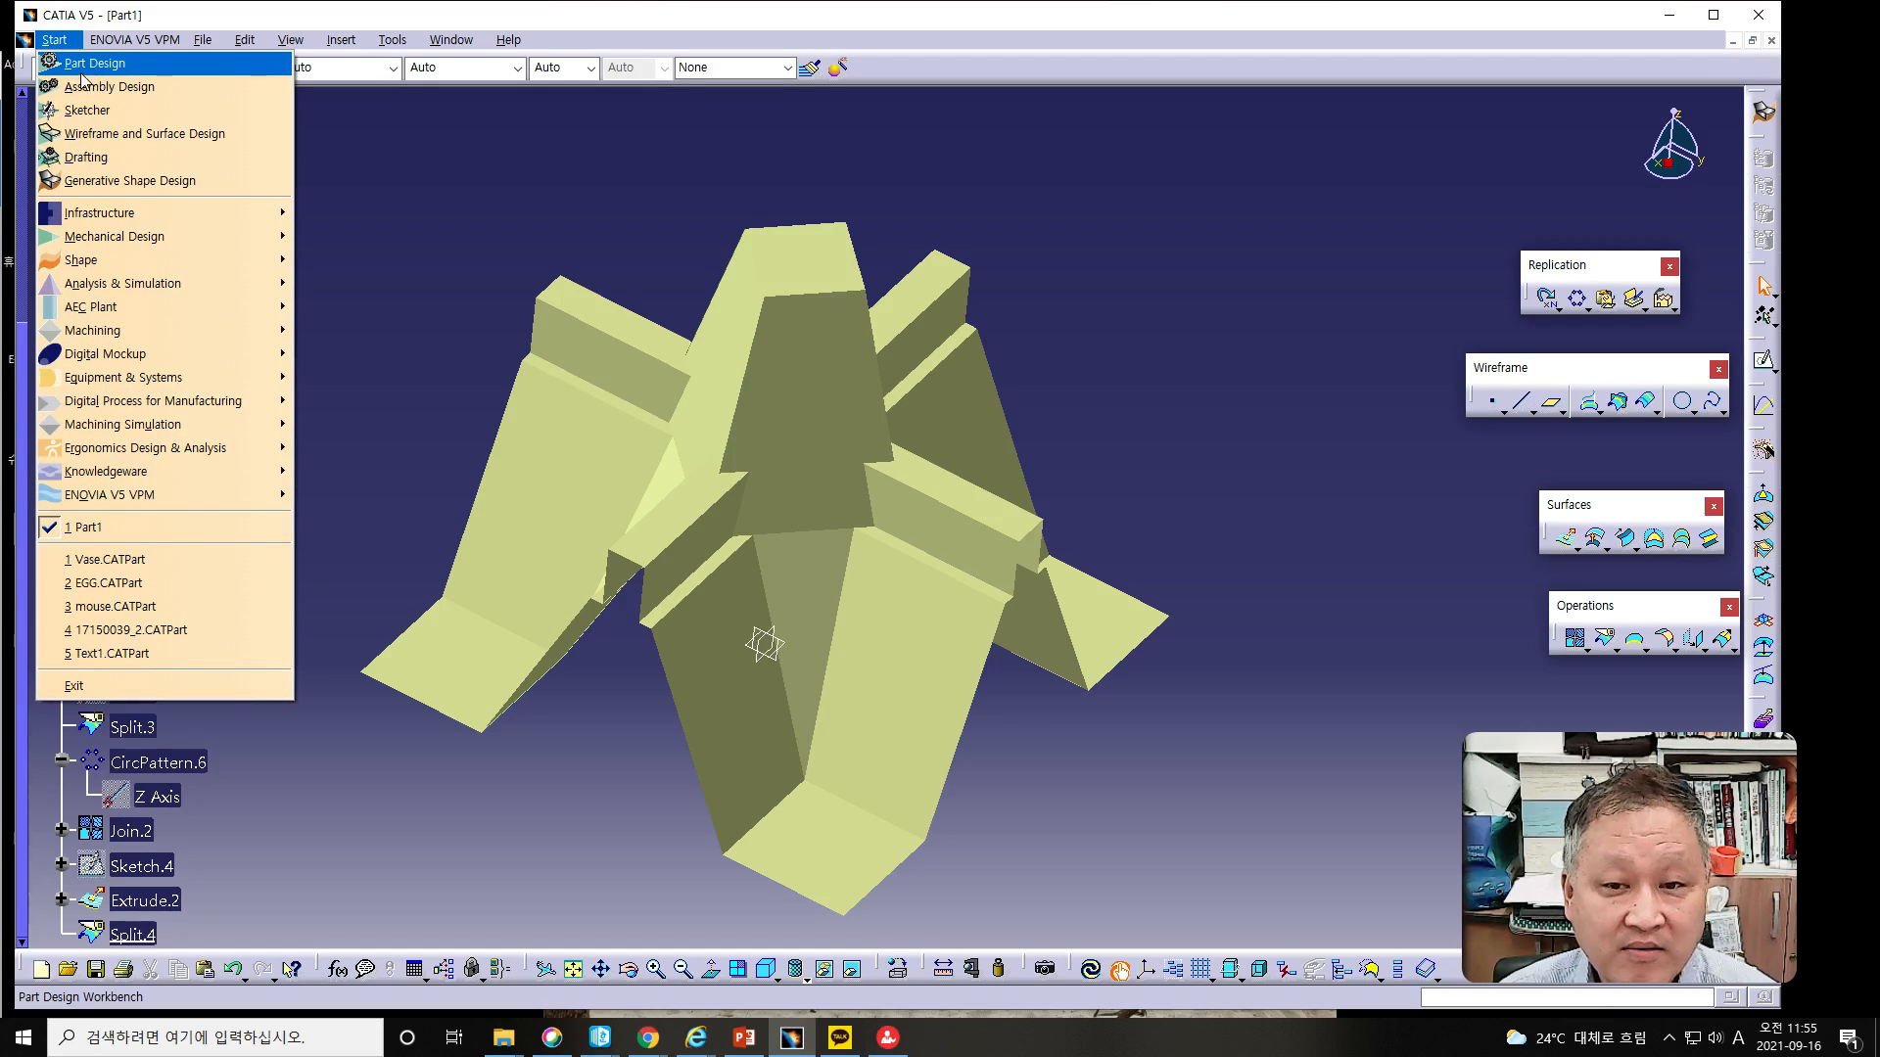
click(96, 63)
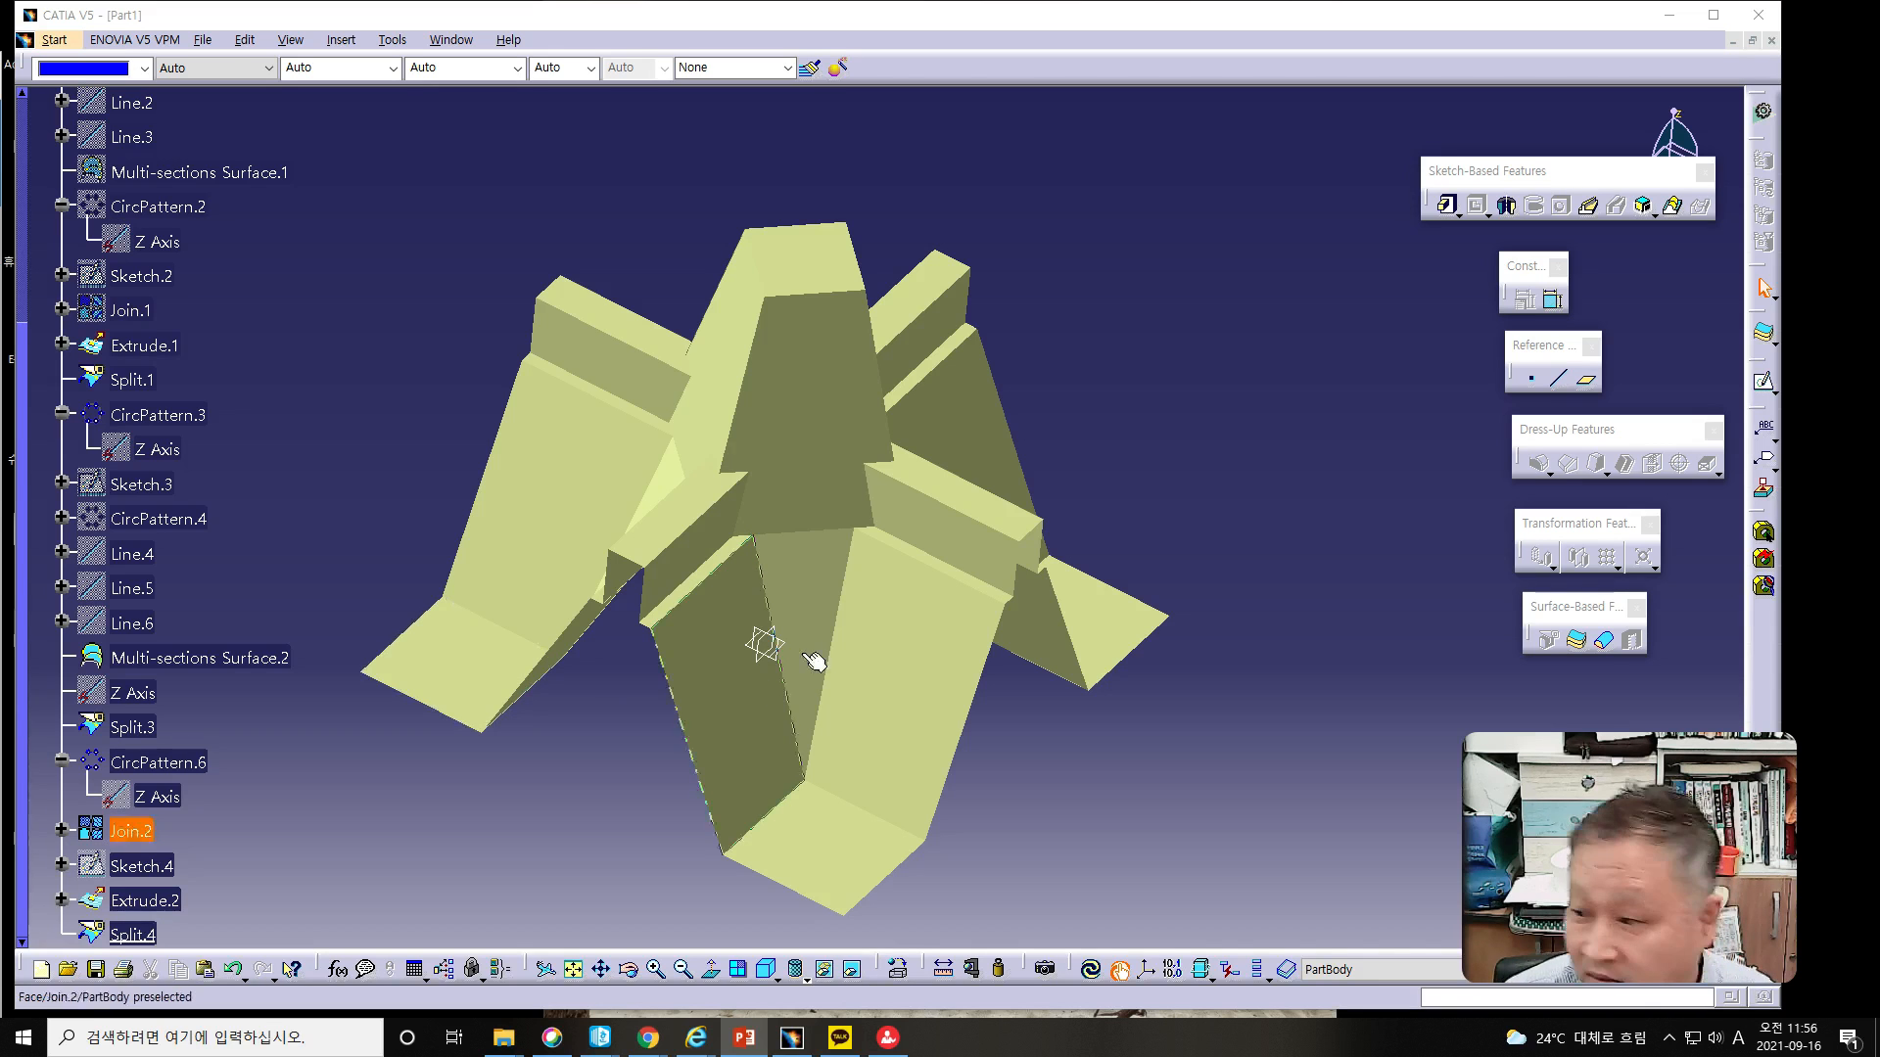
Step: Thicken the joined surface Join.2 into a solid with a first offset of 1 mm and a second offset of 1 mm
click(1578, 647)
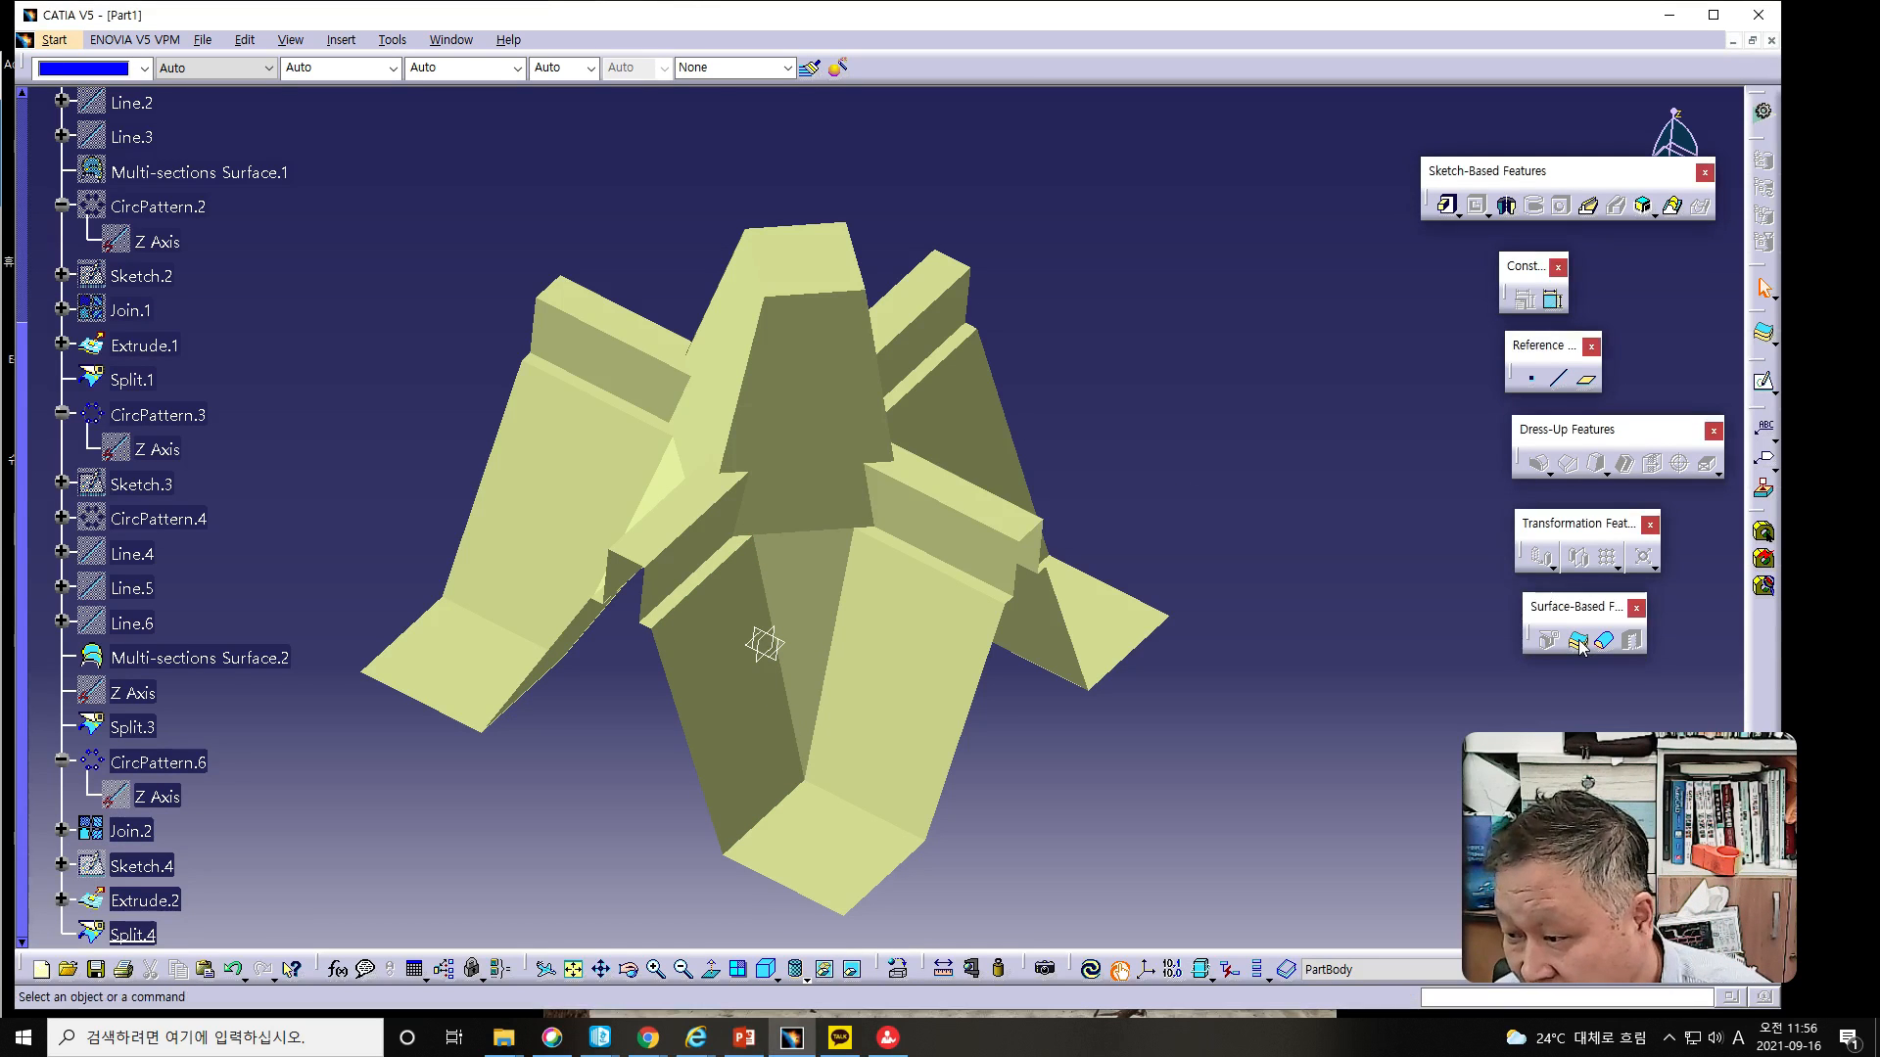
click(1579, 641)
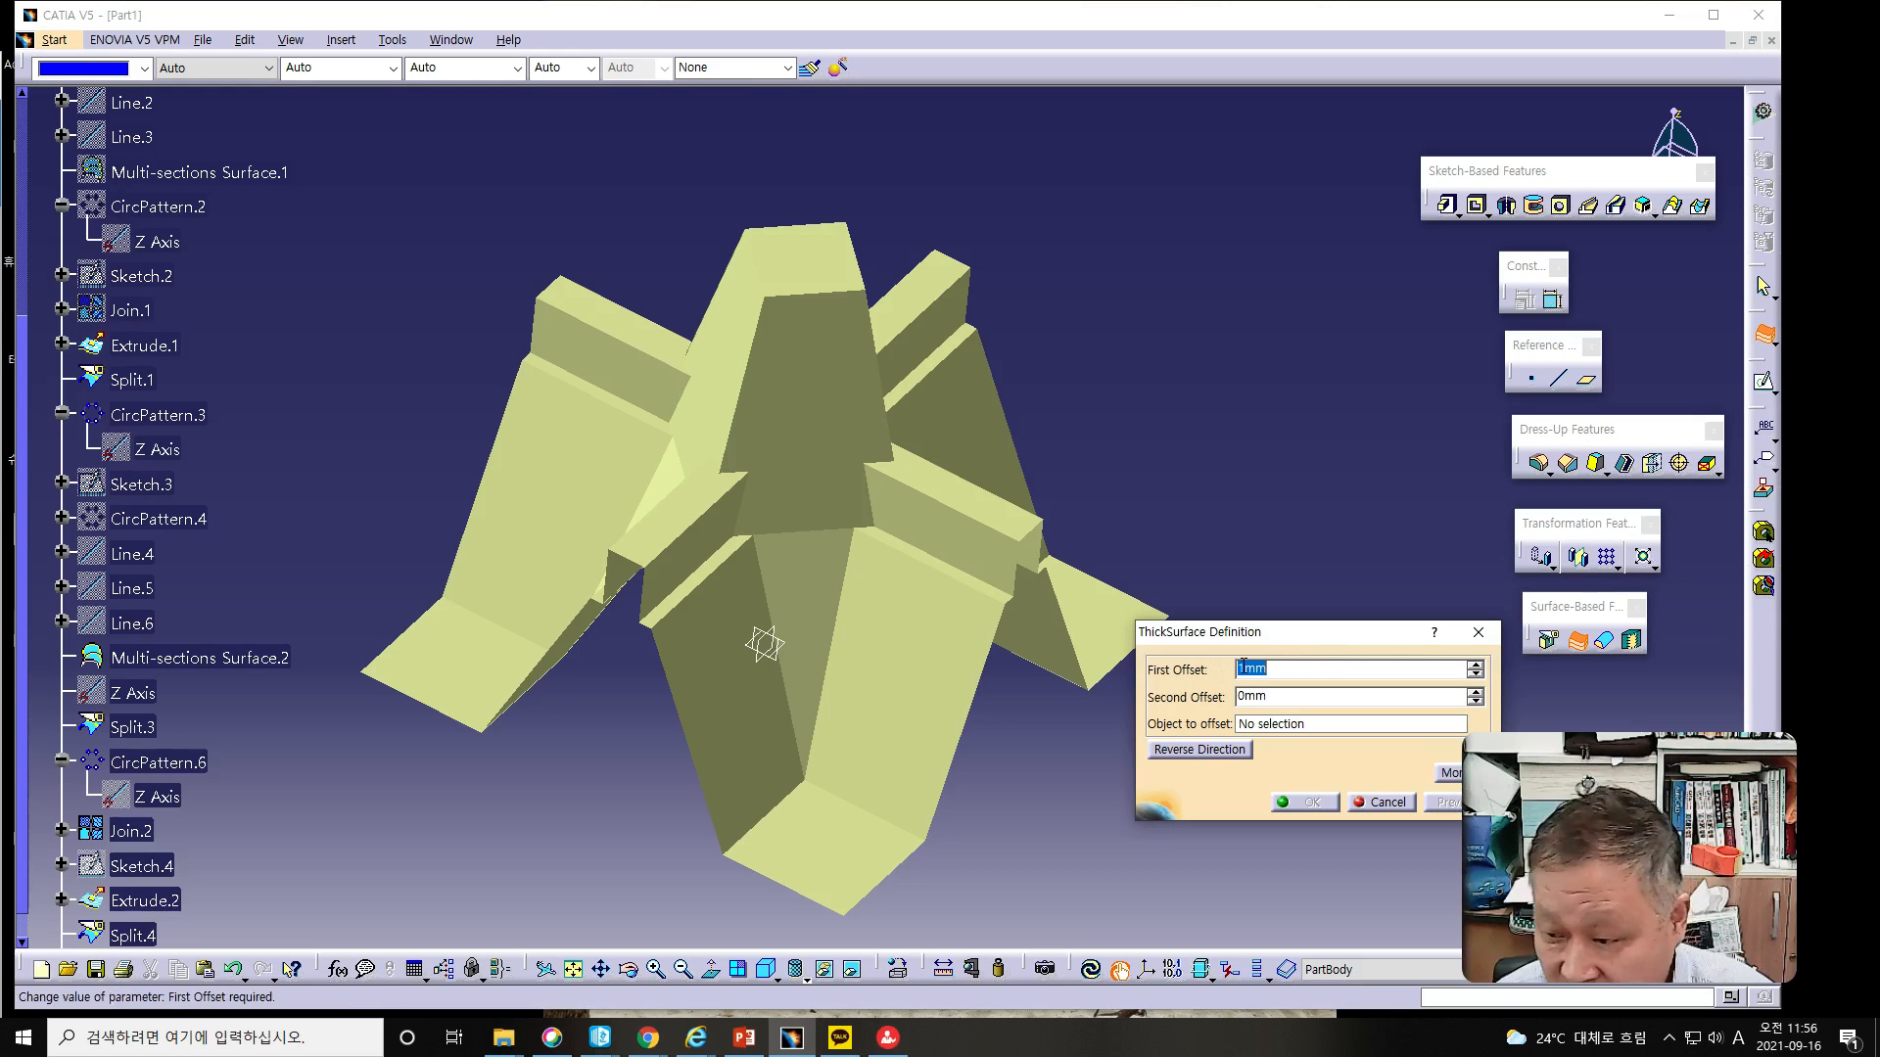
click(1278, 727)
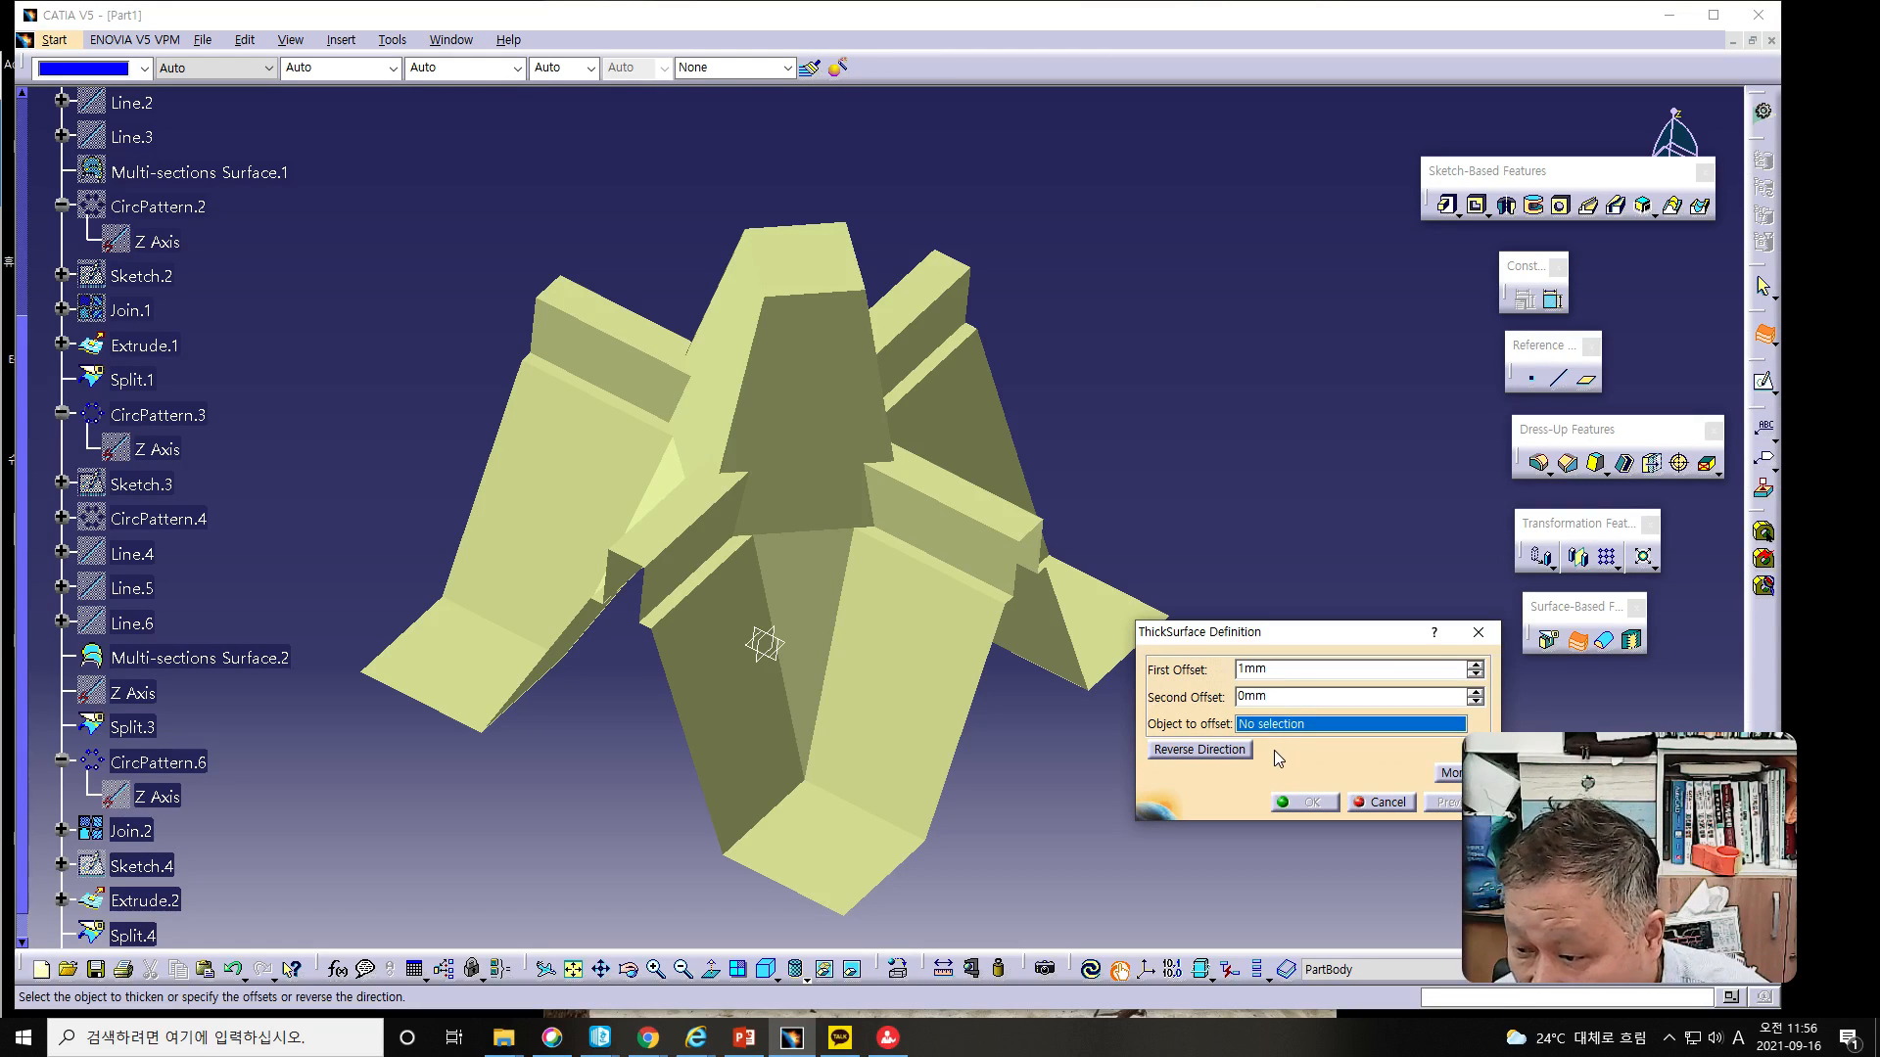
click(924, 646)
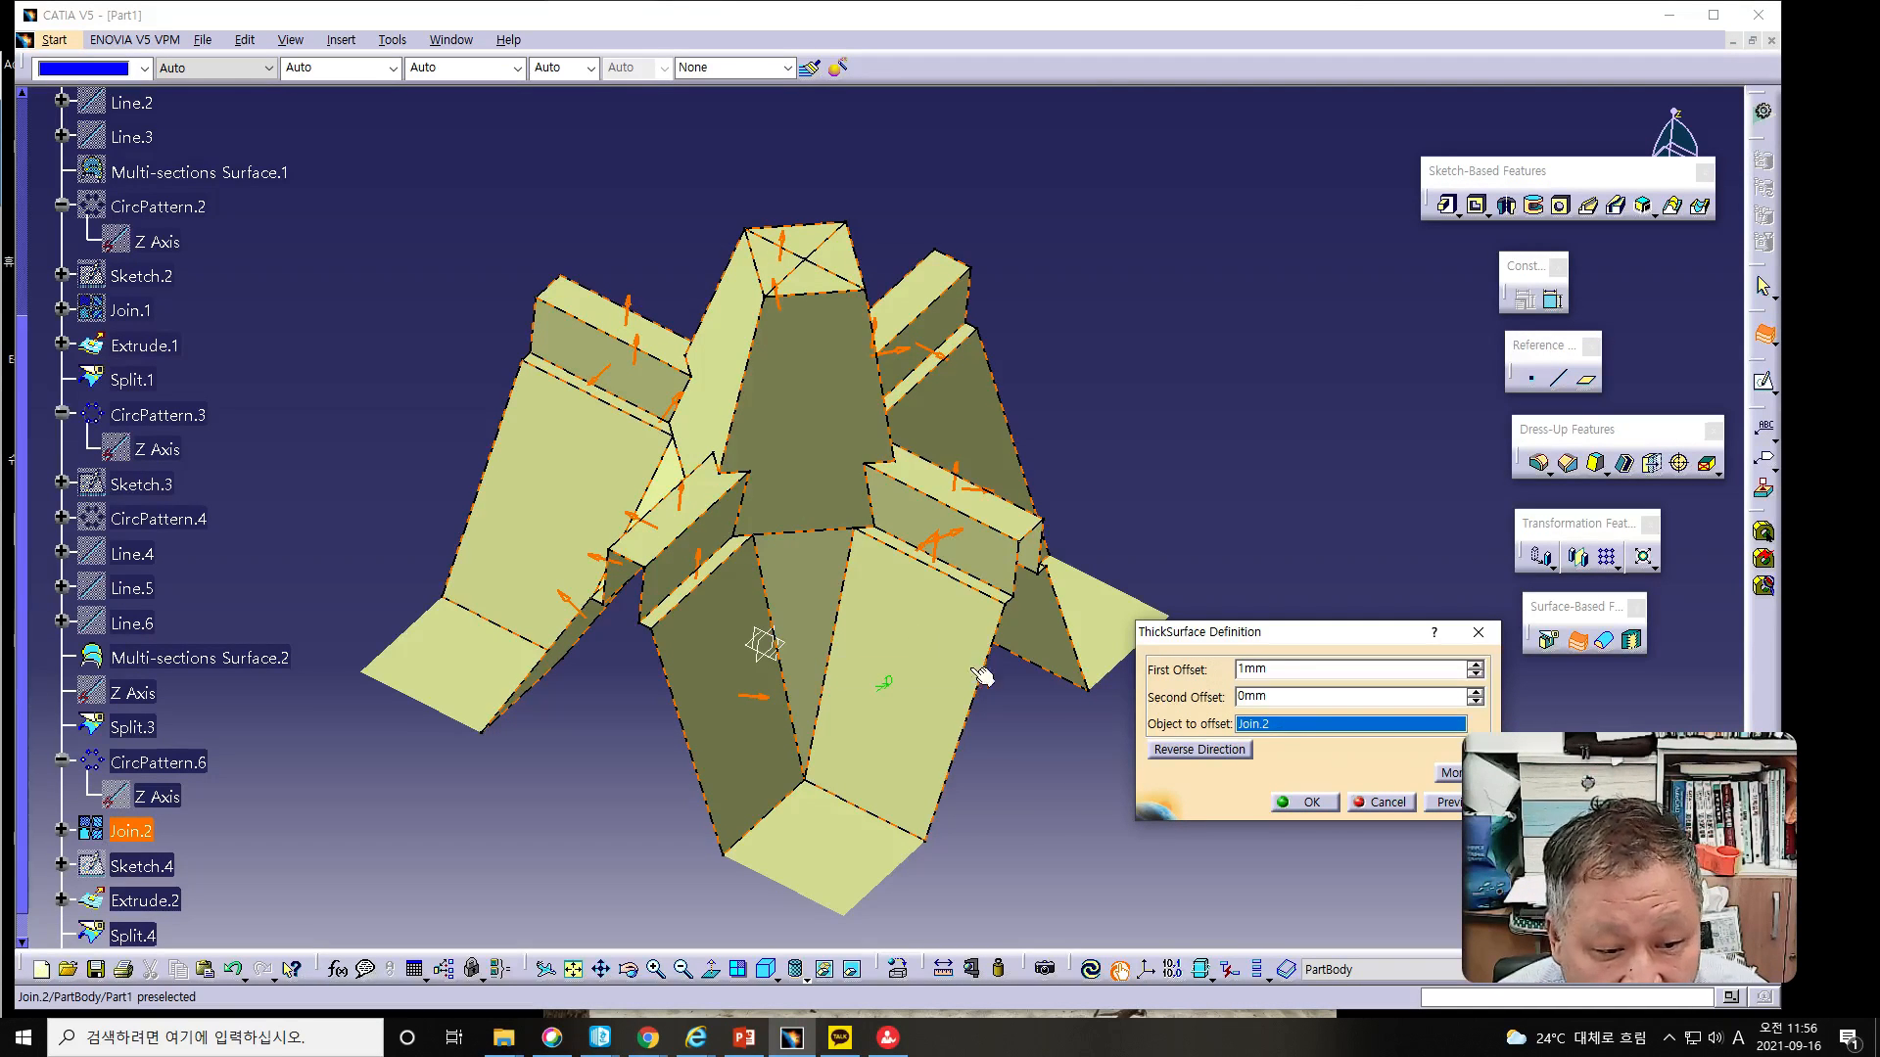
click(1234, 699)
text(1)
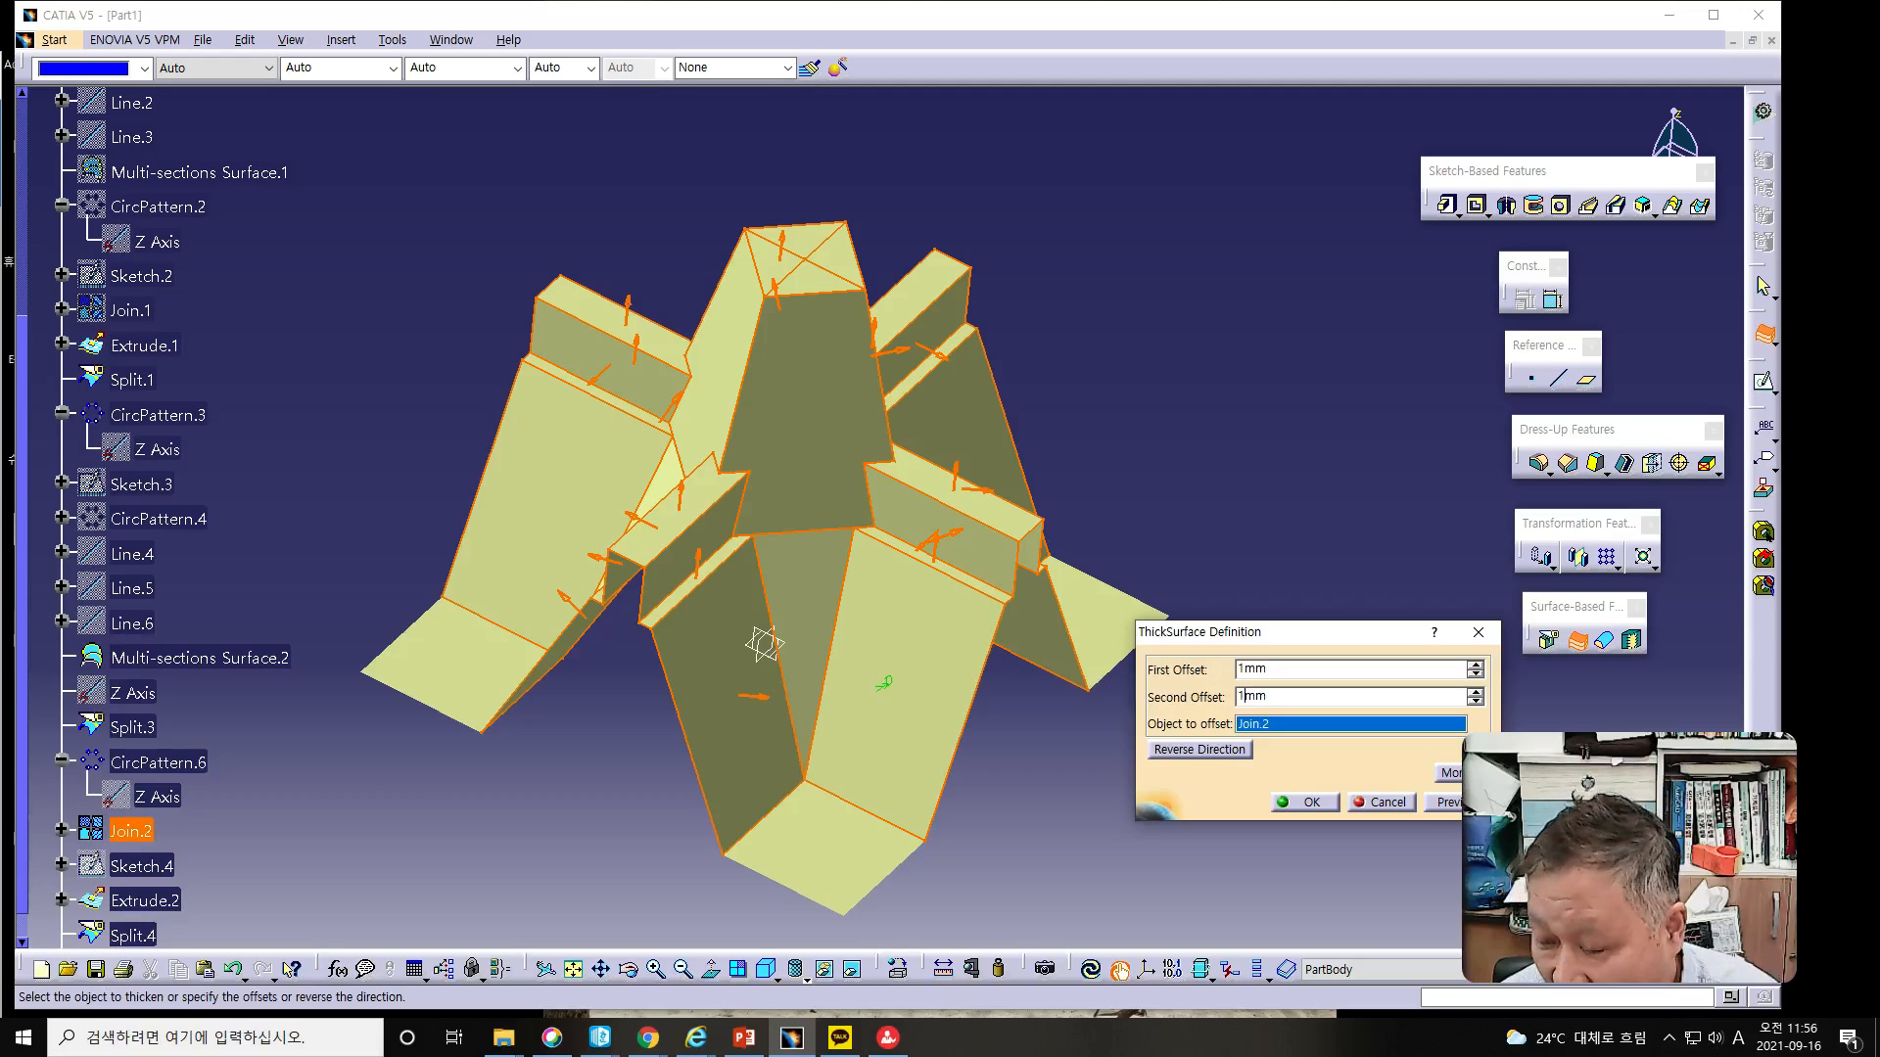
drag(1229, 637, 1199, 415)
click(1415, 583)
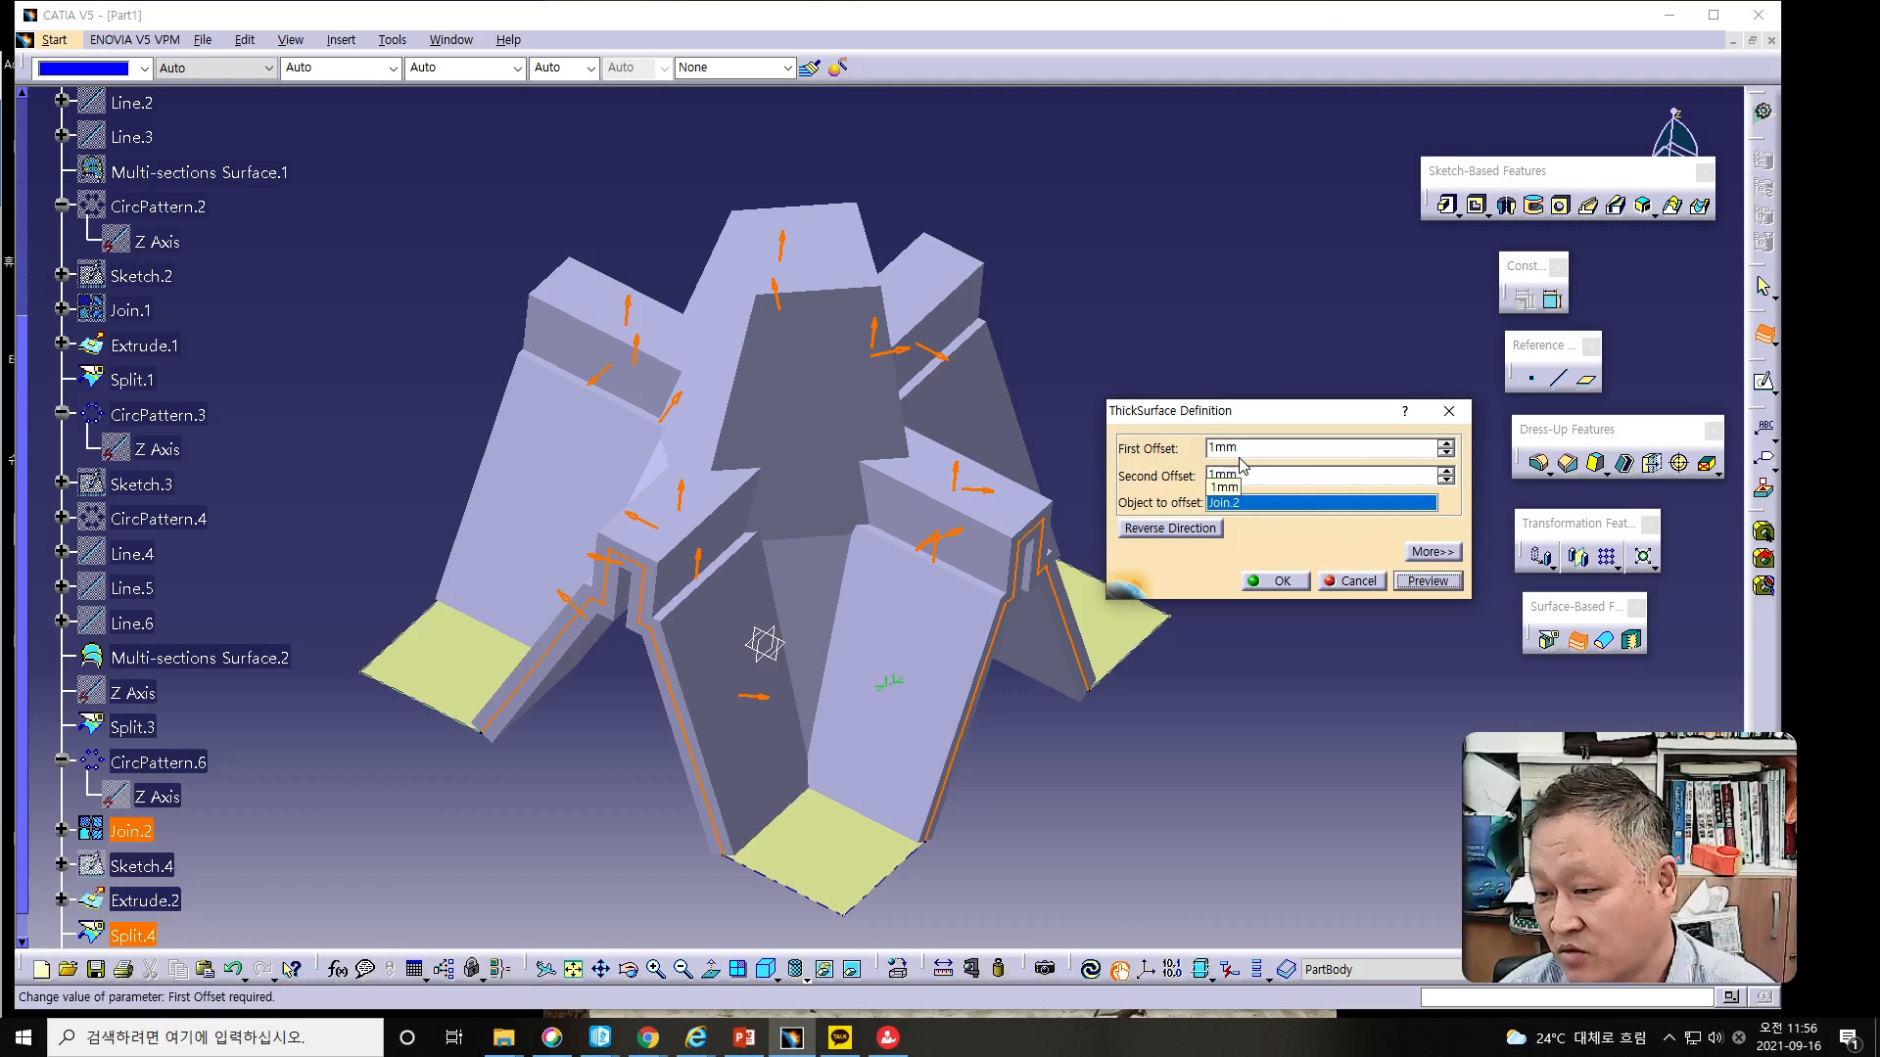
click(1274, 582)
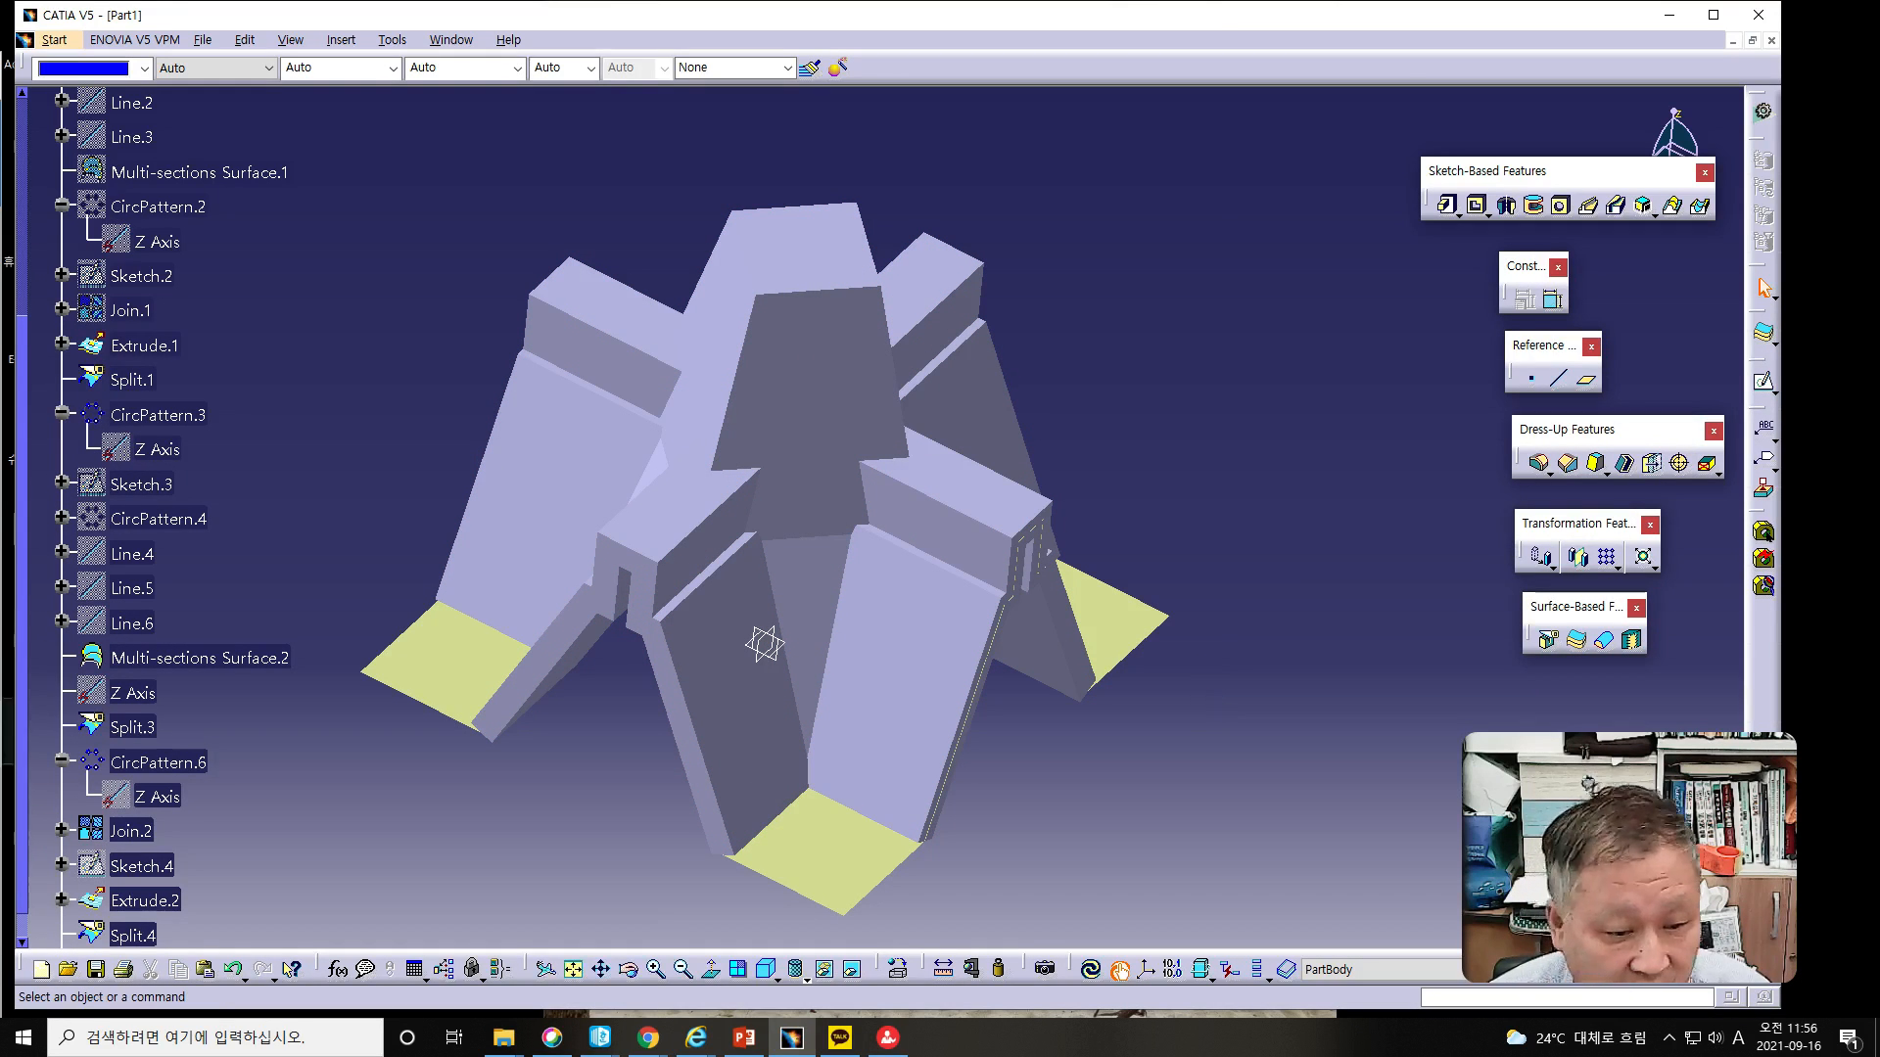
Step: Hide all surfaces in the part so only the thickened solid is displayed
key(alt+Tab)
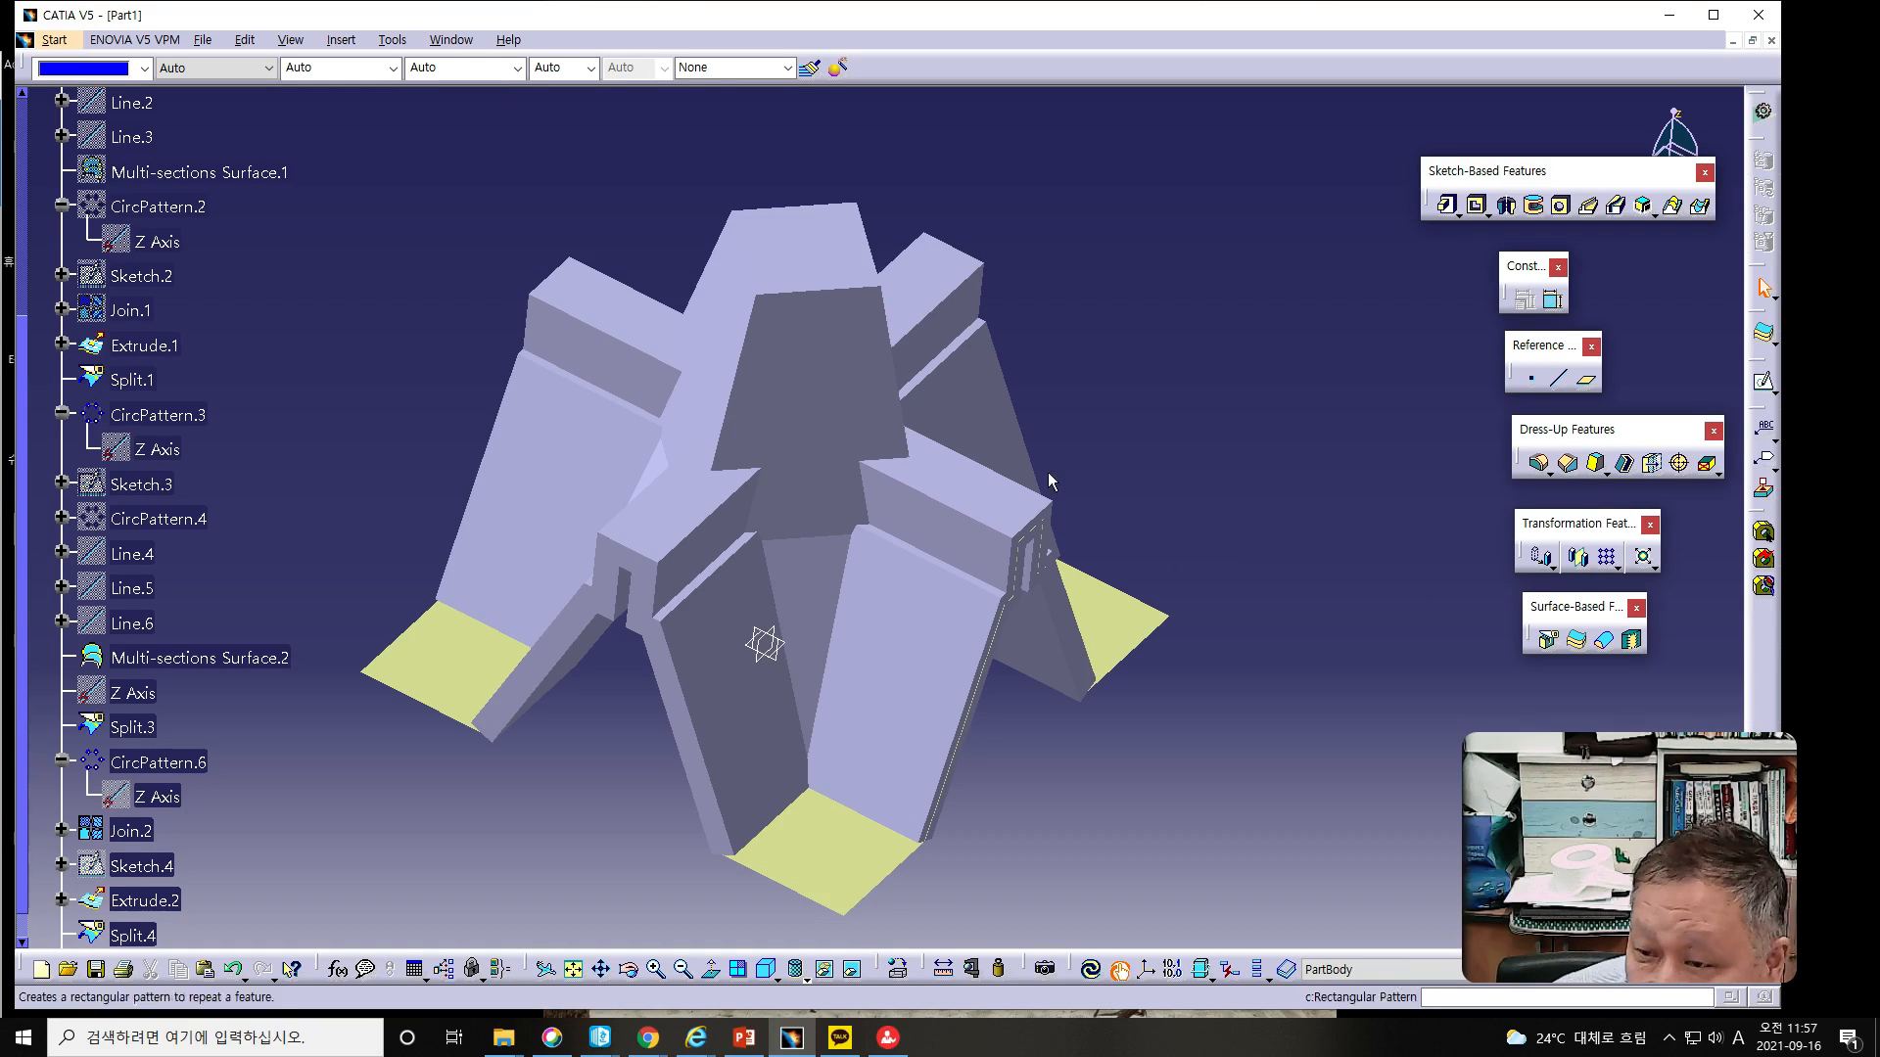
click(391, 40)
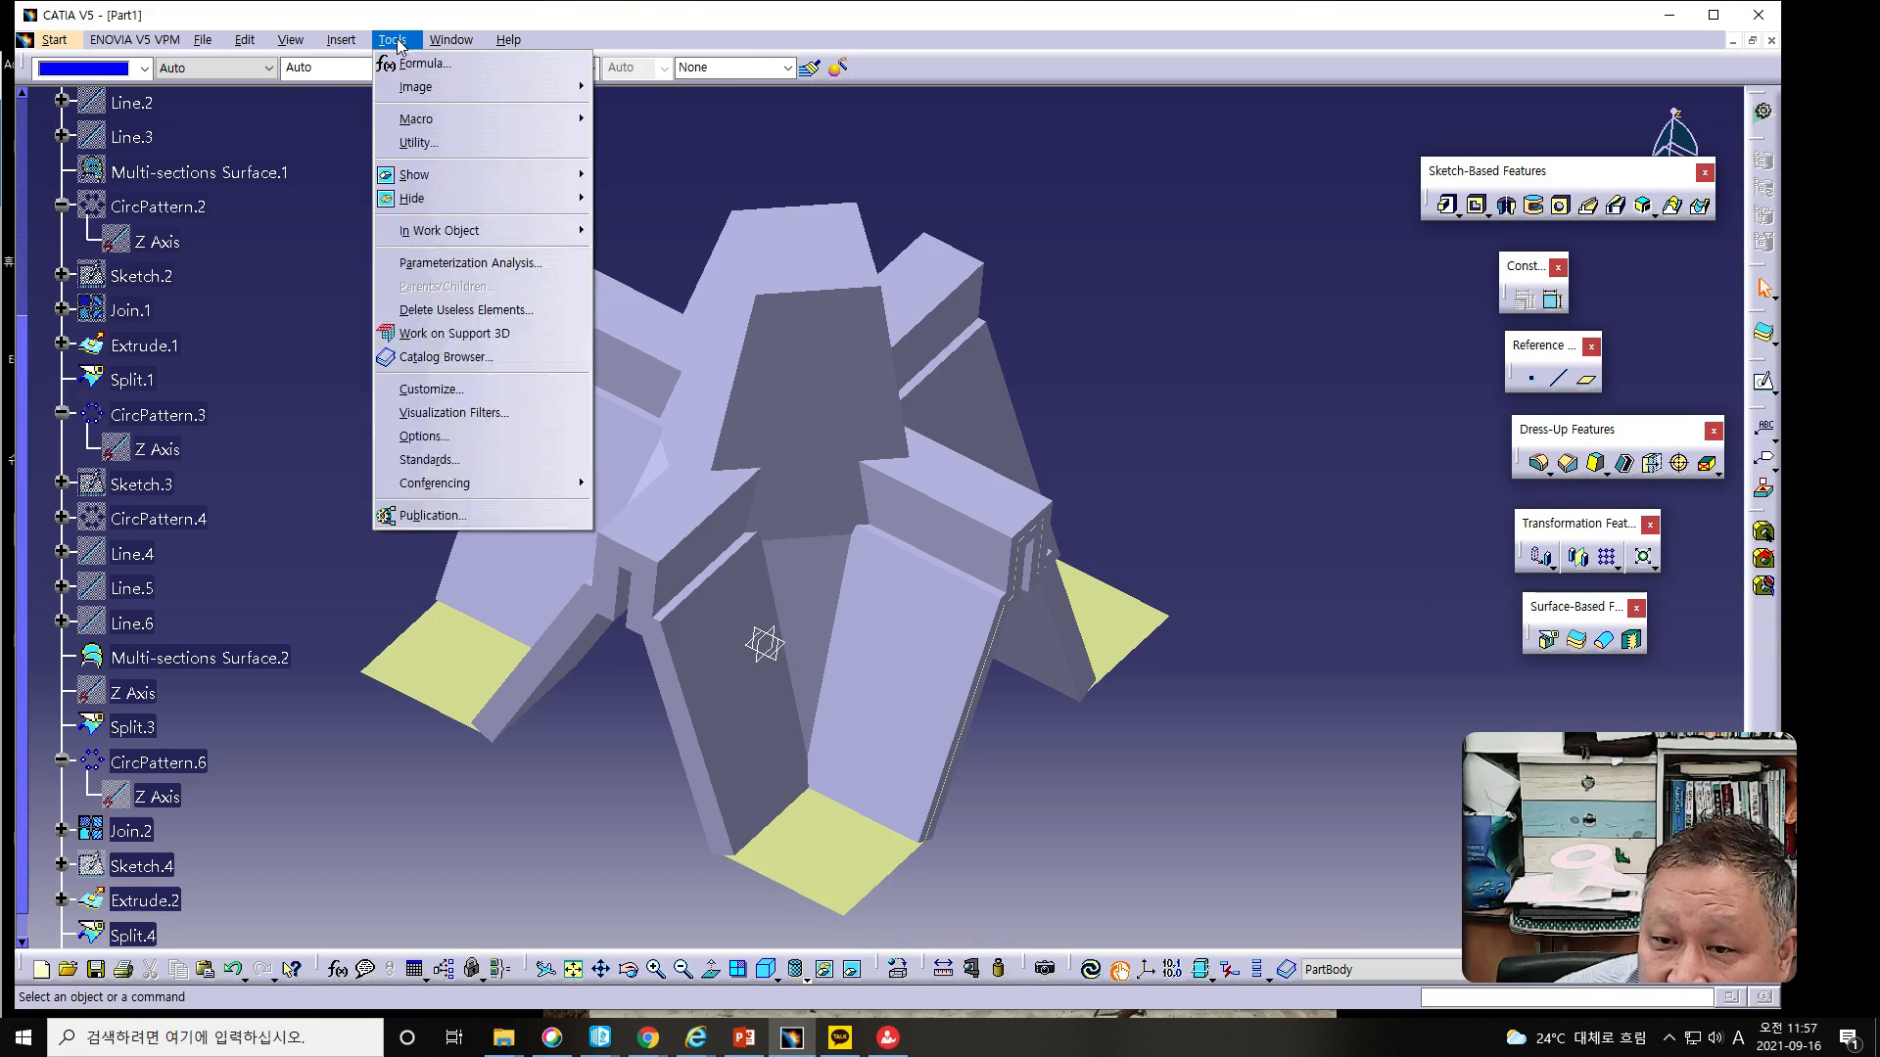
mouse_move(564, 207)
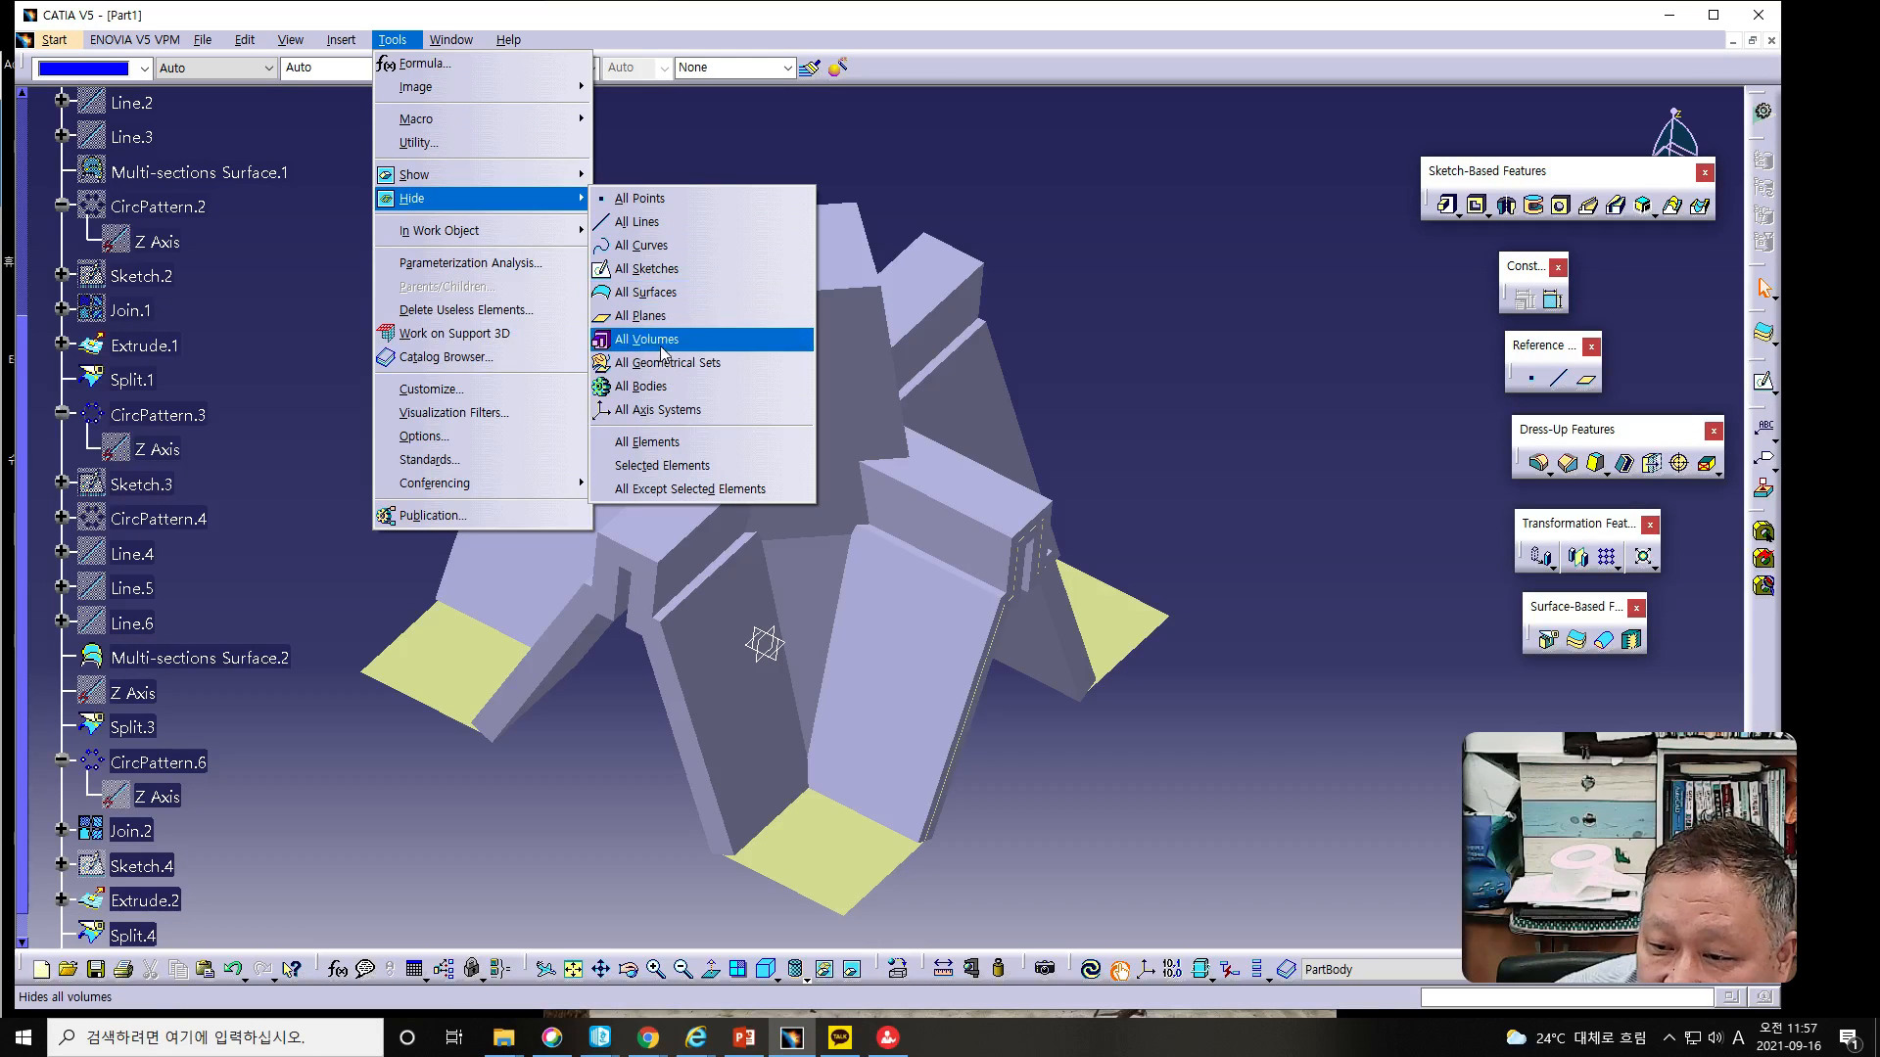
click(658, 293)
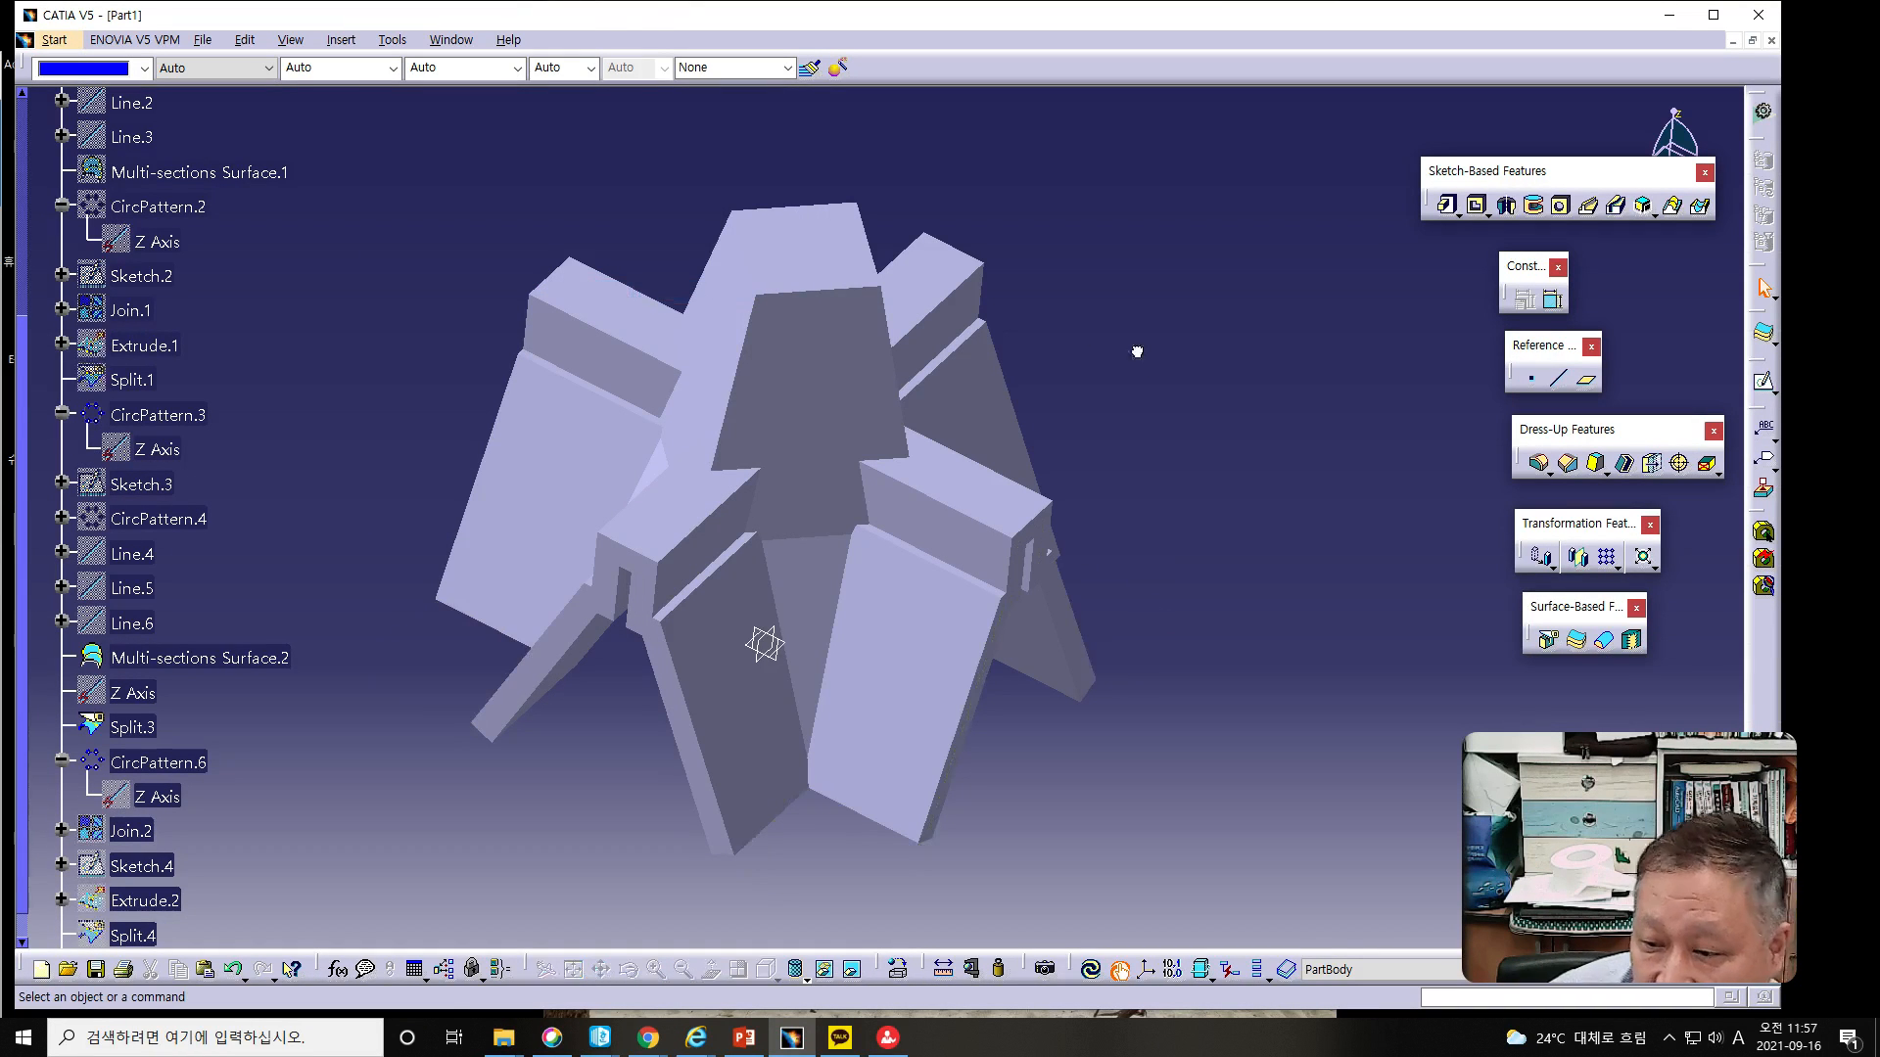
middle_drag(1201, 503, 1225, 469)
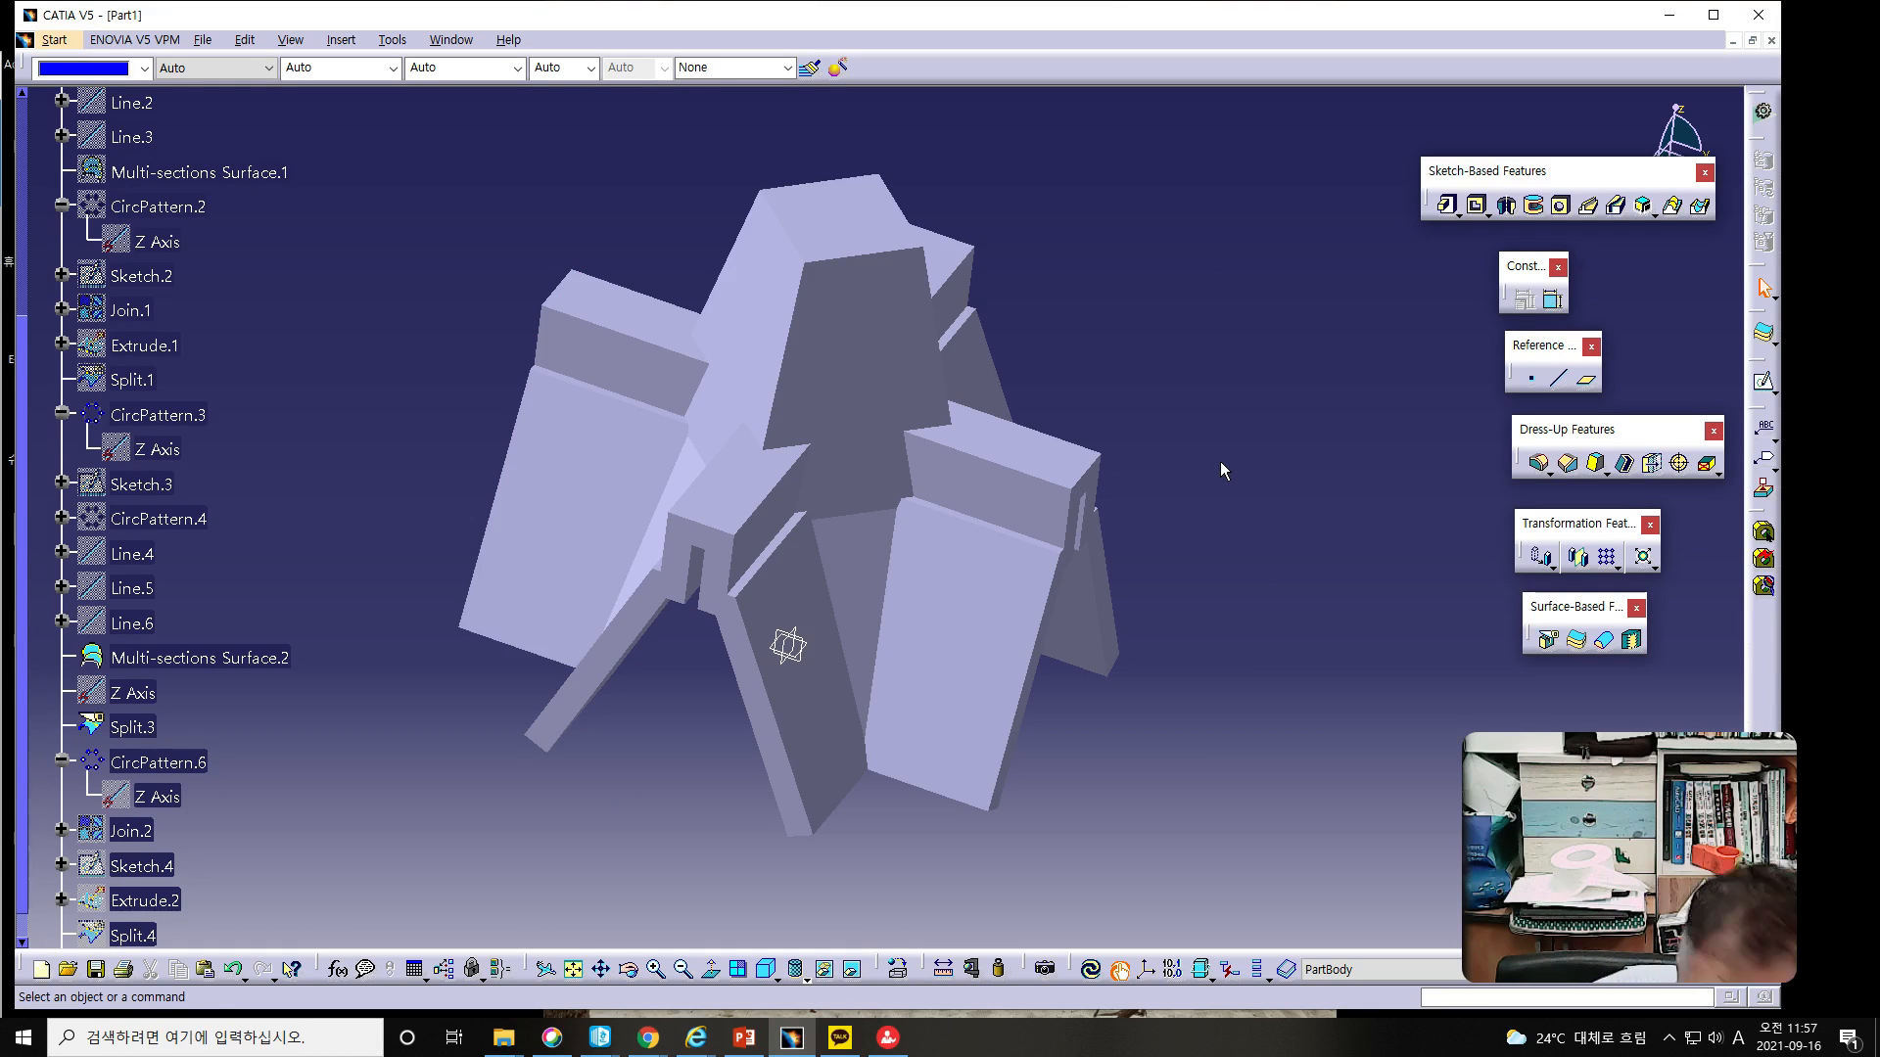
Step: Set up a rectangular pattern of the current solid with 6 instances at 30 mm spacing in the first direction, referenced to the xy plane
middle_drag(578, 799, 747, 852)
middle_drag(1104, 764, 967, 686)
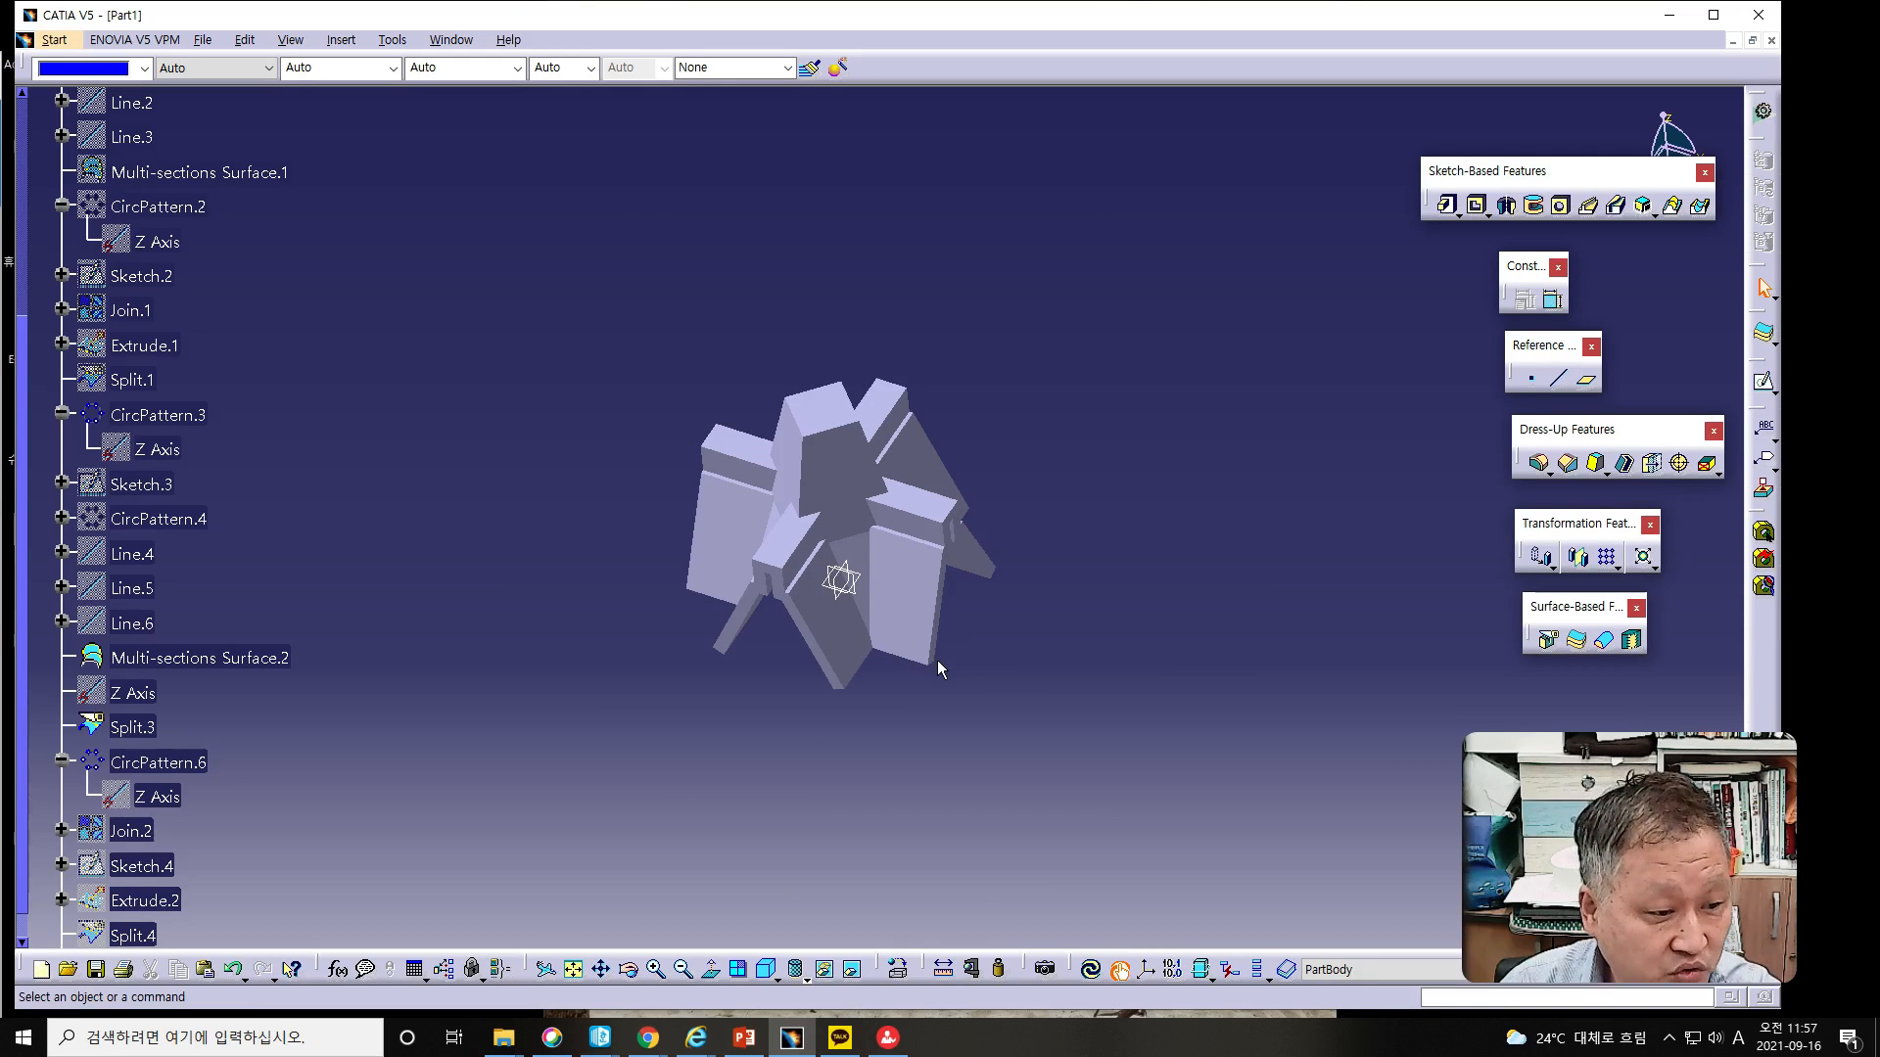
click(1609, 556)
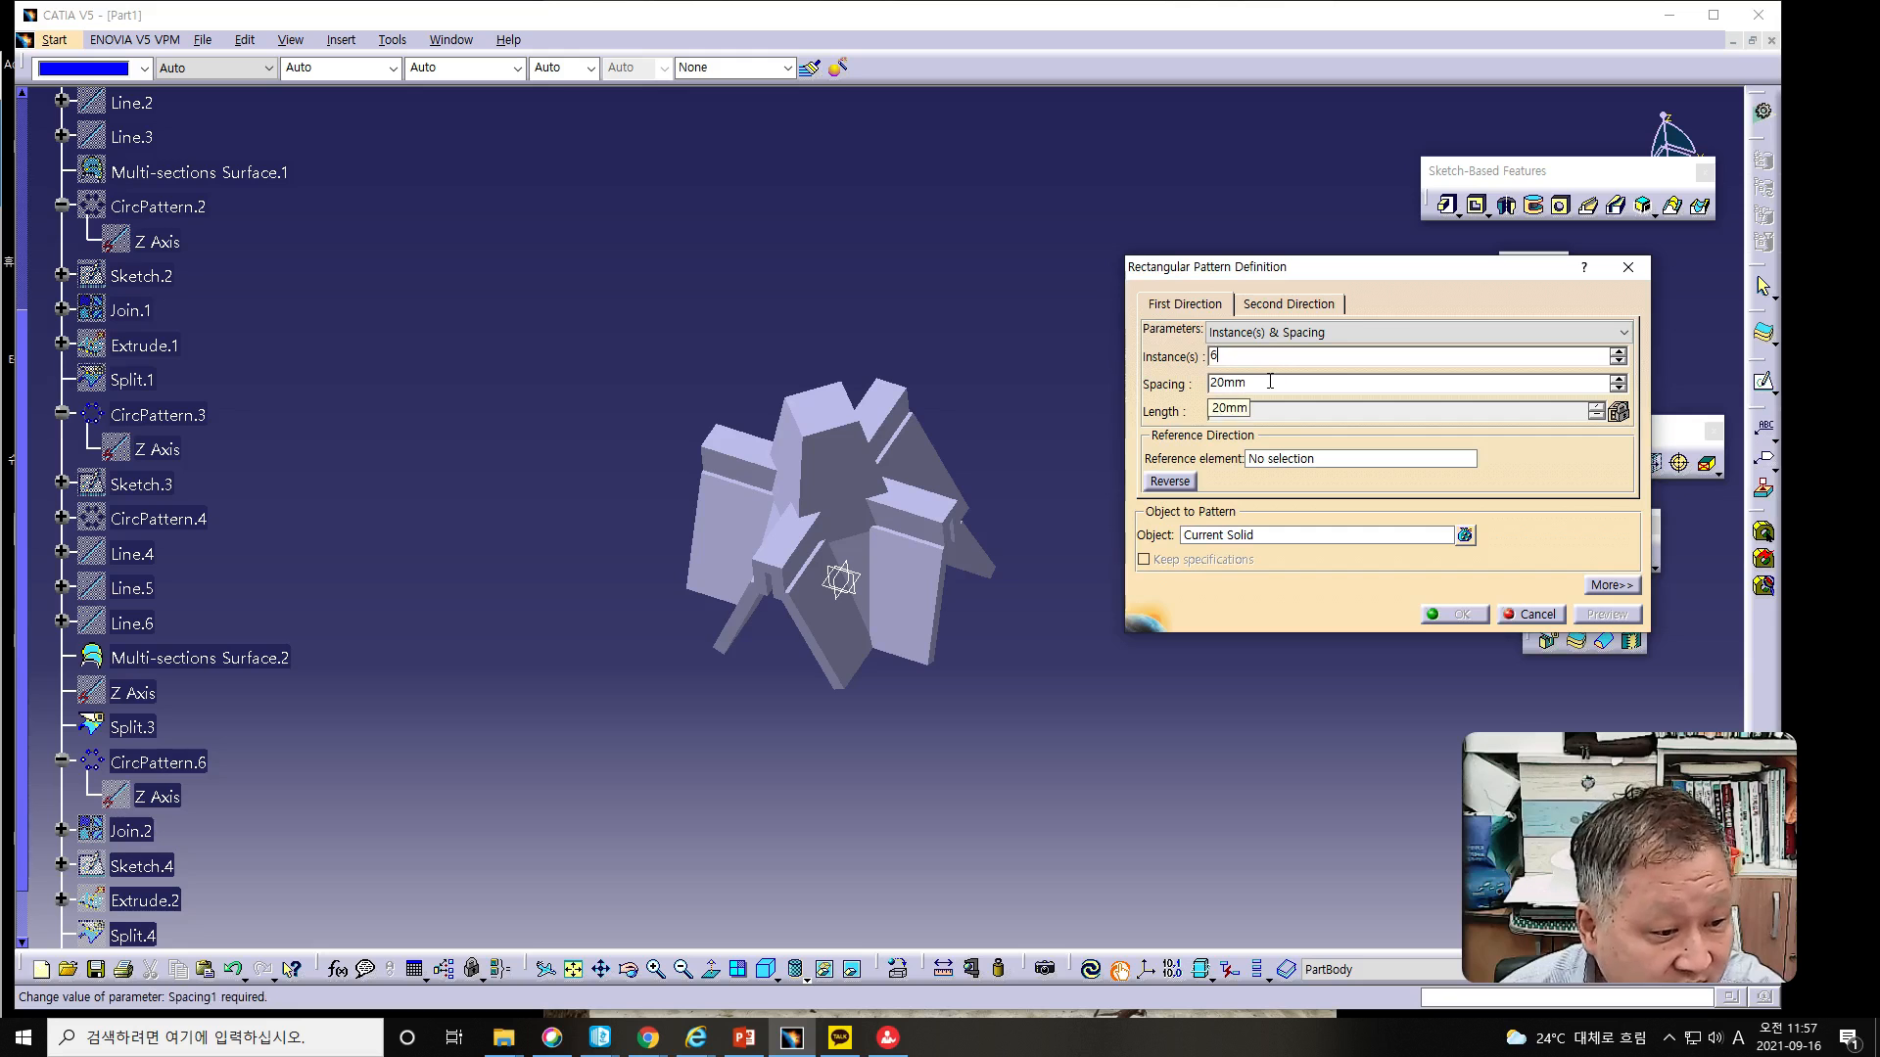
click(1210, 387)
text(3)
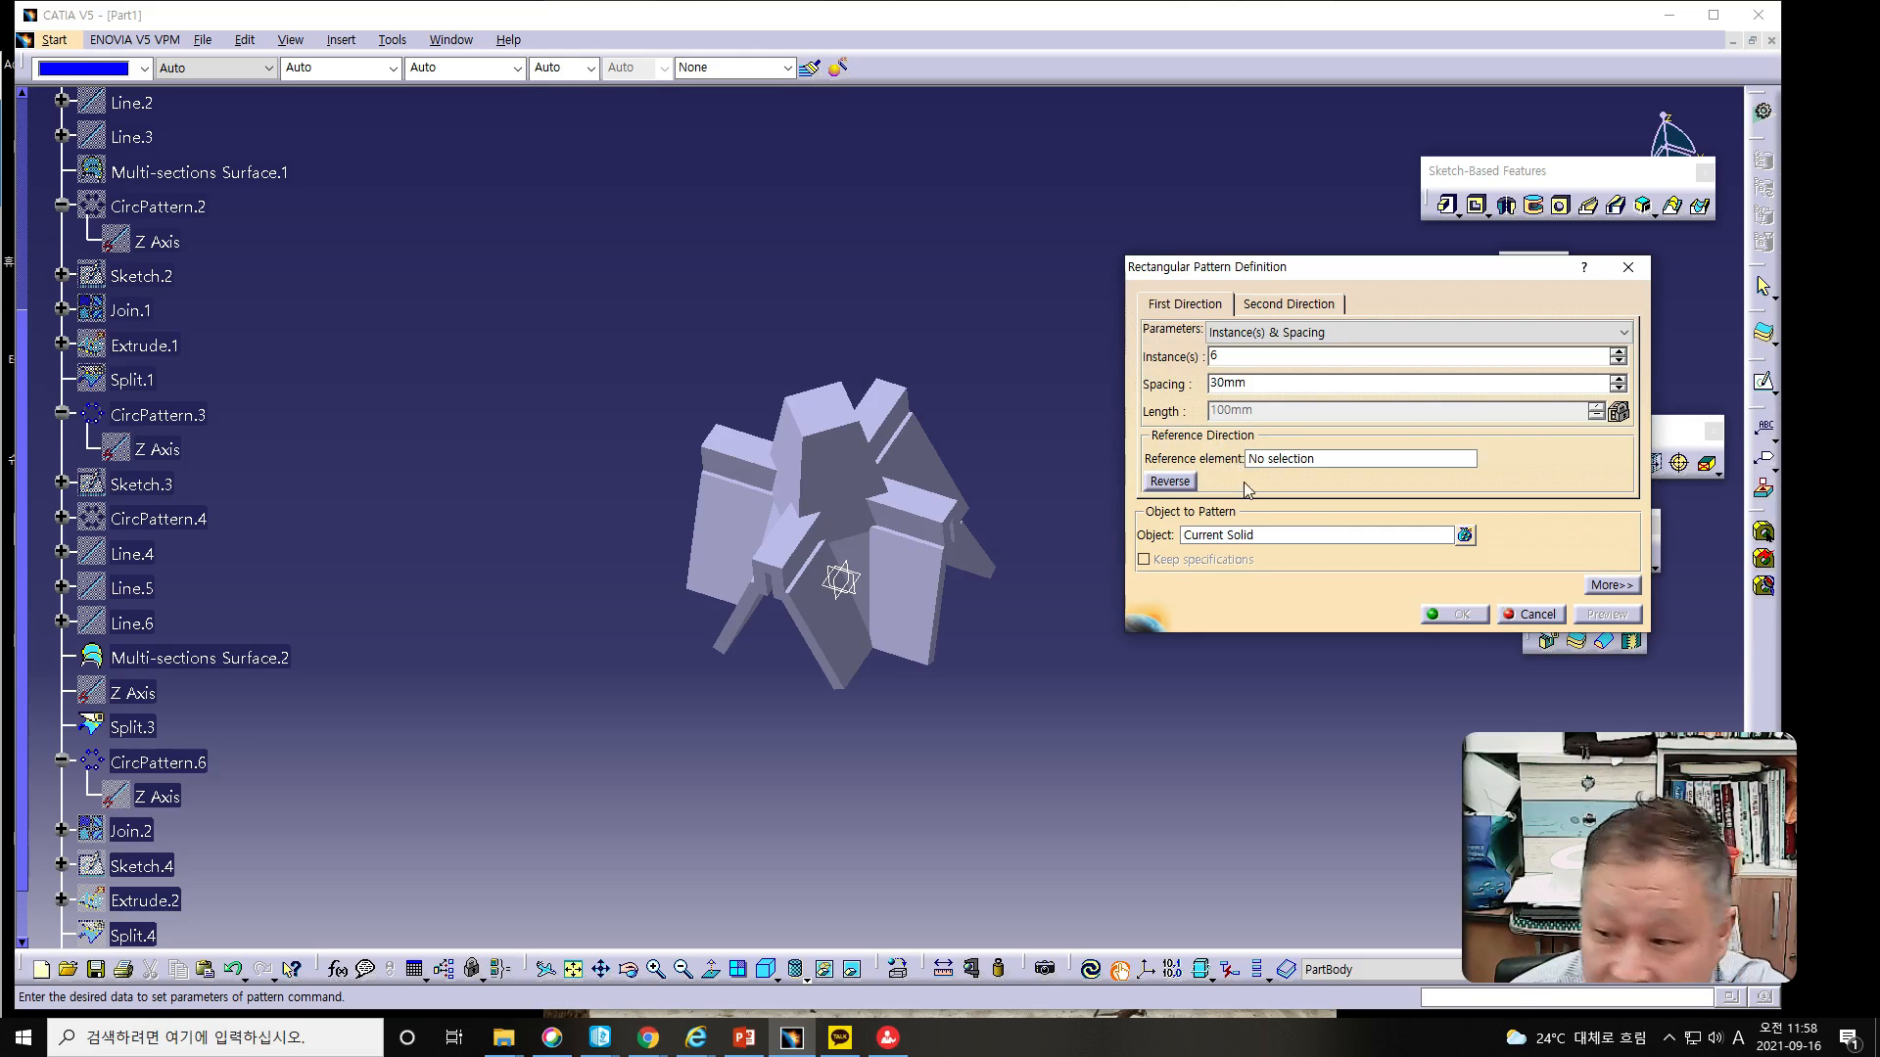
right_click(1265, 459)
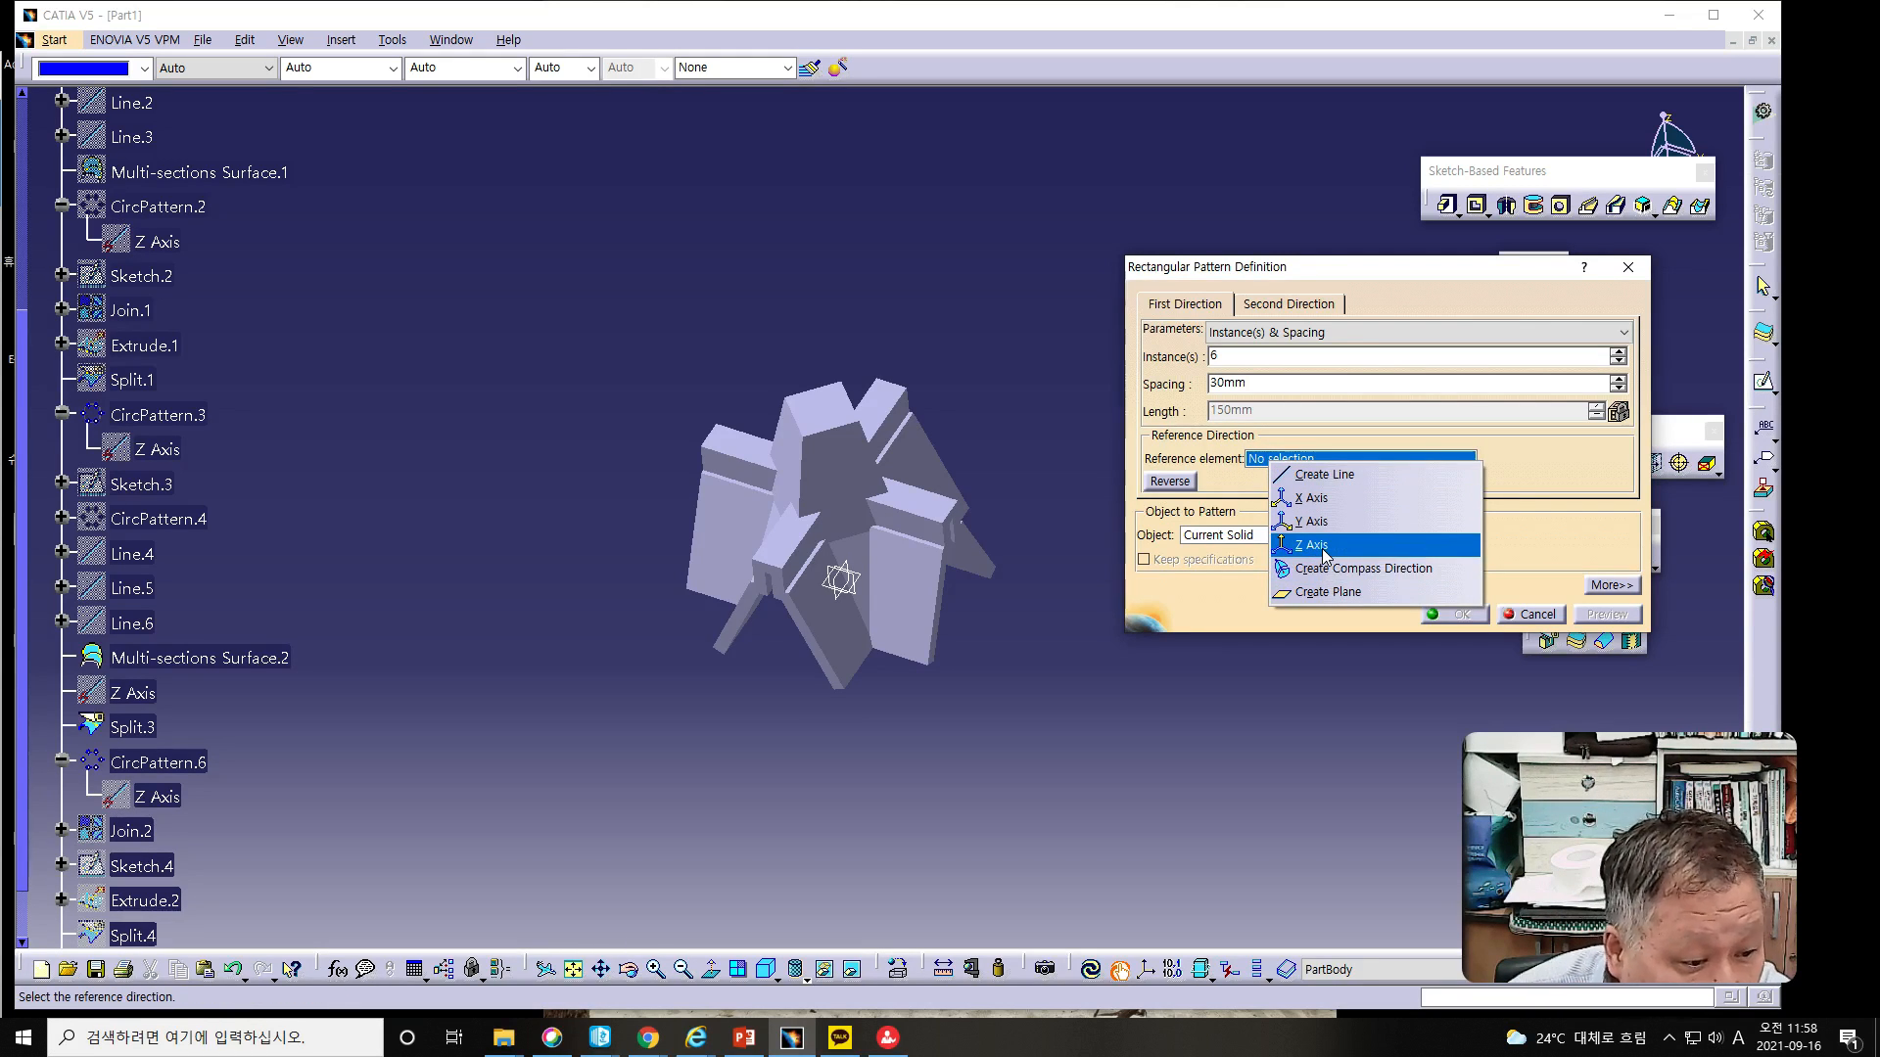
click(1362, 256)
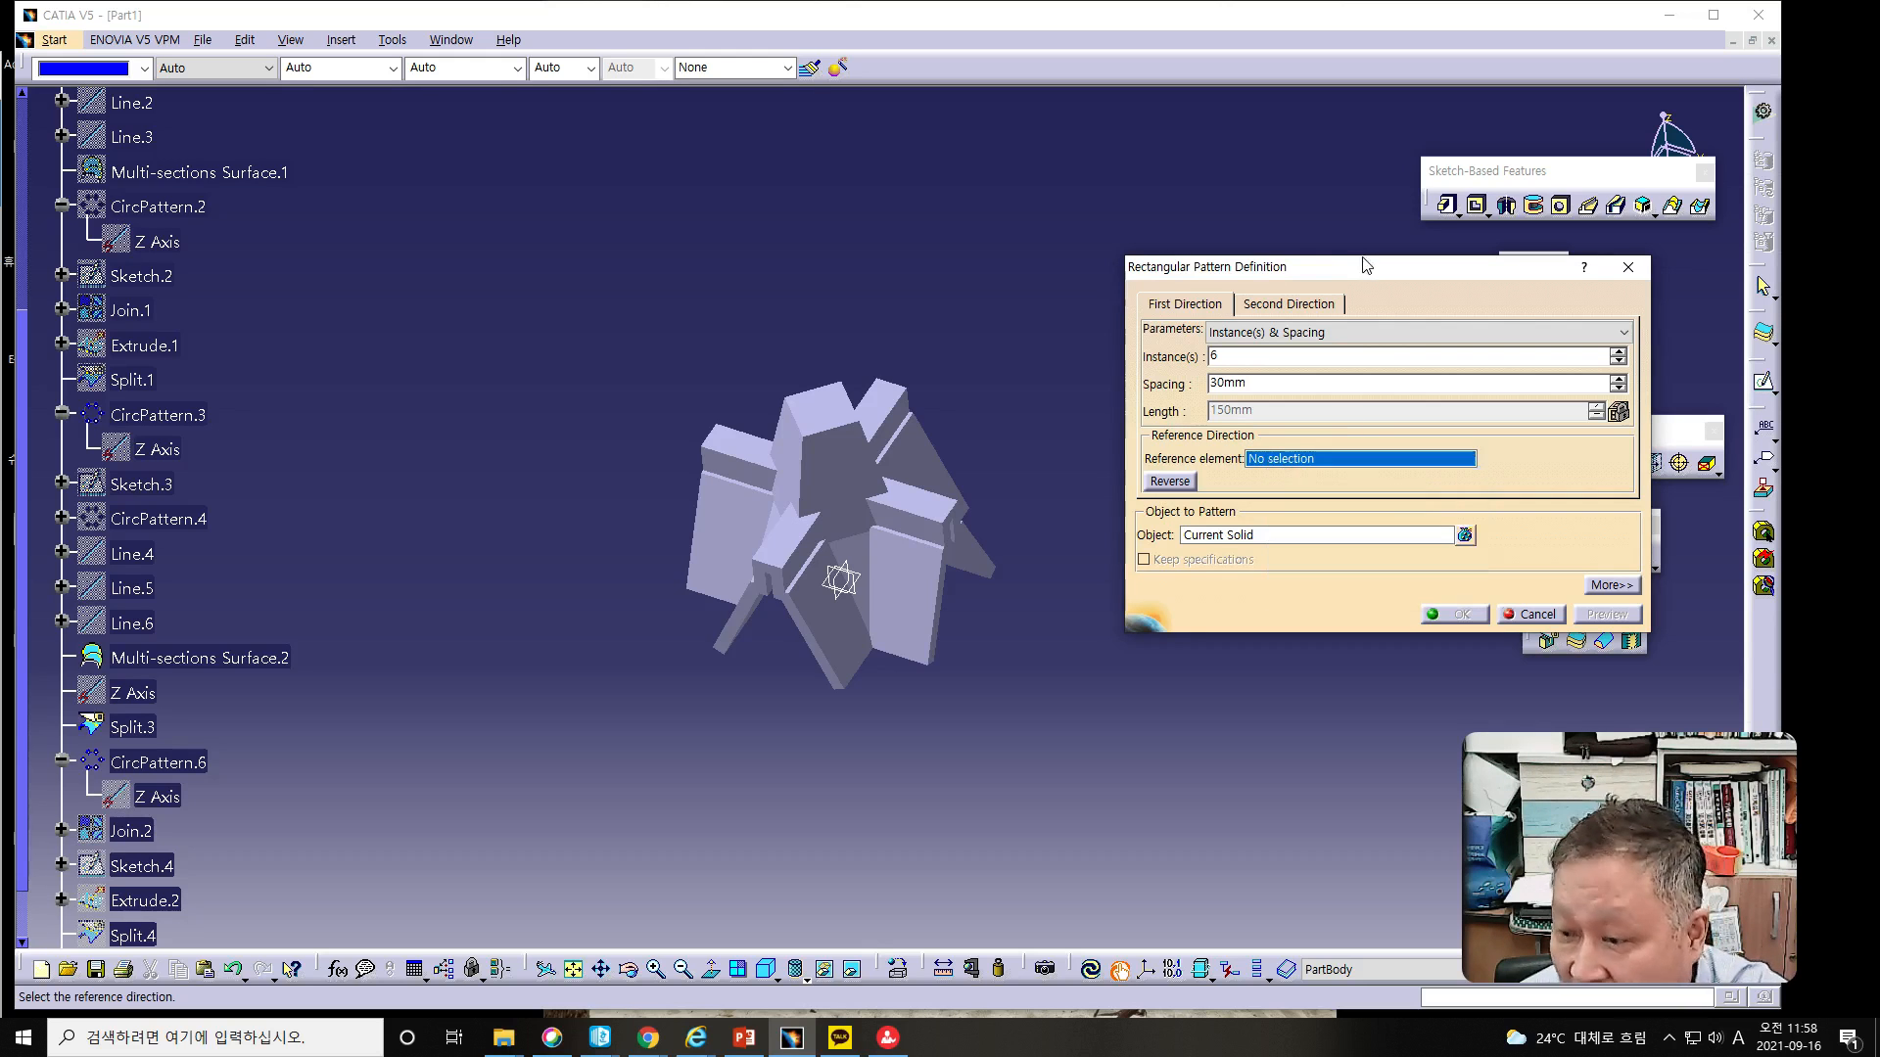
drag(22, 337, 39, 68)
click(115, 140)
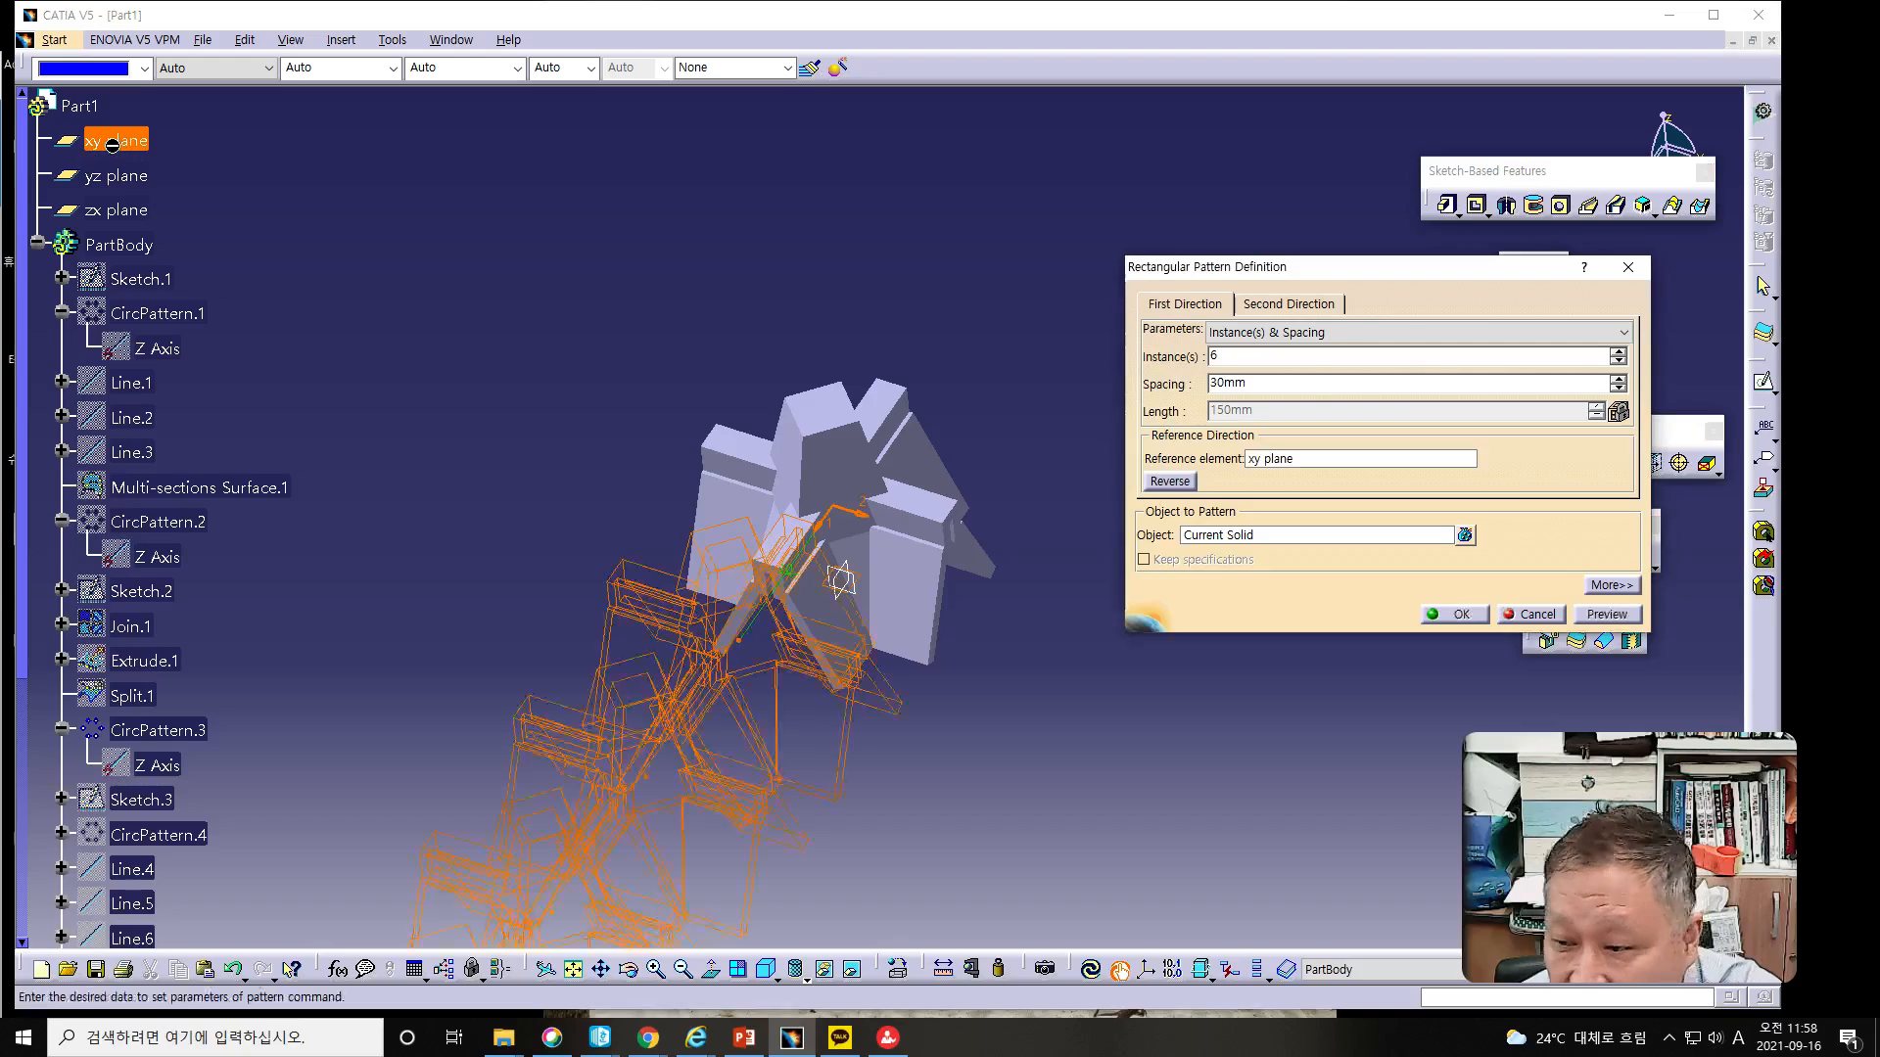
middle_drag(577, 529, 576, 228)
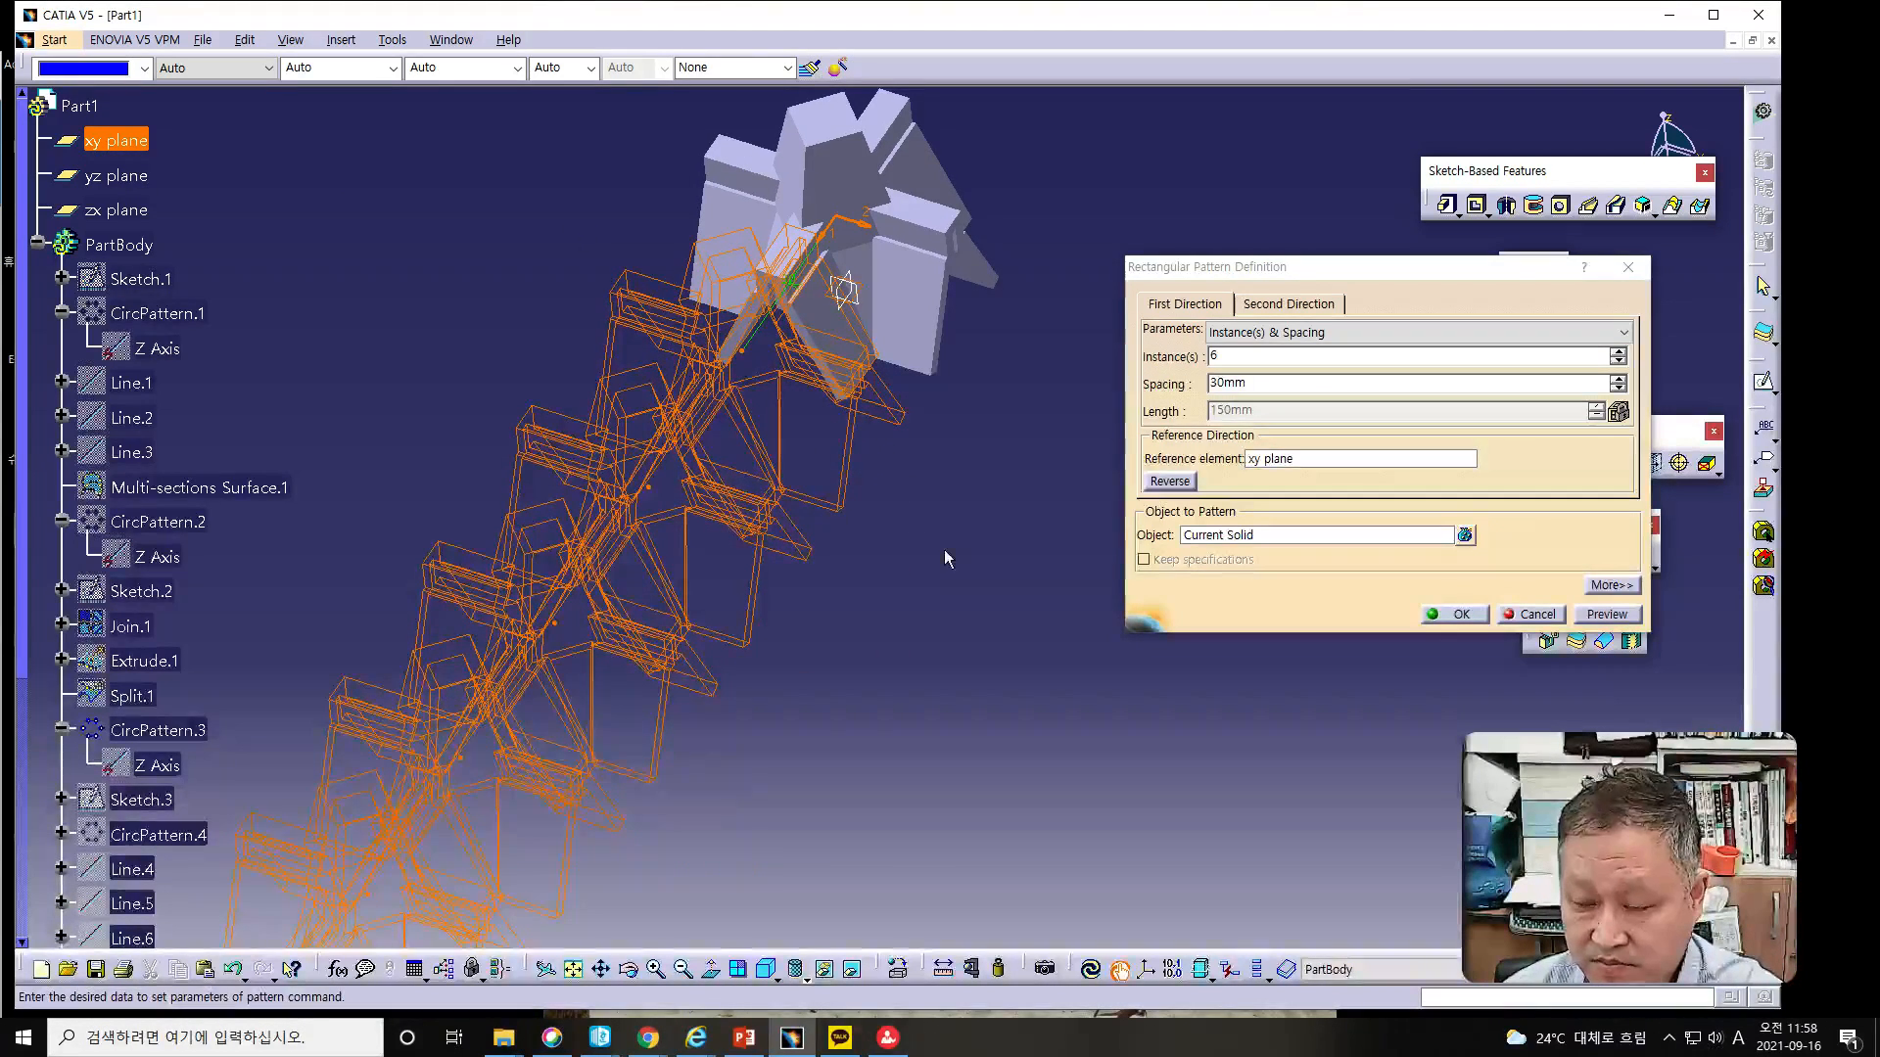
ctrl+middle_drag(940, 532, 607, 480)
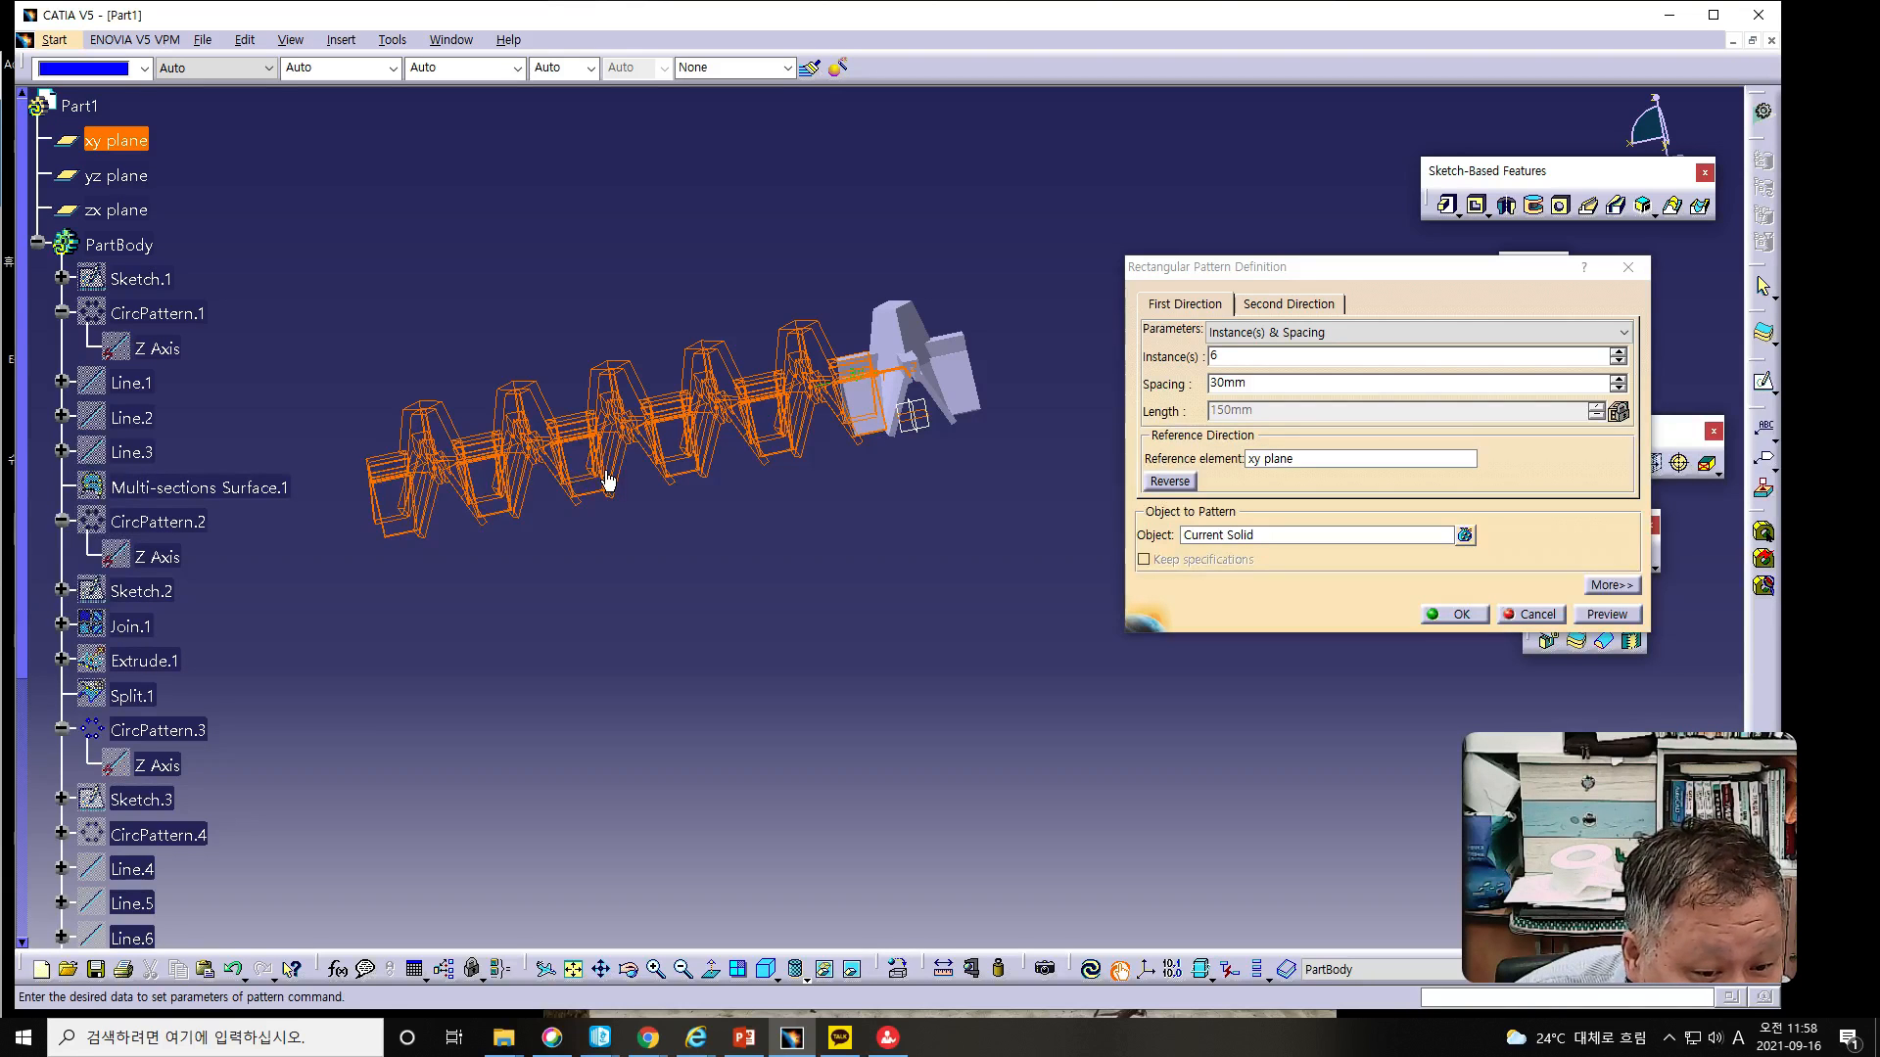
Step: Define the pattern's second direction with 6 instances at 30 mm spacing
click(1286, 305)
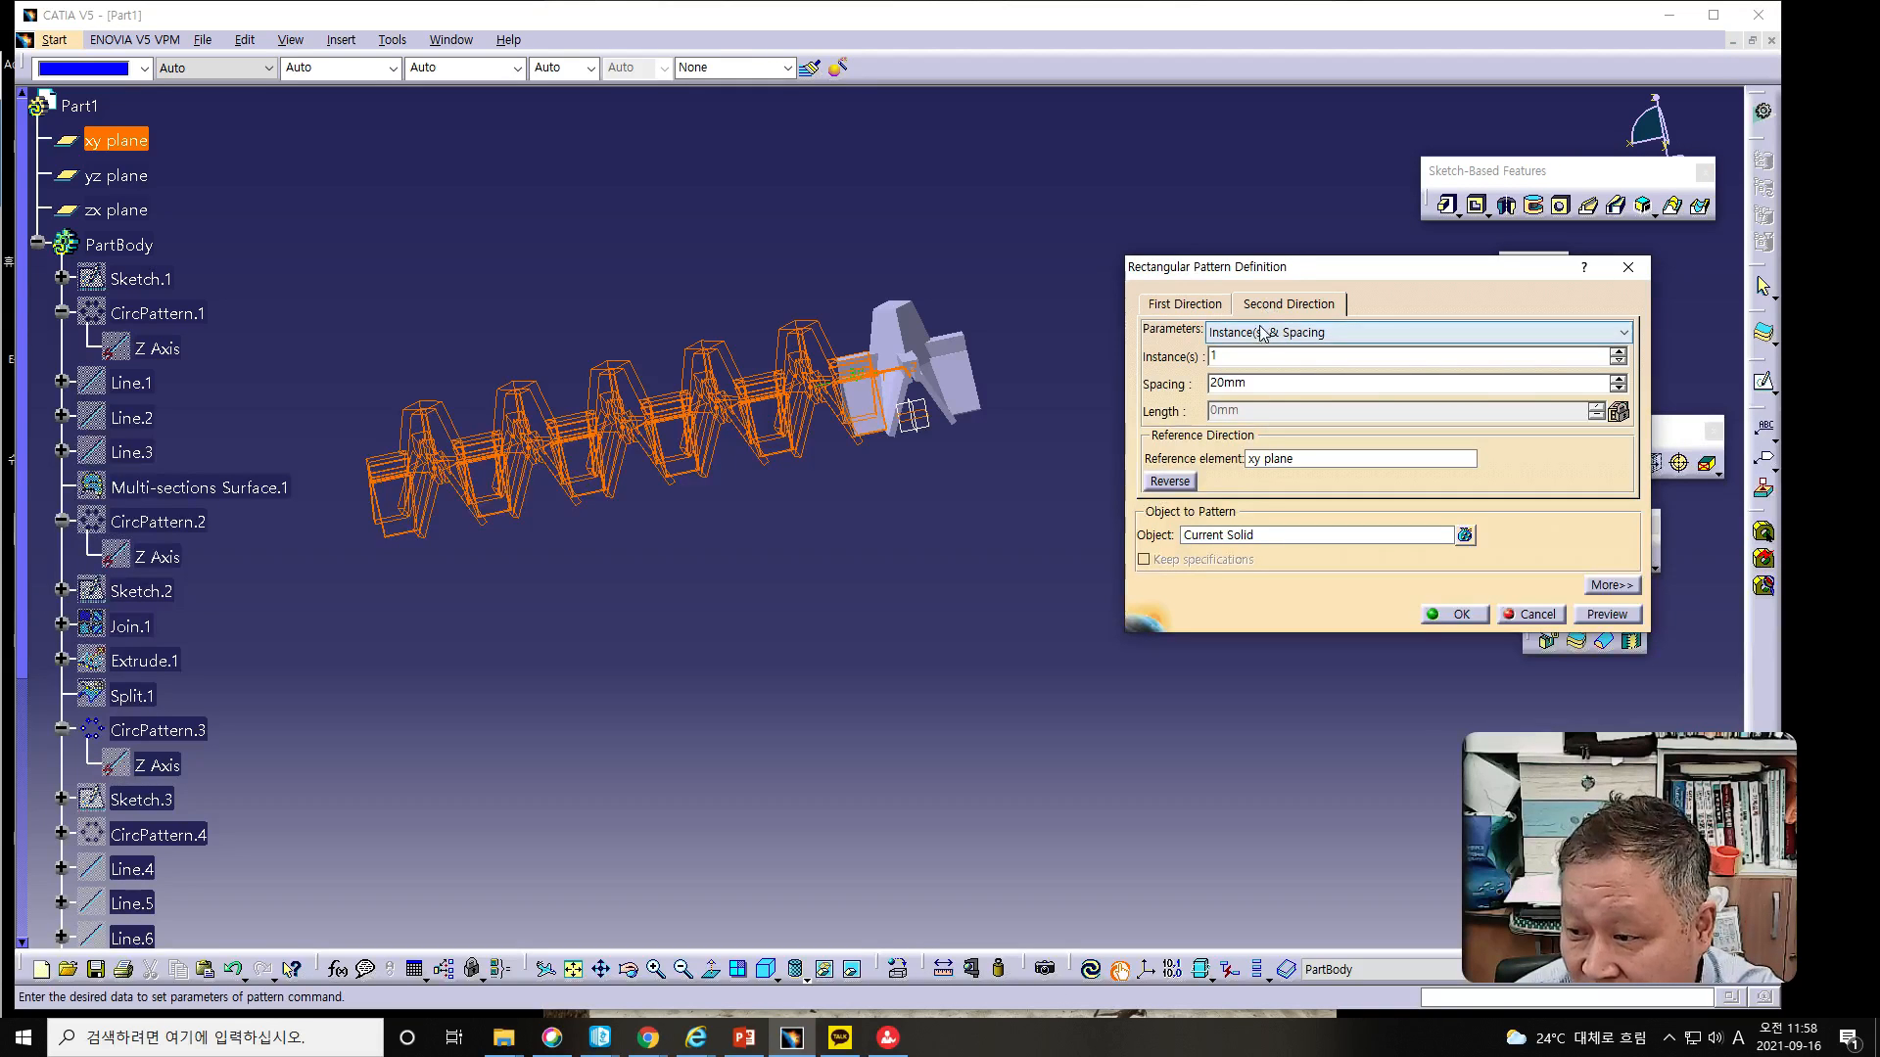
double_click(1216, 357)
text(6)
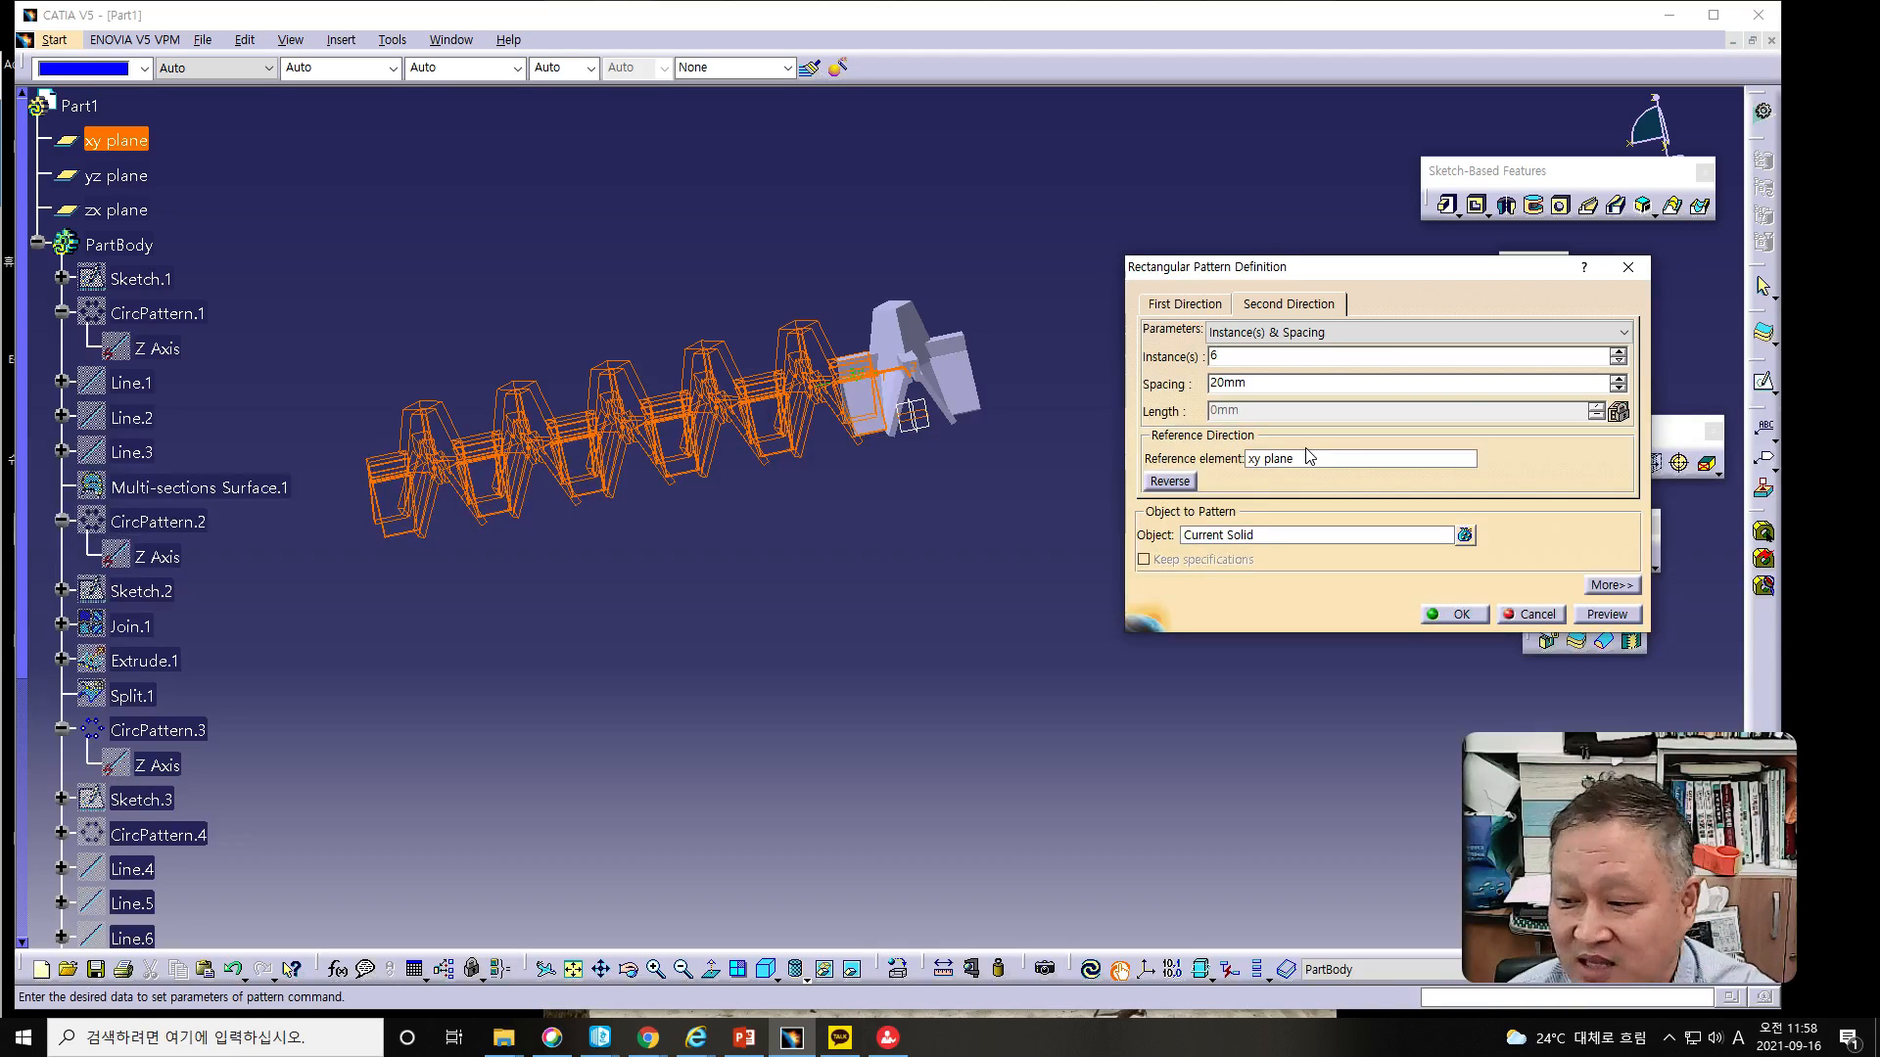
click(1216, 384)
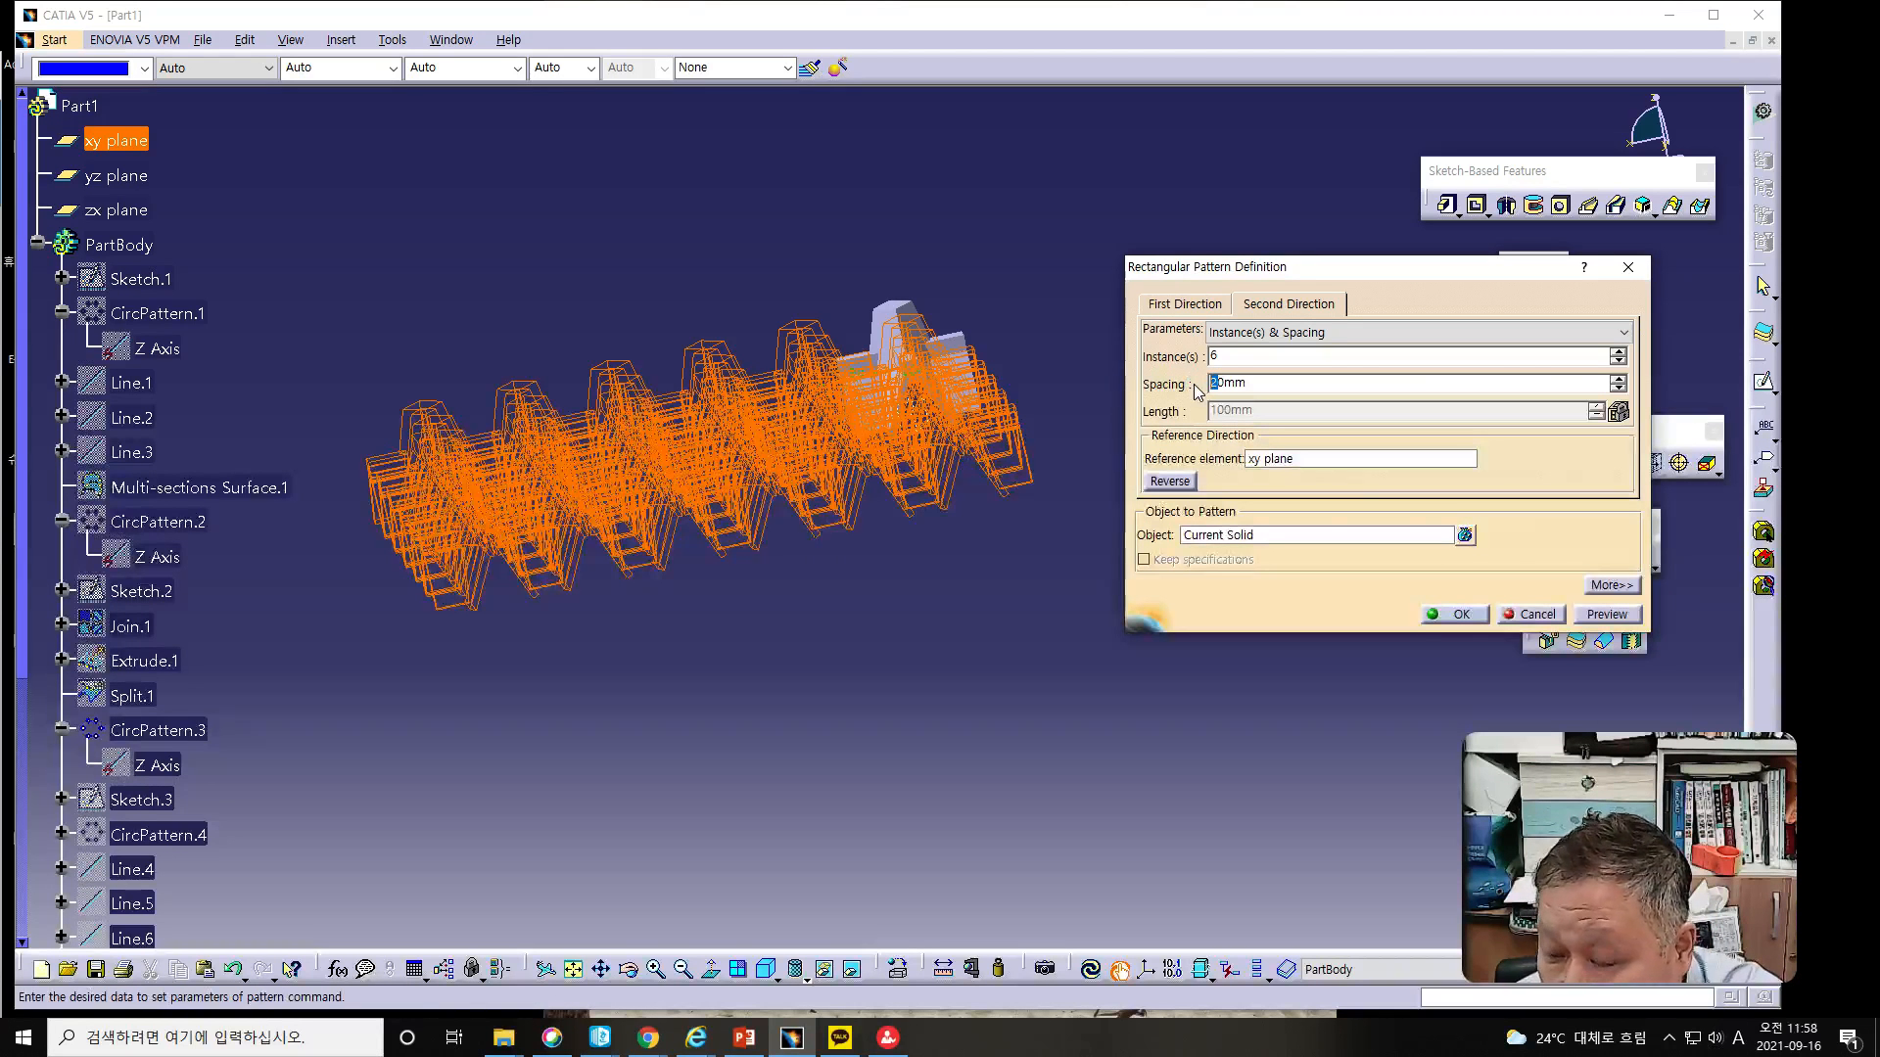
text(3)
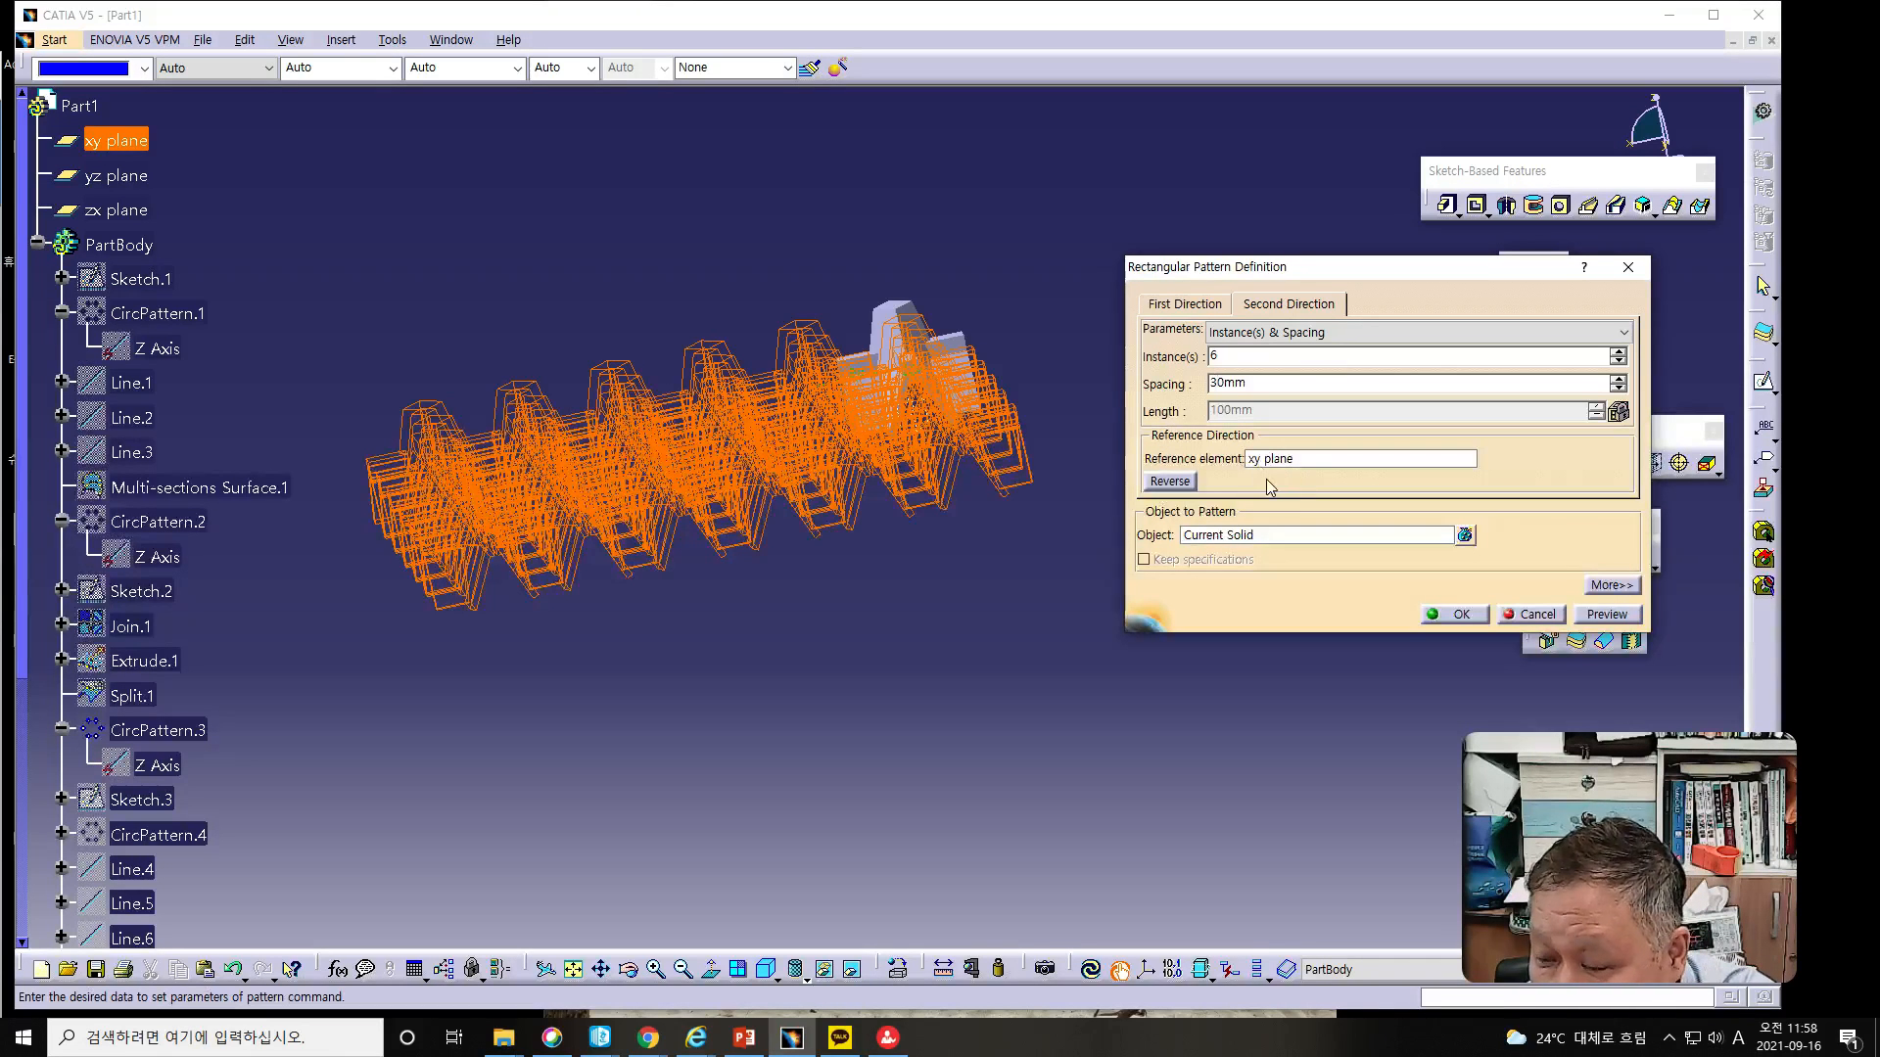
middle_drag(648, 541, 662, 670)
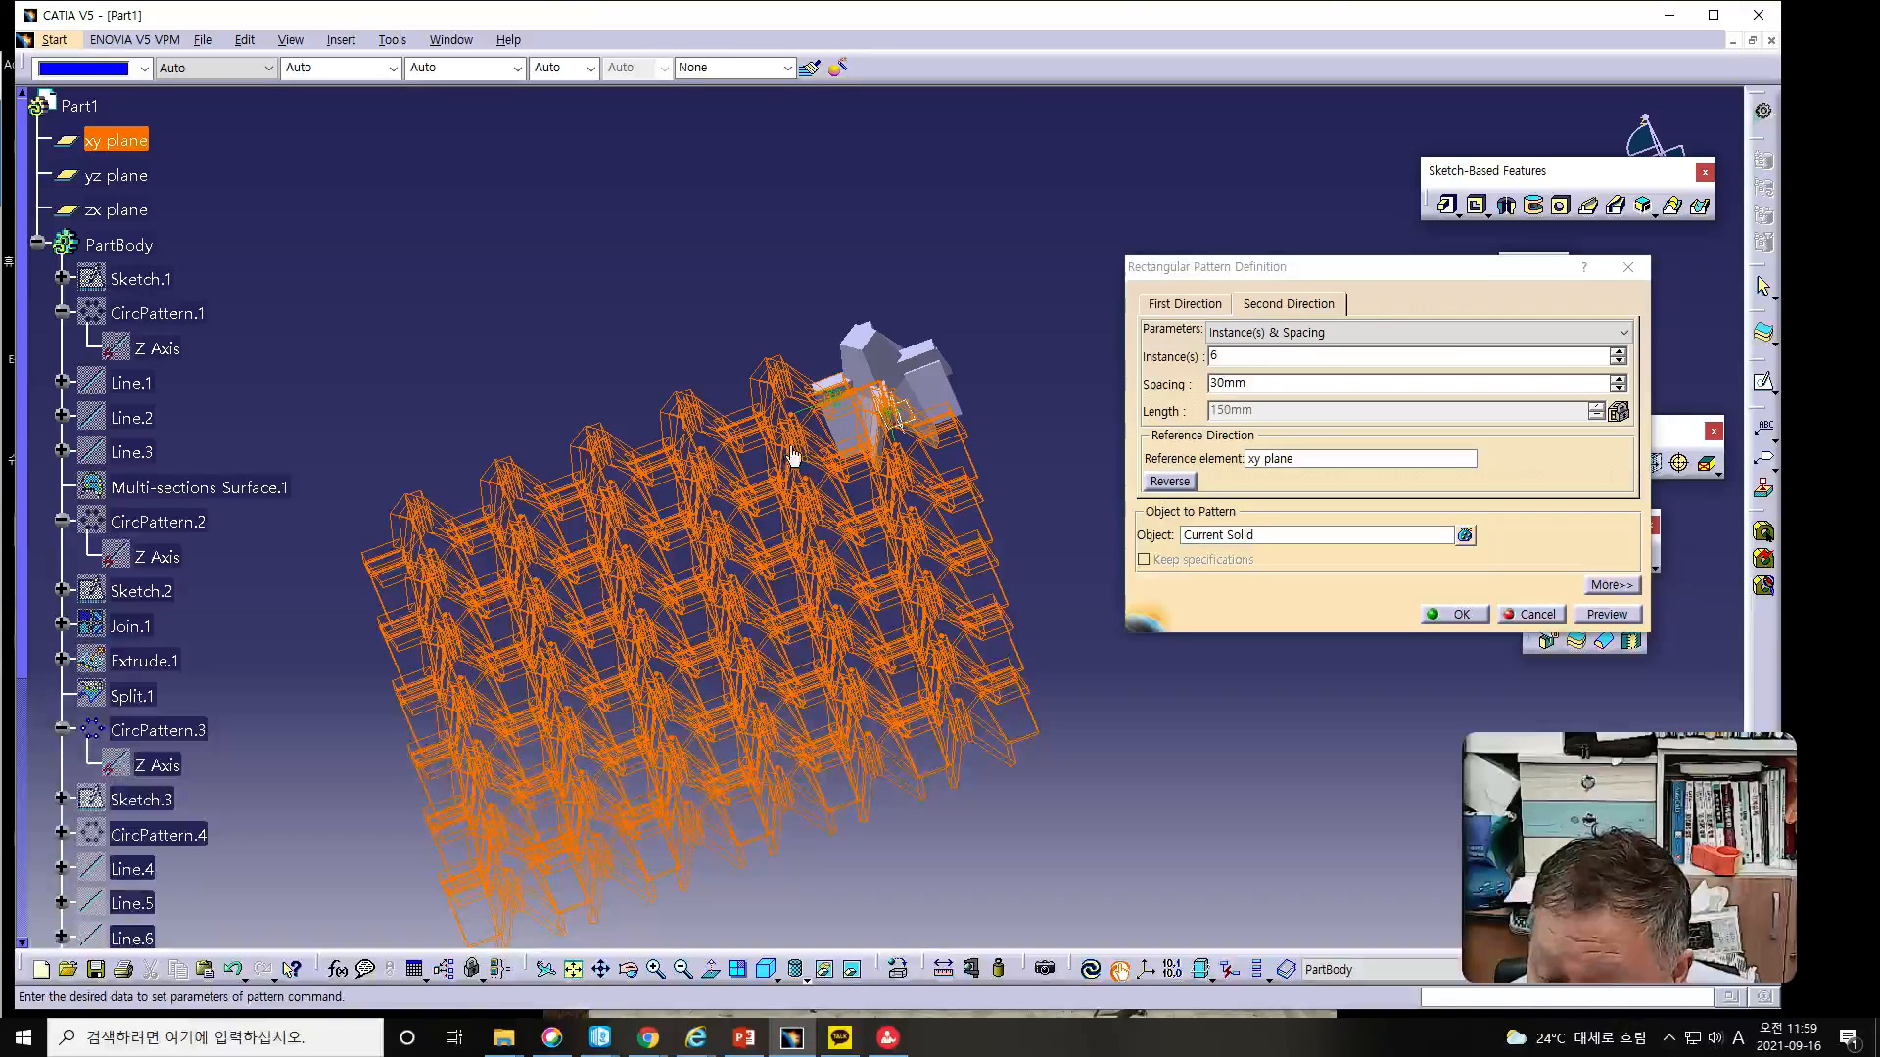
middle_drag(534, 714, 686, 697)
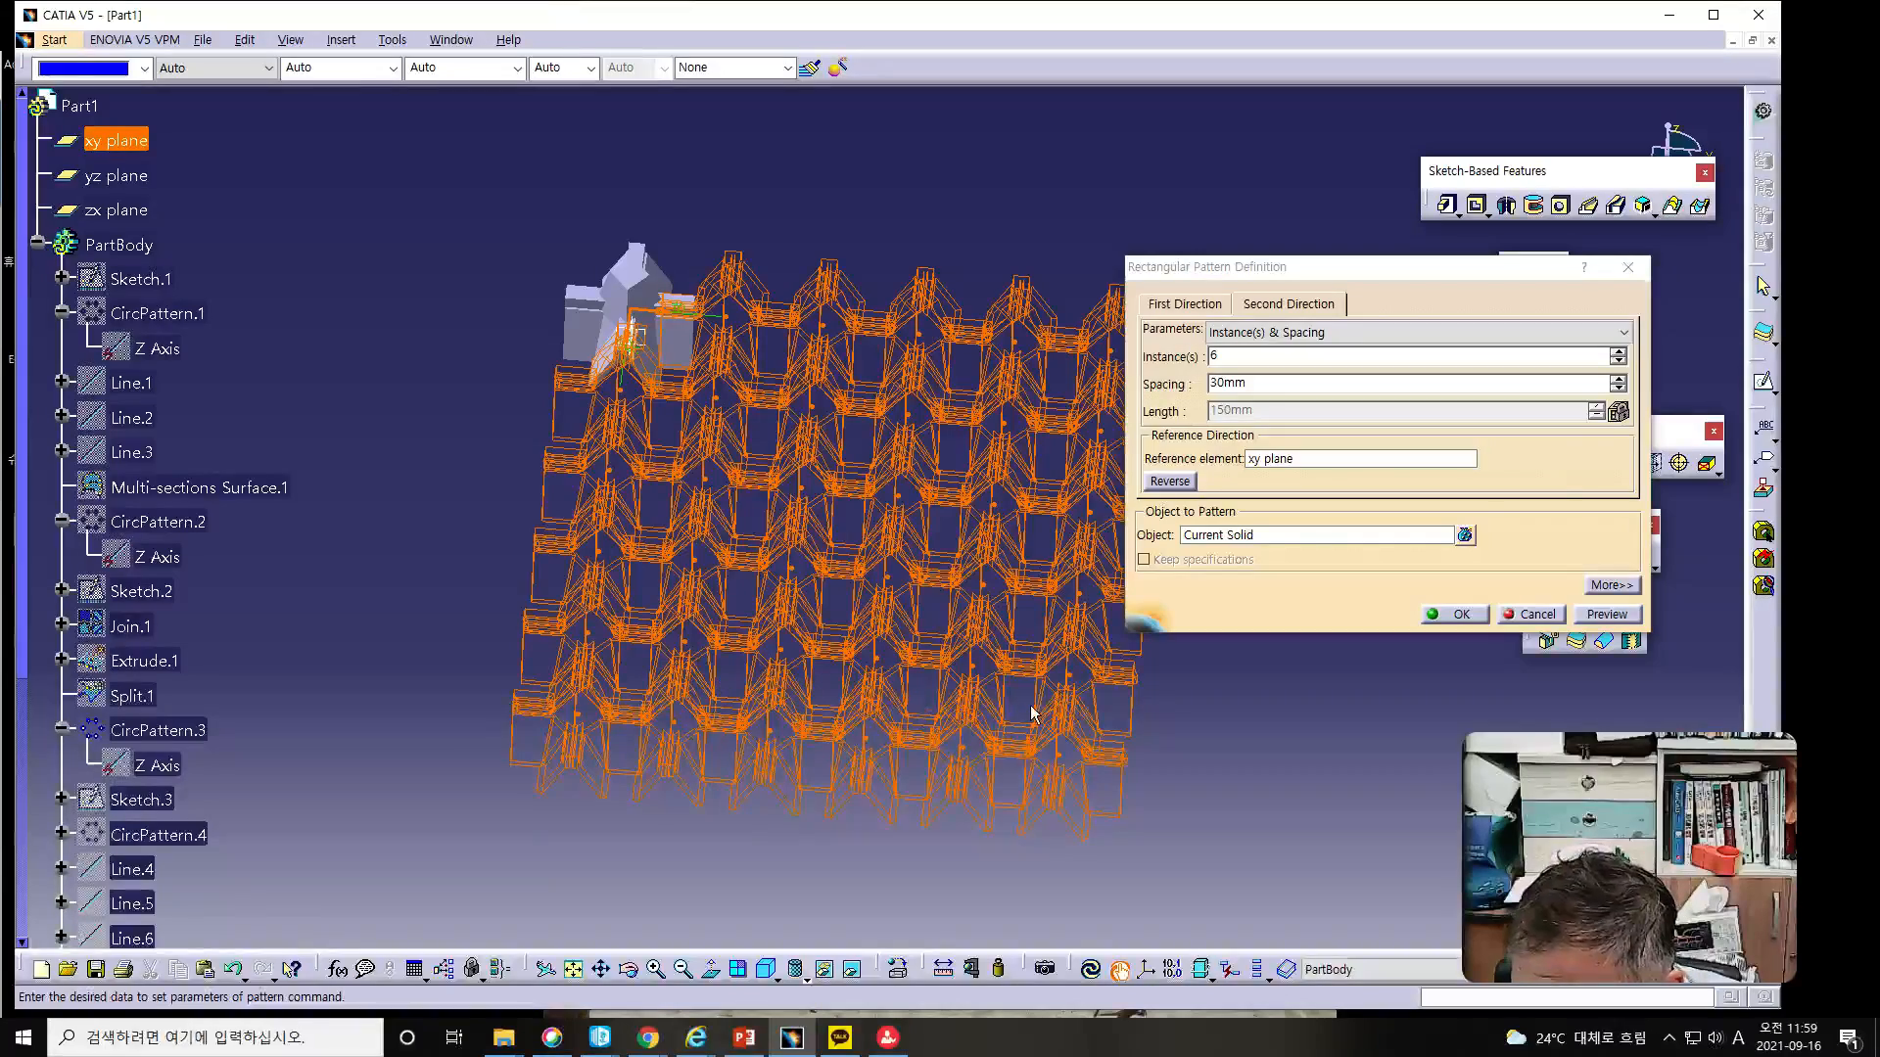
middle_drag(1043, 784, 921, 857)
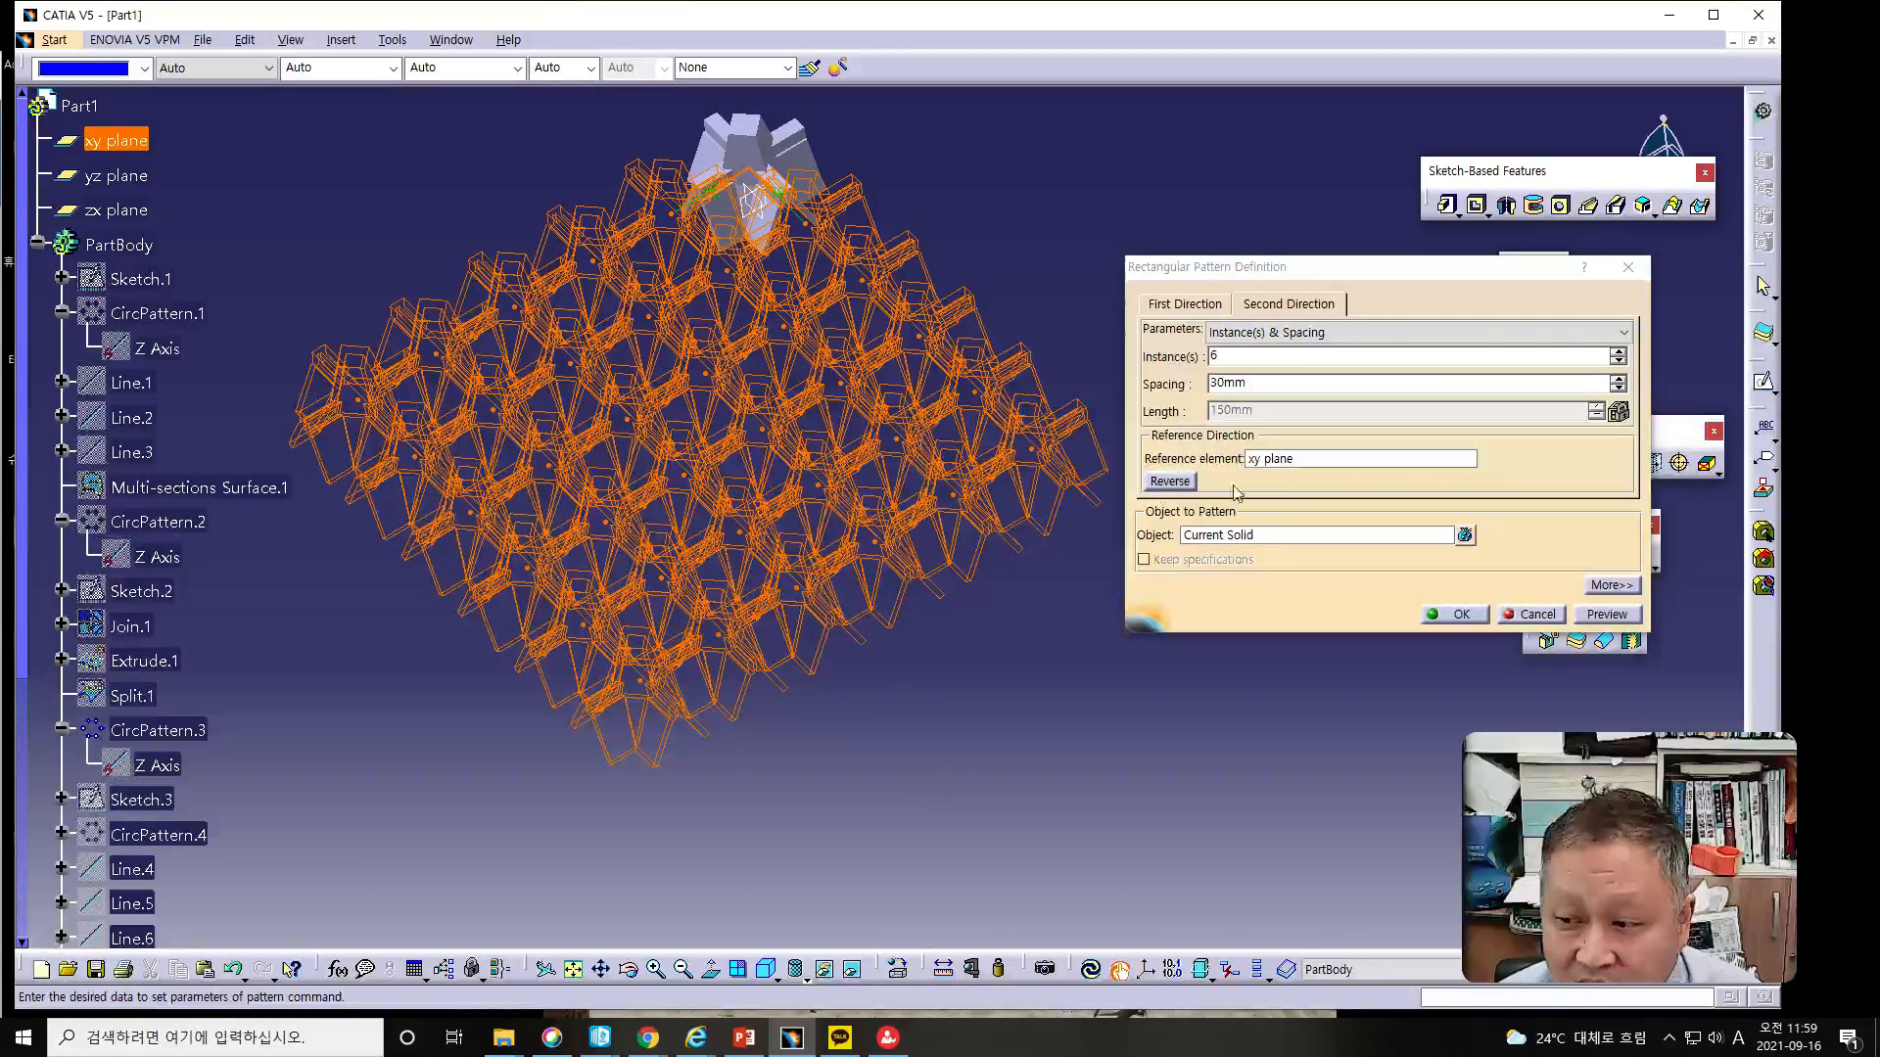
Step: Set the second direction's instances to 7, preview the pattern and create it
double_click(1236, 356)
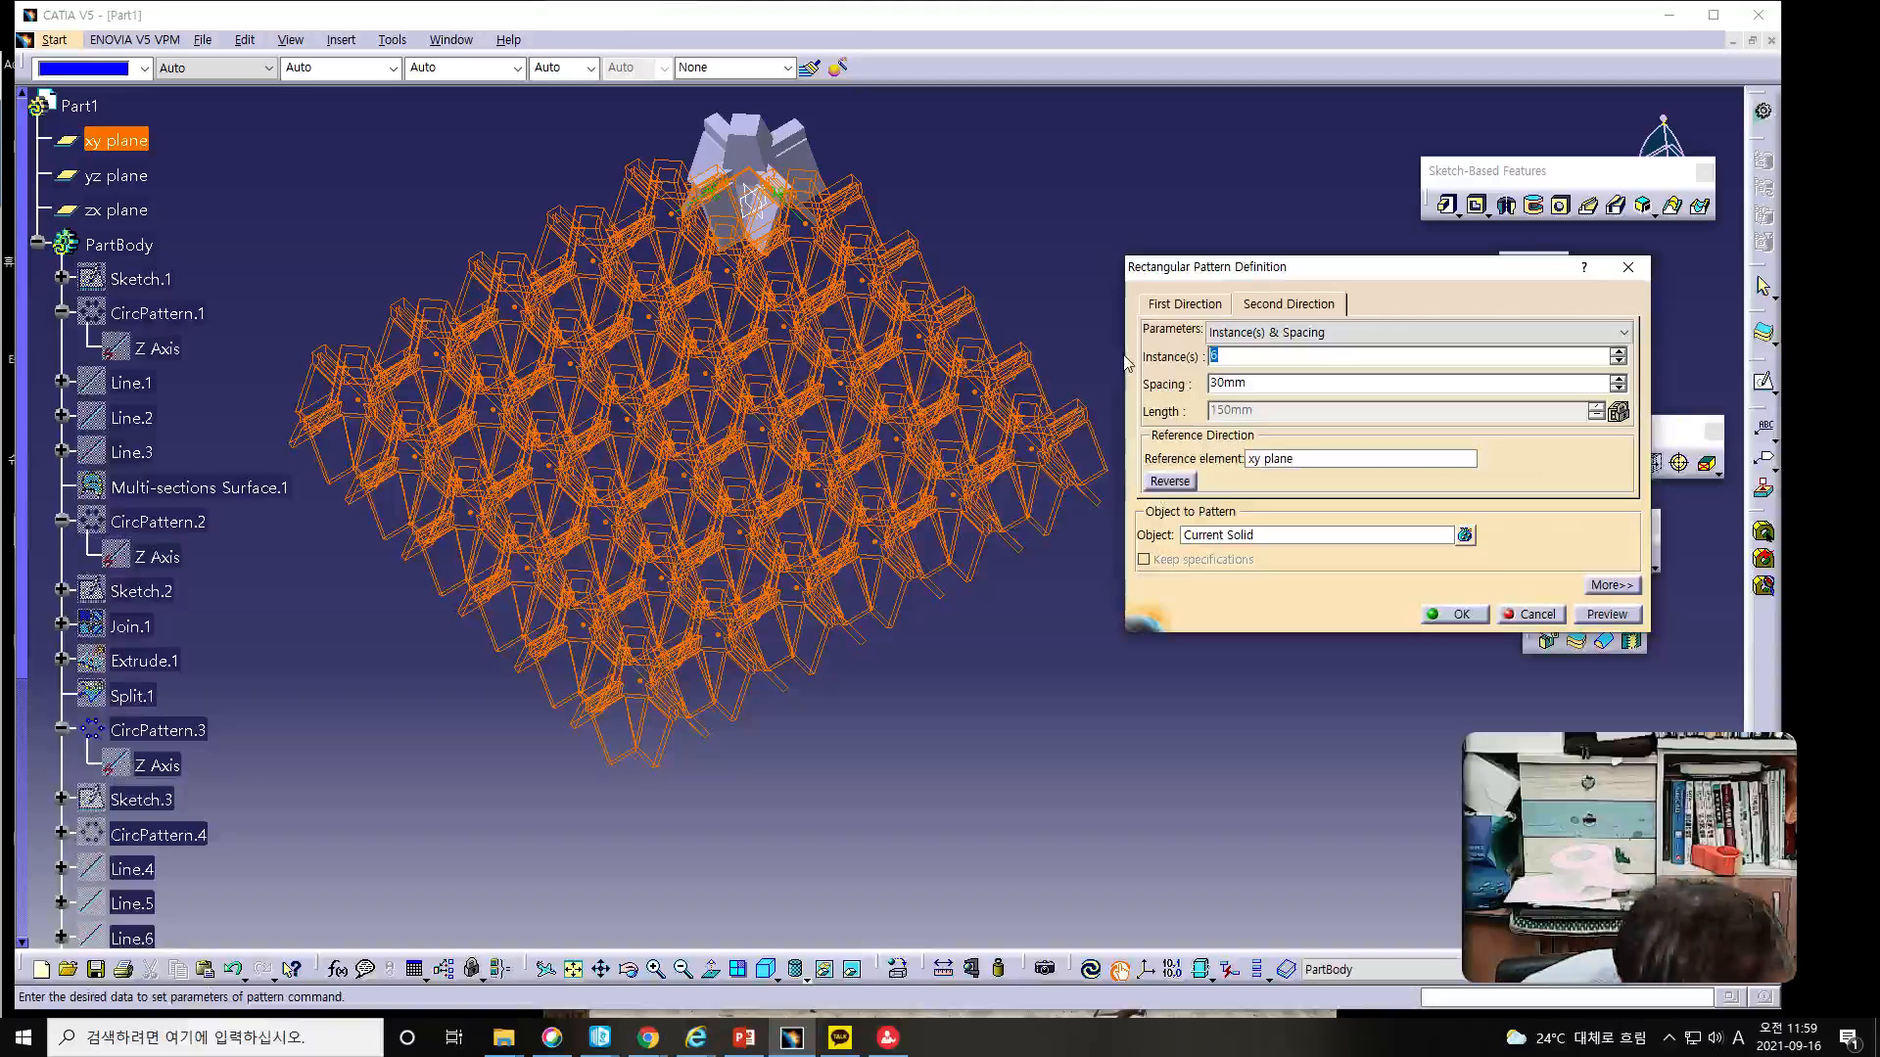
text(7)
click(1608, 613)
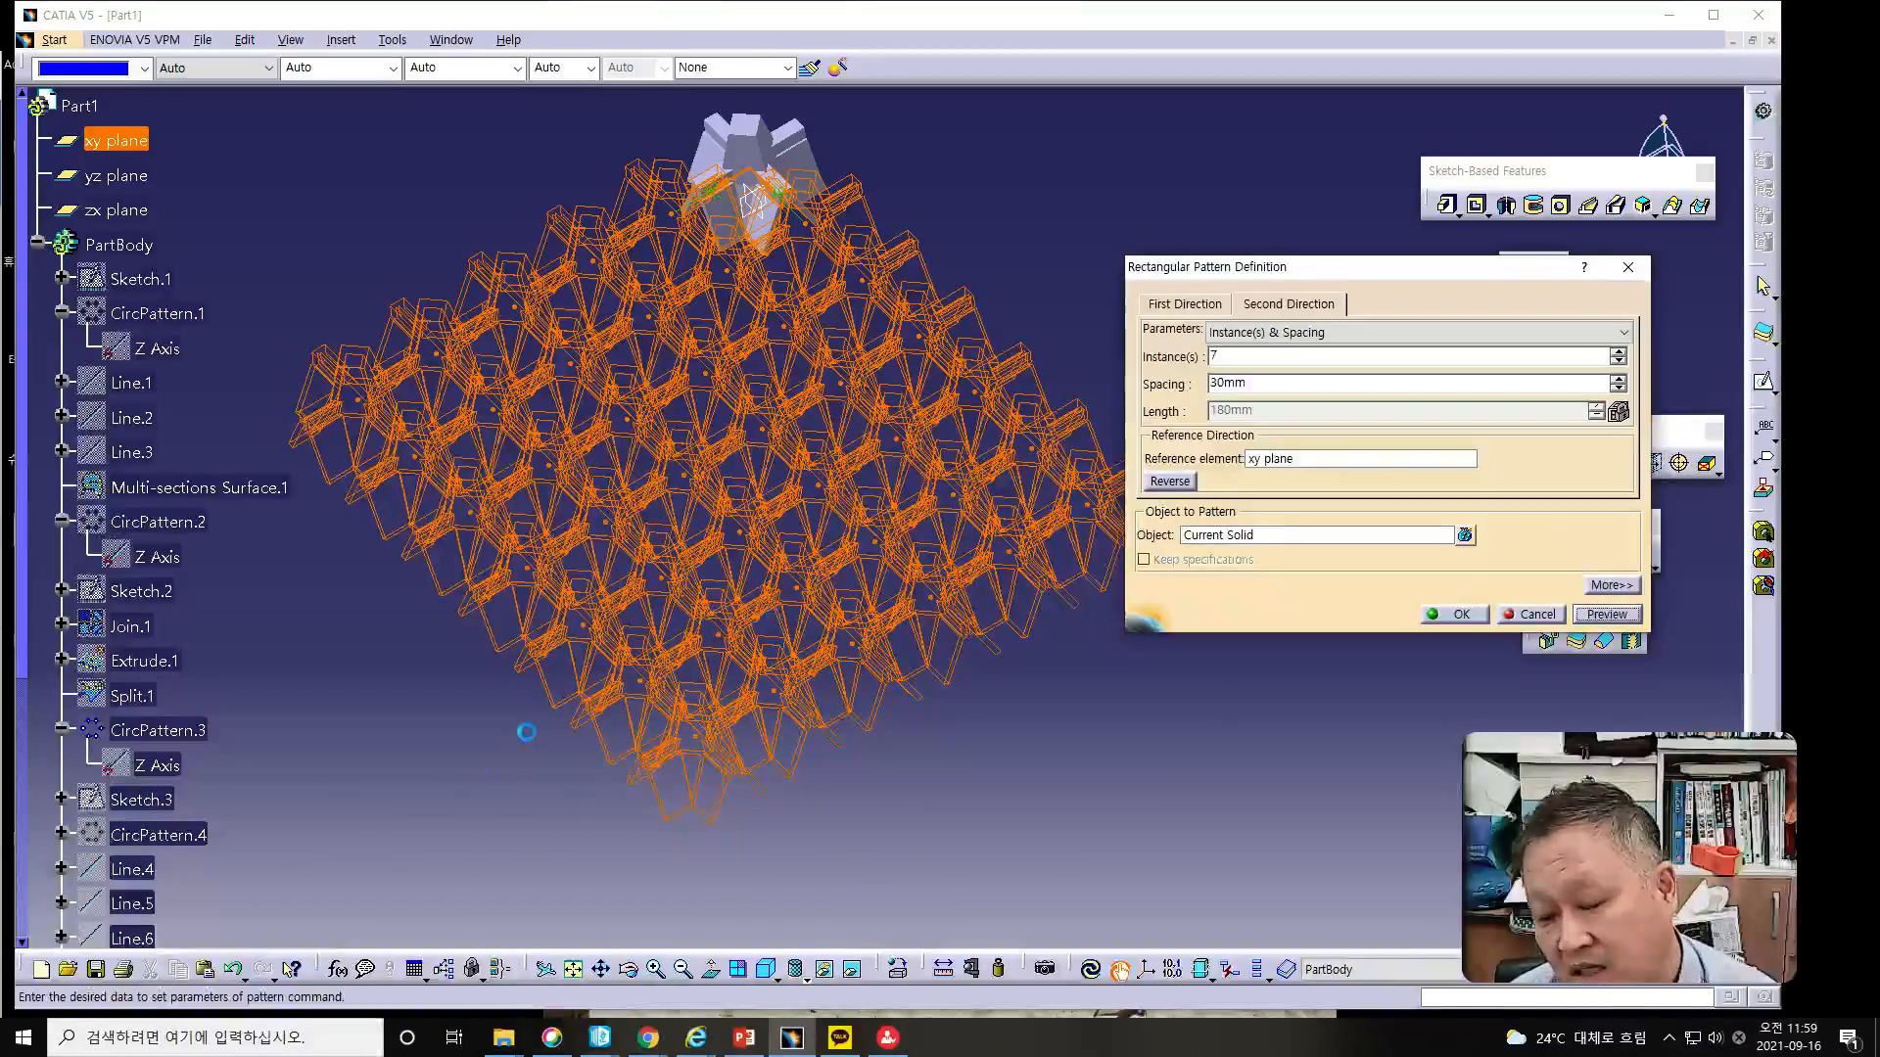
mouse_move(534, 746)
middle_down()
mouse_move(659, 789)
mouse_move(636, 817)
middle_up()
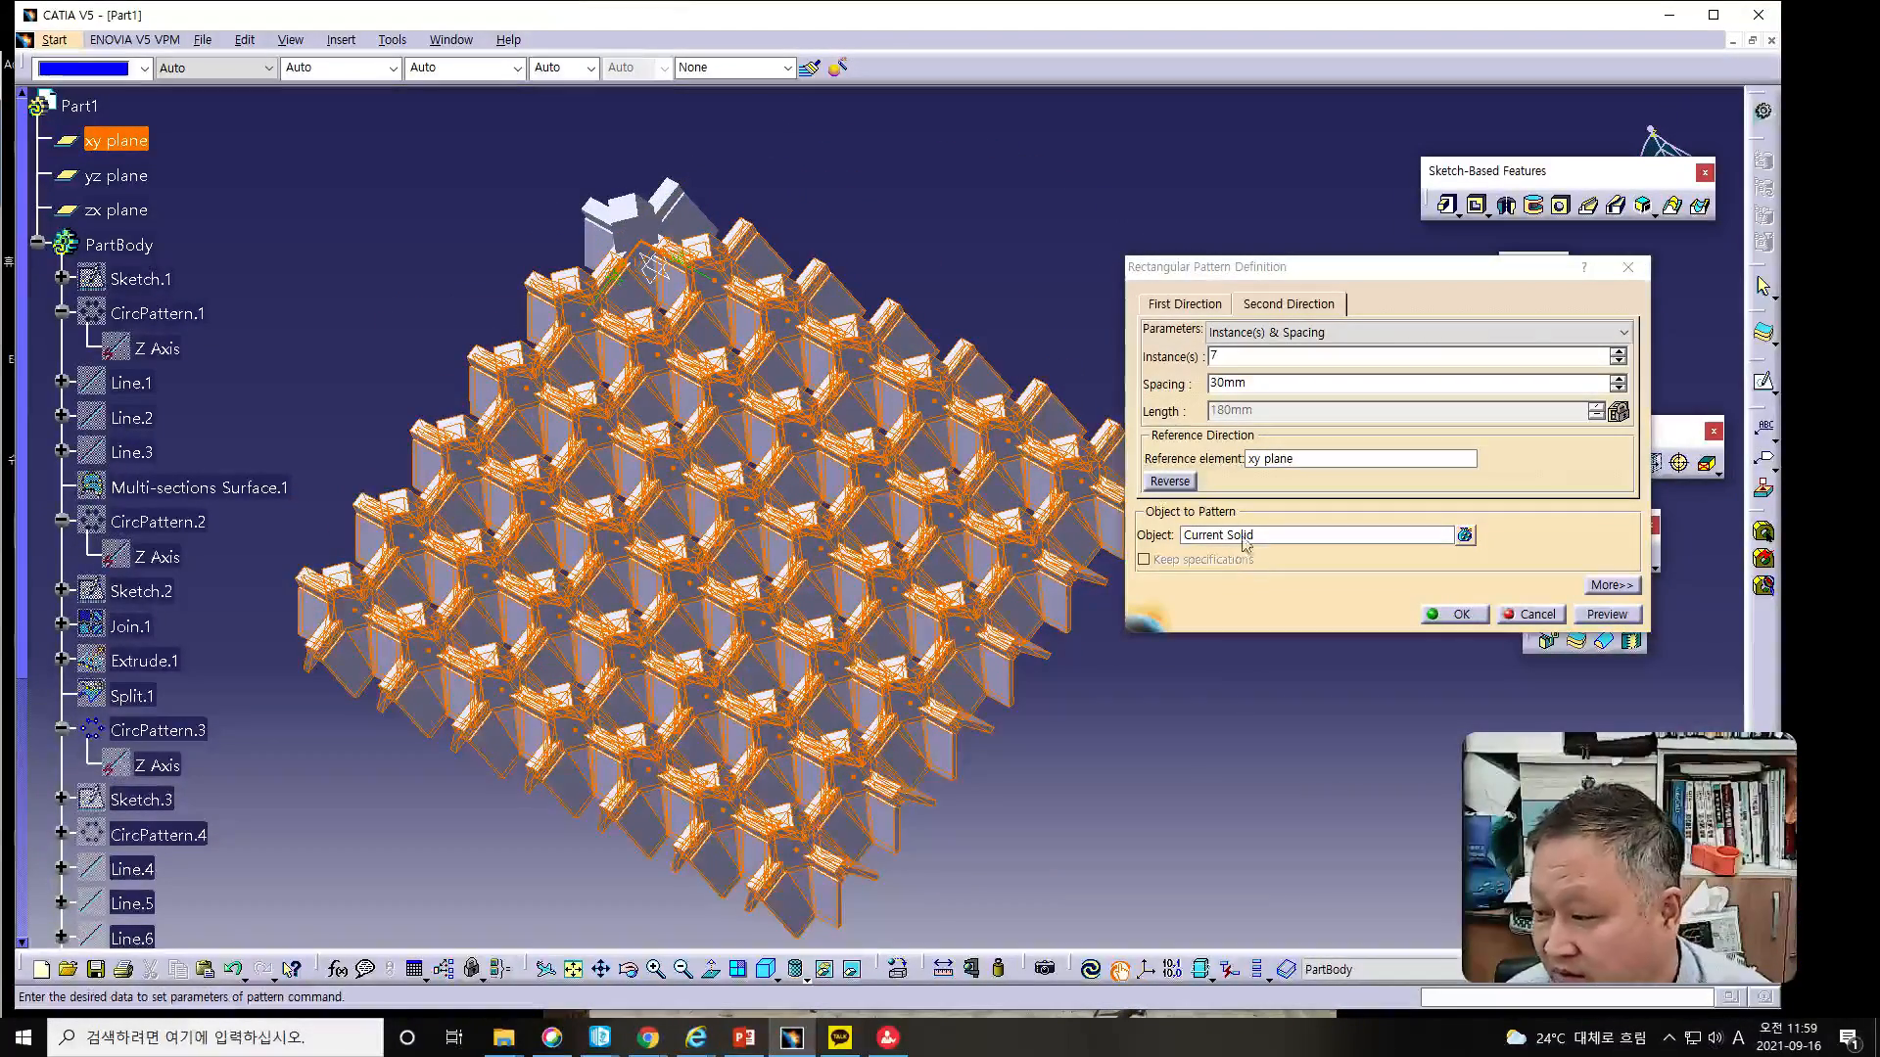
click(1459, 615)
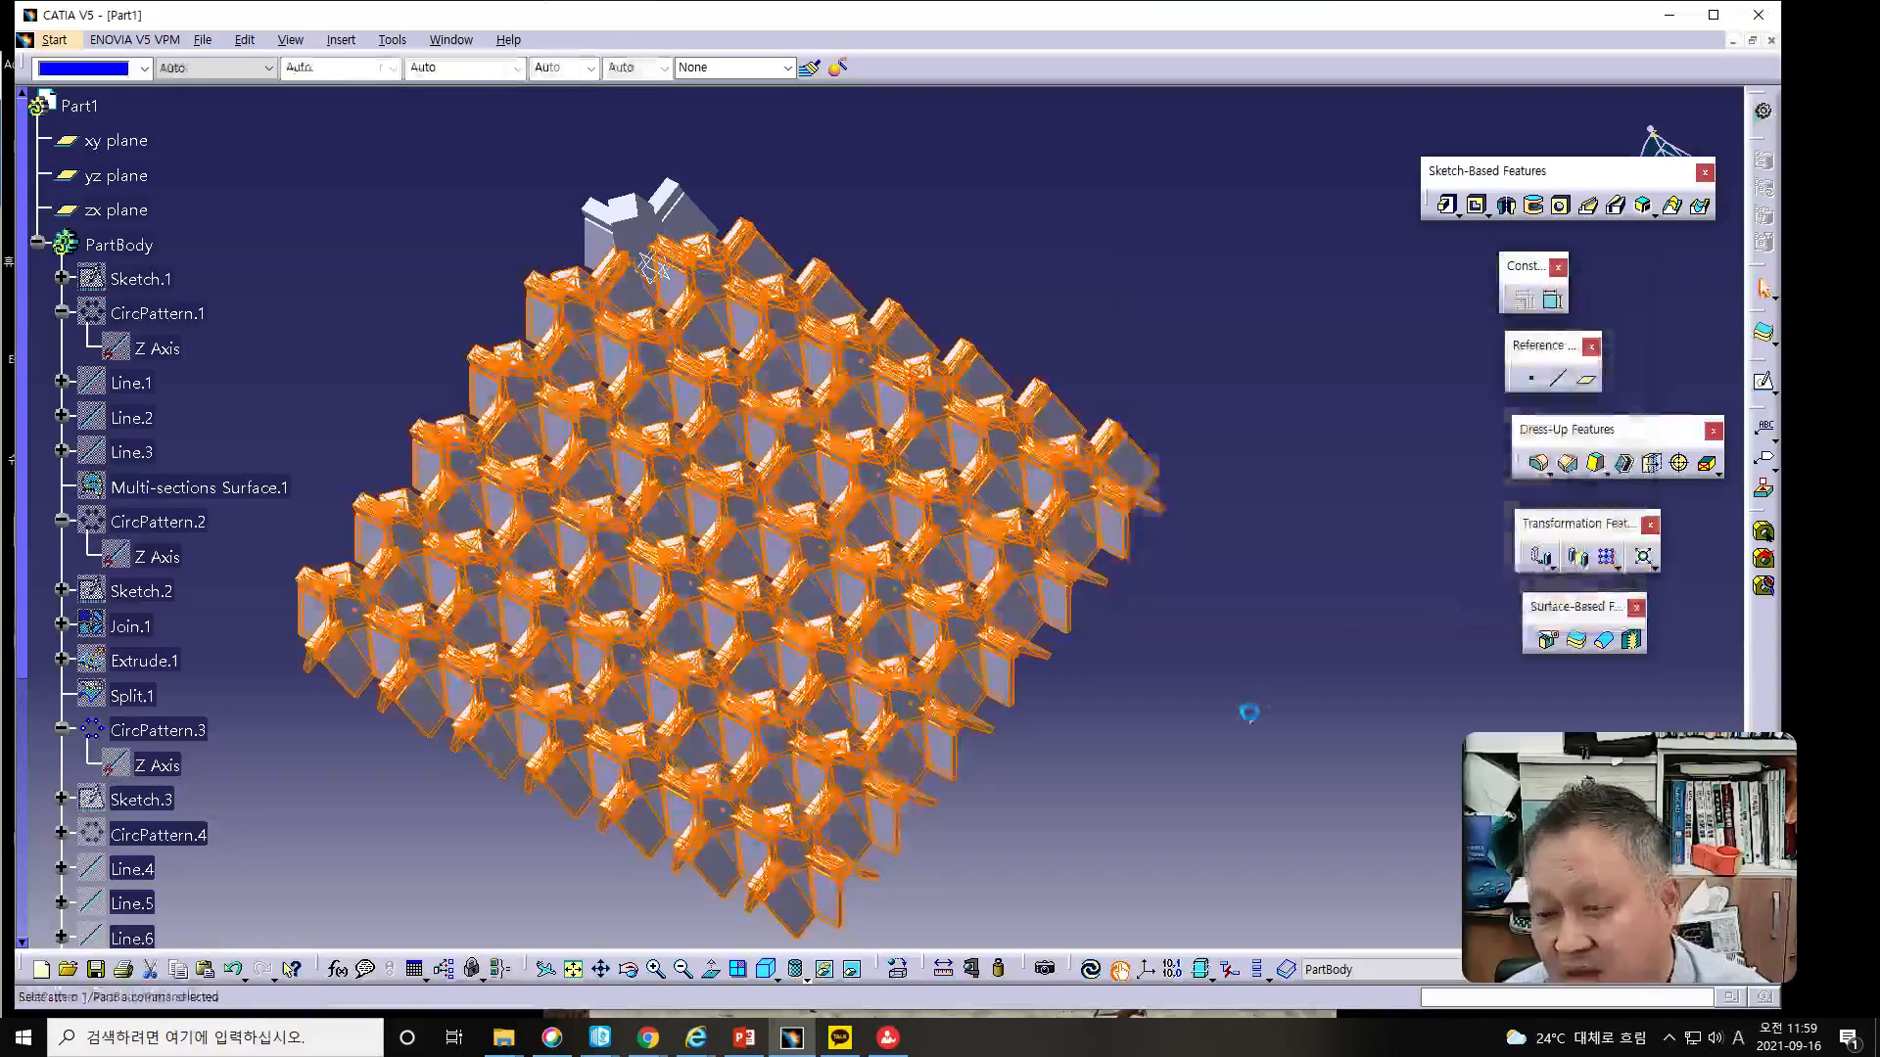
middle_drag(1161, 732, 1126, 626)
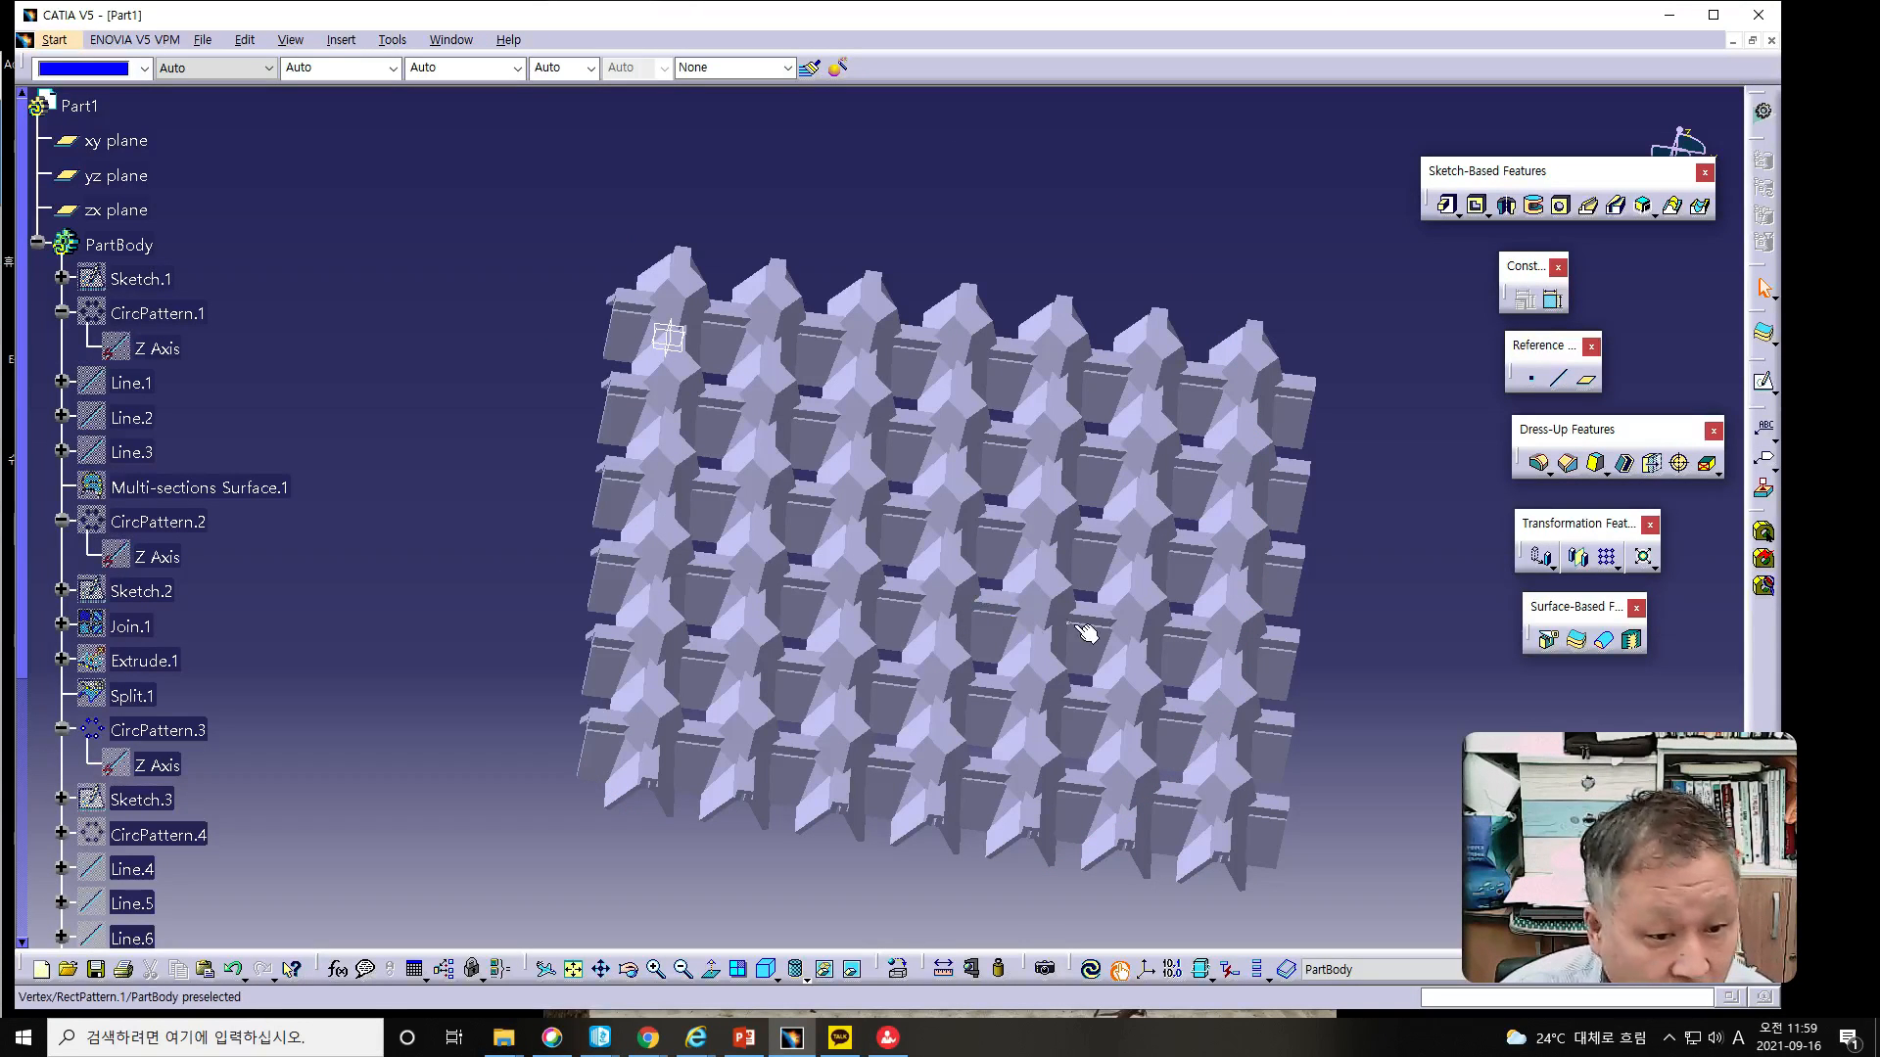
middle_drag(1044, 641, 818, 627)
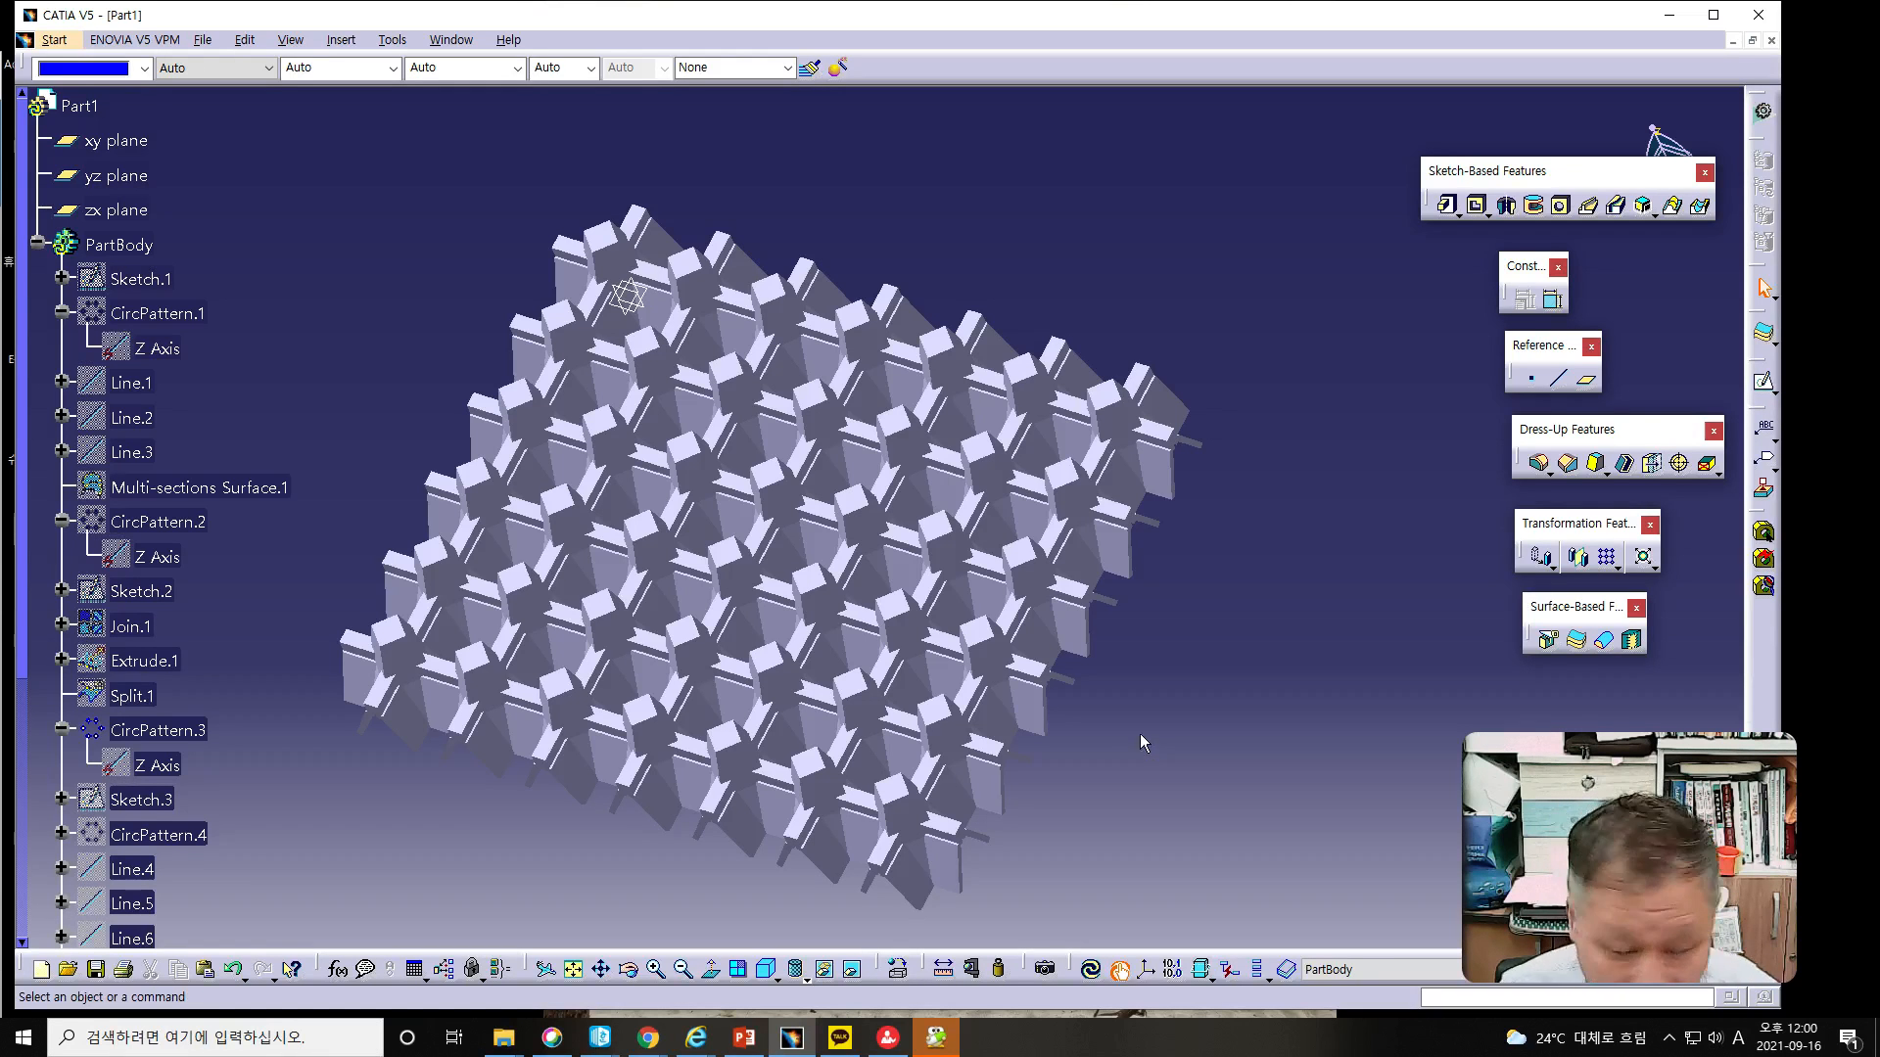
middle_drag(1299, 707, 1191, 558)
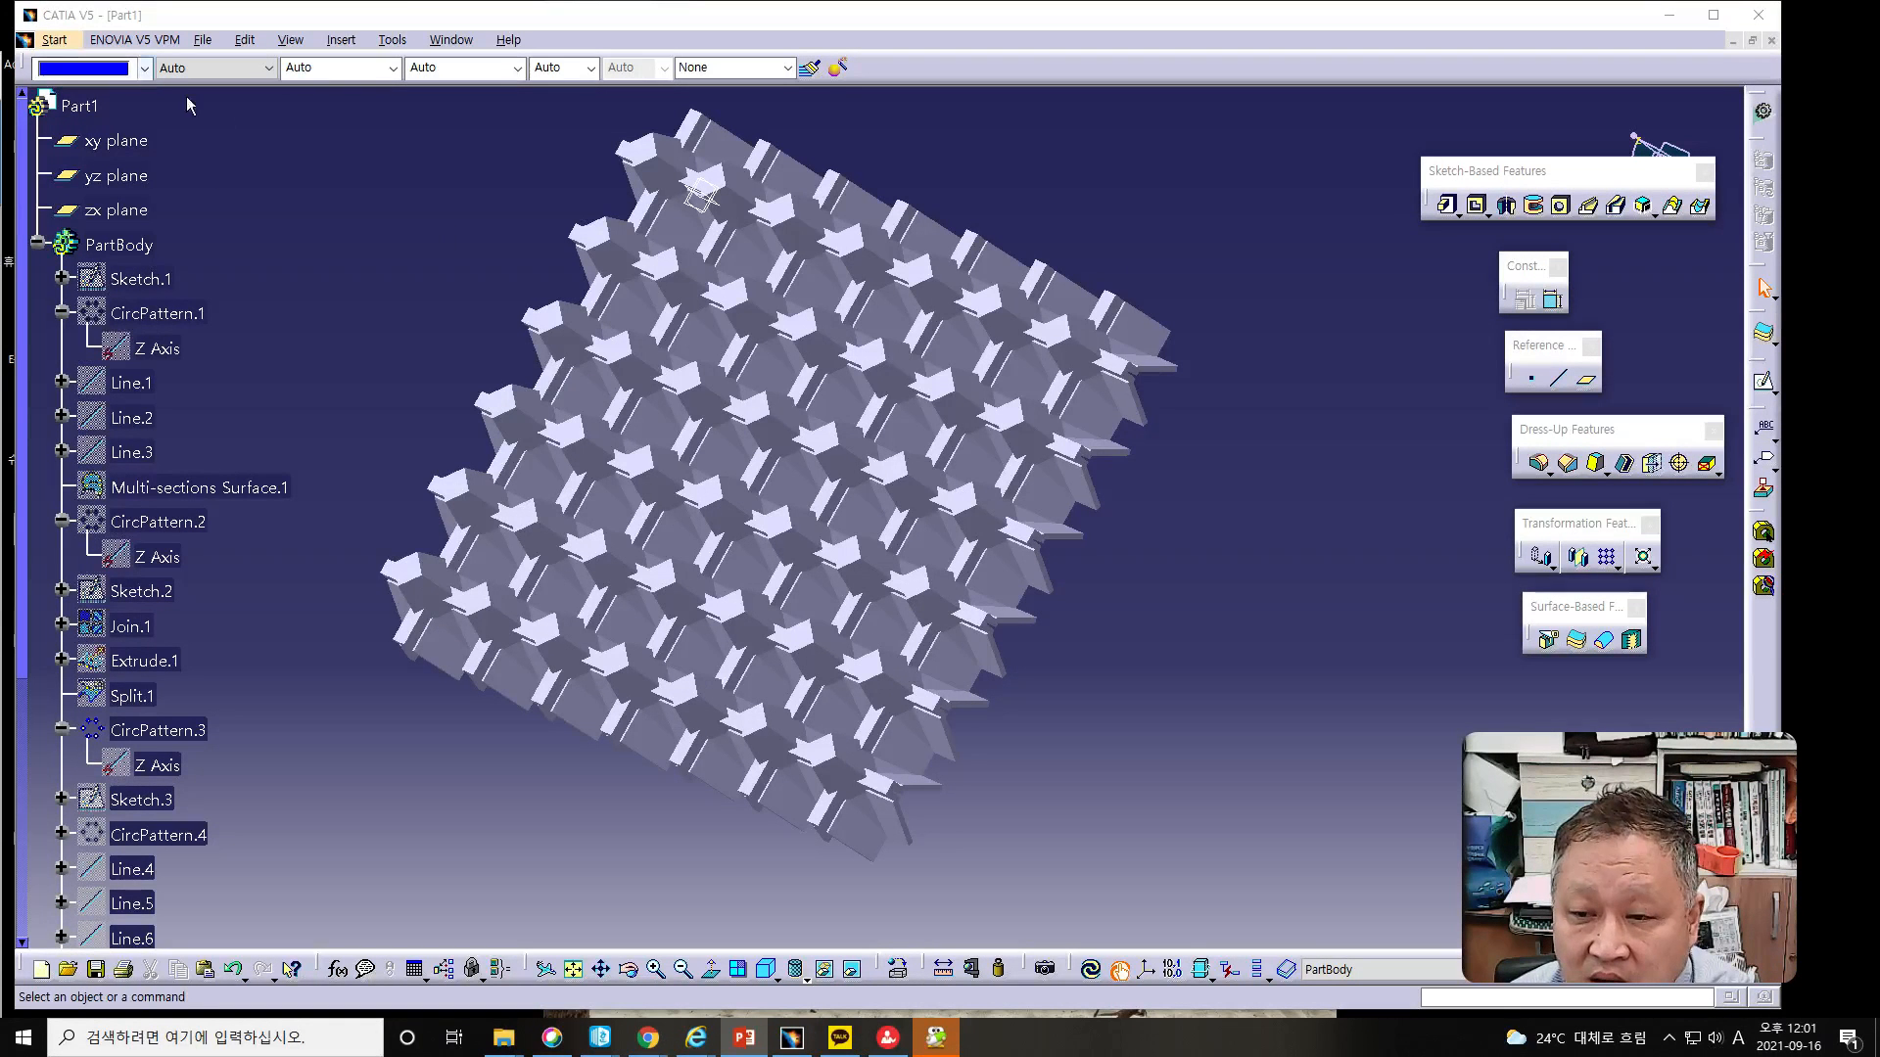
Step: Select the patterned solid together with the reference planes and apply the tan graphic colour to the selection
drag(269, 101, 1214, 899)
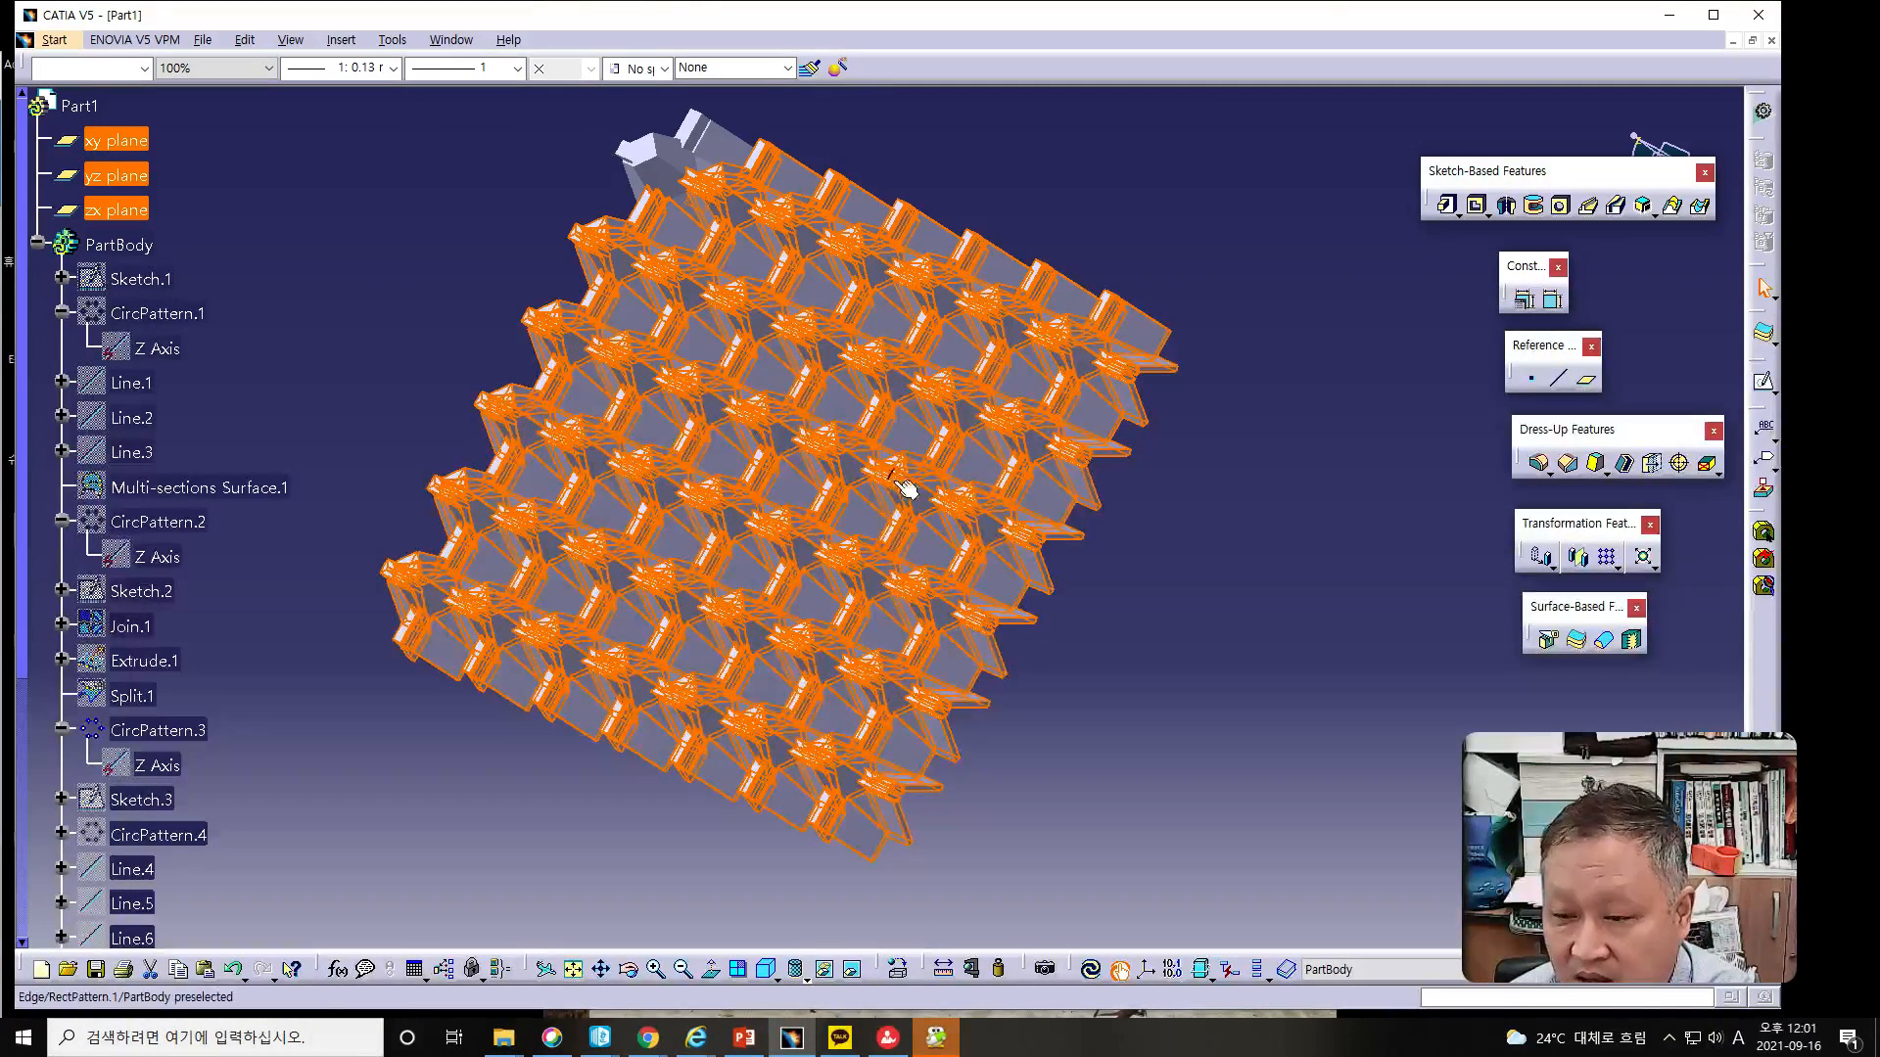
middle_drag(868, 618, 850, 686)
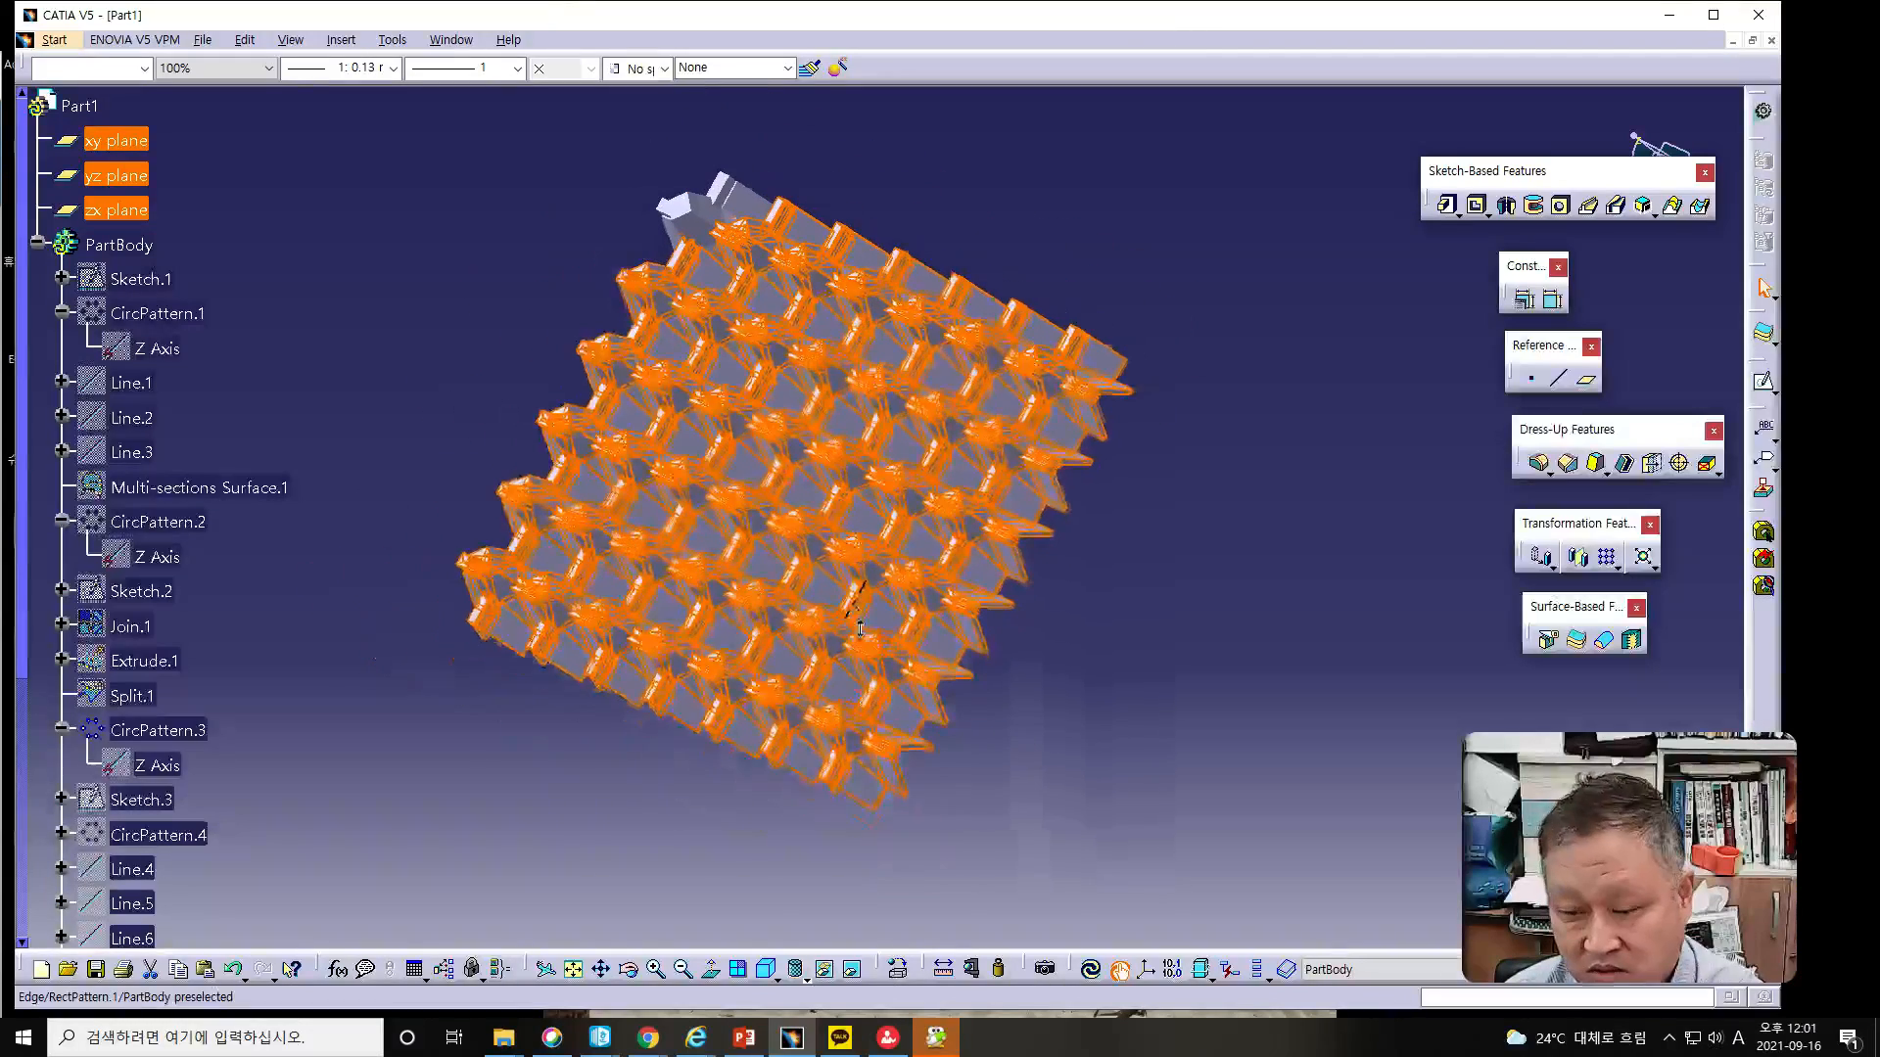
click(344, 113)
drag(344, 112, 1125, 860)
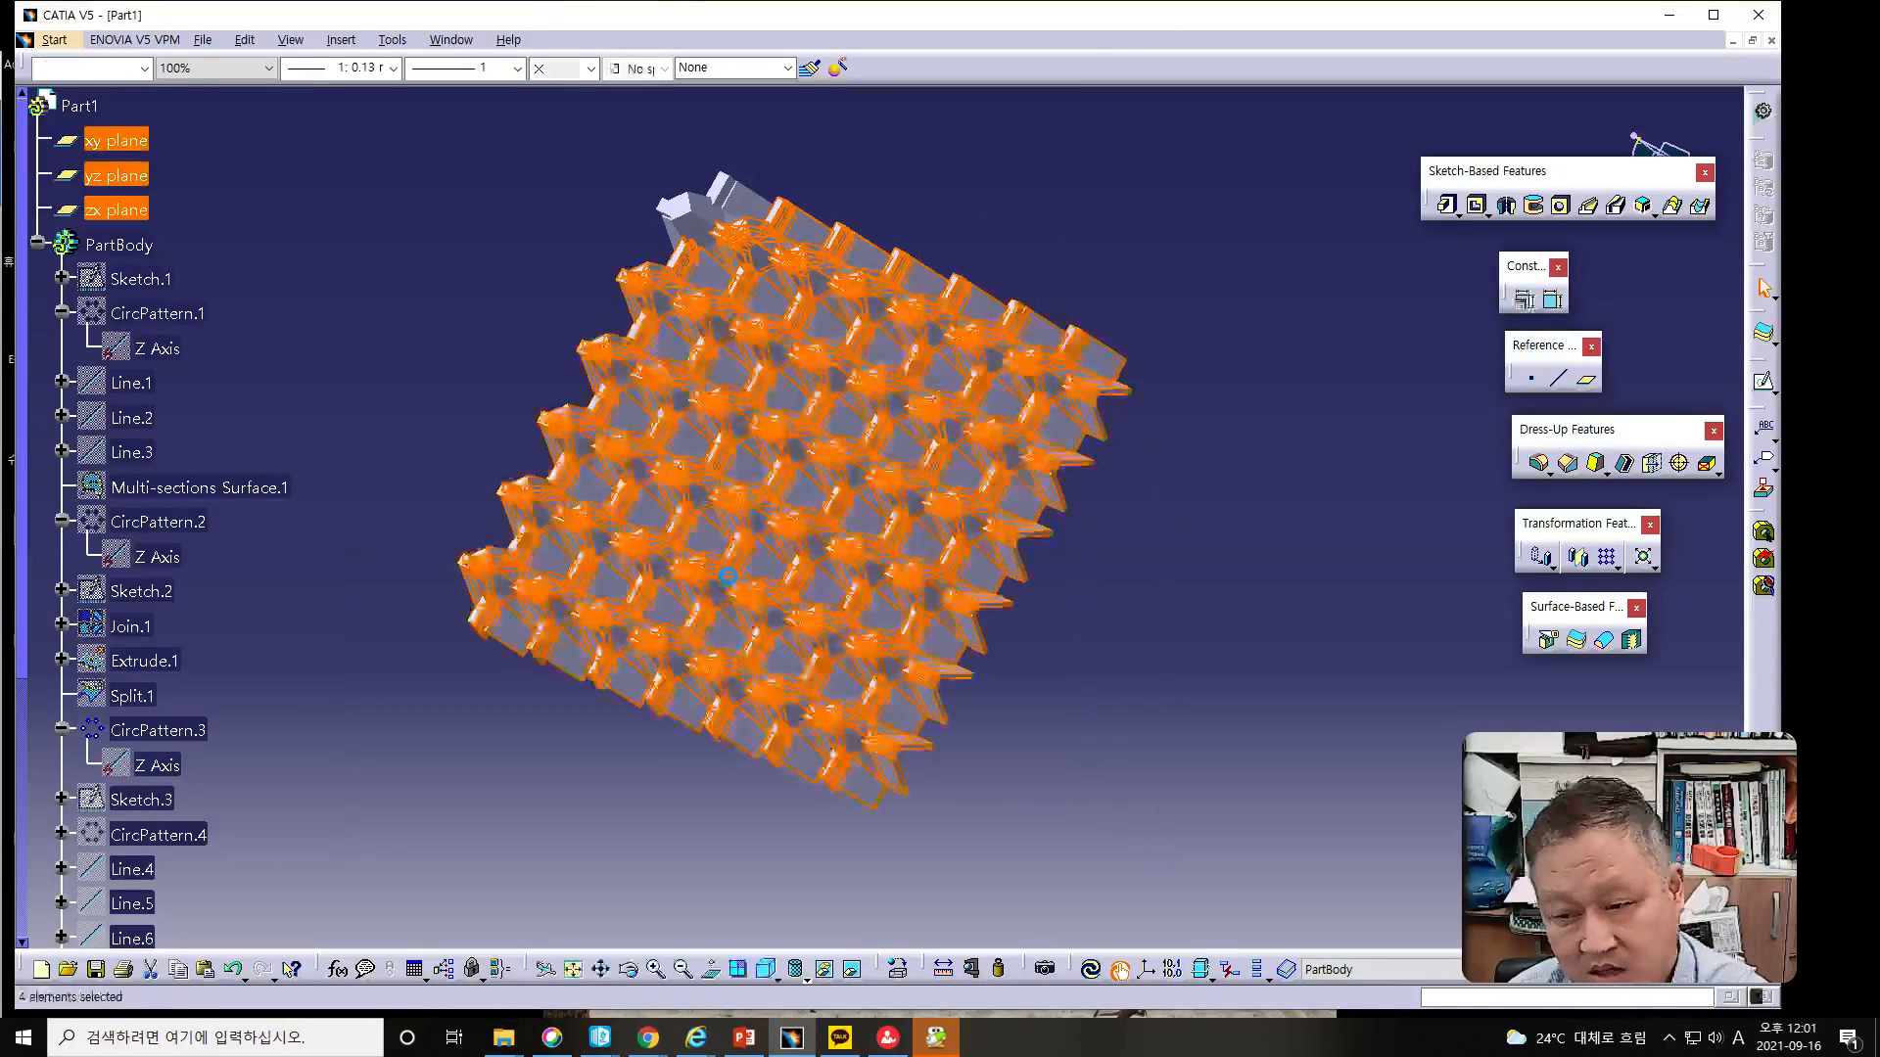
click(143, 69)
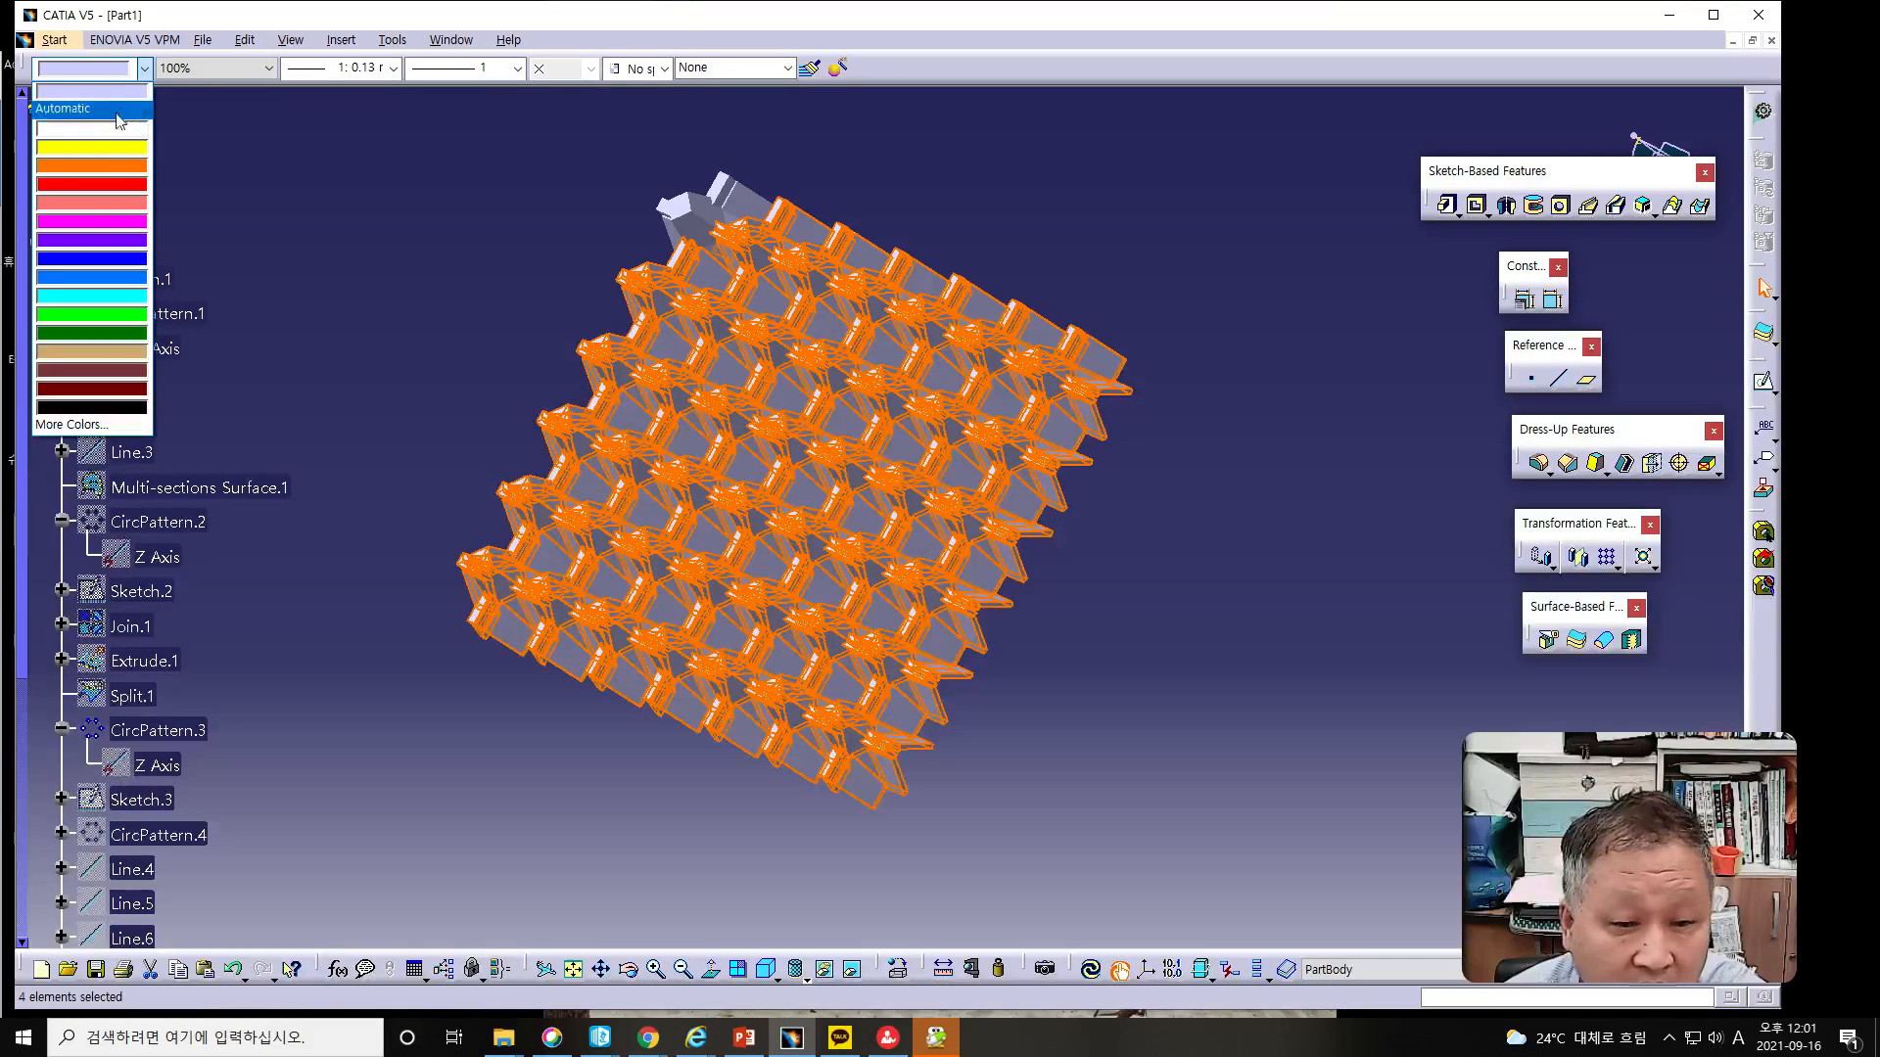
click(133, 351)
click(391, 344)
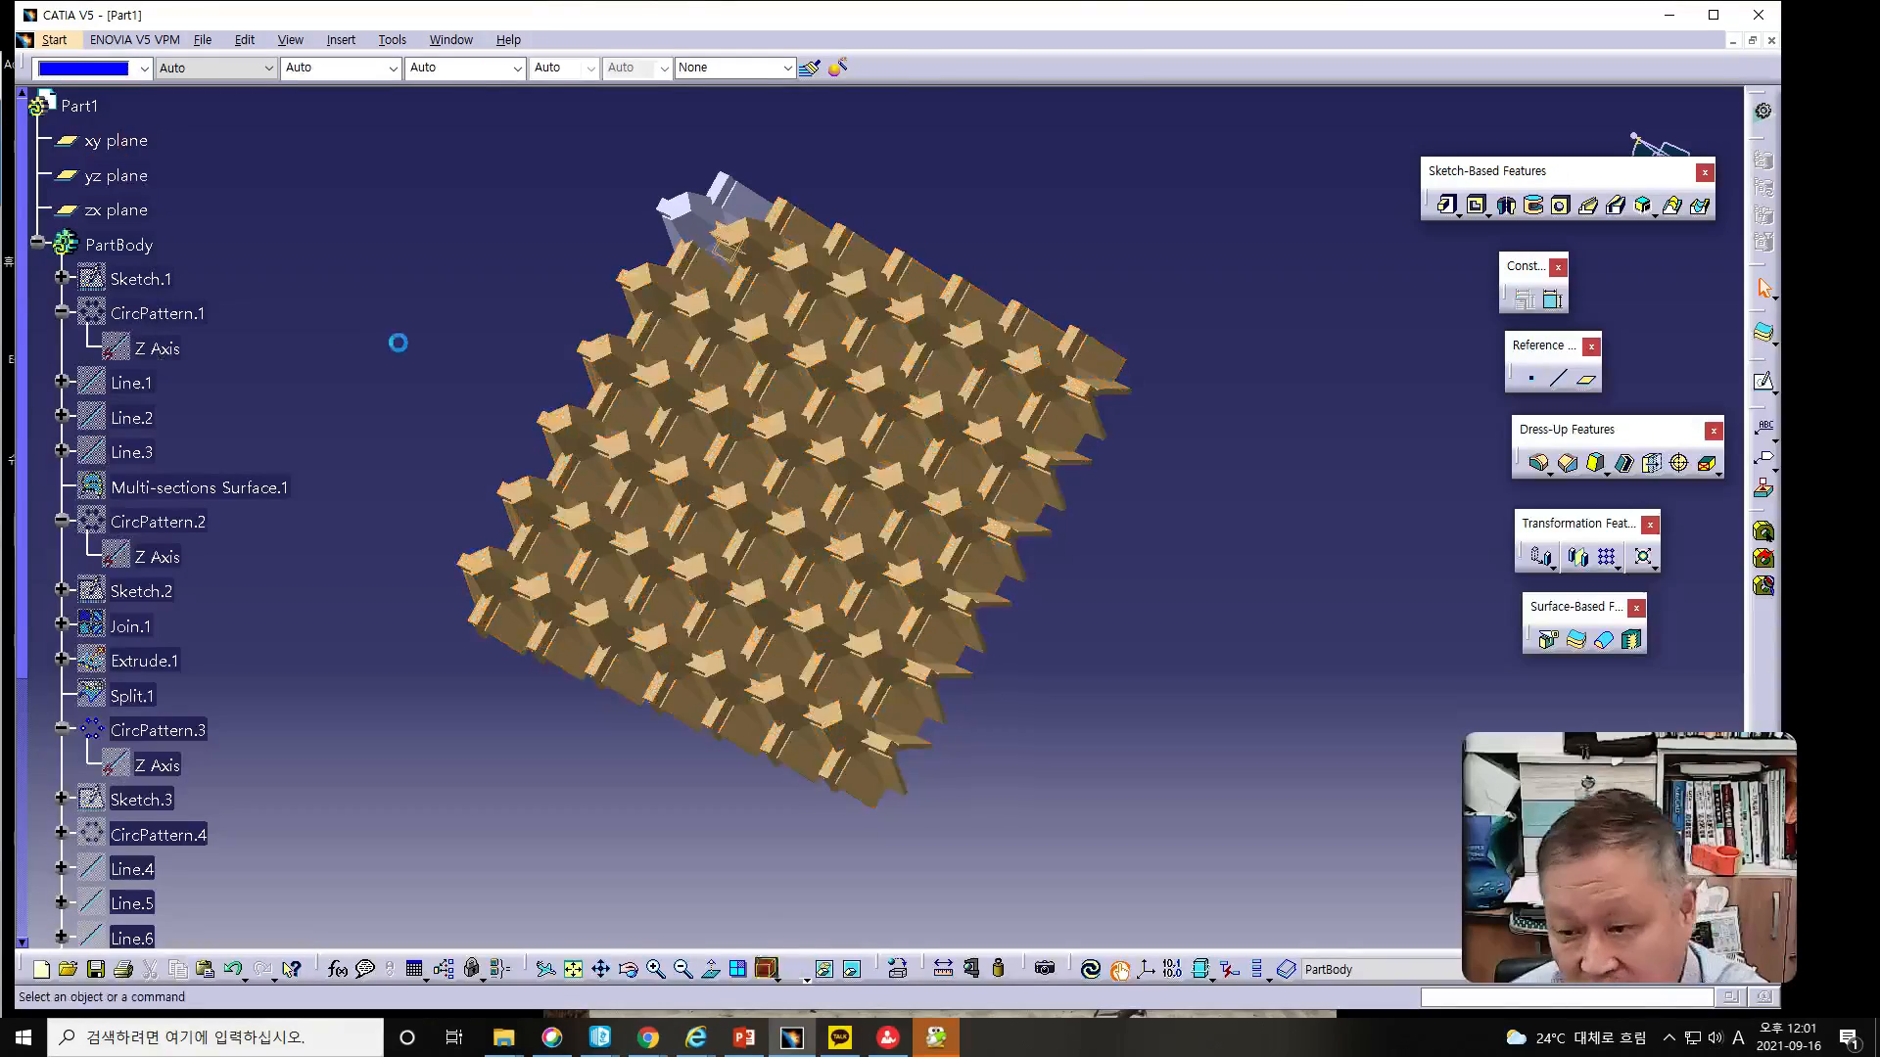
middle_drag(1162, 662, 1237, 672)
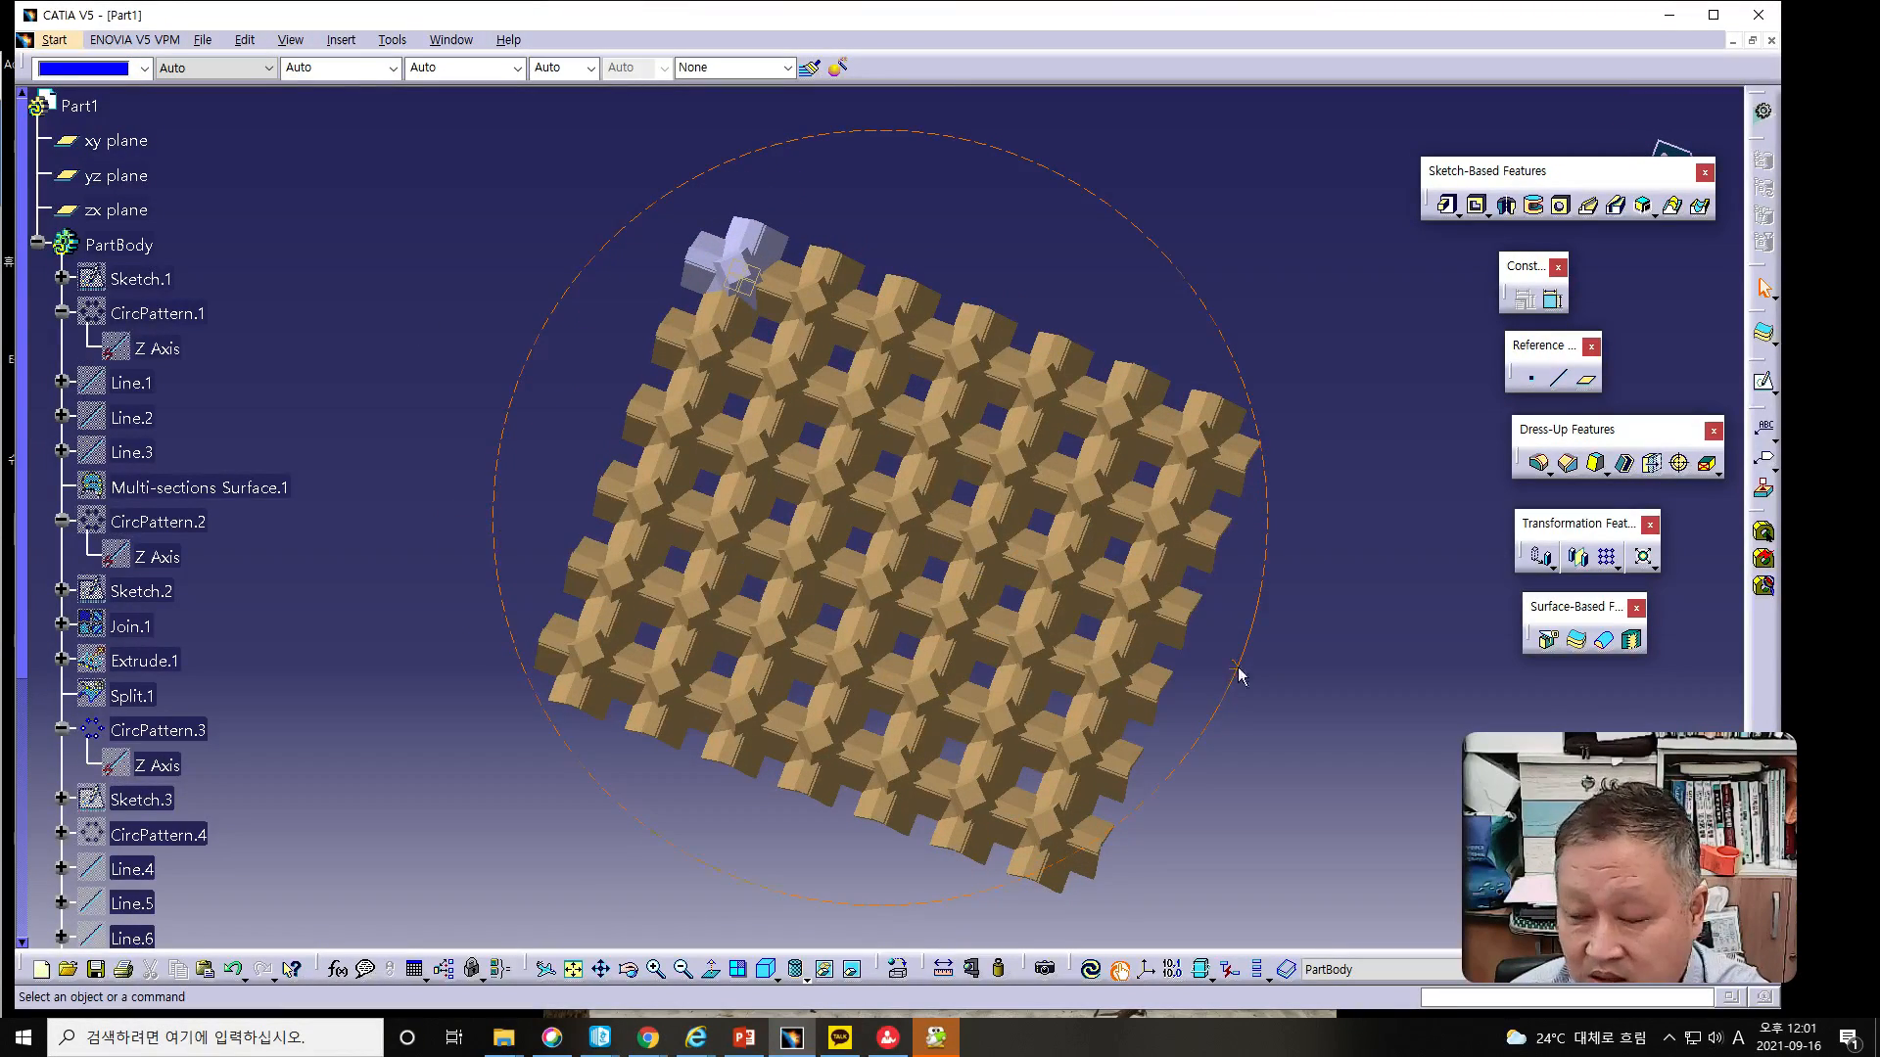
Step: Undo the tan colouring of the patterned solid and clear the selection
click(232, 969)
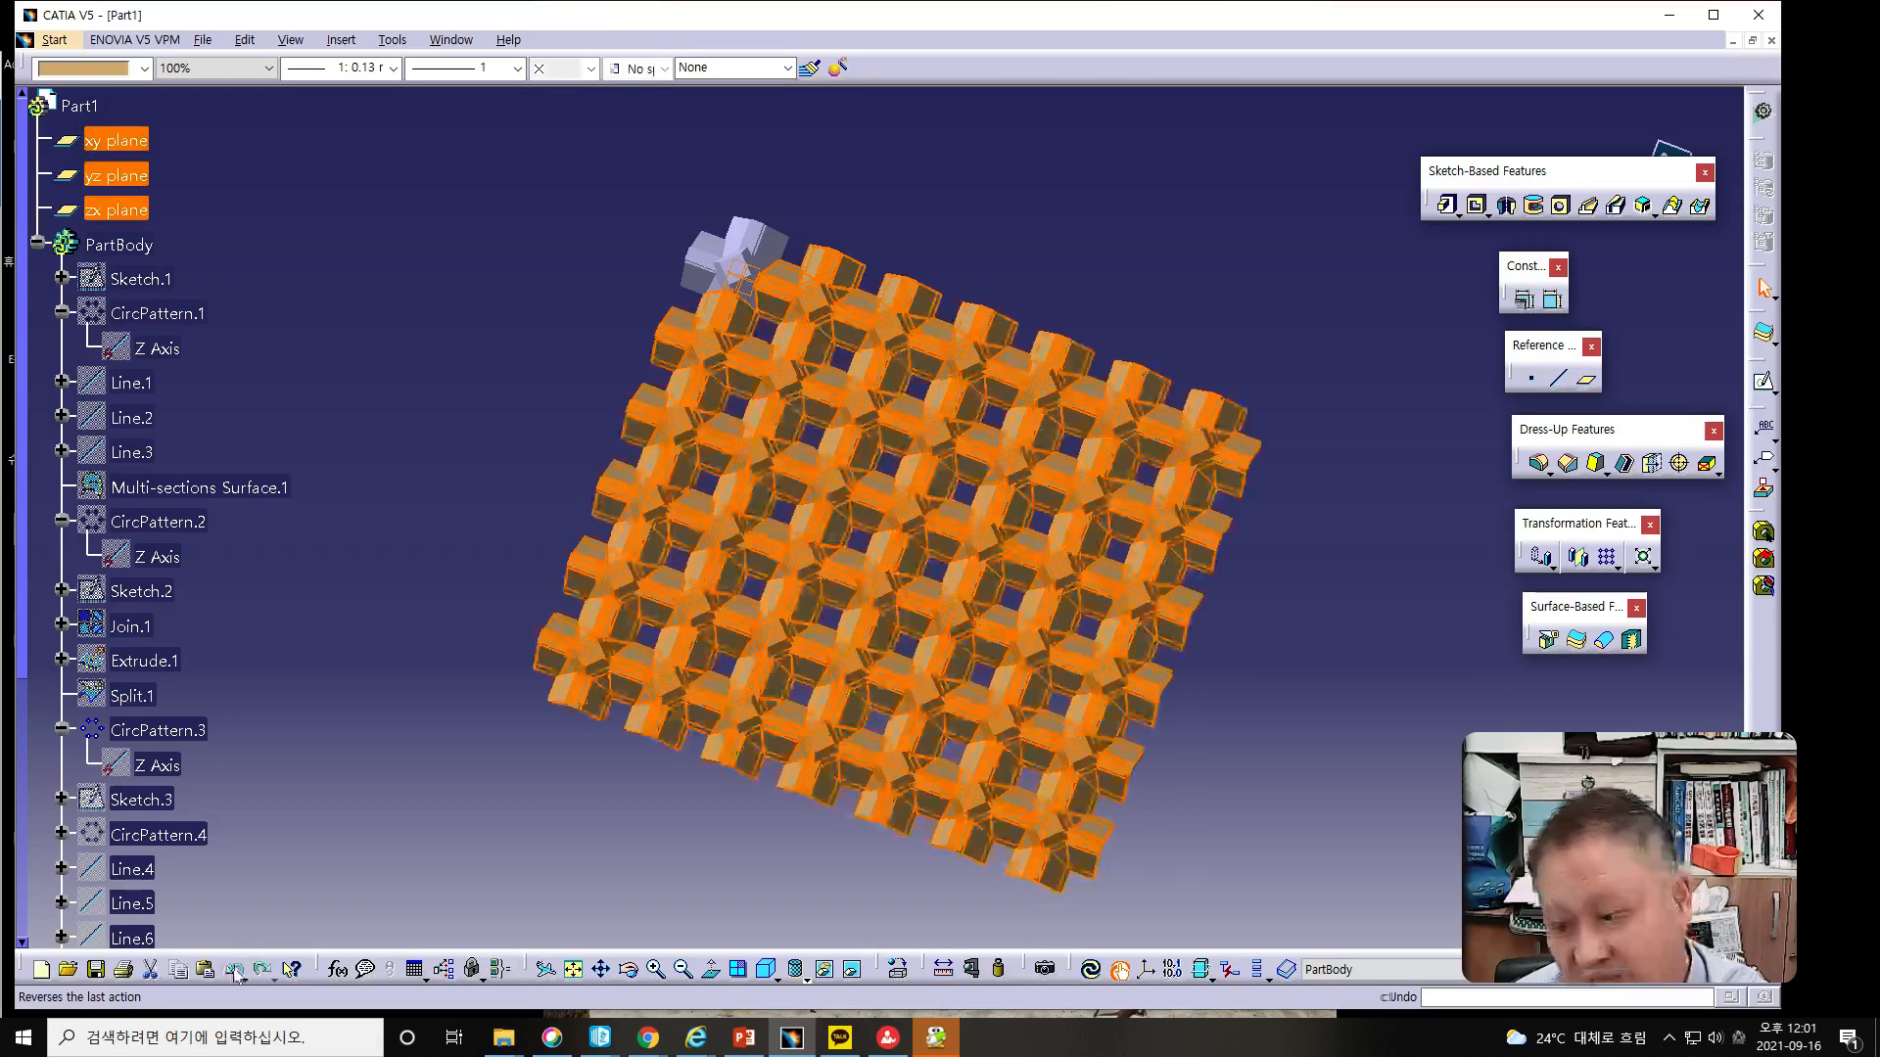
click(442, 472)
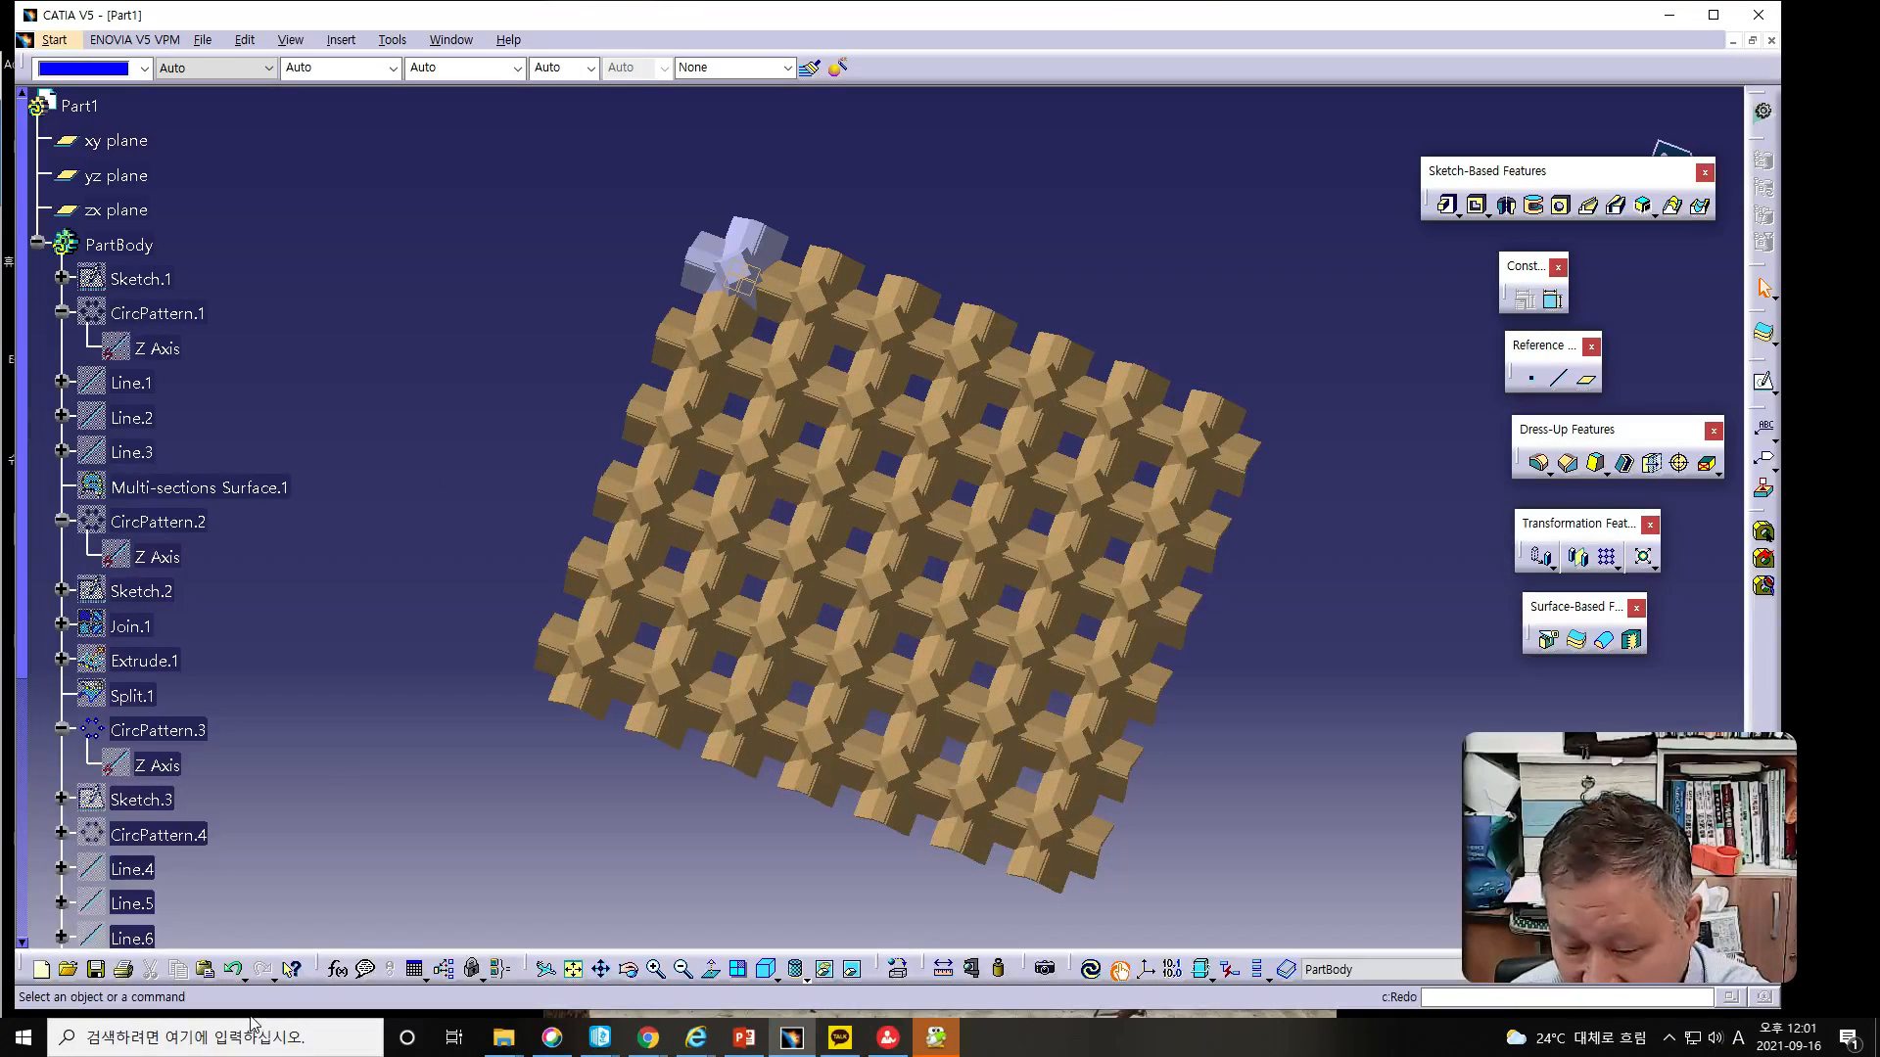
click(232, 971)
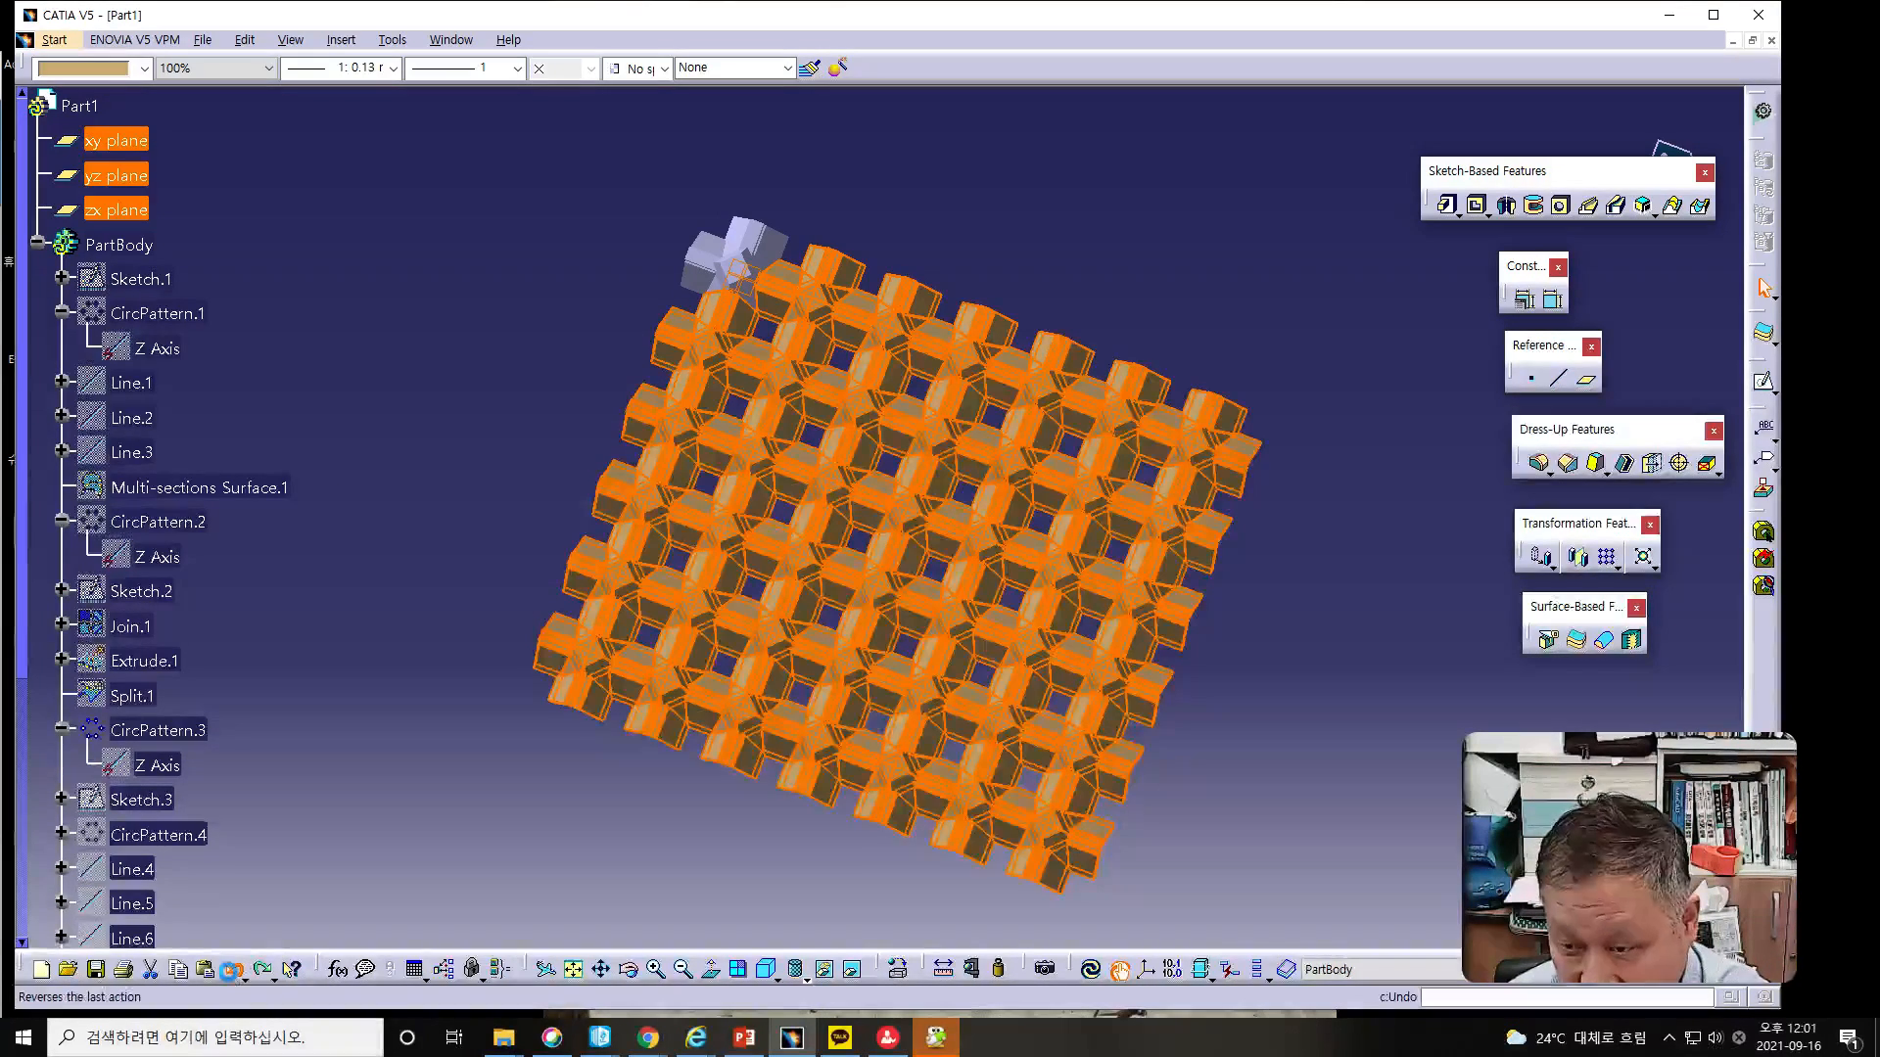
click(256, 566)
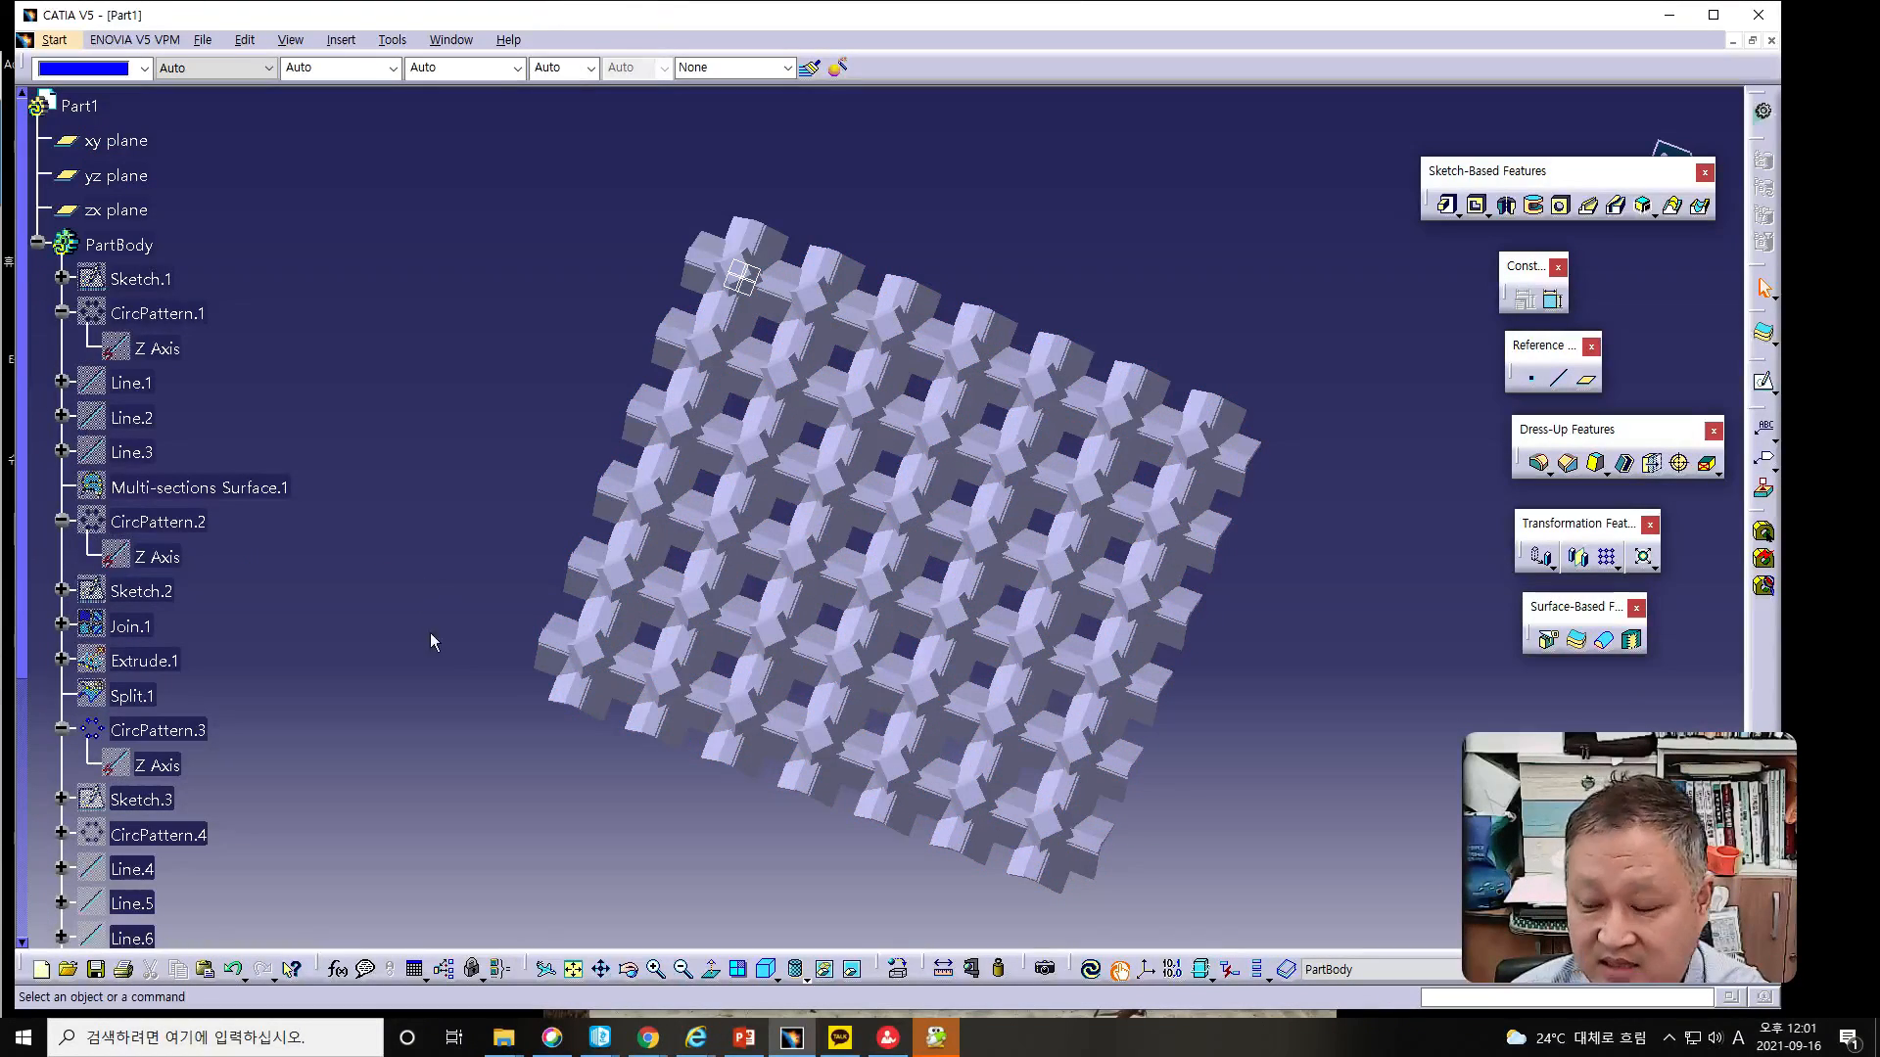
middle_drag(591, 730, 581, 612)
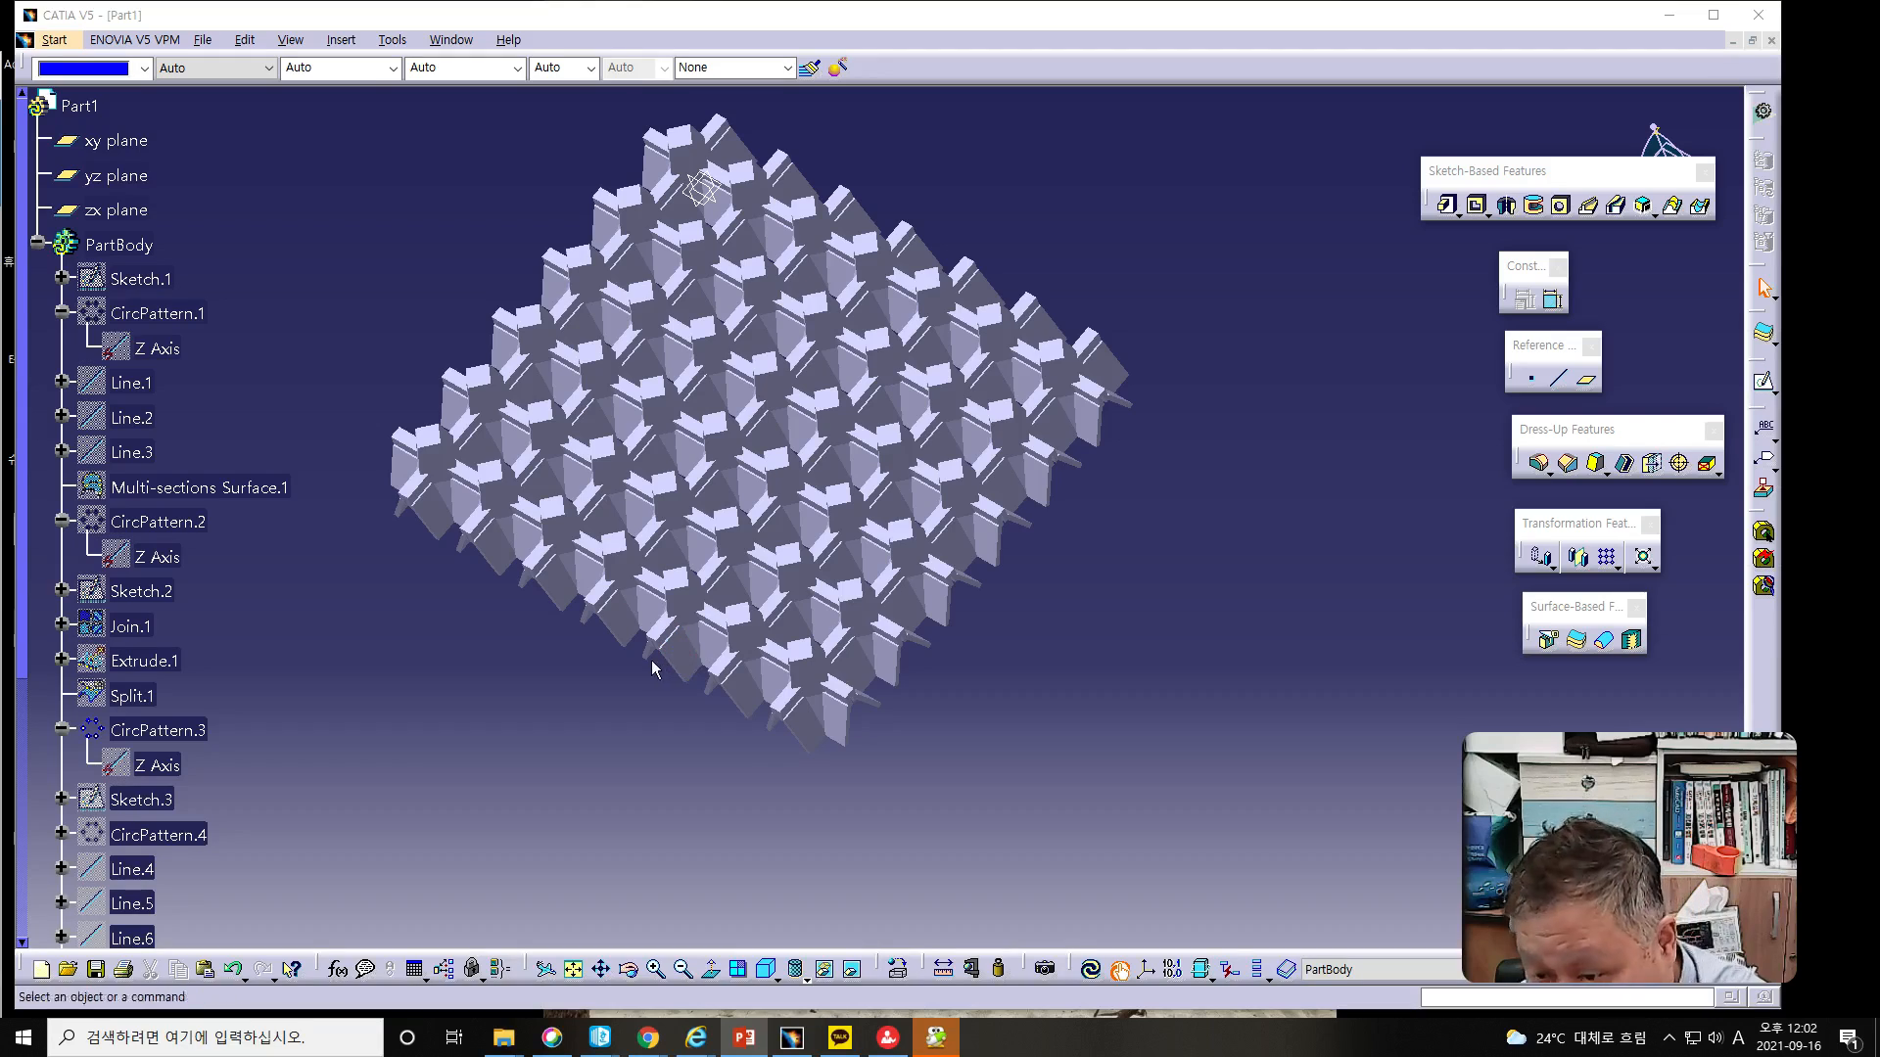
ctrl+middle_drag(659, 659, 614, 604)
middle_drag(1081, 733, 1212, 656)
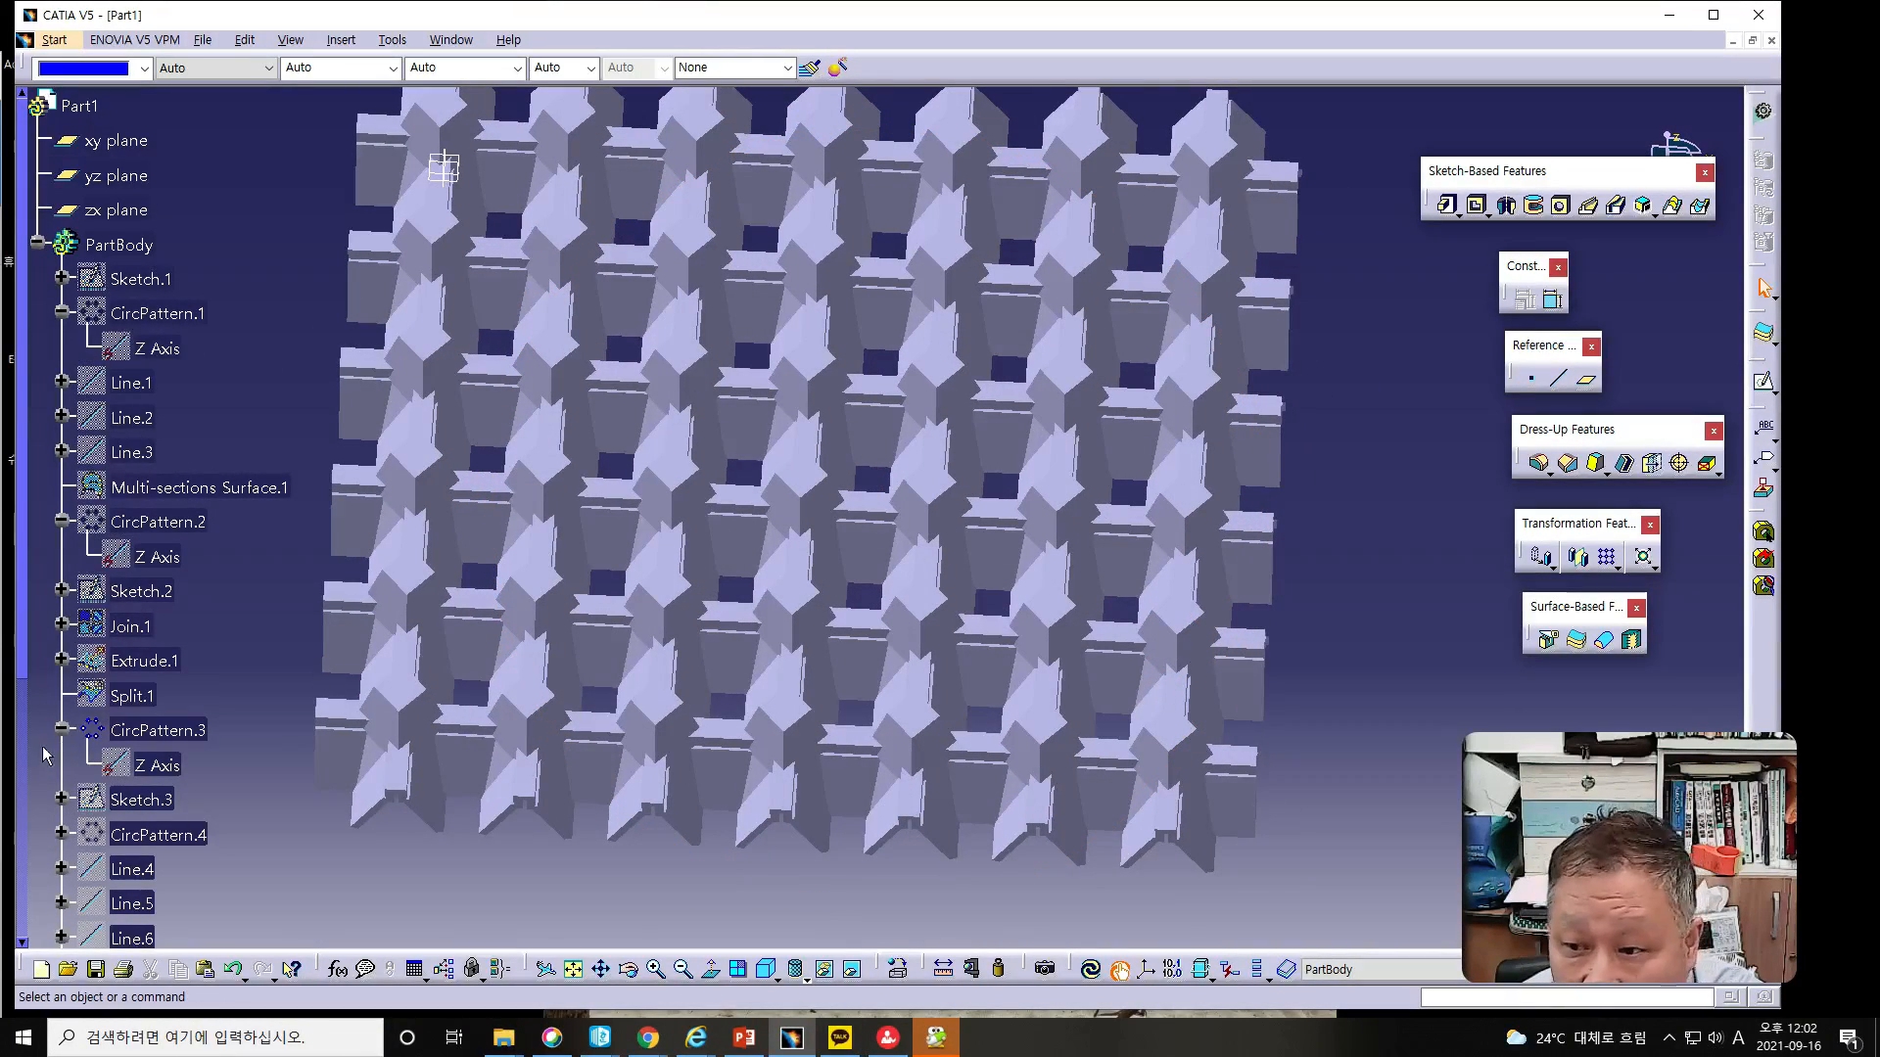
key(alt+Tab)
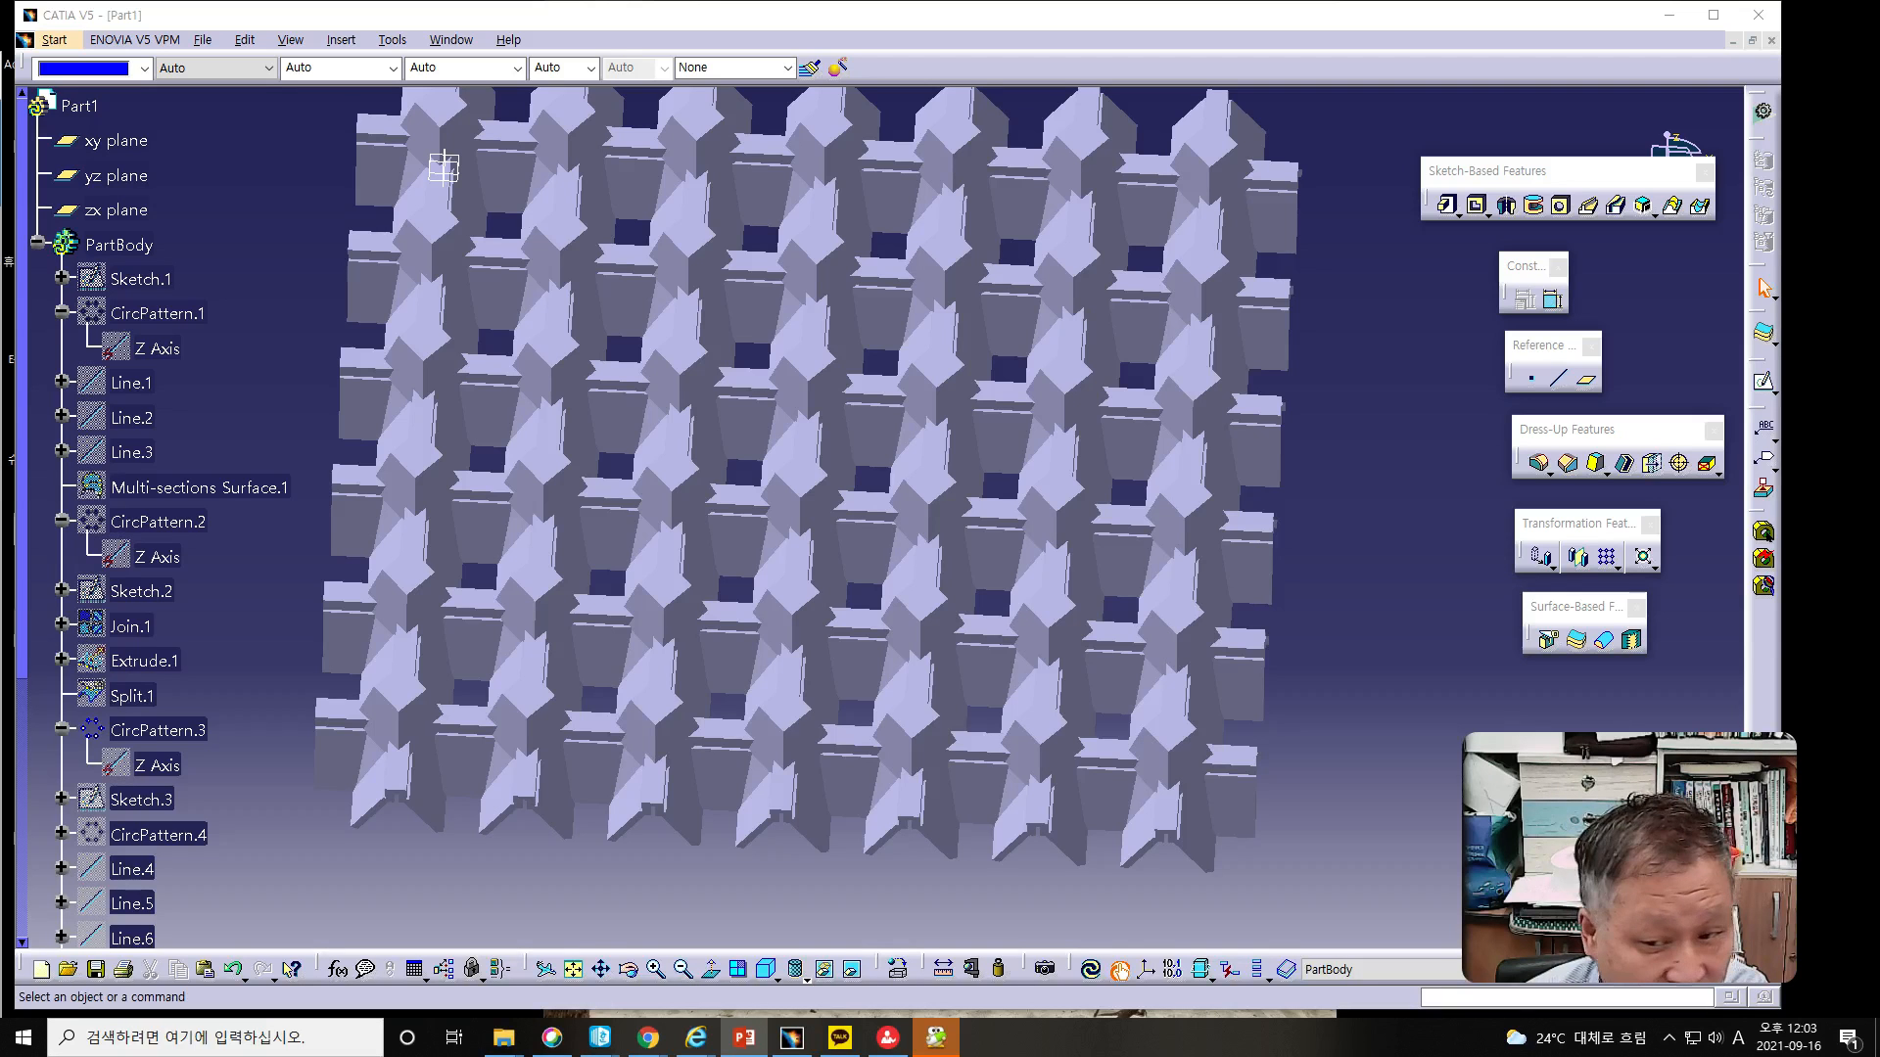
Step: Set the second offset of the thickened surface to 0 mm and update the part with its rectangular pattern
drag(28, 671, 49, 954)
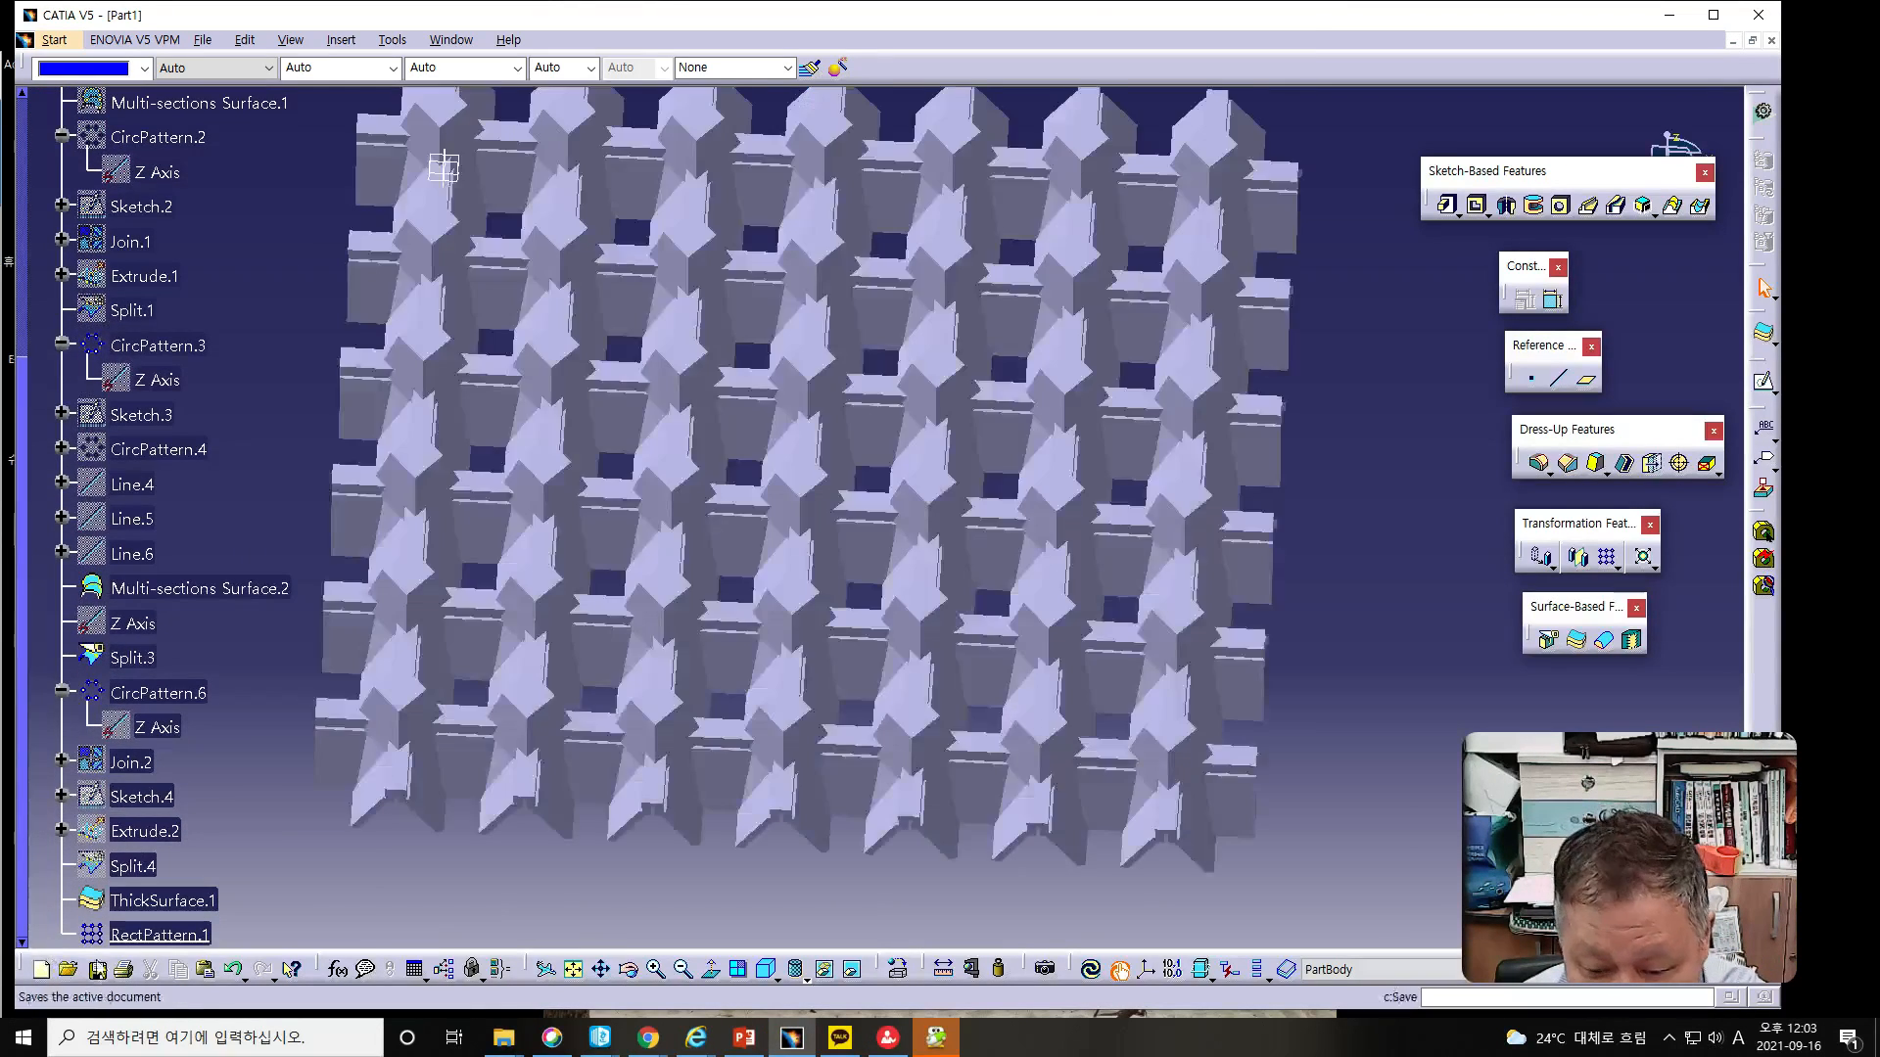
double_click(154, 902)
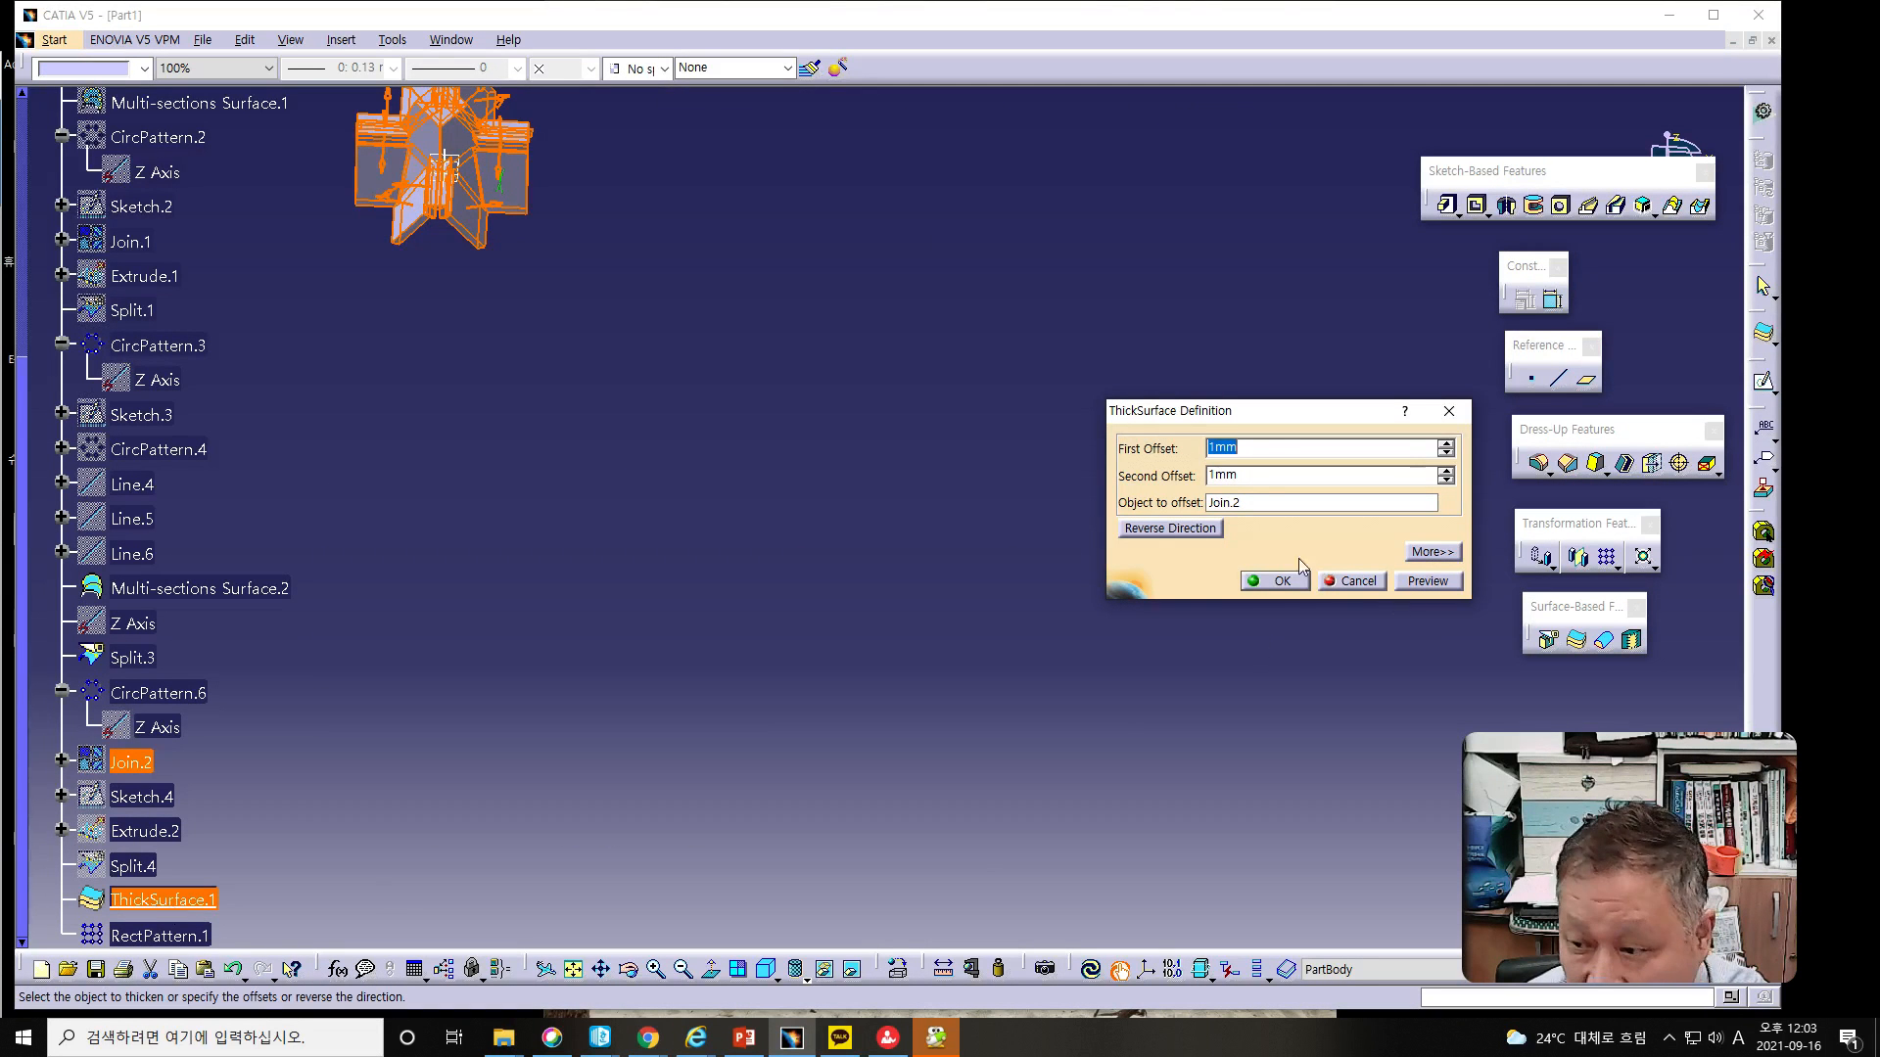
click(1261, 476)
text(0)
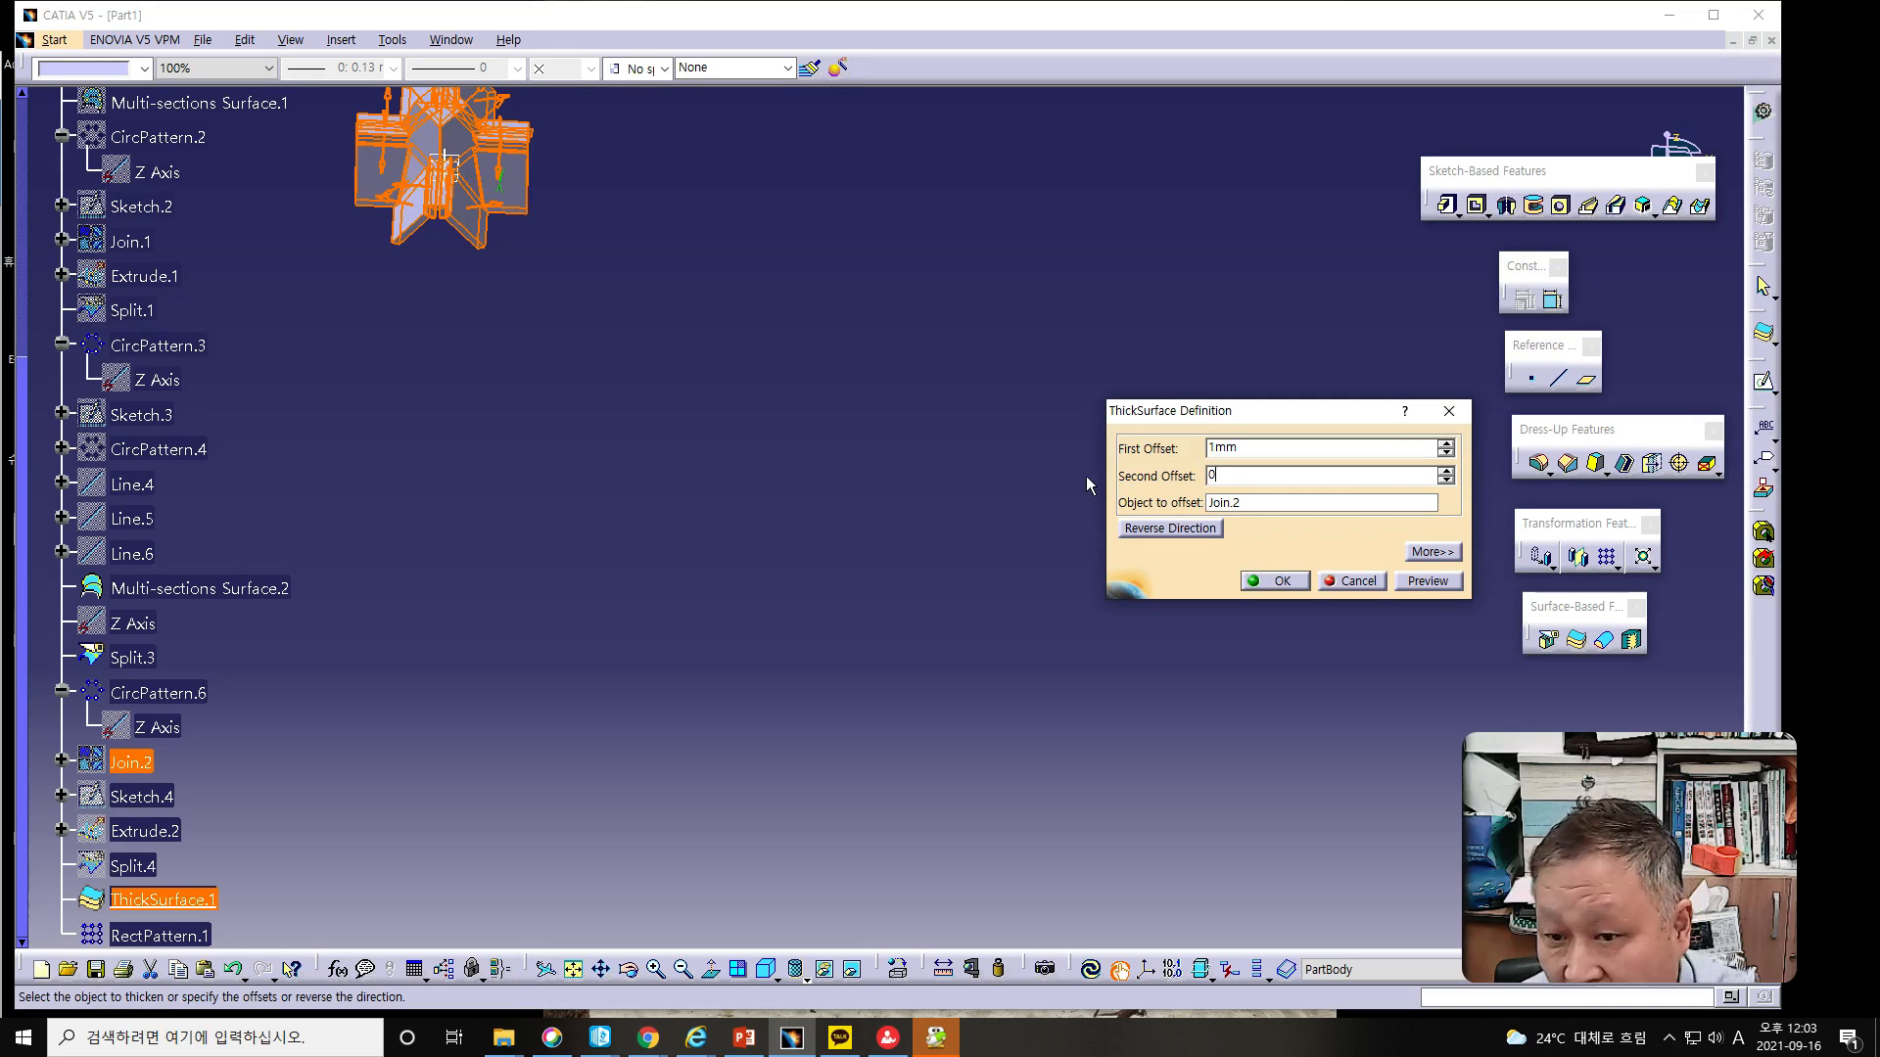
key(Return)
middle_drag(684, 398, 983, 637)
click(1280, 581)
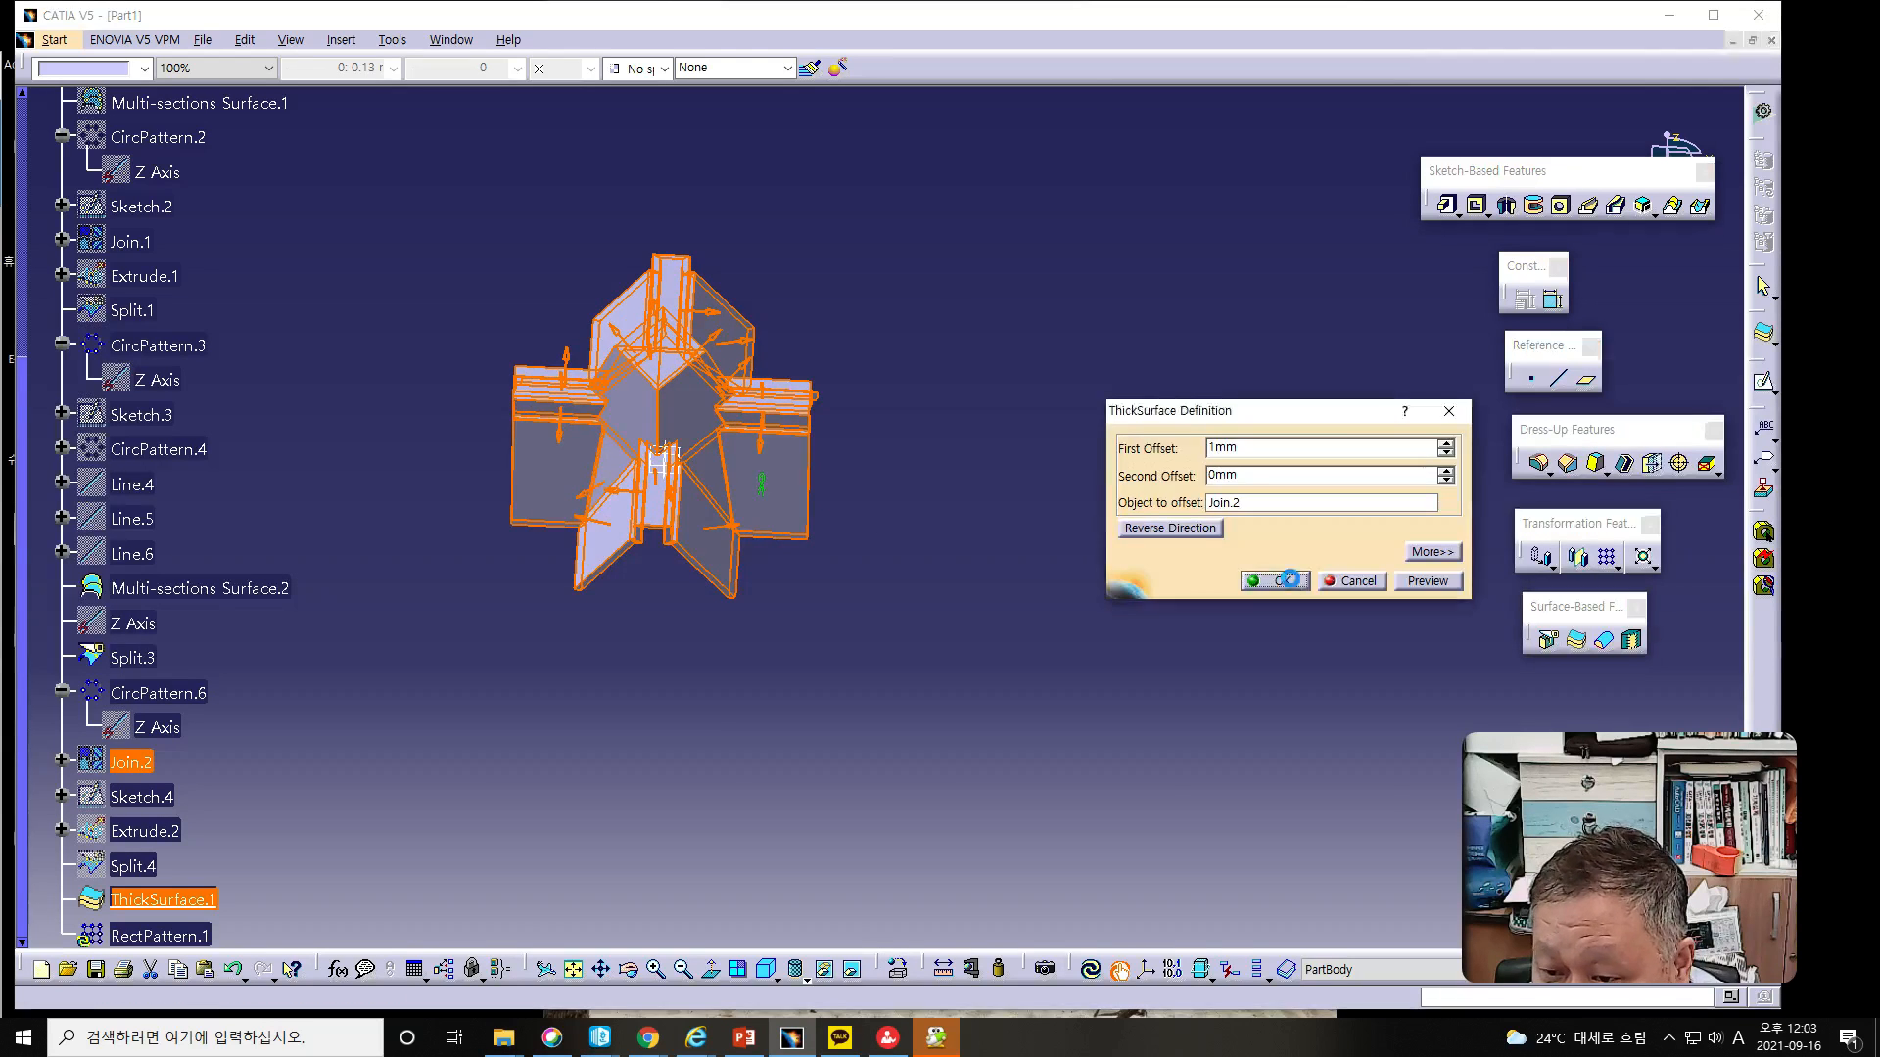
click(1089, 969)
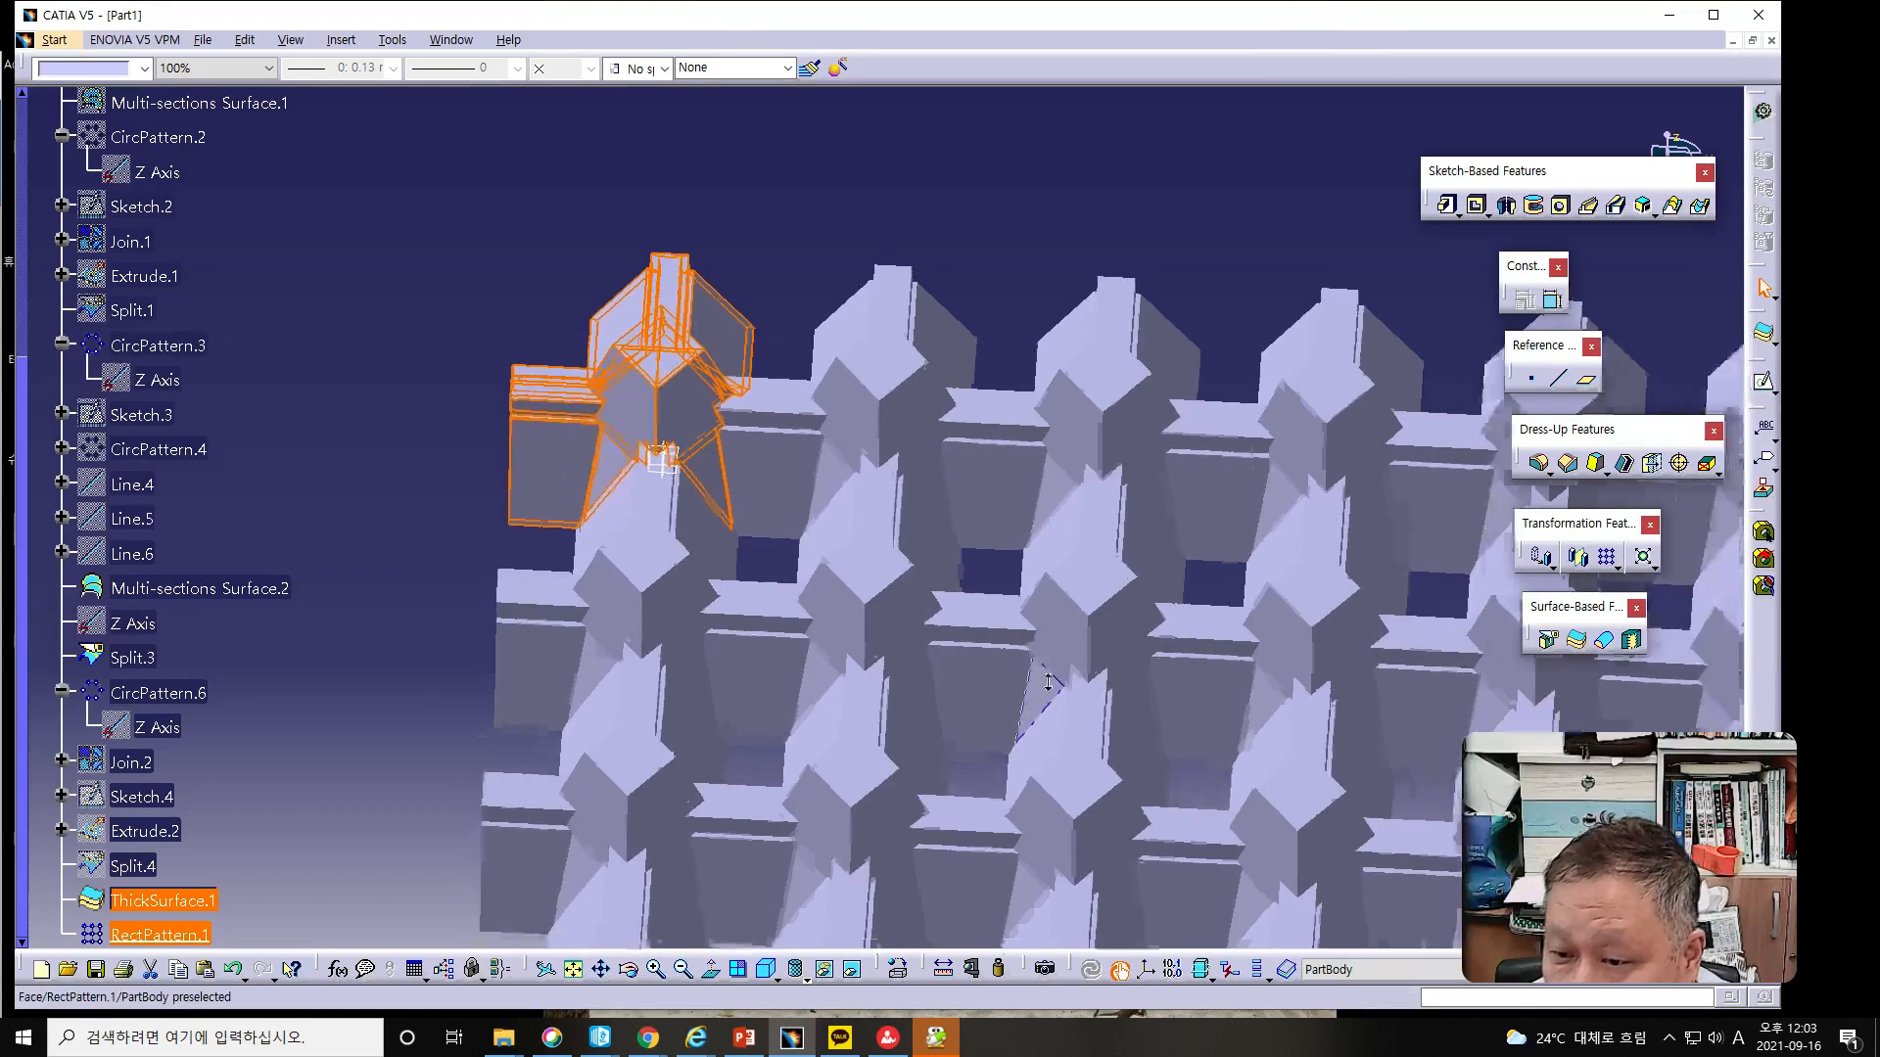
middle_drag(1048, 682, 1035, 539)
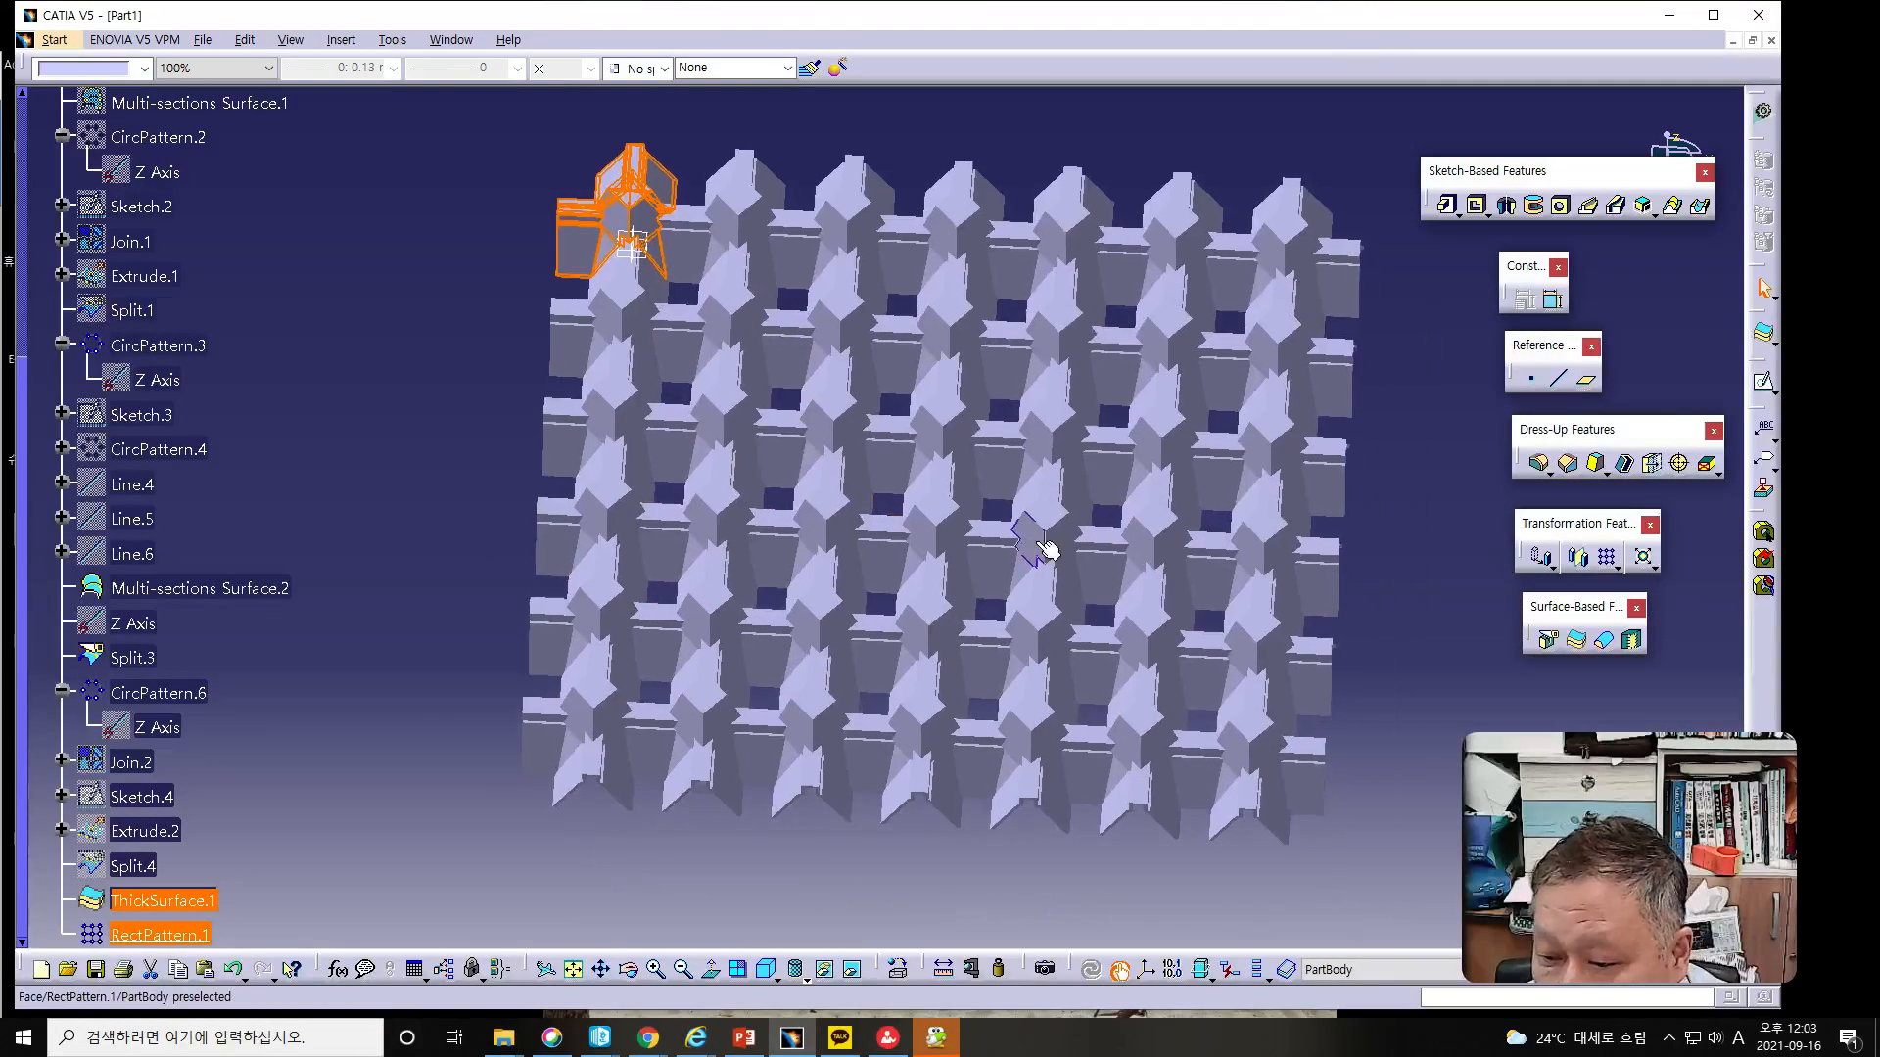
click(969, 874)
middle_drag(969, 874, 1002, 834)
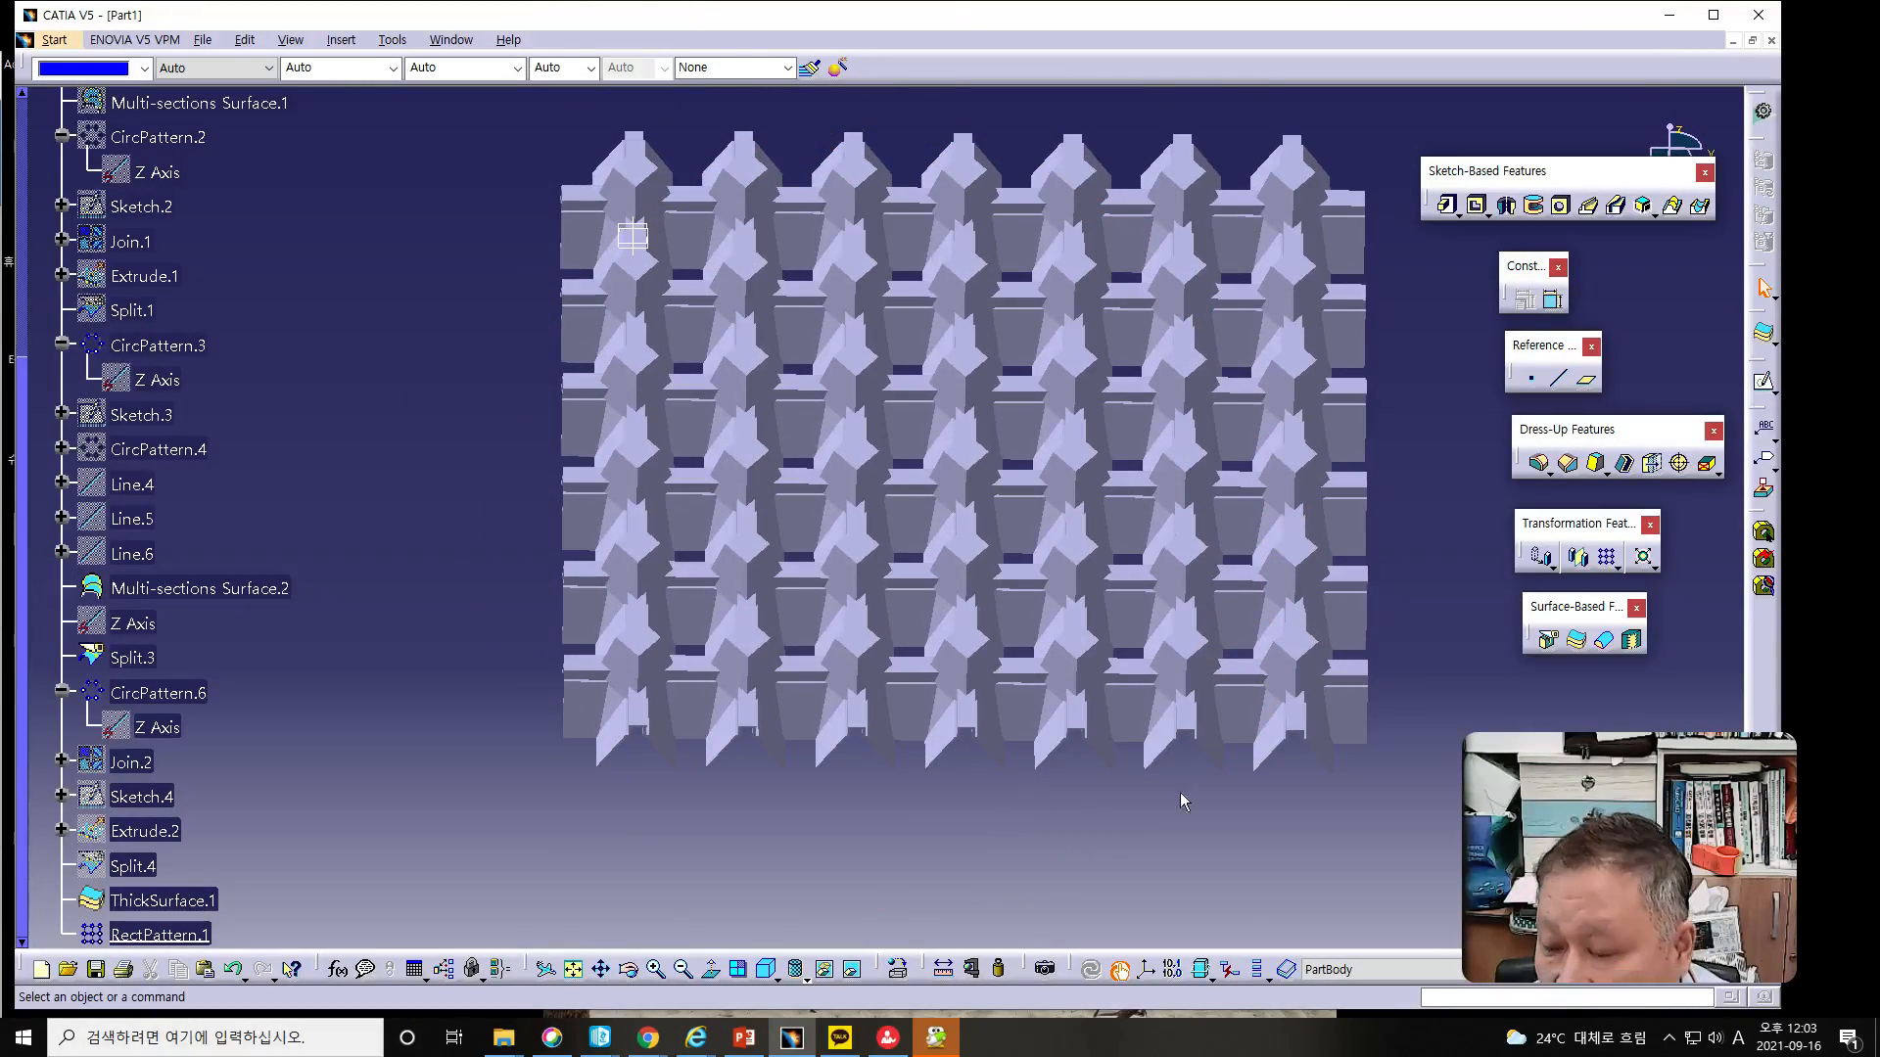
middle_drag(1352, 820, 1302, 787)
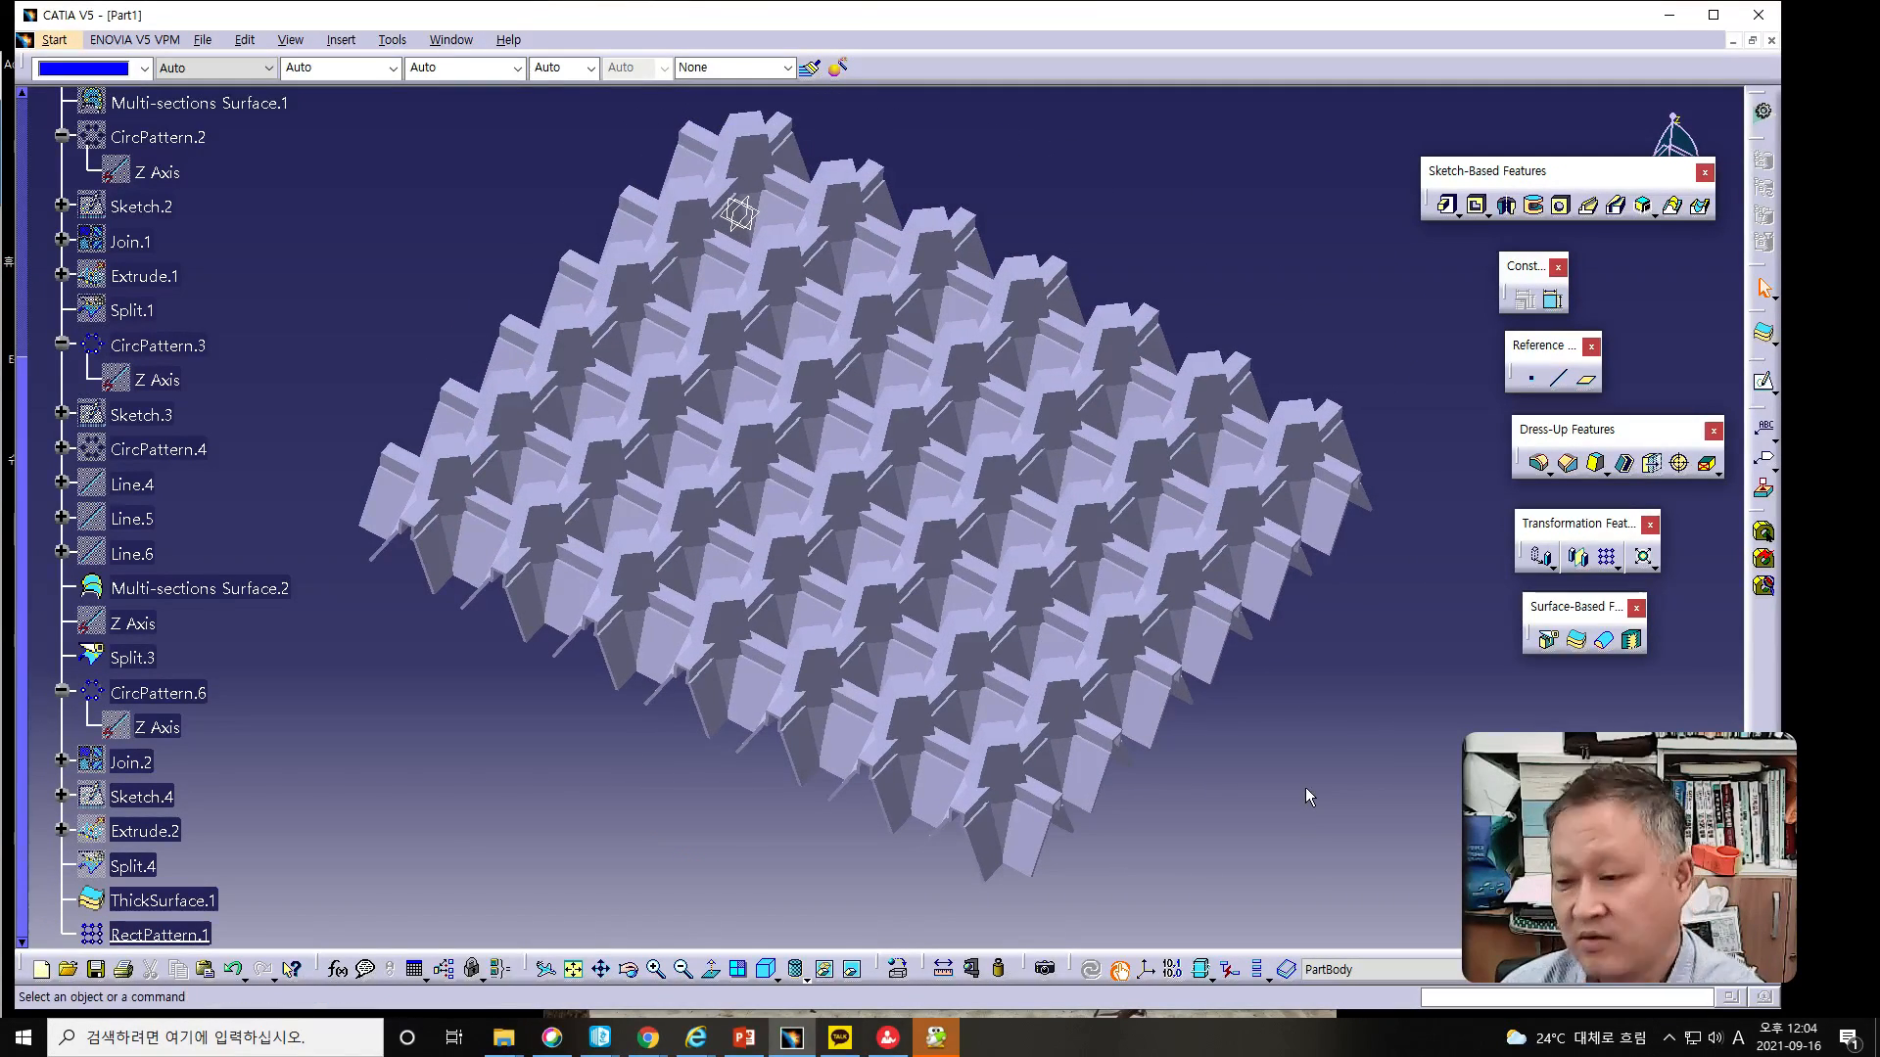